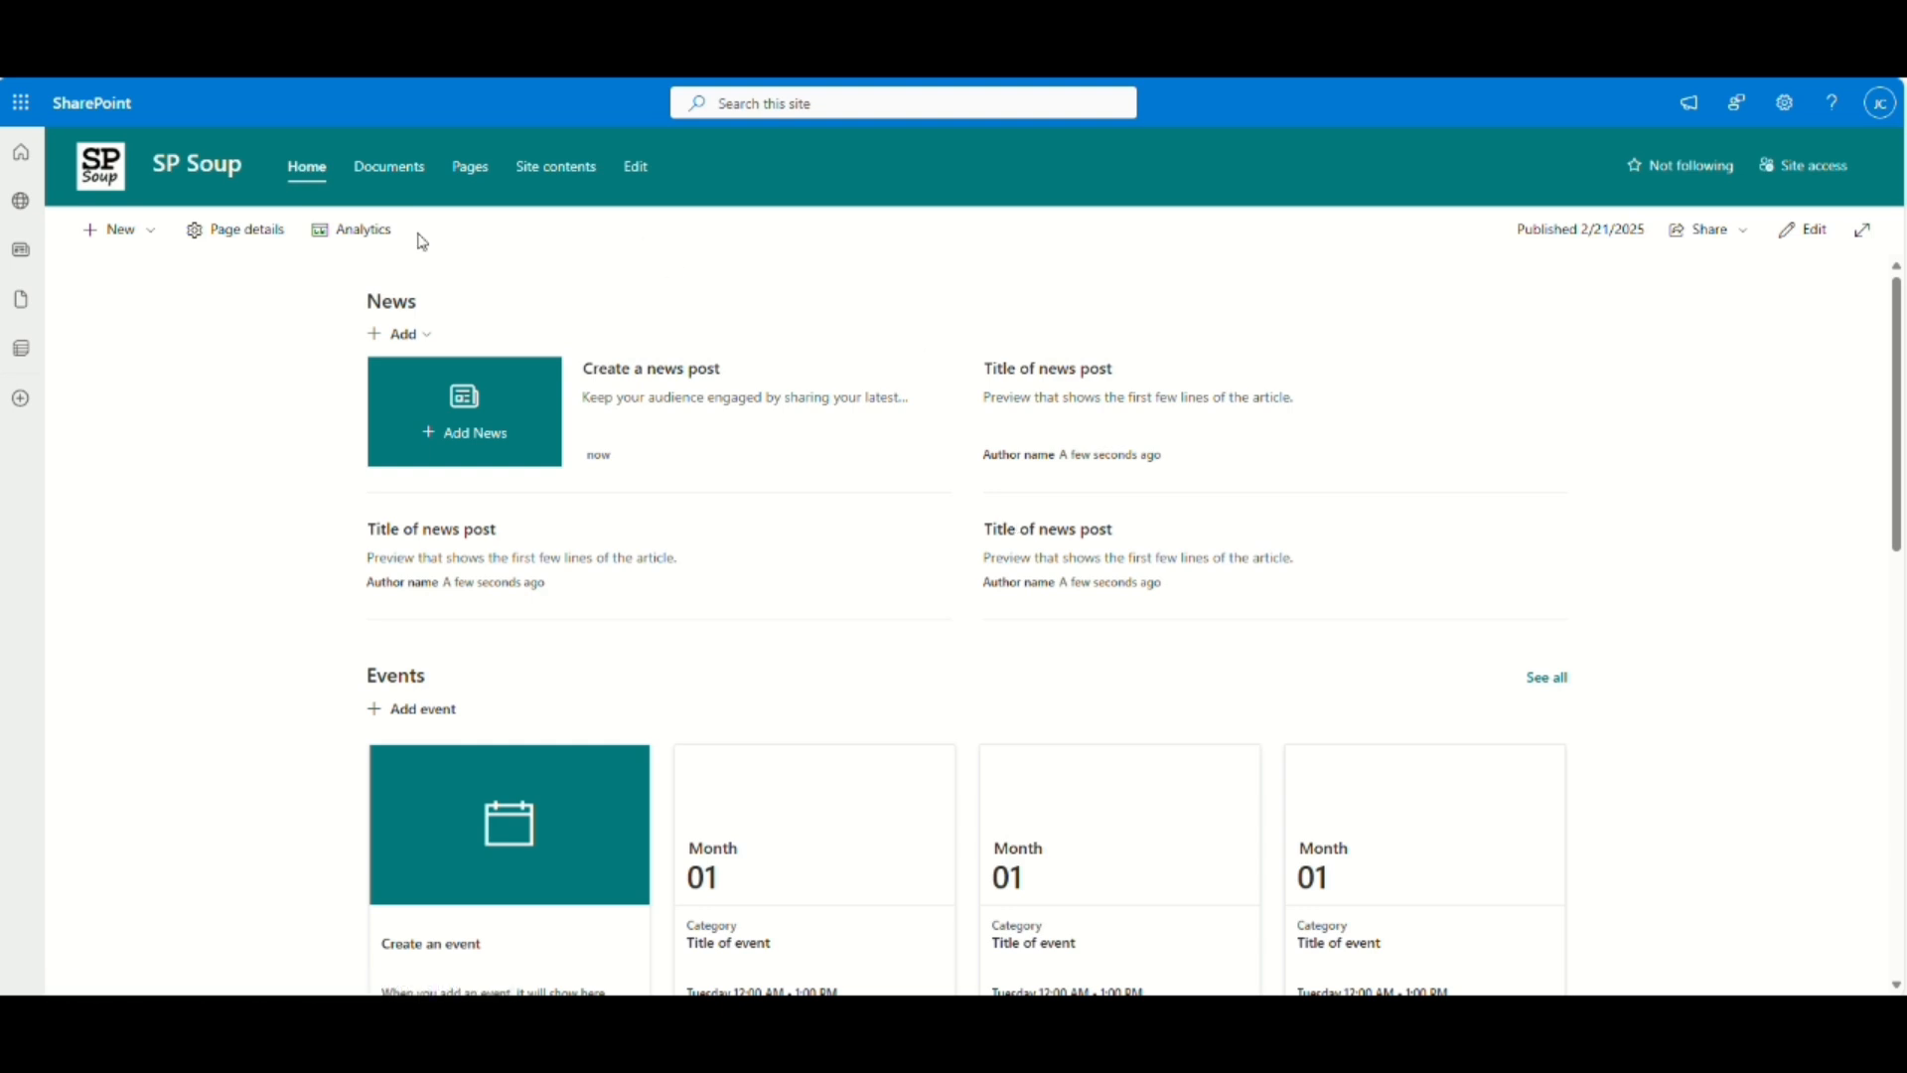
Open the classic experience page of built-in apps that can be added to the SP Soup site.
left_click(149, 234)
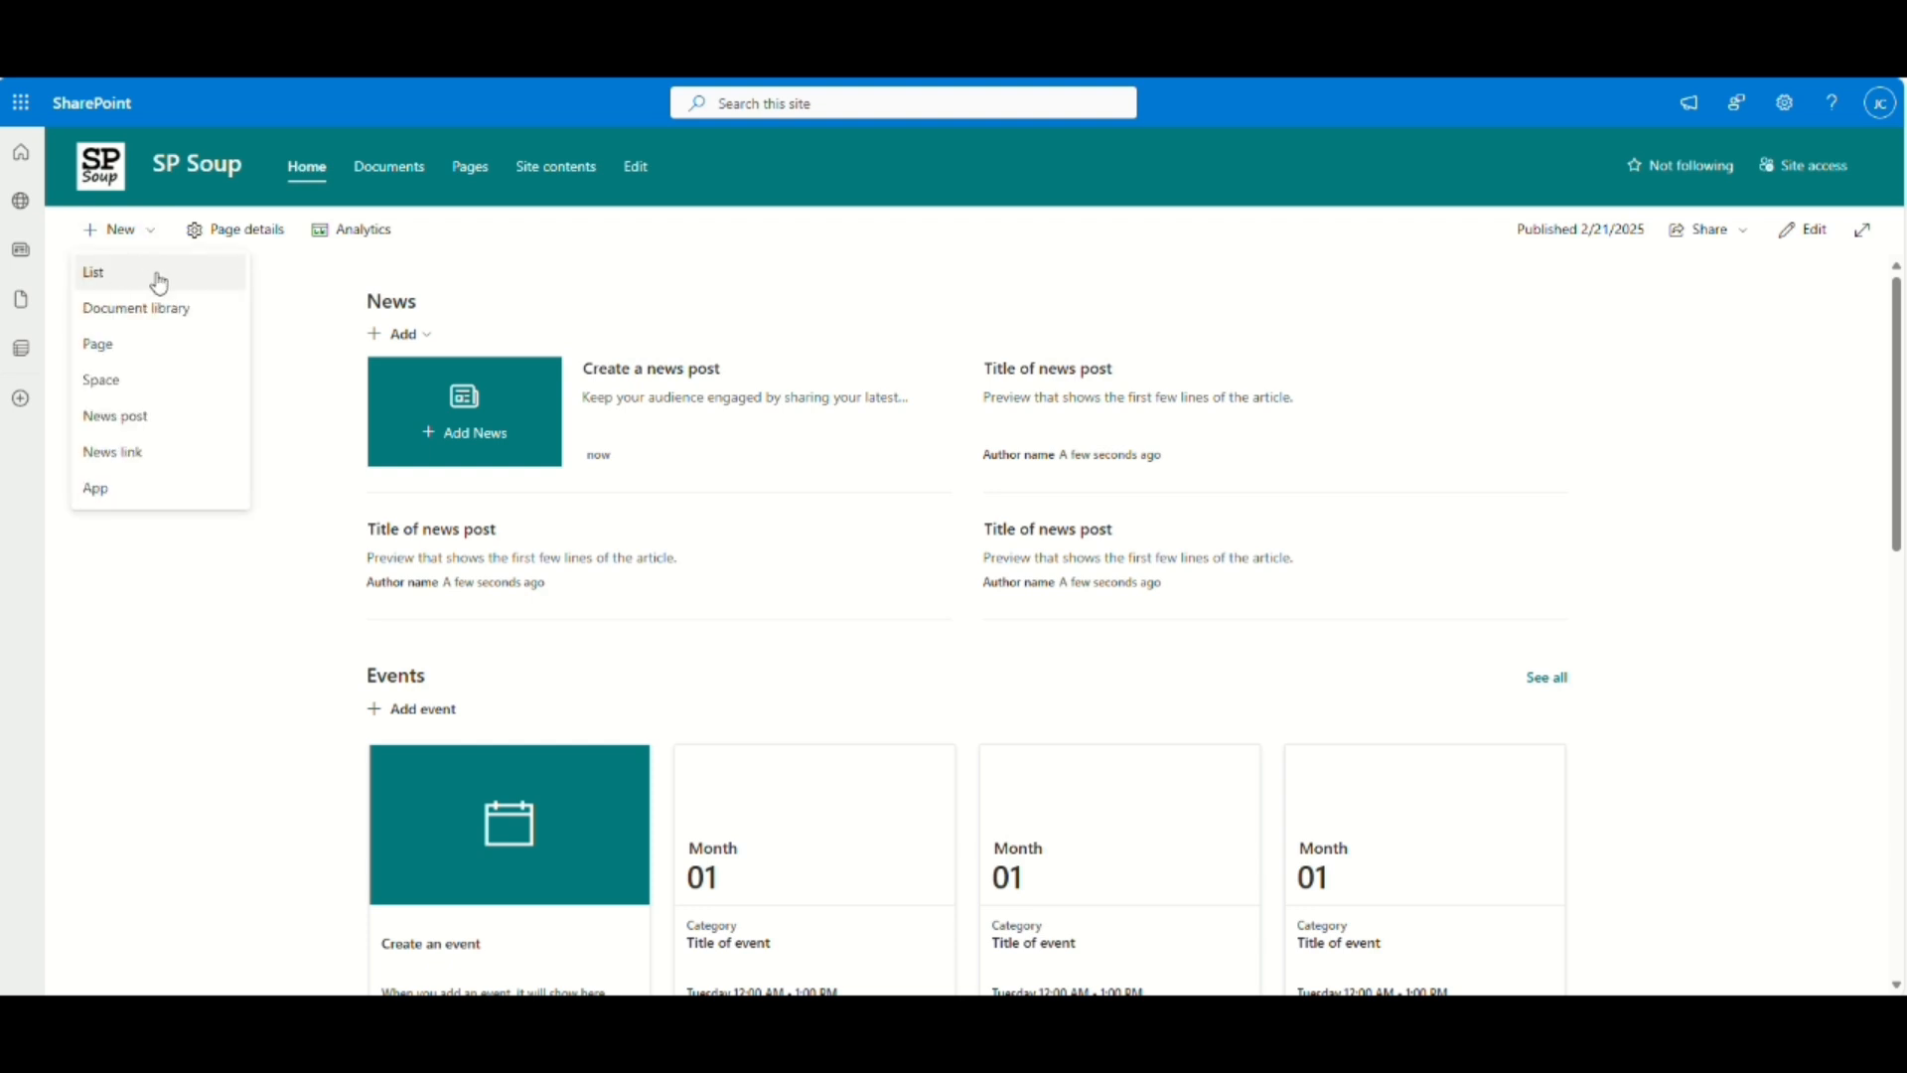
left_click(130, 495)
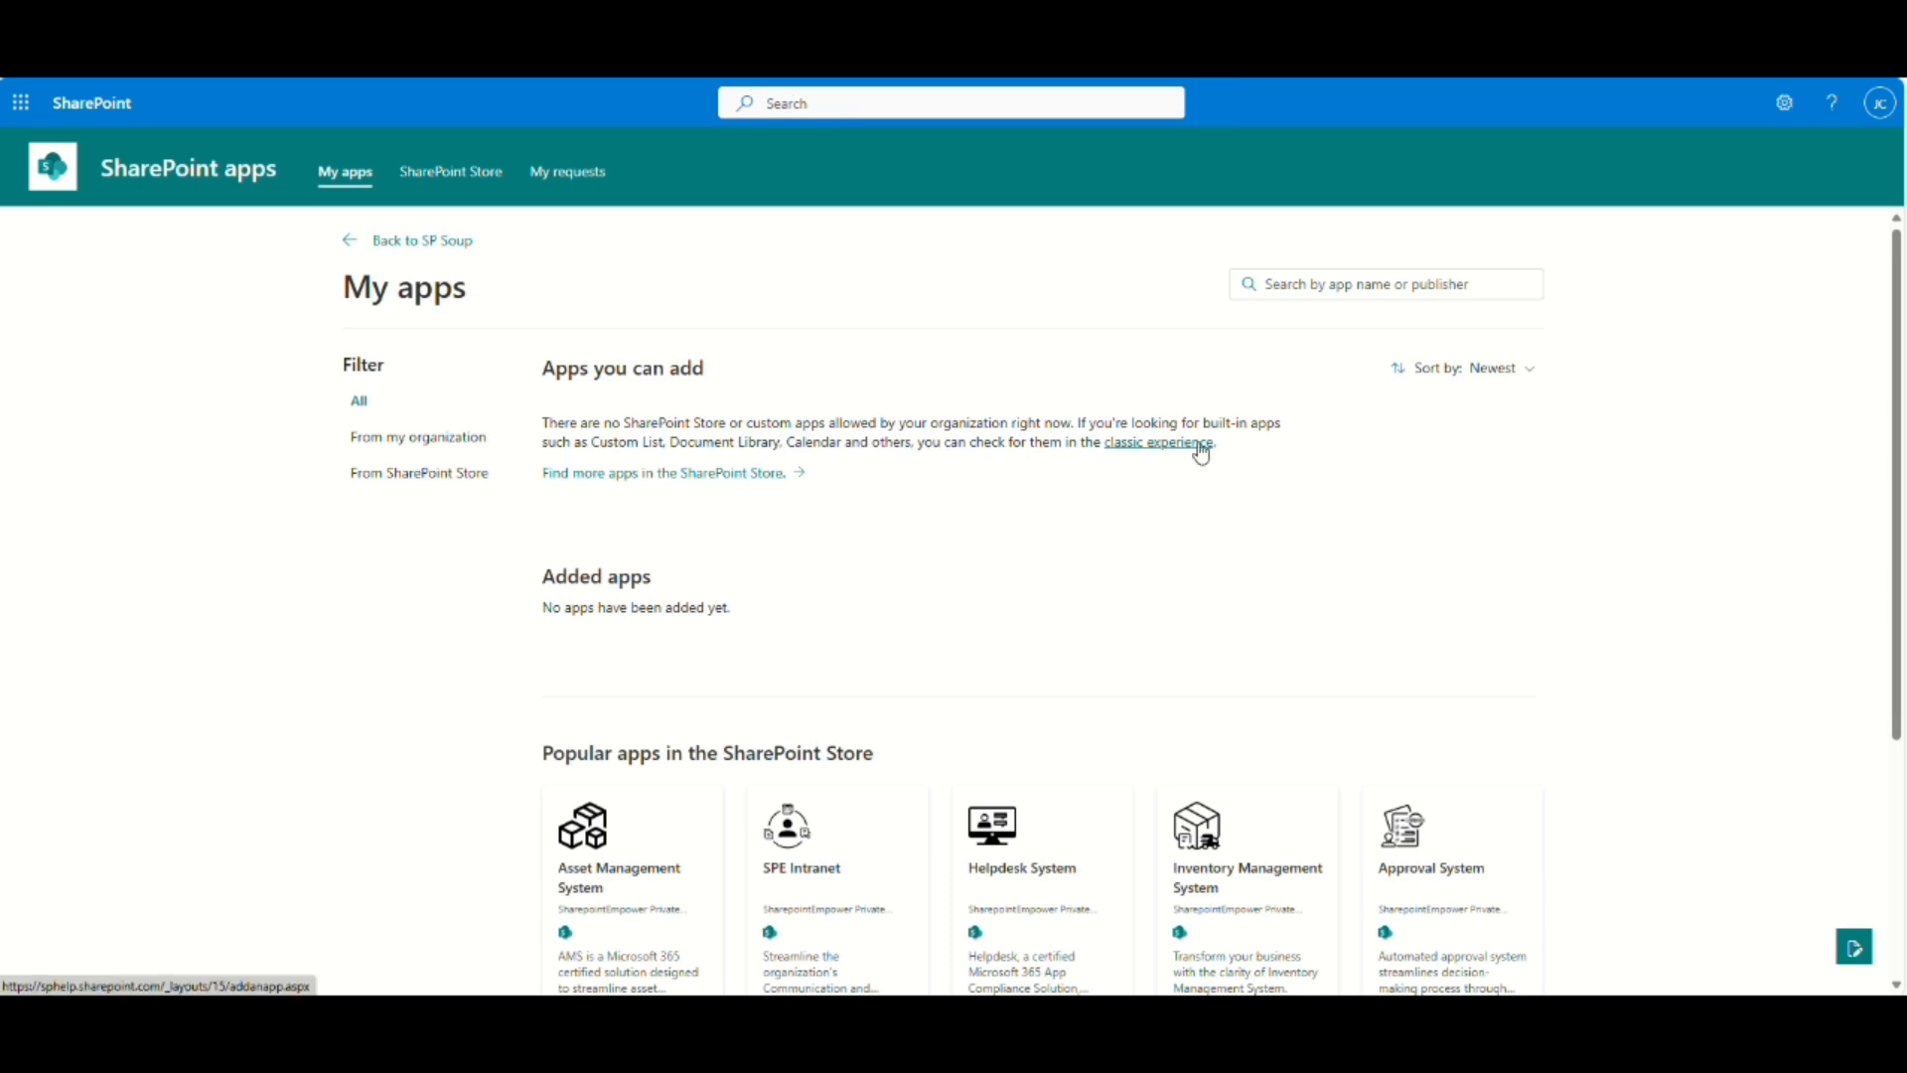
left_click(1145, 457)
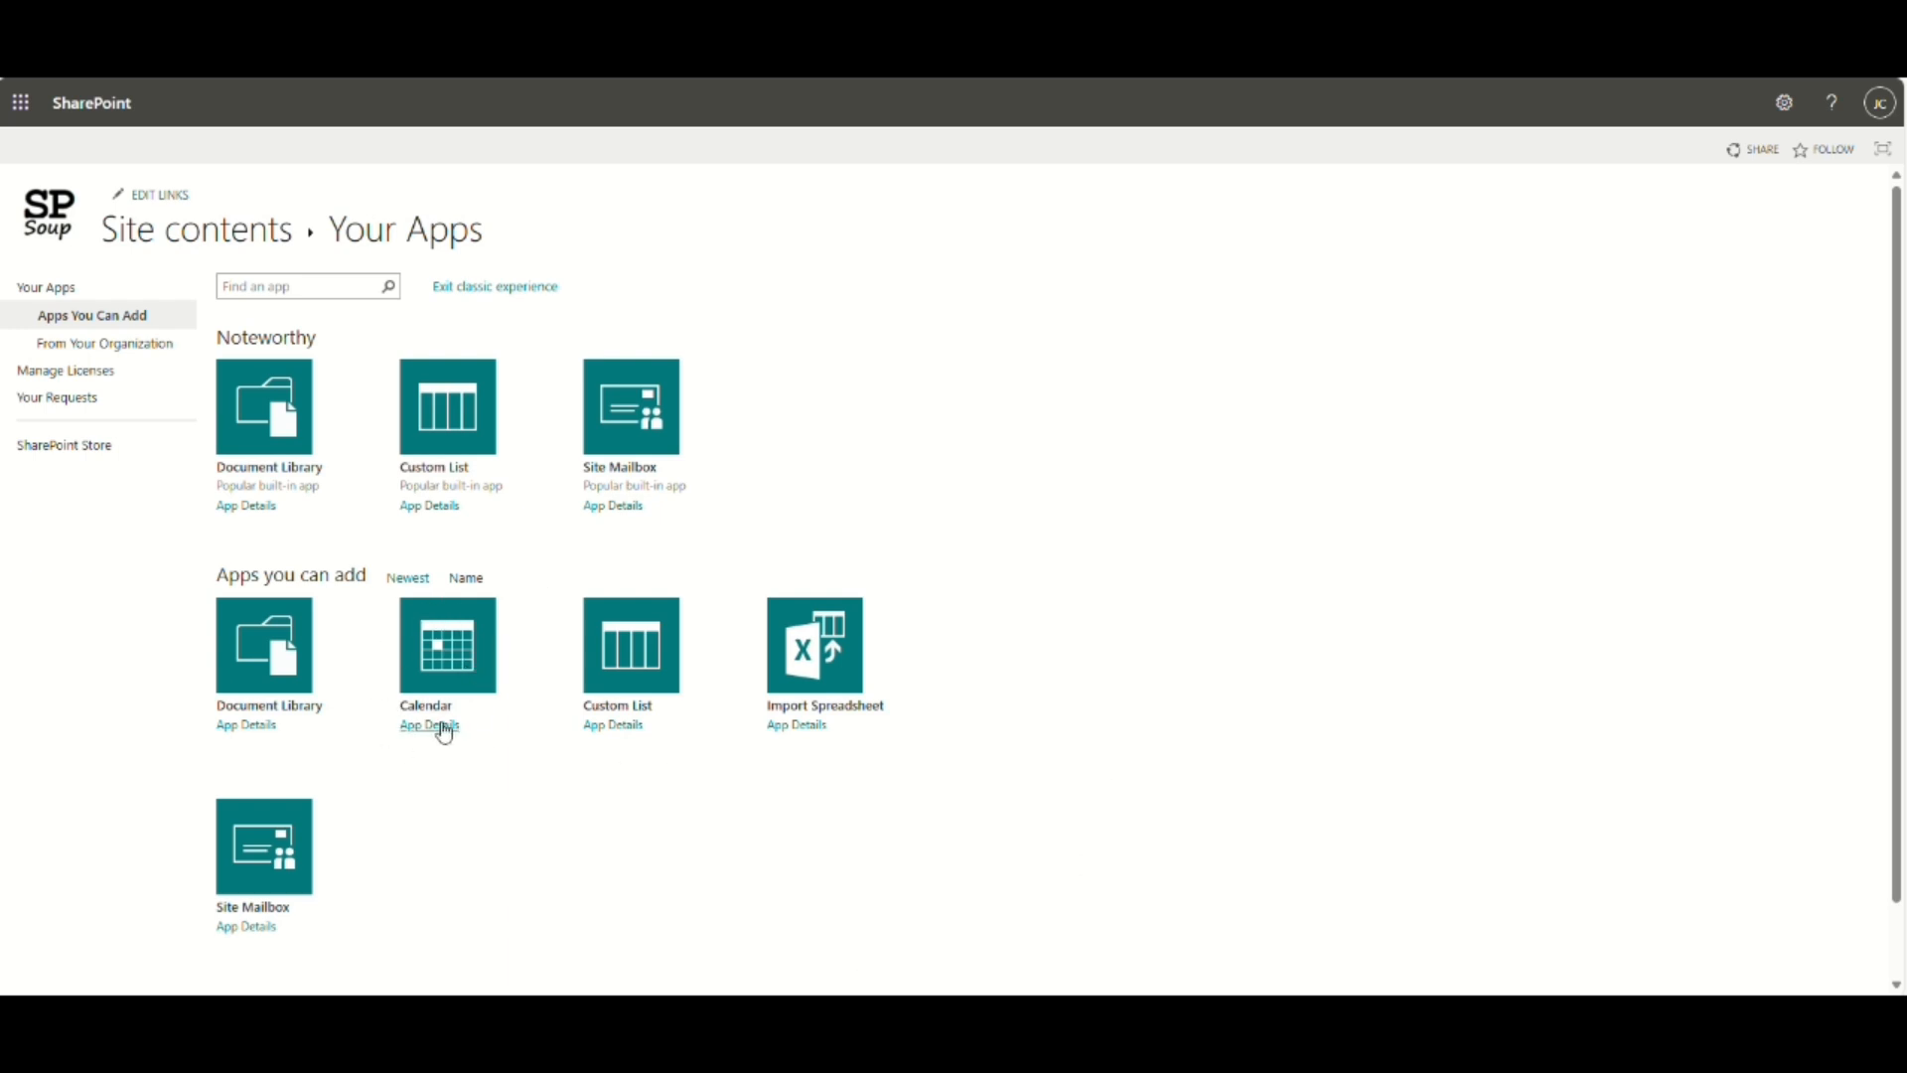
Add the built-in Calendar app to the site with the name Calendar.
left_click(433, 709)
left_click(1070, 542)
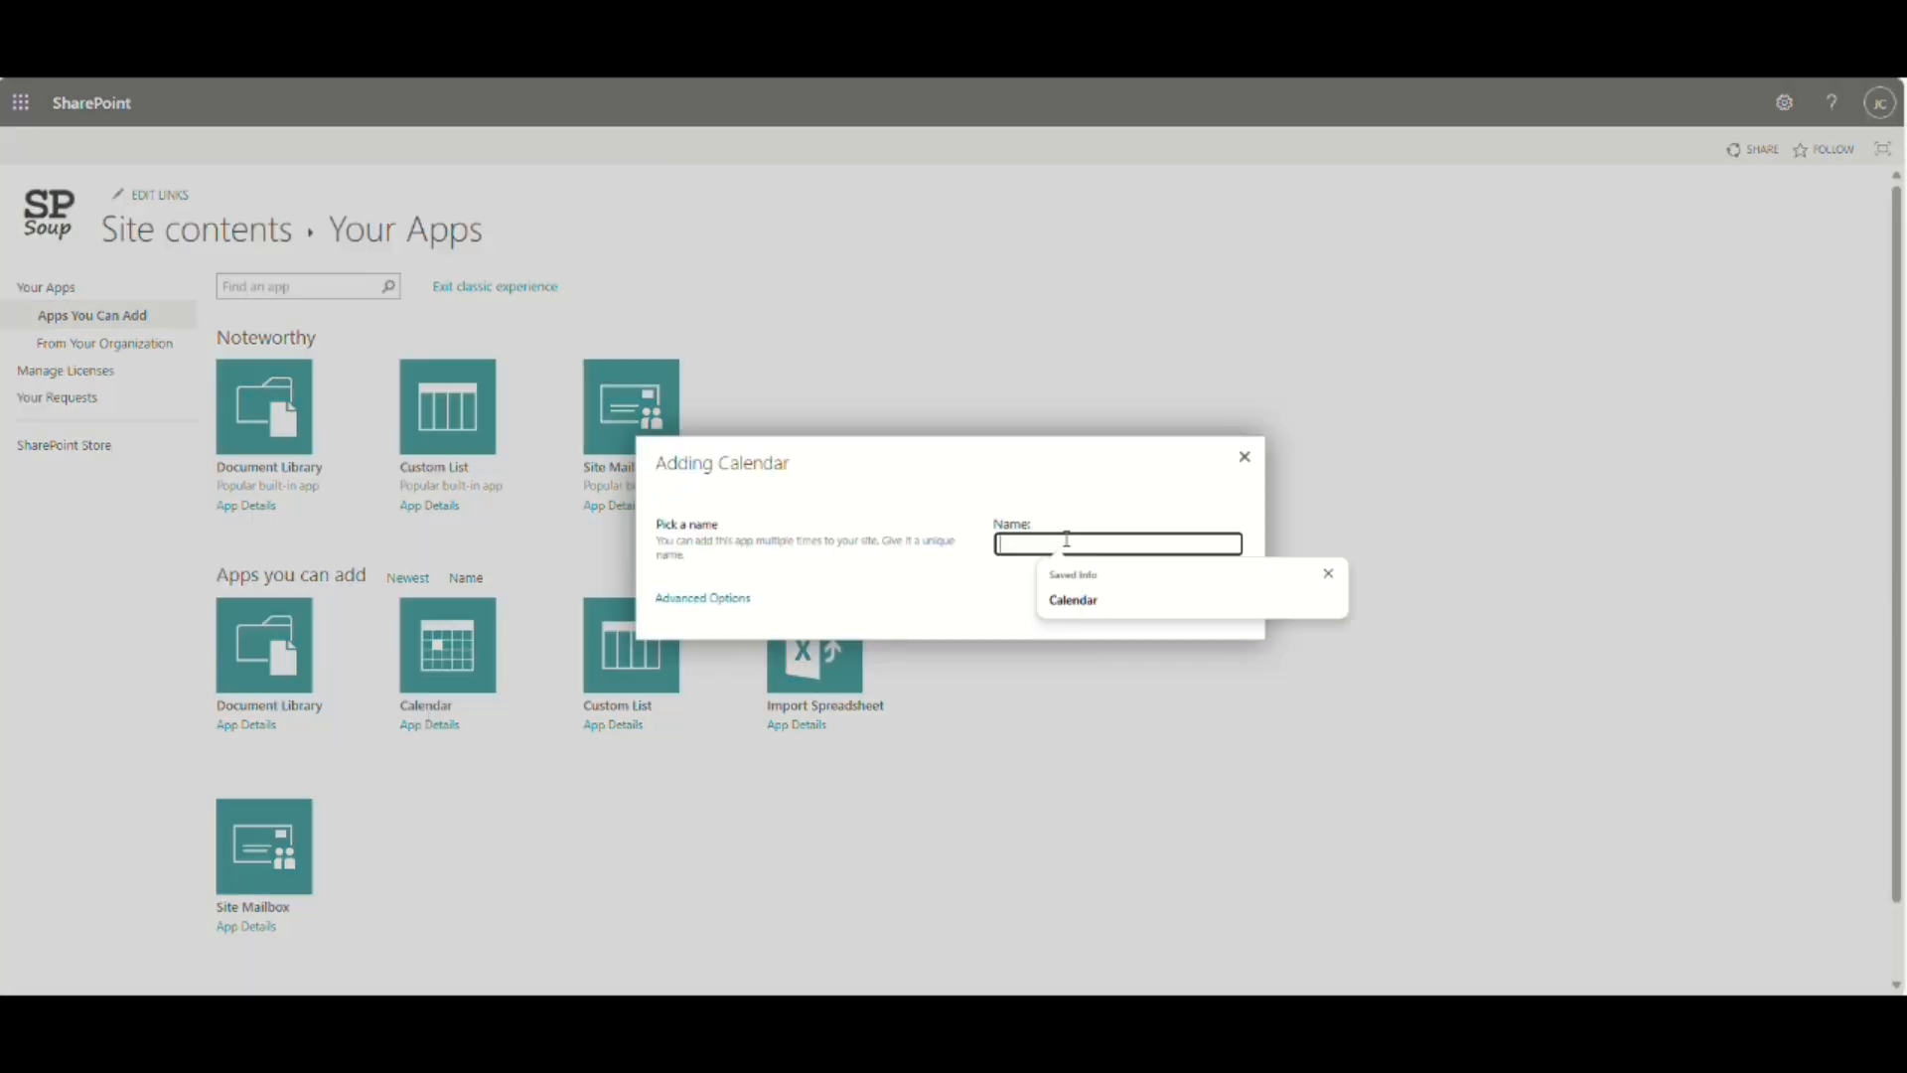
left_click(1078, 602)
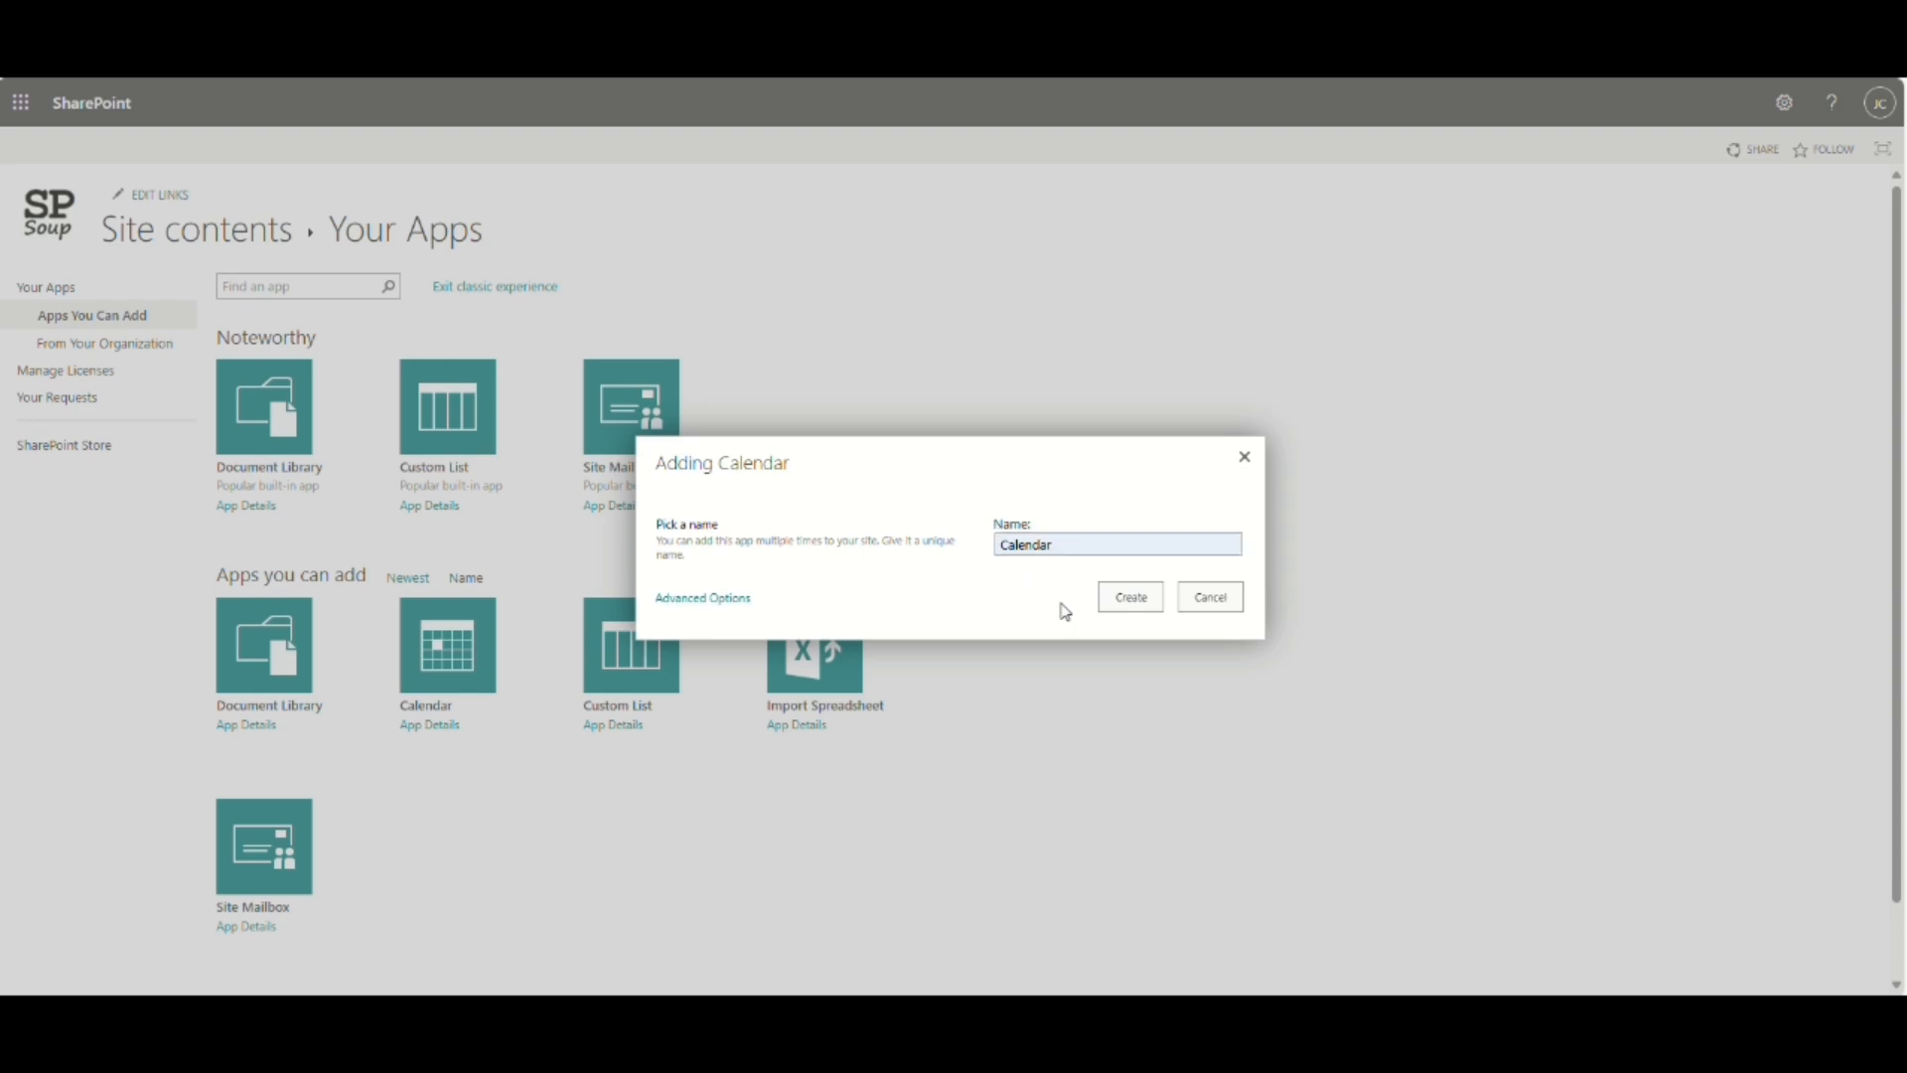
left_click(1131, 597)
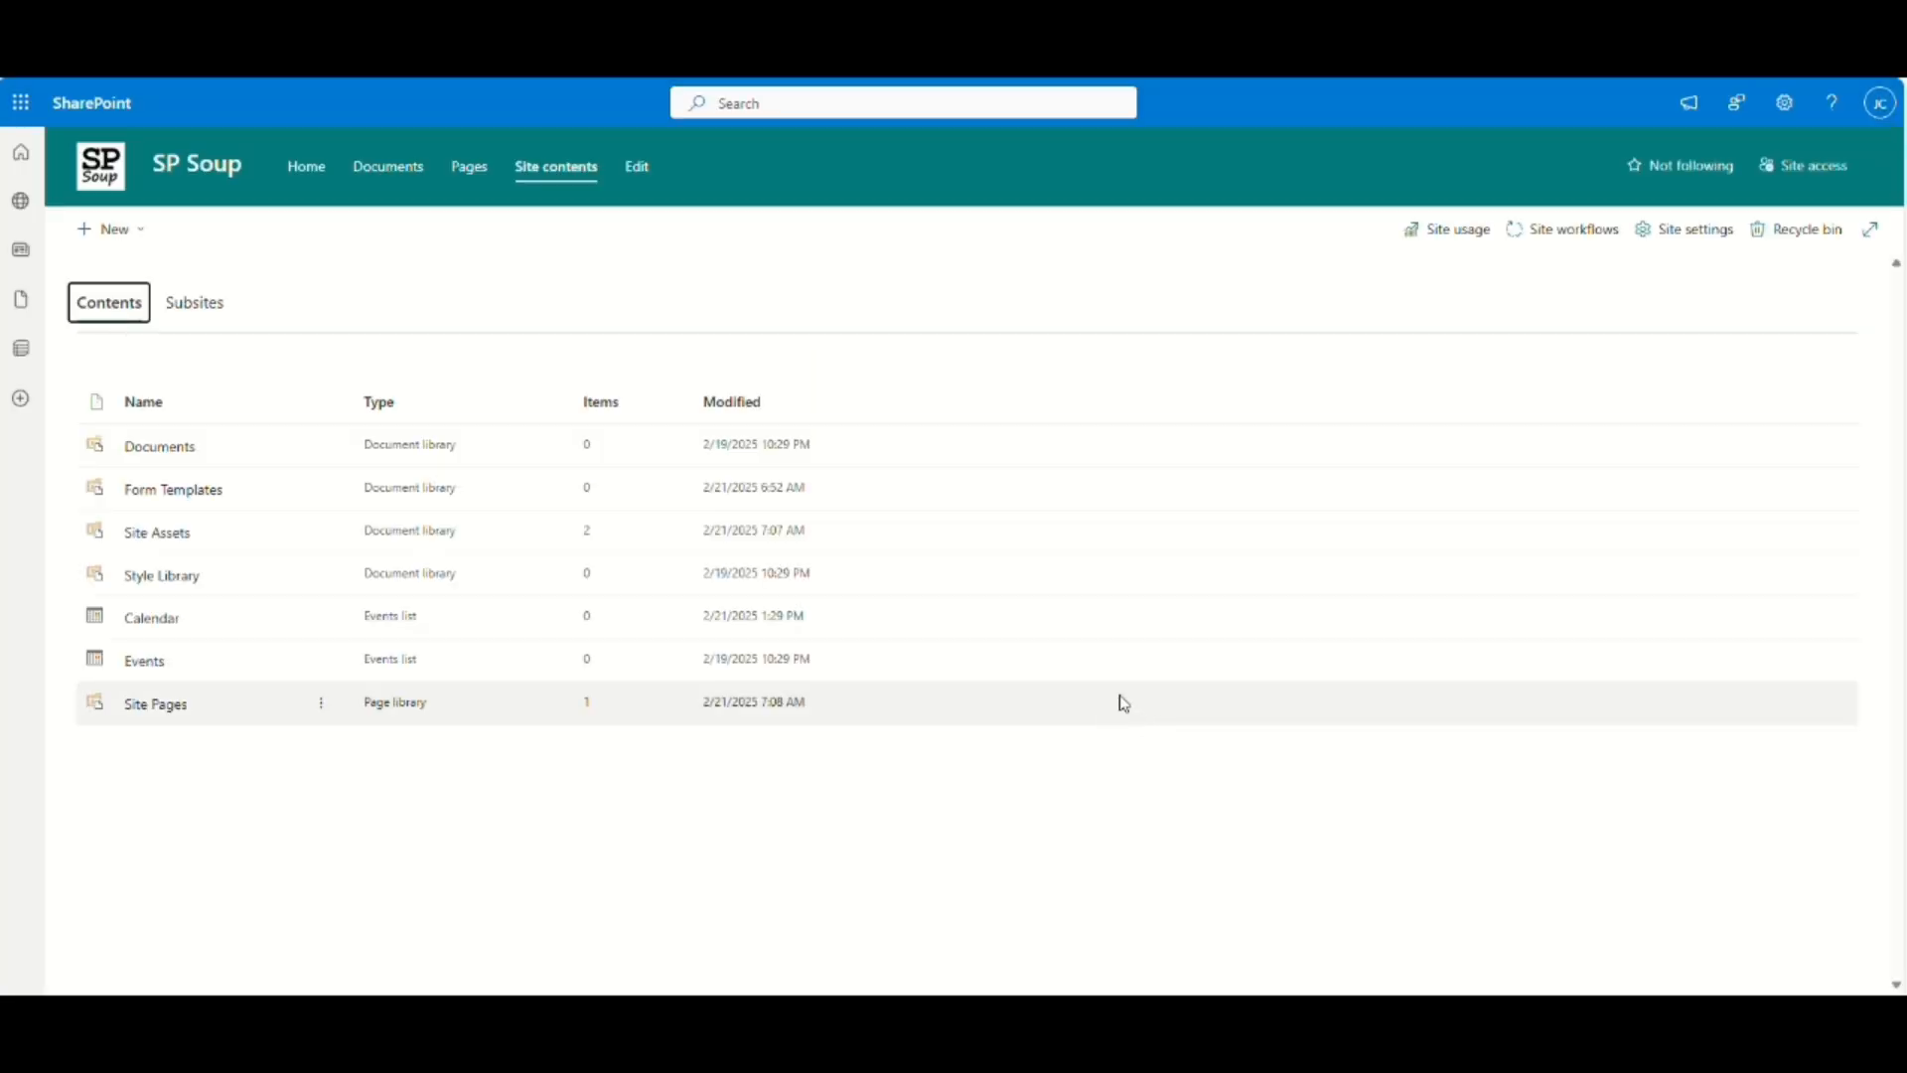
Go to the list settings of the new Calendar and open its Category column for editing.
left_click(159, 626)
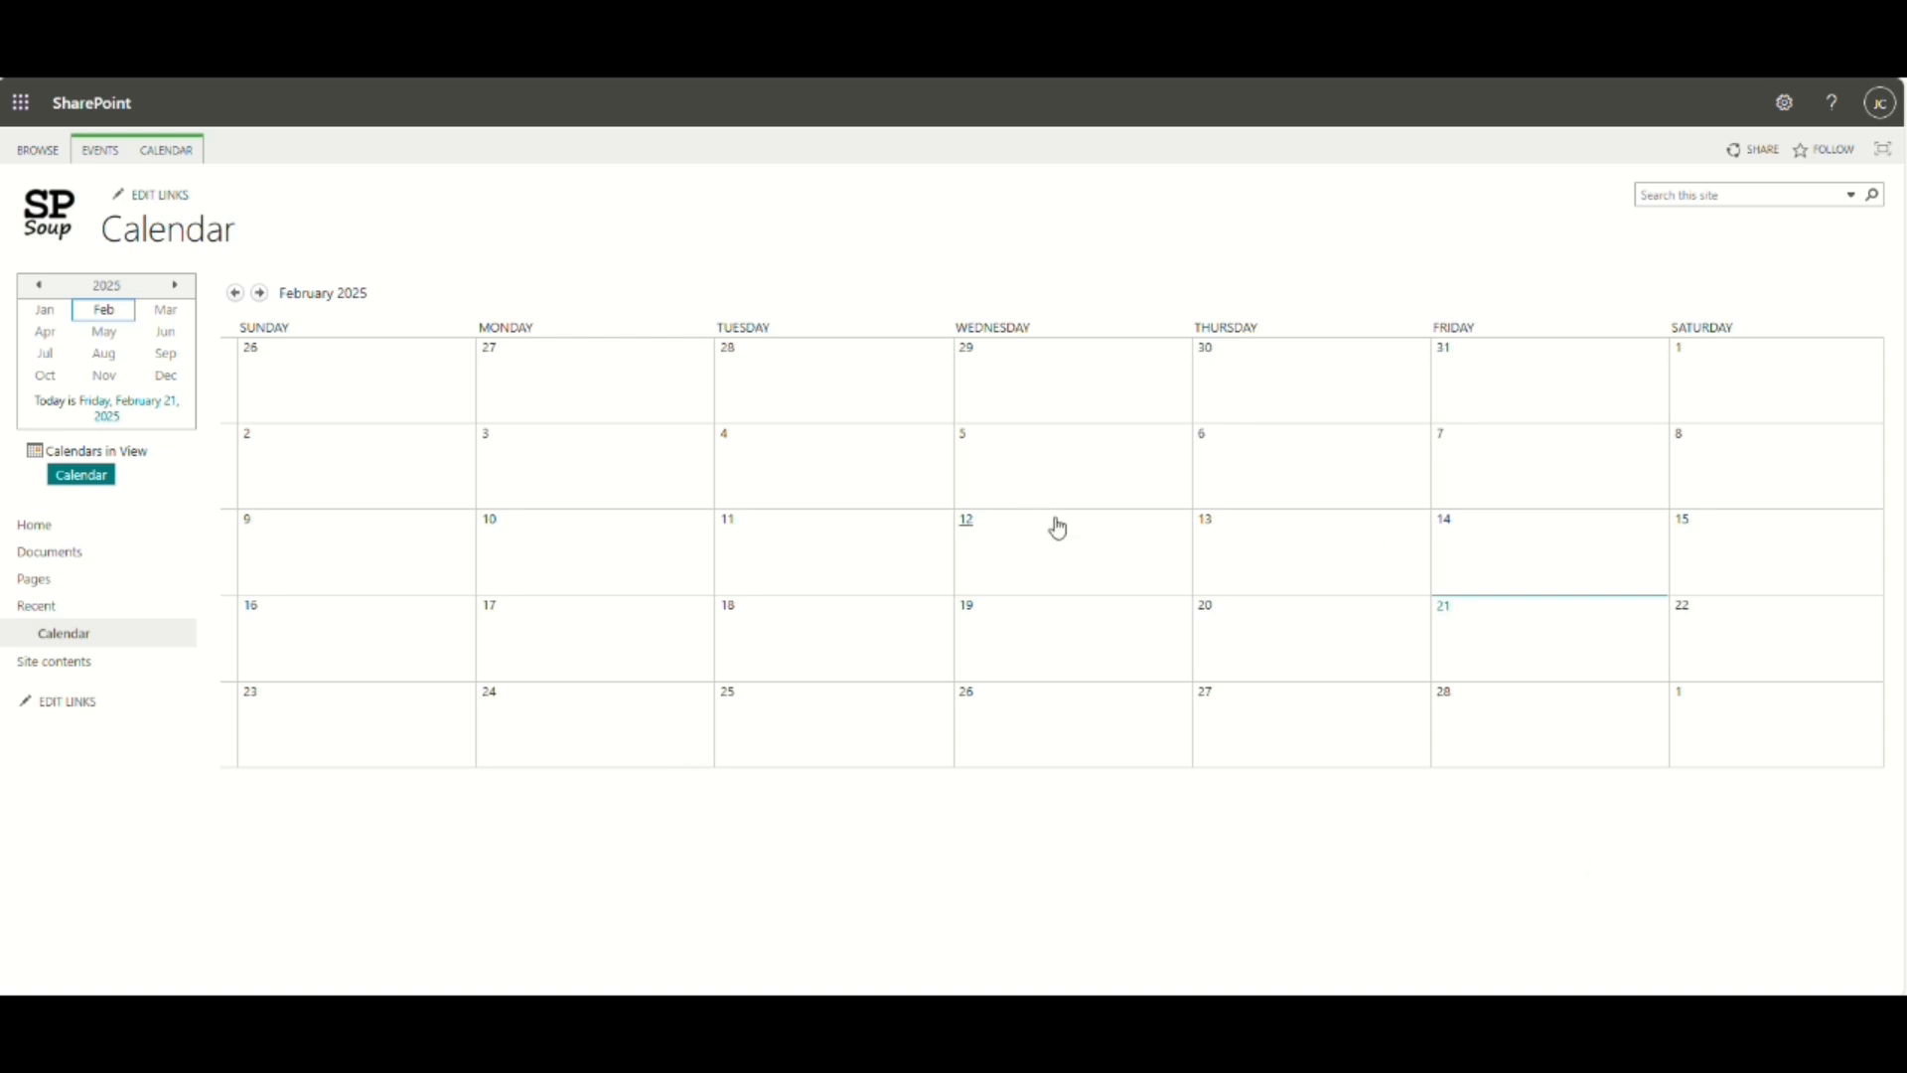
left_click(165, 157)
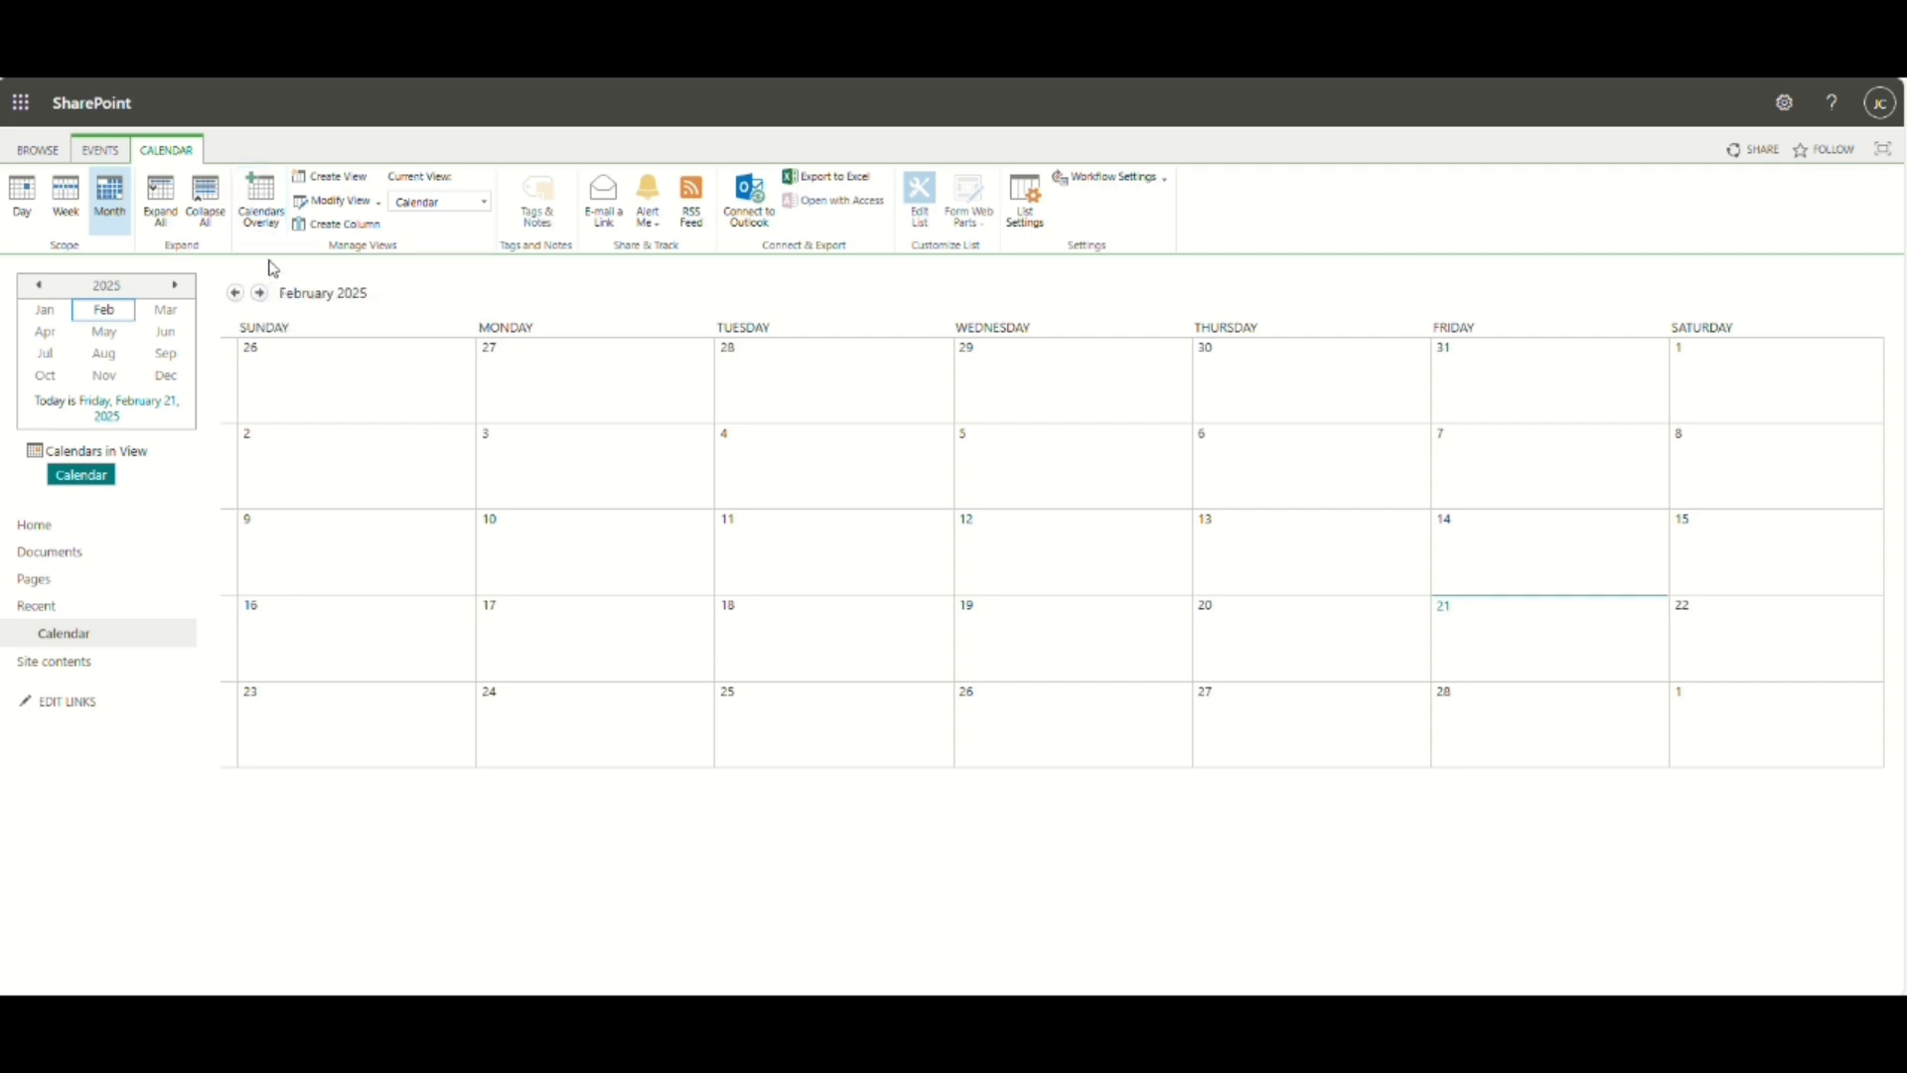
left_click(1033, 213)
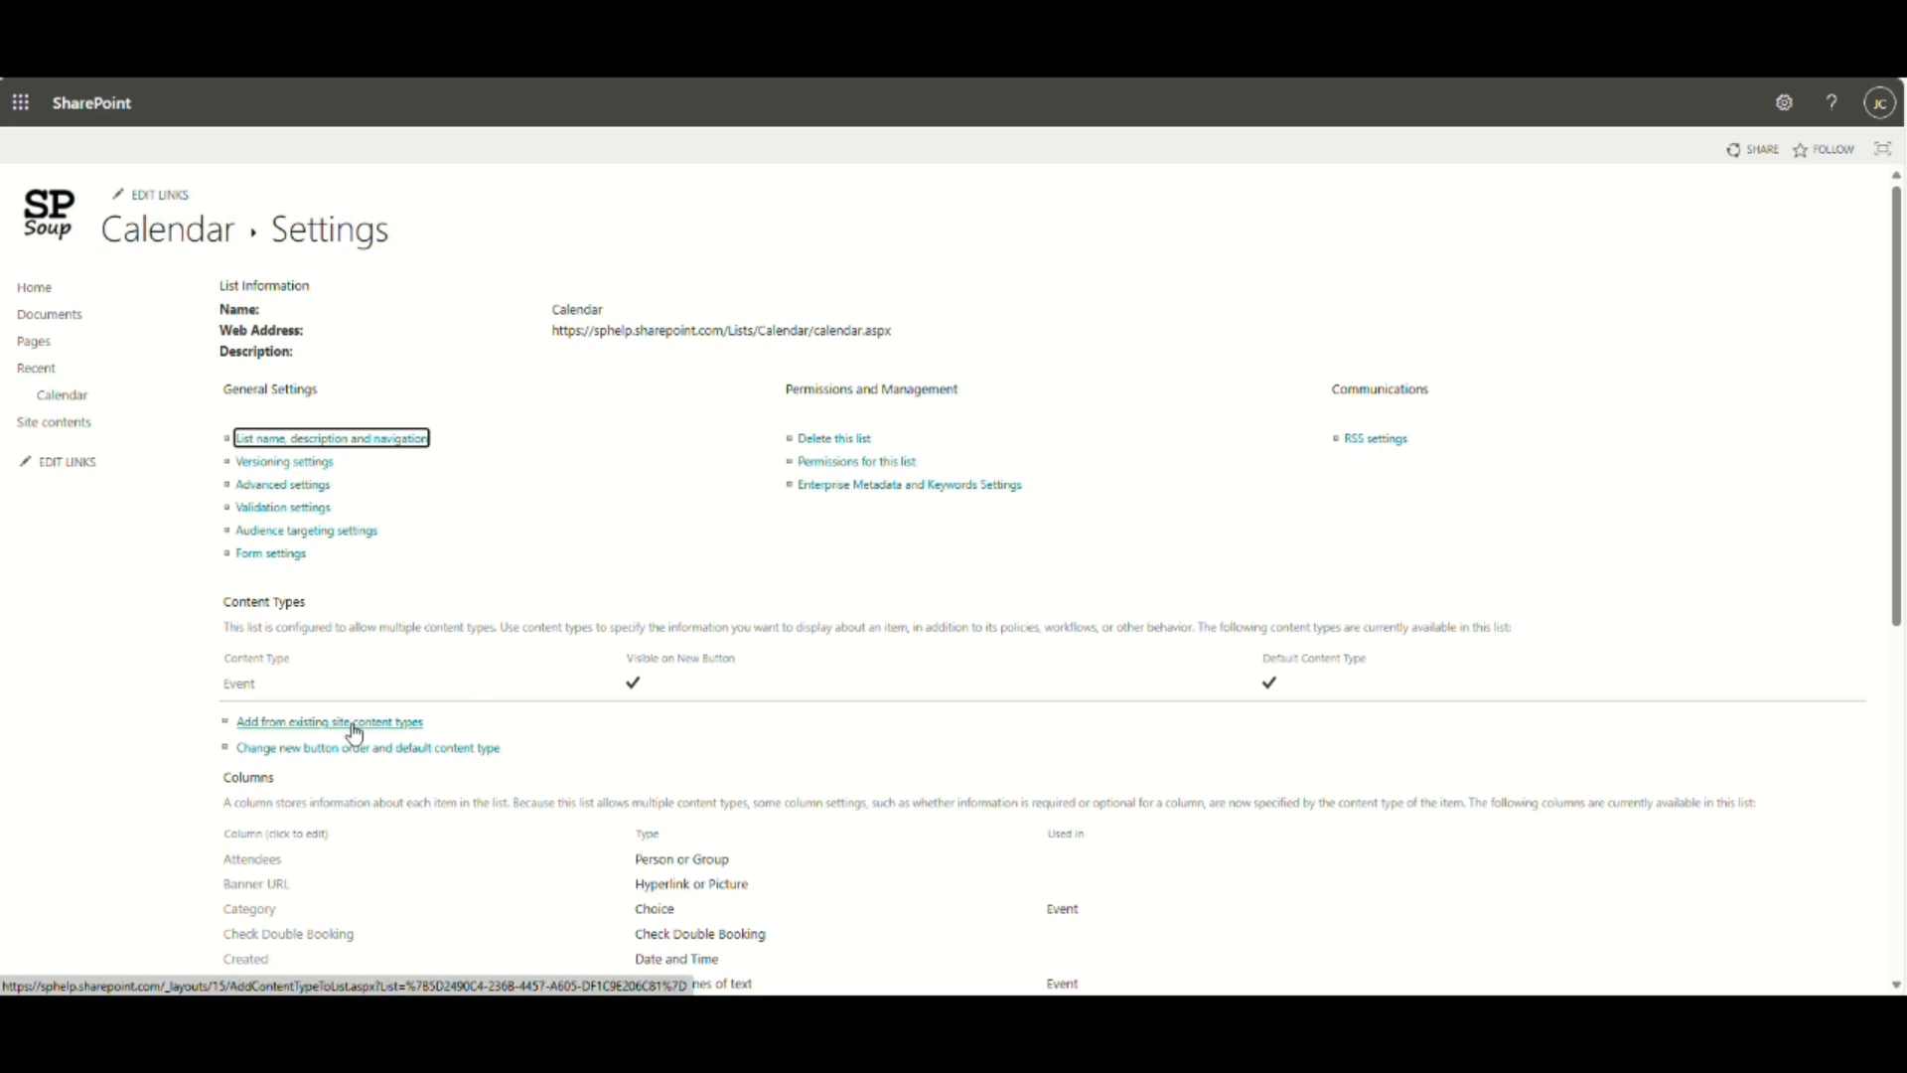
scroll(355, 735, "down", 4)
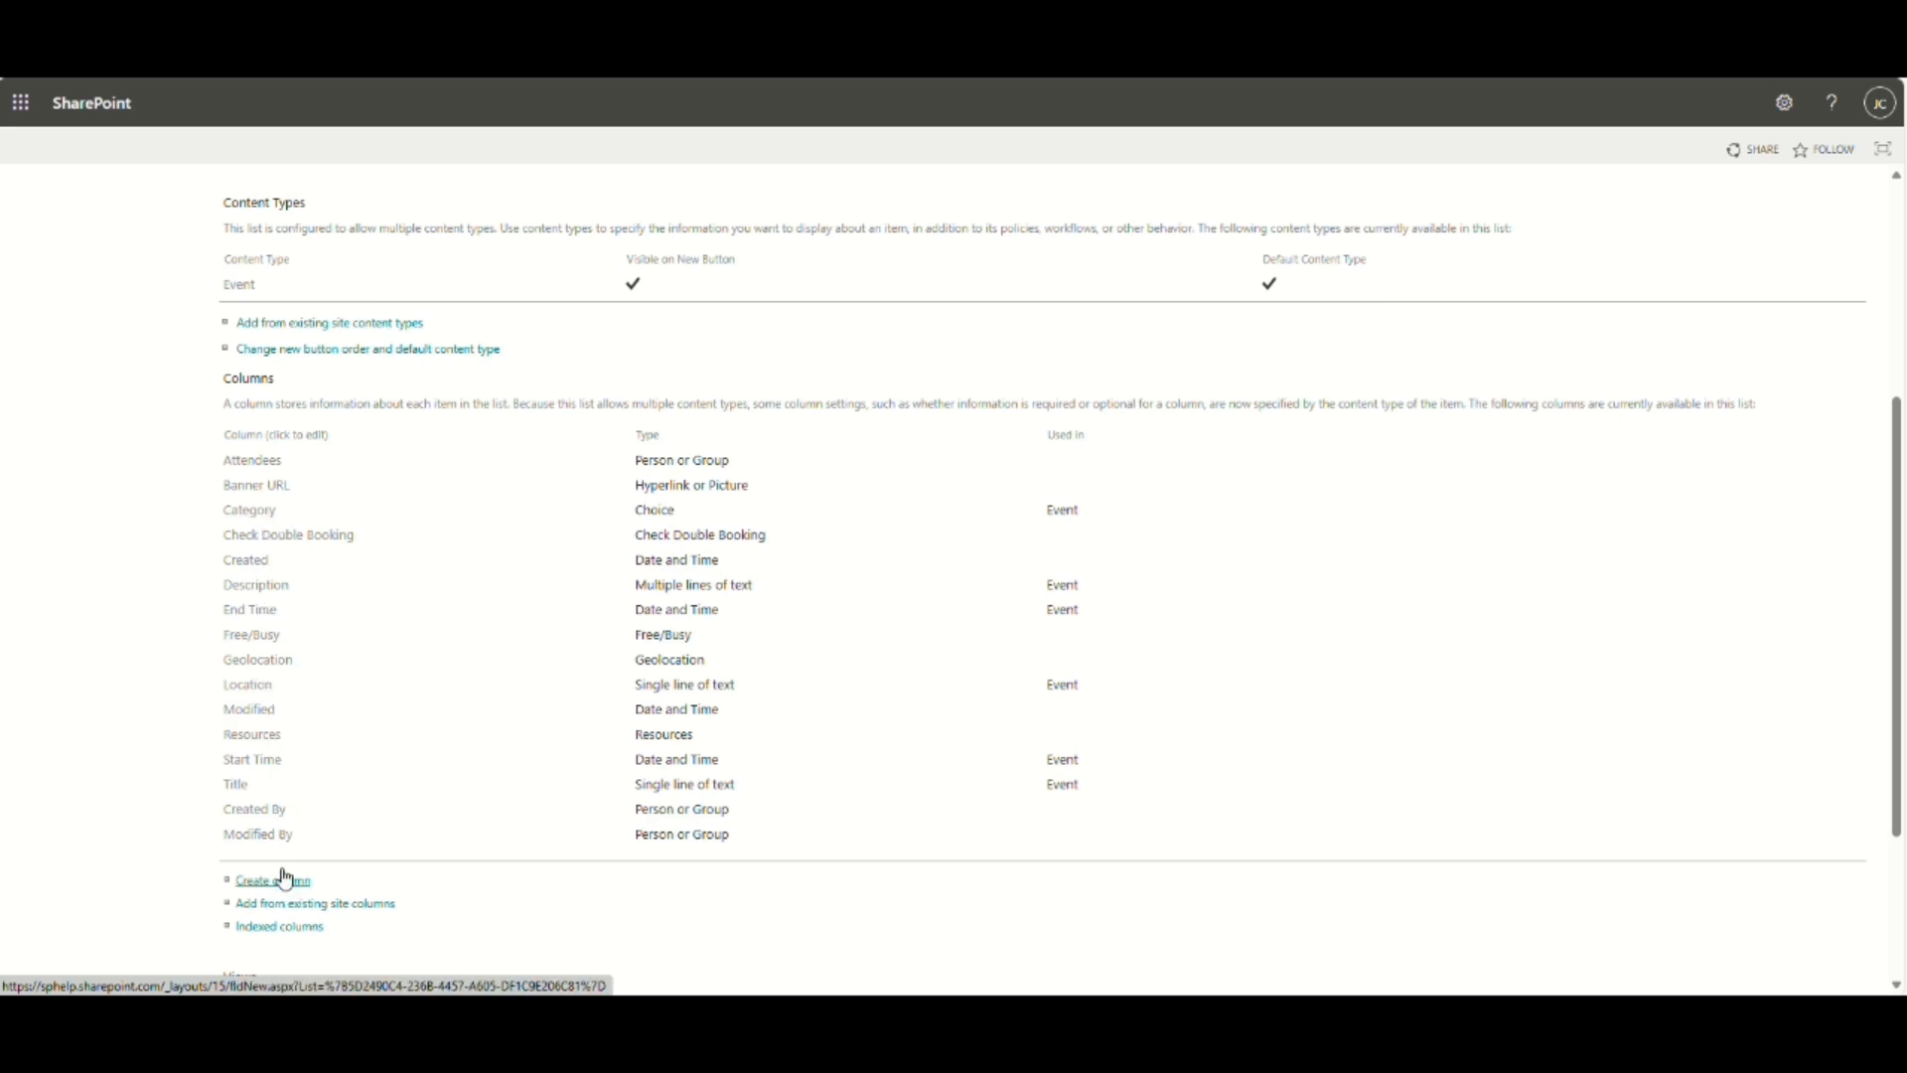
left_click(243, 509)
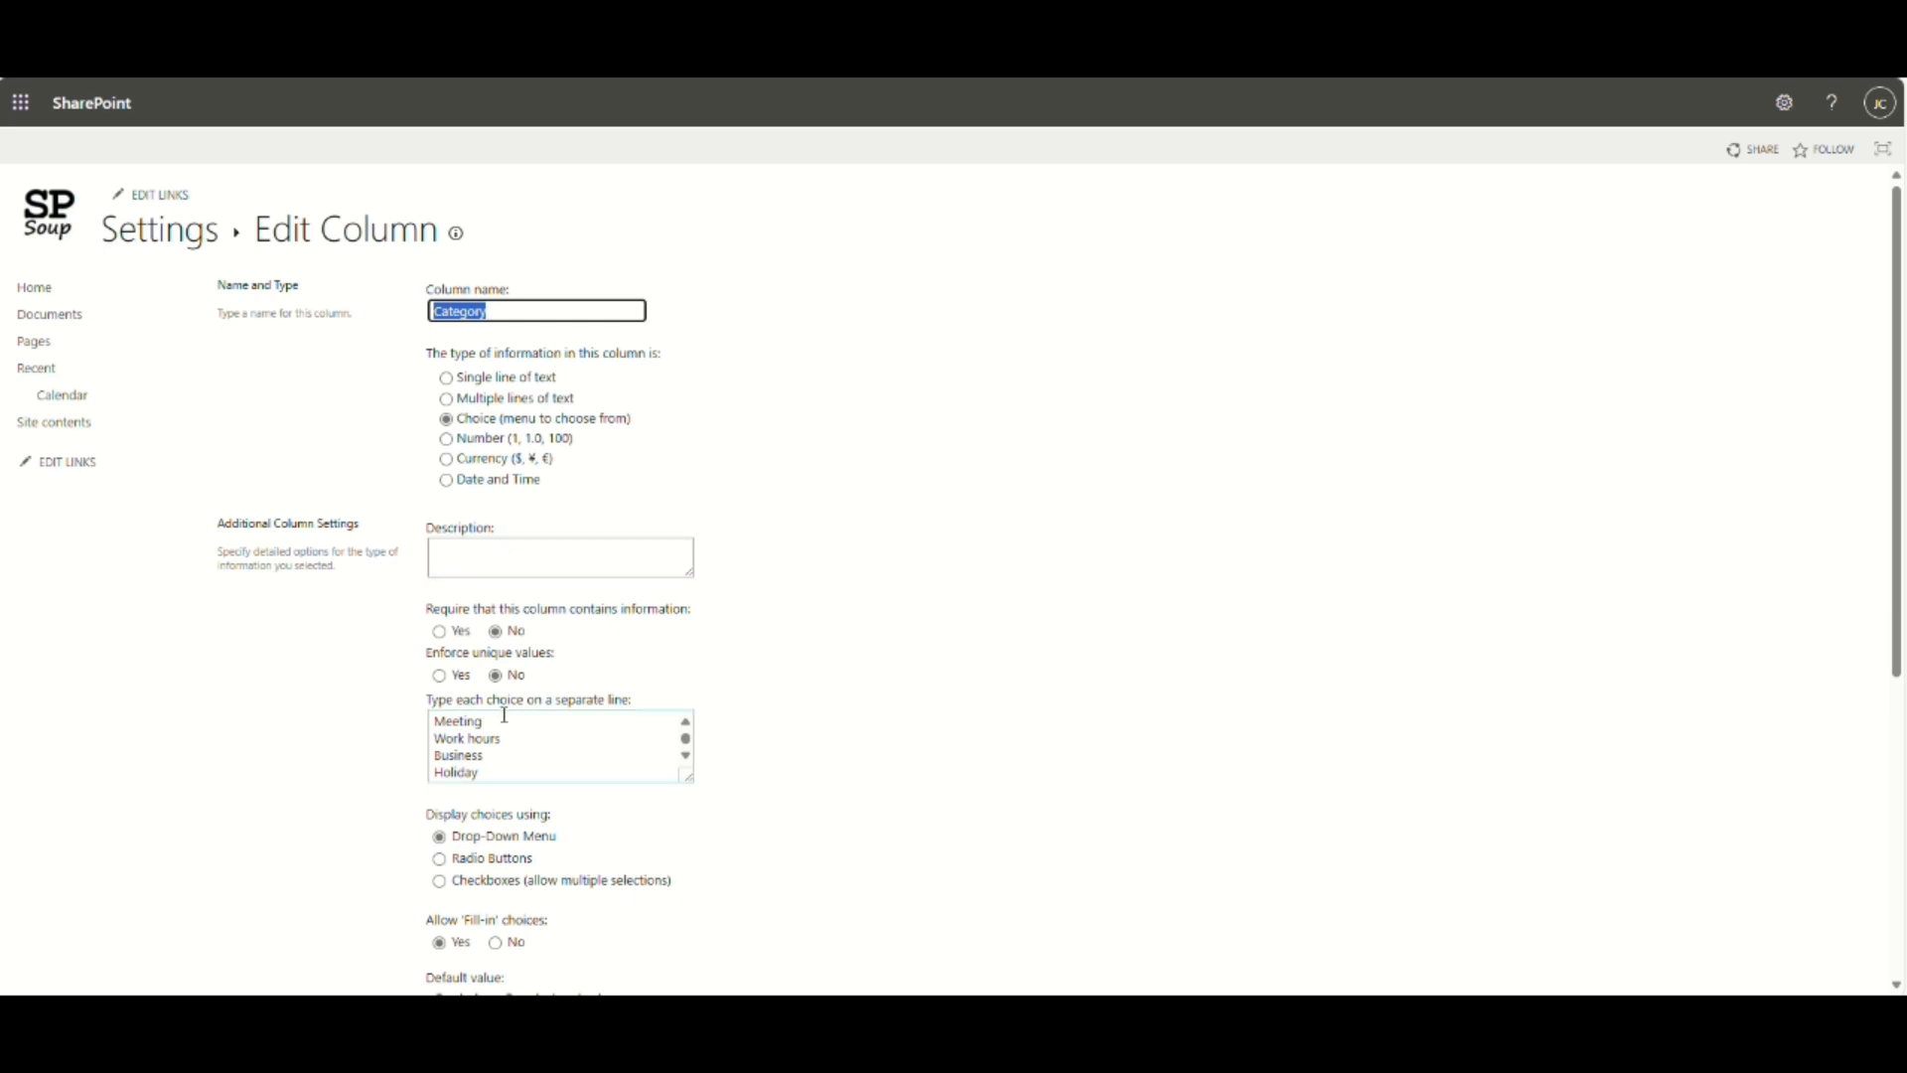
Replace the Category column's choices with Meeting, Holiday, Conference and Other, each on a separate line.
left_click(542, 761)
scroll(545, 765, "down", 2)
left_click_drag(521, 757, 413, 610)
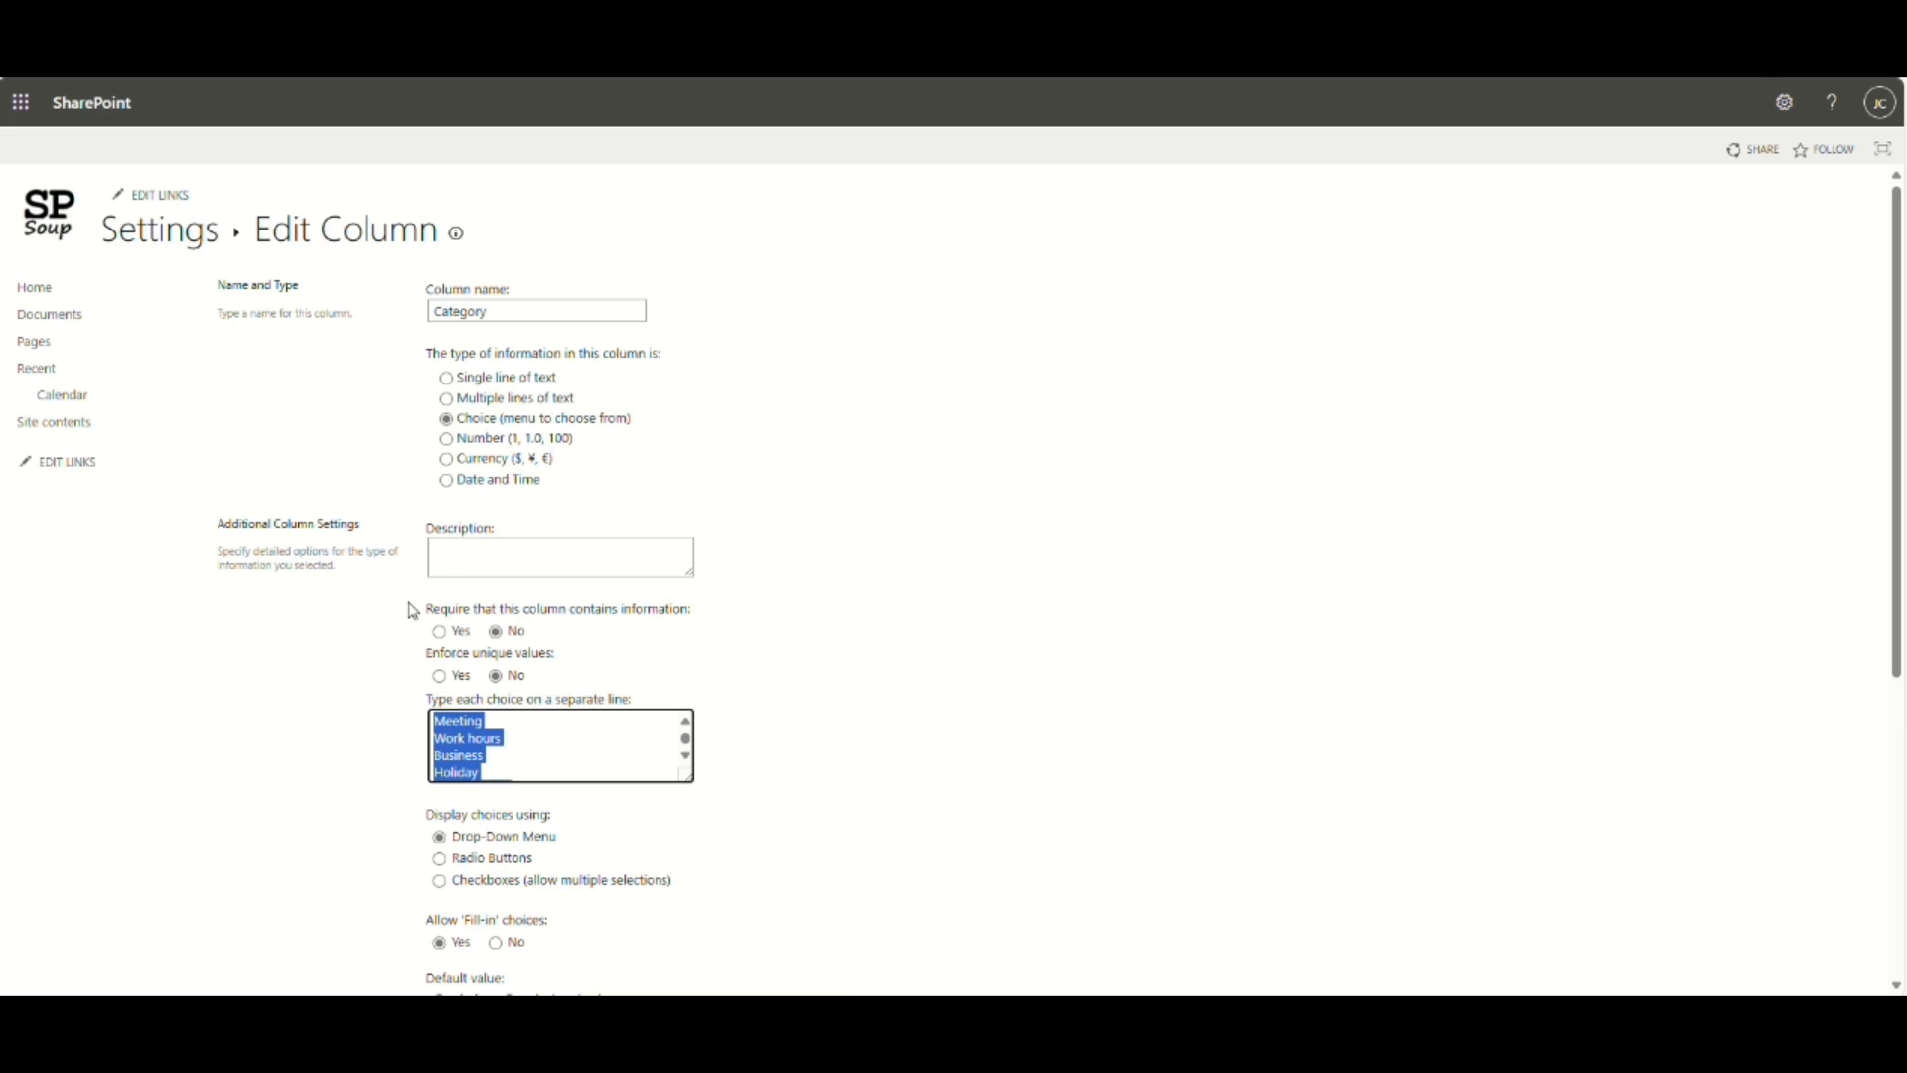
key("Delete")
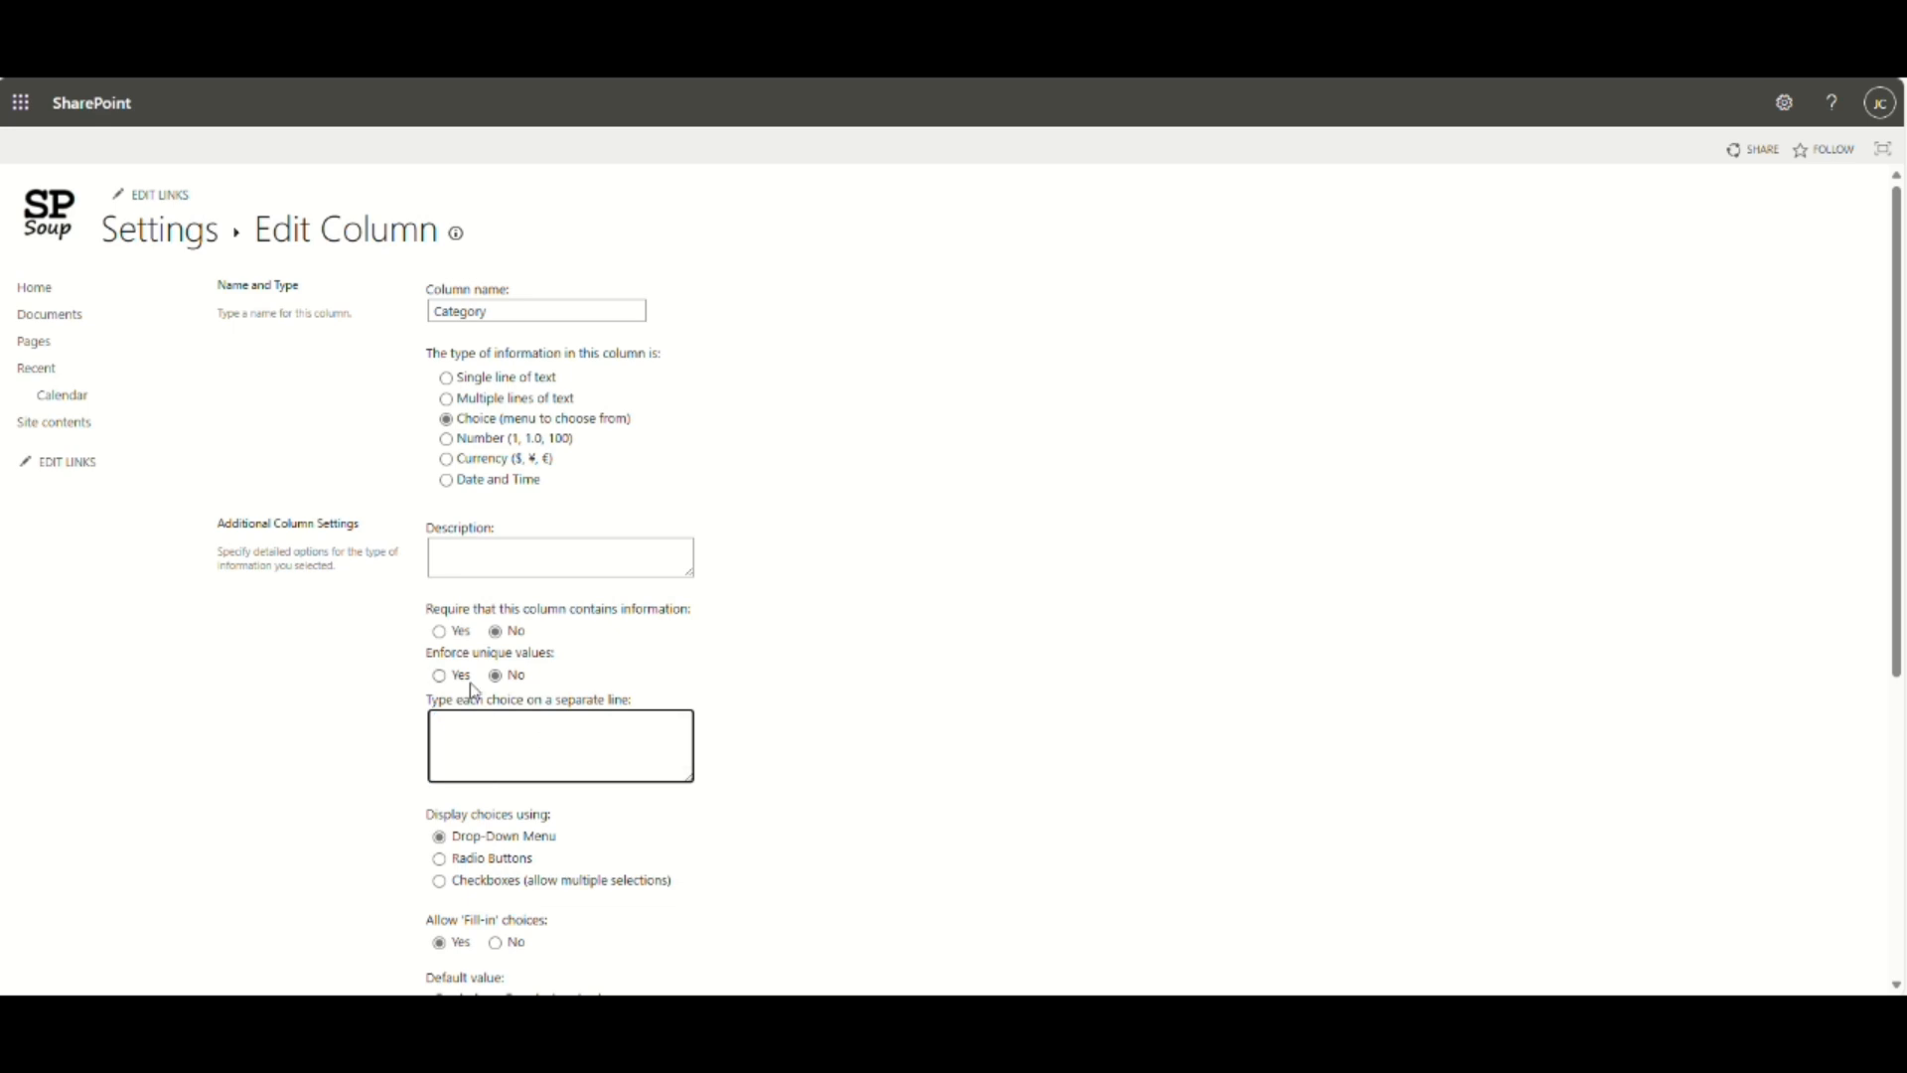
type("Meeting Holiday")
key("Return")
type("Conference")
key("Return")
type("Other")
Make the Category column required, disallow fill-in choices, and save the column.
scroll(641, 711, "down", 2)
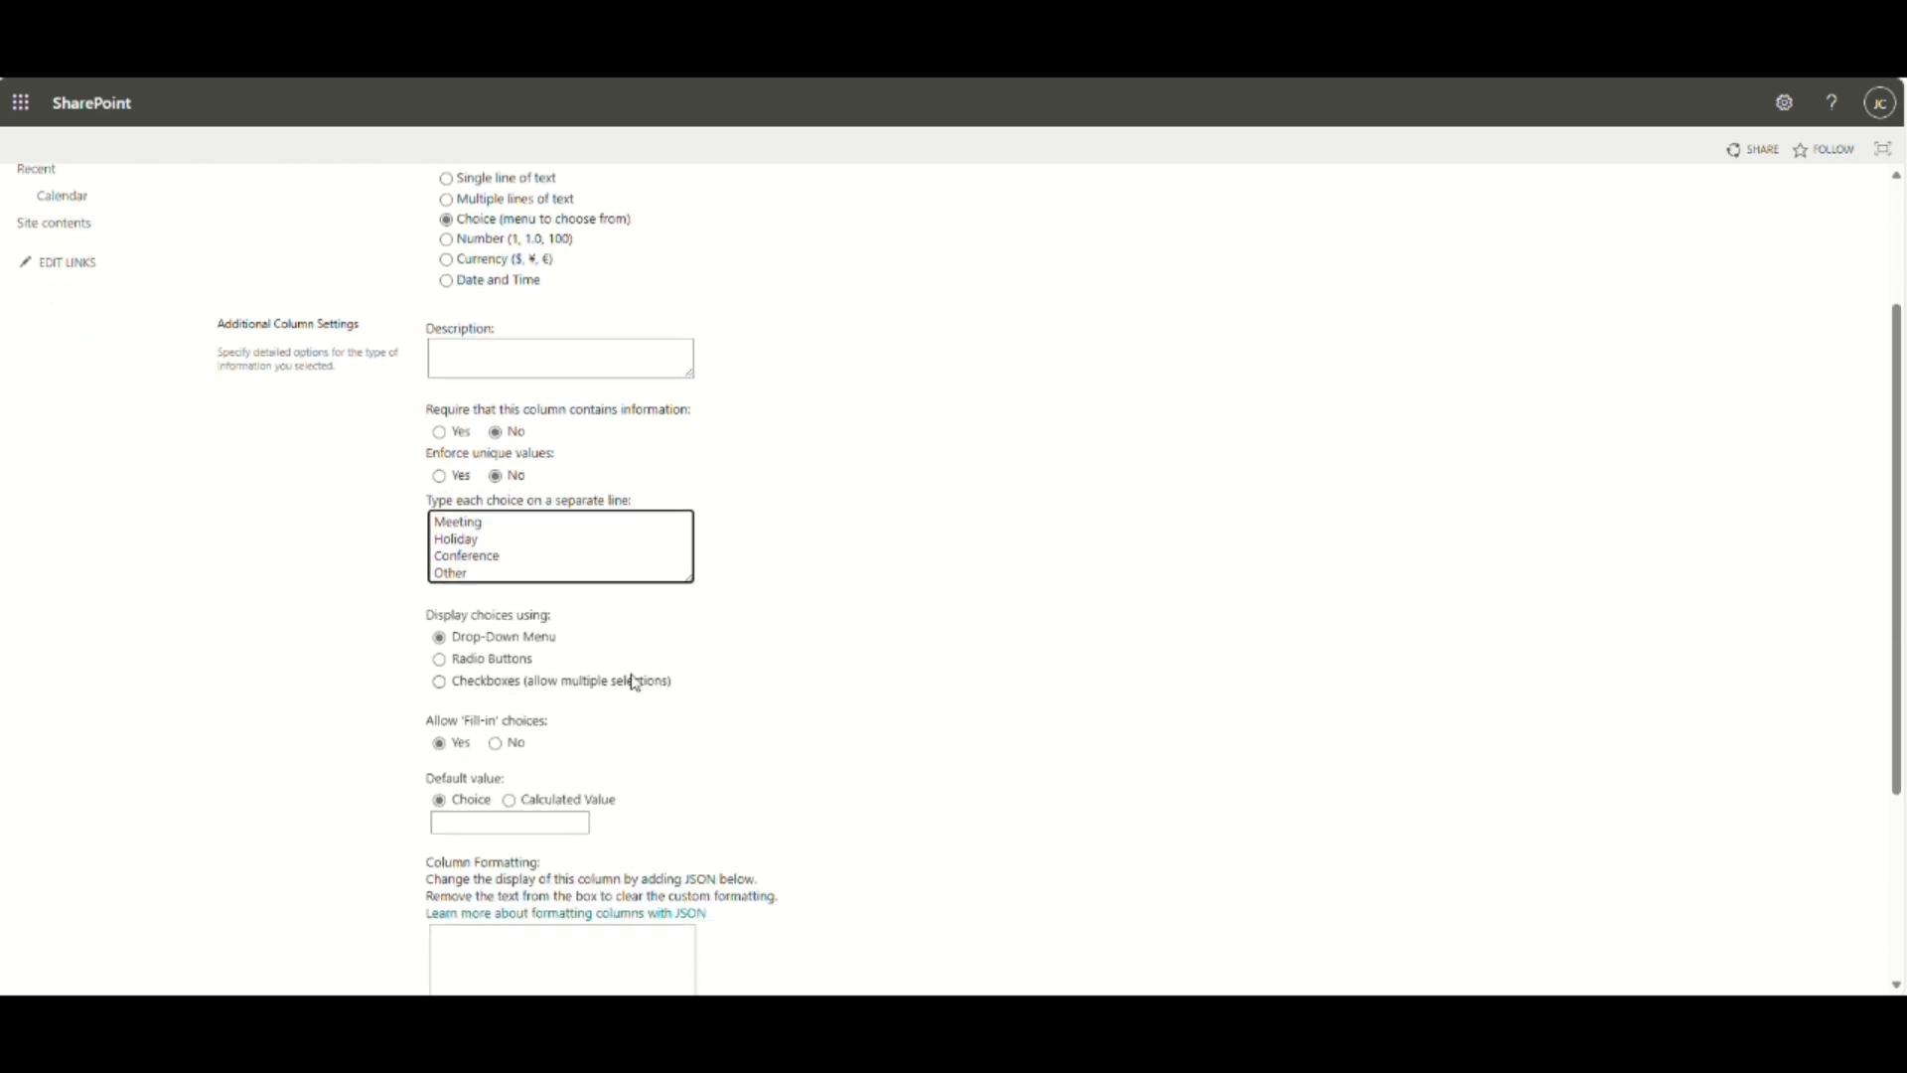
left_click(440, 433)
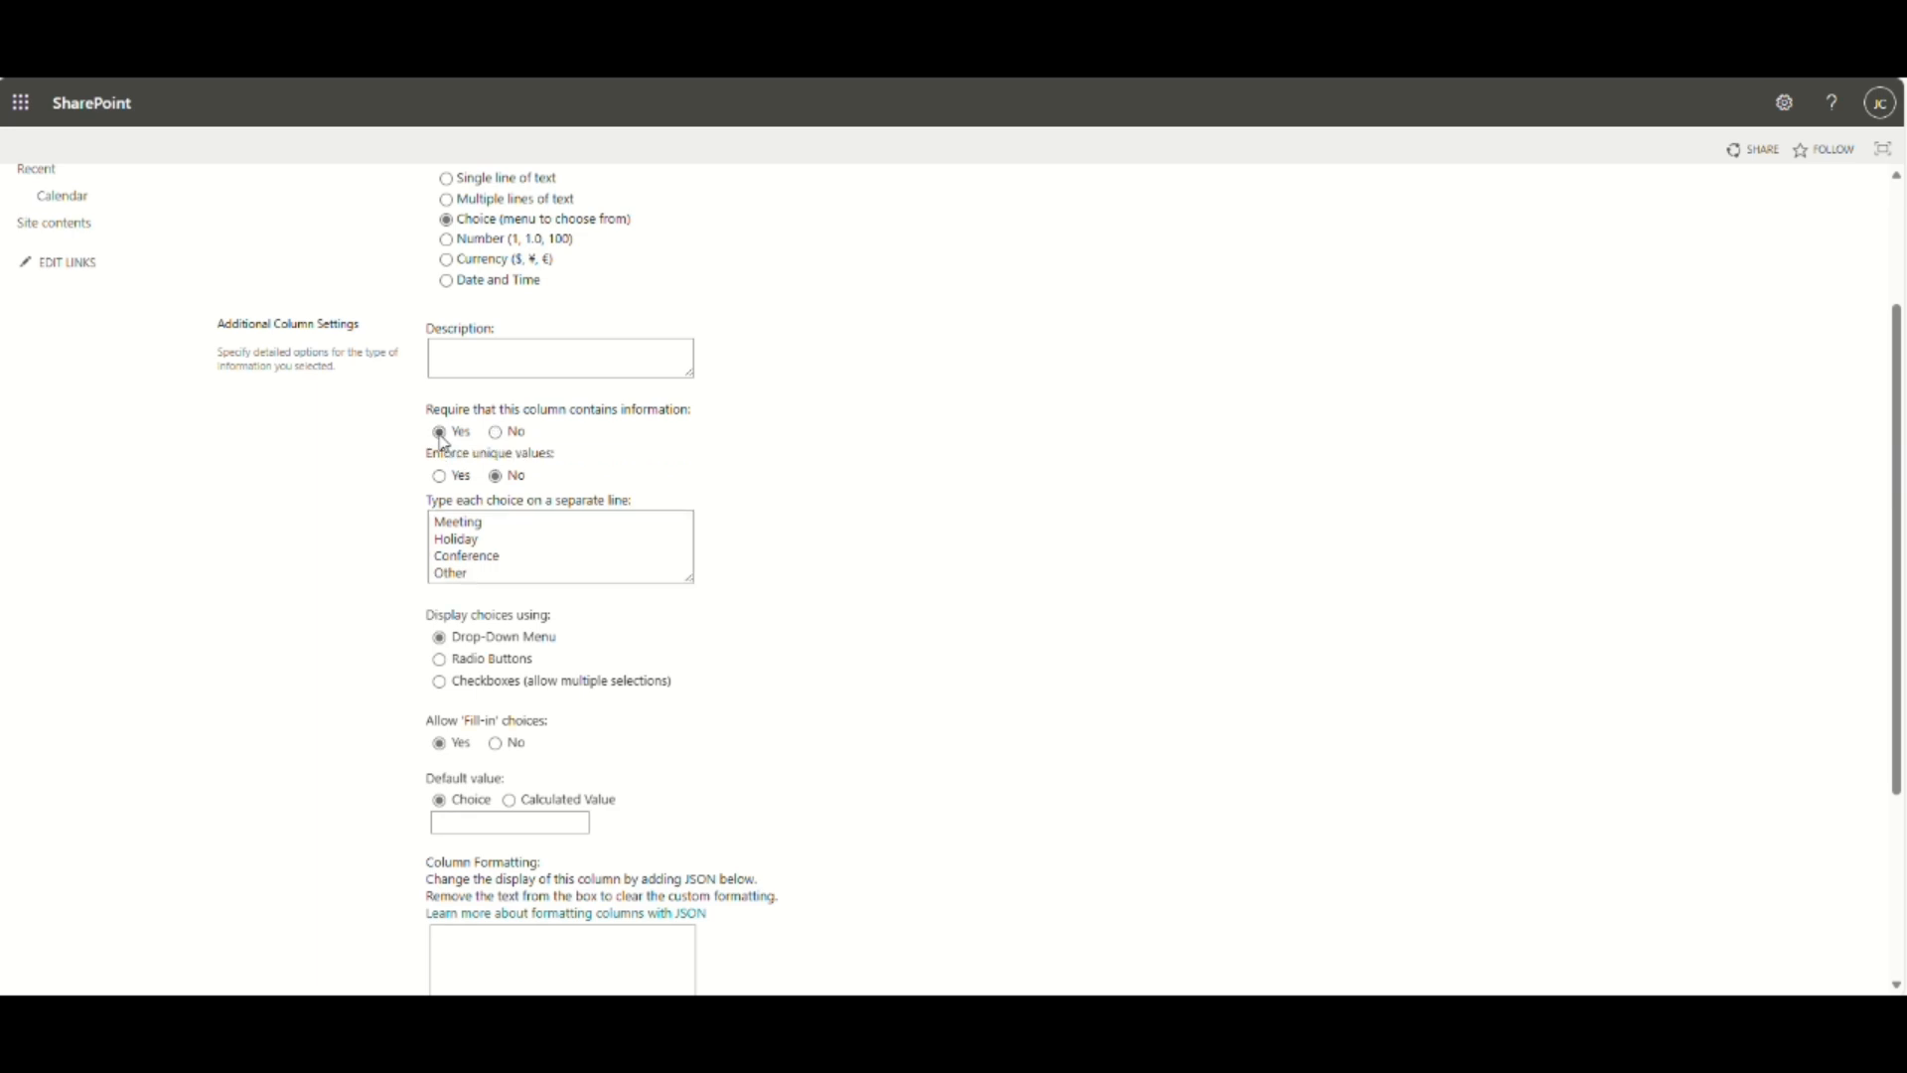
left_click(473, 572)
scroll(600, 642, "down", 2)
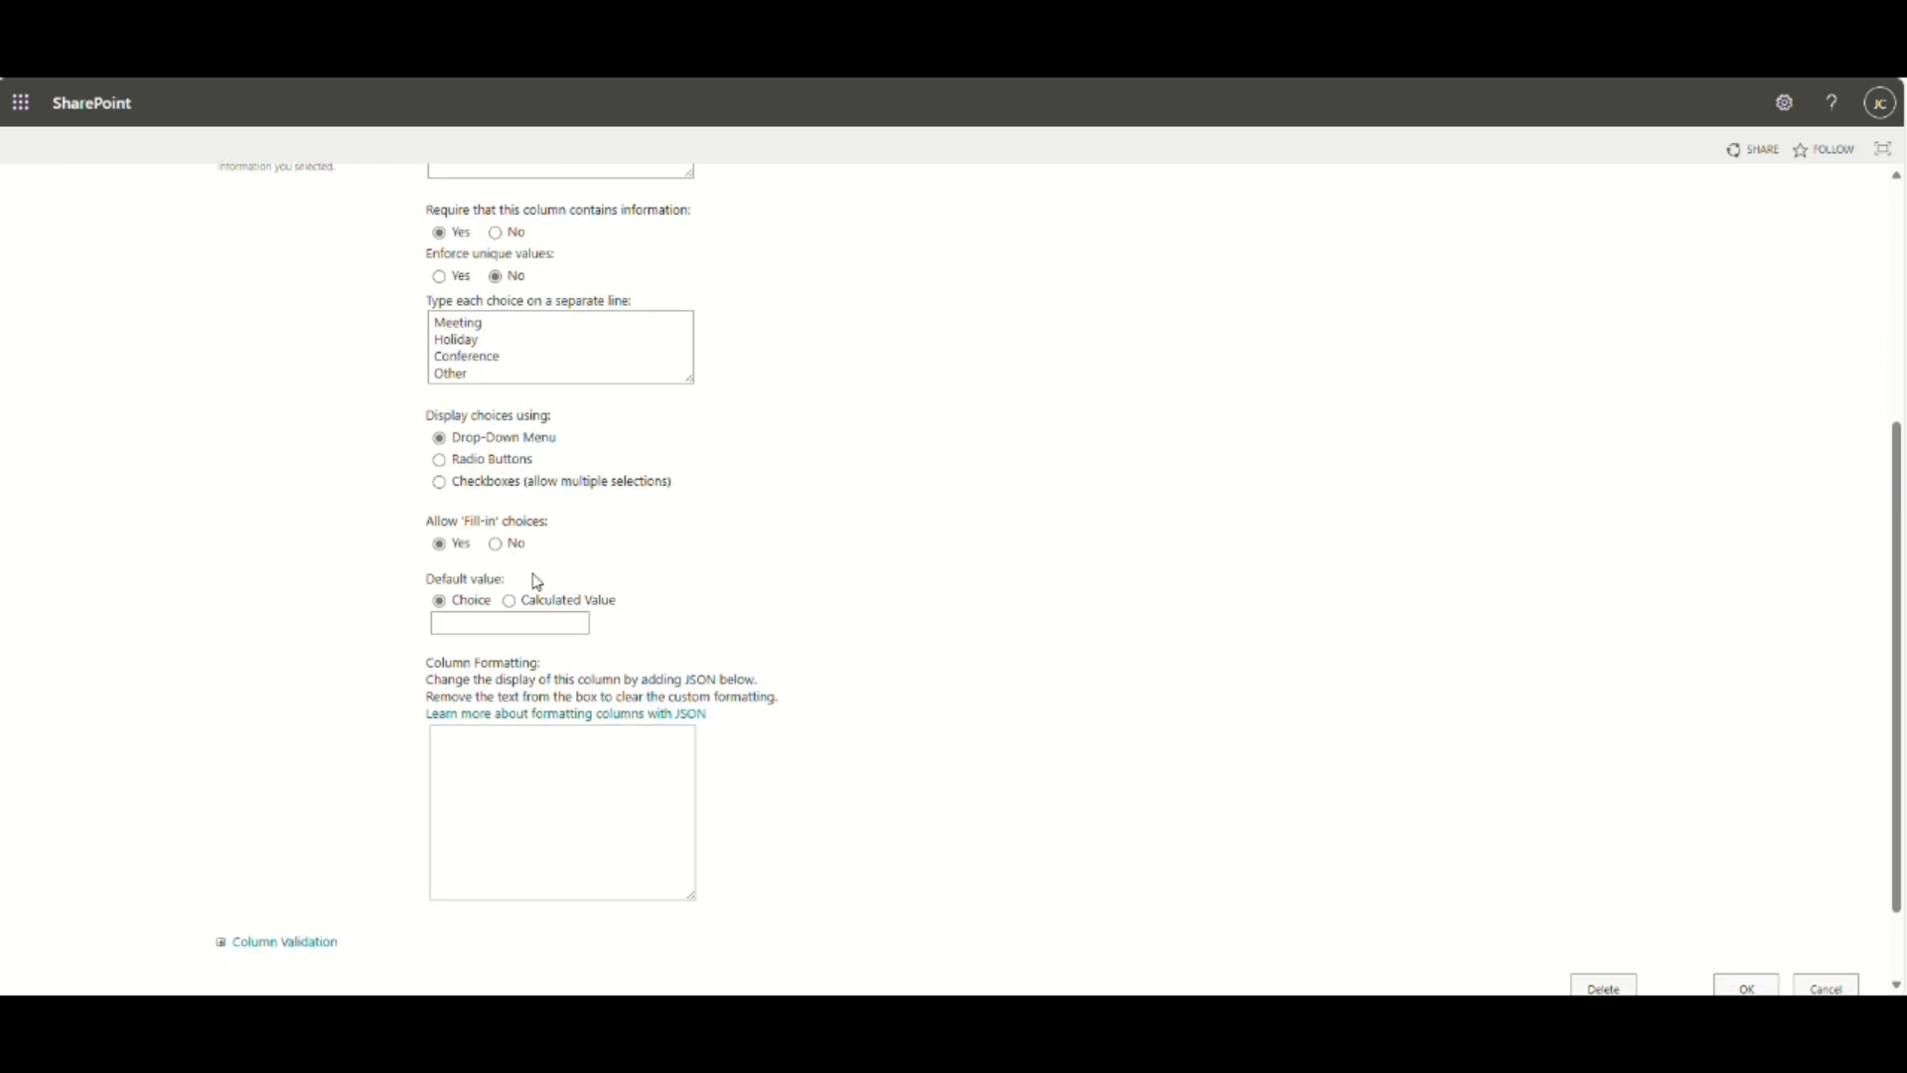
left_click(496, 544)
scroll(579, 553, "down", 1)
left_click(1748, 896)
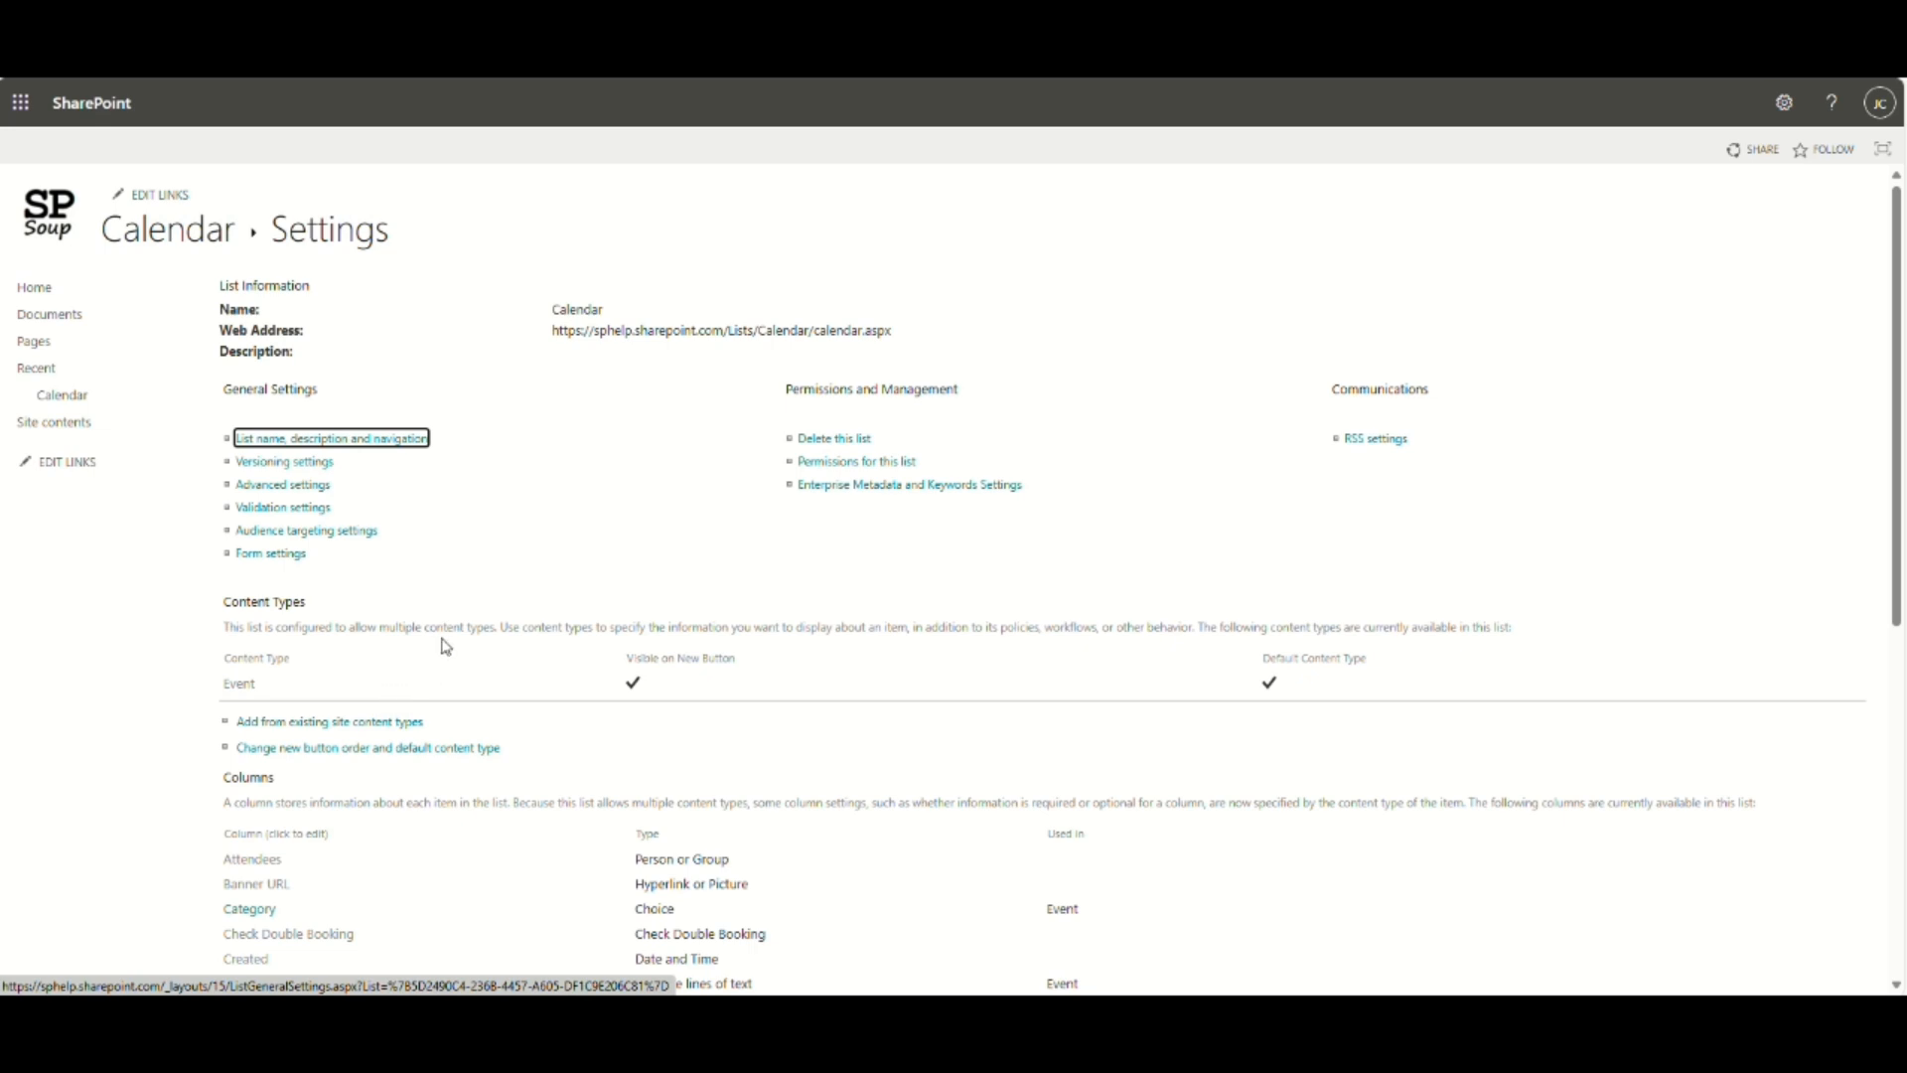
Start a new view from the existing Calendar view and name it Holidays.
scroll(498, 579, "down", 6)
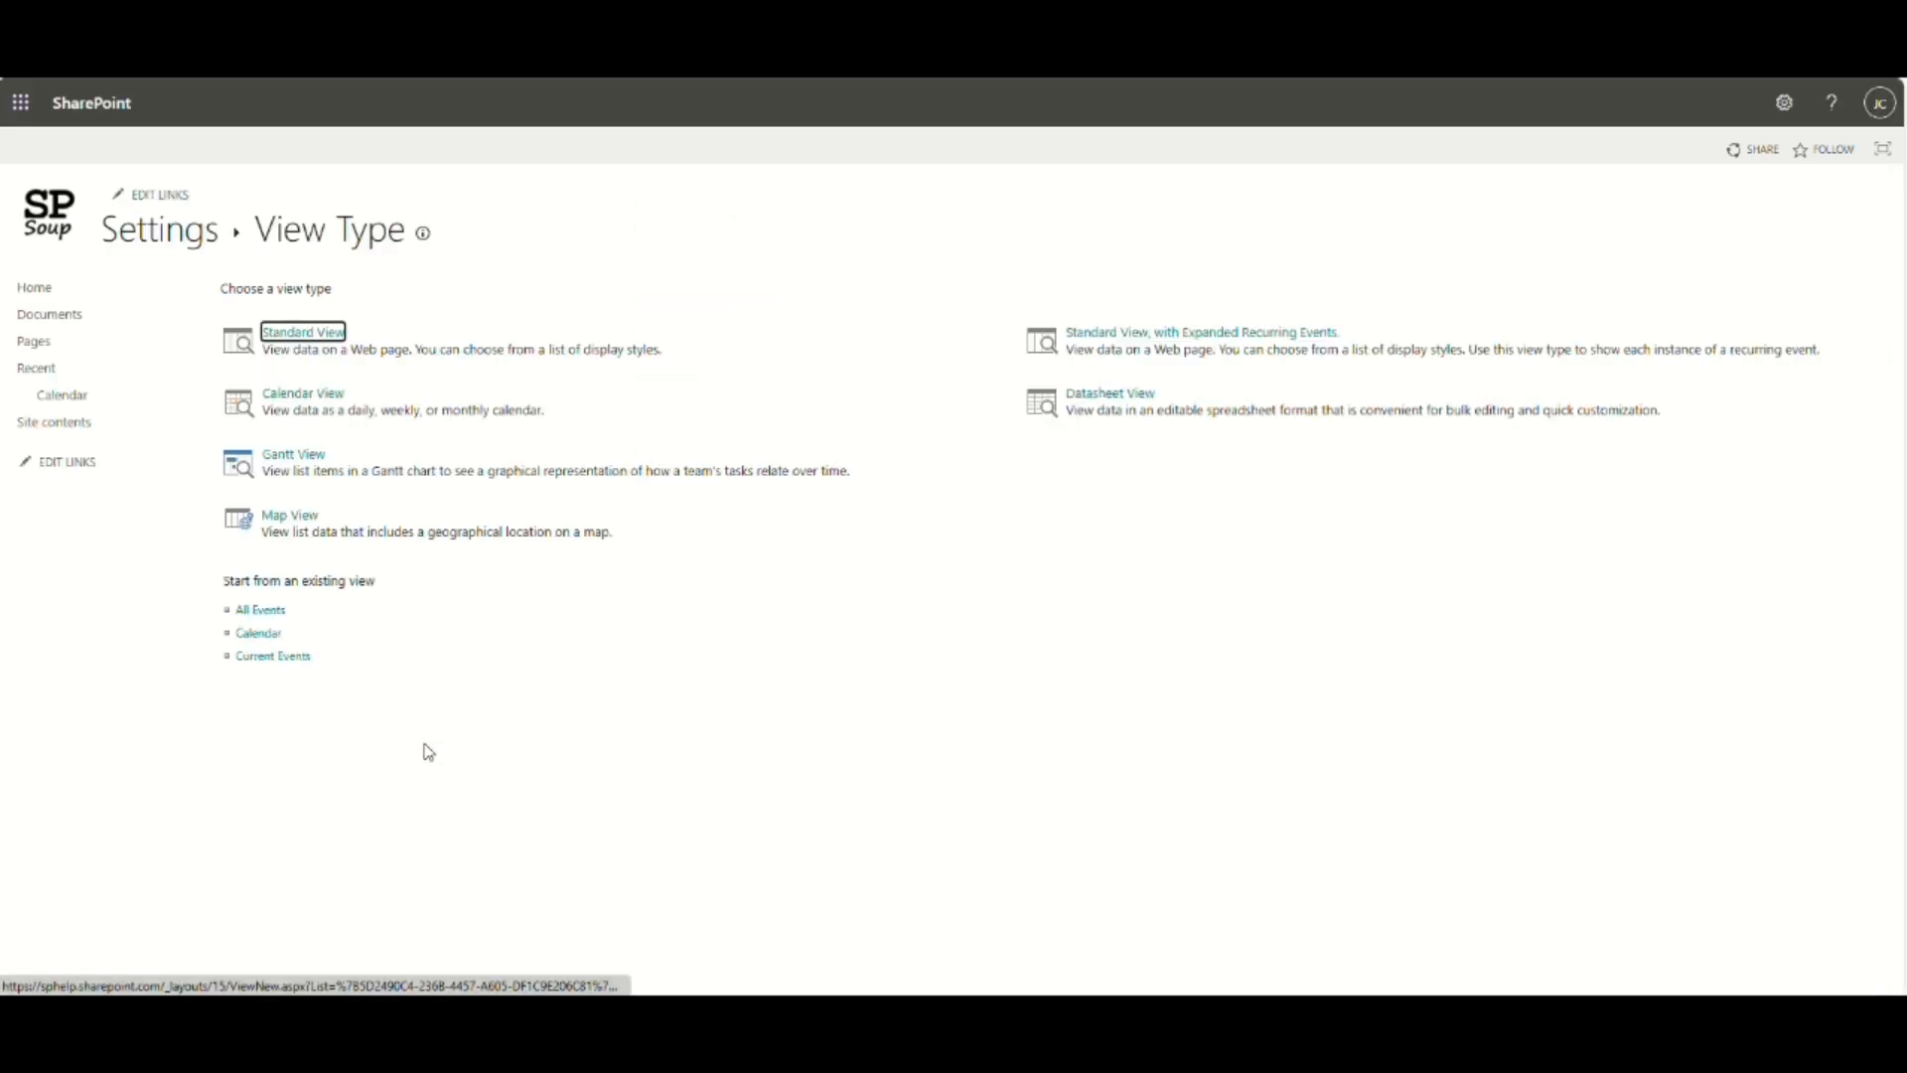
left_click(264, 642)
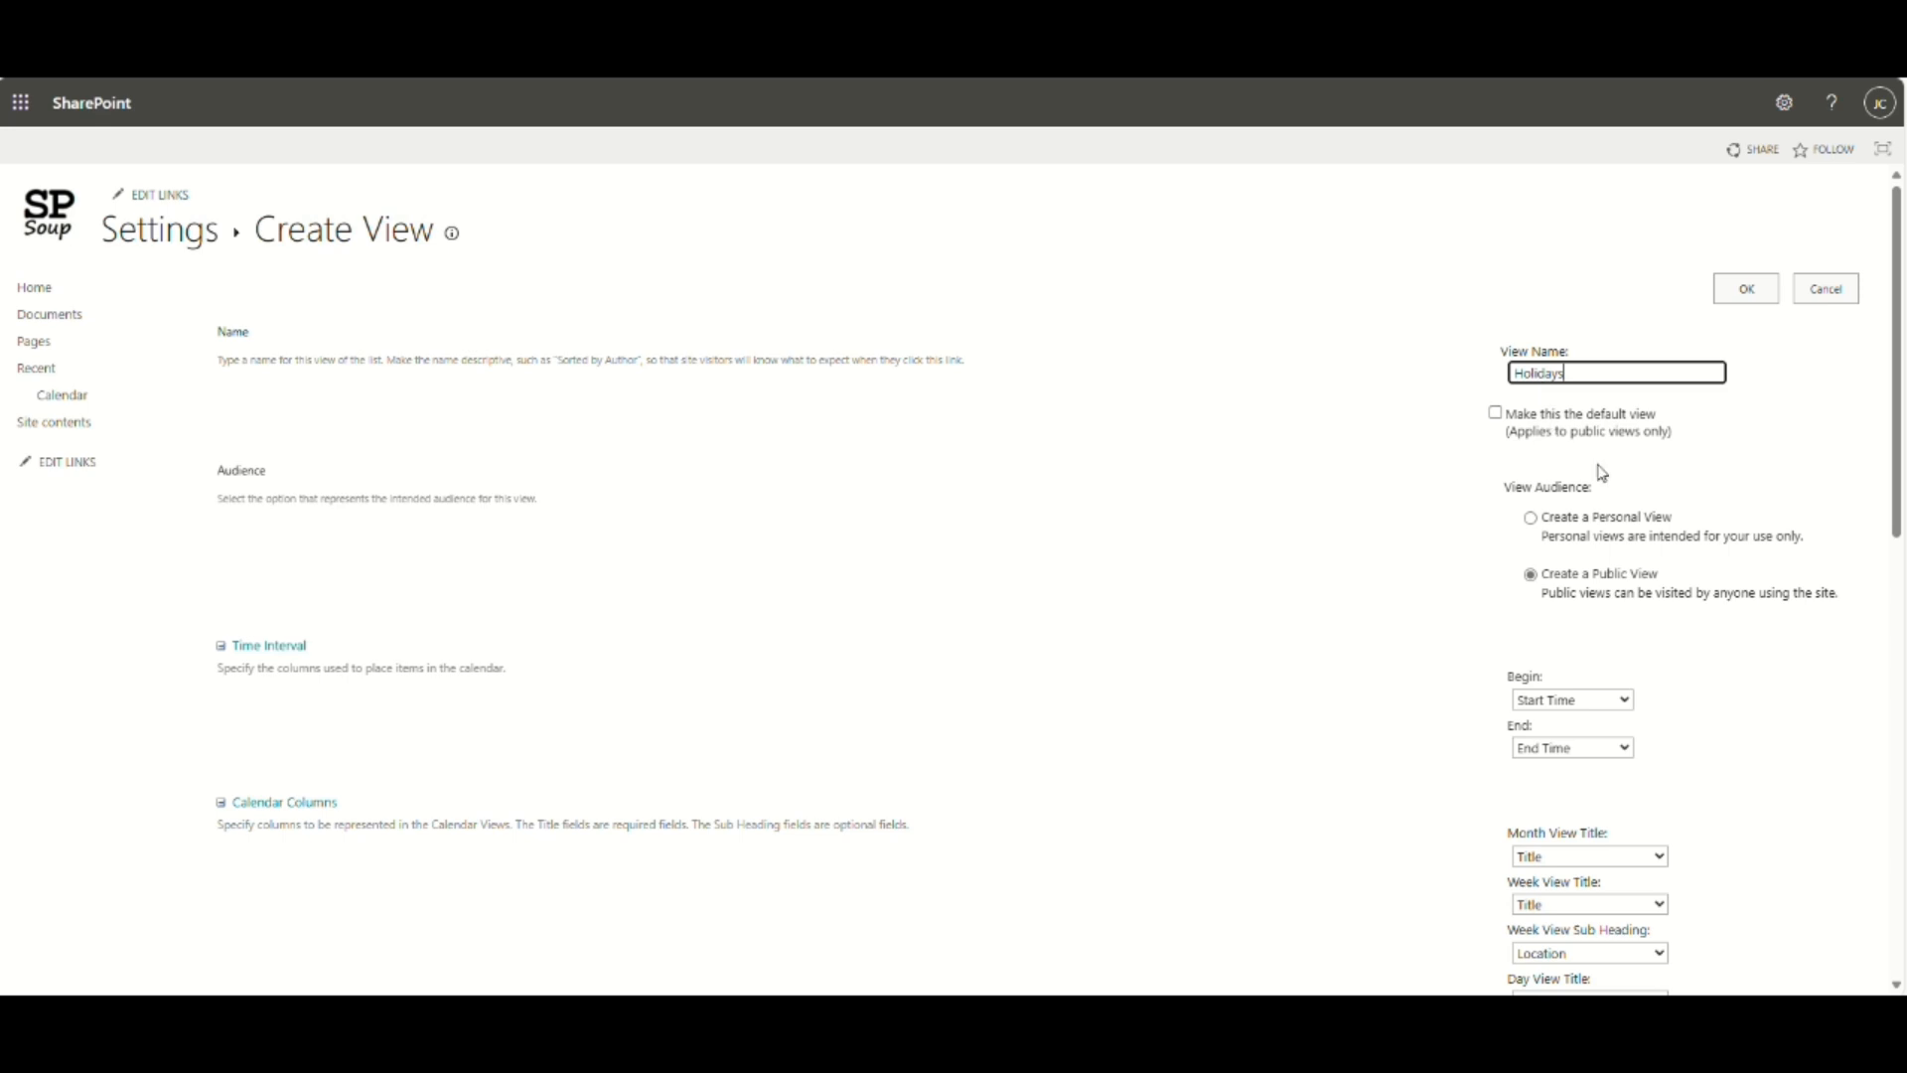
Filter the Holidays view to show only items whose Category is equal to Holiday, and save the view.
scroll(1613, 574, "down", 1)
scroll(1613, 573, "down", 2)
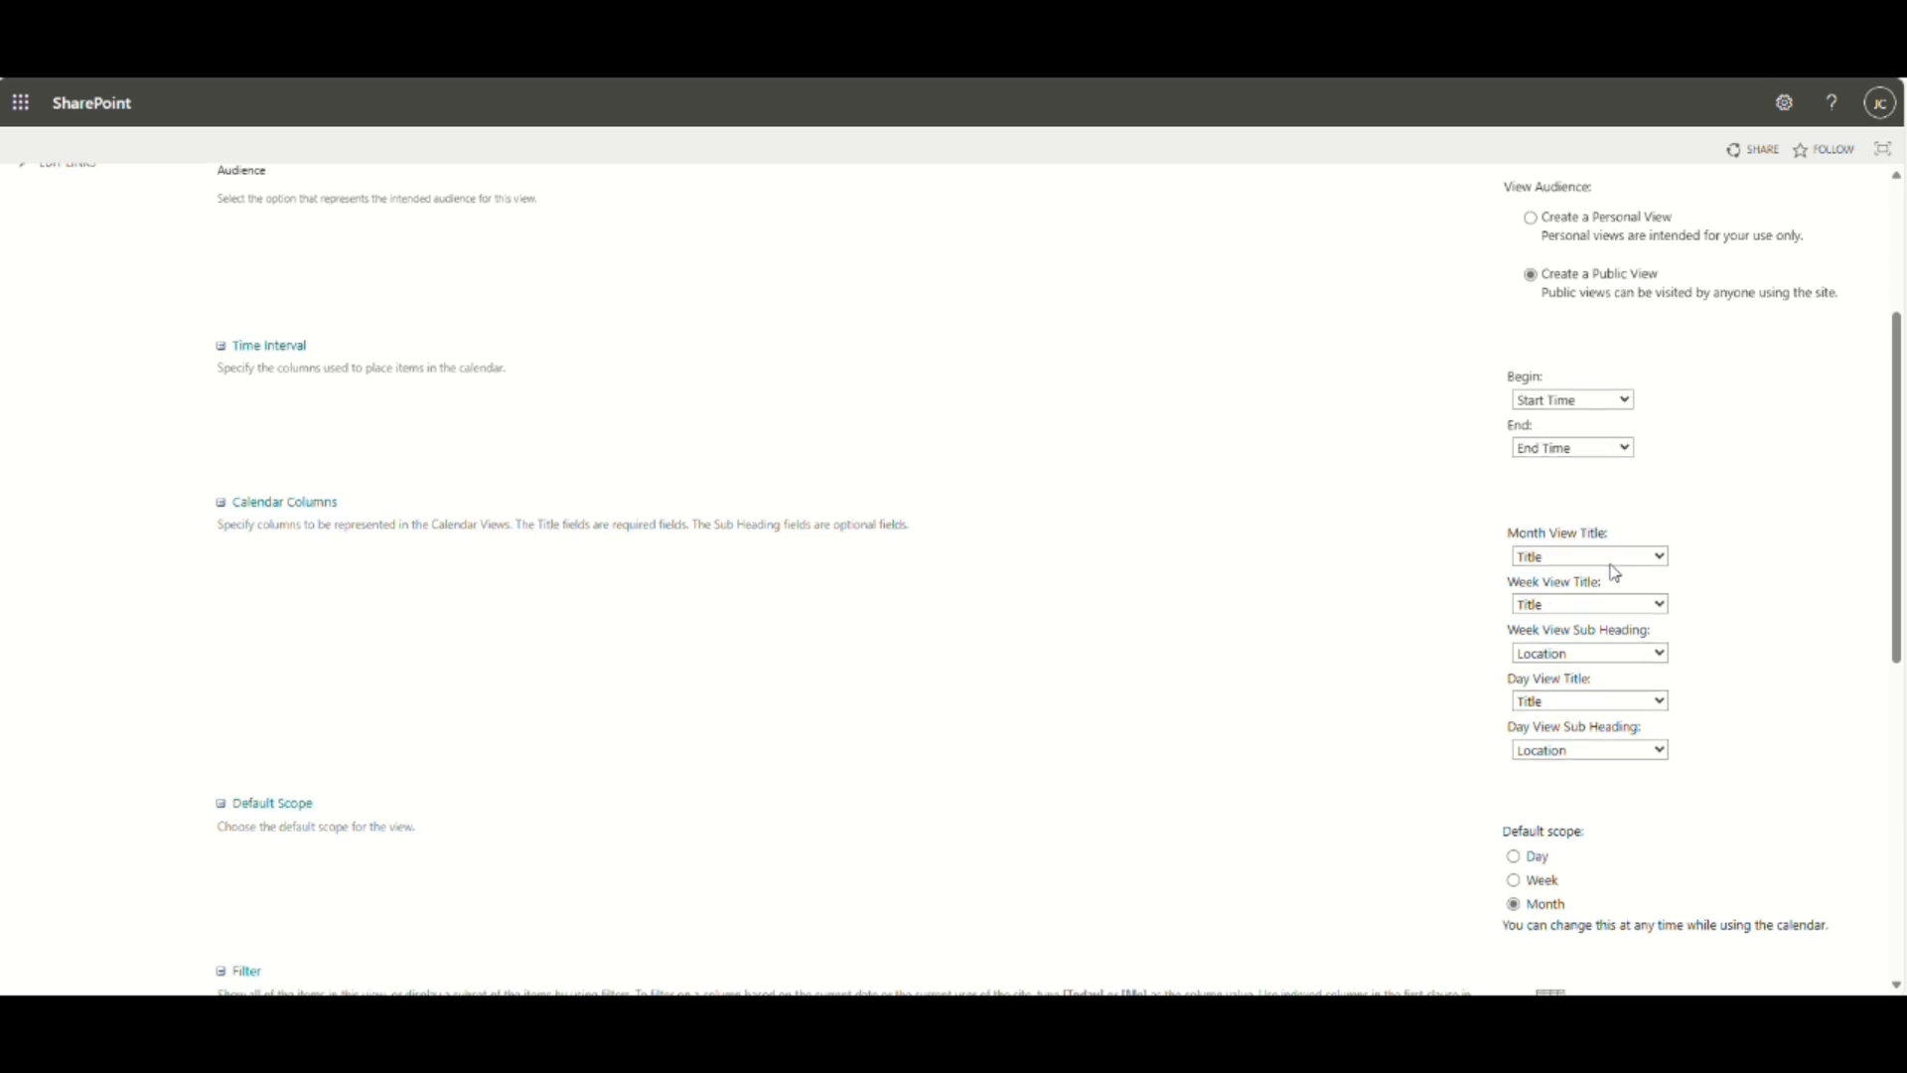
scroll(1586, 518, "down", 1)
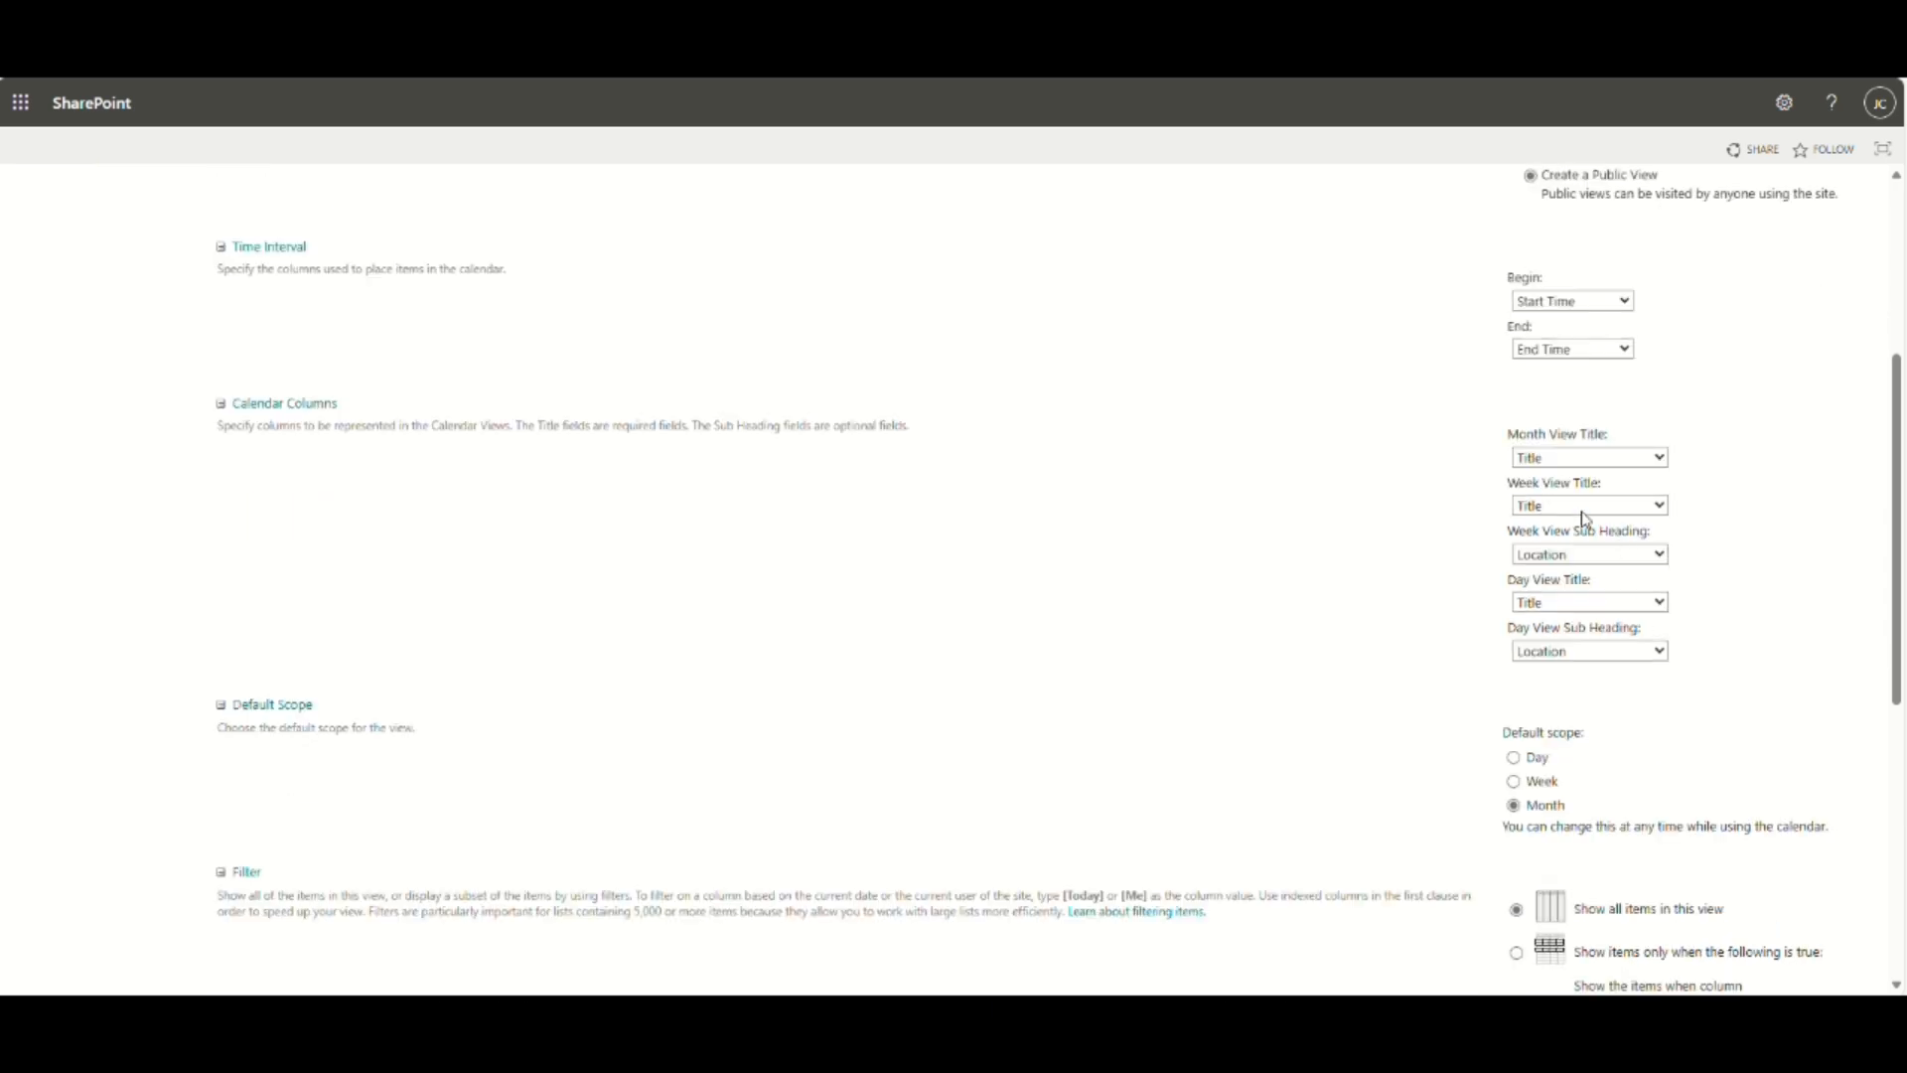
scroll(1698, 685, "down", 6)
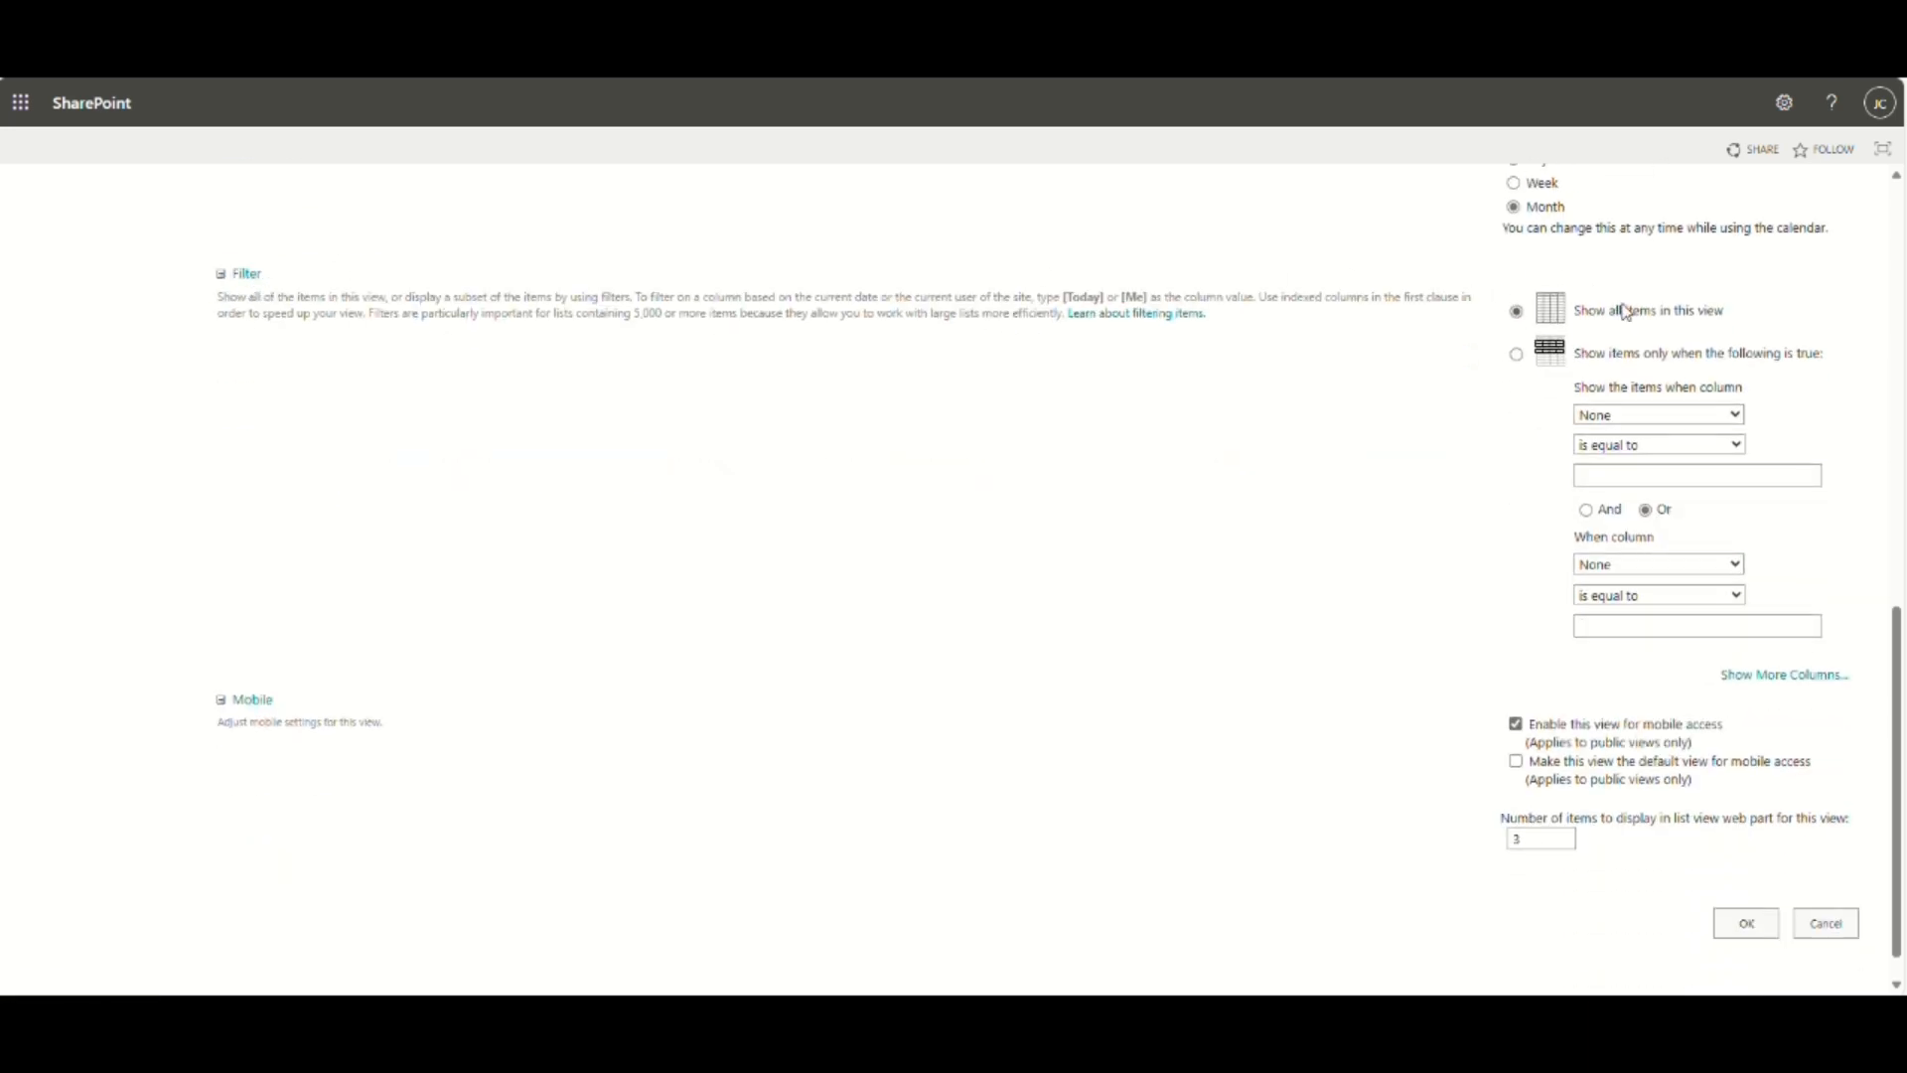
left_click(1516, 355)
left_click(1681, 414)
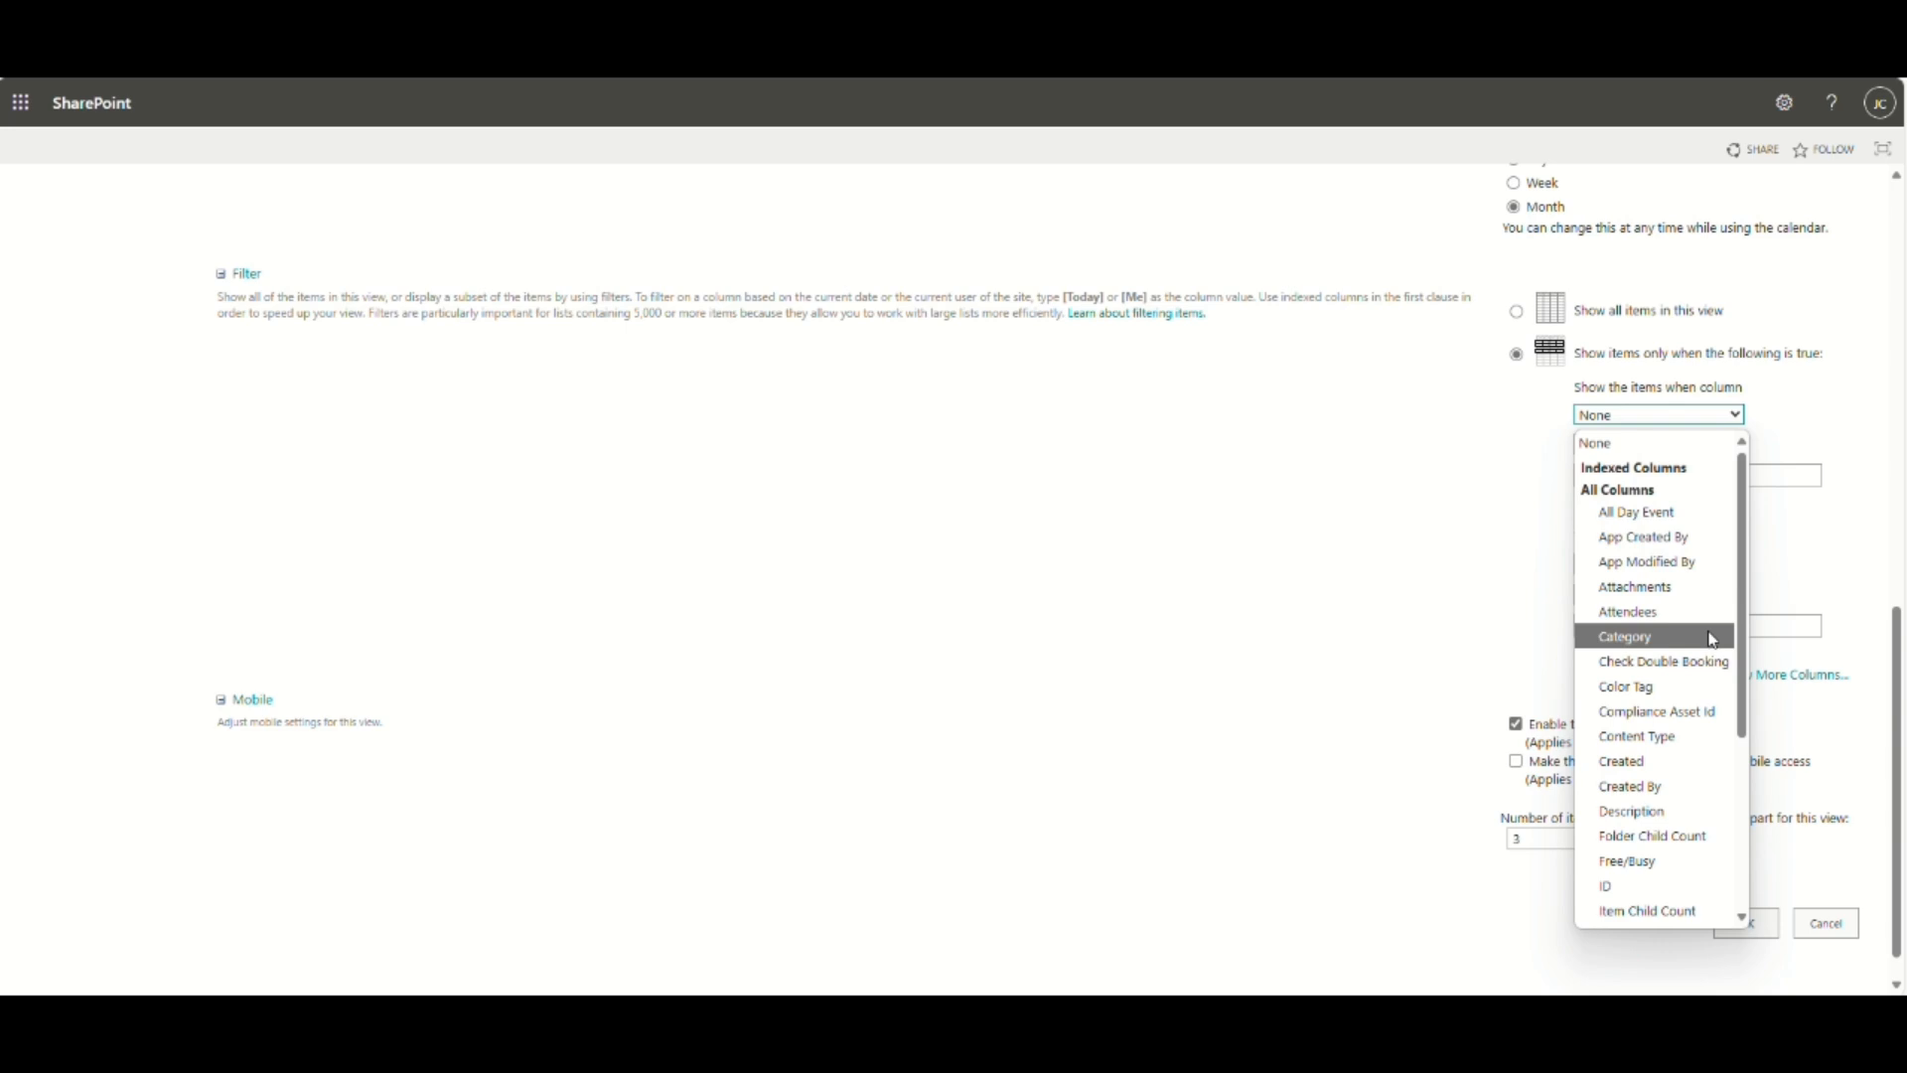
left_click(1712, 637)
left_click(1678, 471)
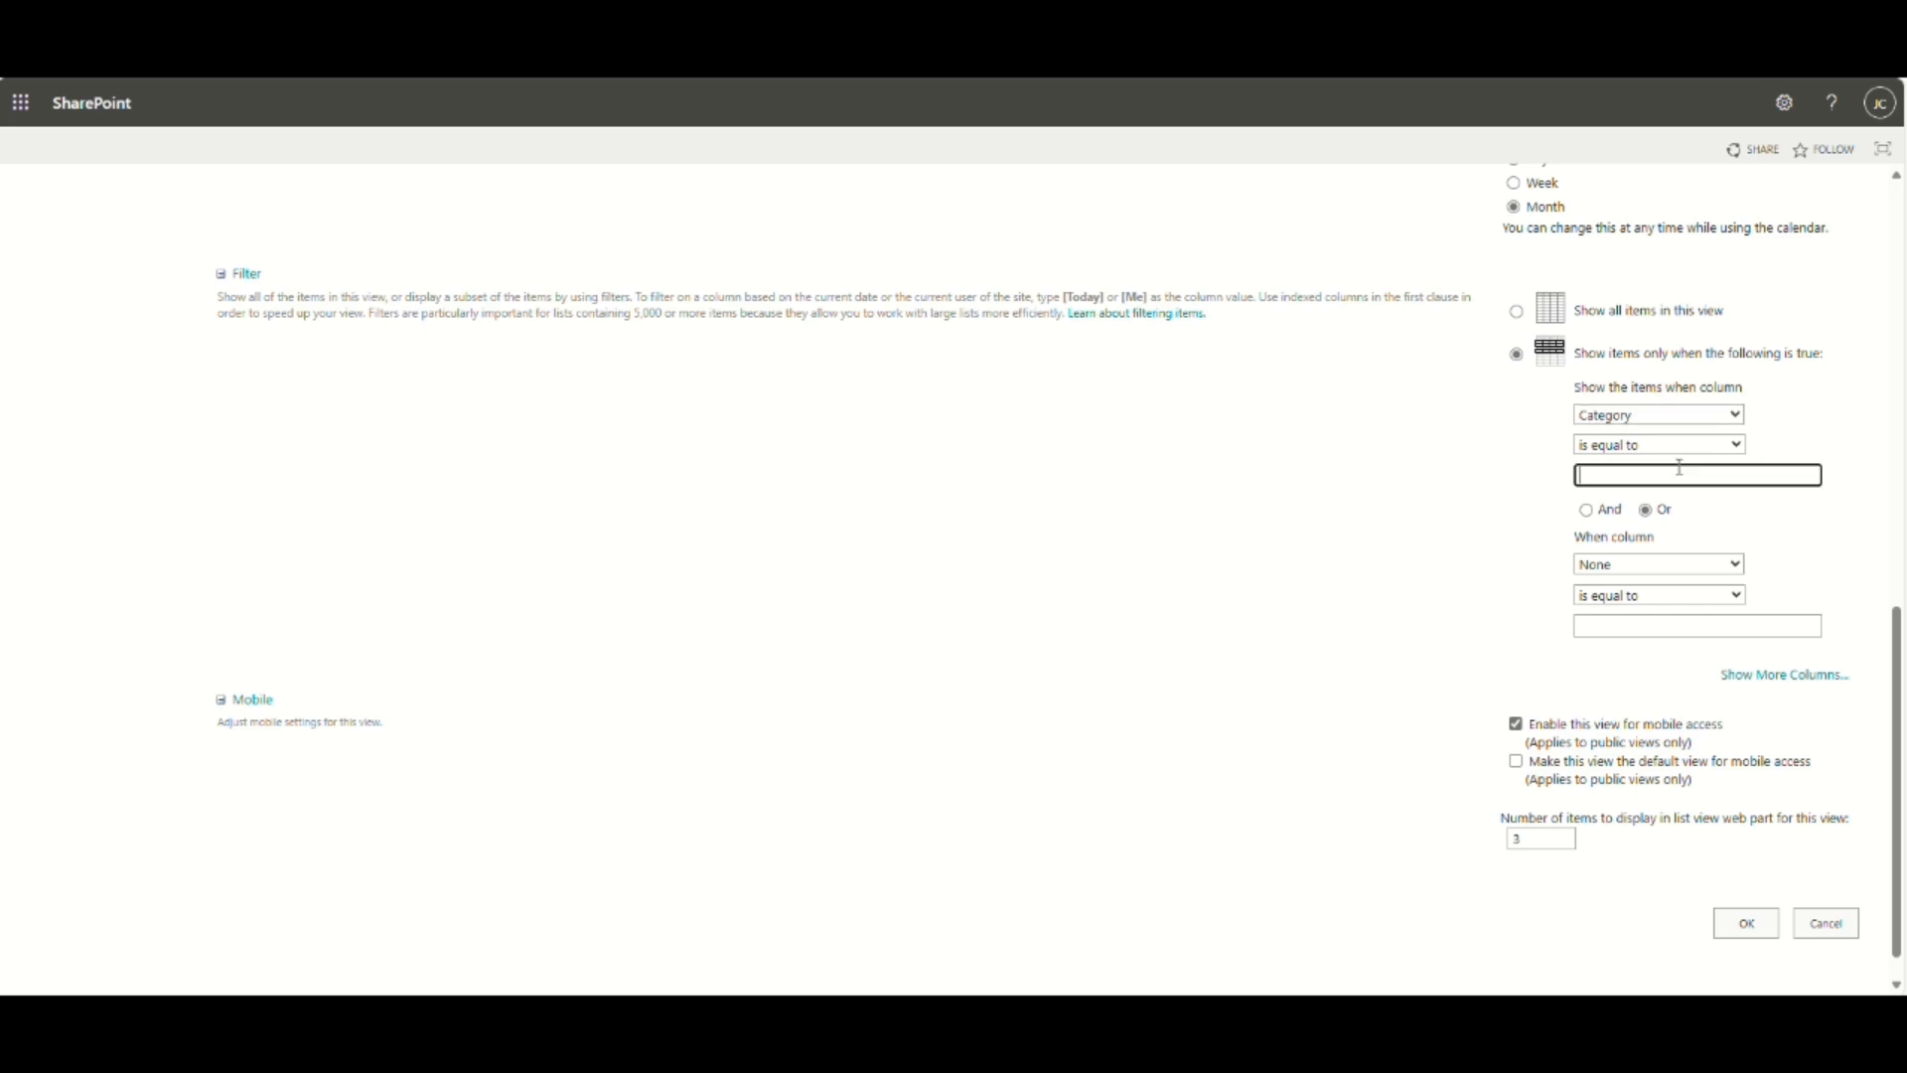
type("Holiday")
scroll(1330, 737, "down", 1)
left_click(1737, 881)
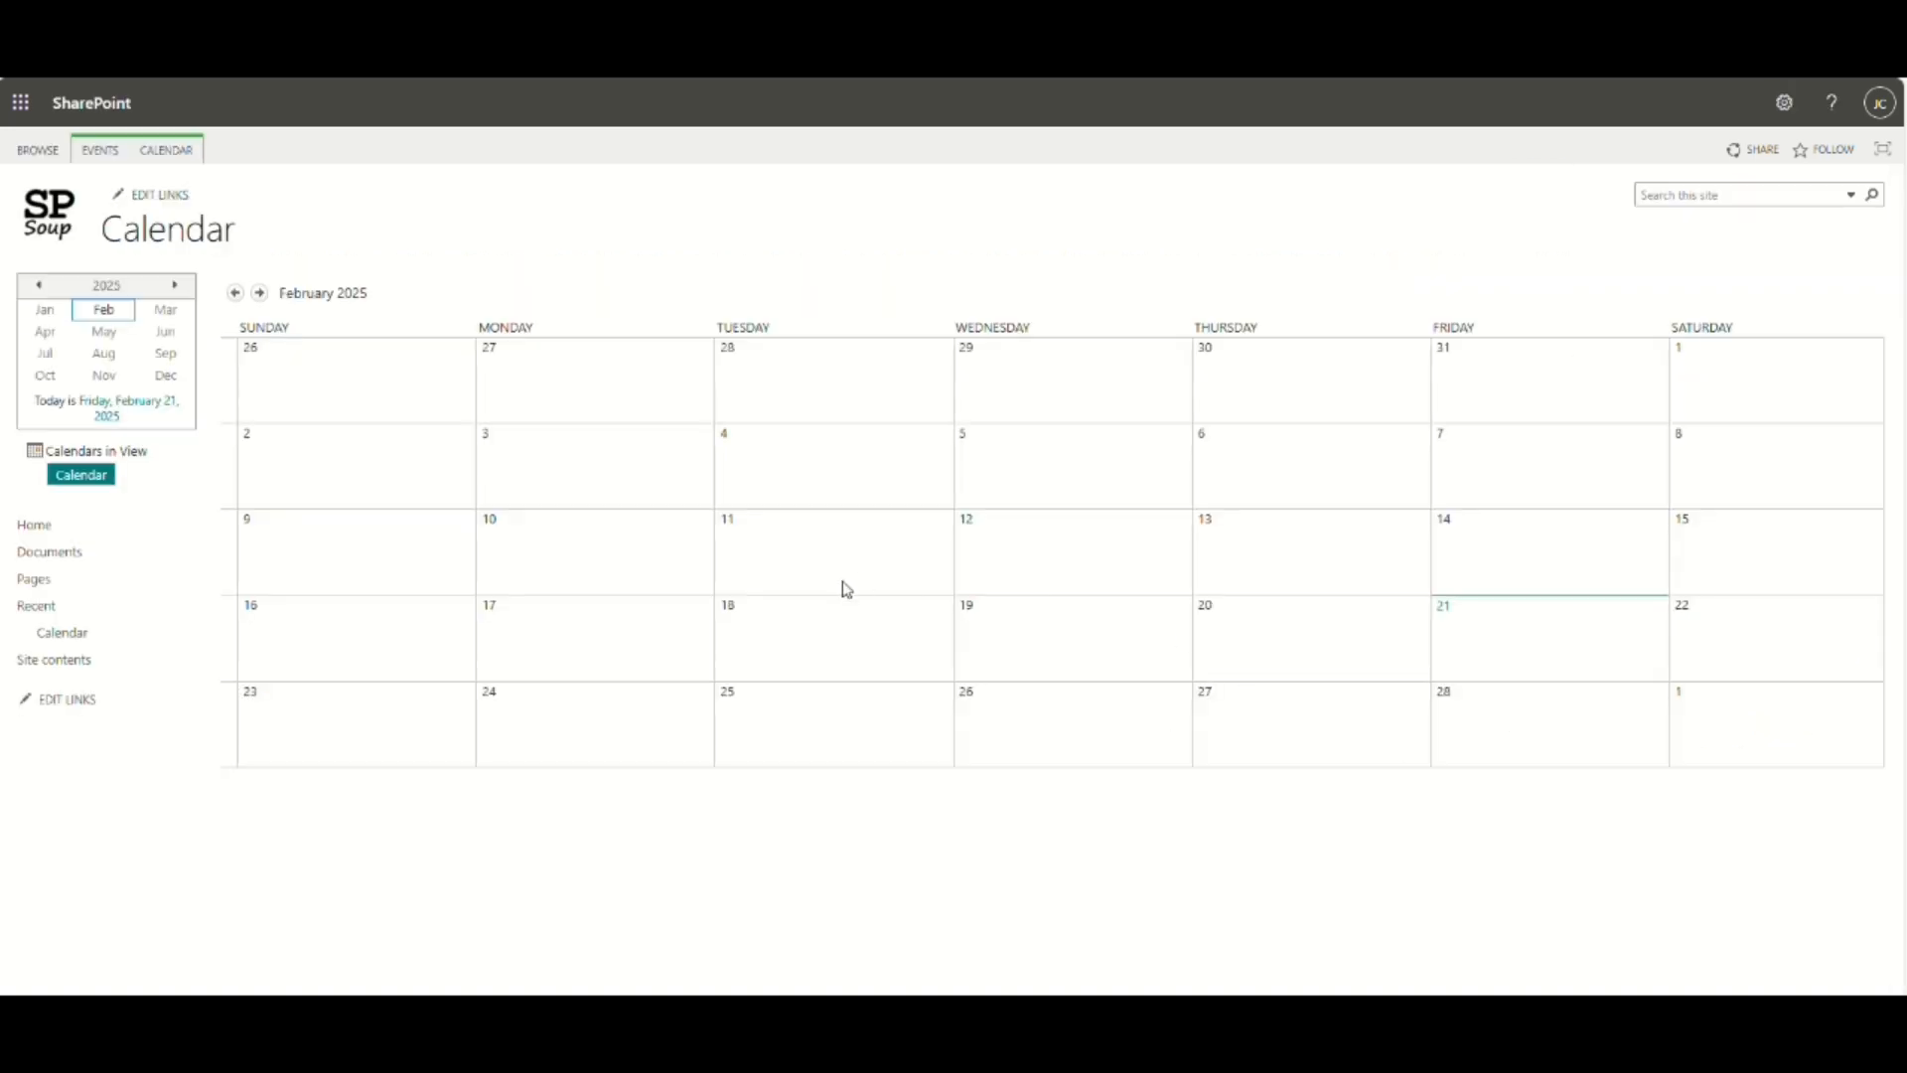
Start a new calendar view based on the existing Holidays view and name it Conferences.
mouse_move(1254, 573)
left_click(181, 153)
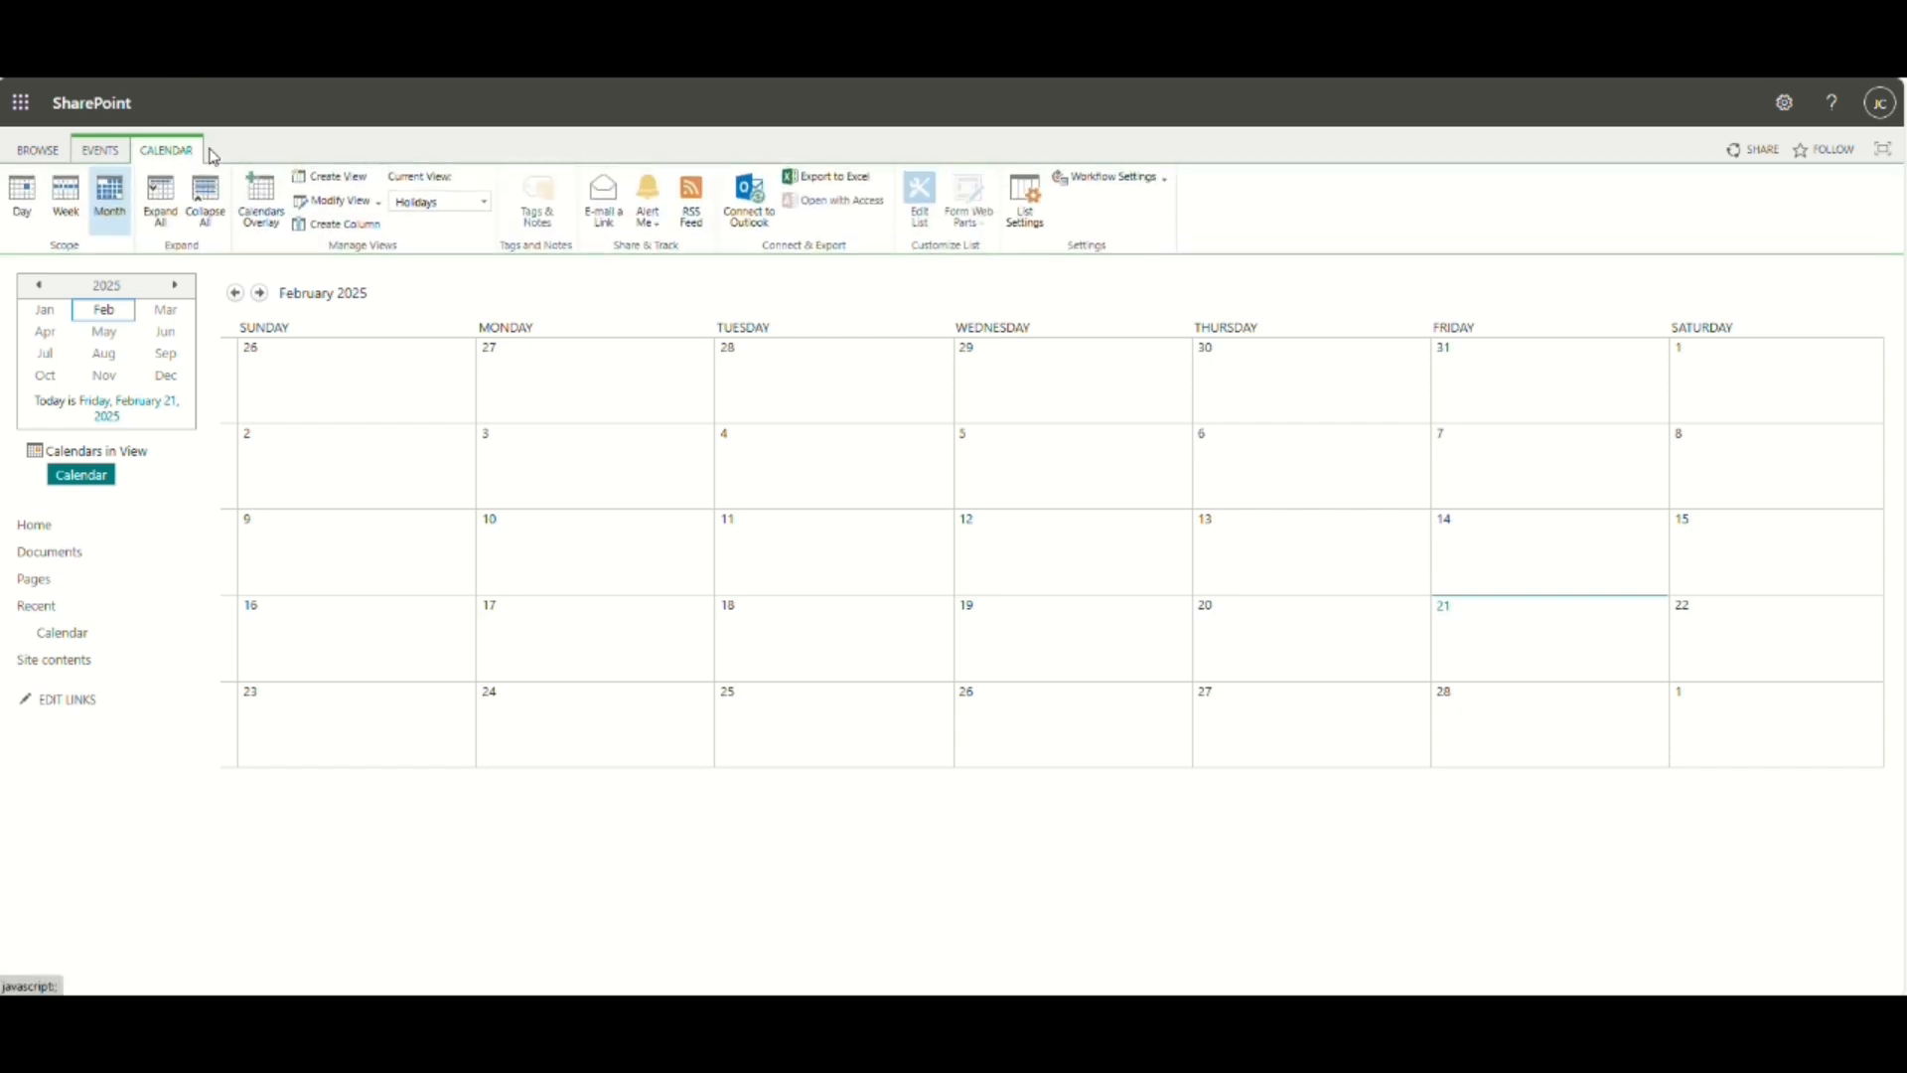
left_click(336, 186)
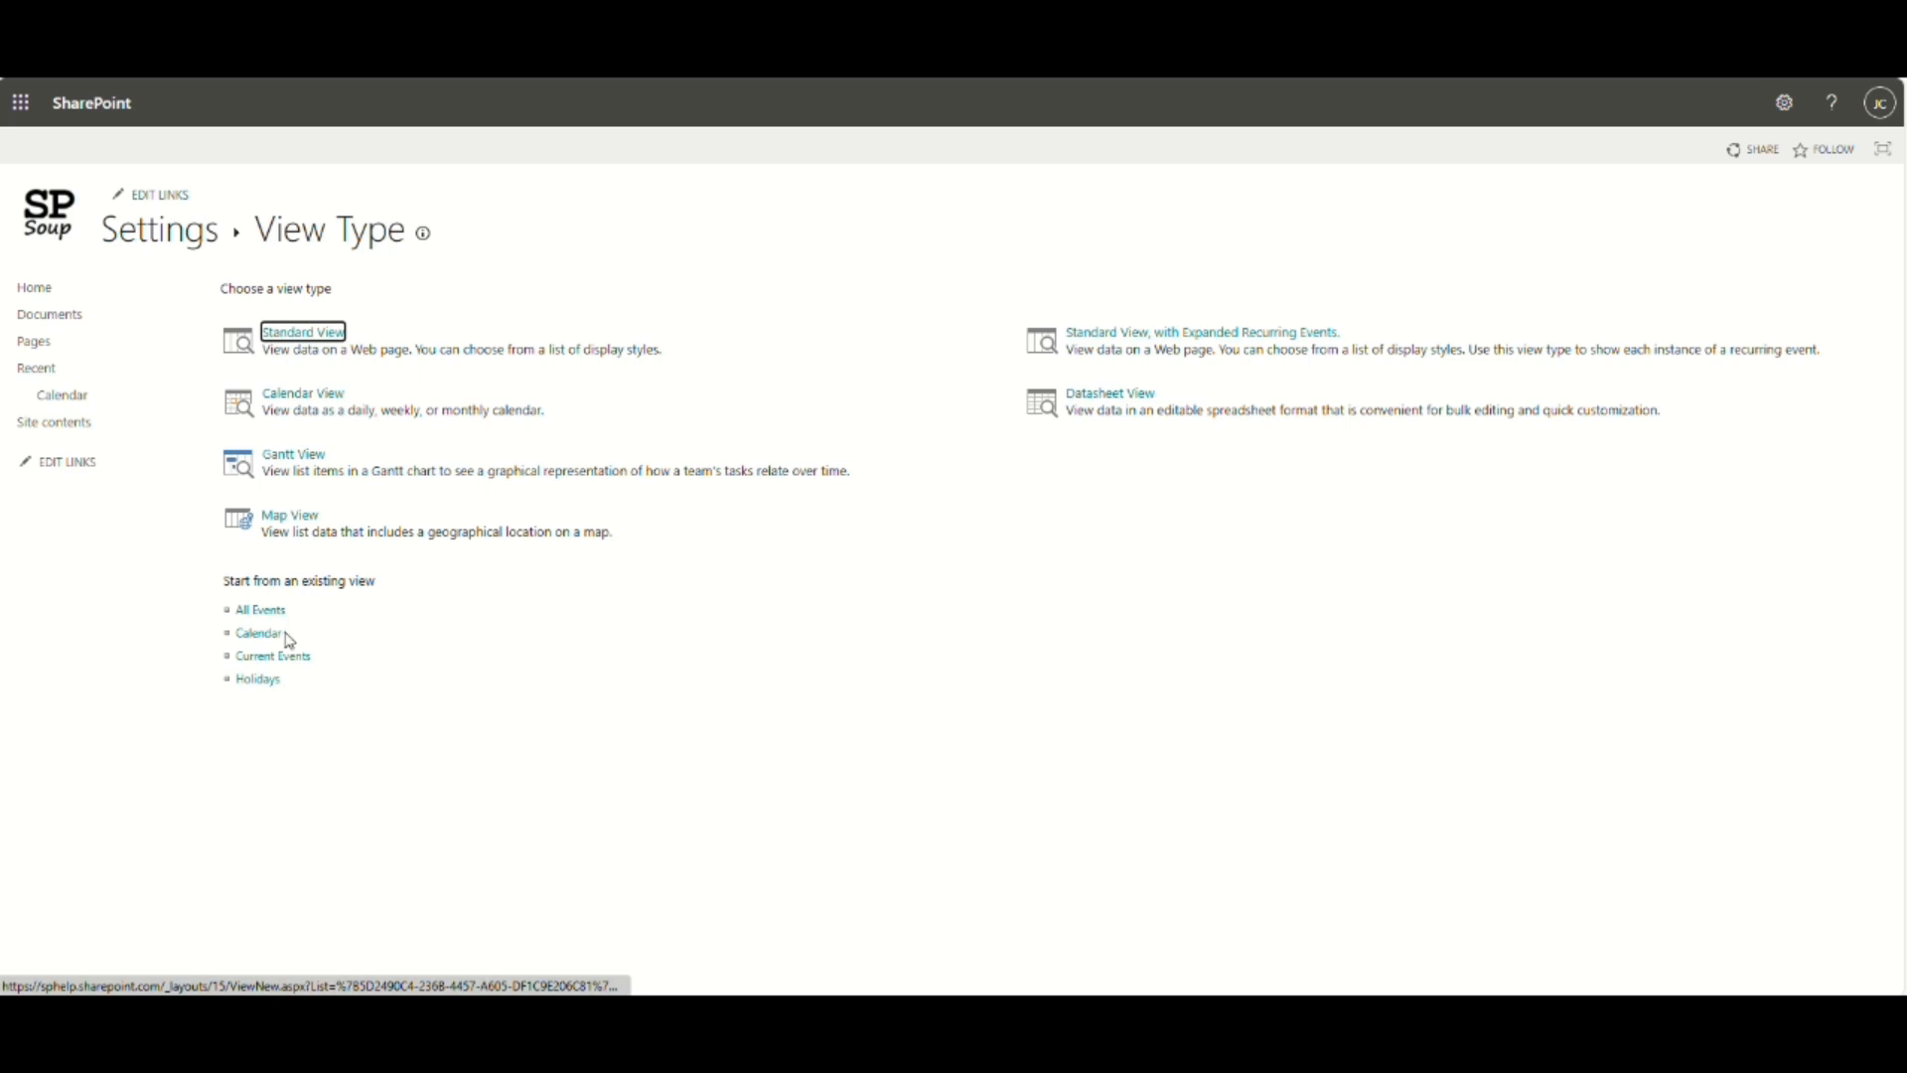
left_click(269, 679)
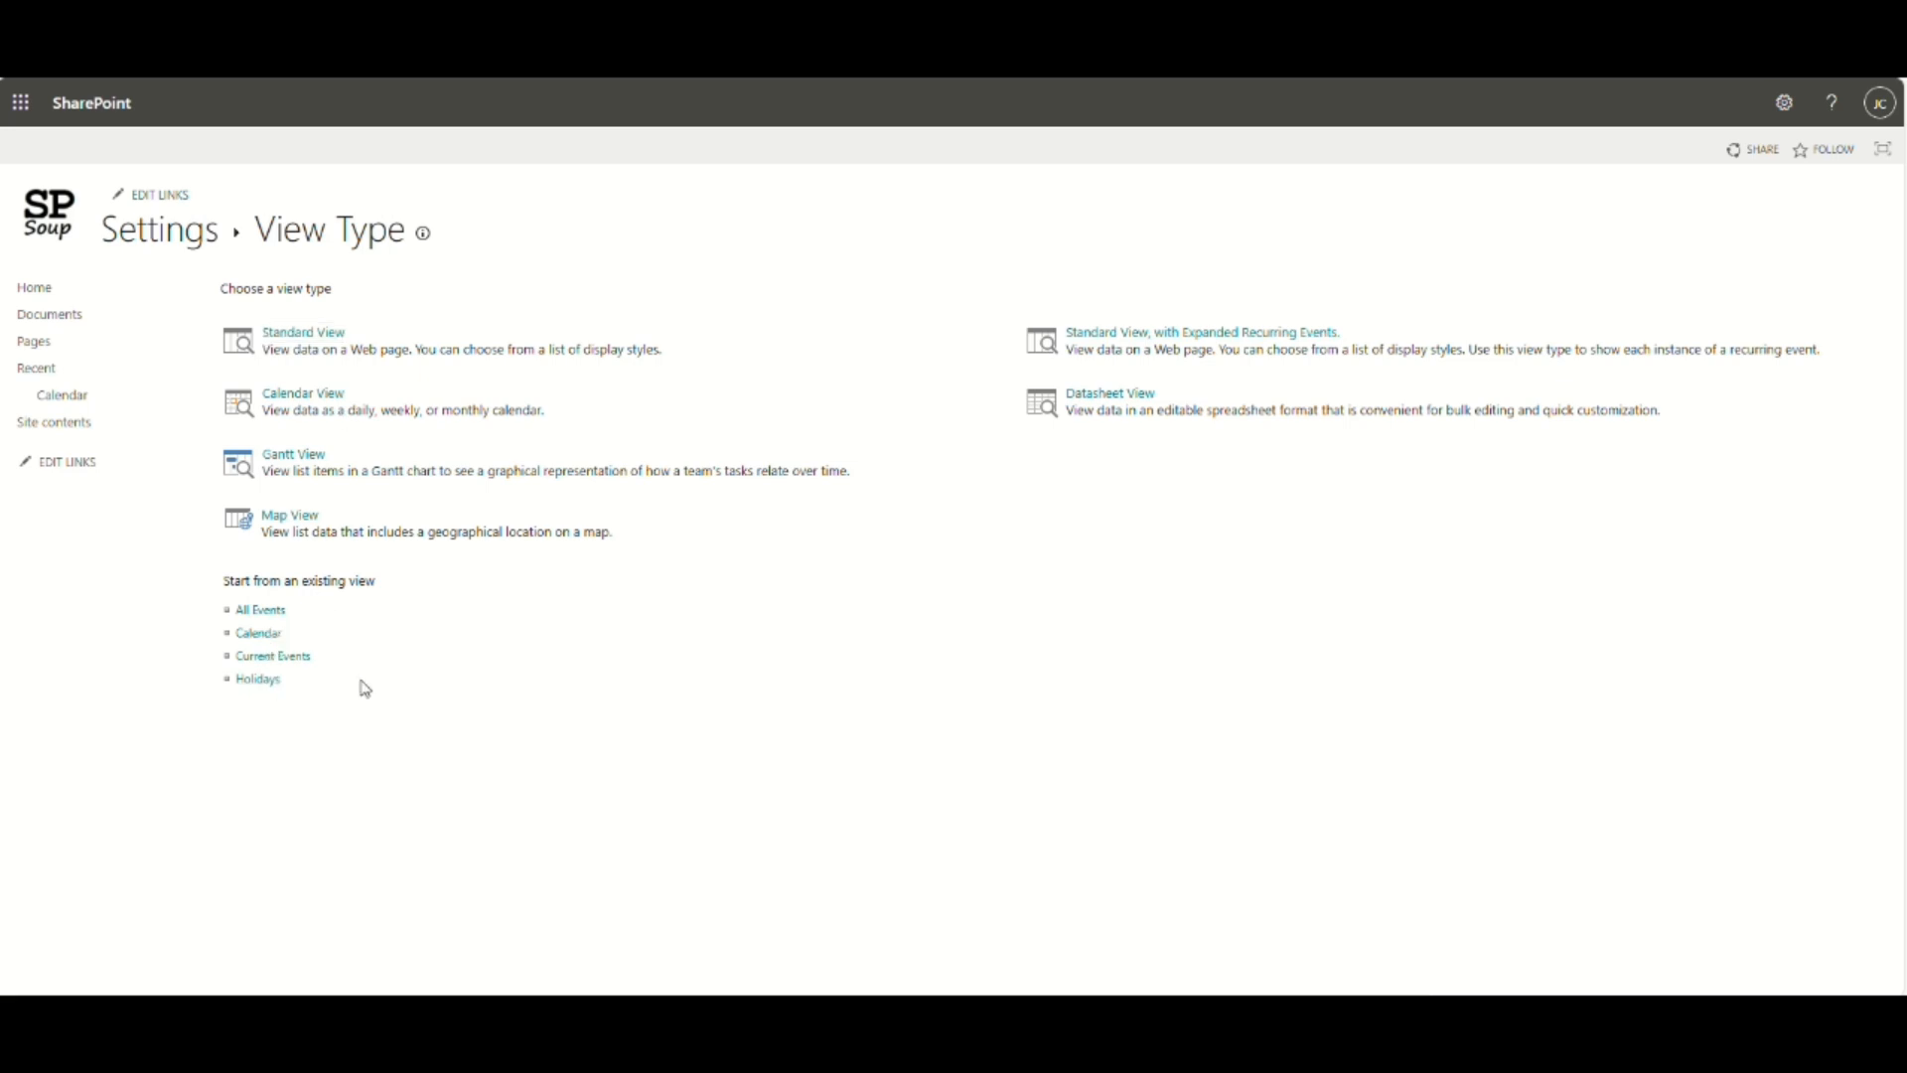
left_click(1537, 375)
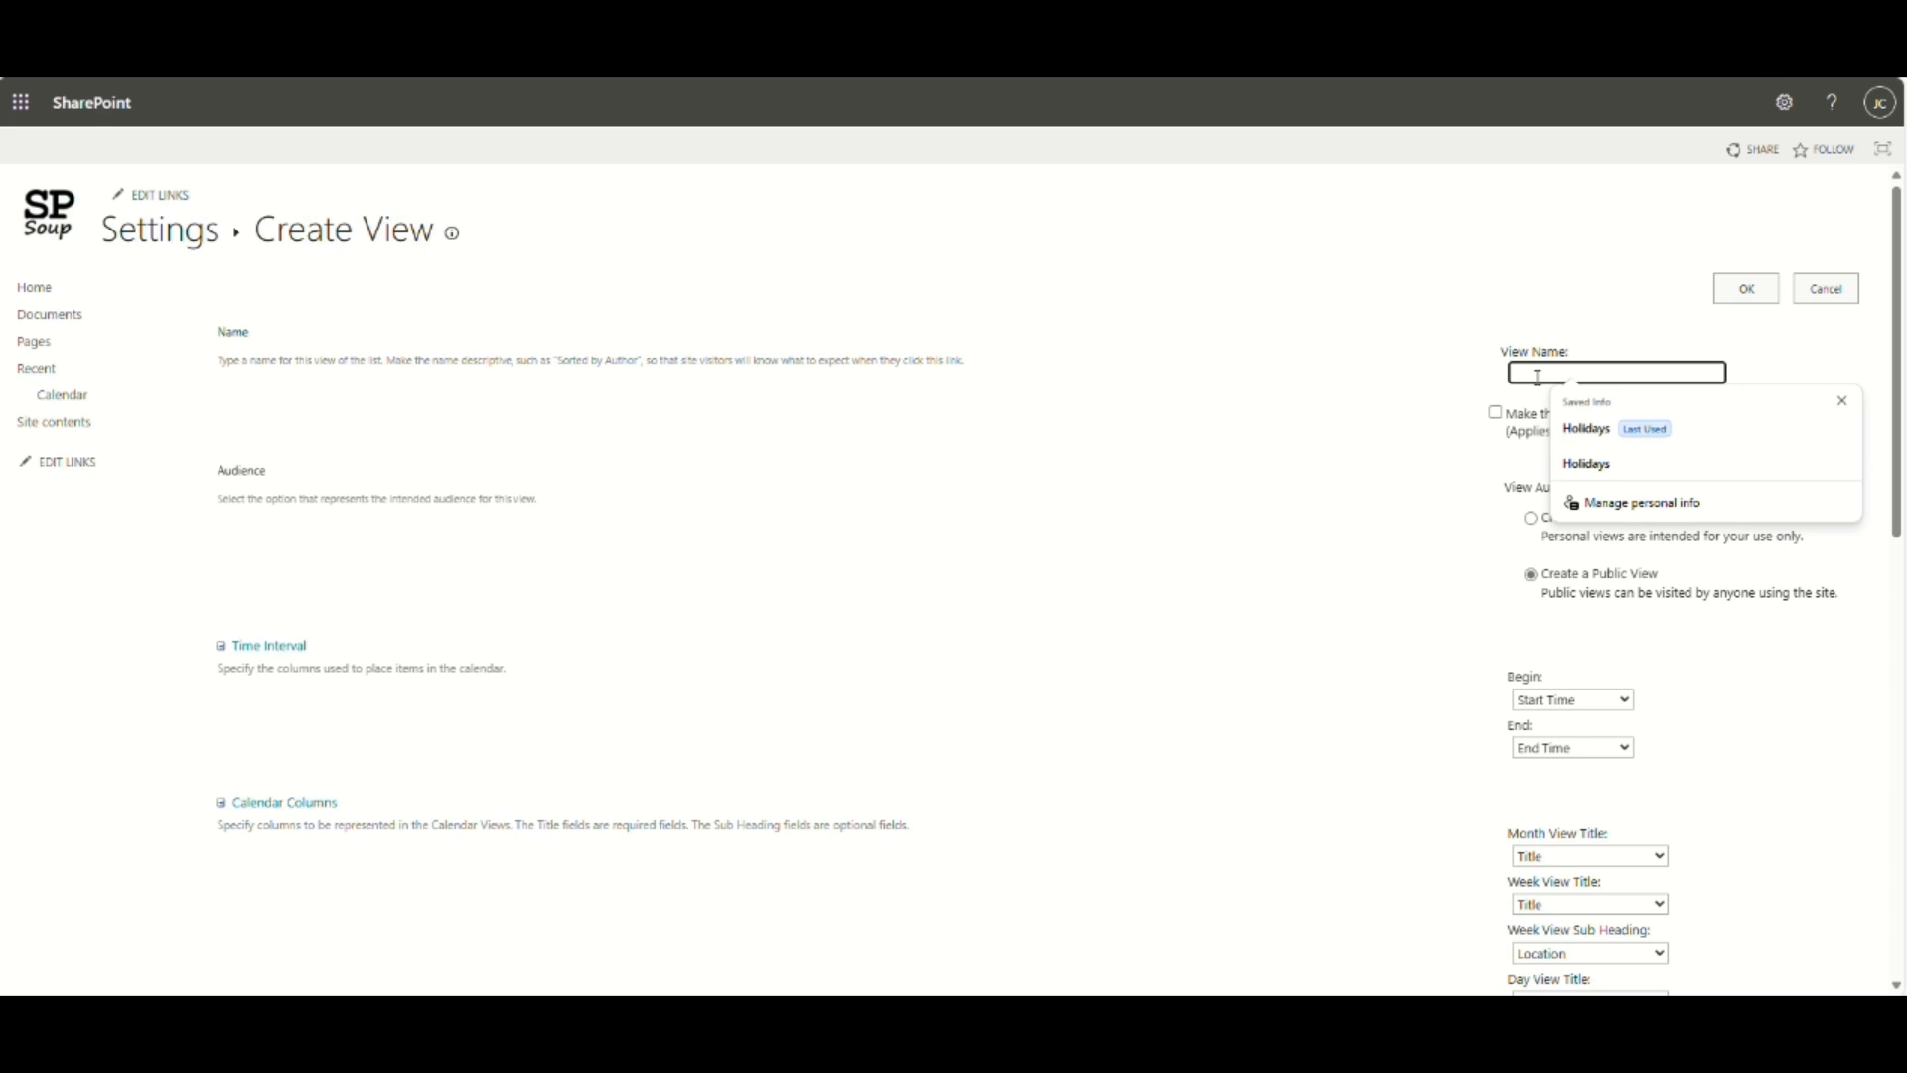
type("Conferences")
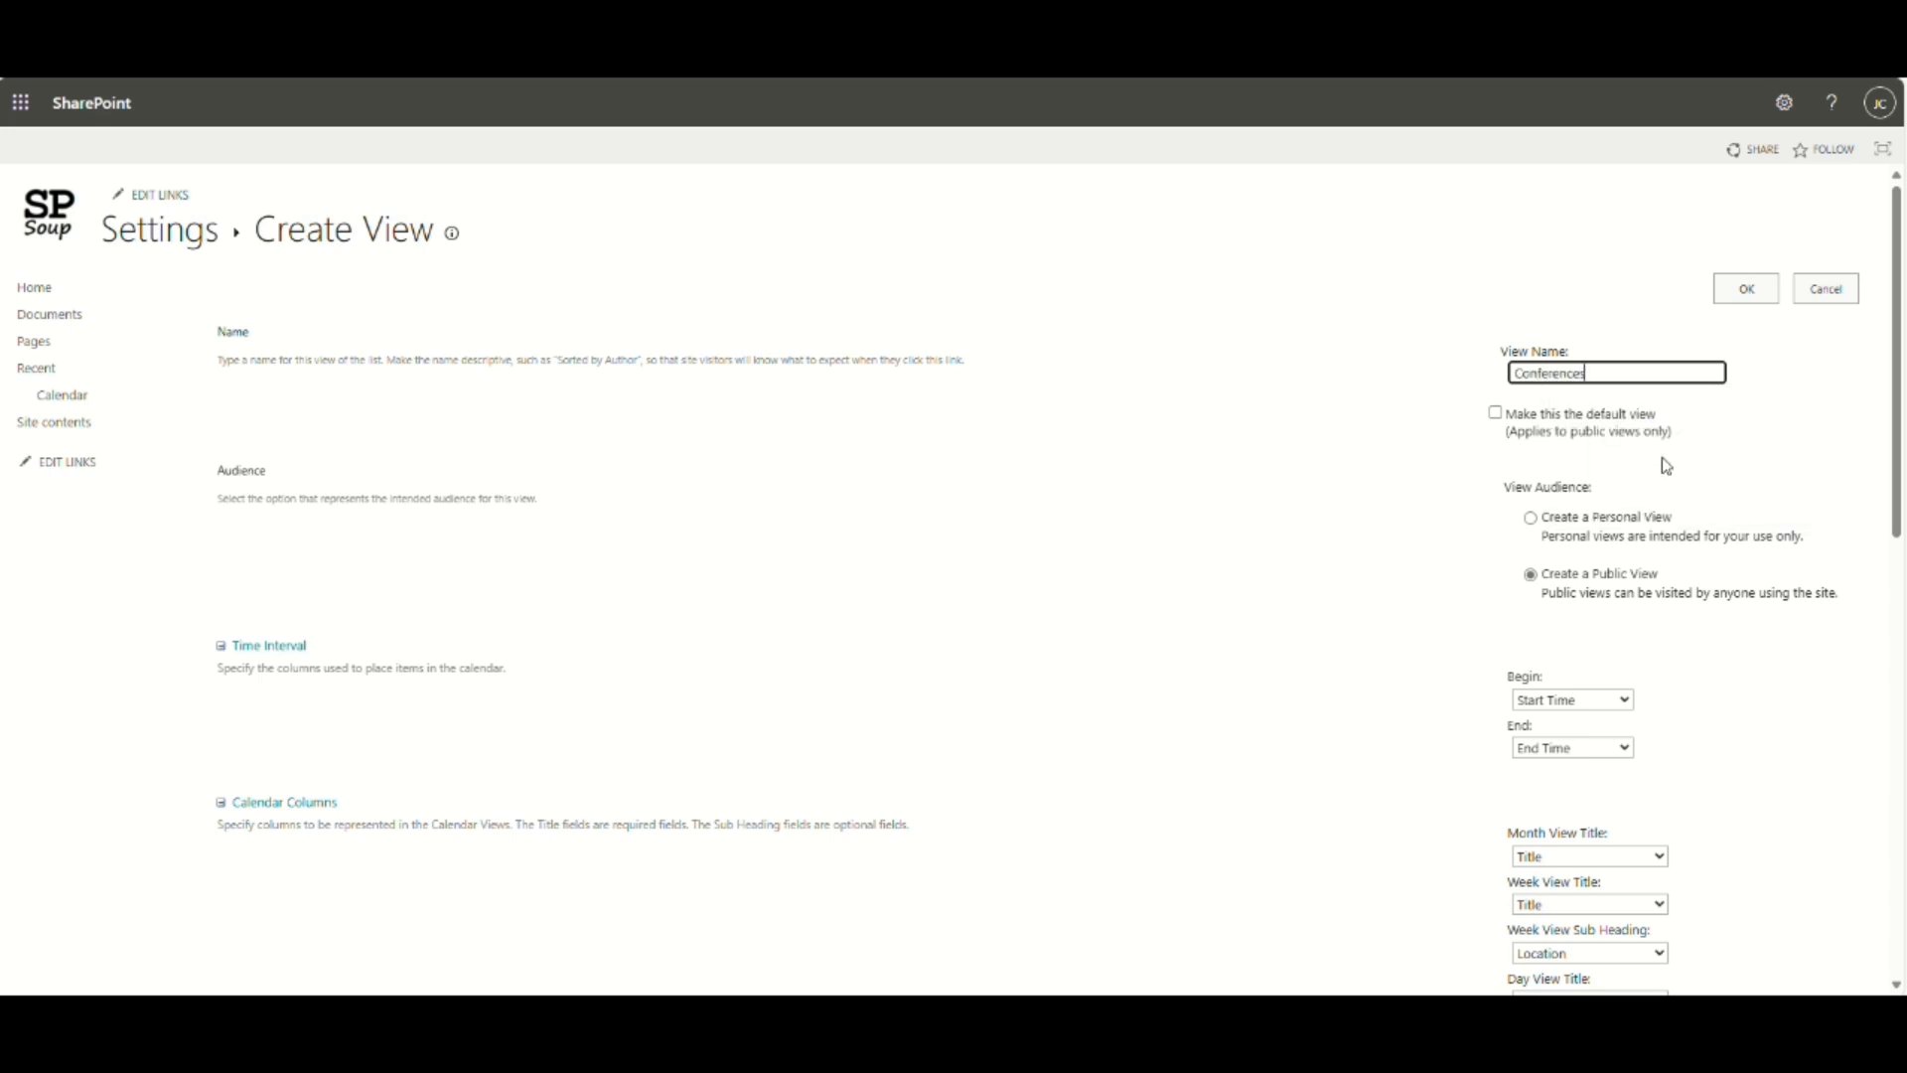
Set the Conferences view's Category filter value to Conference and save the view.
scroll(1688, 501, "down", 5)
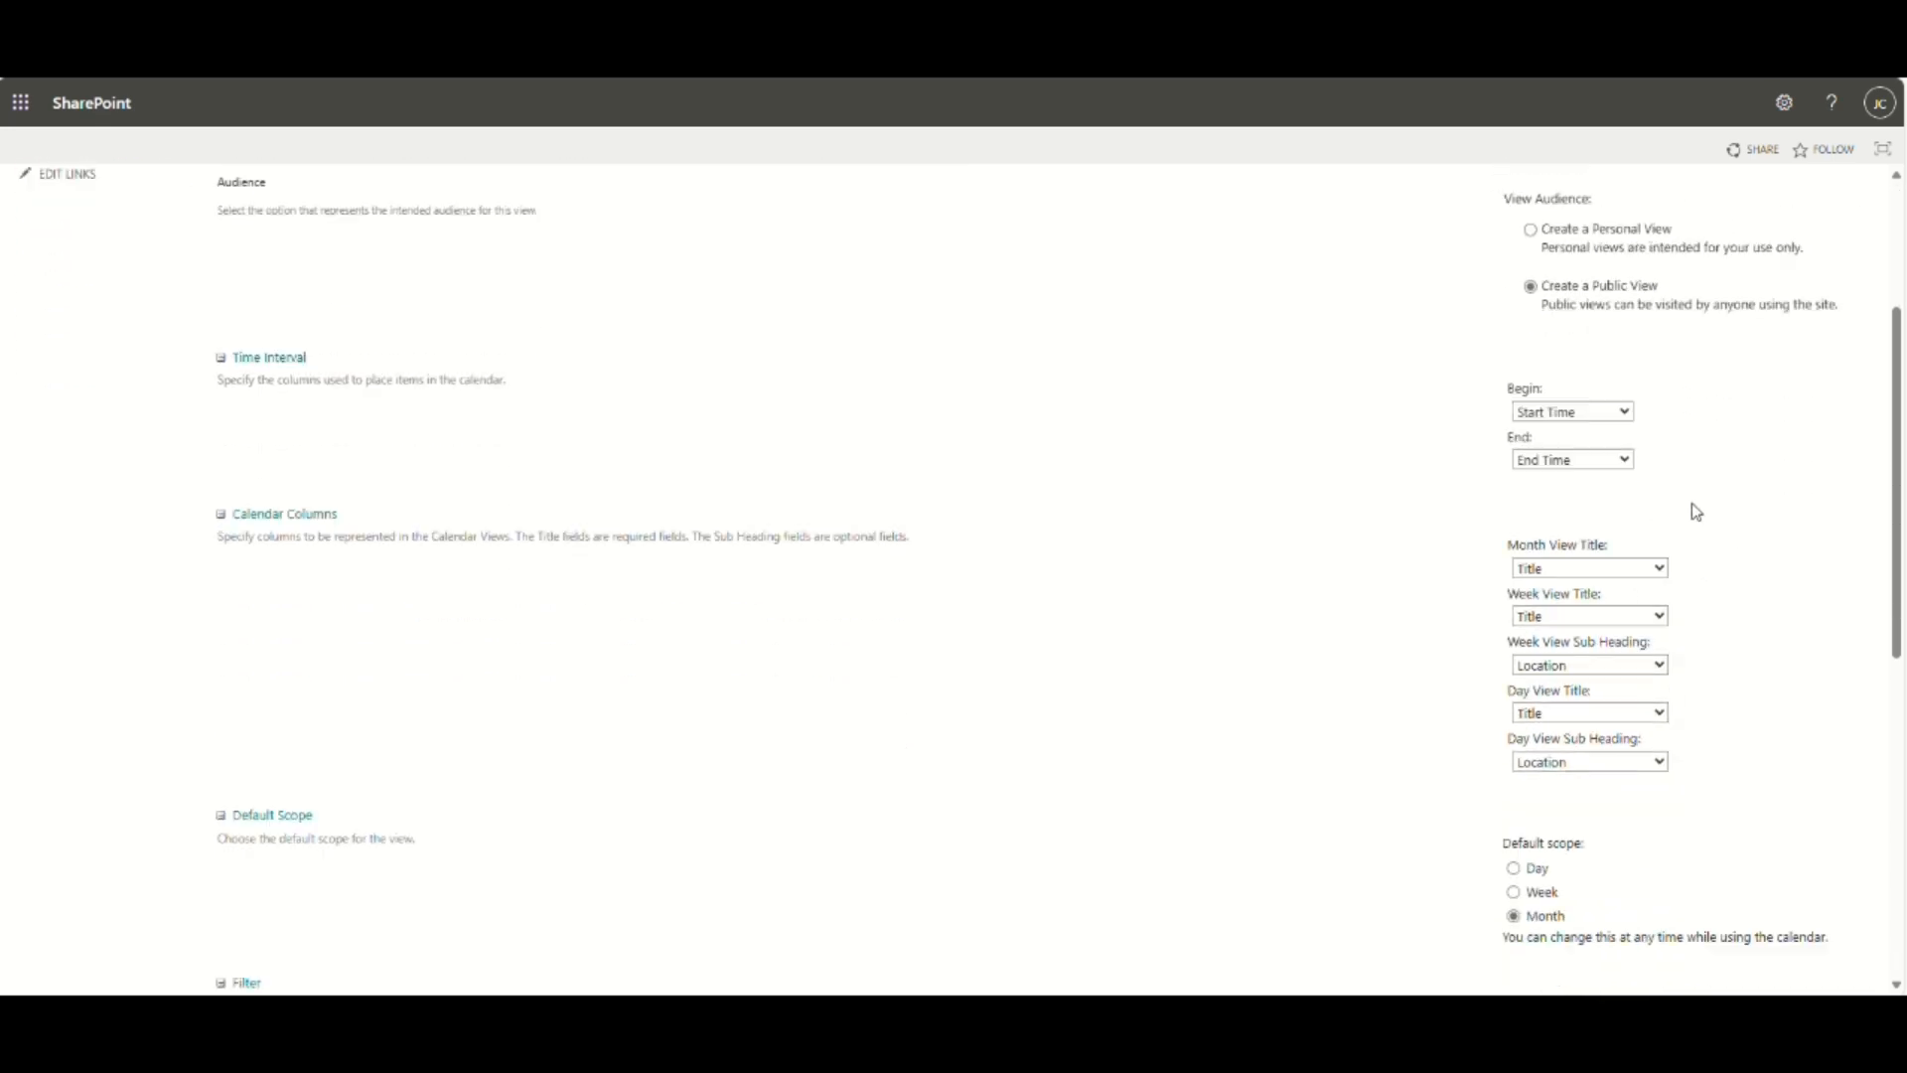
scroll(1694, 512, "down", 3)
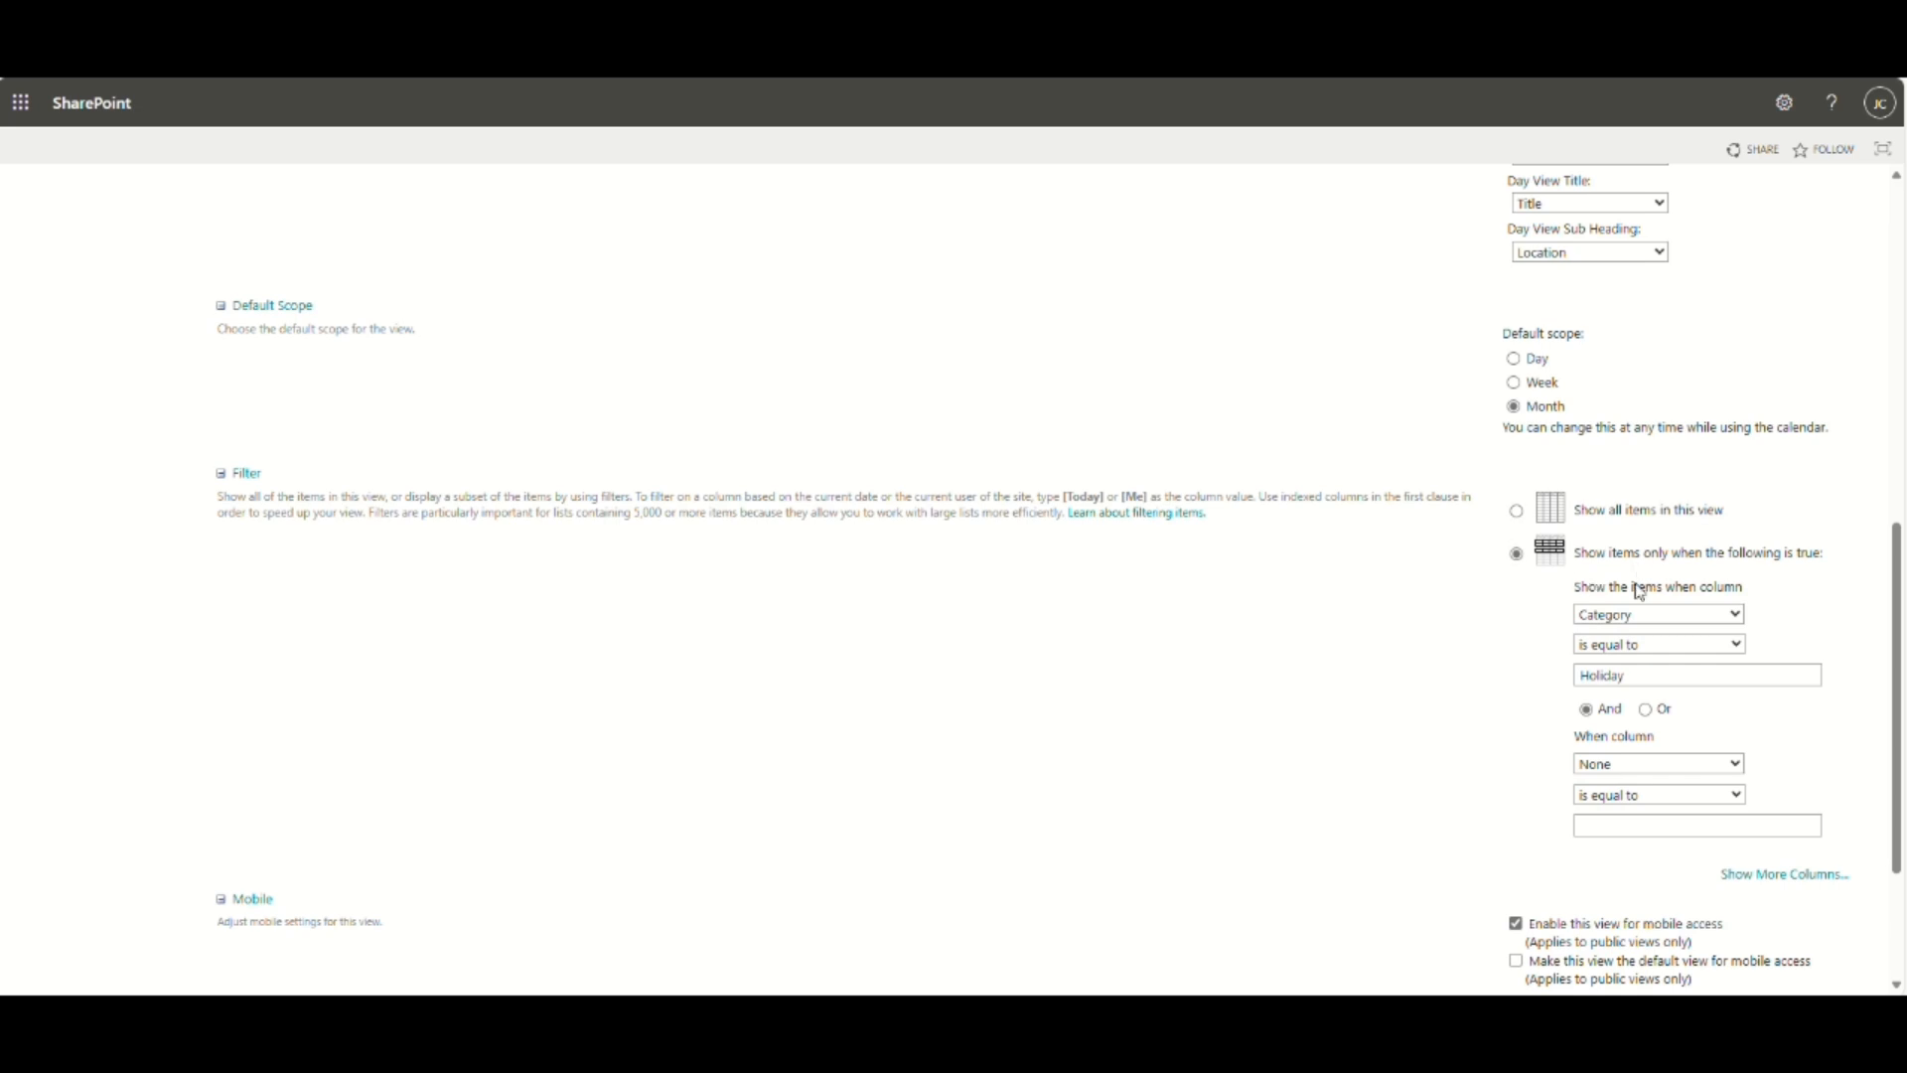
double_click(1622, 675)
type("C")
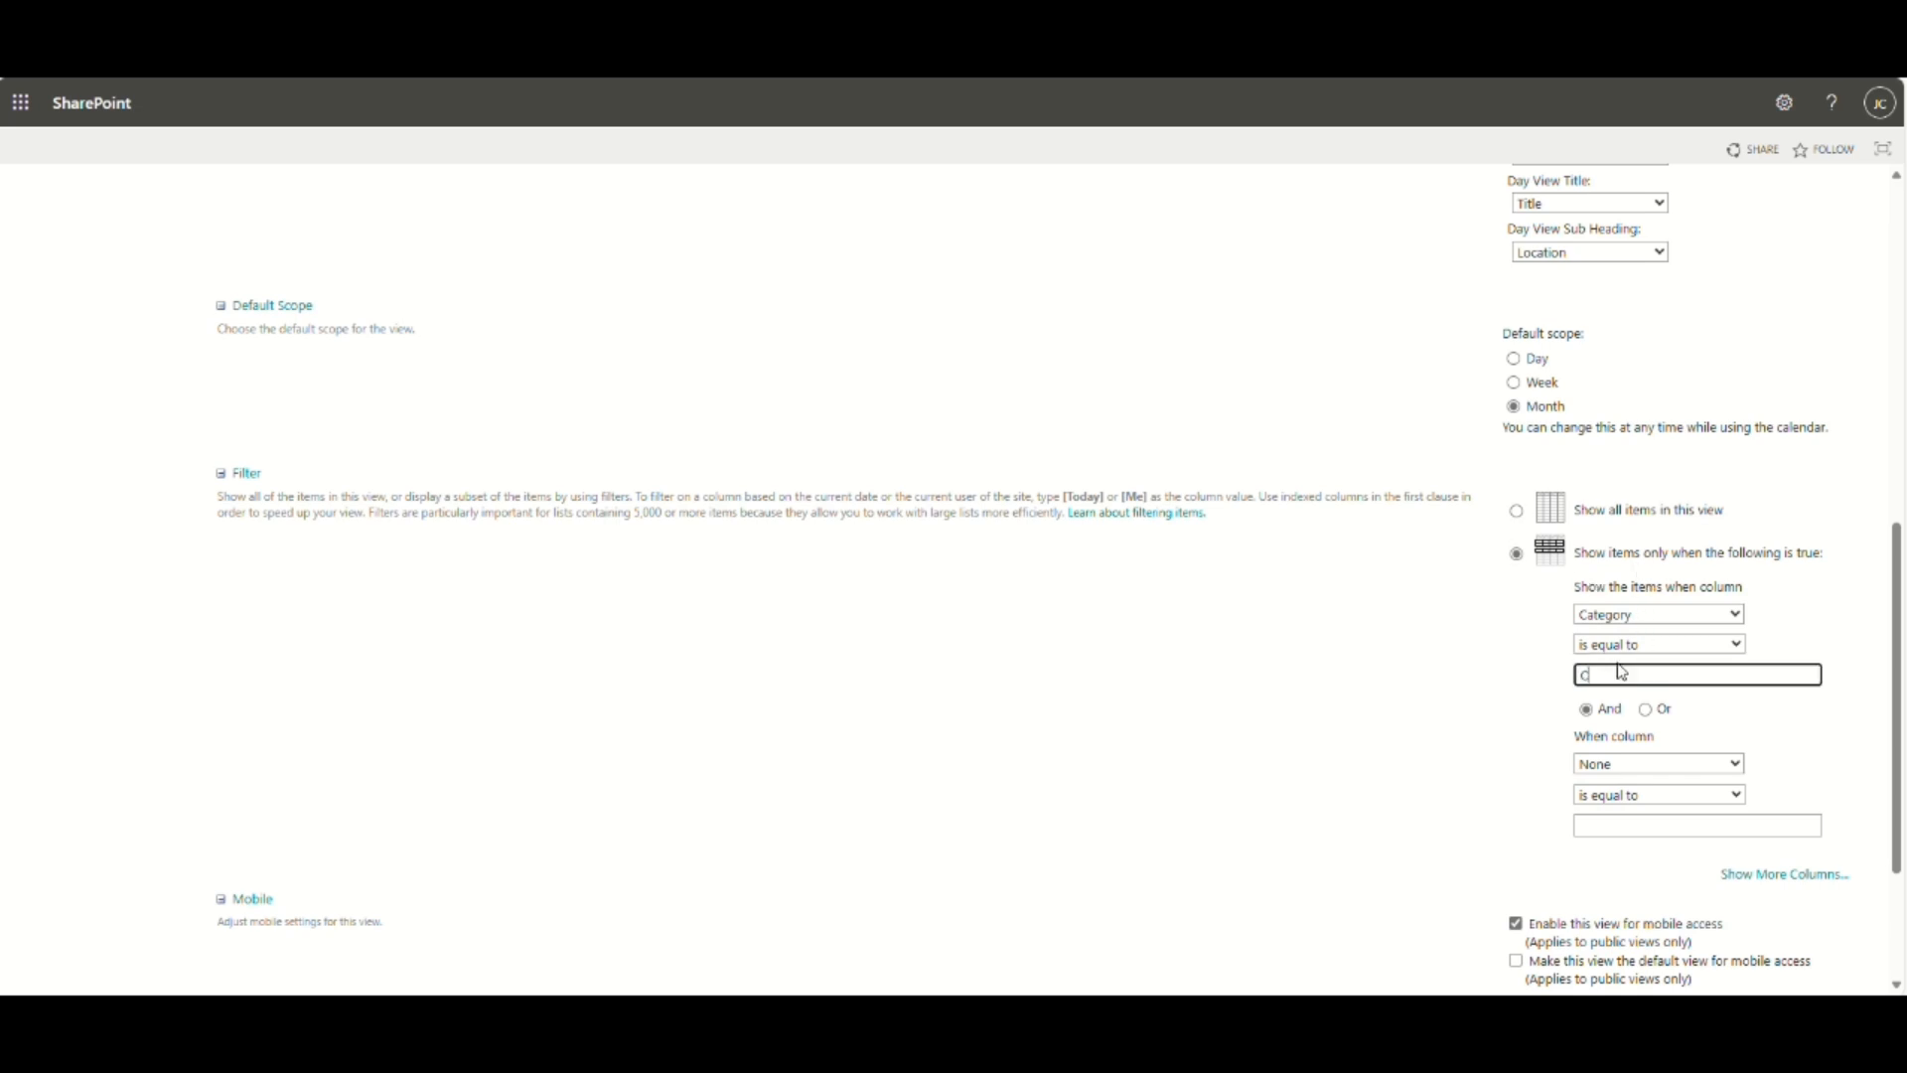
type("onference")
scroll(1726, 553, "down", 2)
scroll(1726, 553, "down", 1)
left_click(1747, 886)
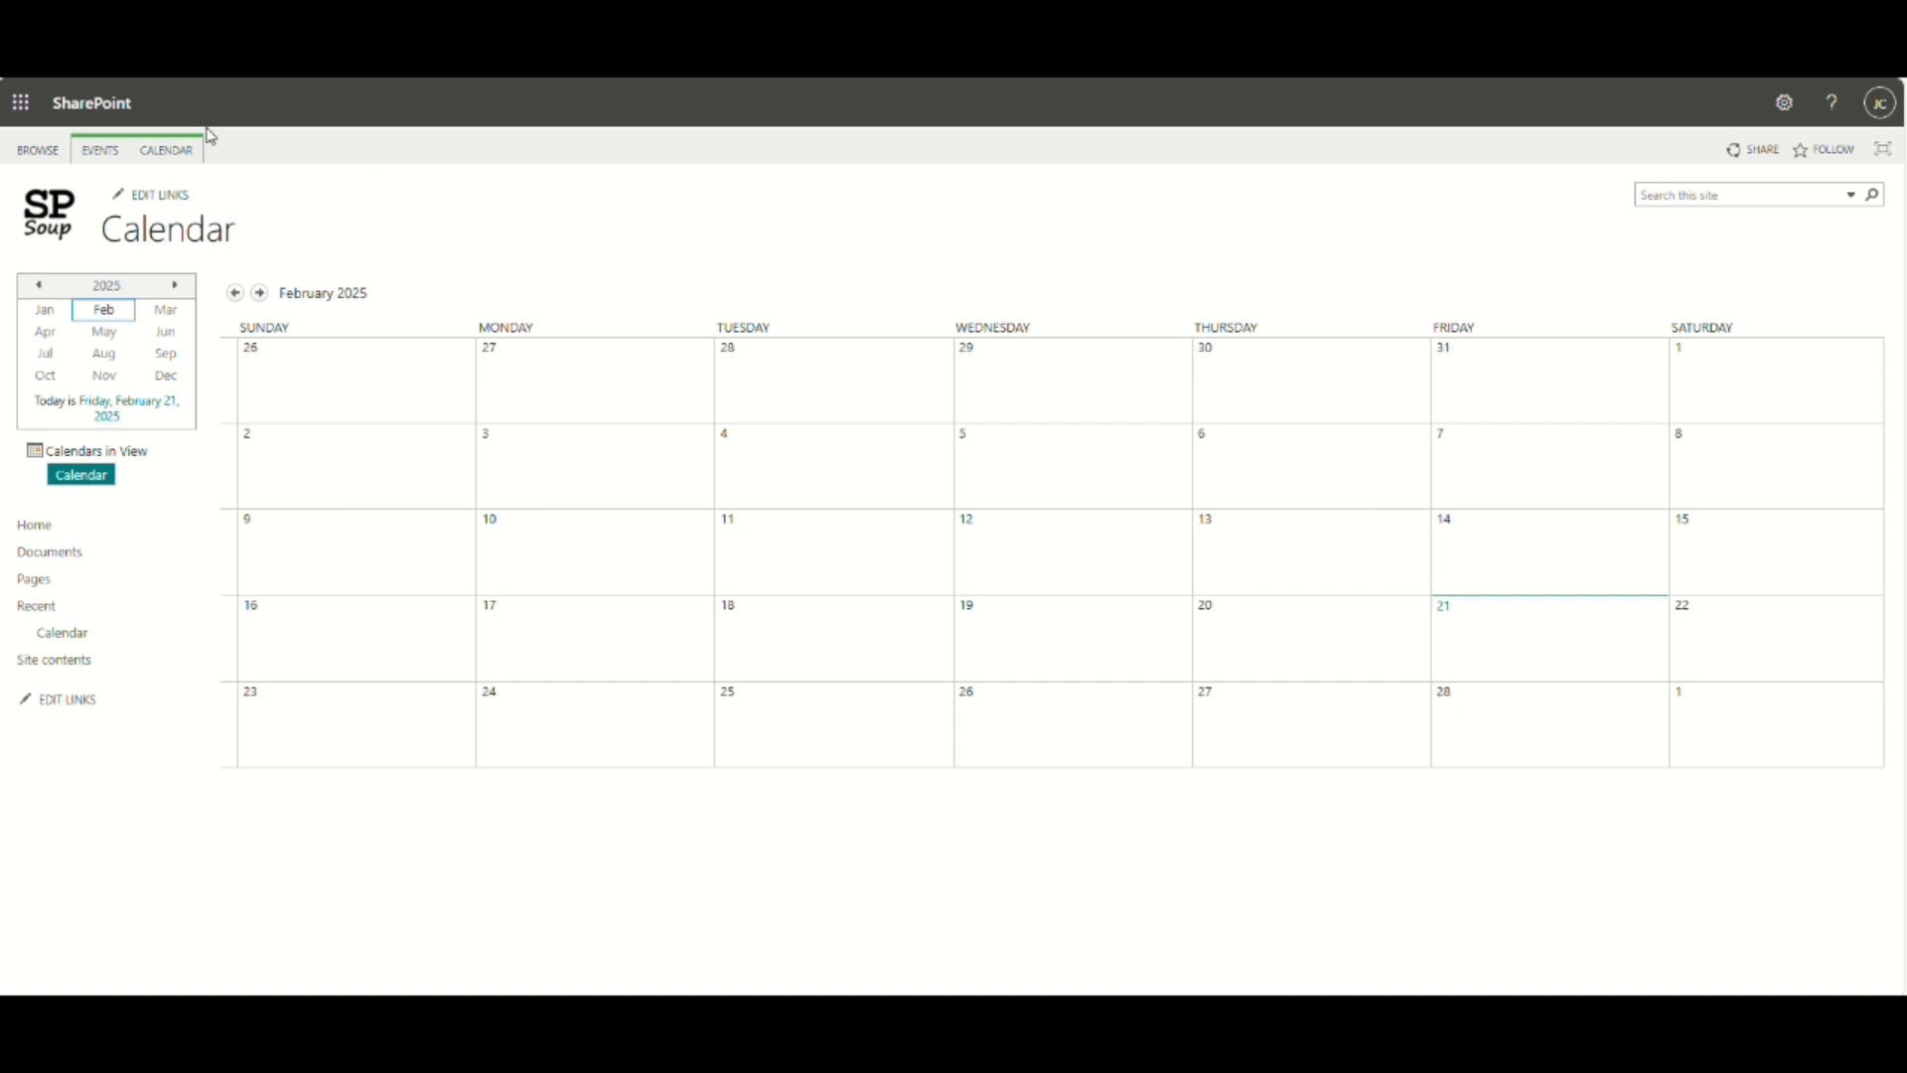
Start a new calendar view based on the existing Holidays view and name it Other.
left_click(179, 152)
left_click(319, 177)
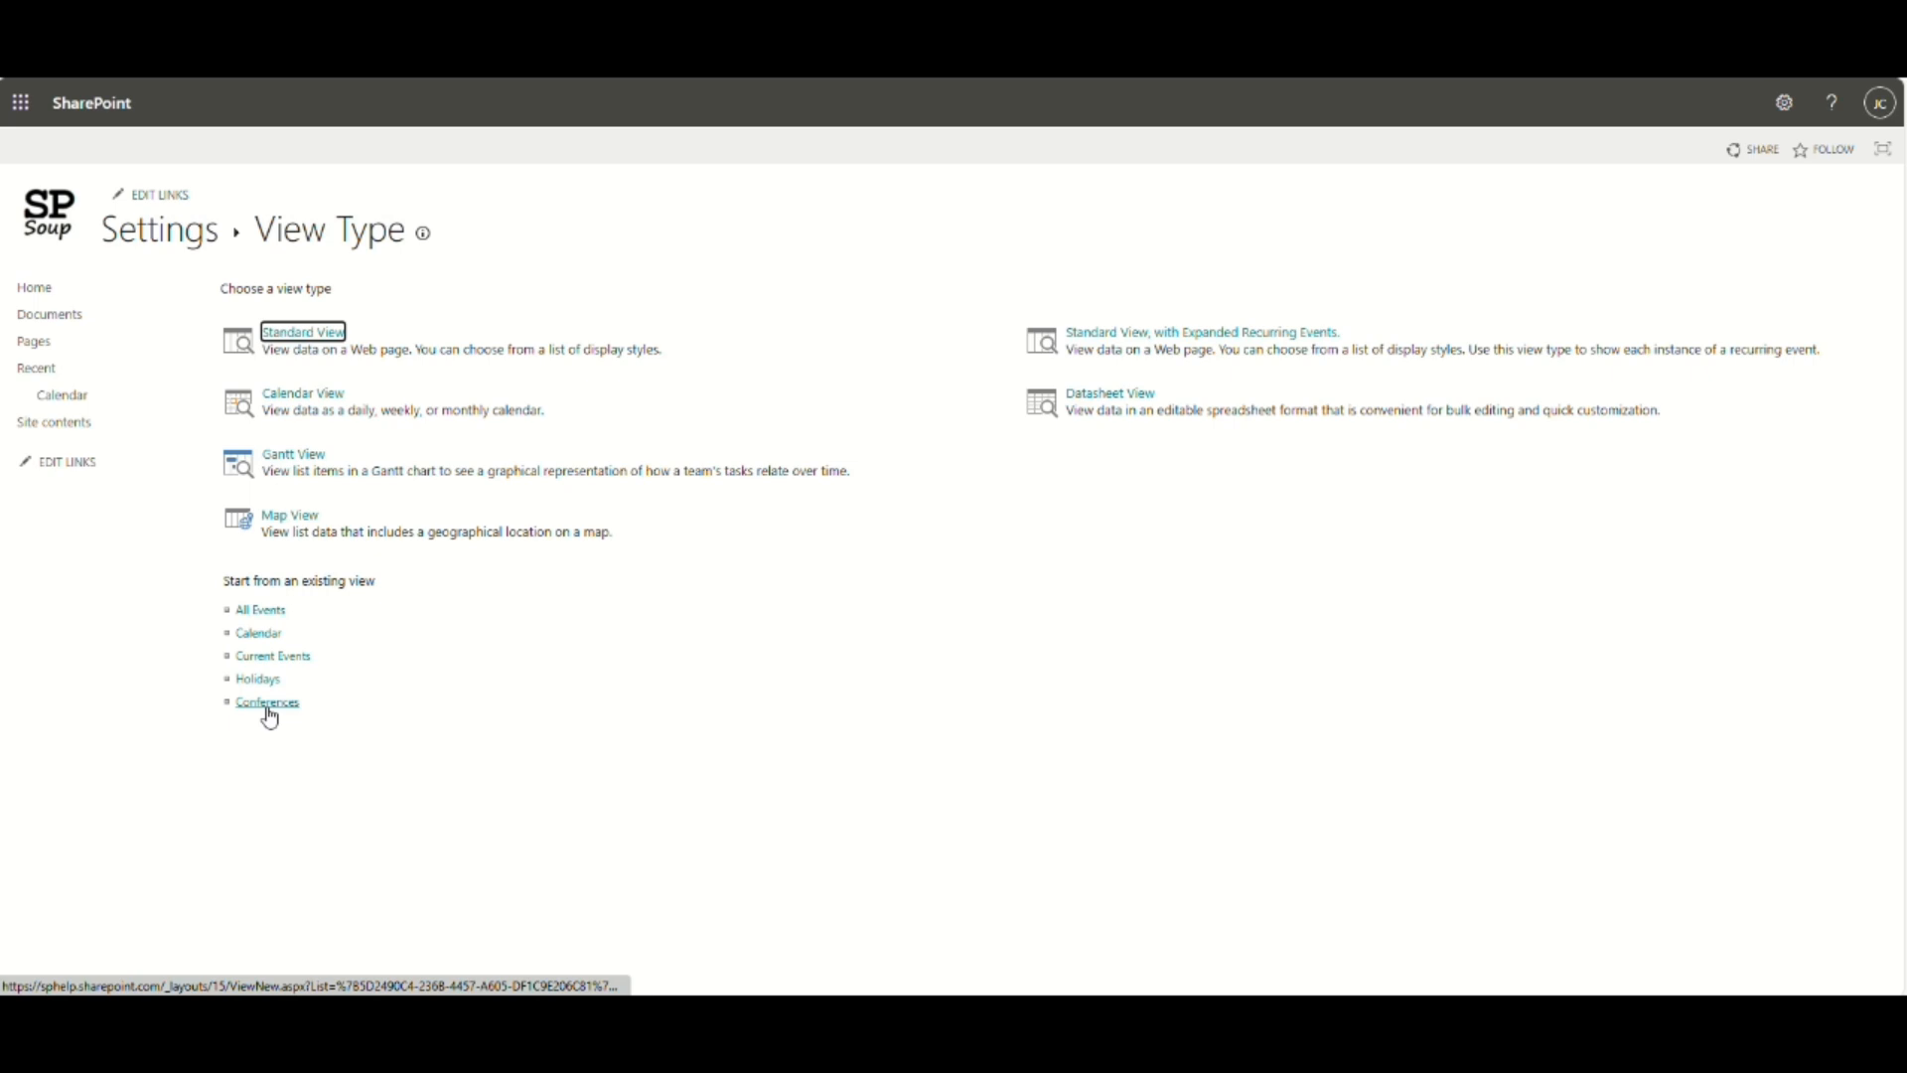
left_click(263, 680)
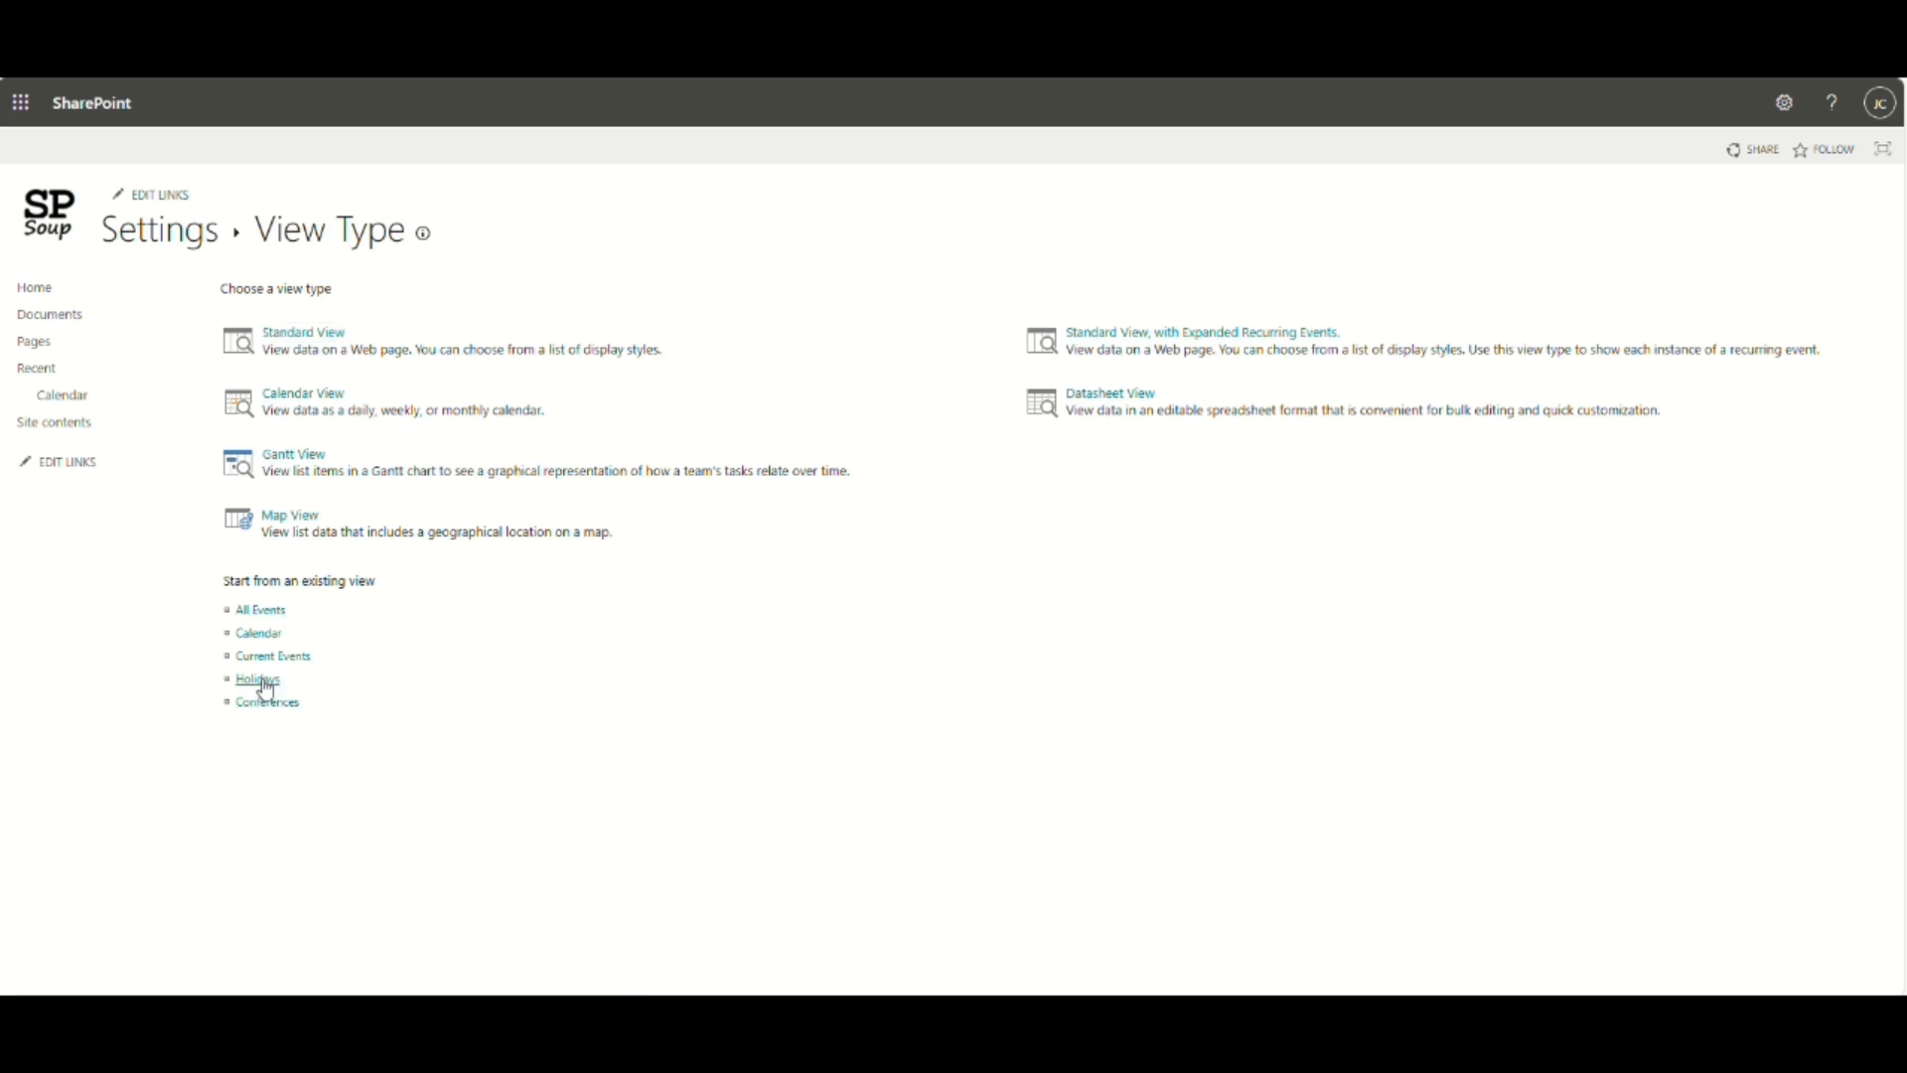
left_click(1584, 374)
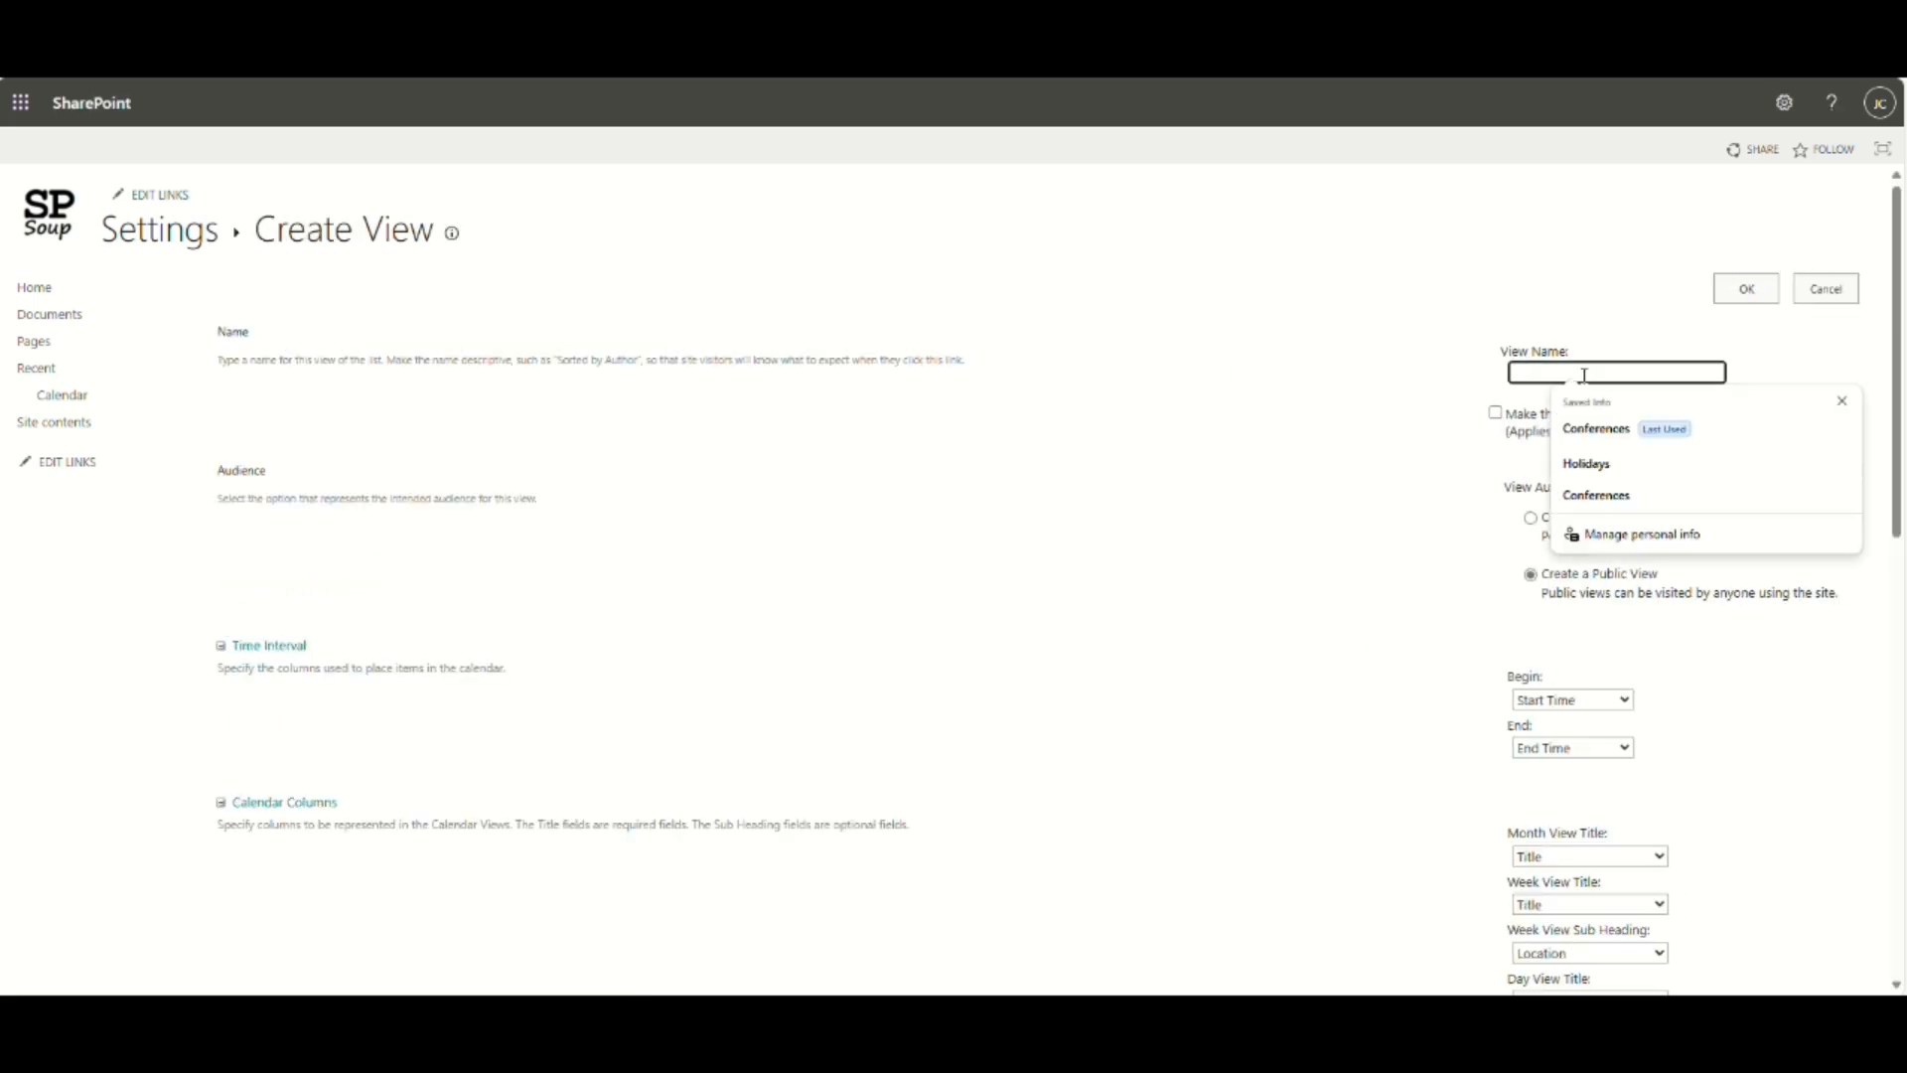
type("Other")
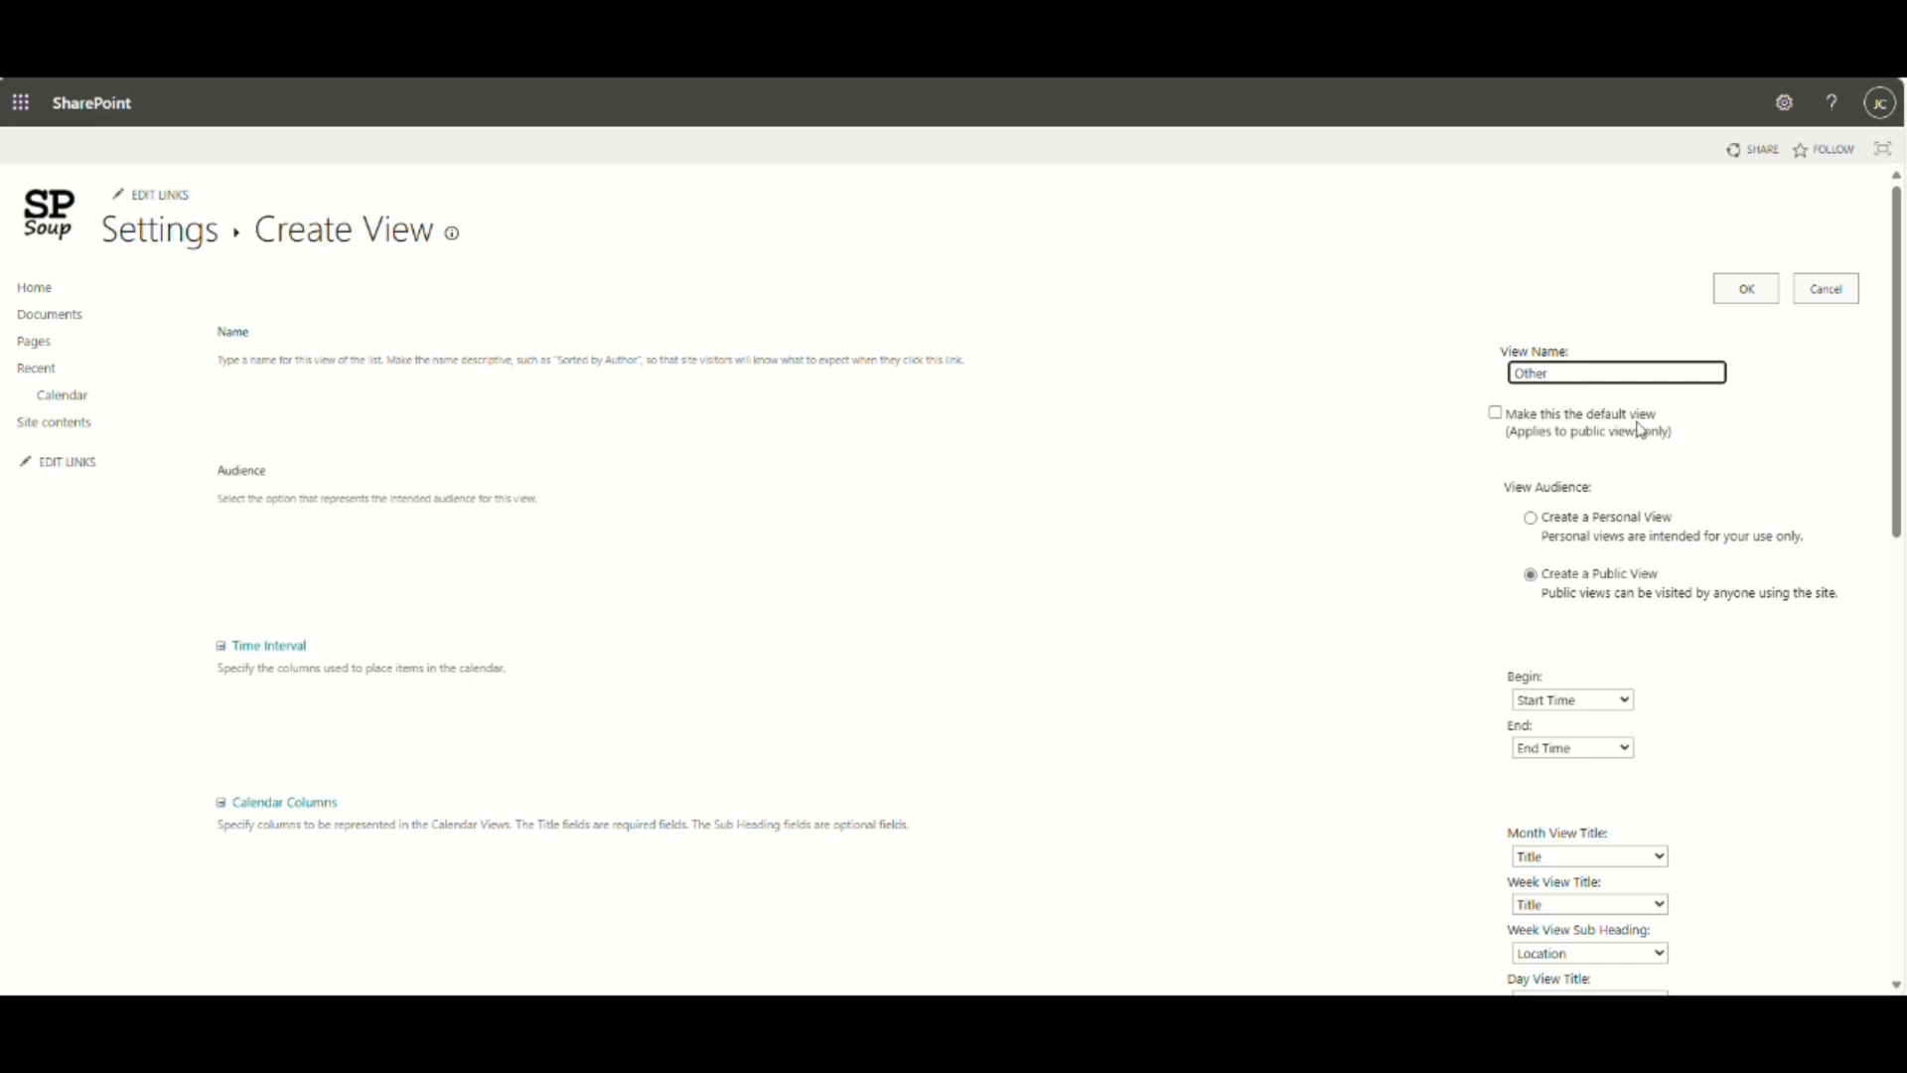
Set the Other view's Category filter value to Other and save the view.
scroll(1659, 616, "down", 8)
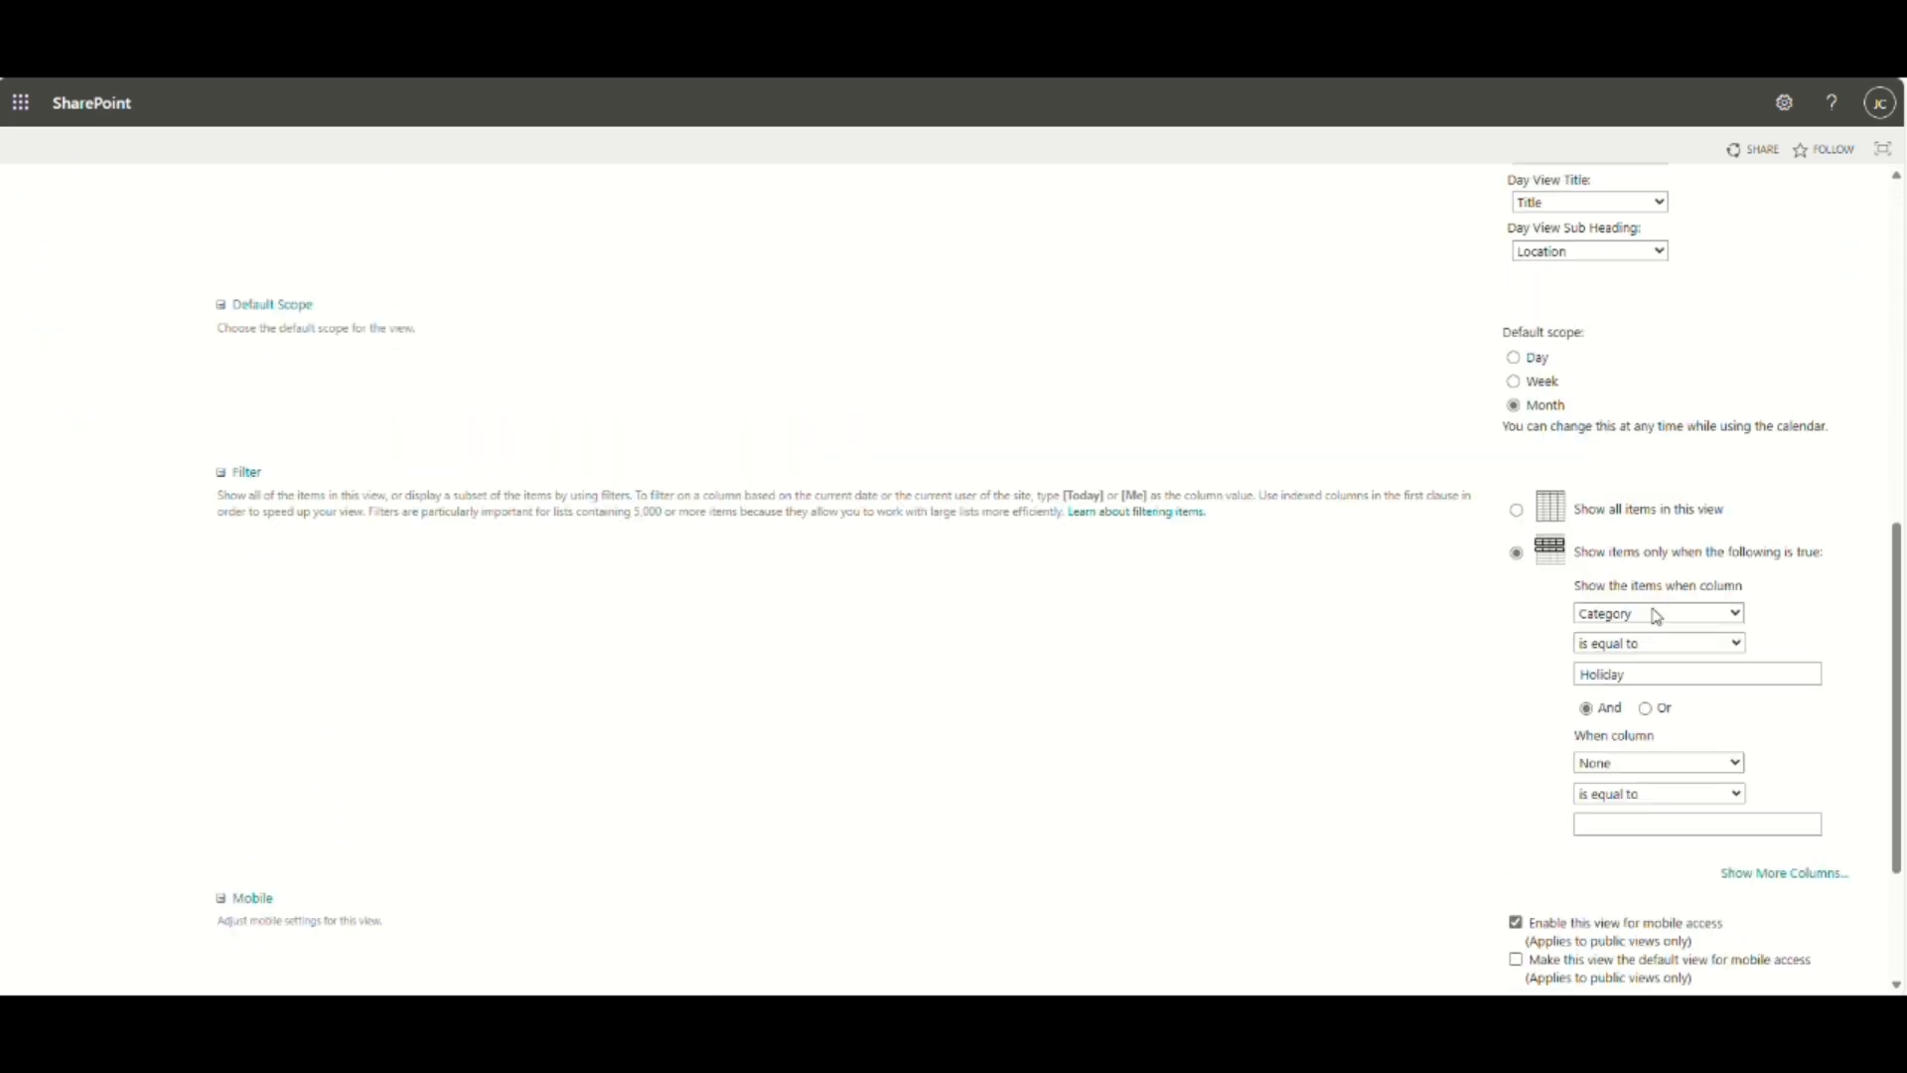
scroll(1656, 616, "down", 1)
double_click(1596, 572)
type("Other")
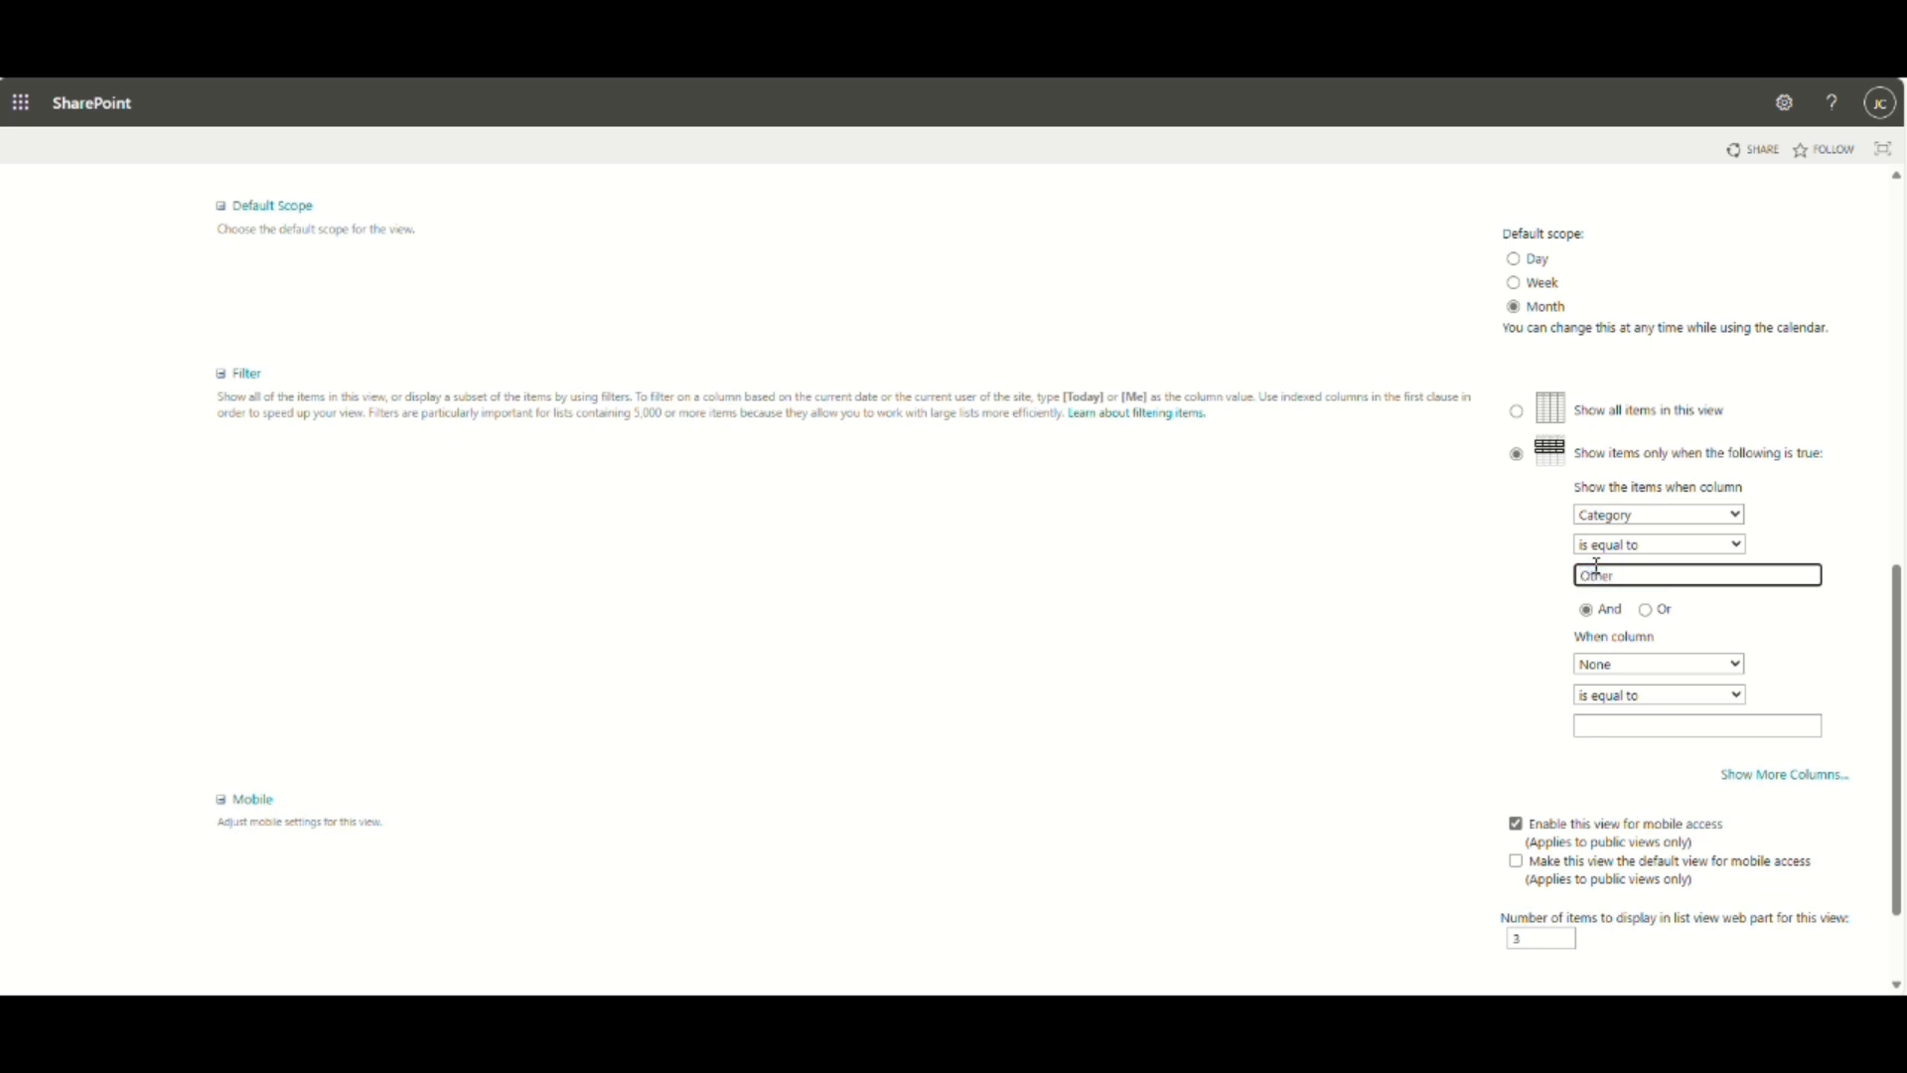
scroll(1500, 650, "down", 2)
left_click(1754, 887)
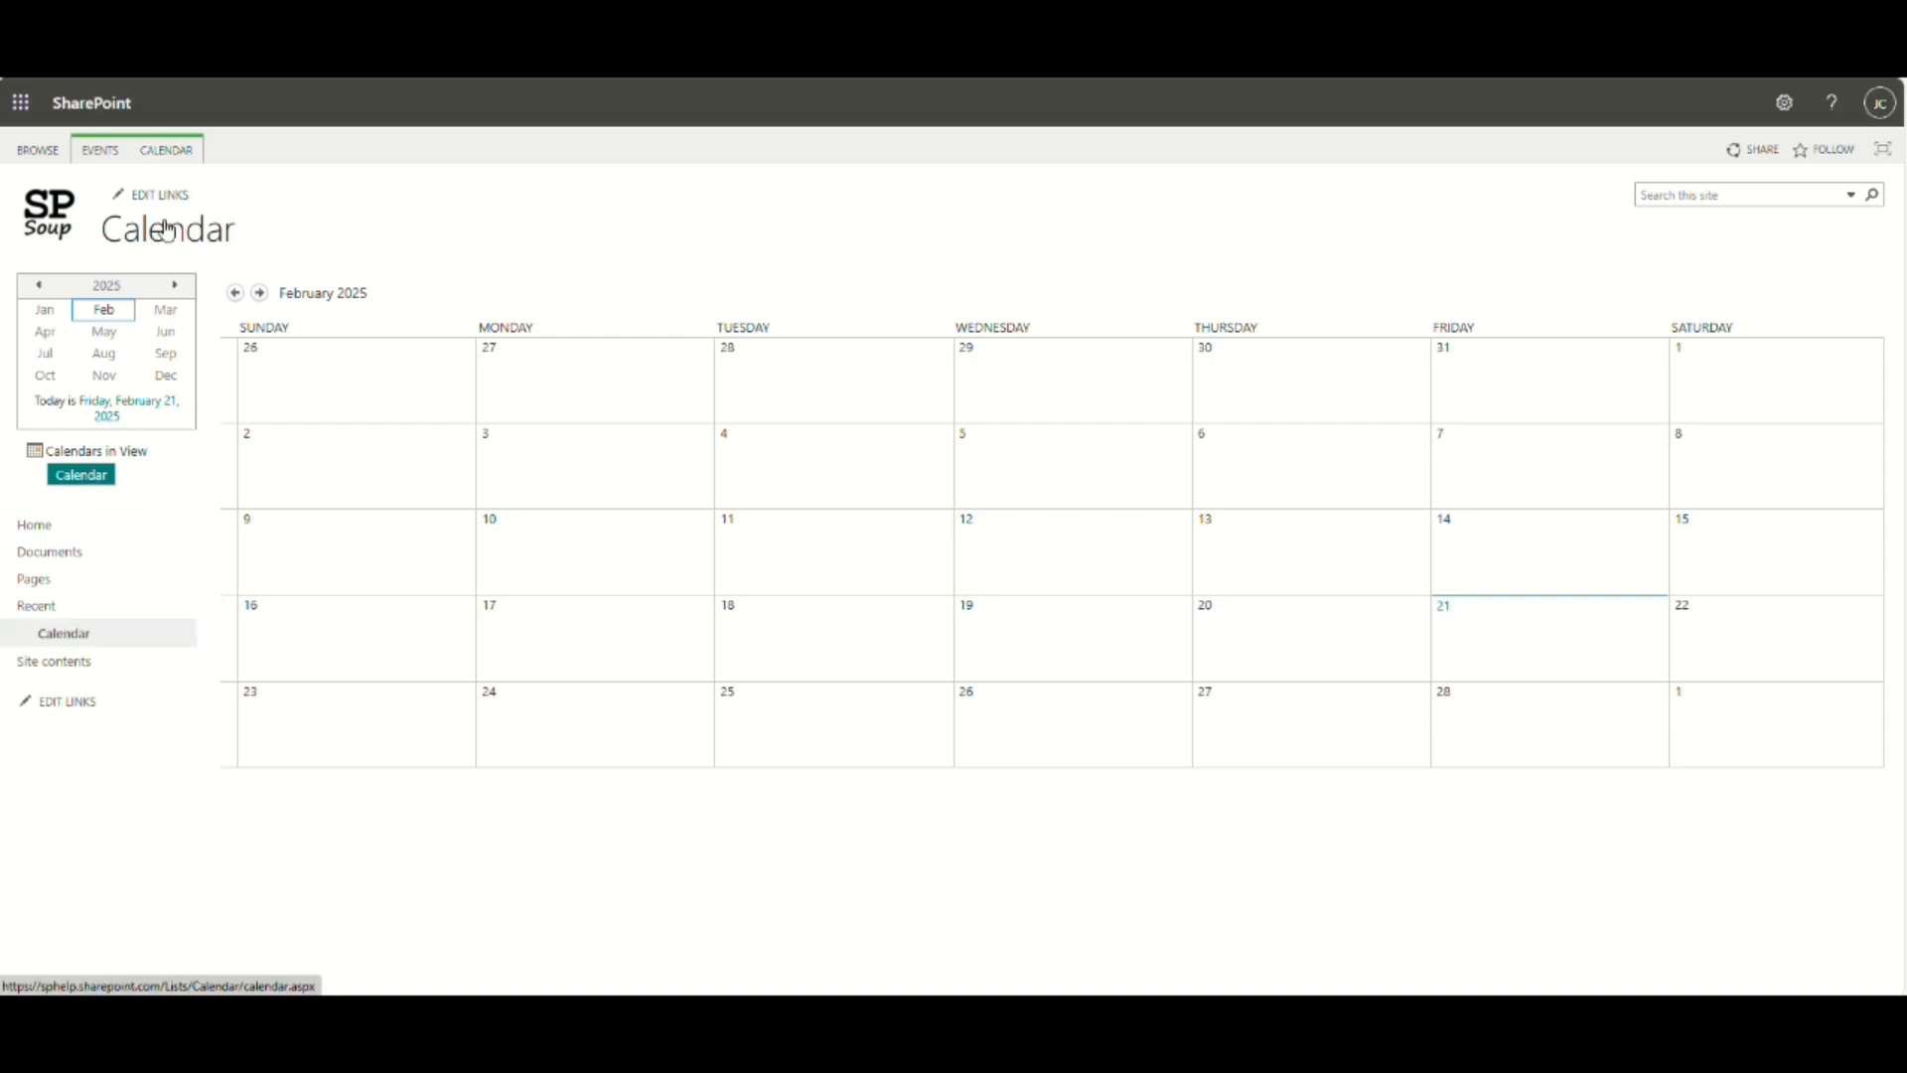
Open the calendar overlay settings and start a new SharePoint-type overlay calendar named Holidays.
left_click(174, 157)
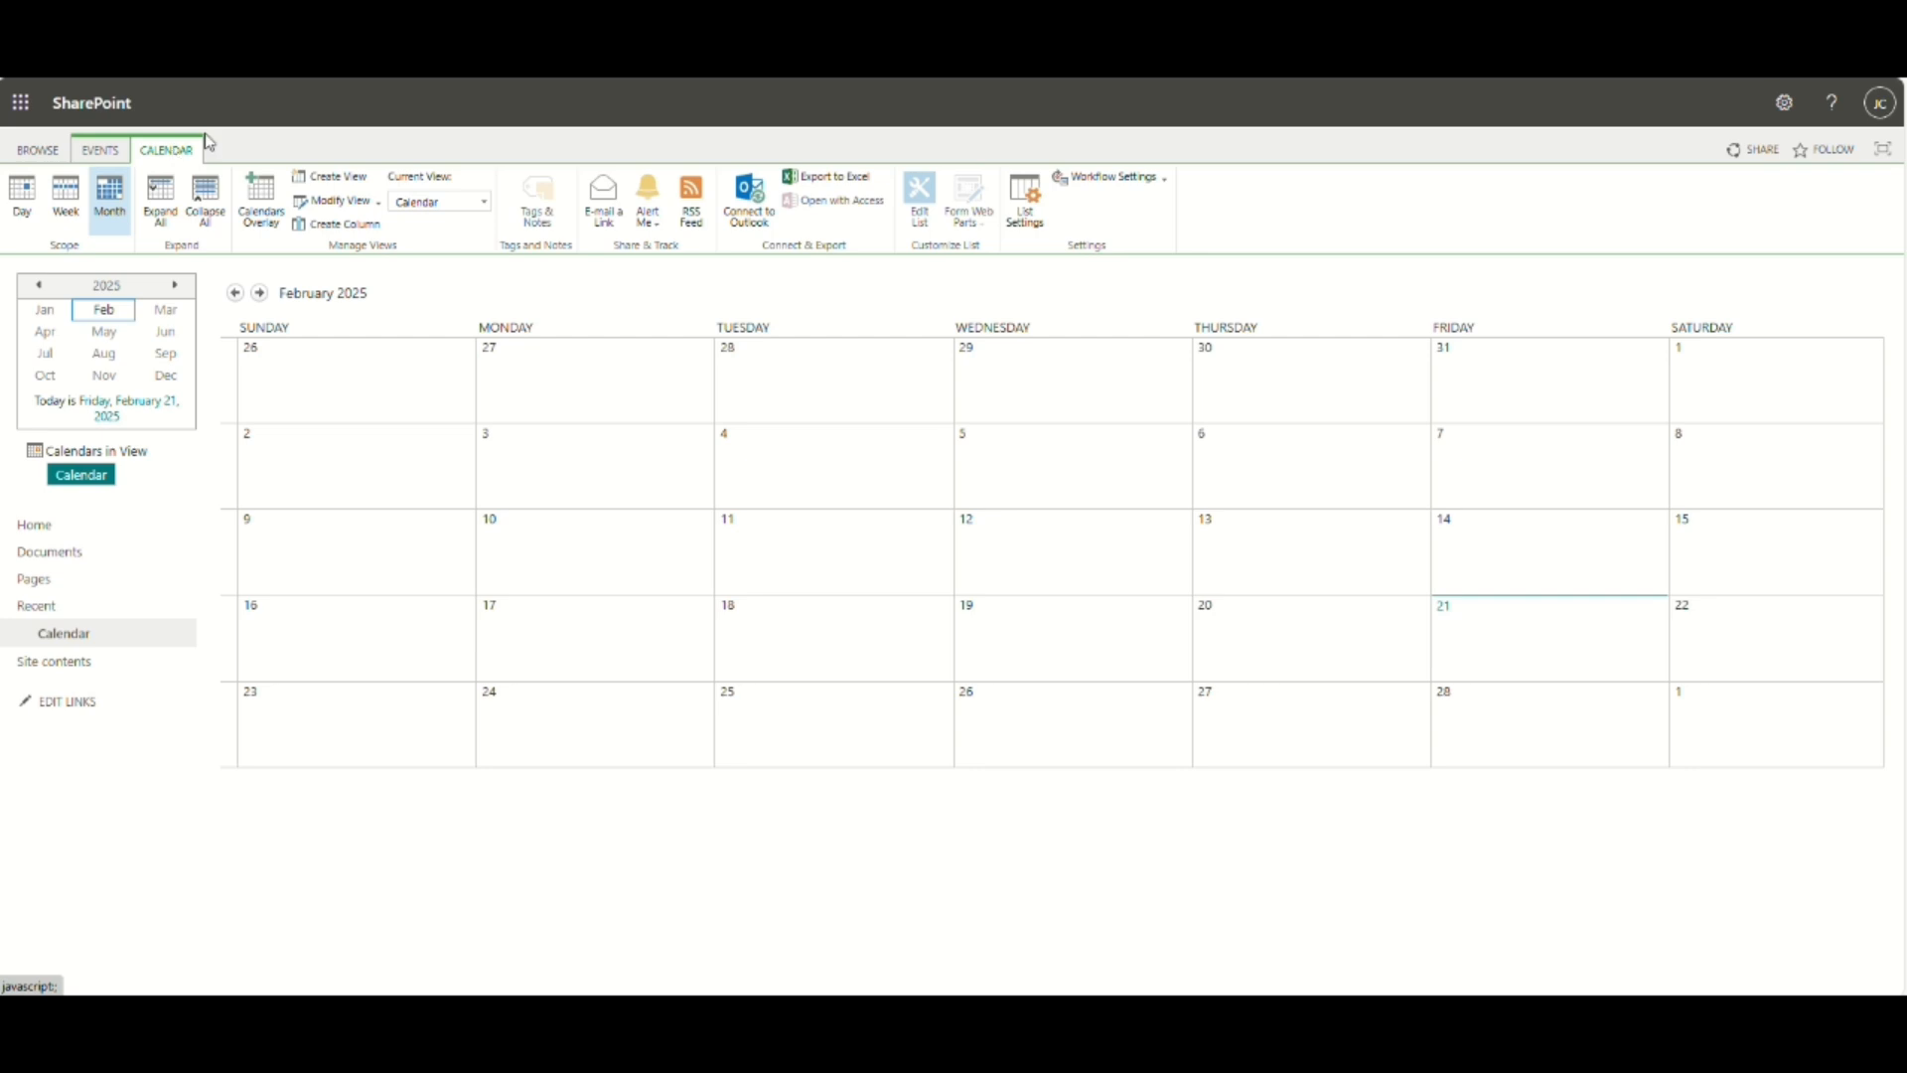
left_click(270, 228)
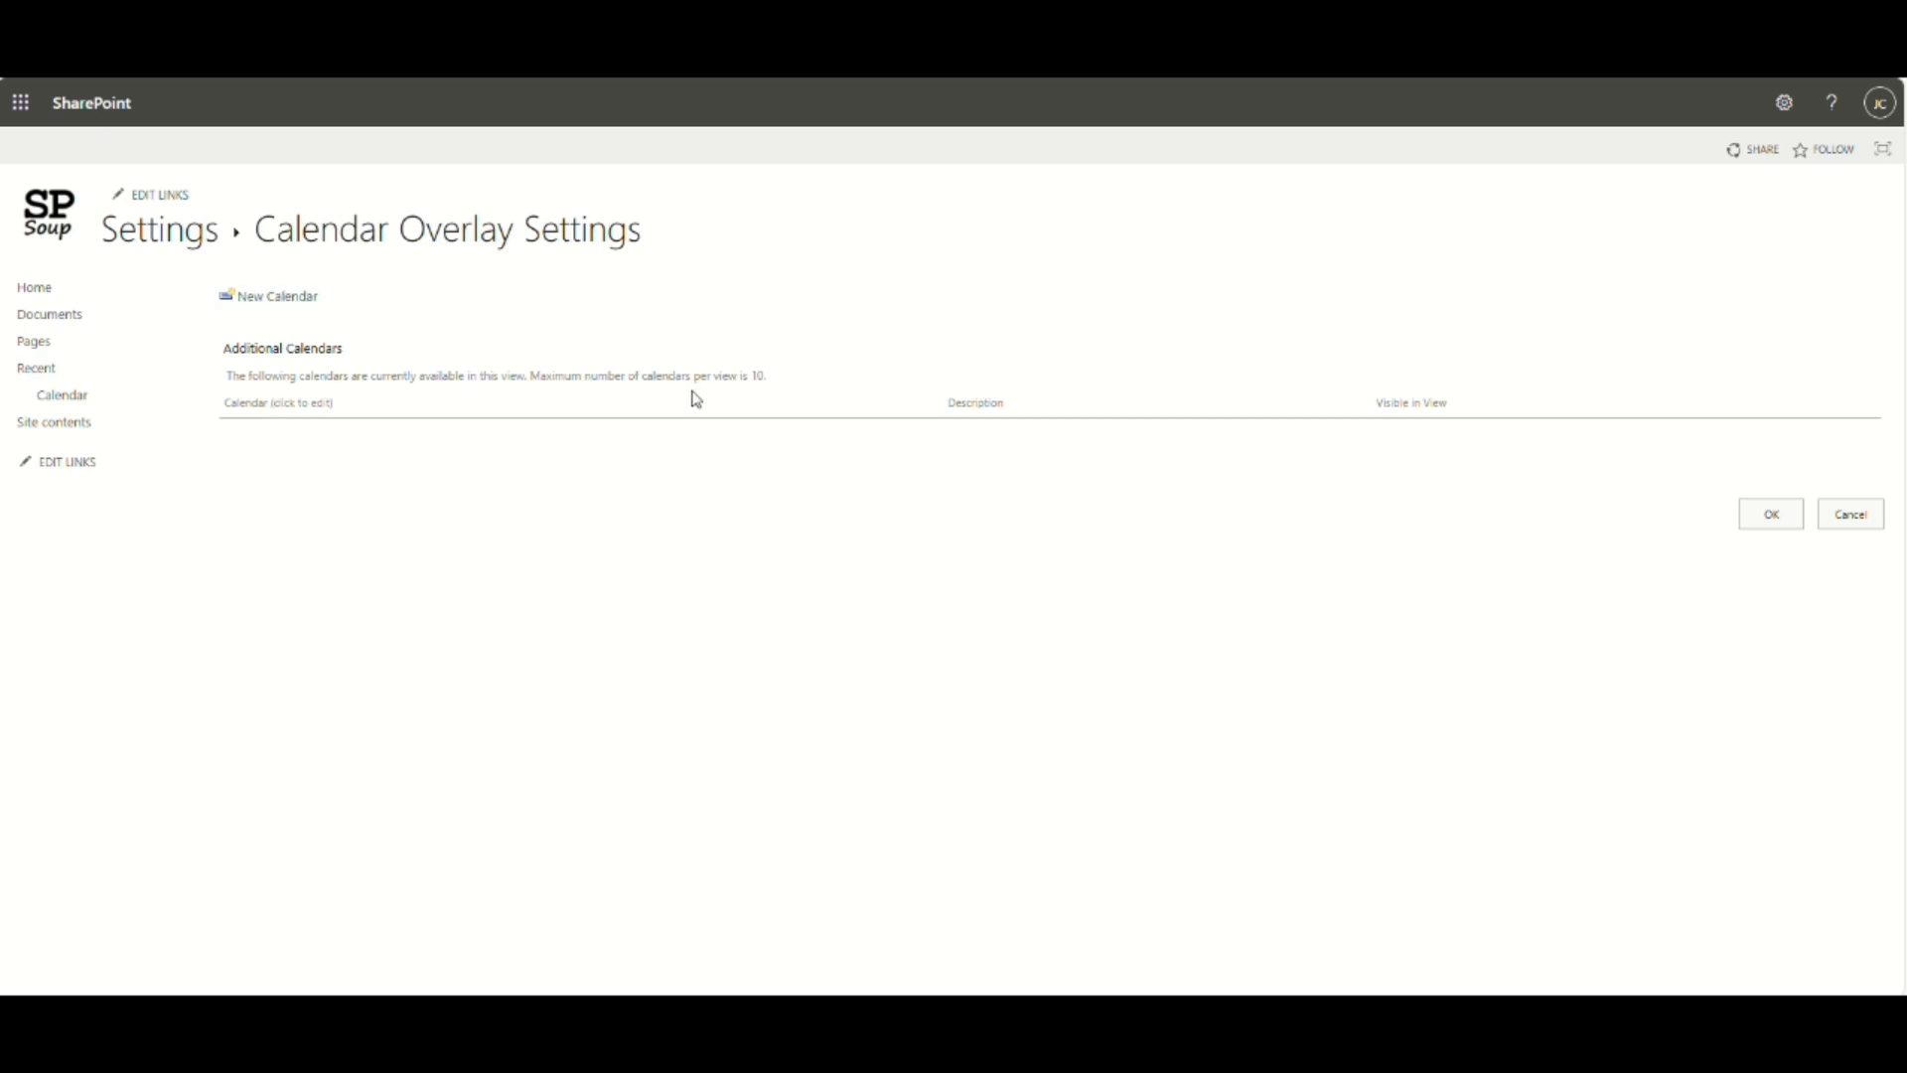
left_click(855, 324)
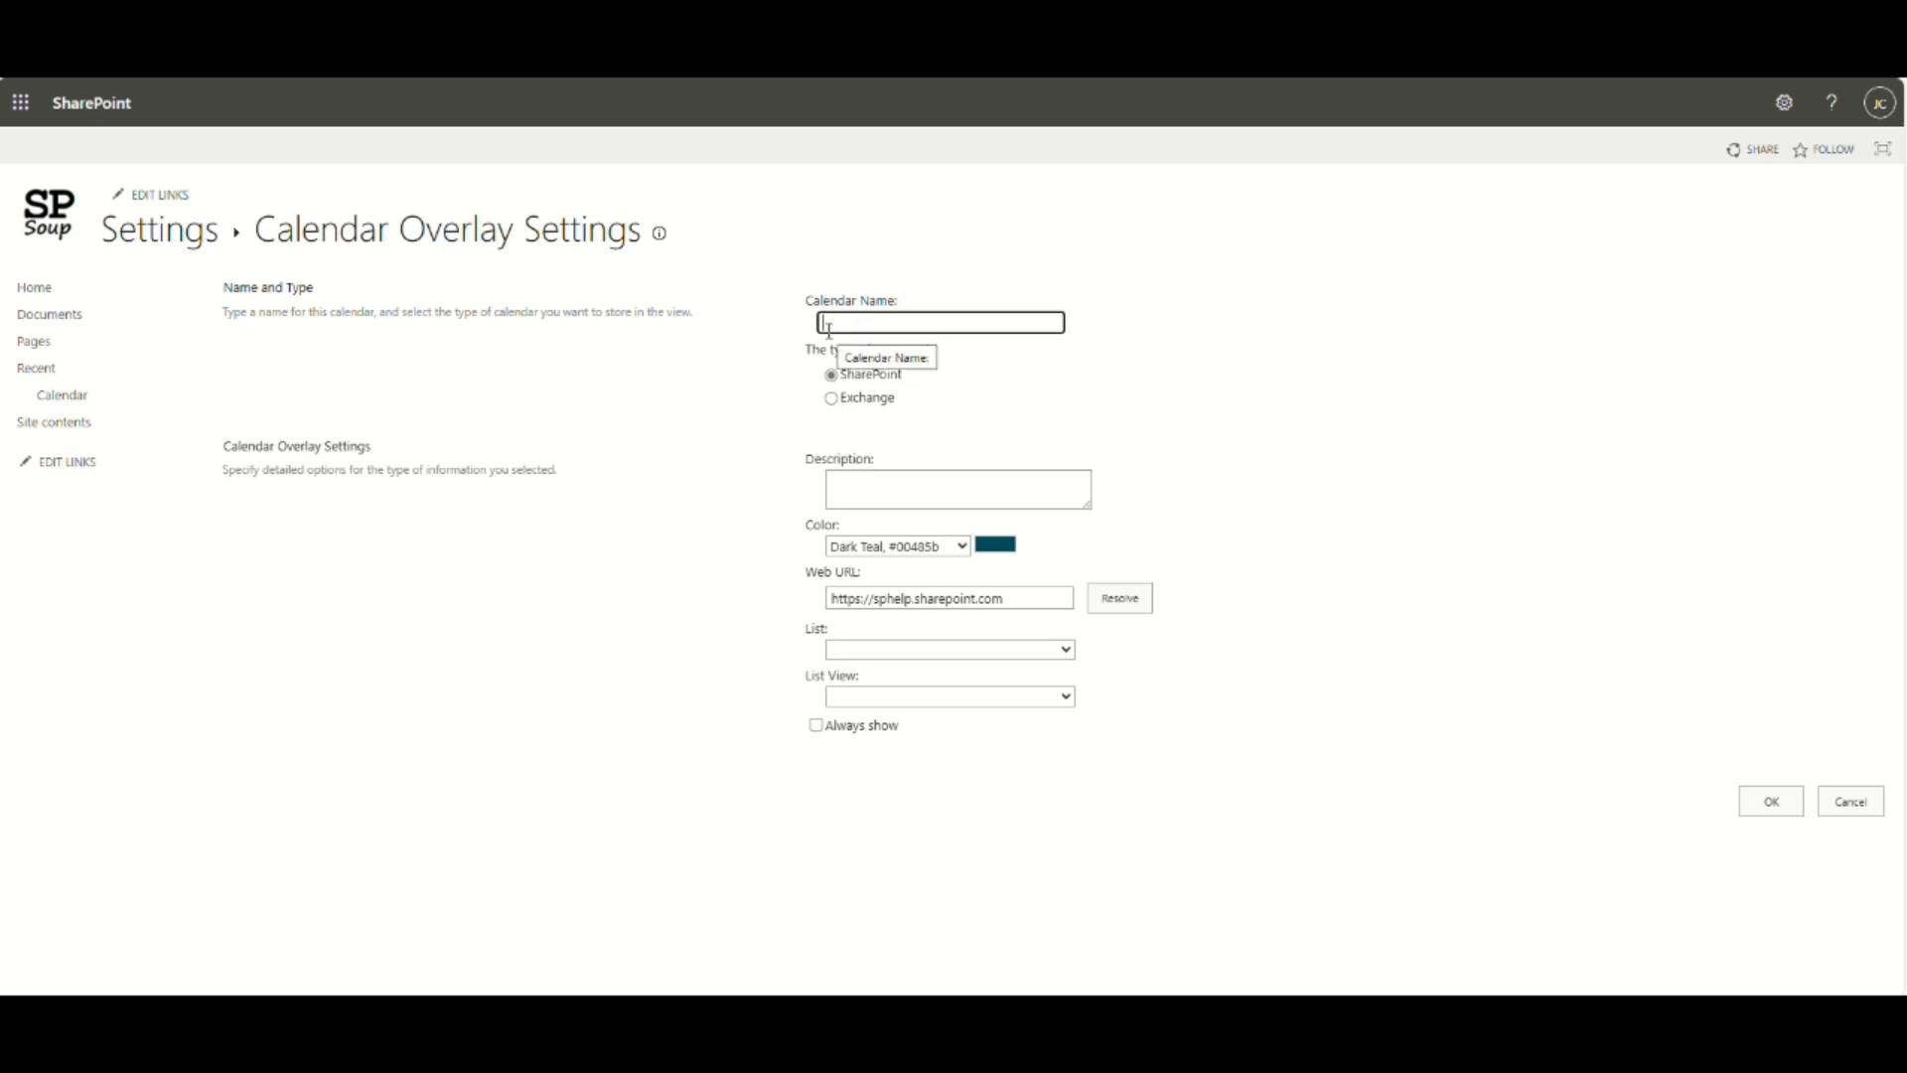
type("Holidays")
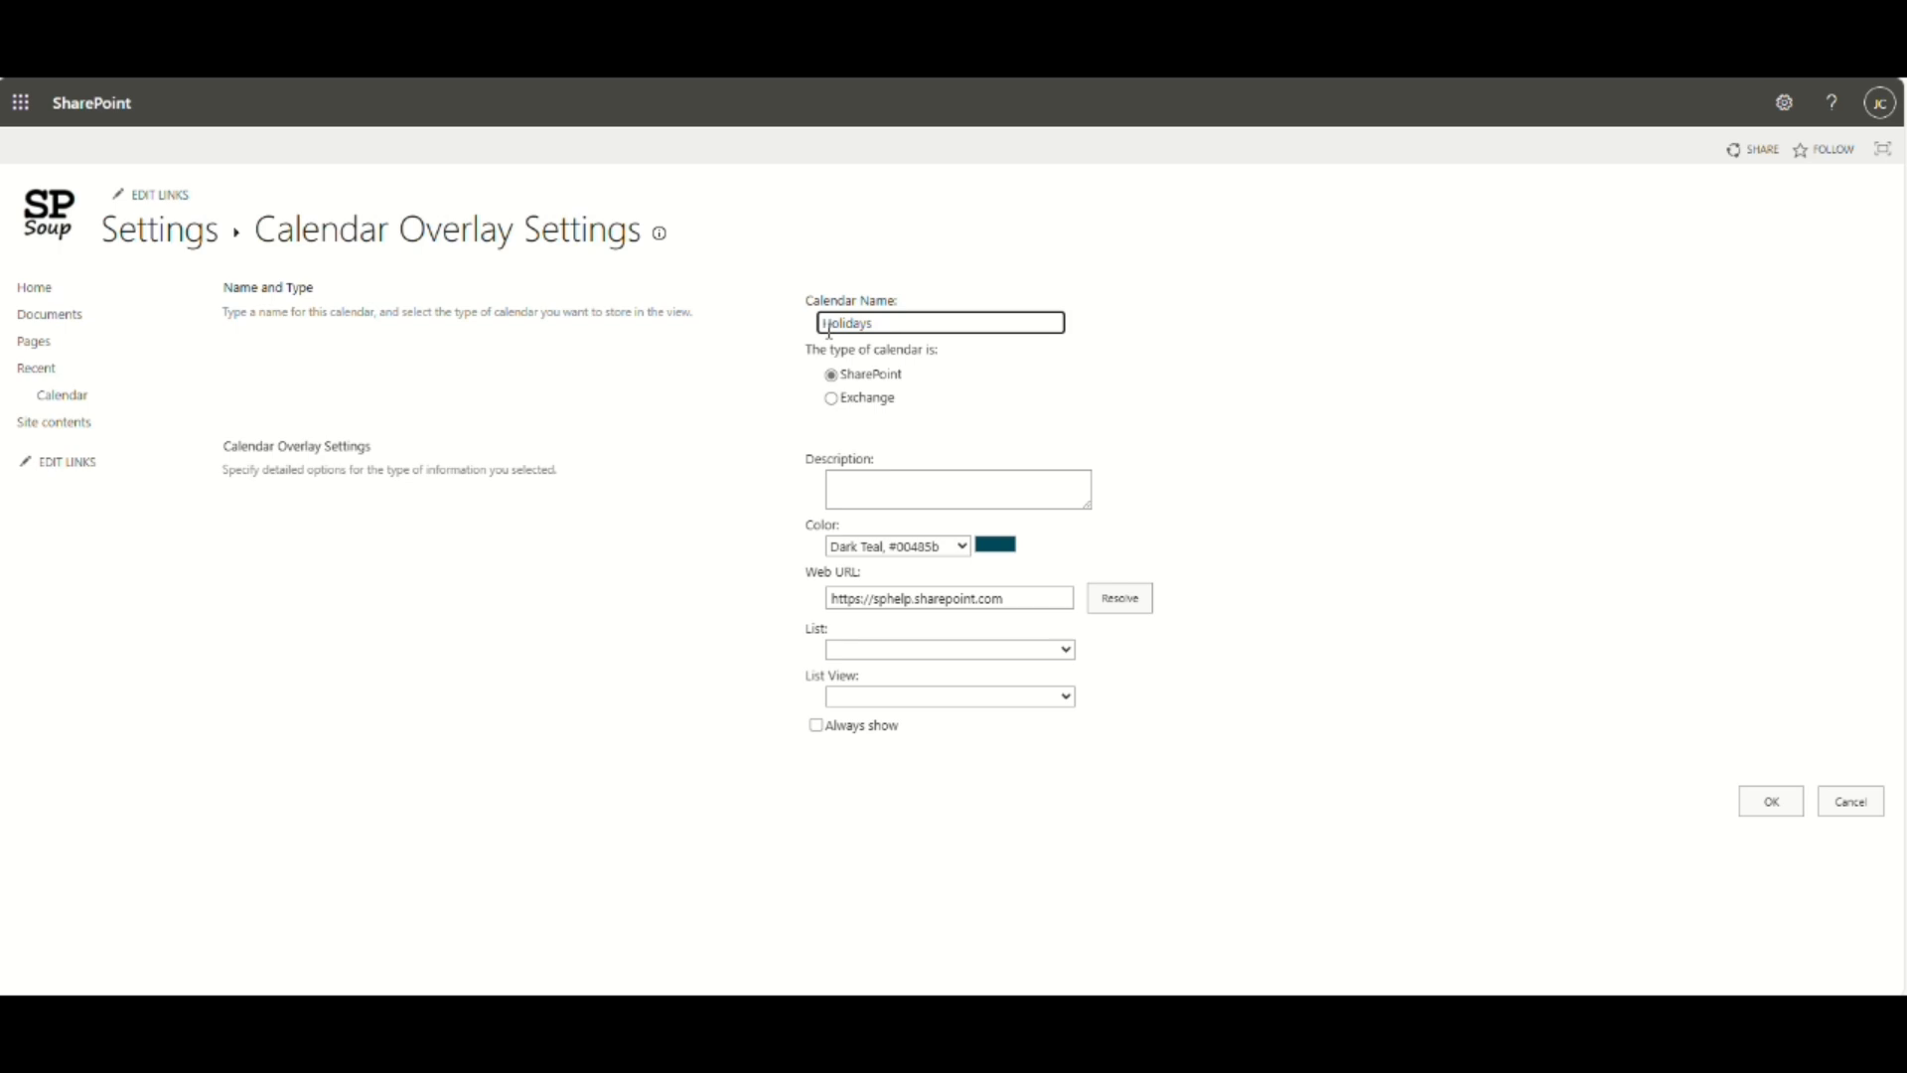
Set the Holidays overlay's color to Dark Teal, #03787c.
left_click(963, 547)
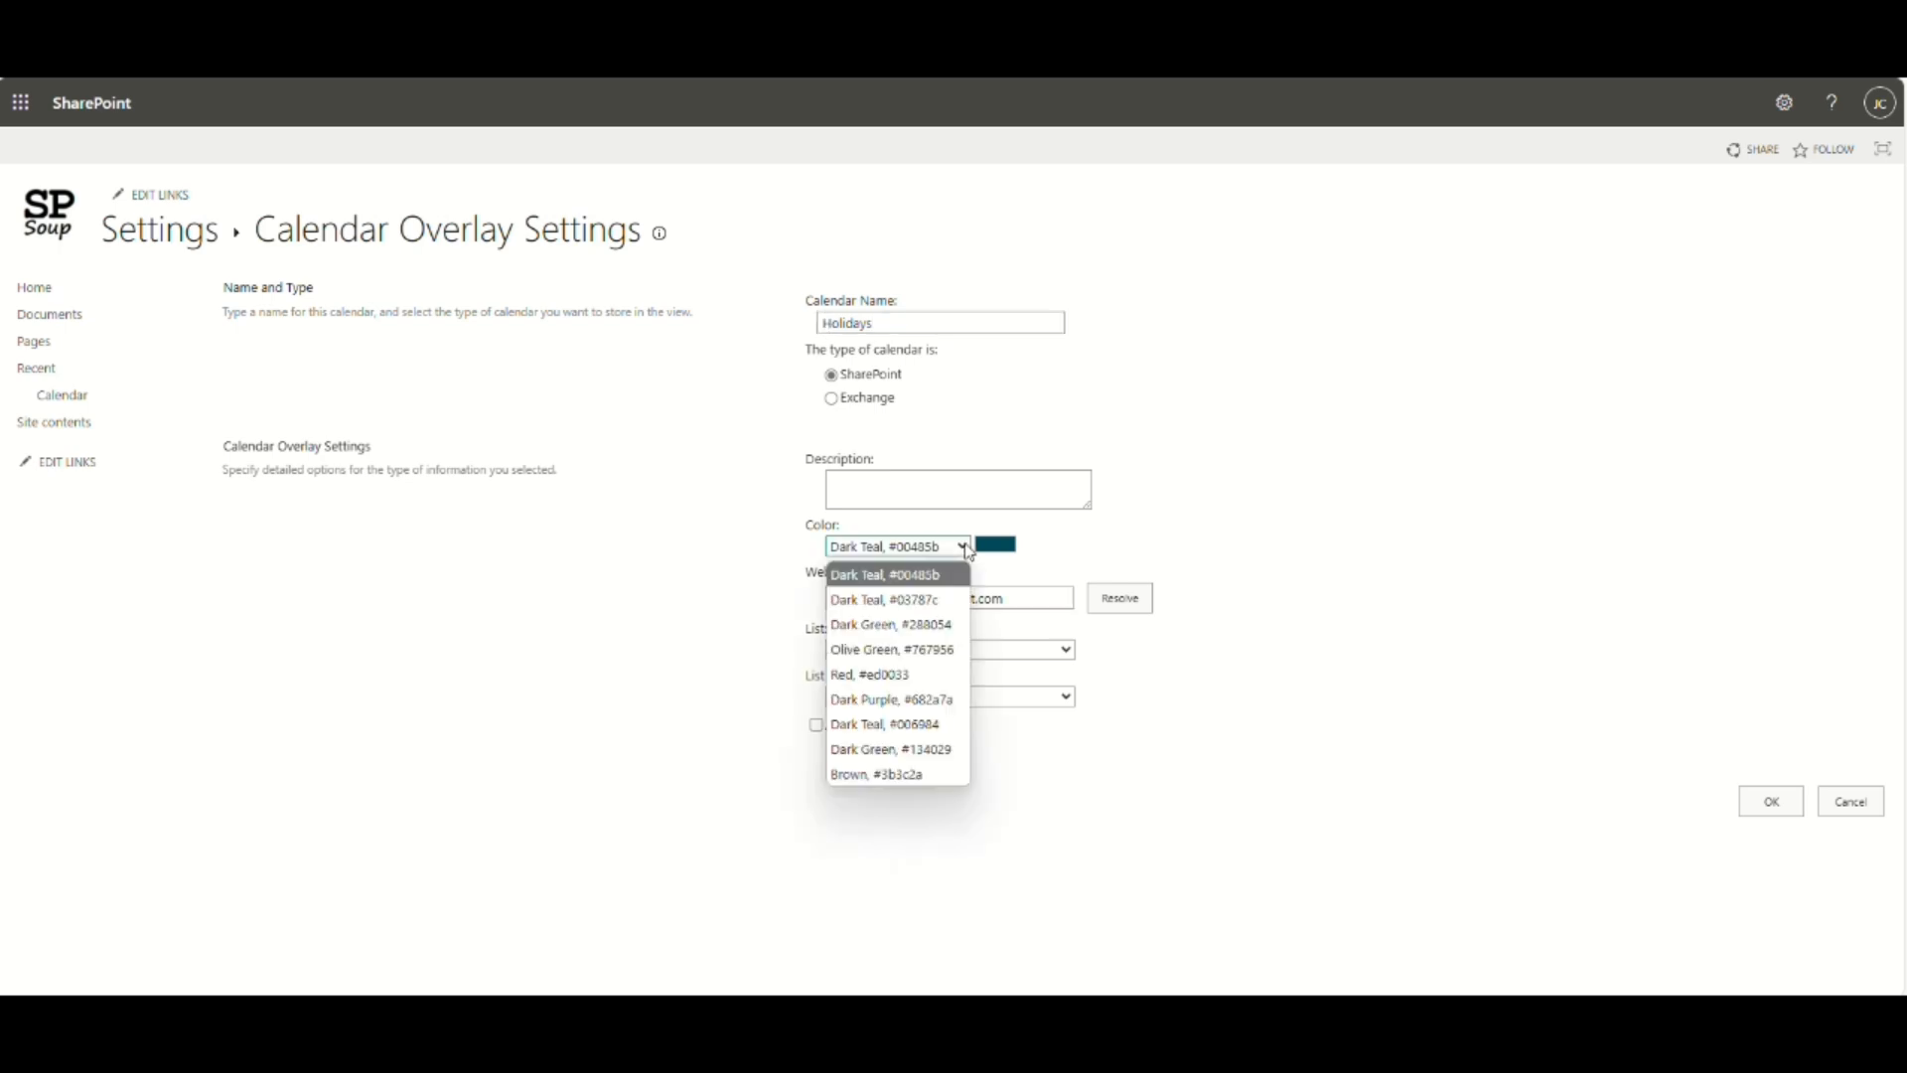
left_click(942, 598)
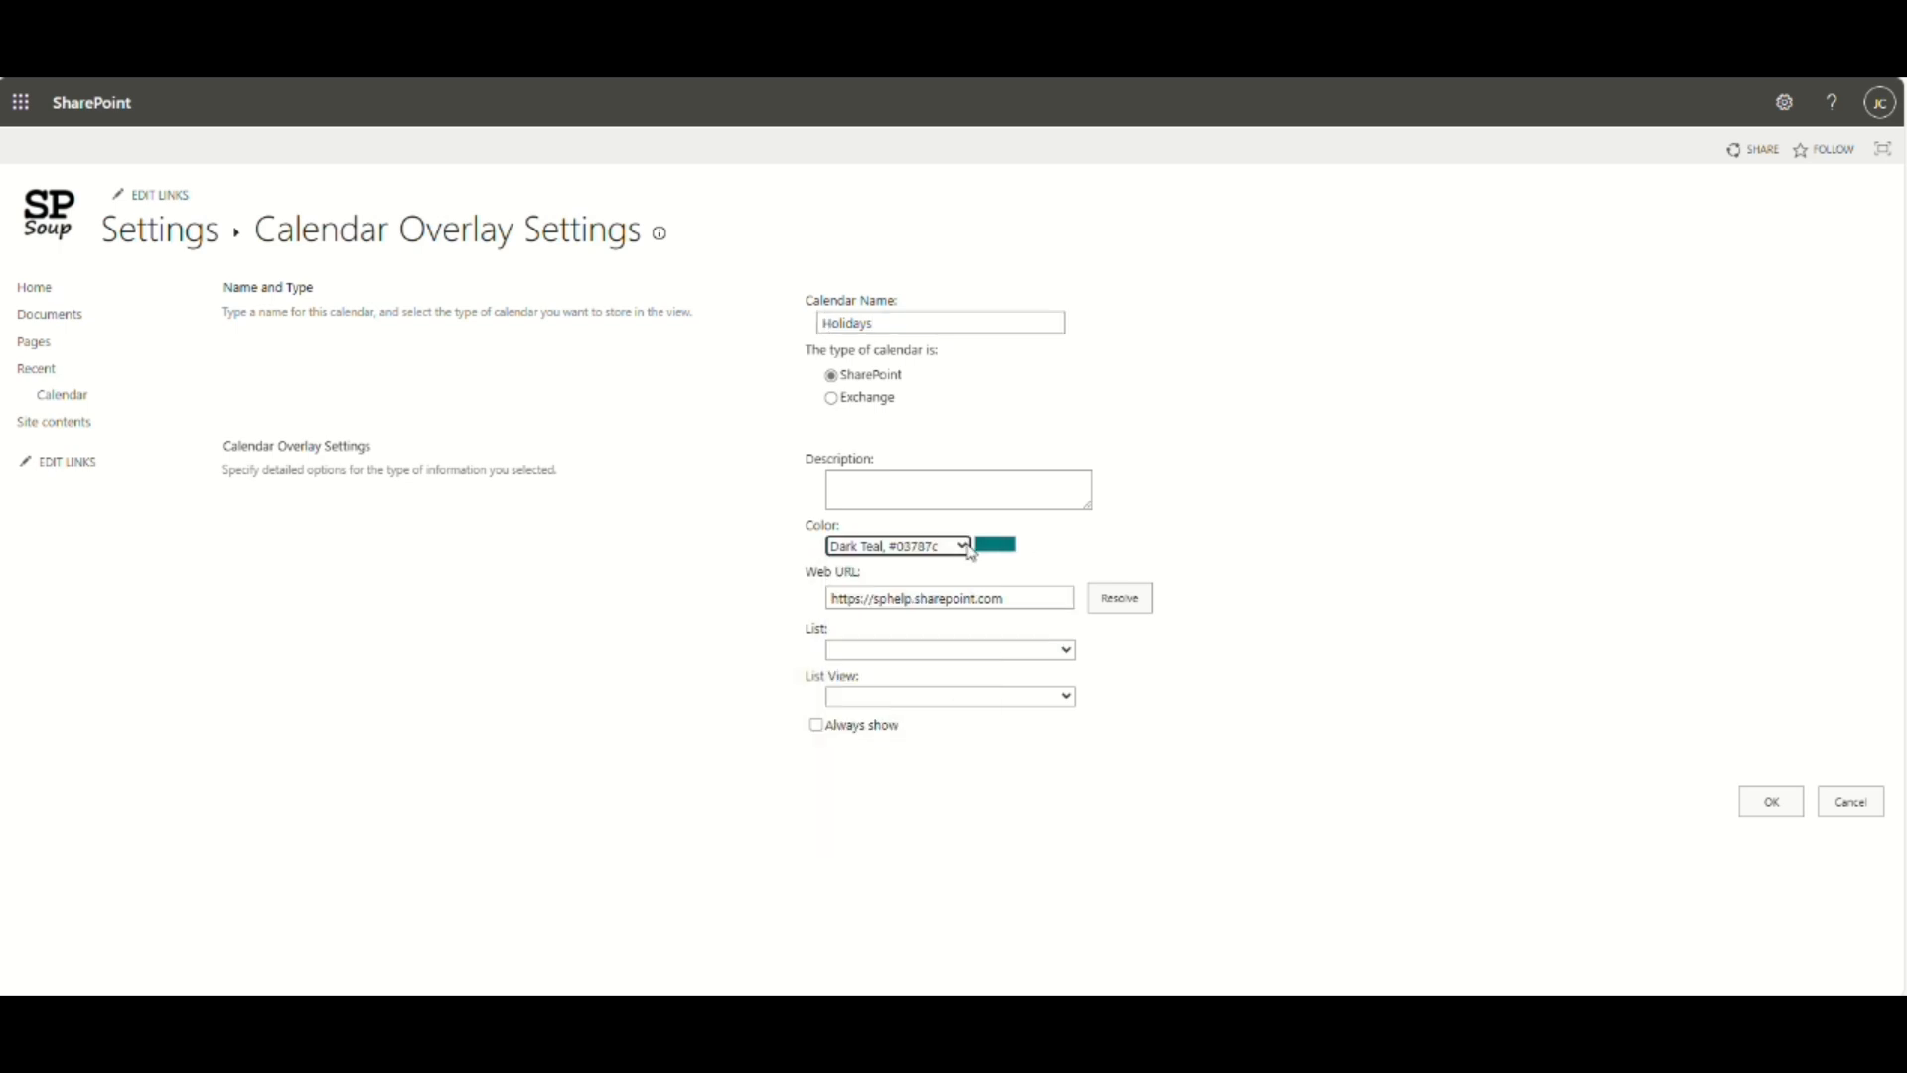
left_click(964, 548)
left_click(945, 576)
left_click(961, 548)
key("Down")
key("Return")
Resolve the web URL, link the overlay to the Calendar list's Holidays view, set it to always show, and save it.
left_click(1119, 598)
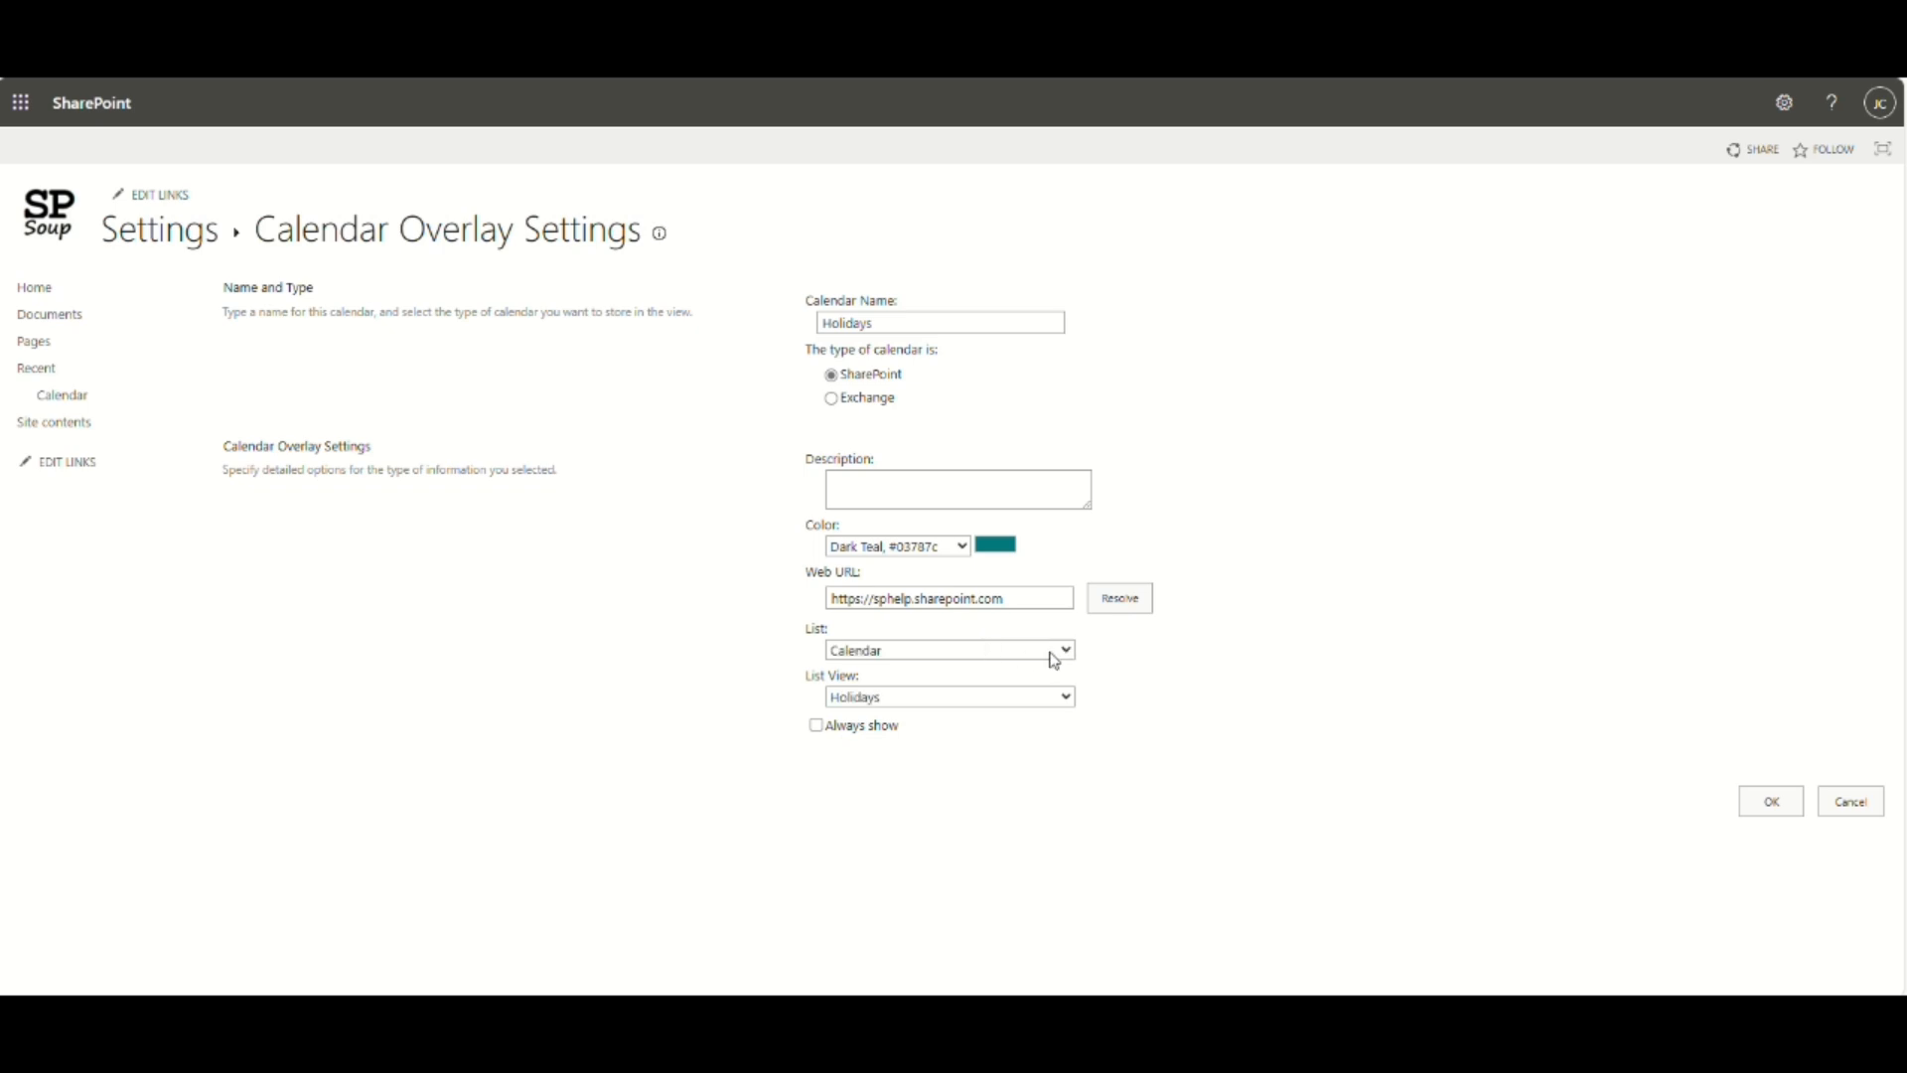
left_click(1064, 697)
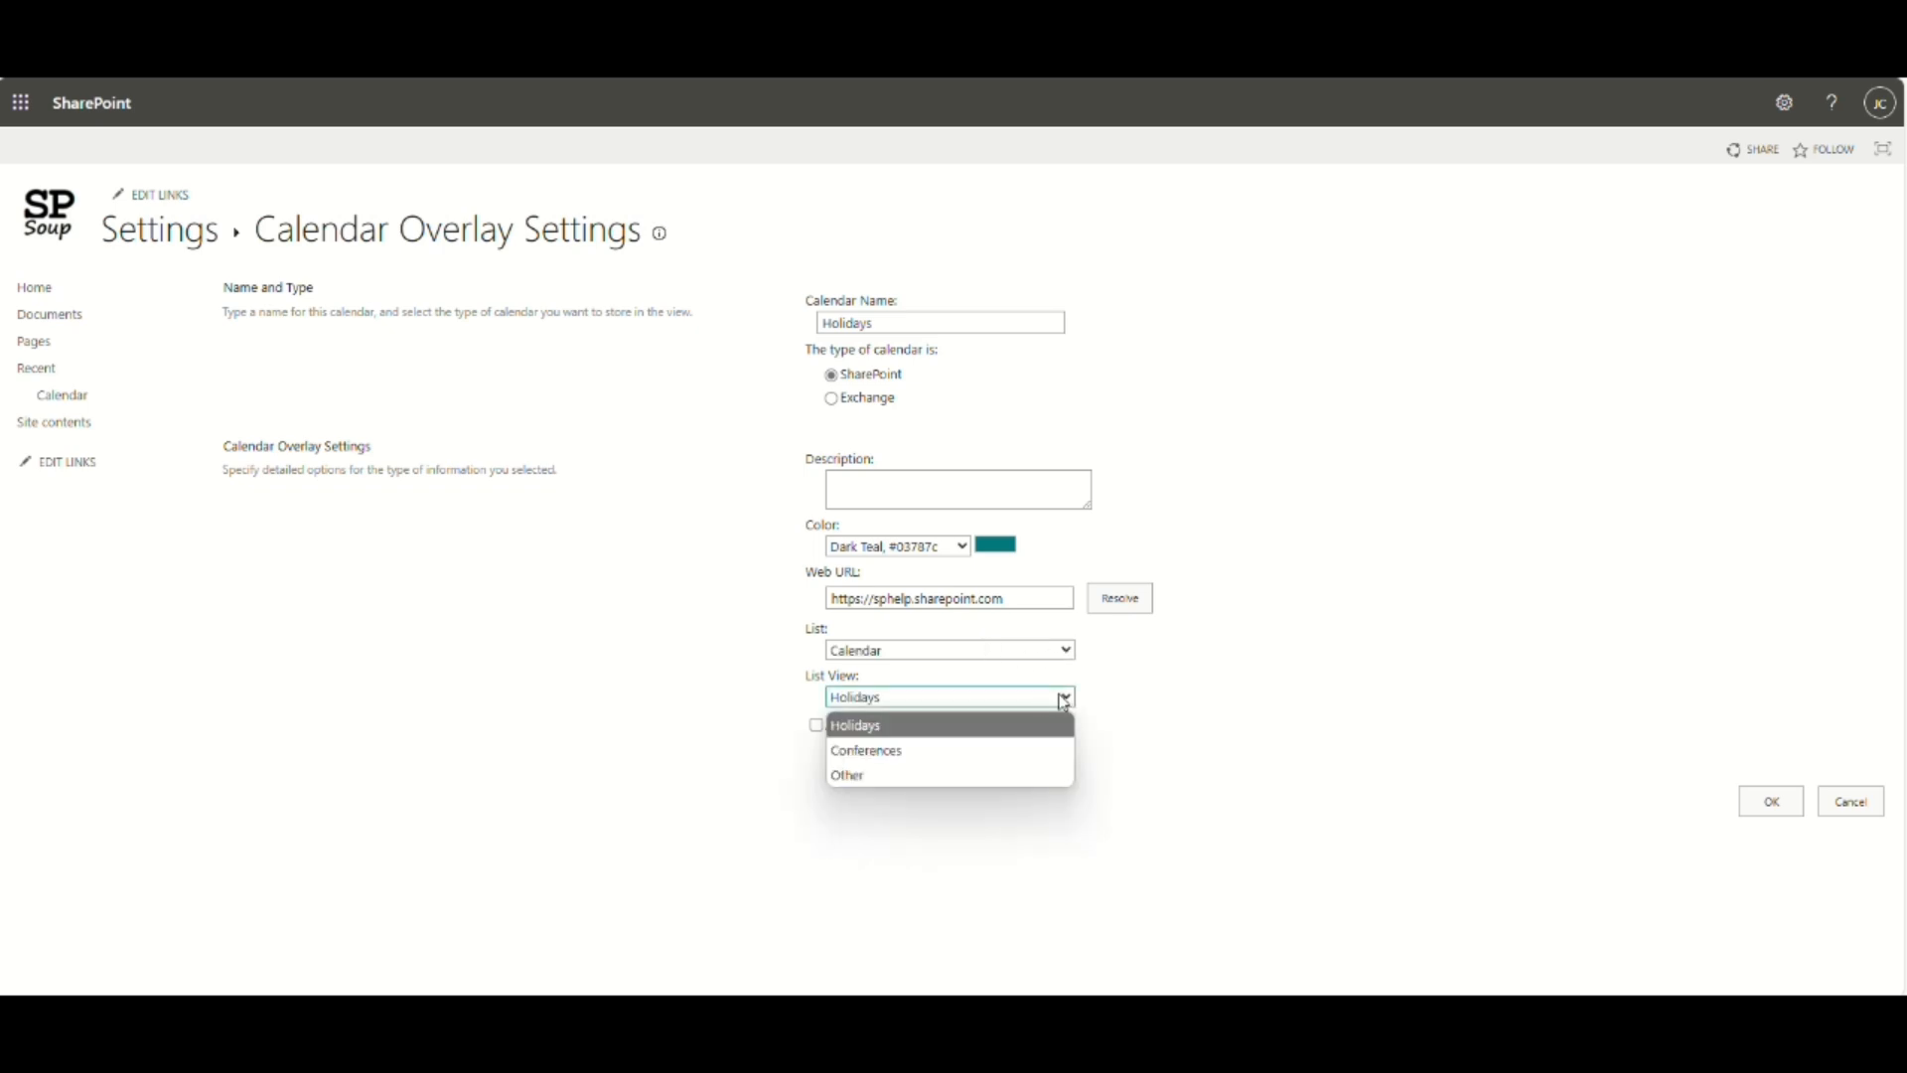
left_click(932, 735)
left_click(816, 726)
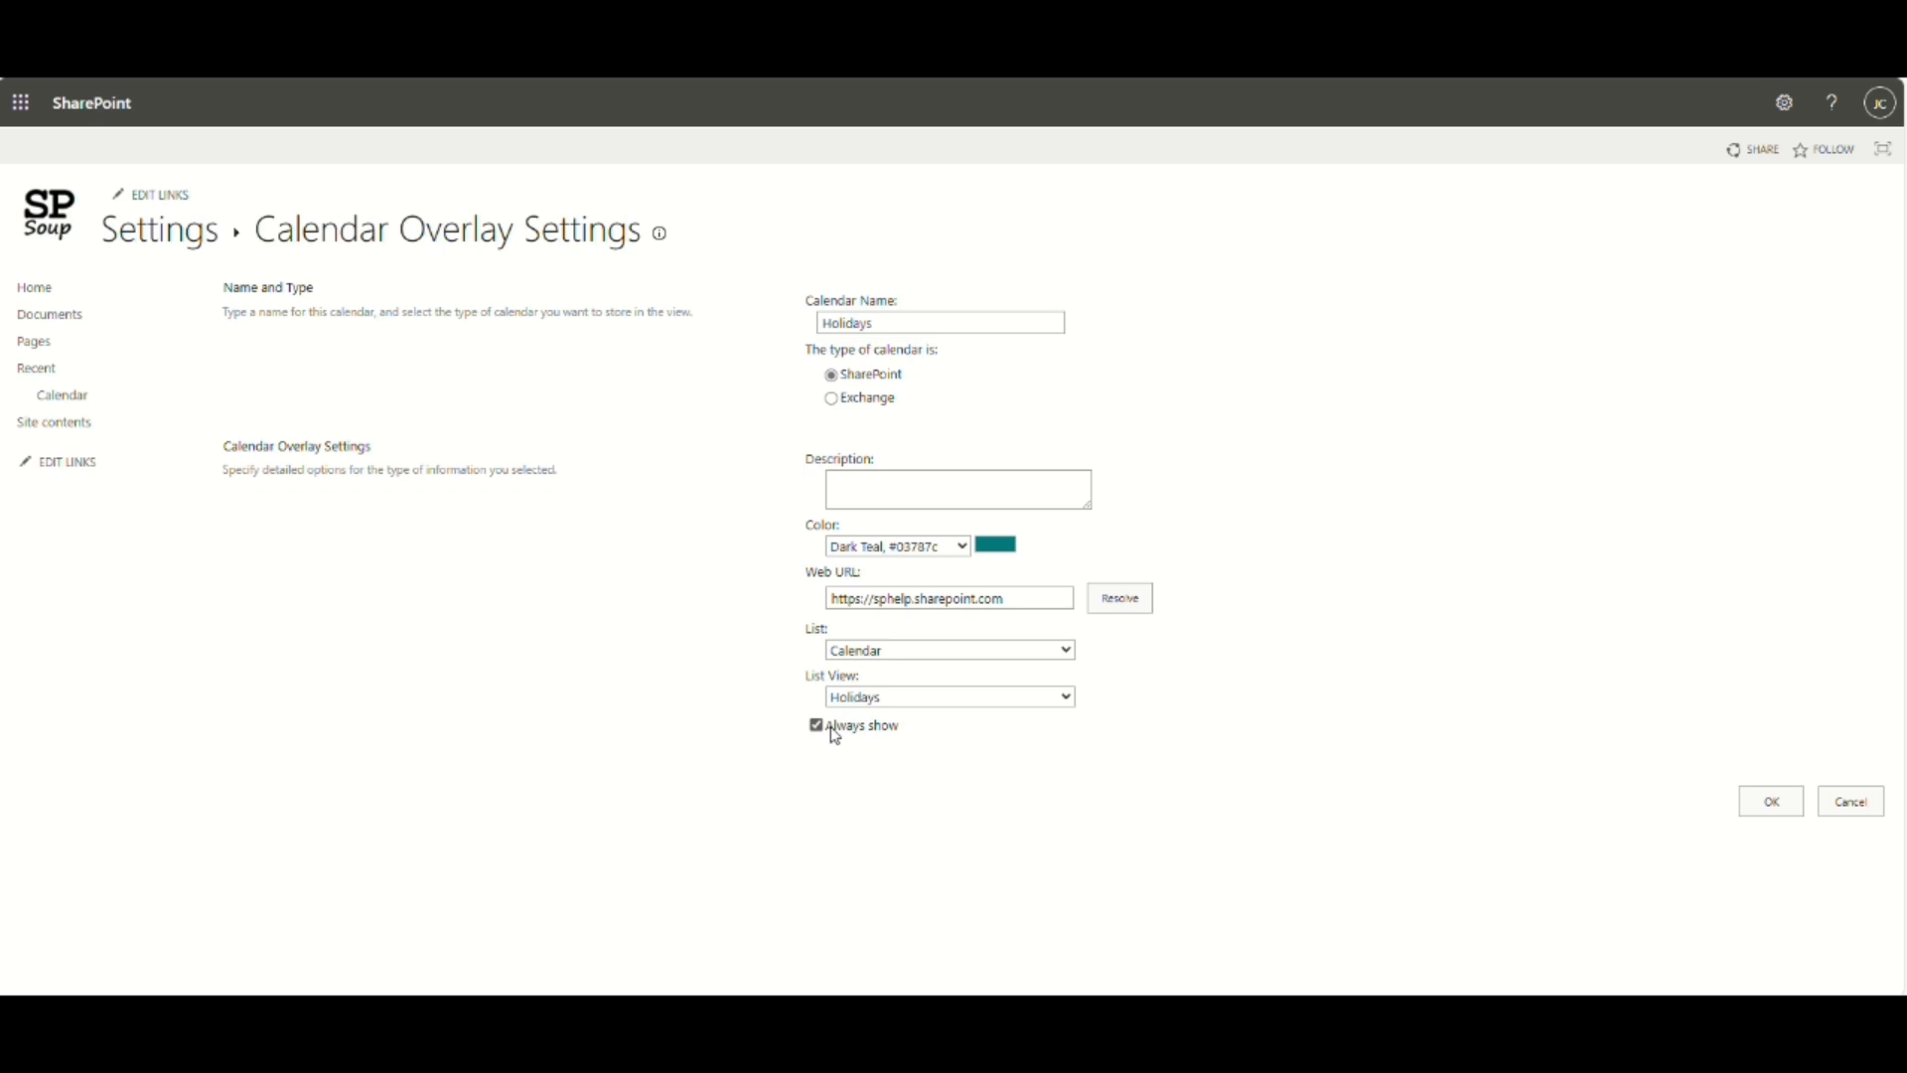
left_click(1773, 804)
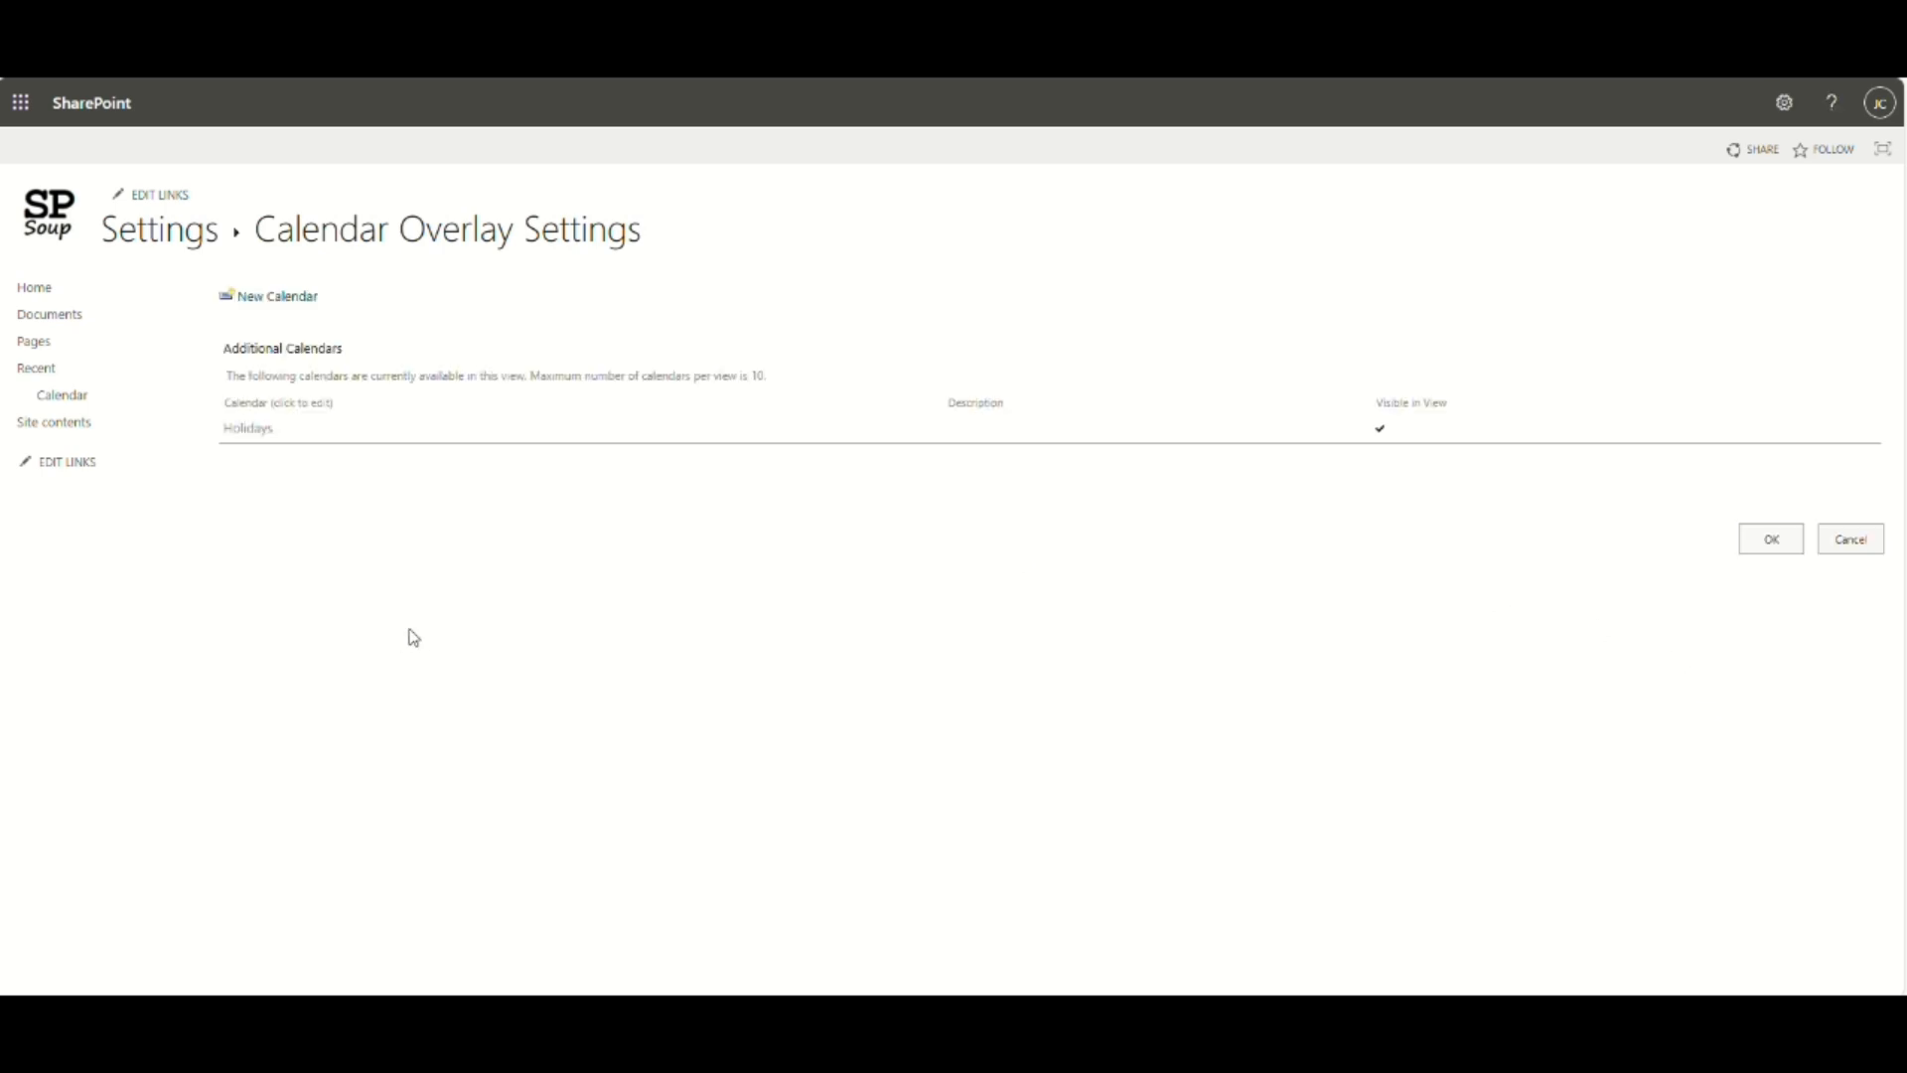
Start another overlay calendar named Conferences and set its color to Olive Green, #767956.
left_click(293, 303)
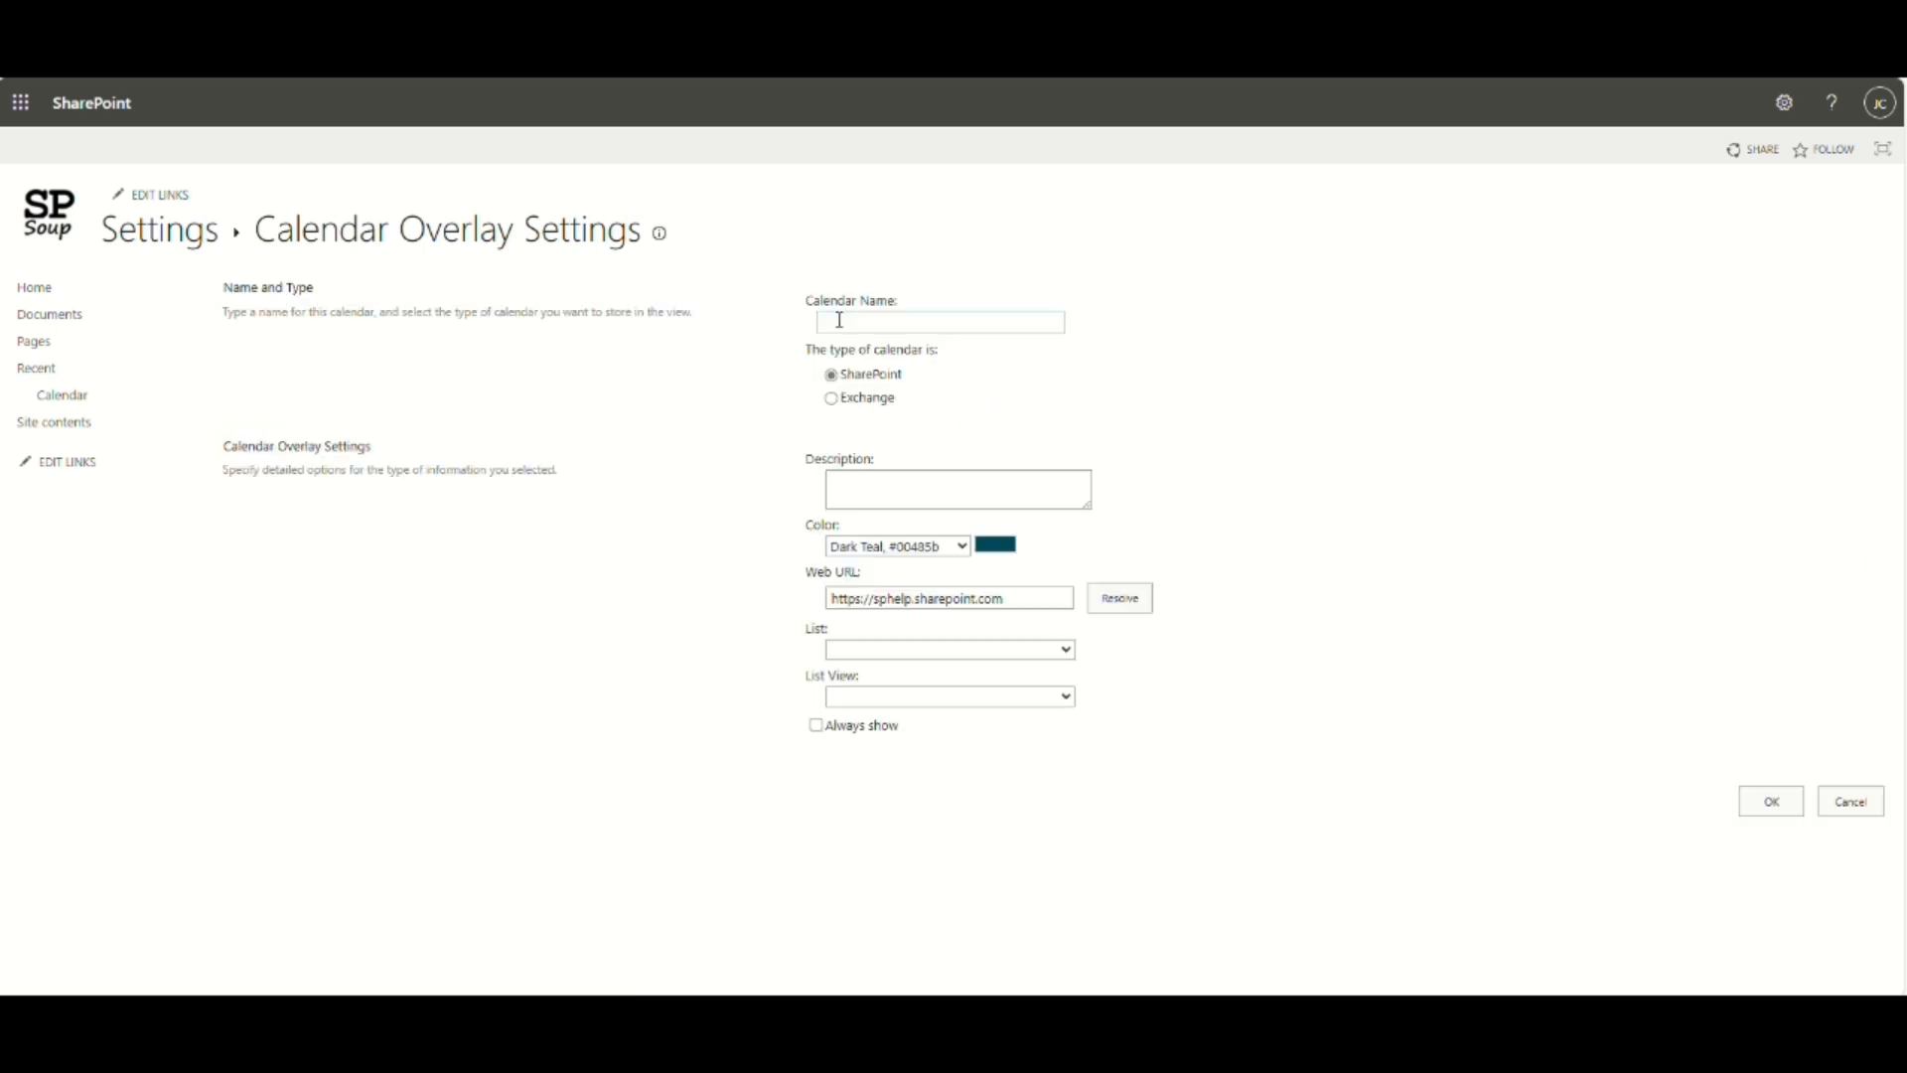
left_click(857, 323)
type("Conferences")
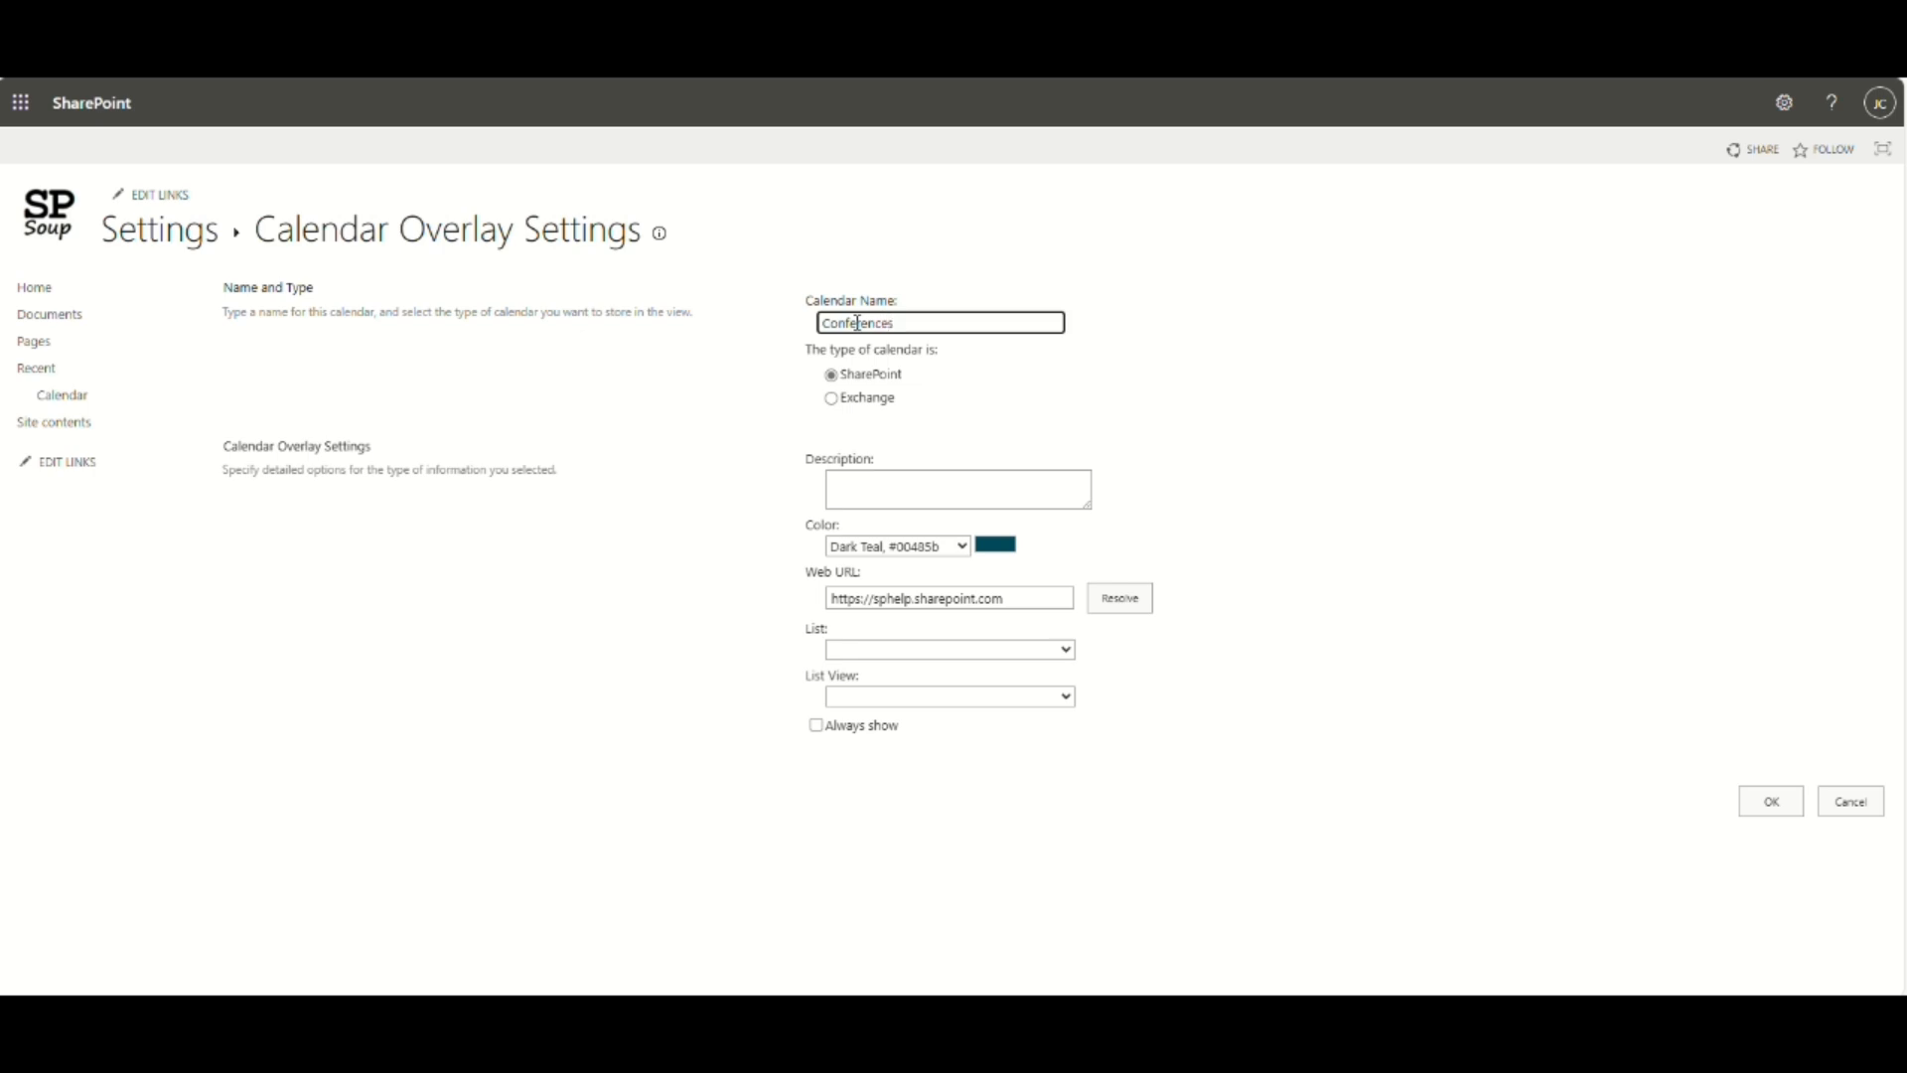
left_click(963, 547)
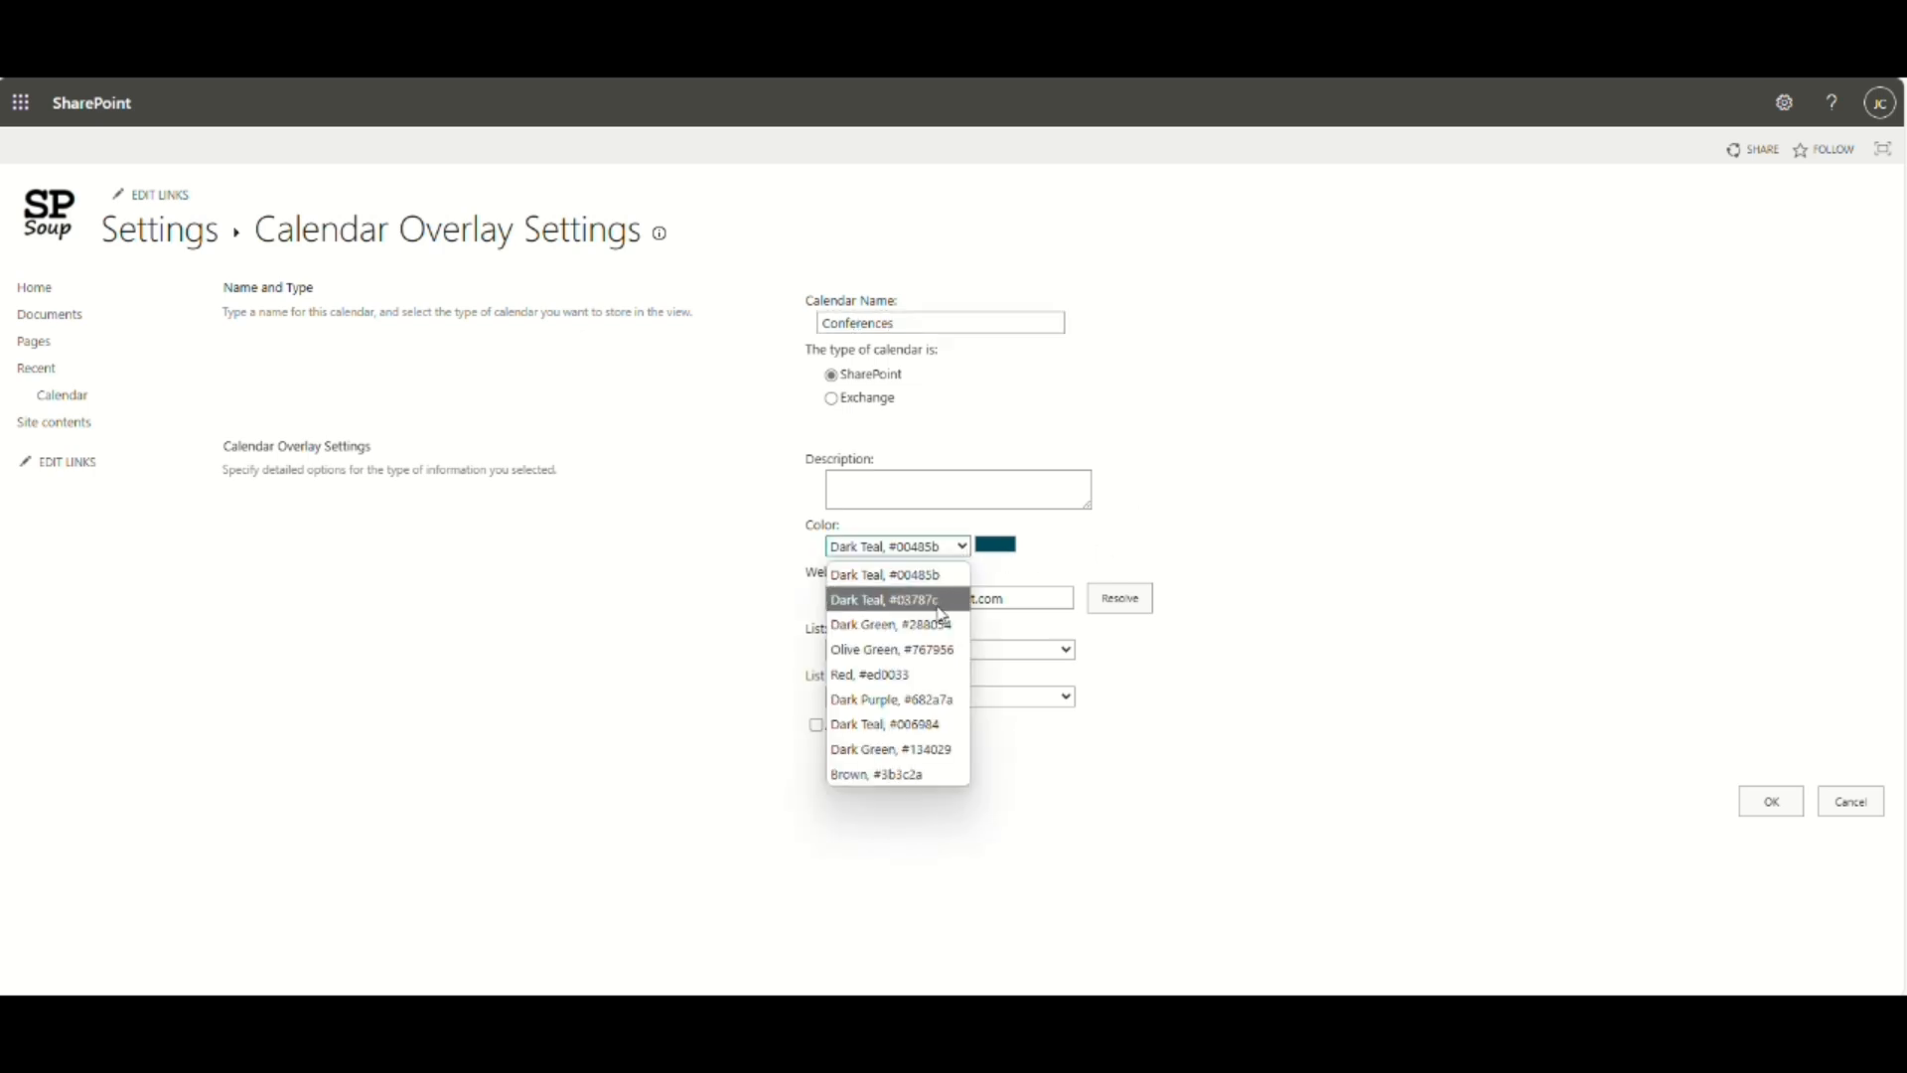
left_click(942, 621)
left_click(956, 547)
left_click(942, 645)
Resolve the web URL, link the overlay to the Calendar list's Conferences view, set it to always show, and save it.
left_click(1116, 603)
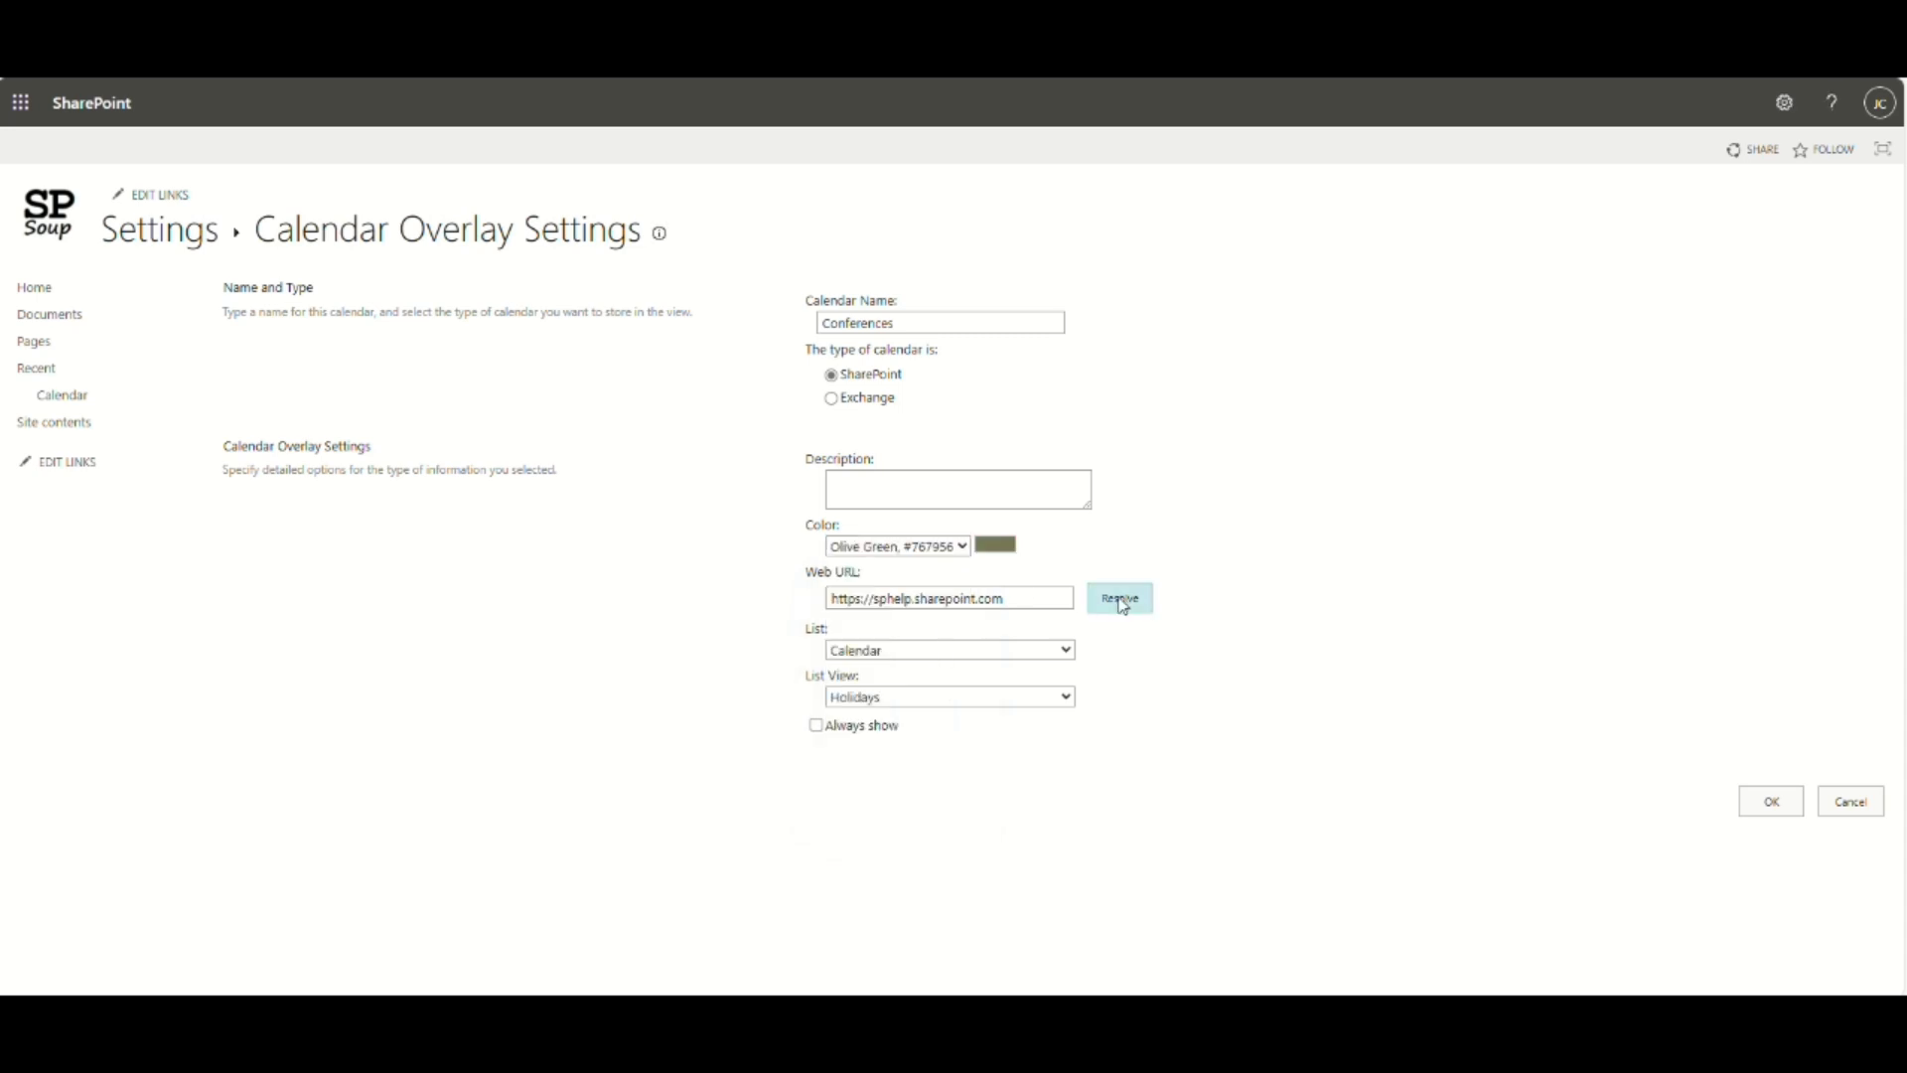
left_click(979, 706)
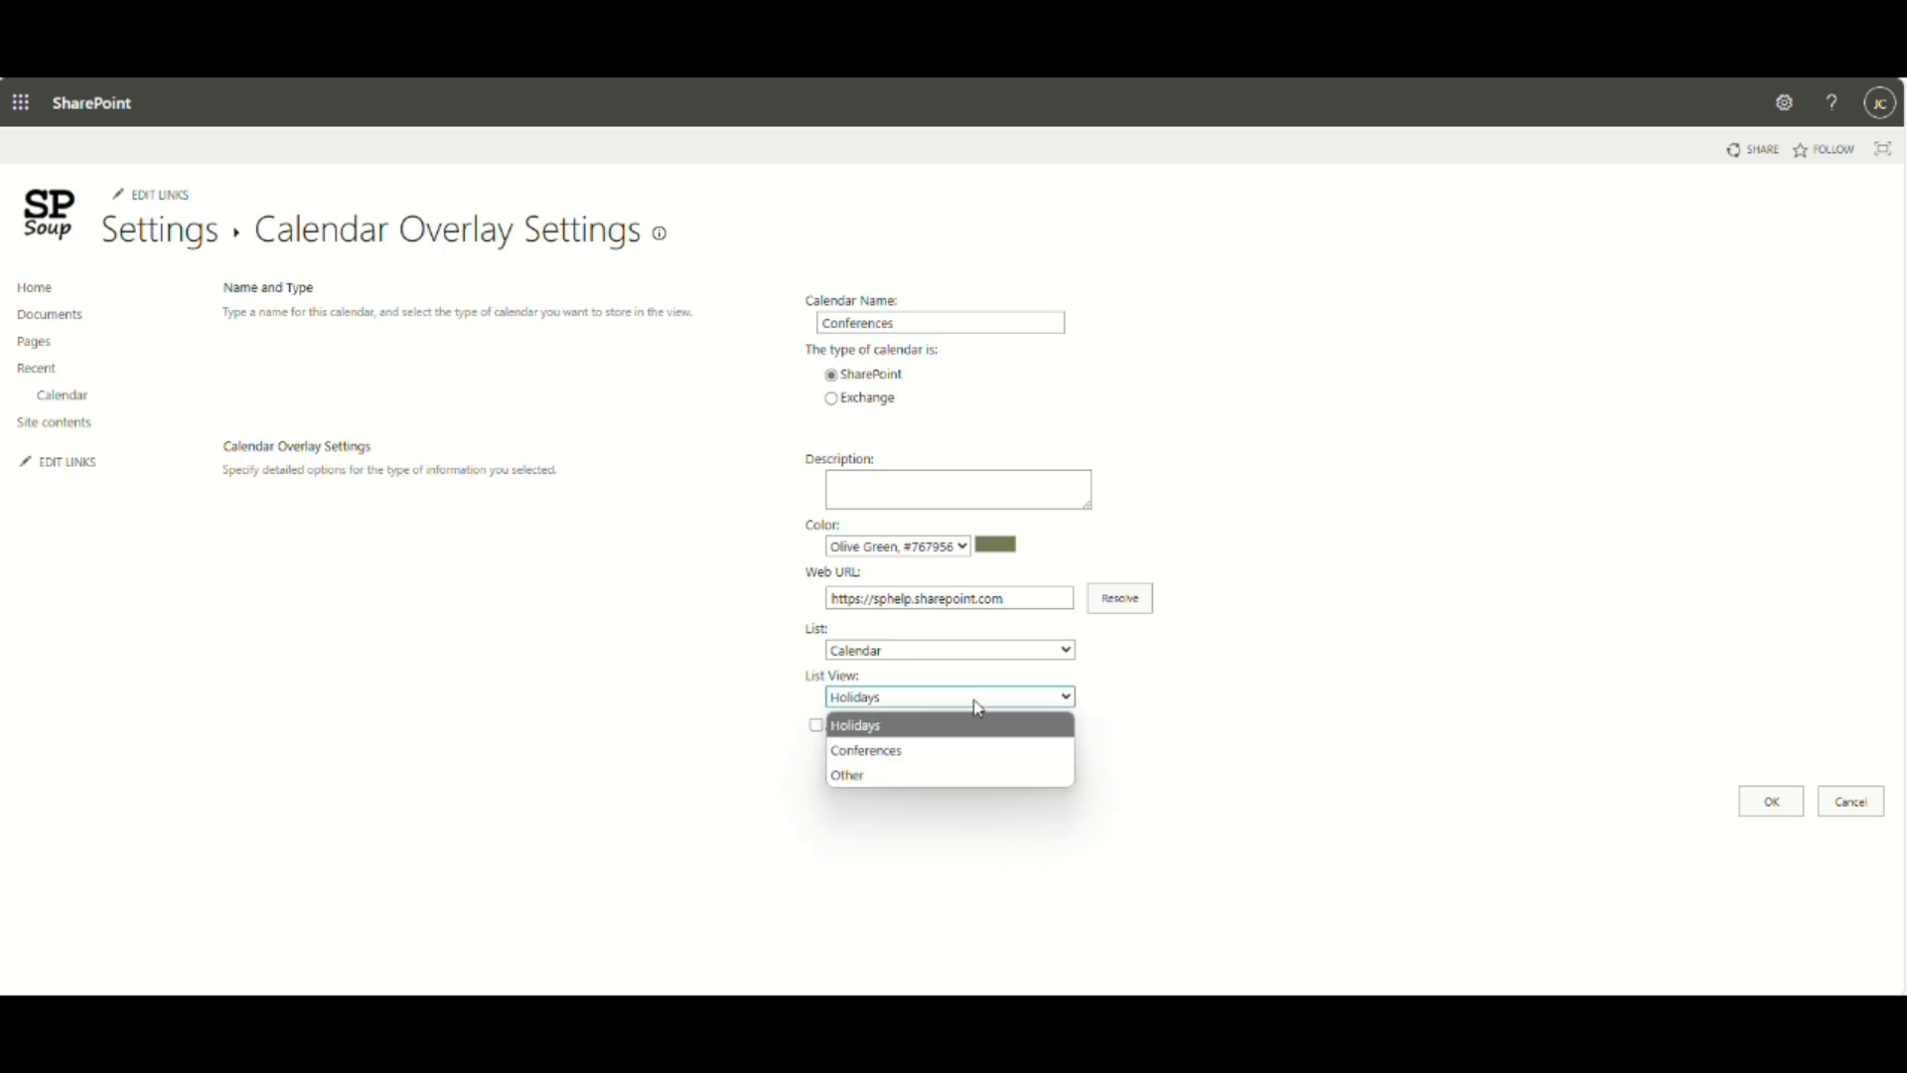
left_click(949, 750)
left_click(1110, 734)
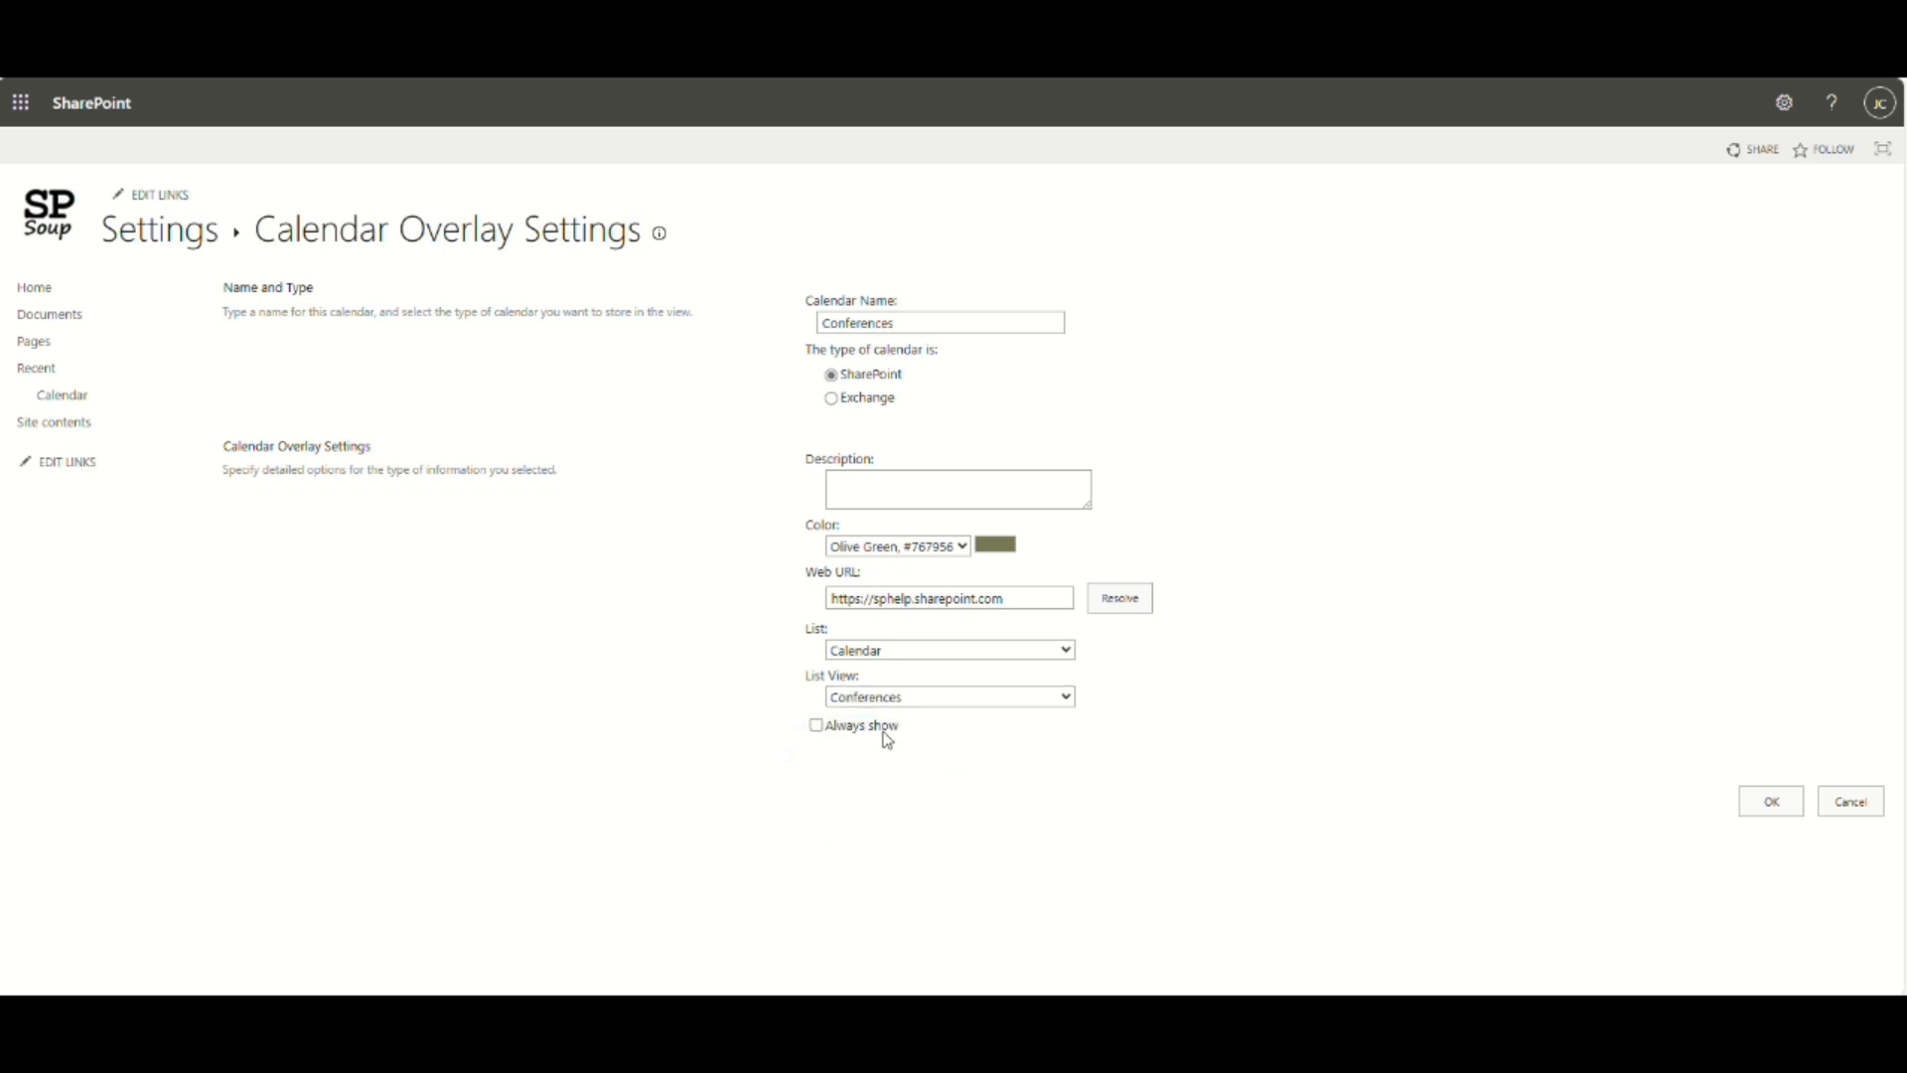
left_click(816, 726)
left_click(1773, 803)
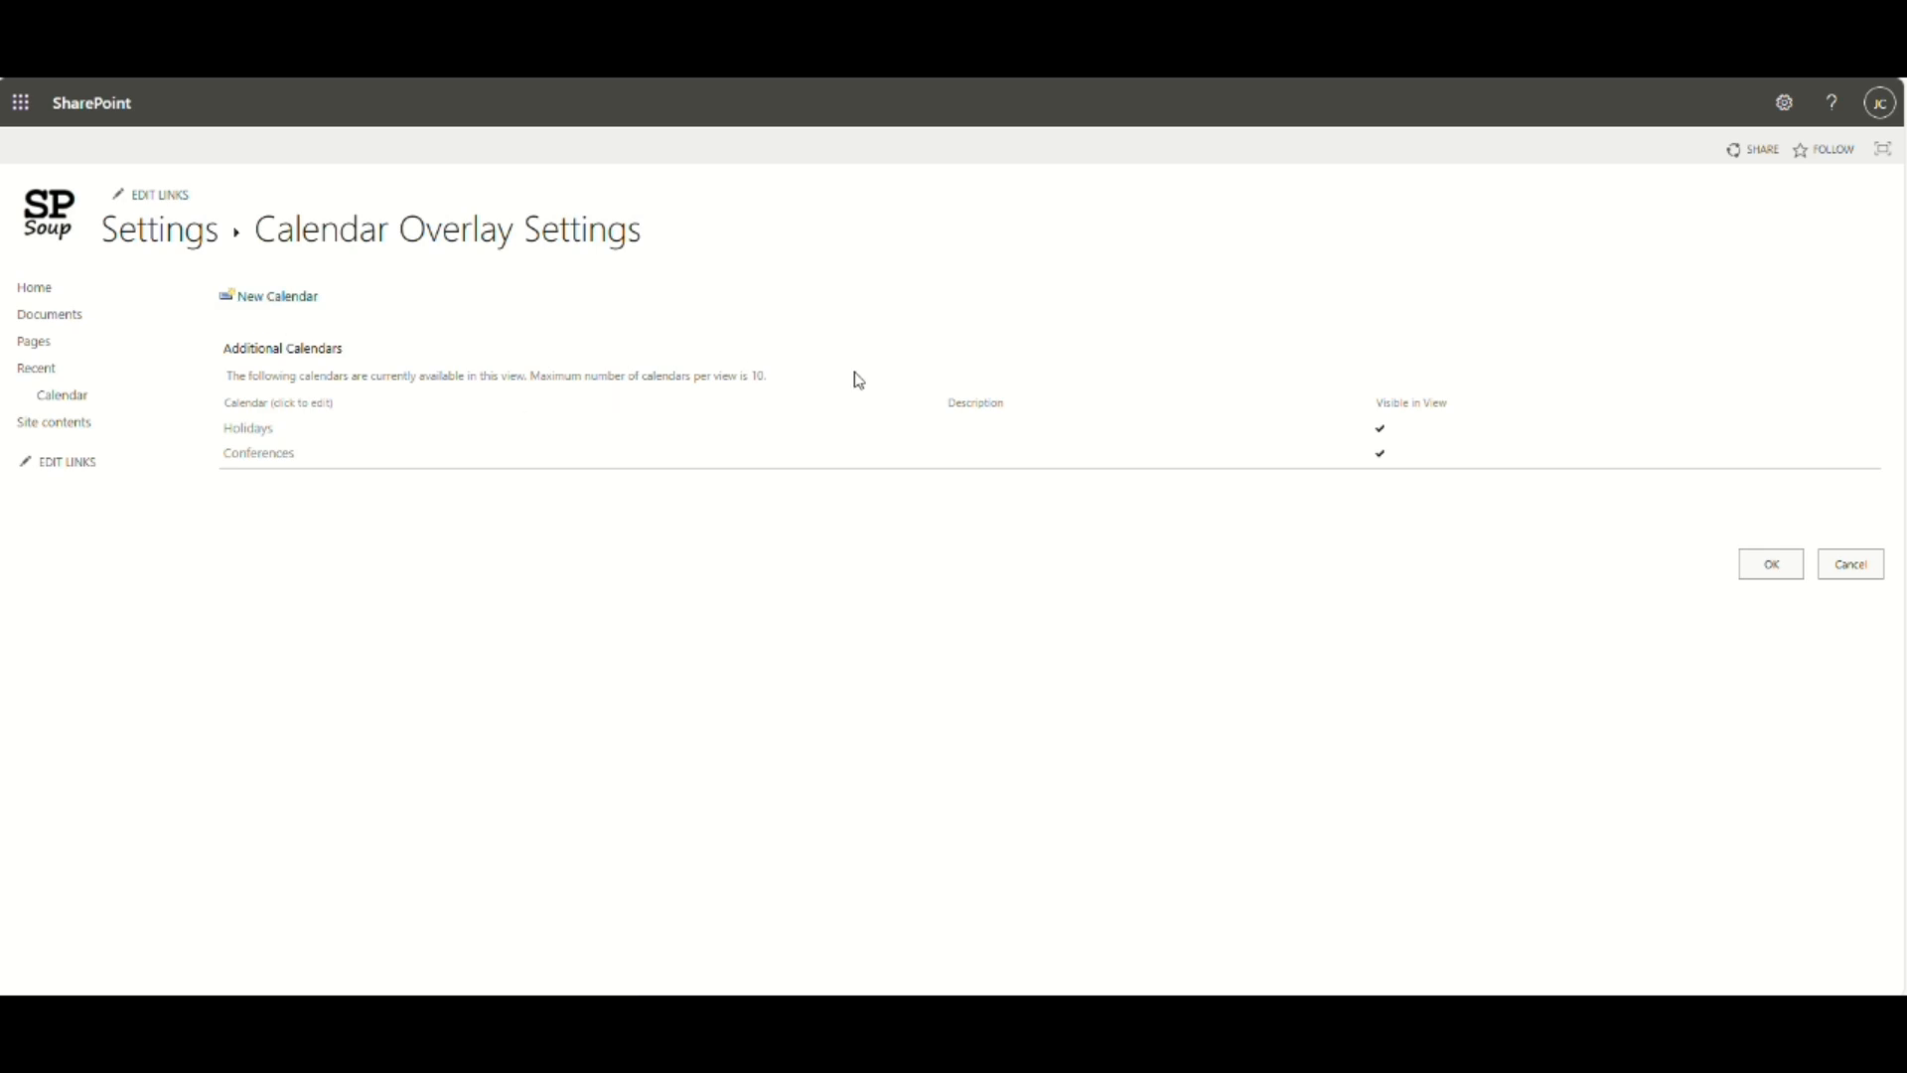
Start a third overlay calendar named Other and set its color to Dark Purple, #682a7a.
left_click(283, 298)
left_click(889, 323)
type("Other")
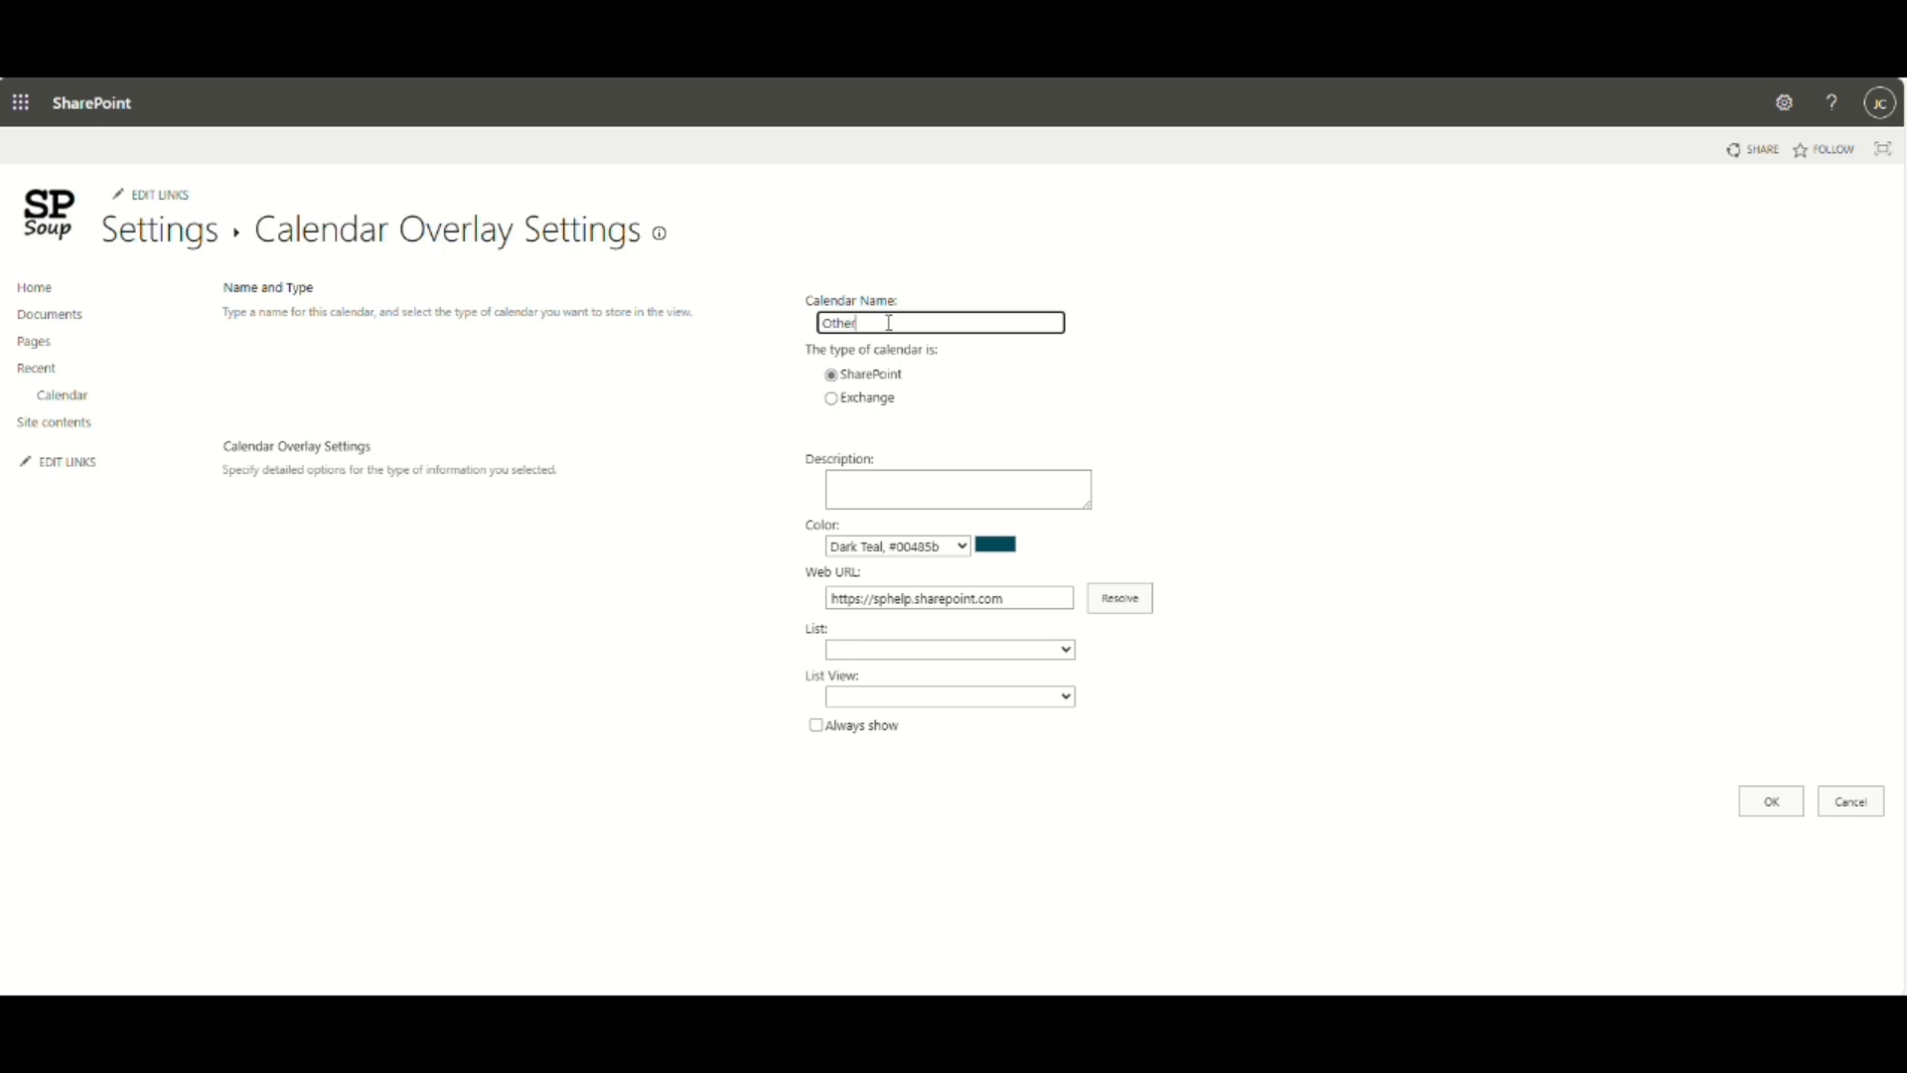
left_click(899, 546)
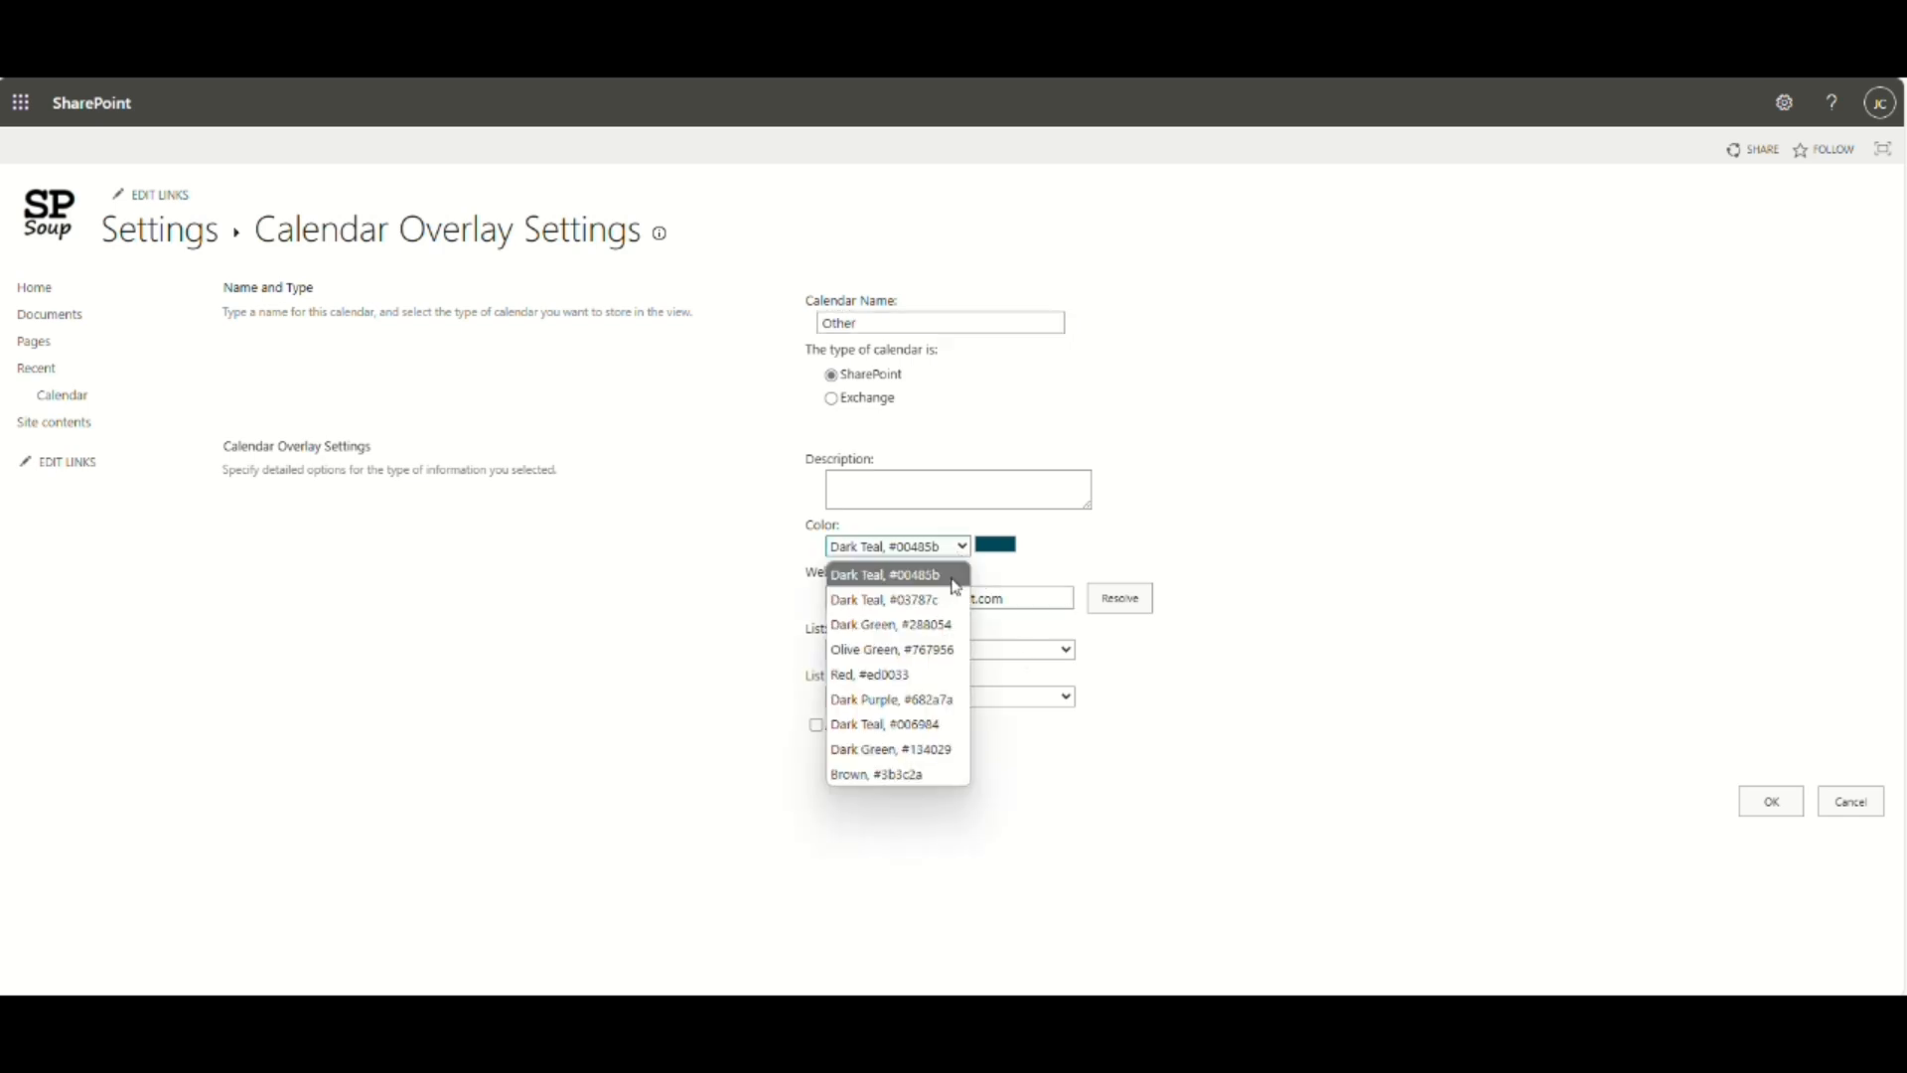
left_click(922, 700)
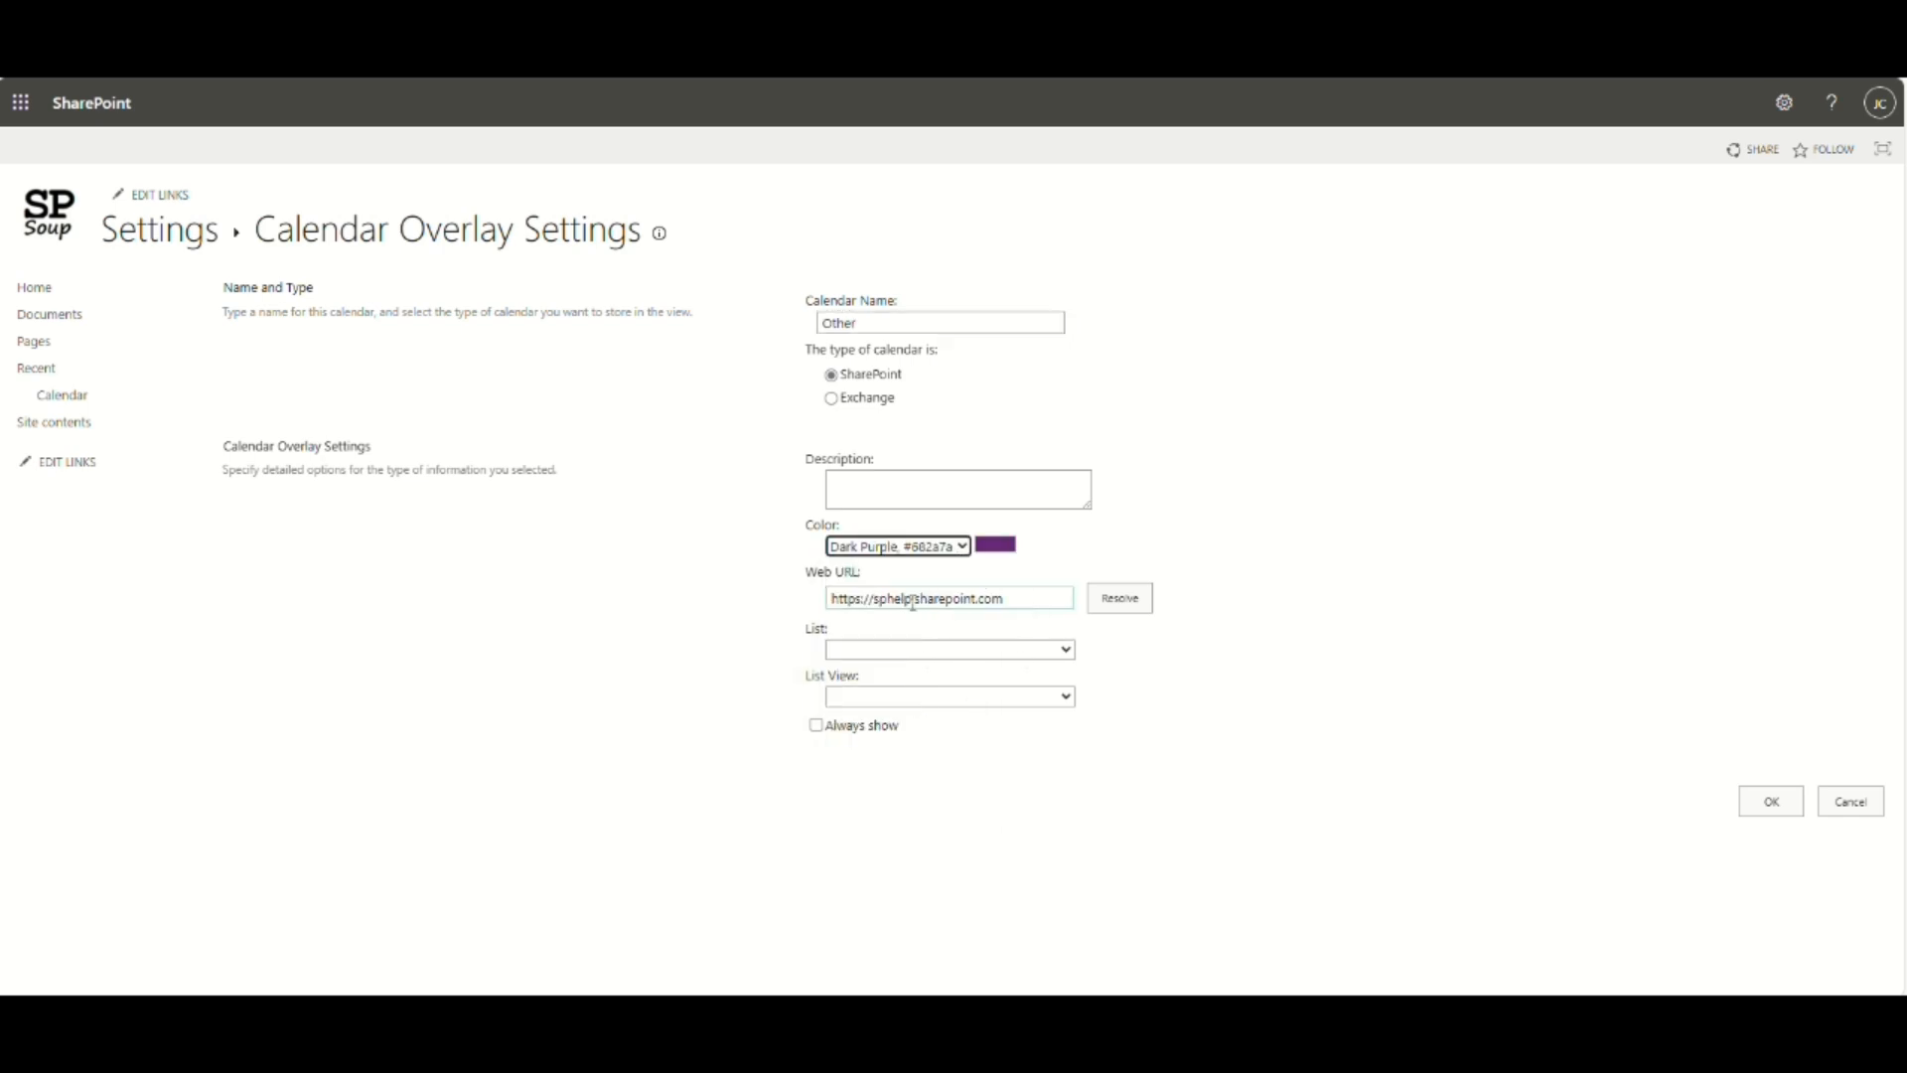
Resolve the web URL, link the overlay to the Calendar list's Other view, set it to always show, and save it.
left_click(1128, 608)
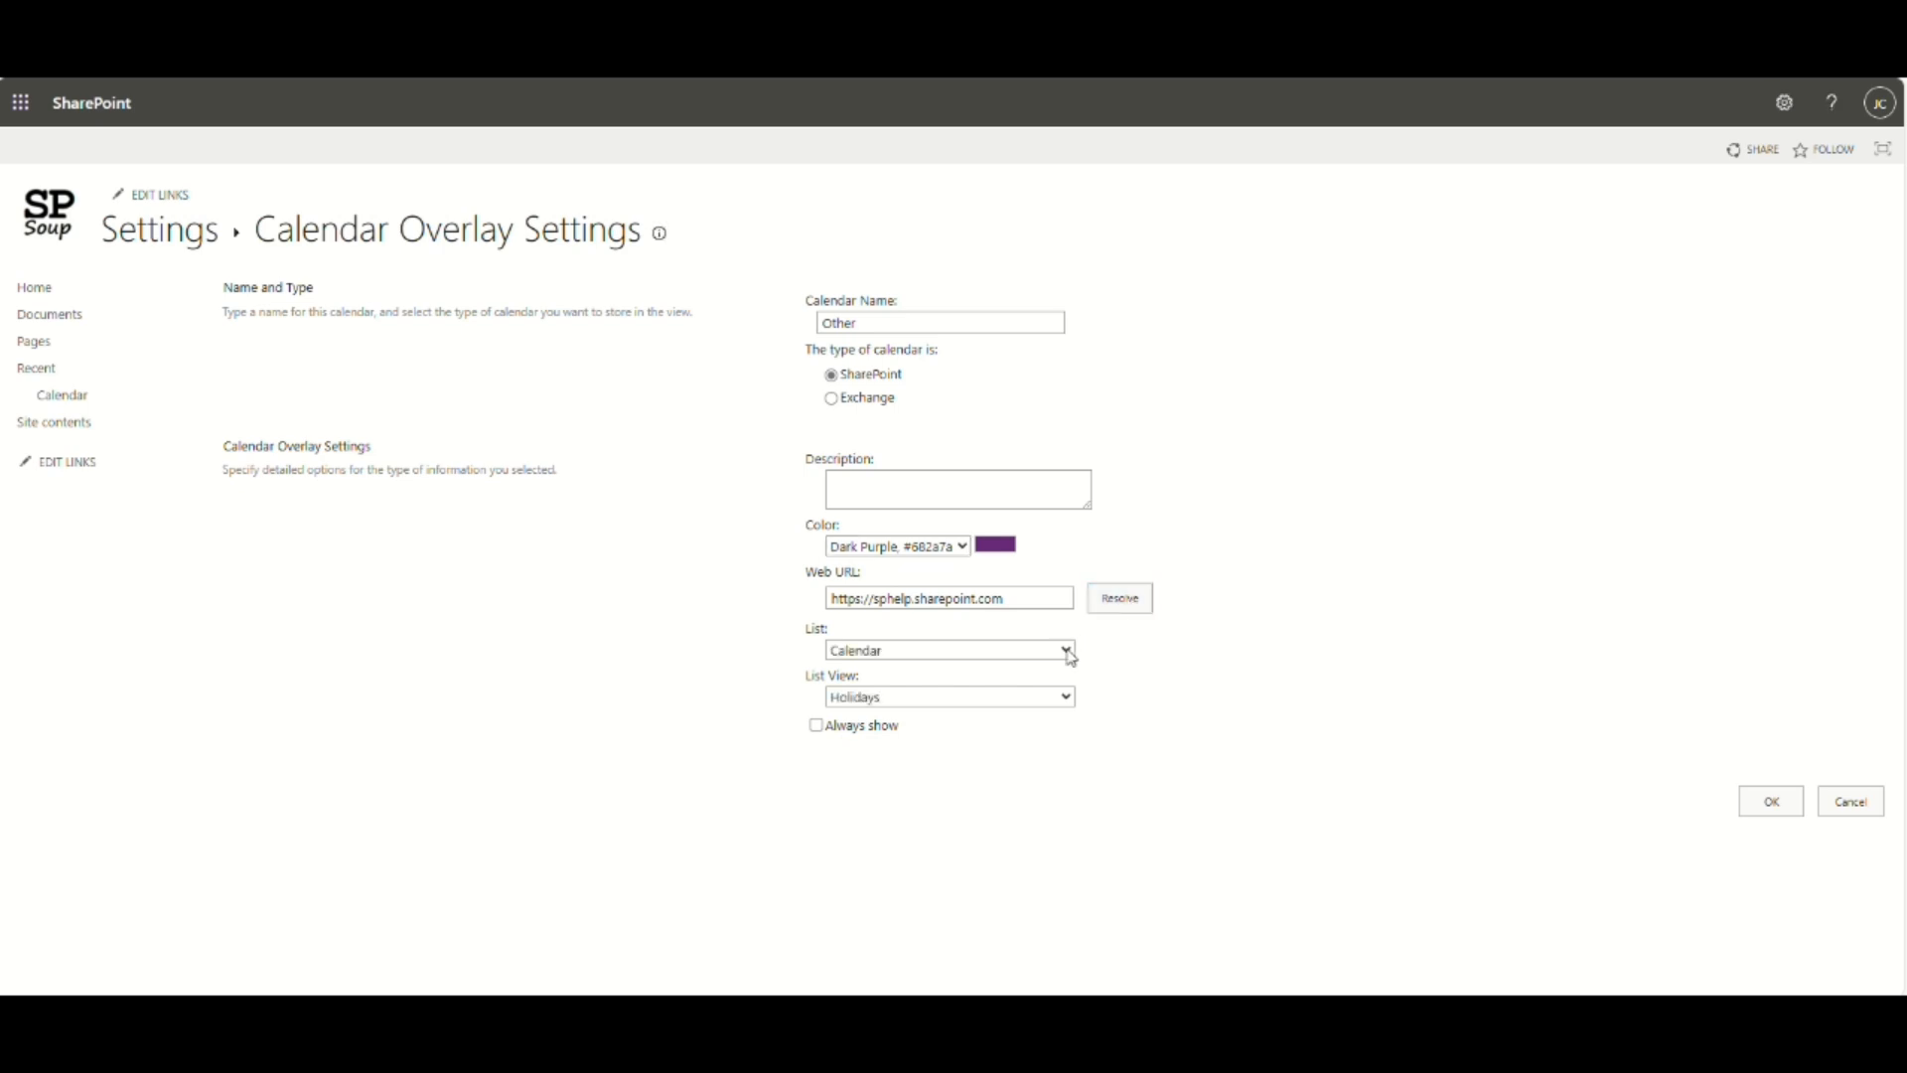
left_click(1061, 700)
left_click(994, 776)
left_click(855, 732)
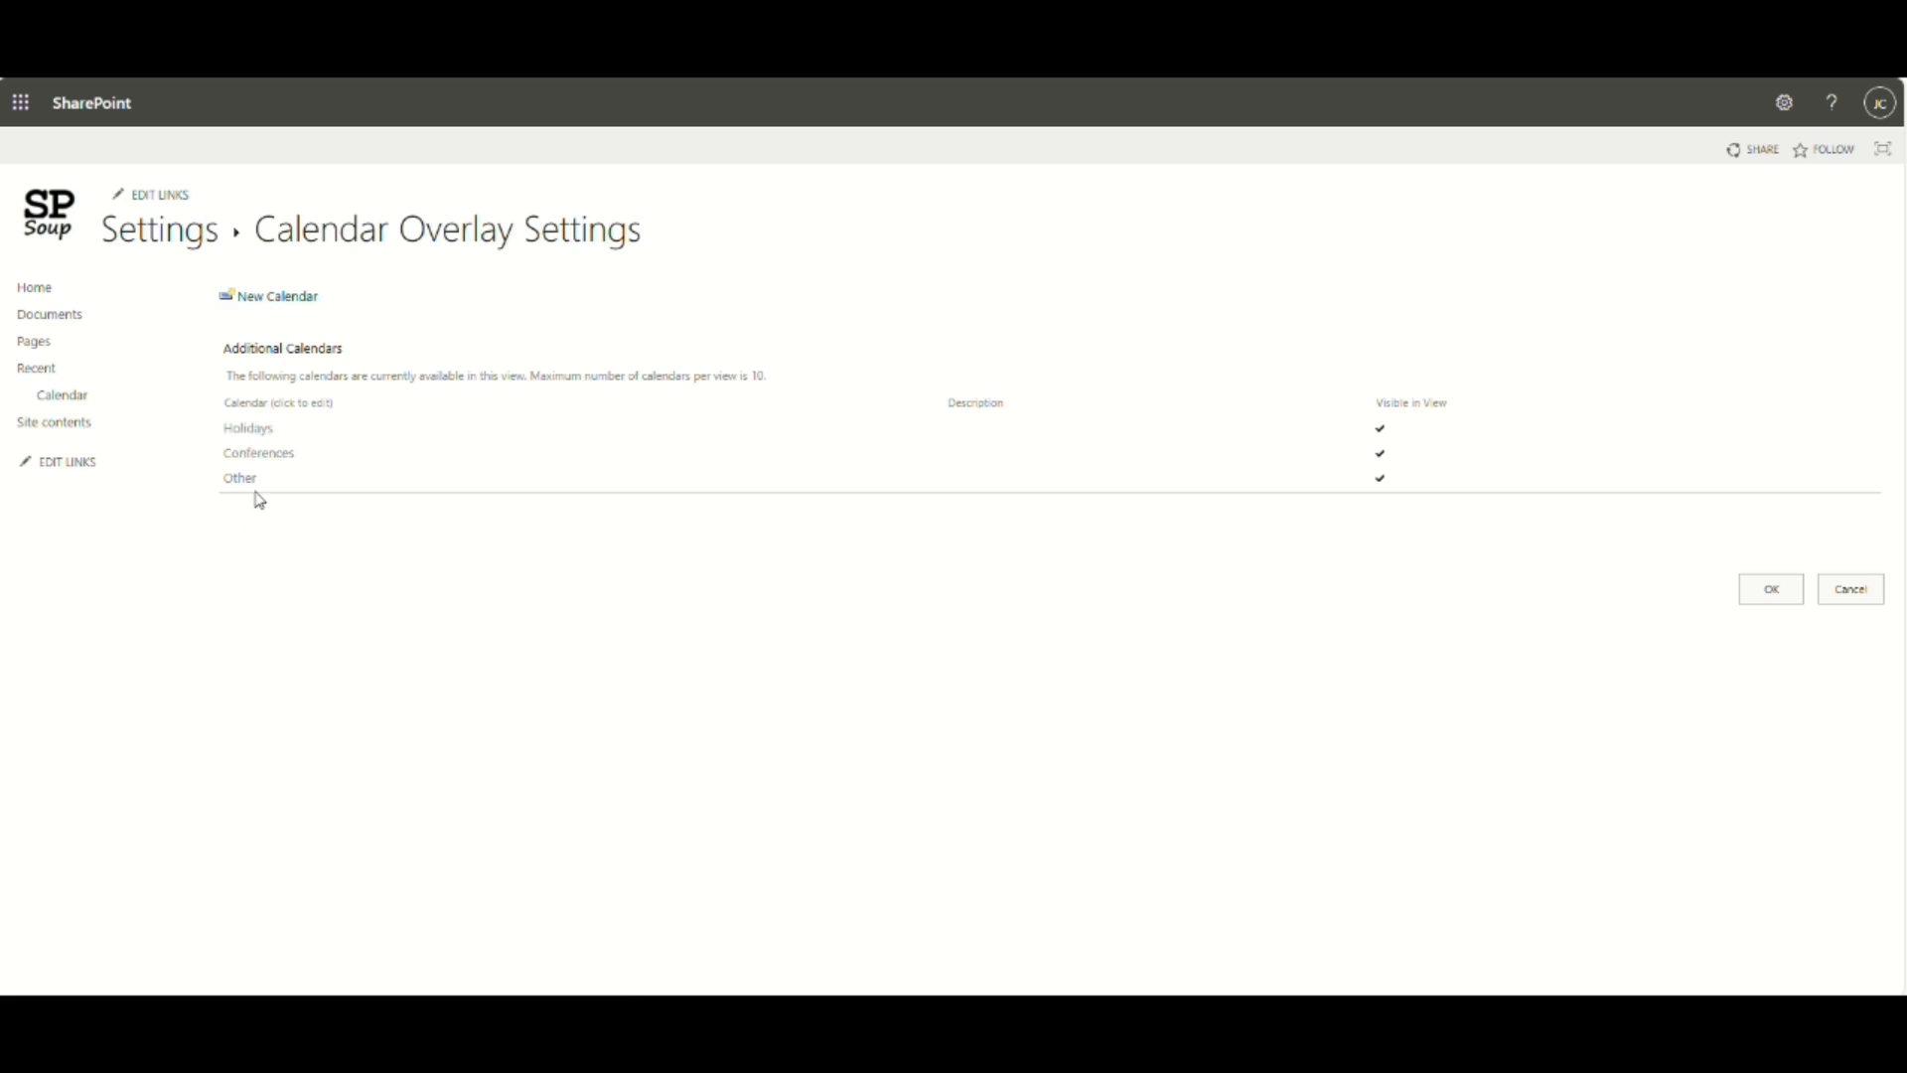
Reopen the Holidays overlay from the calendar's overlay settings, set its color to Dark Teal, #00485b, and save it.
left_click(66, 397)
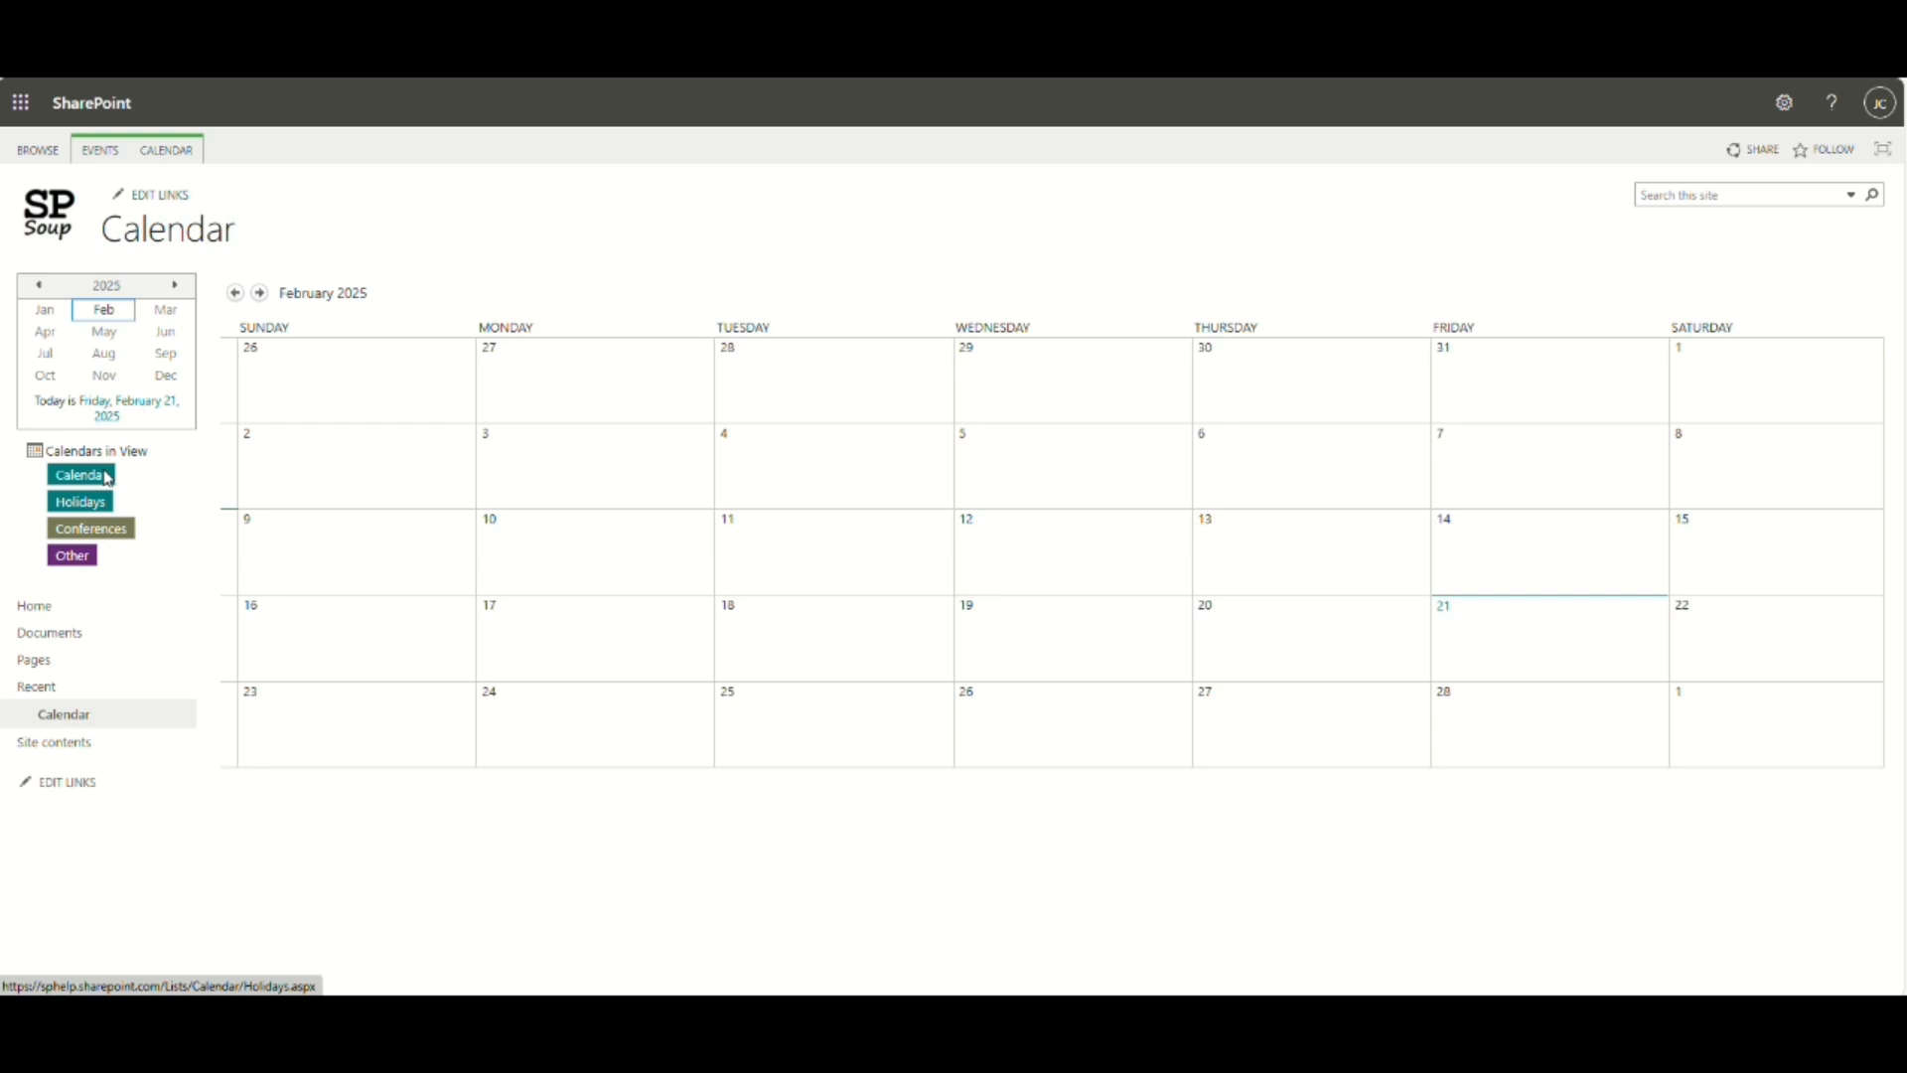
left_click(169, 151)
left_click(268, 217)
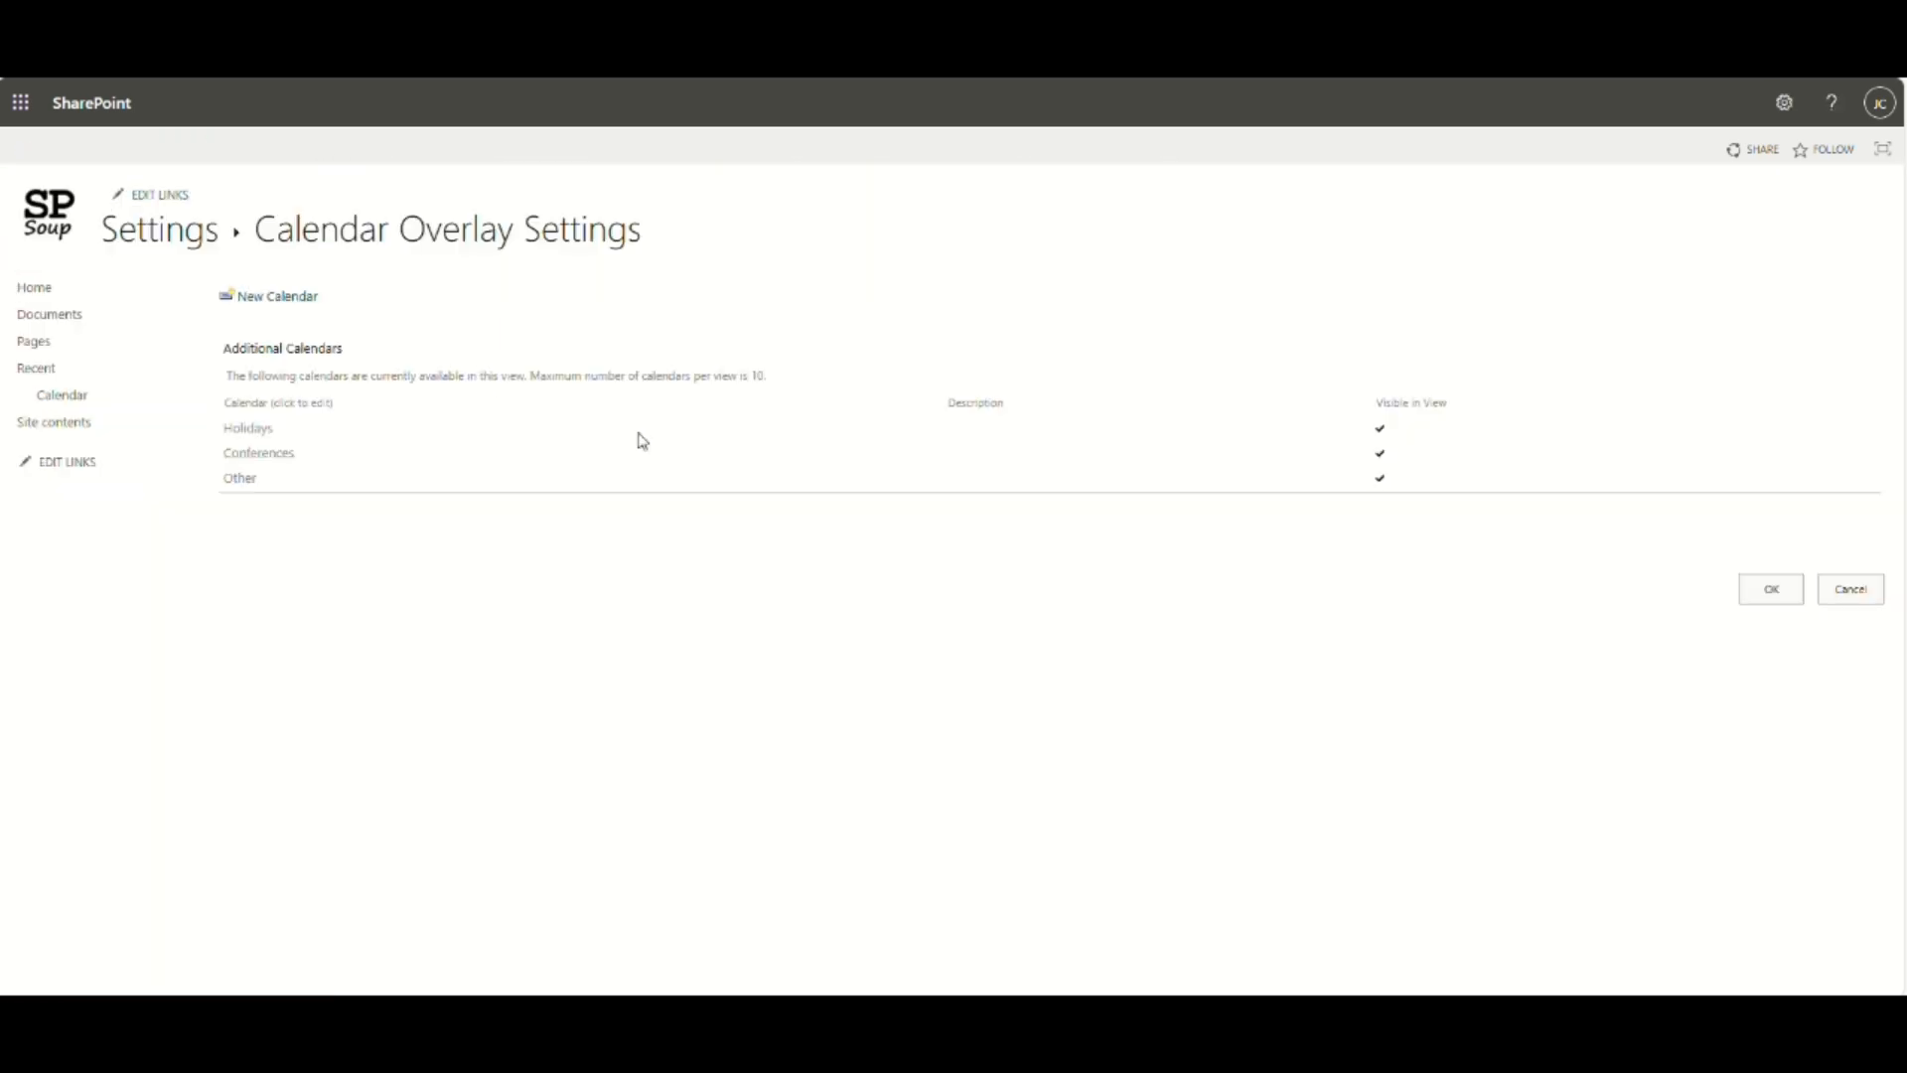
left_click(263, 437)
left_click(962, 546)
left_click(955, 584)
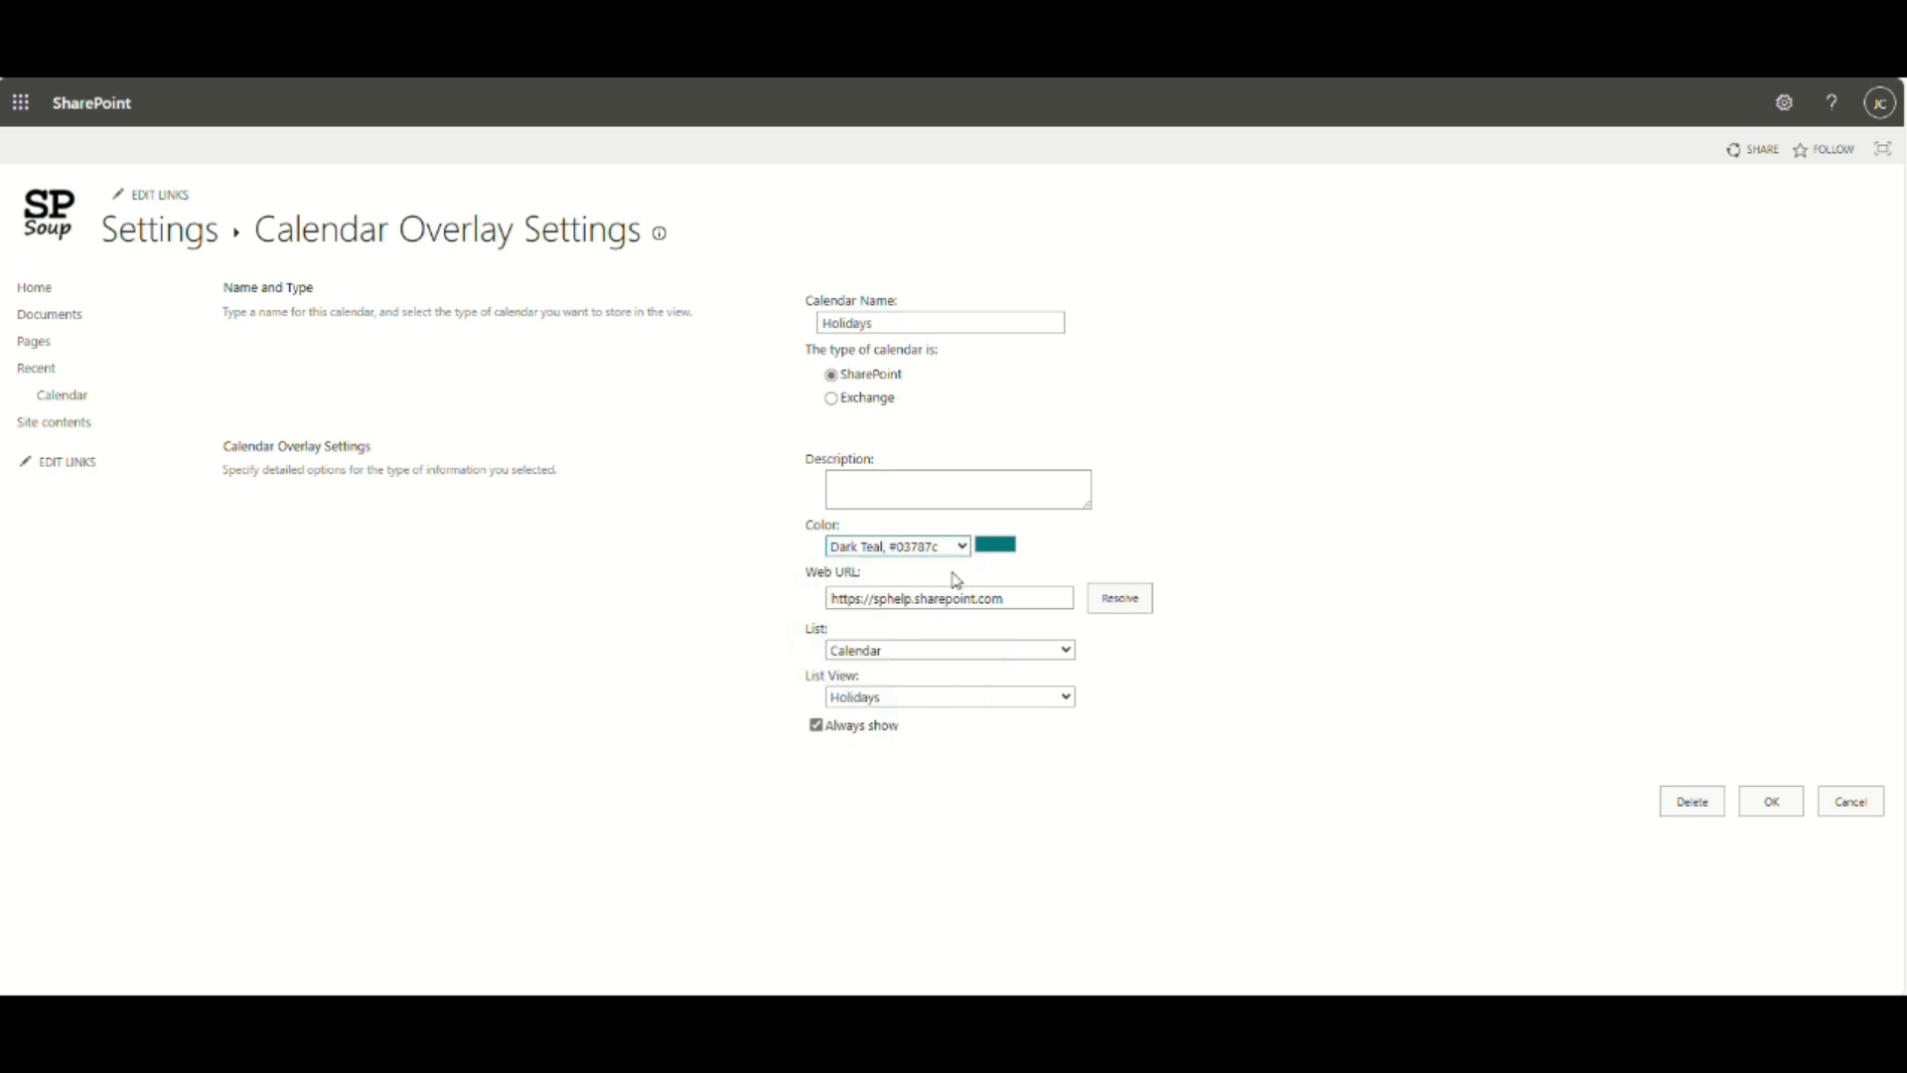
left_click(1771, 800)
Return to the calendar and start a new event on February 21, 2025, titled "Meeting Category".
left_click(58, 402)
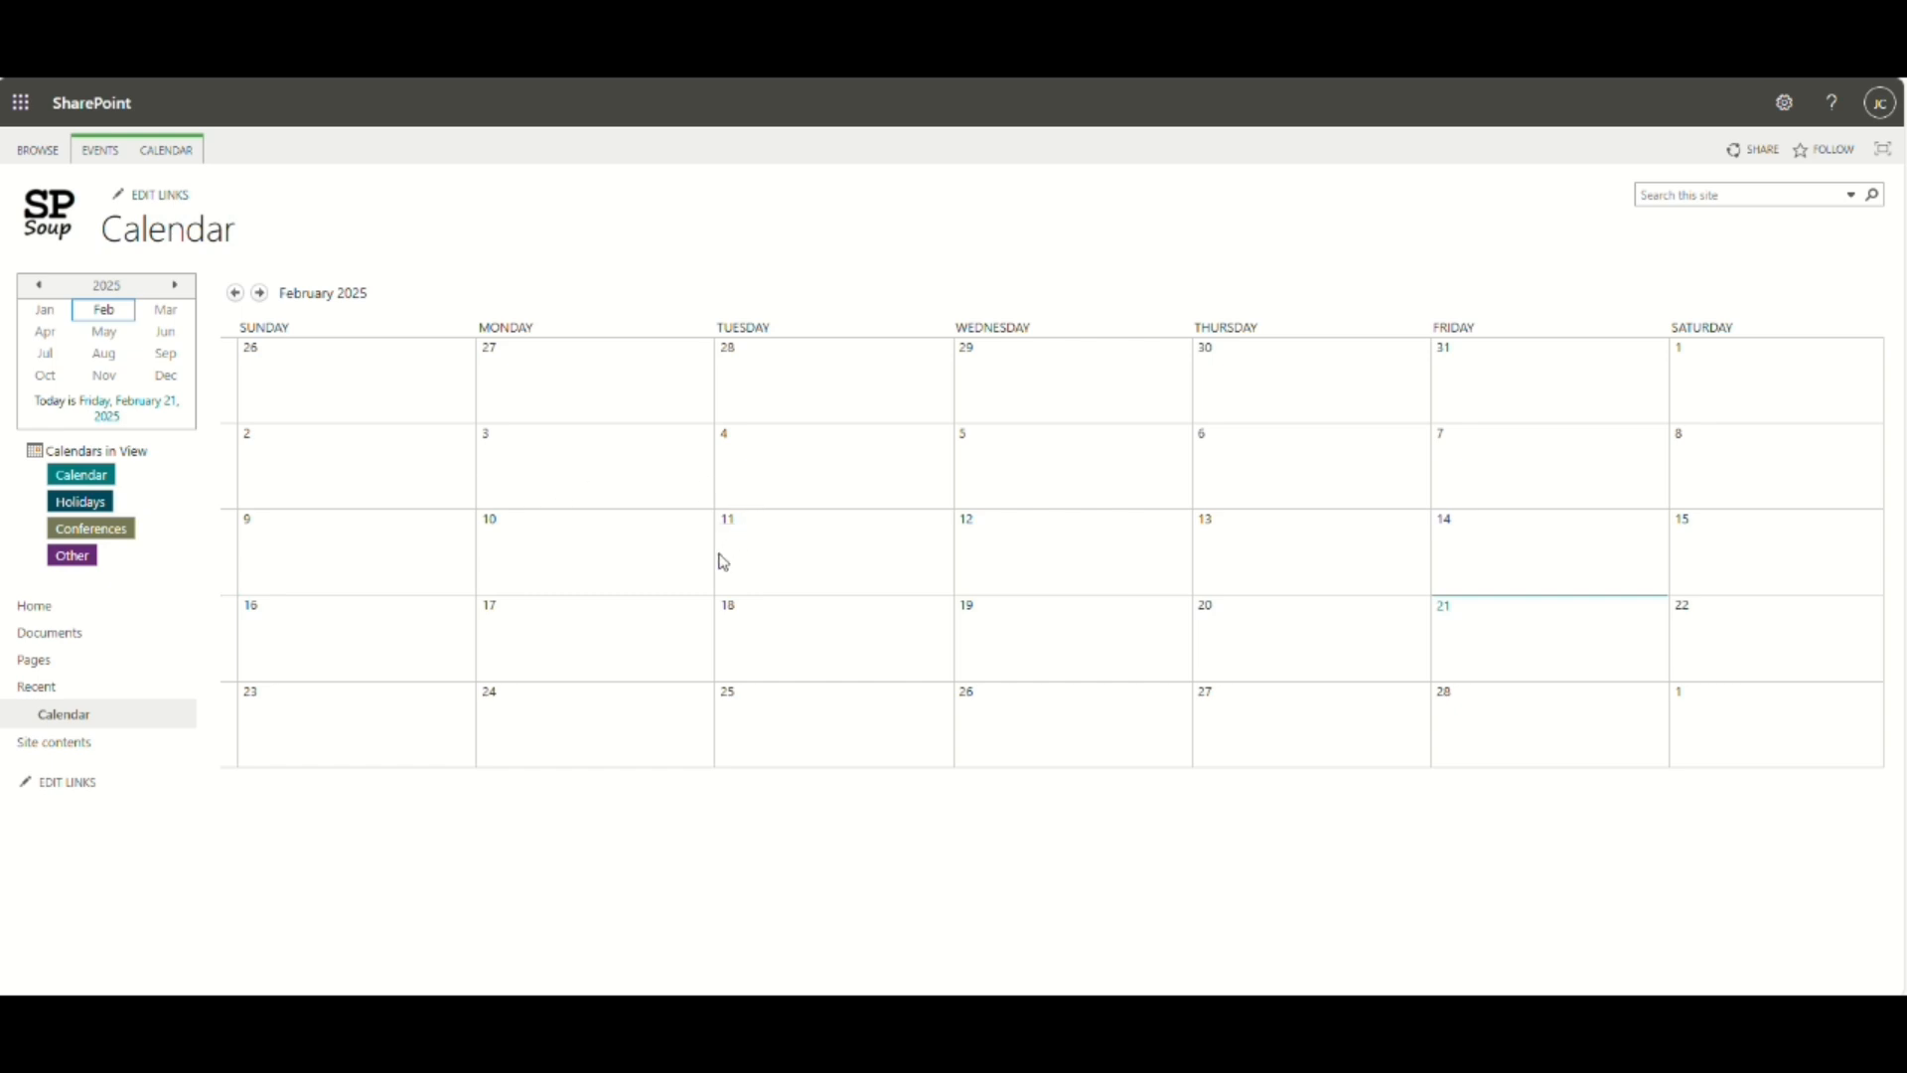
left_click(824, 577)
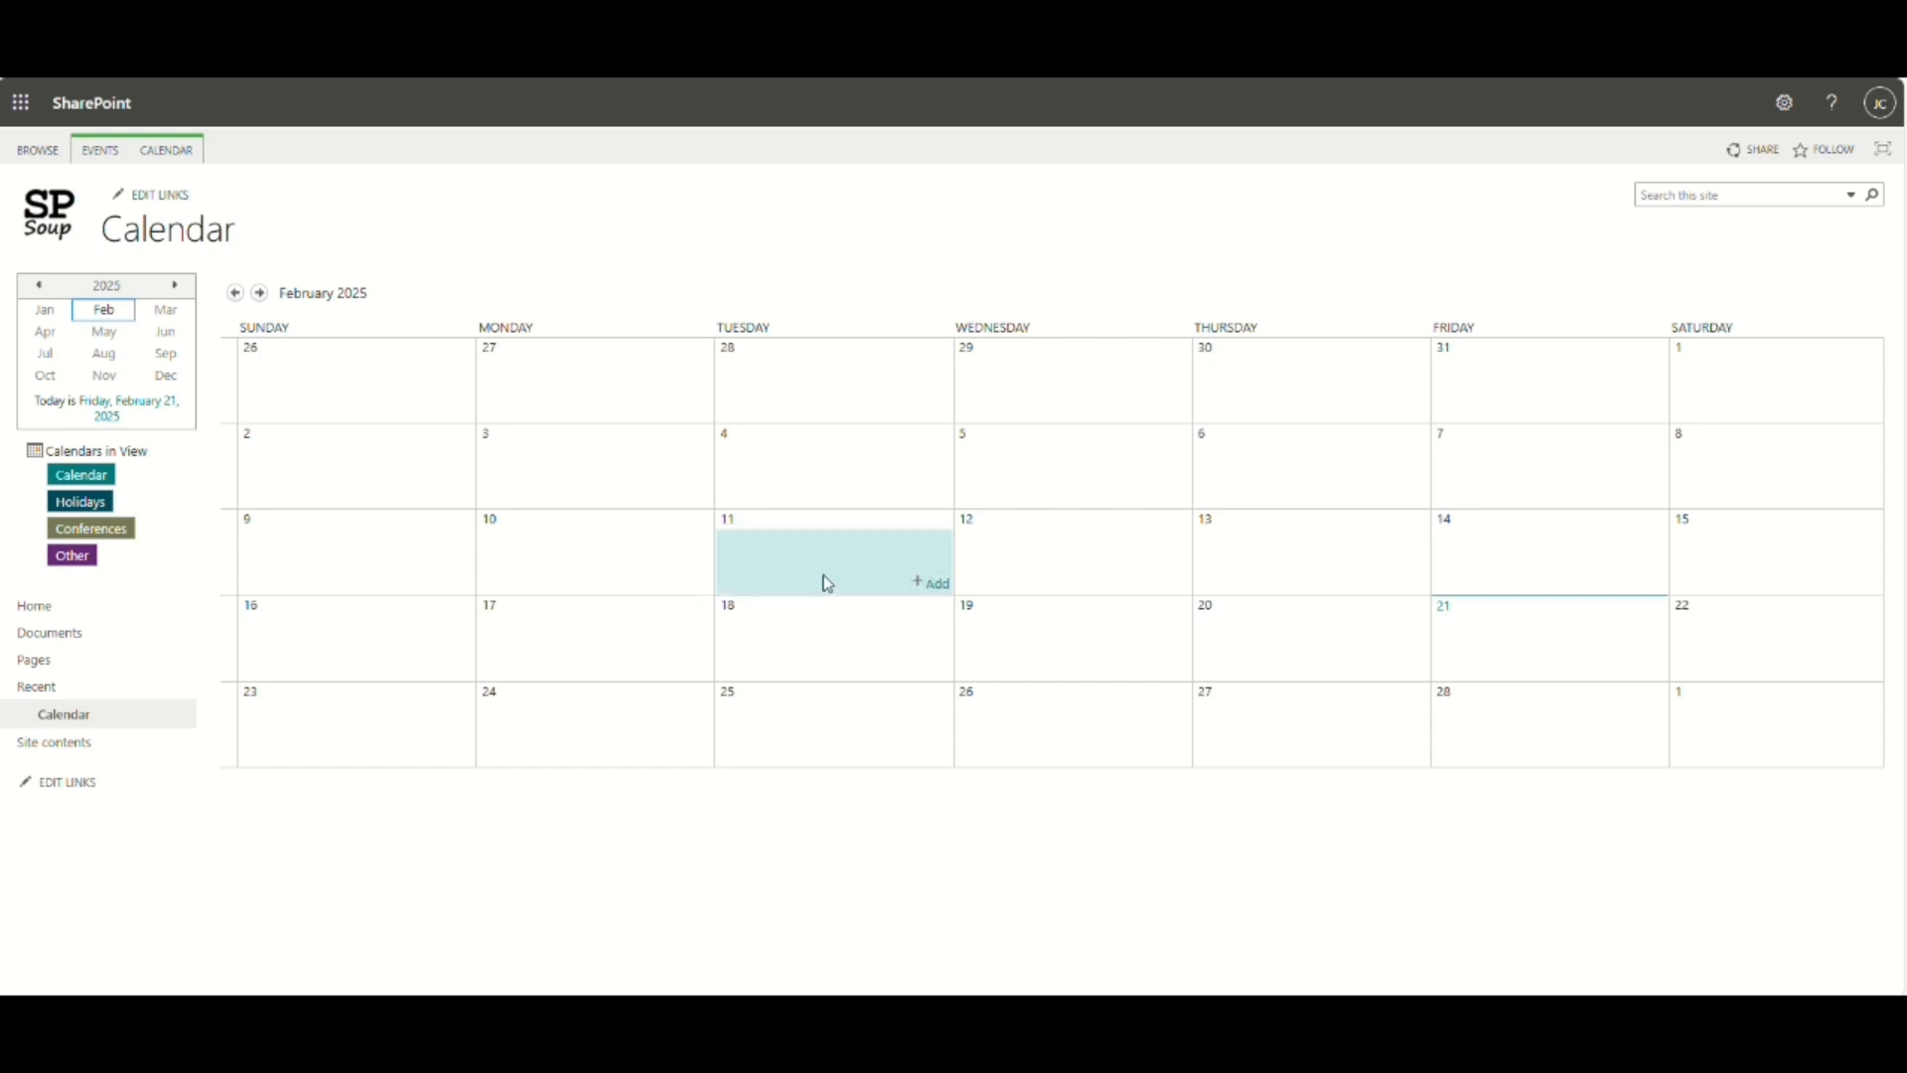
left_click(1652, 642)
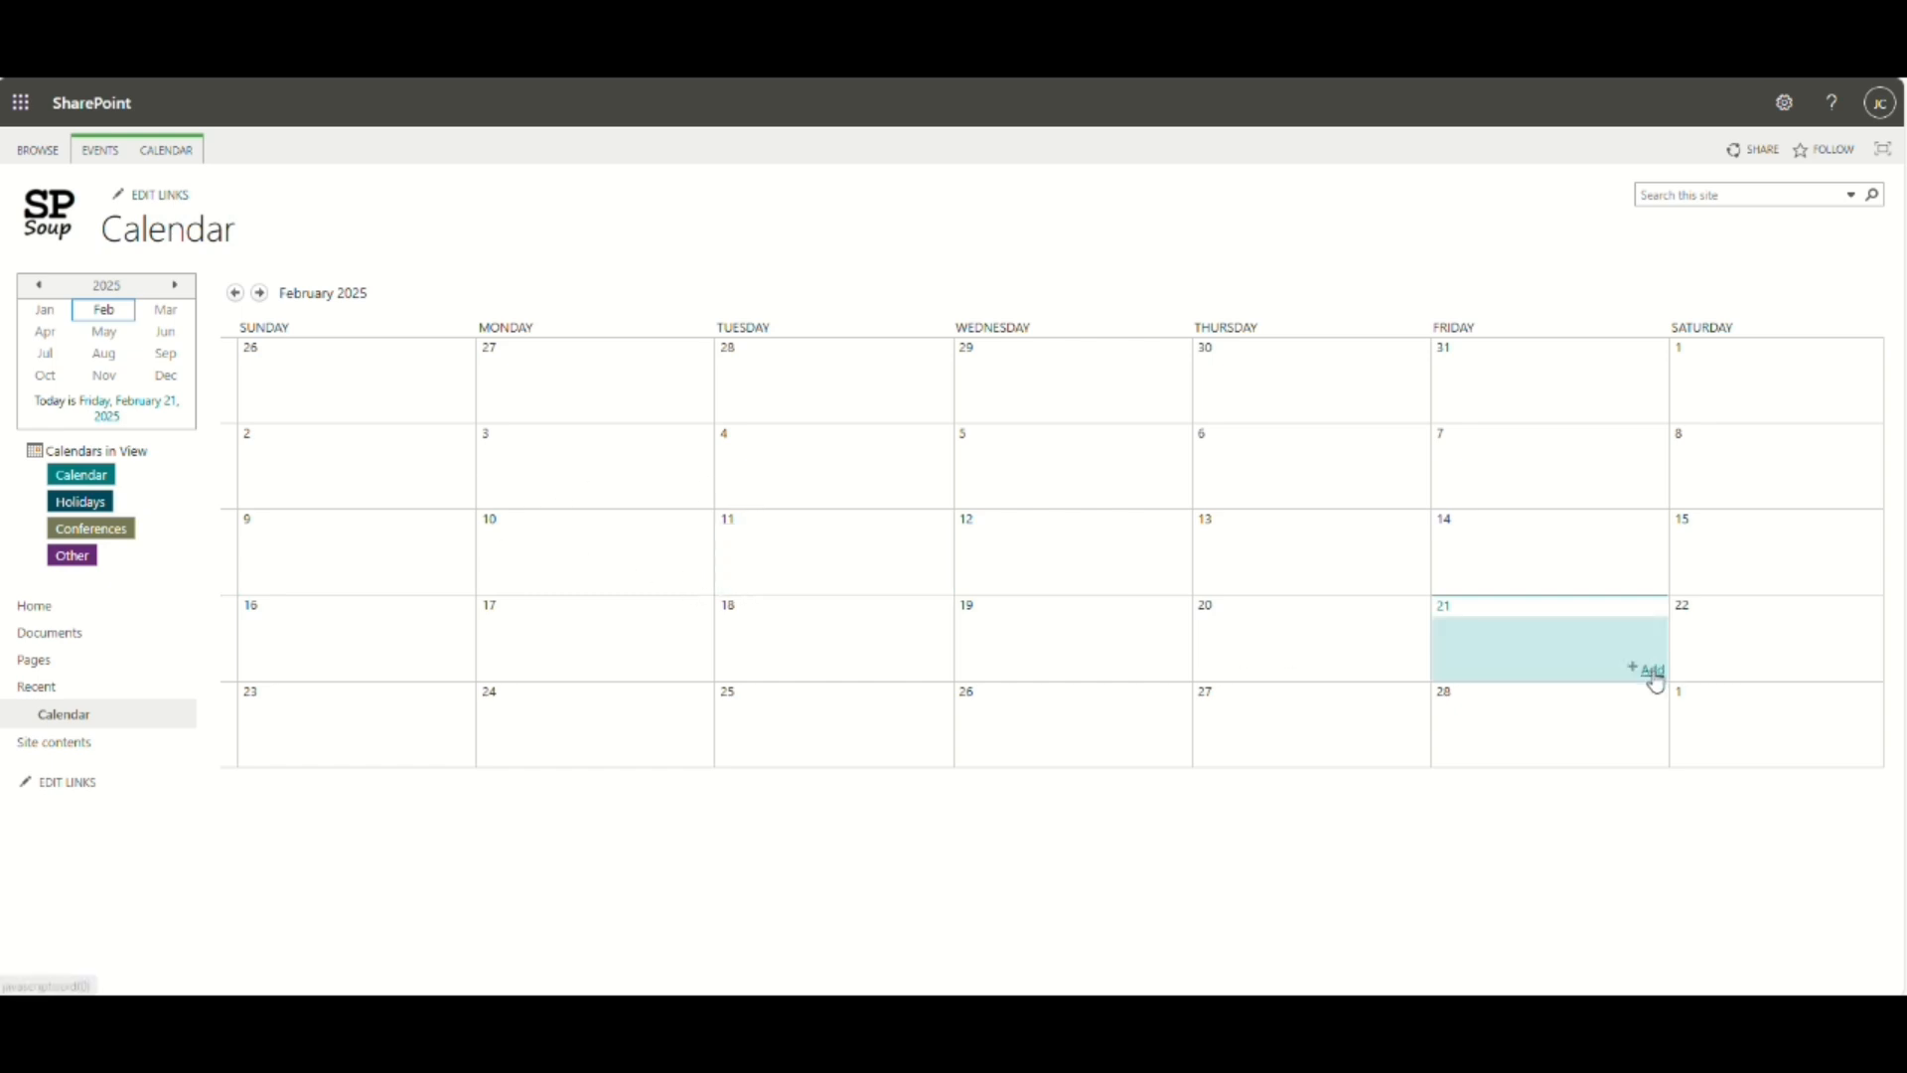
left_click(1650, 670)
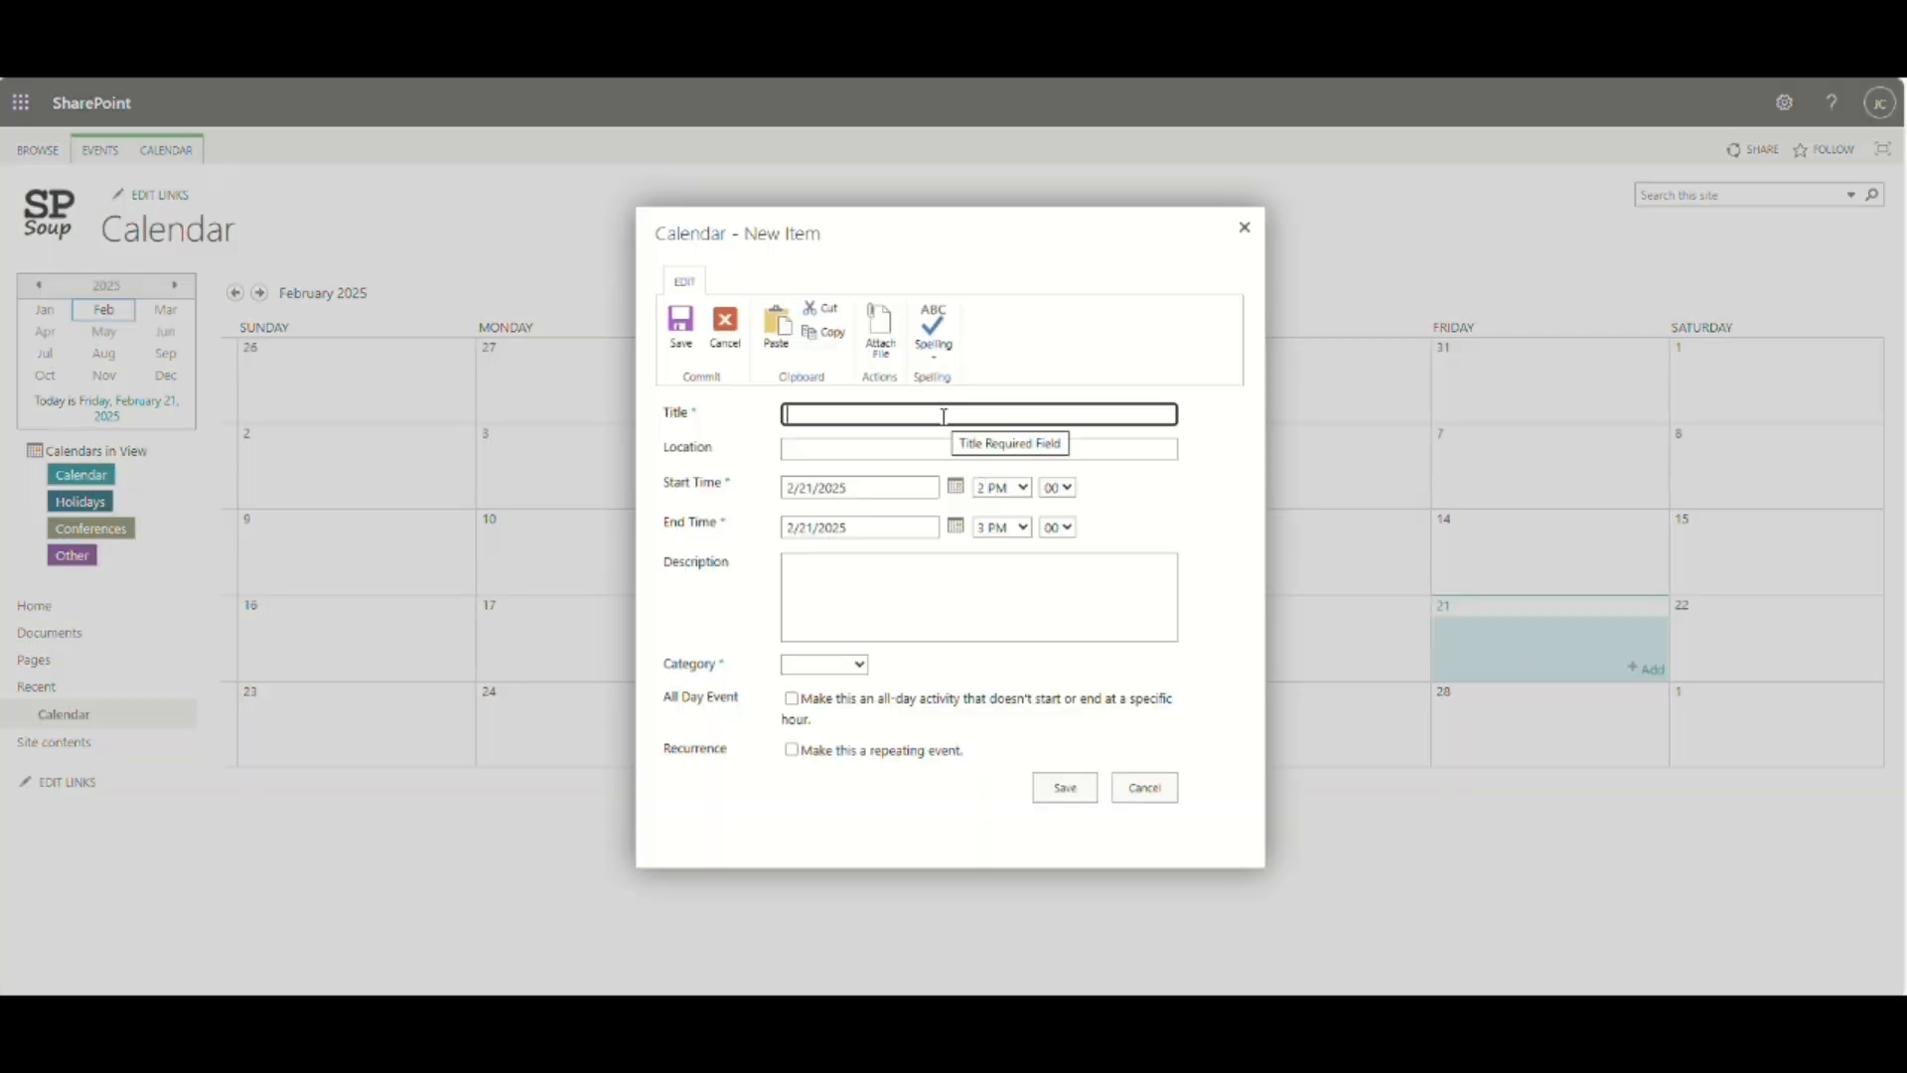
type("This will be a Meeting")
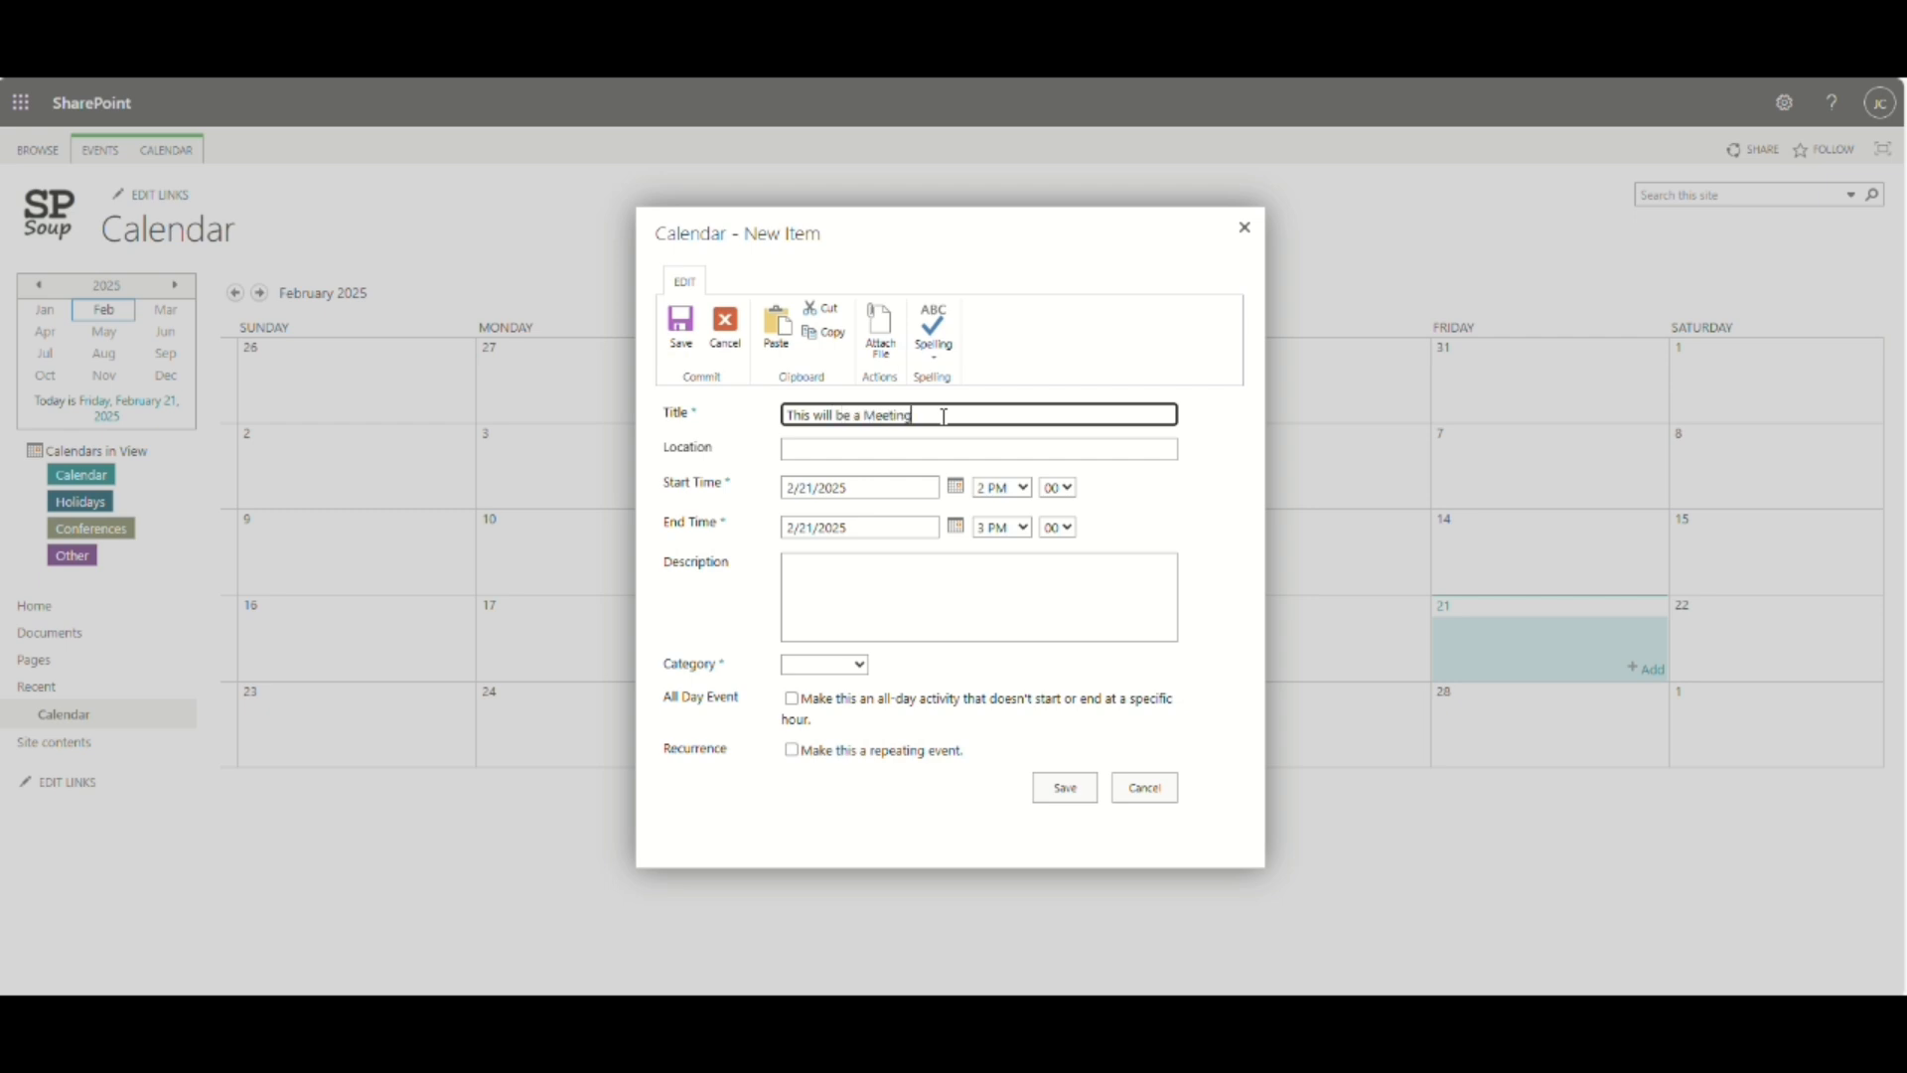
left_click_drag(867, 415, 671, 427)
key("BackSpace")
type("Category")
Describe the event as "For testing the default (meeting) category.", set its category to Meeting, and save it.
left_click(843, 616)
type("For ")
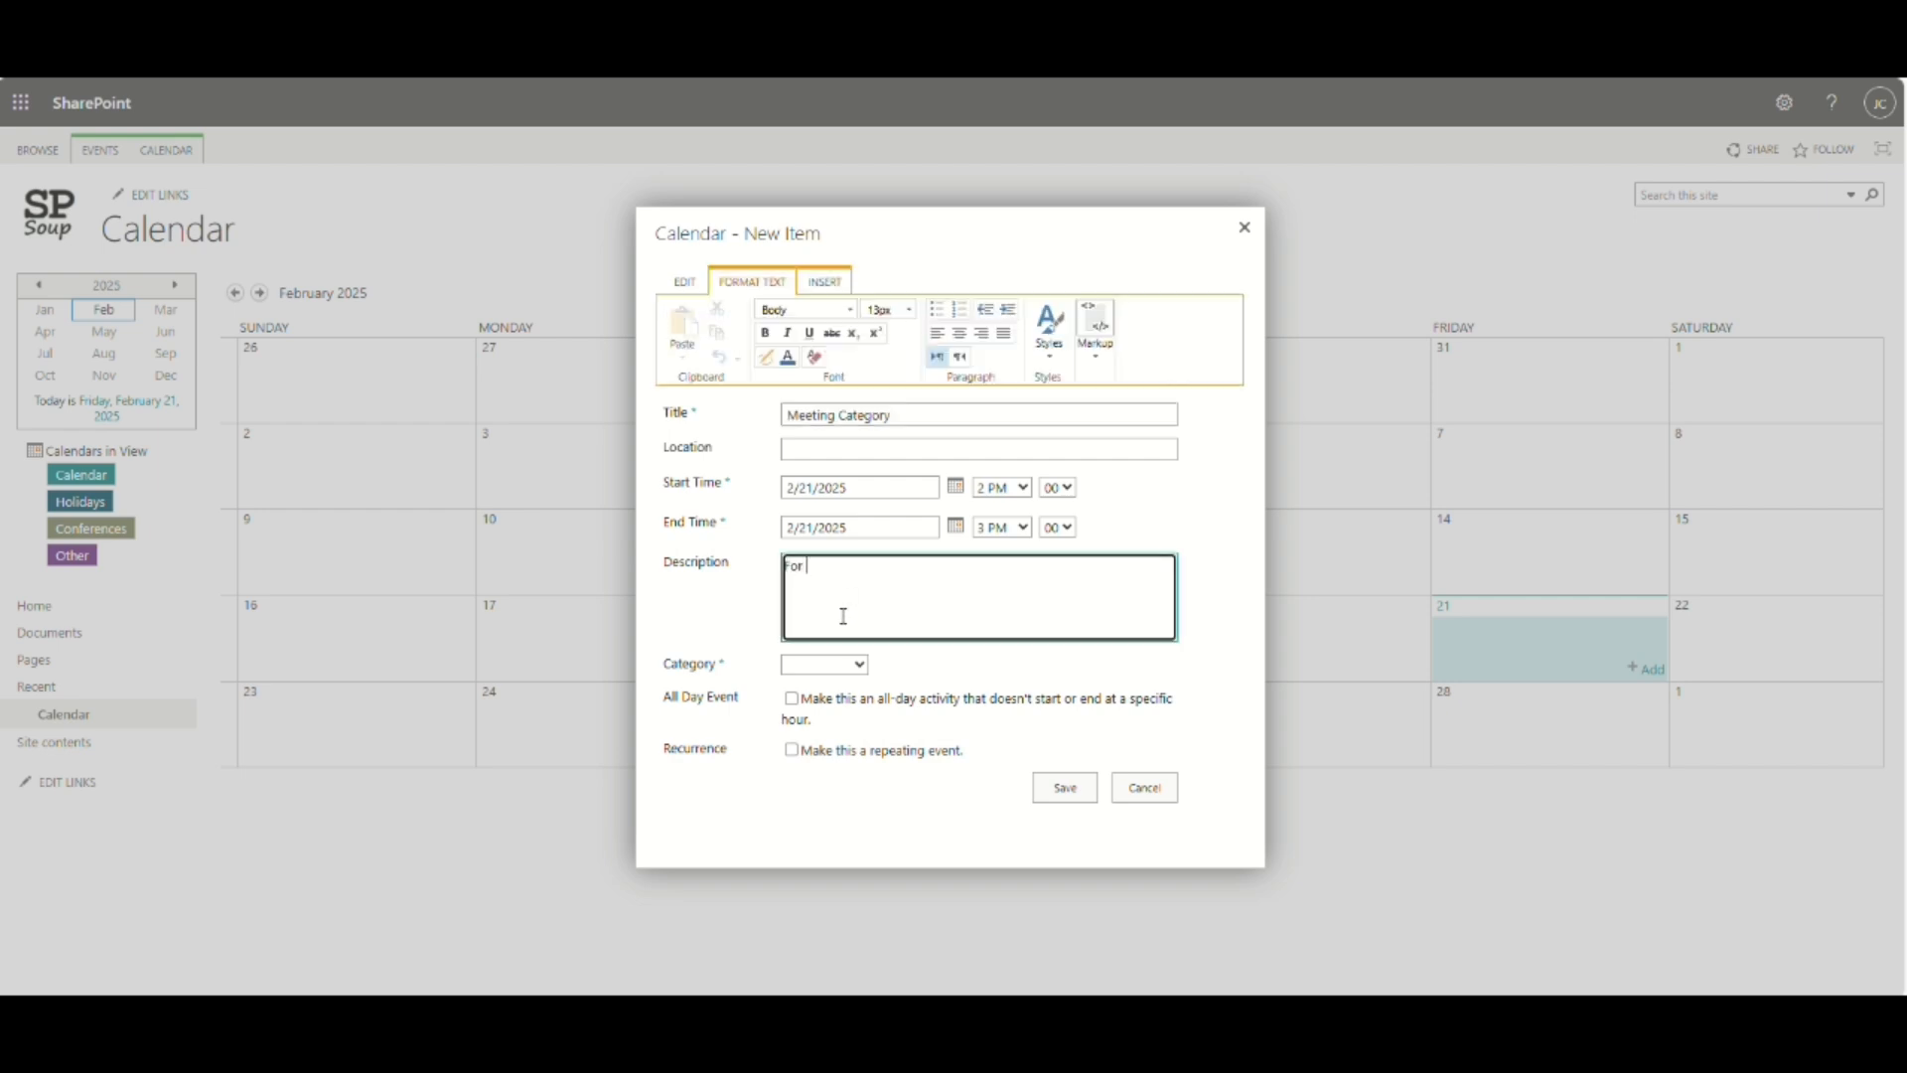
type("testing the default (meeting) category.")
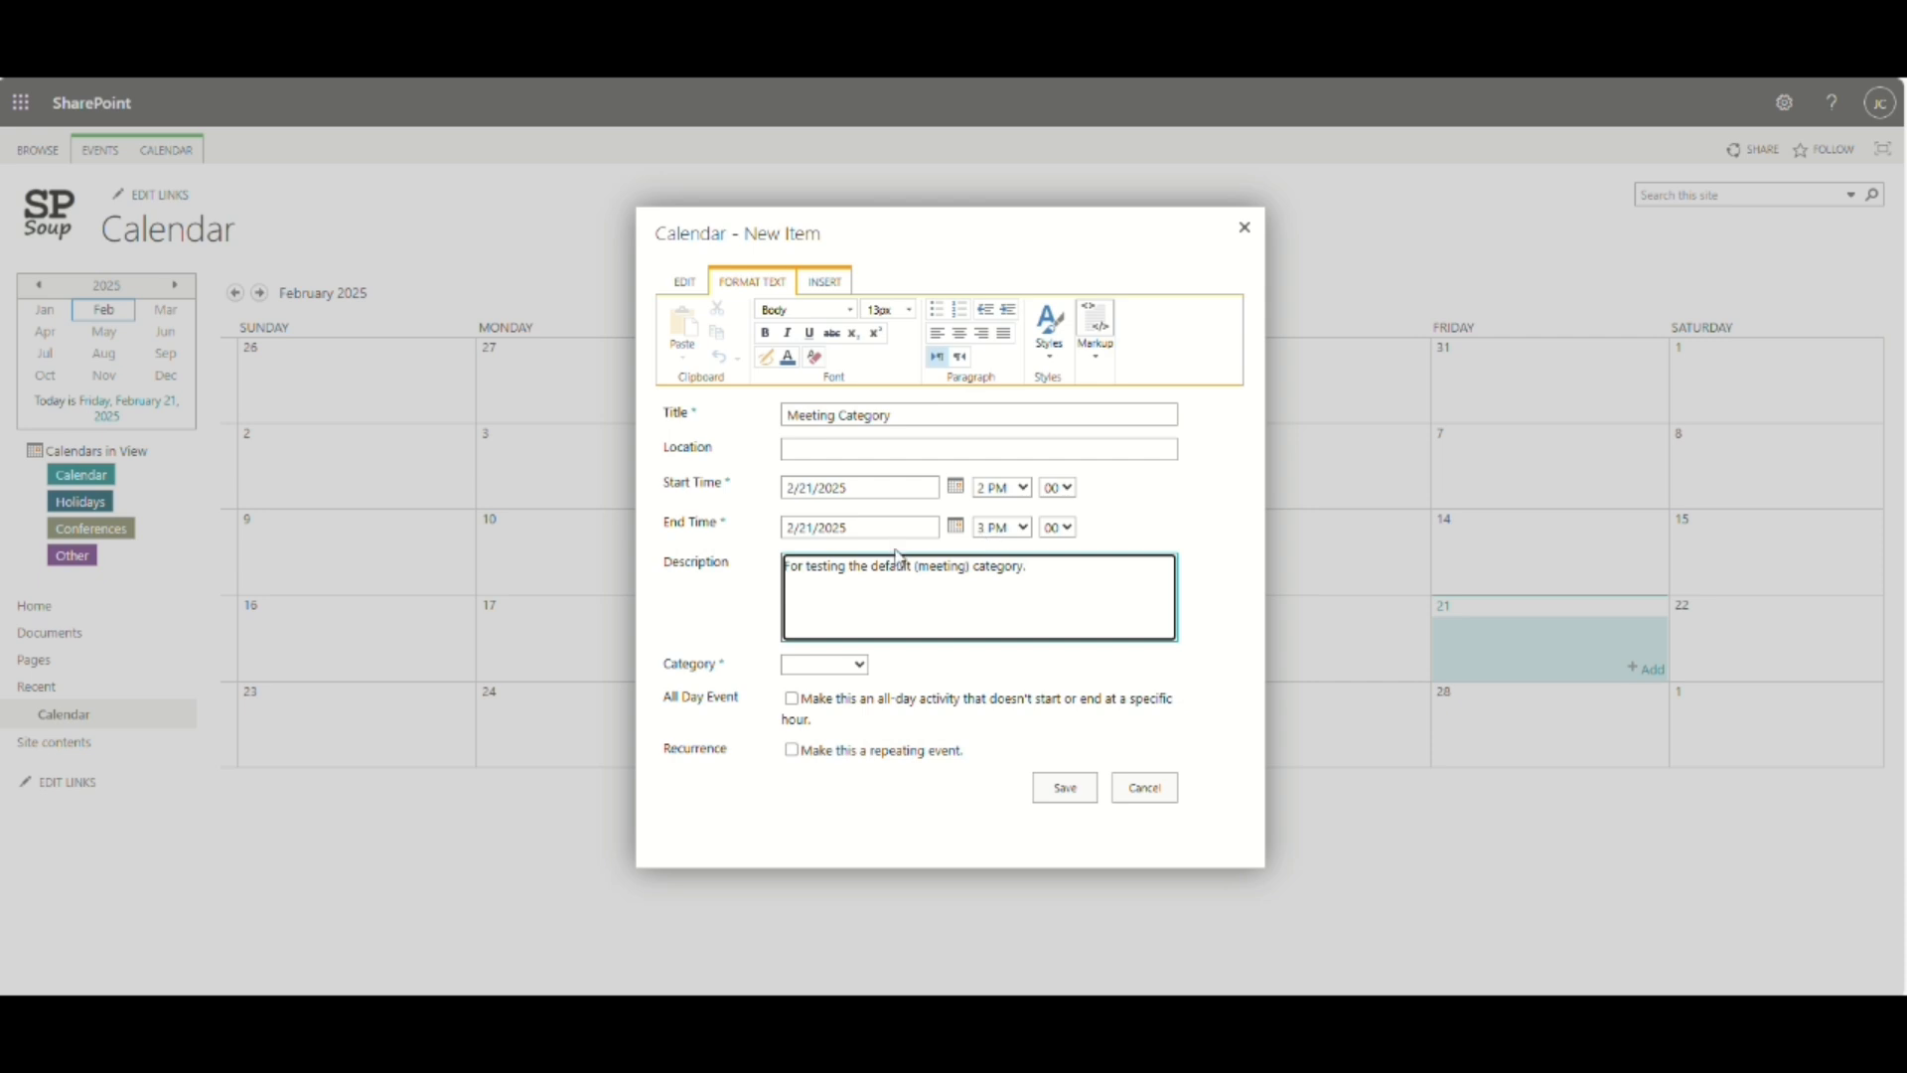
left_click(835, 665)
left_click(838, 717)
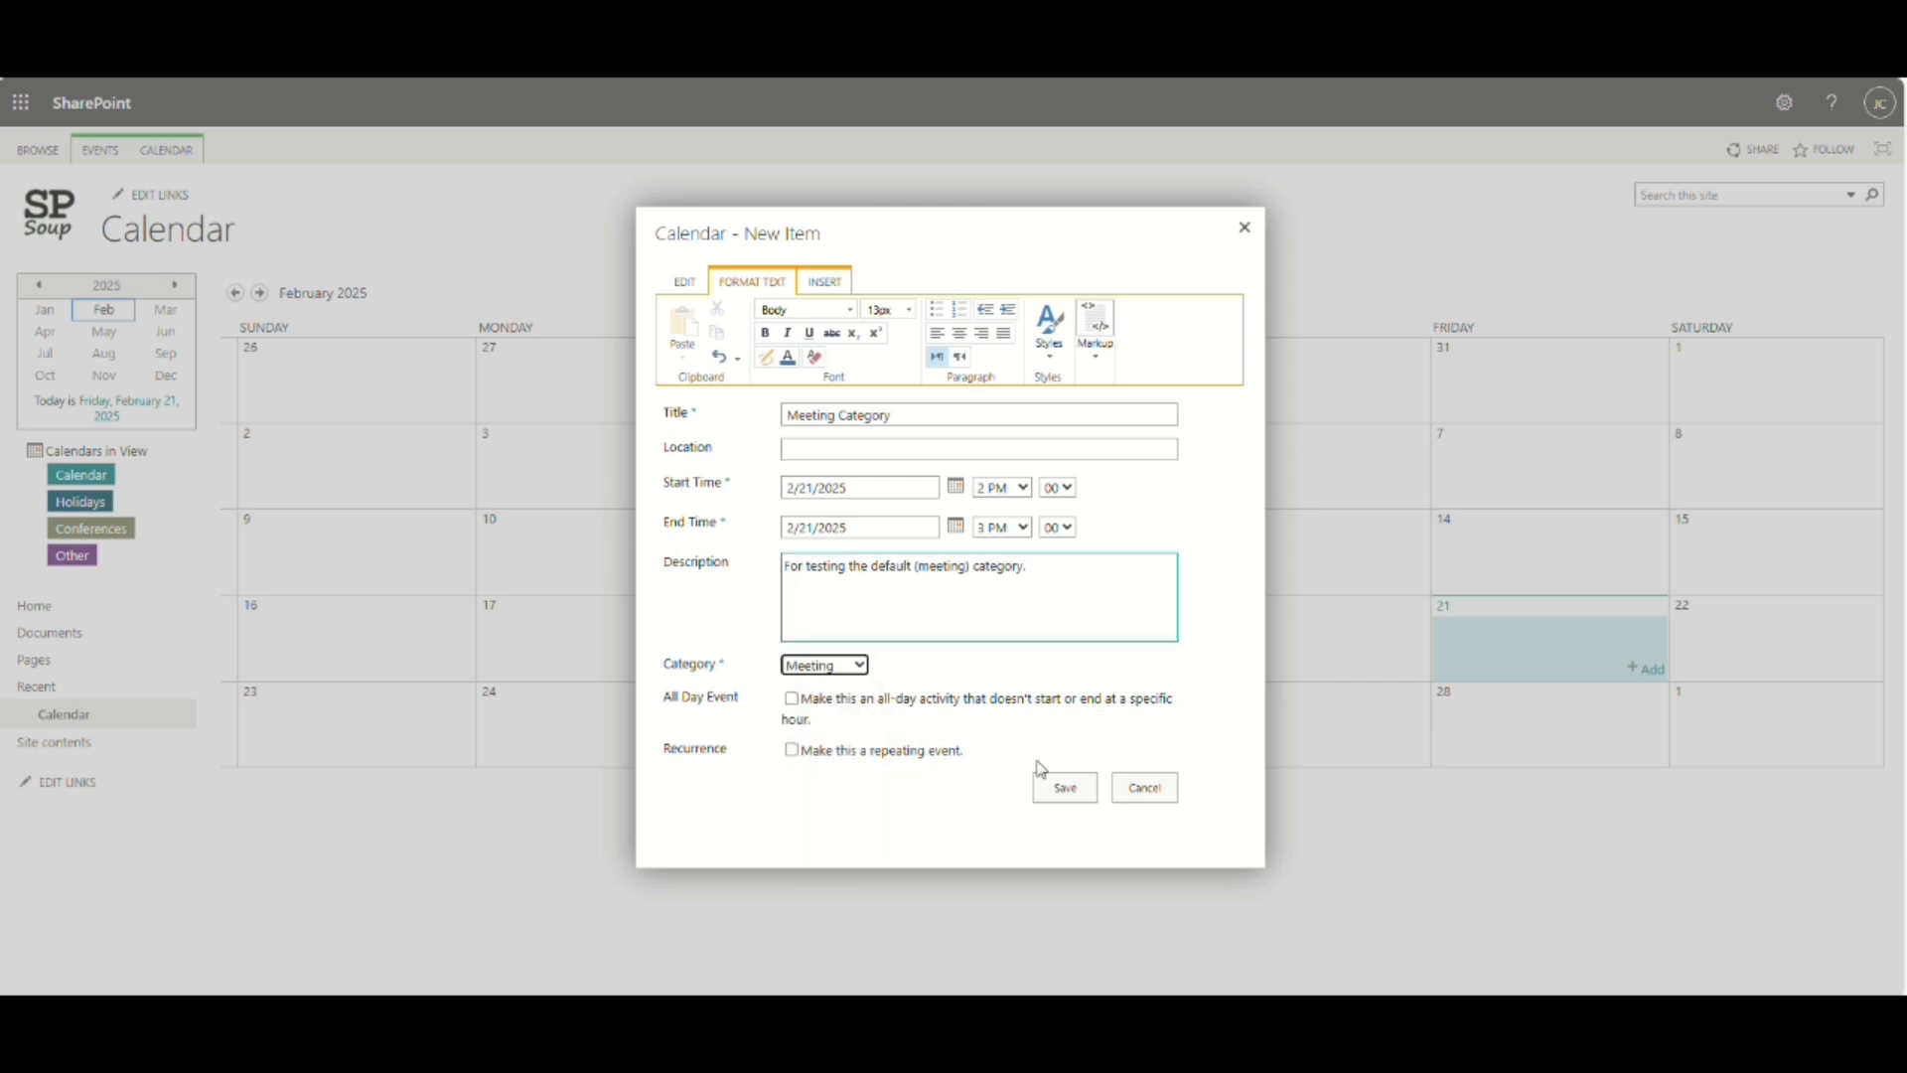
left_click(1066, 791)
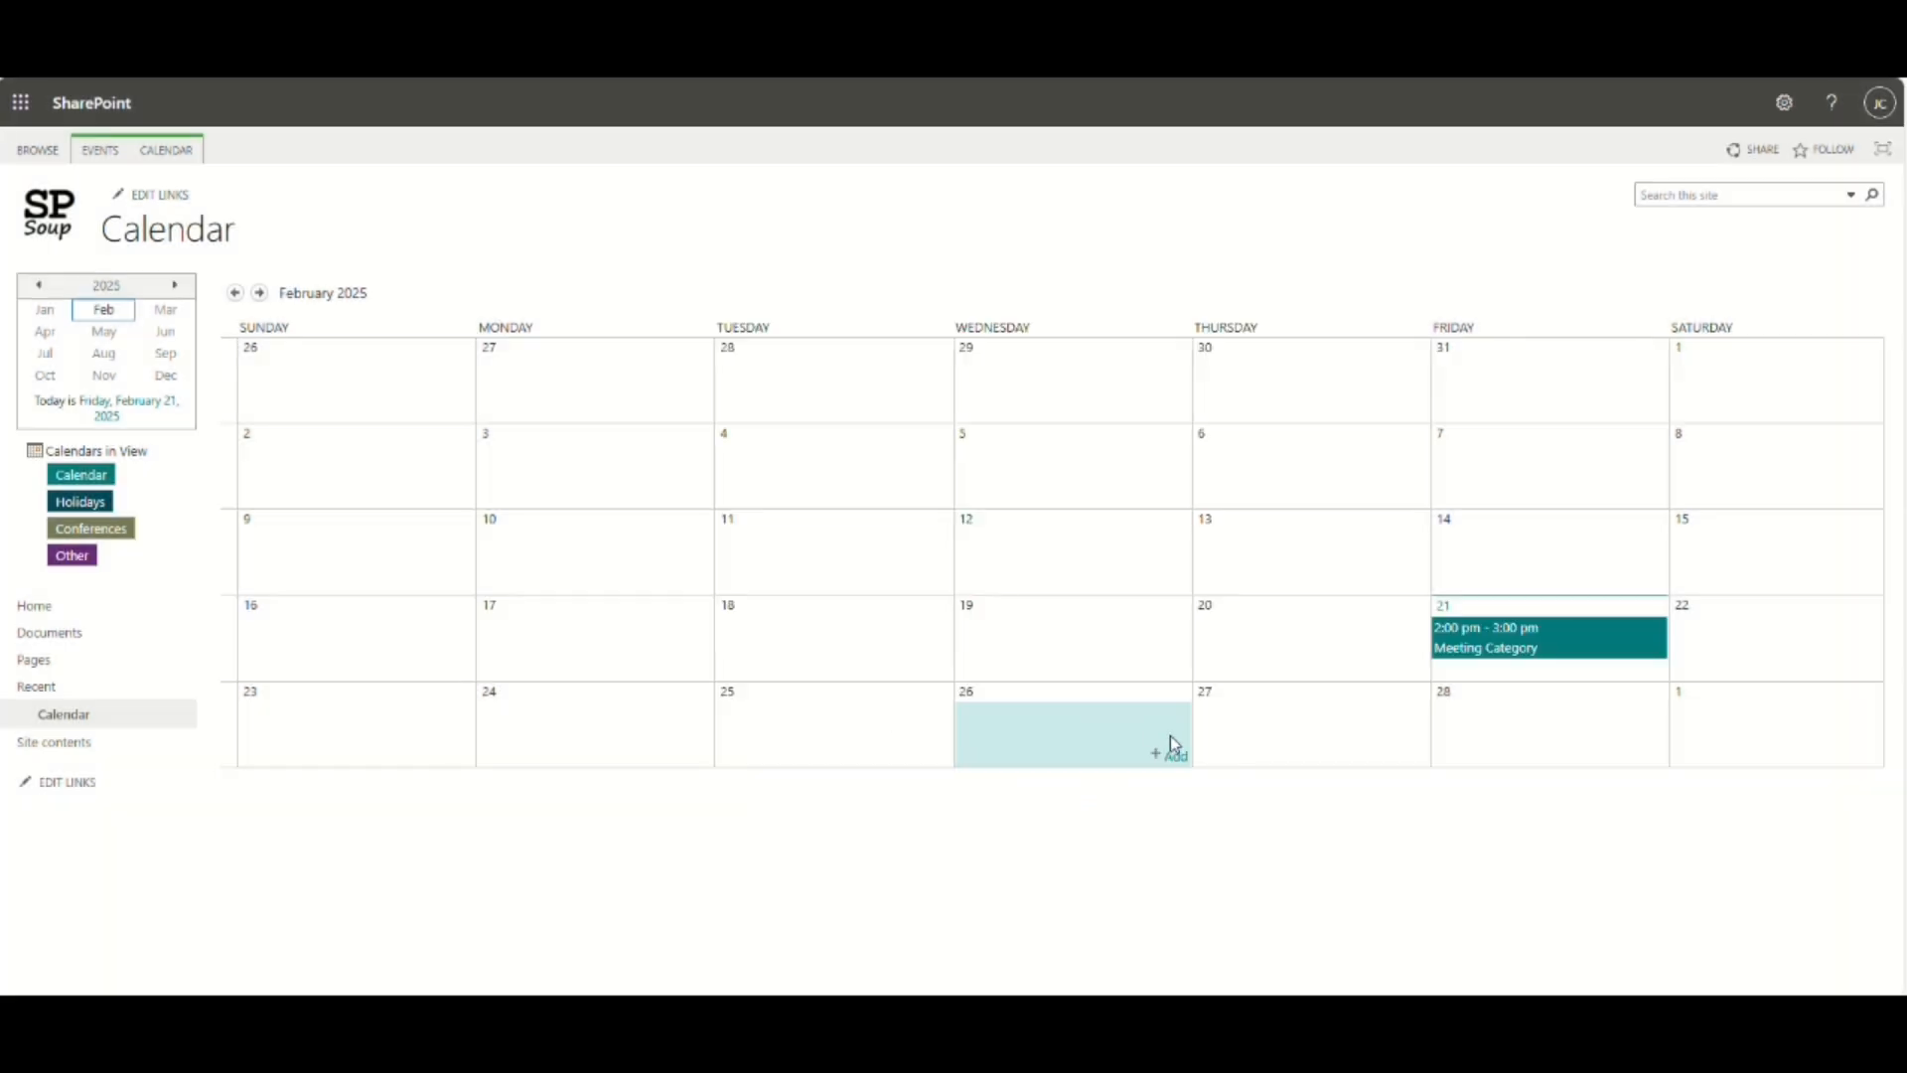
Add an all-day event titled "President's Day (Observed)" on February 17, 2025, with the Holiday category, and save it.
left_click(1176, 757)
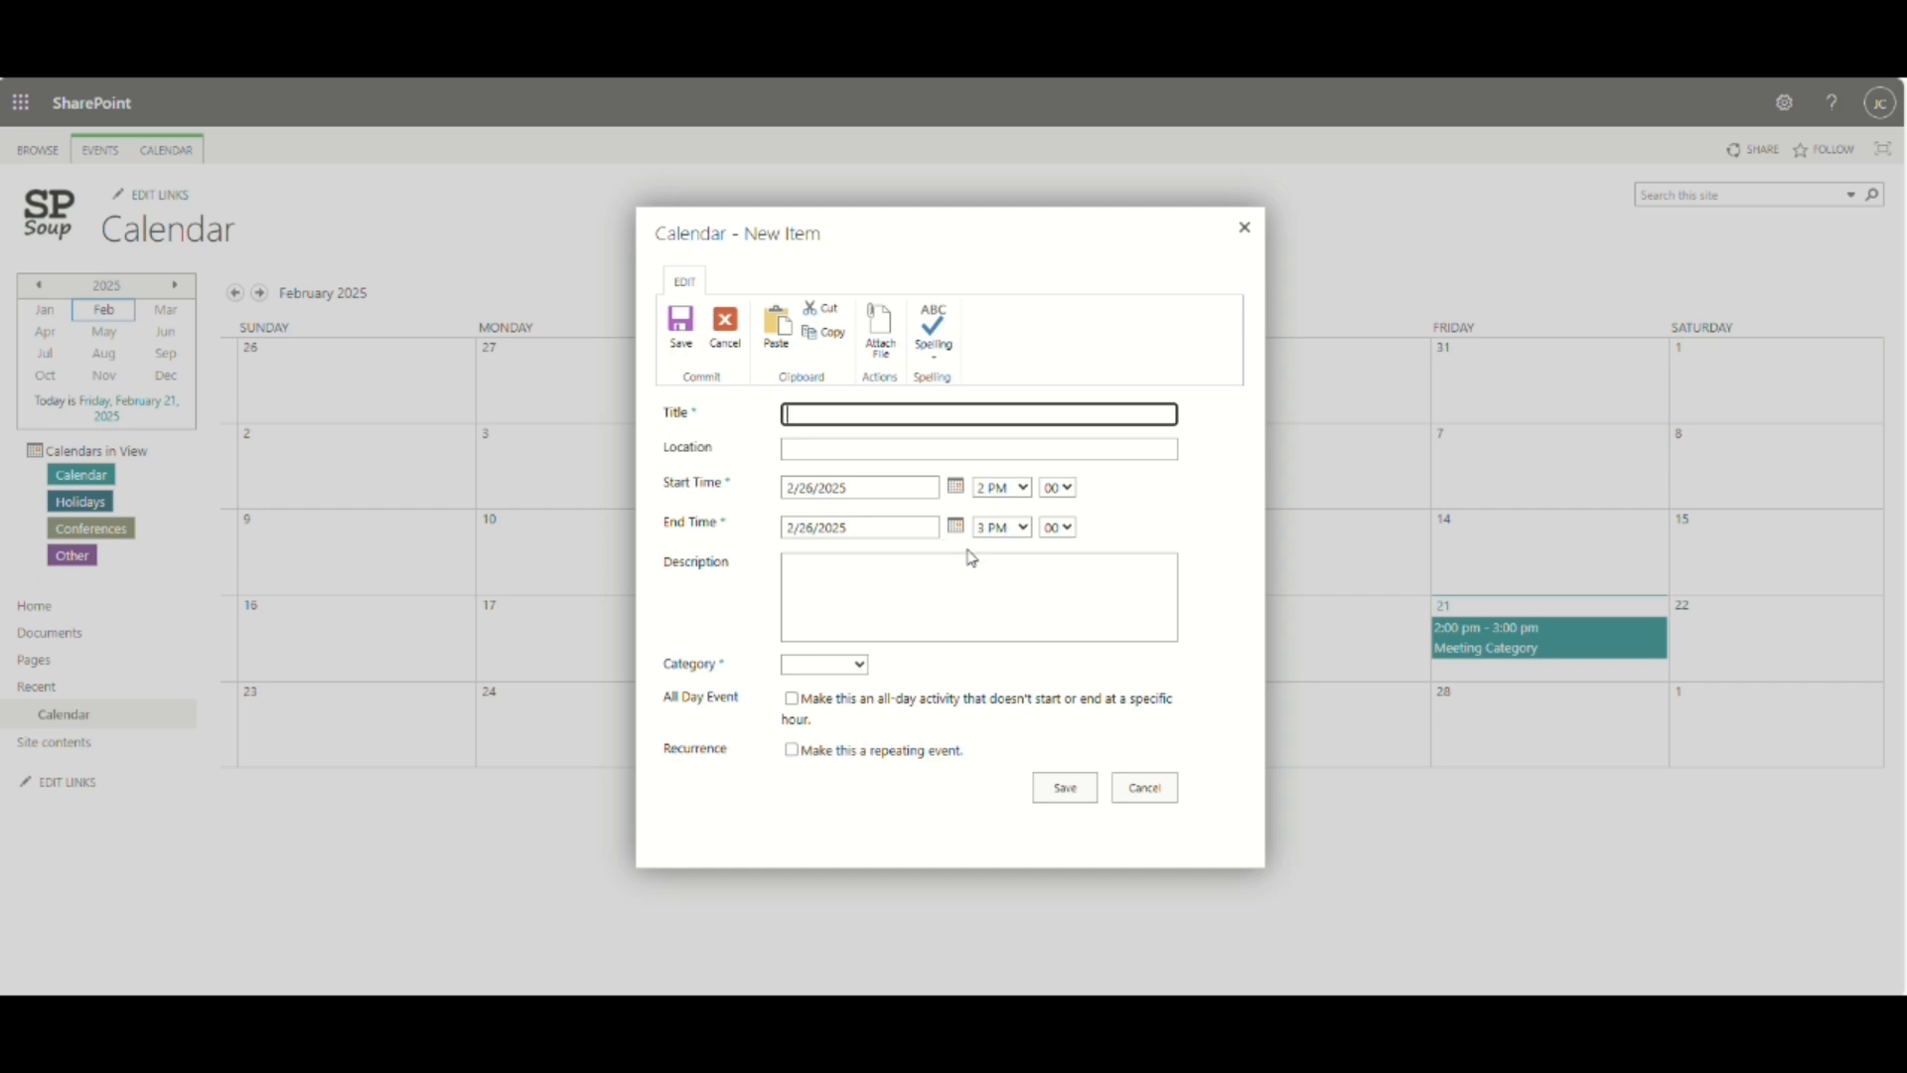
left_click(1155, 793)
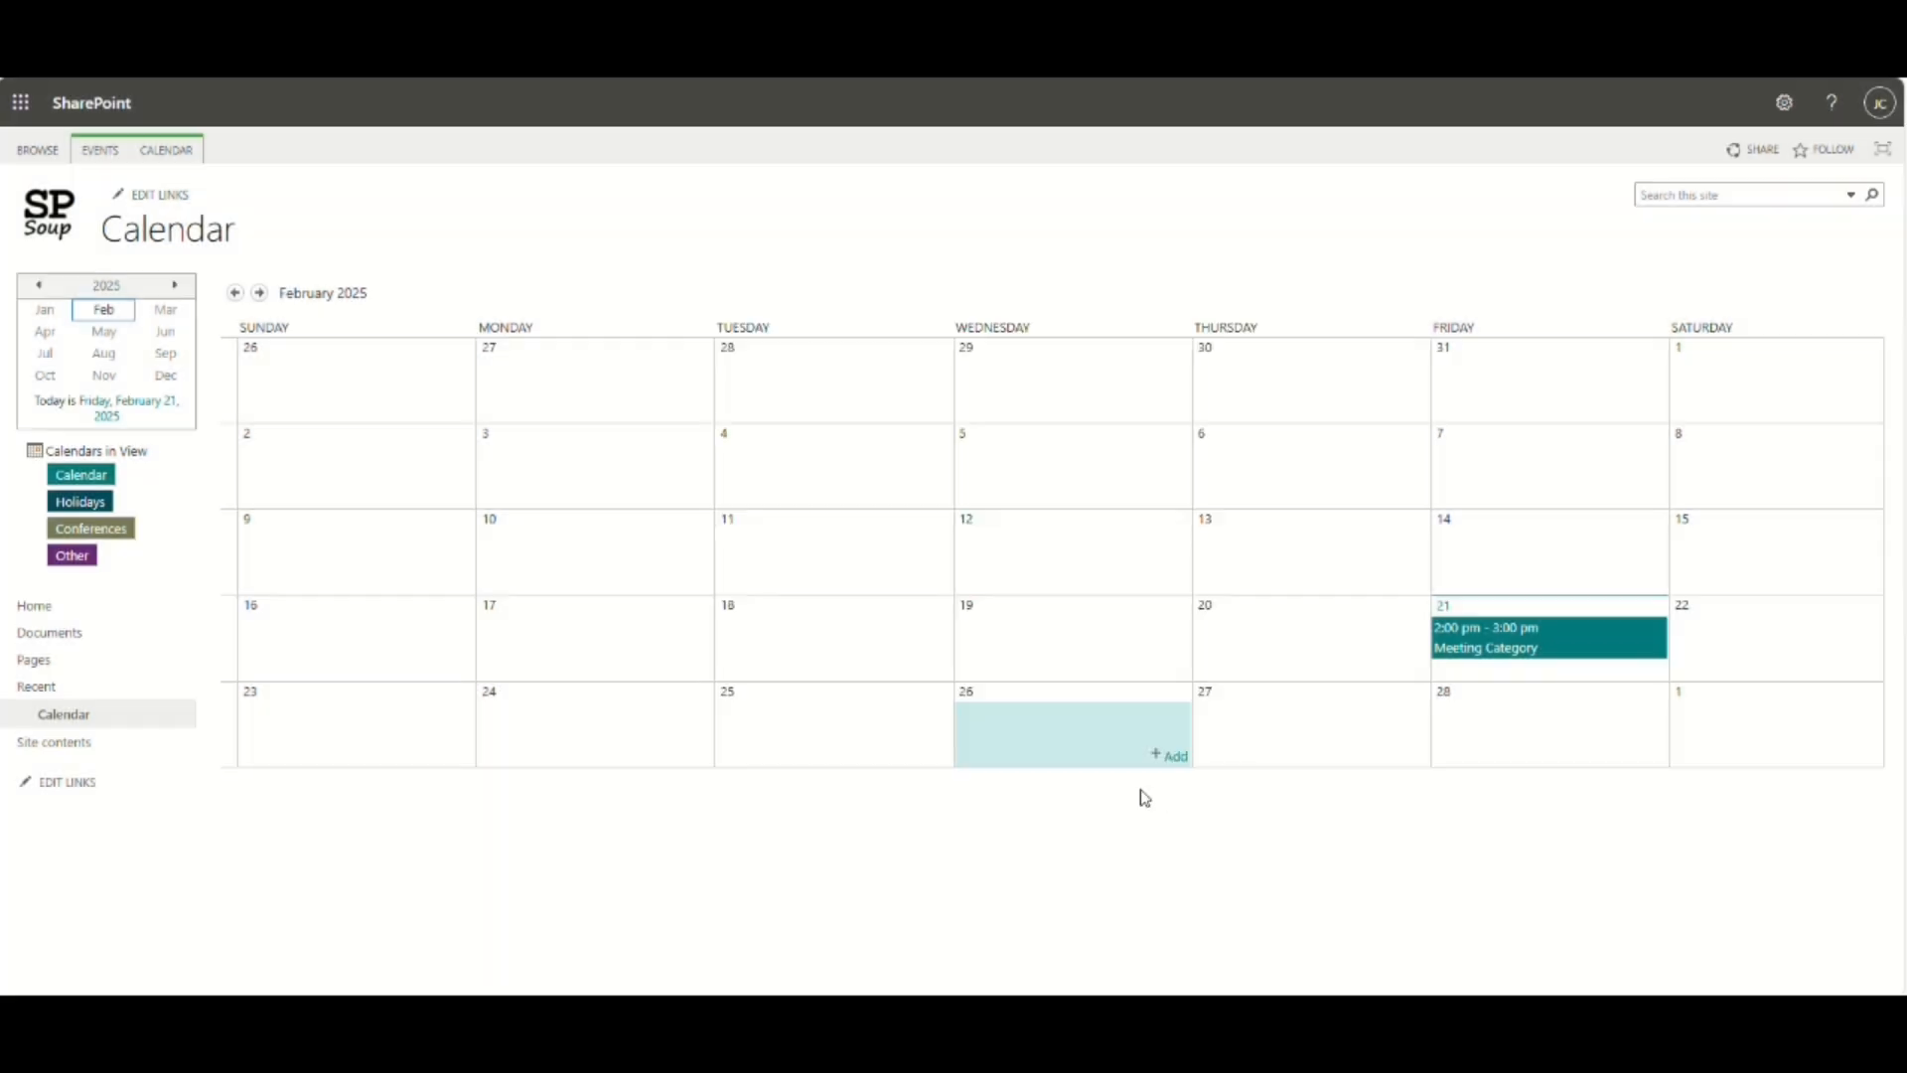
left_click(675, 635)
left_click(694, 669)
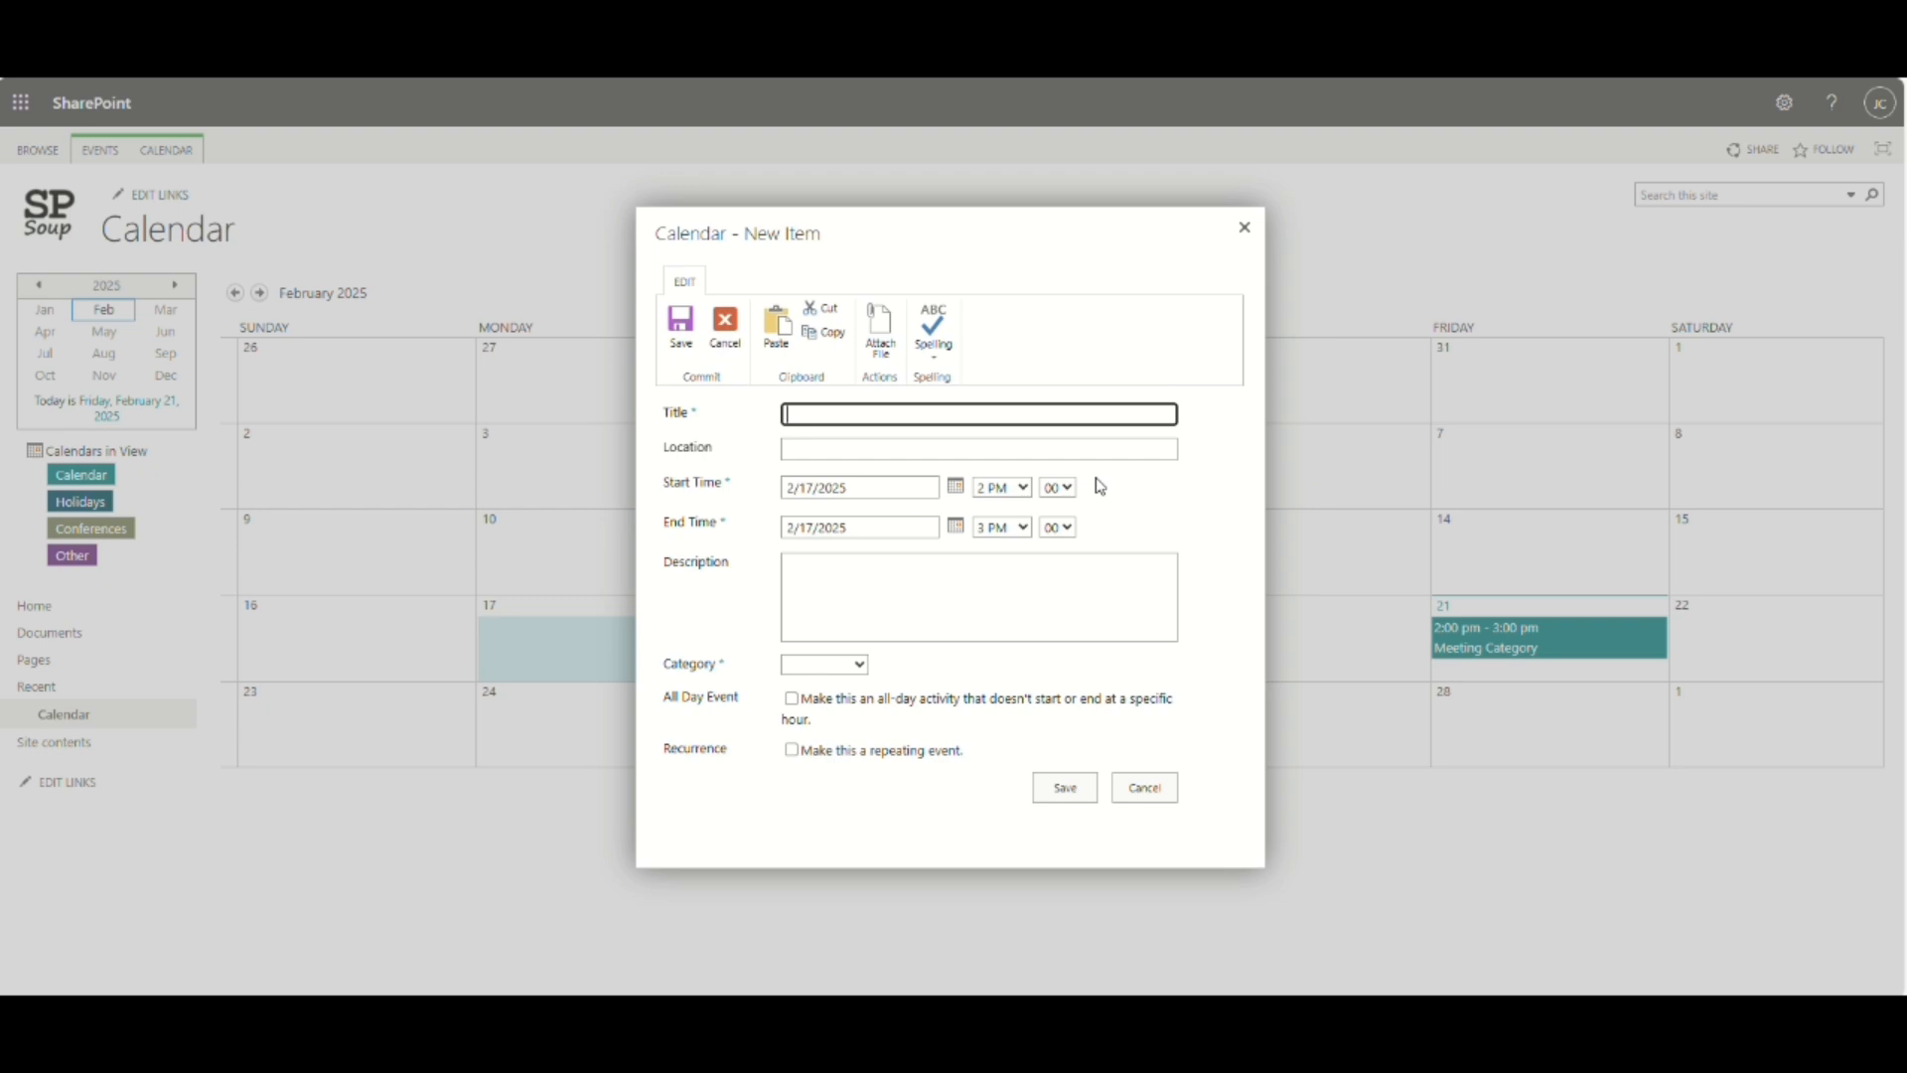
type("President's Day (Observed")
left_click(830, 663)
left_click(832, 742)
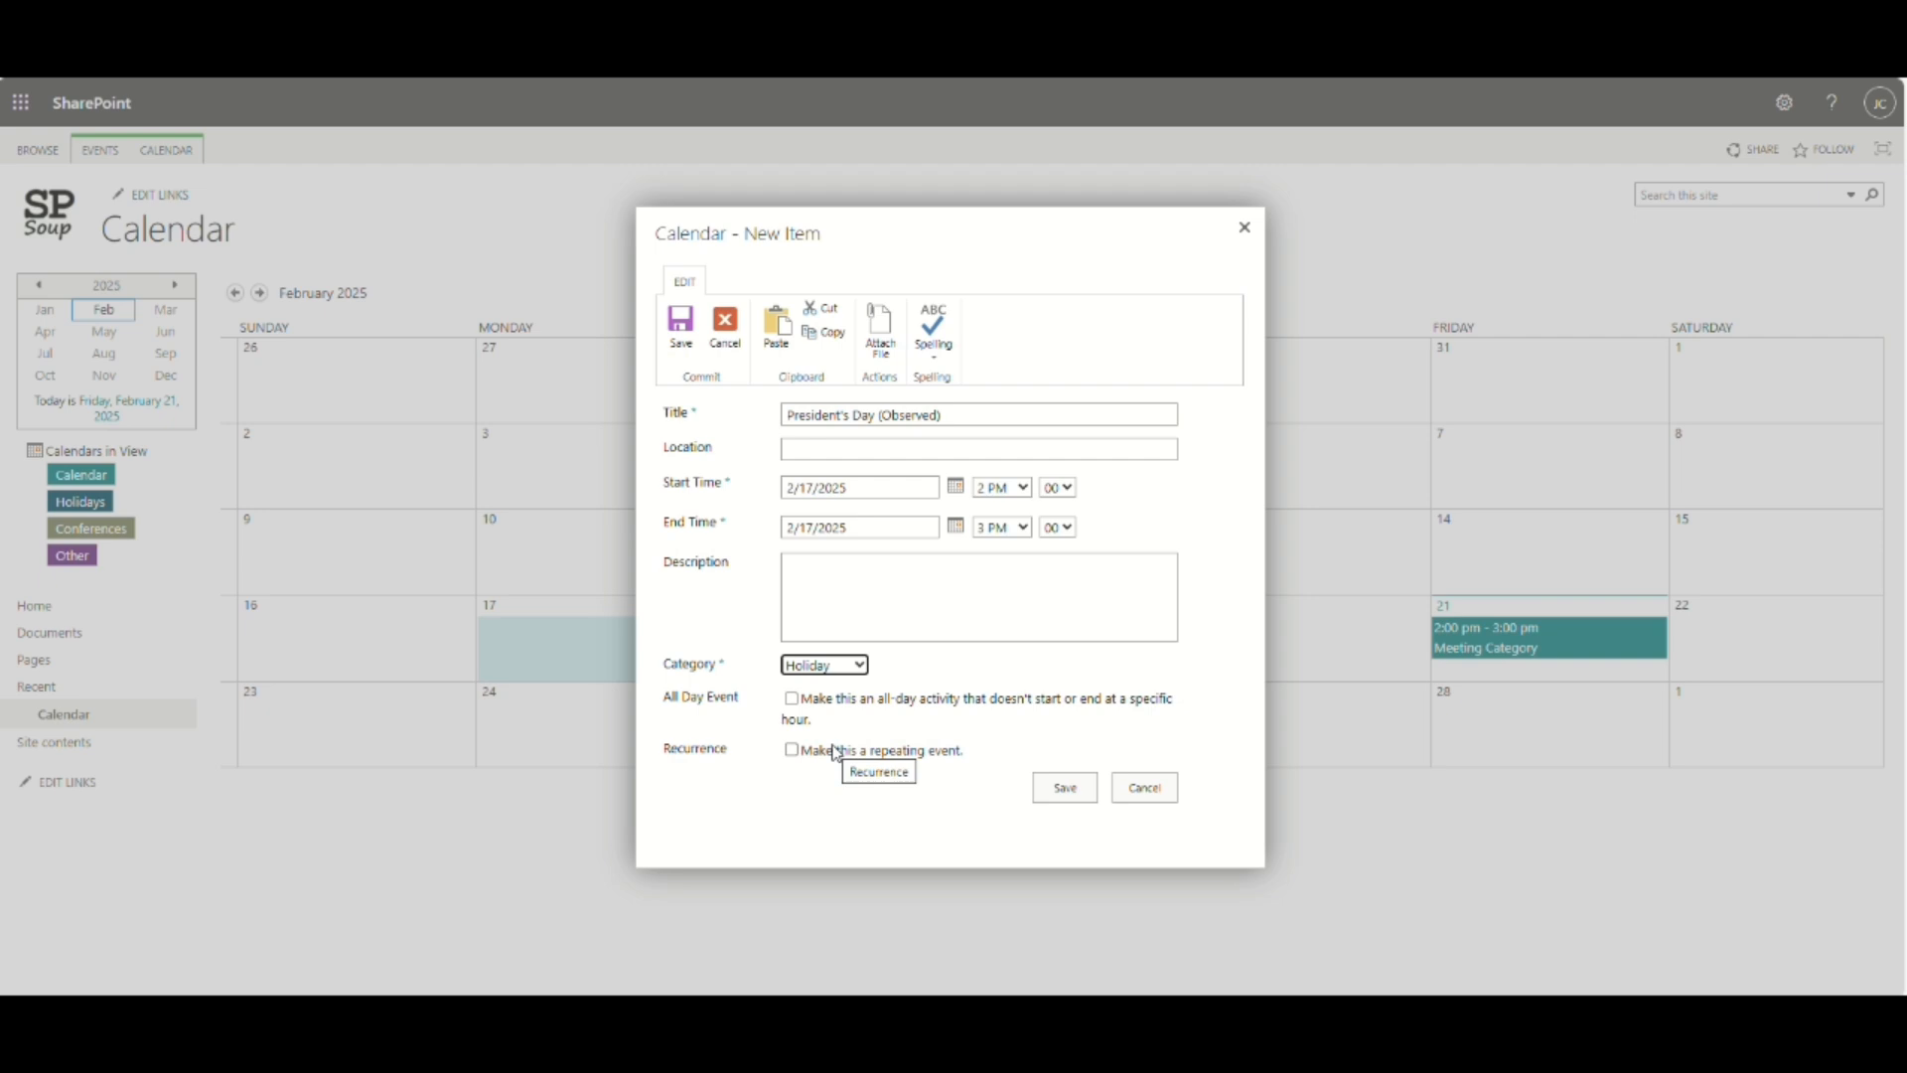
left_click(792, 699)
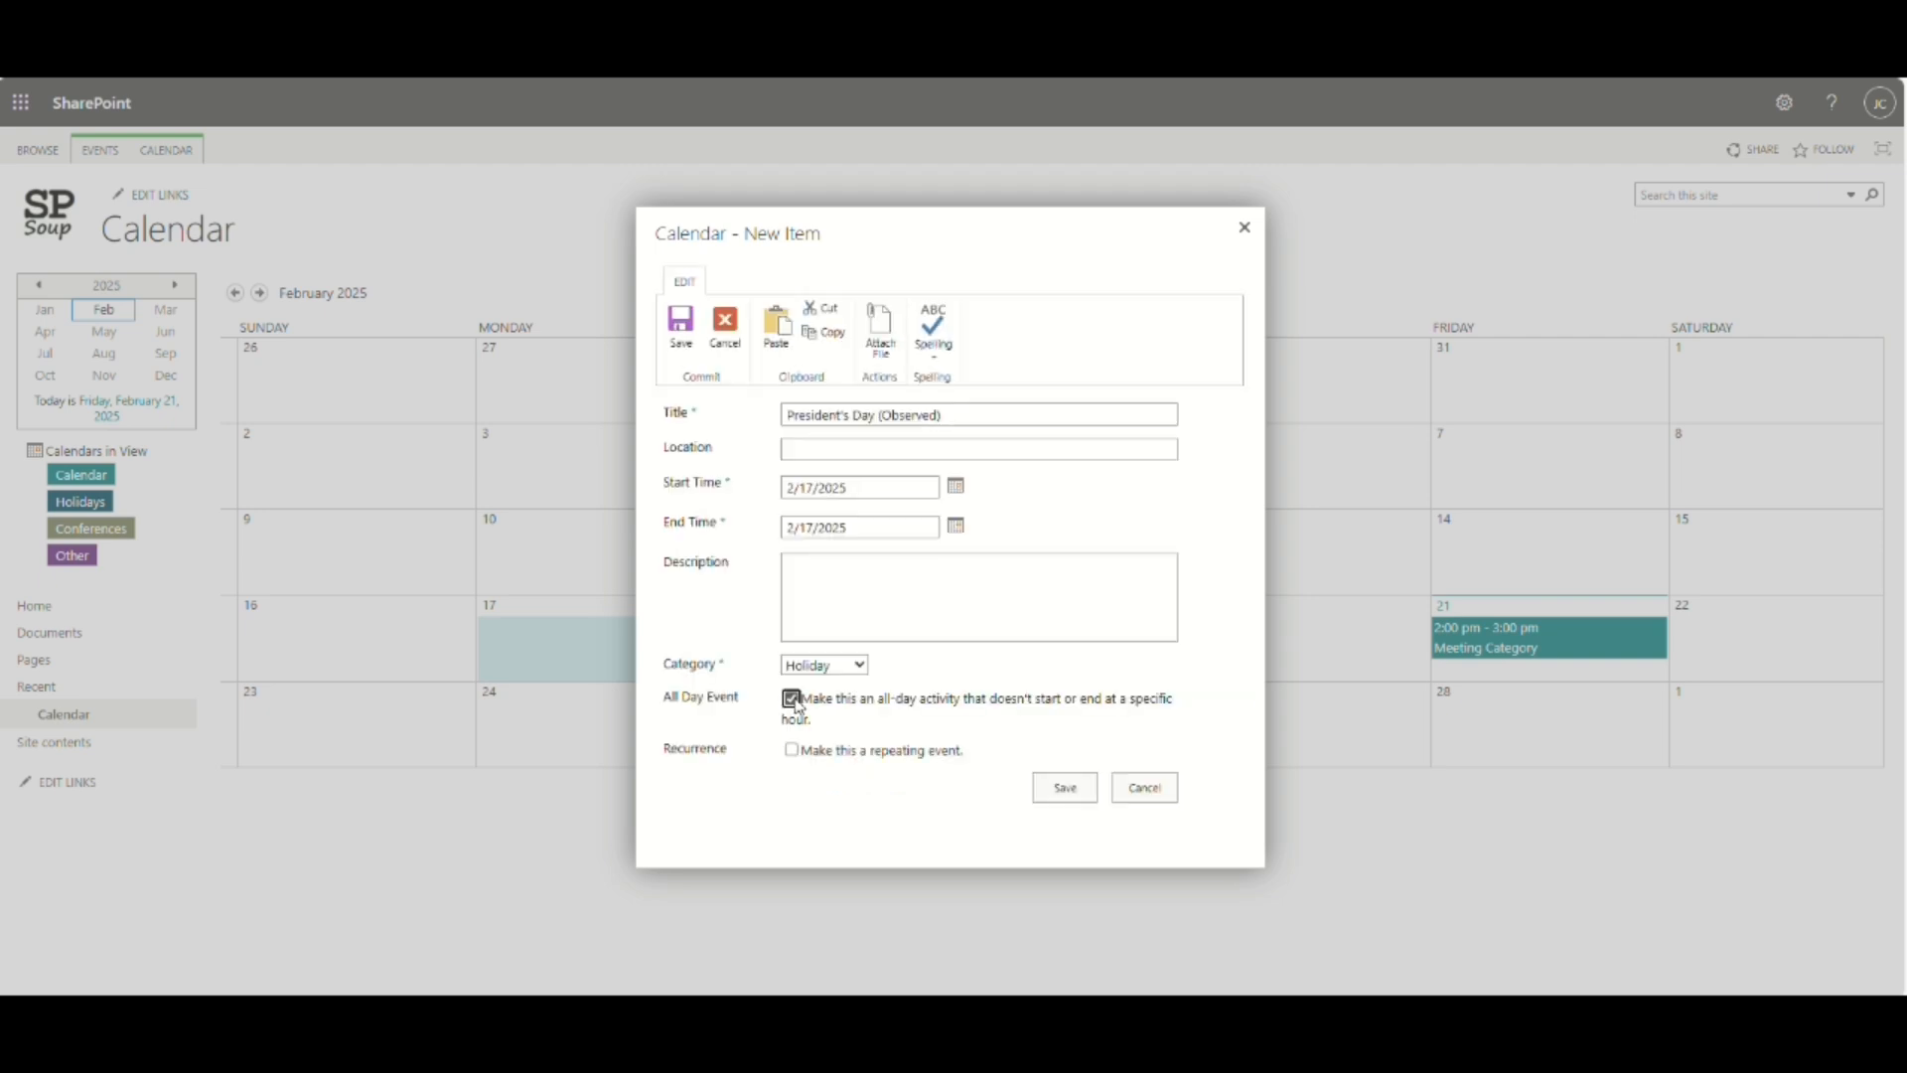
left_click(1081, 792)
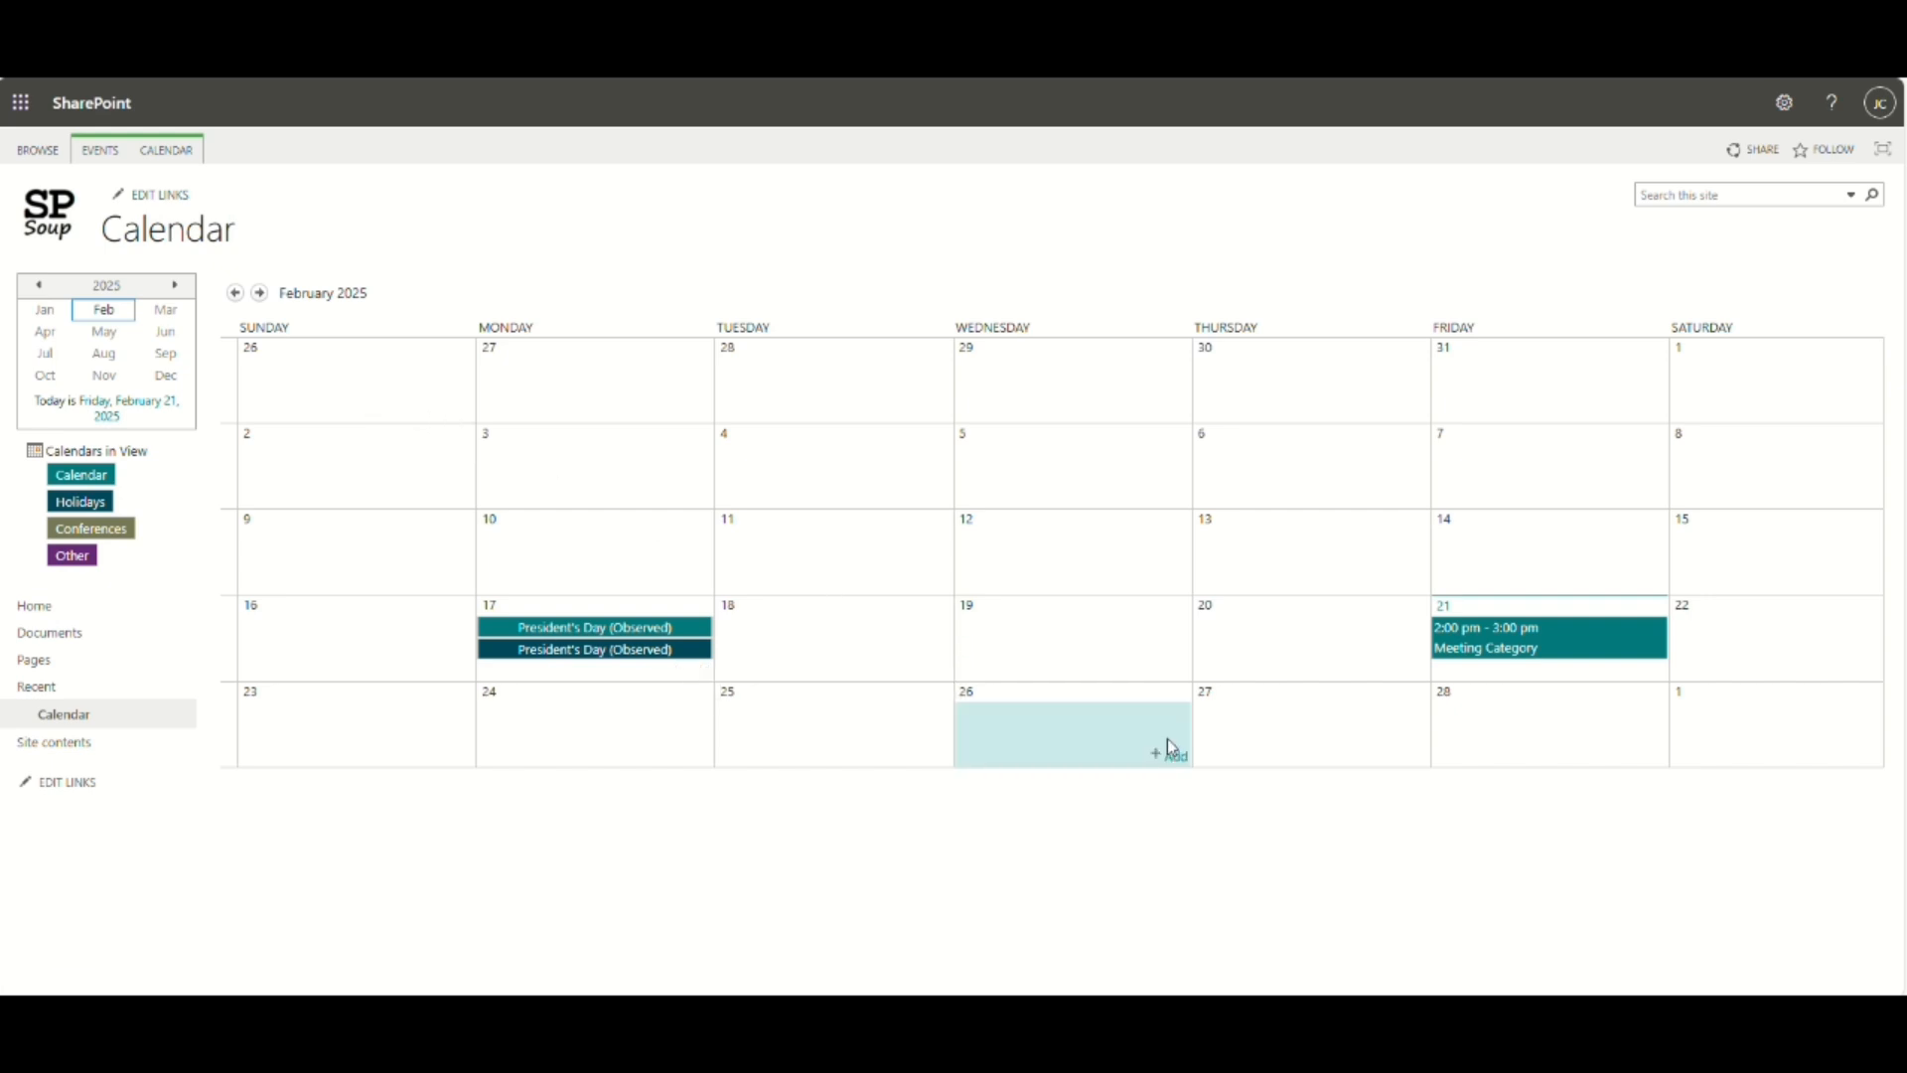
Start a new event on February 26, 2025, titled "Conference Category".
left_click(1171, 752)
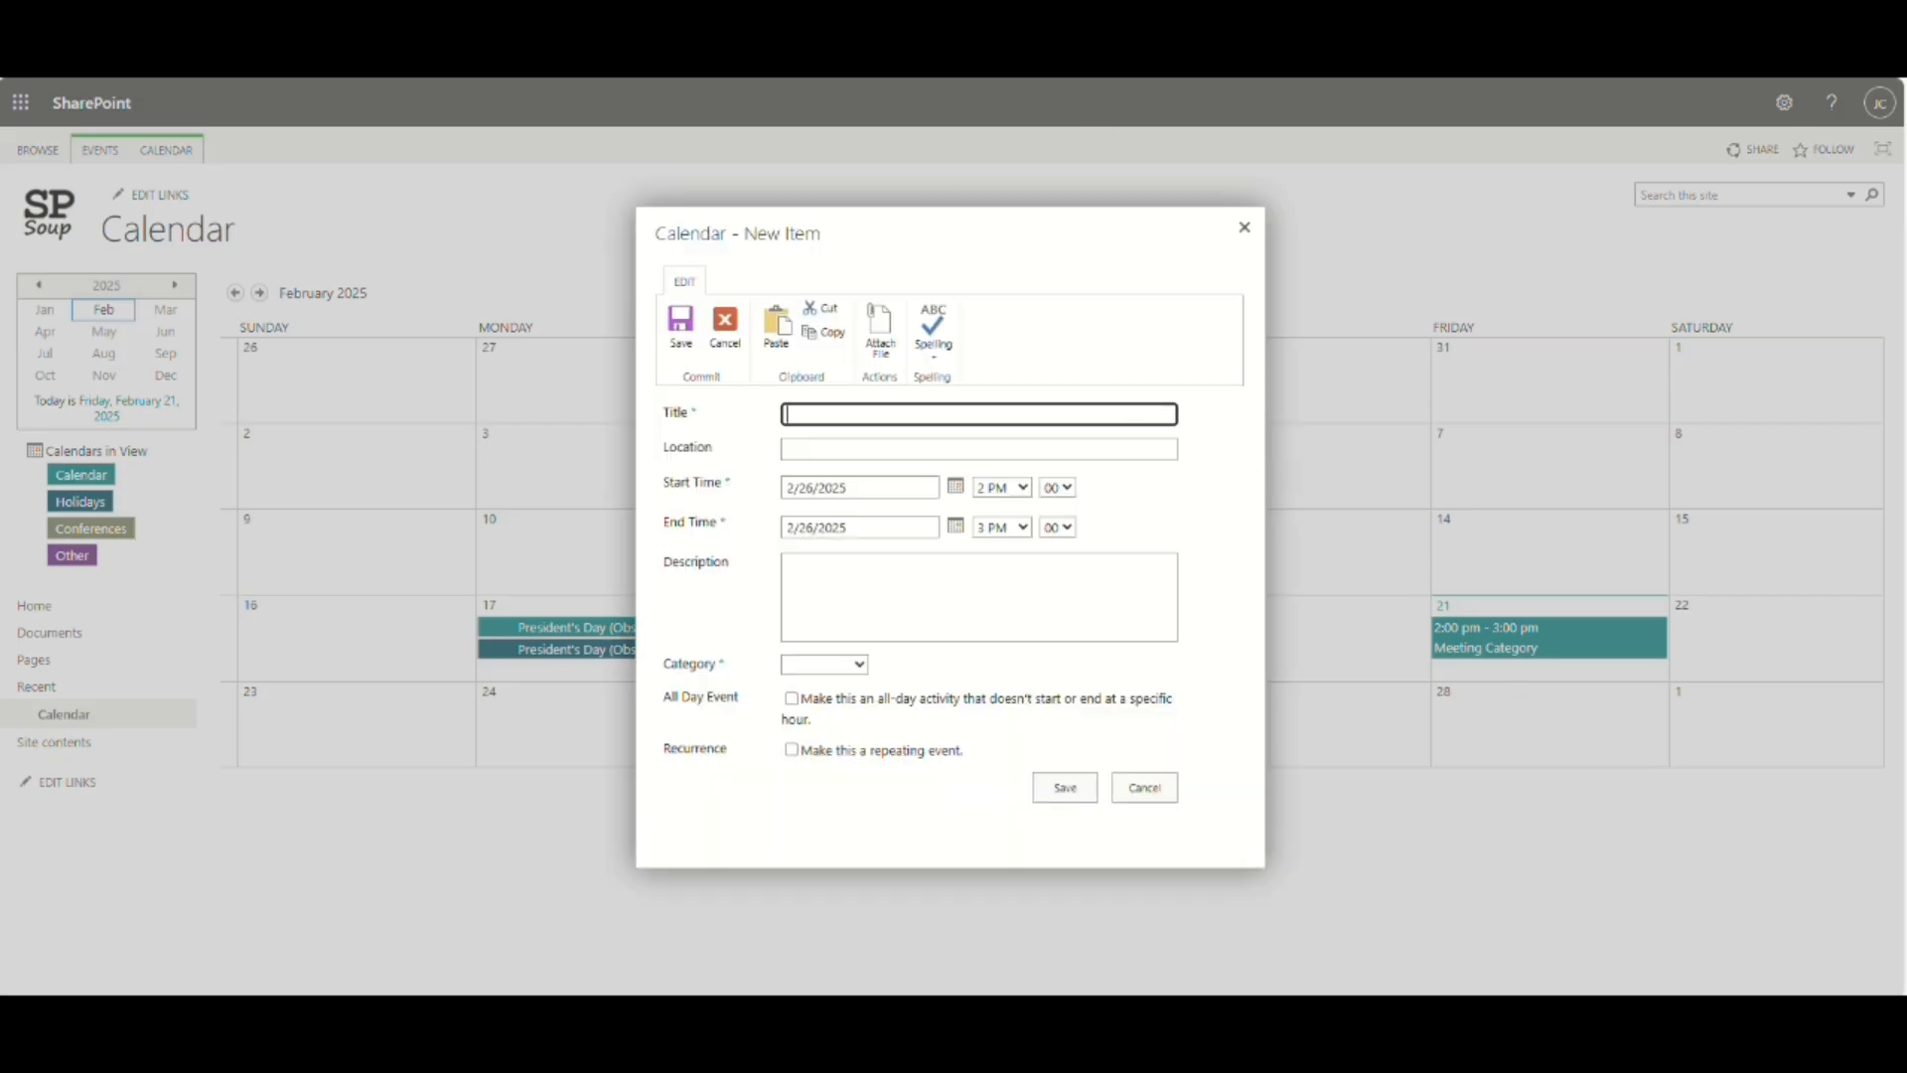
left_click(852, 414)
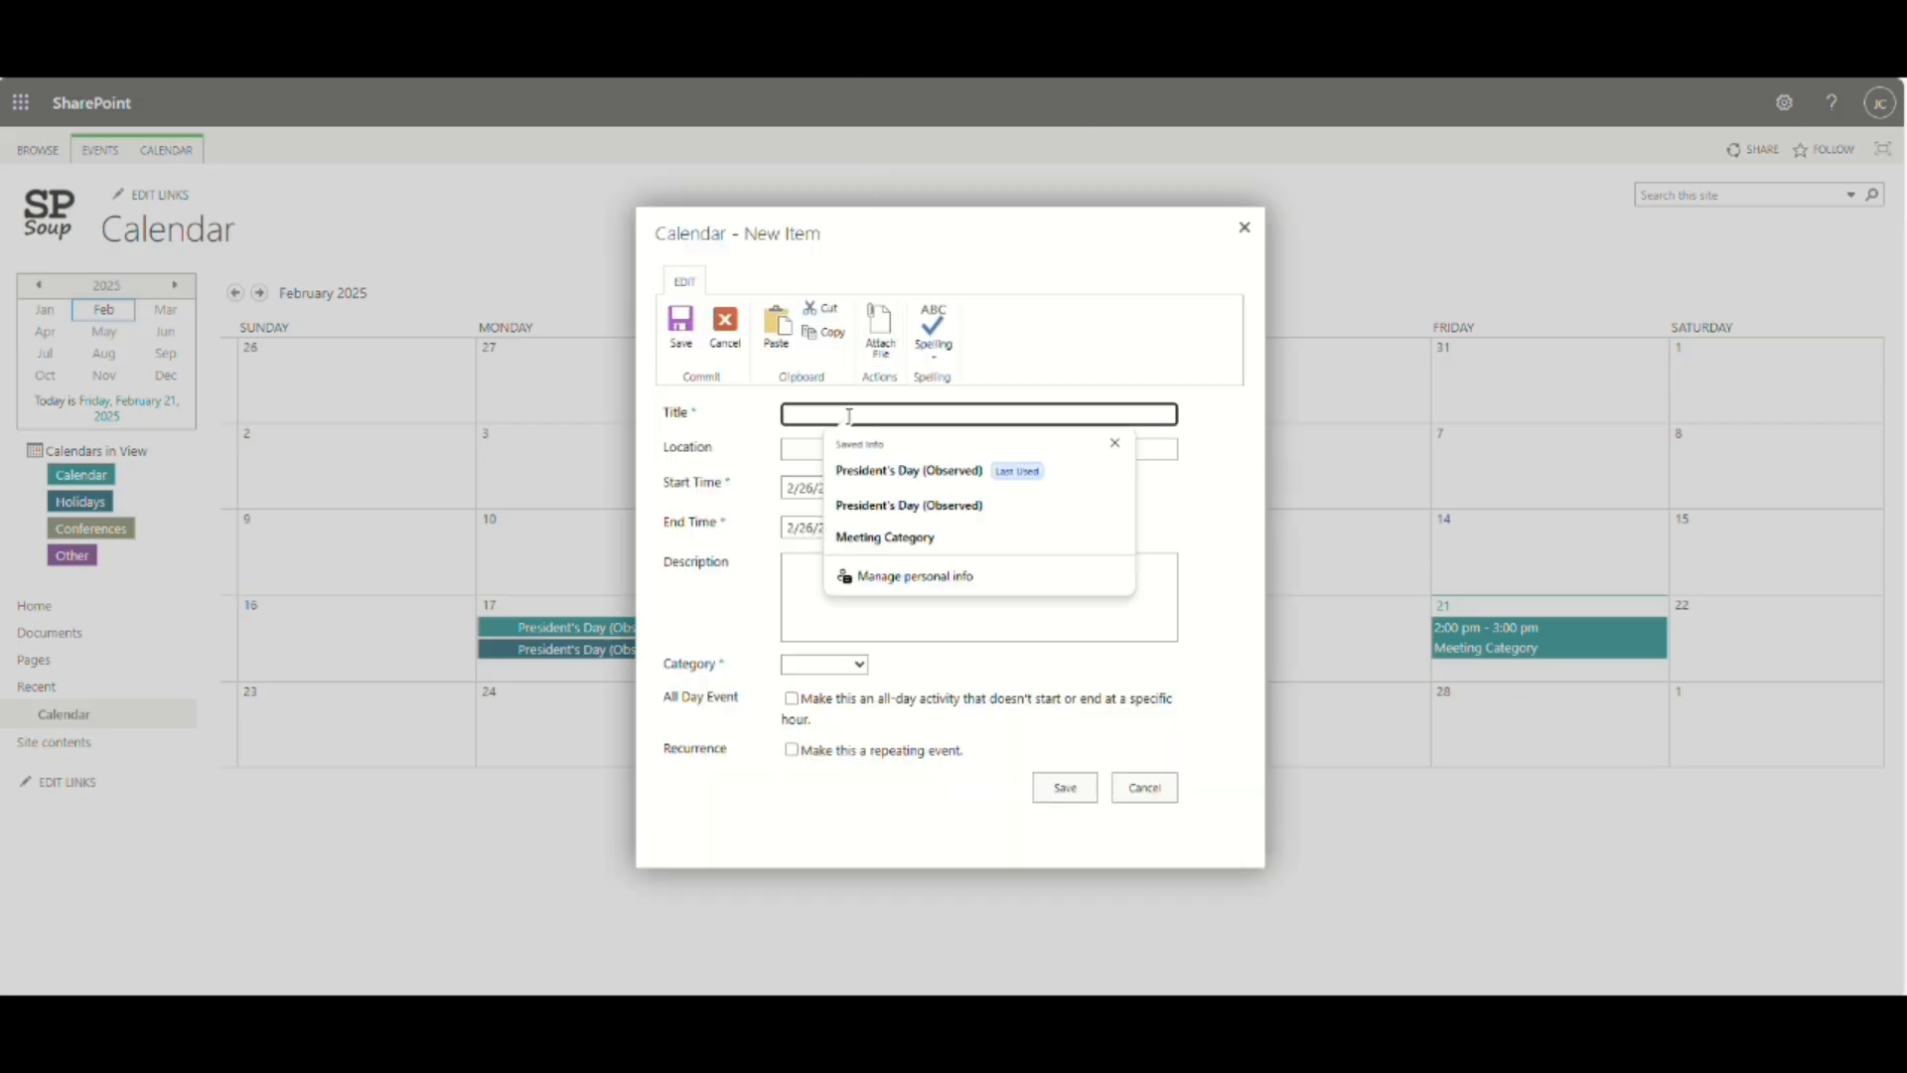
type("Conf")
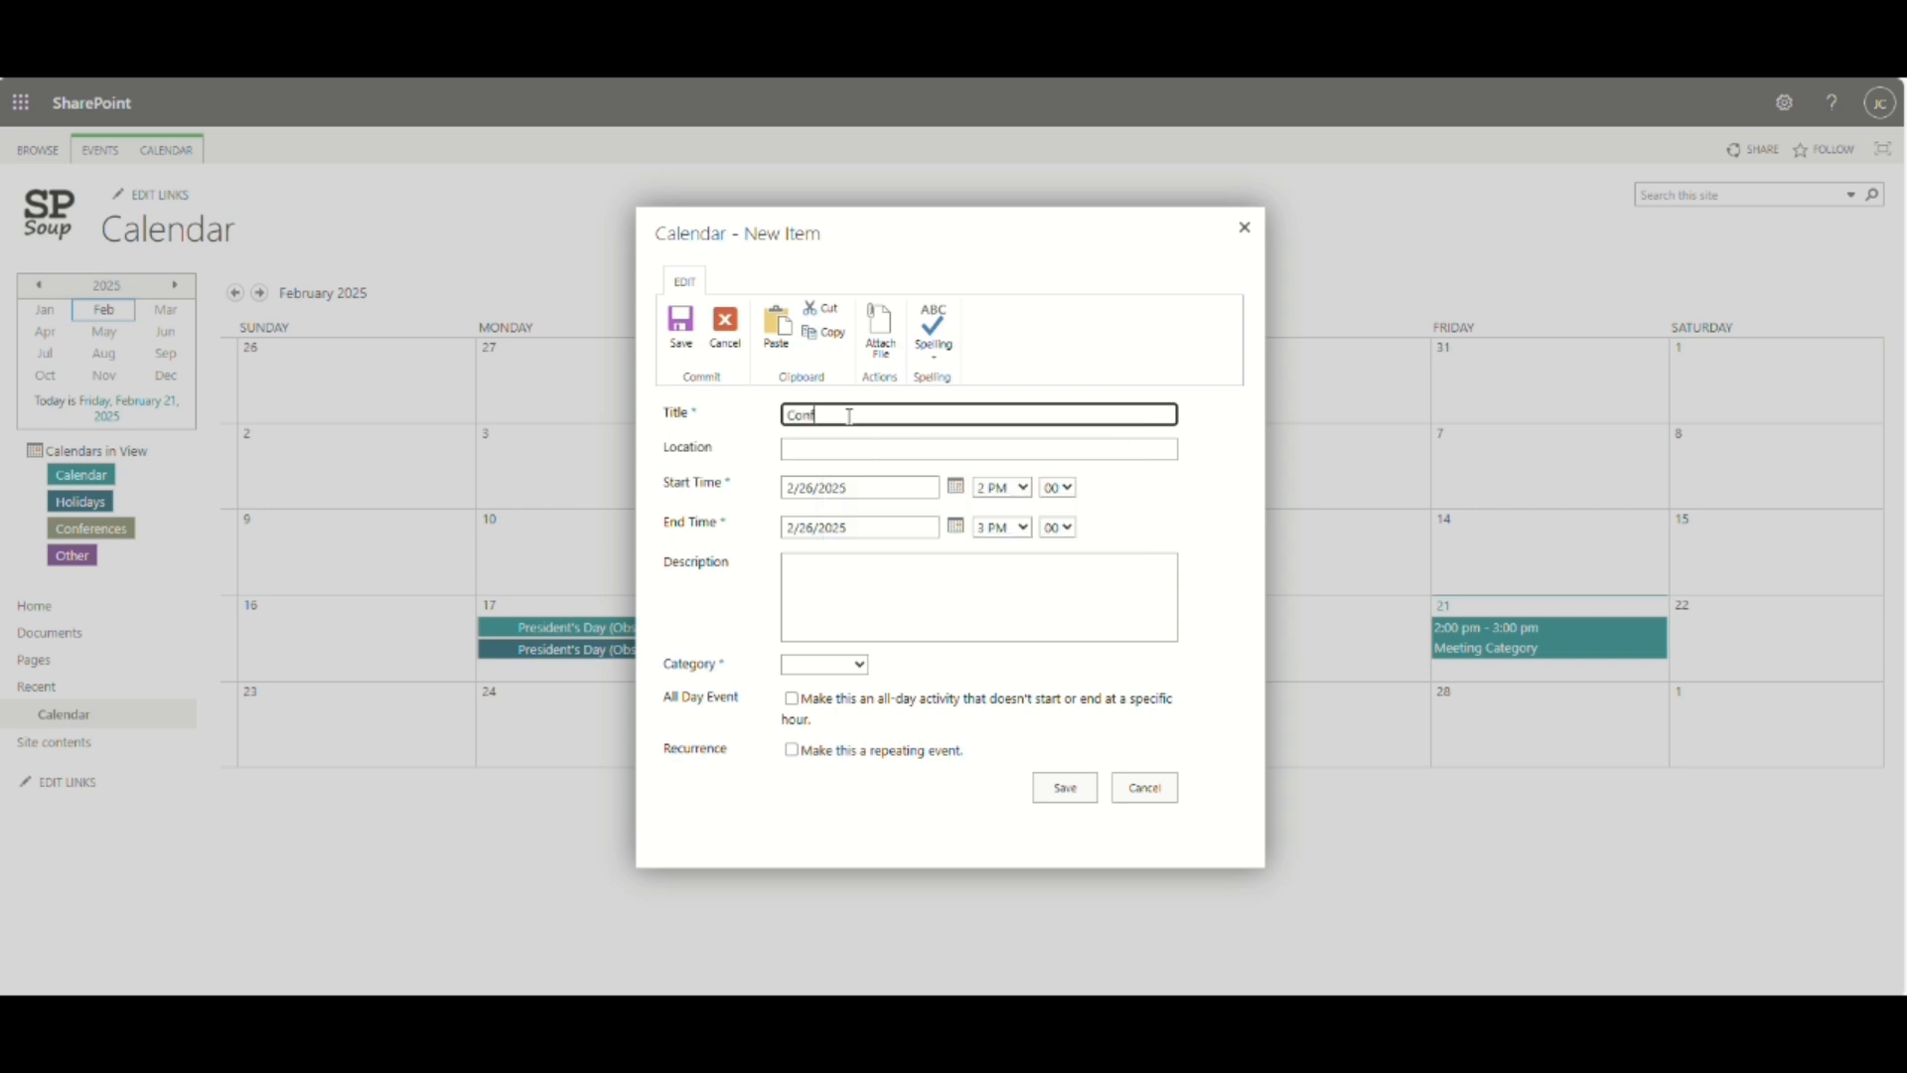
type("erence Category")
Set the conference event's start time to 8 AM and its end time to 4 PM.
left_click(1024, 491)
key("Up")
key("Up")
key("Return")
left_click(1023, 527)
key("Down")
key("Down")
key("Down")
key("Return")
left_click(1013, 496)
key("Up")
key("Up")
key("Up")
key("Up")
key("Return")
left_click(1022, 528)
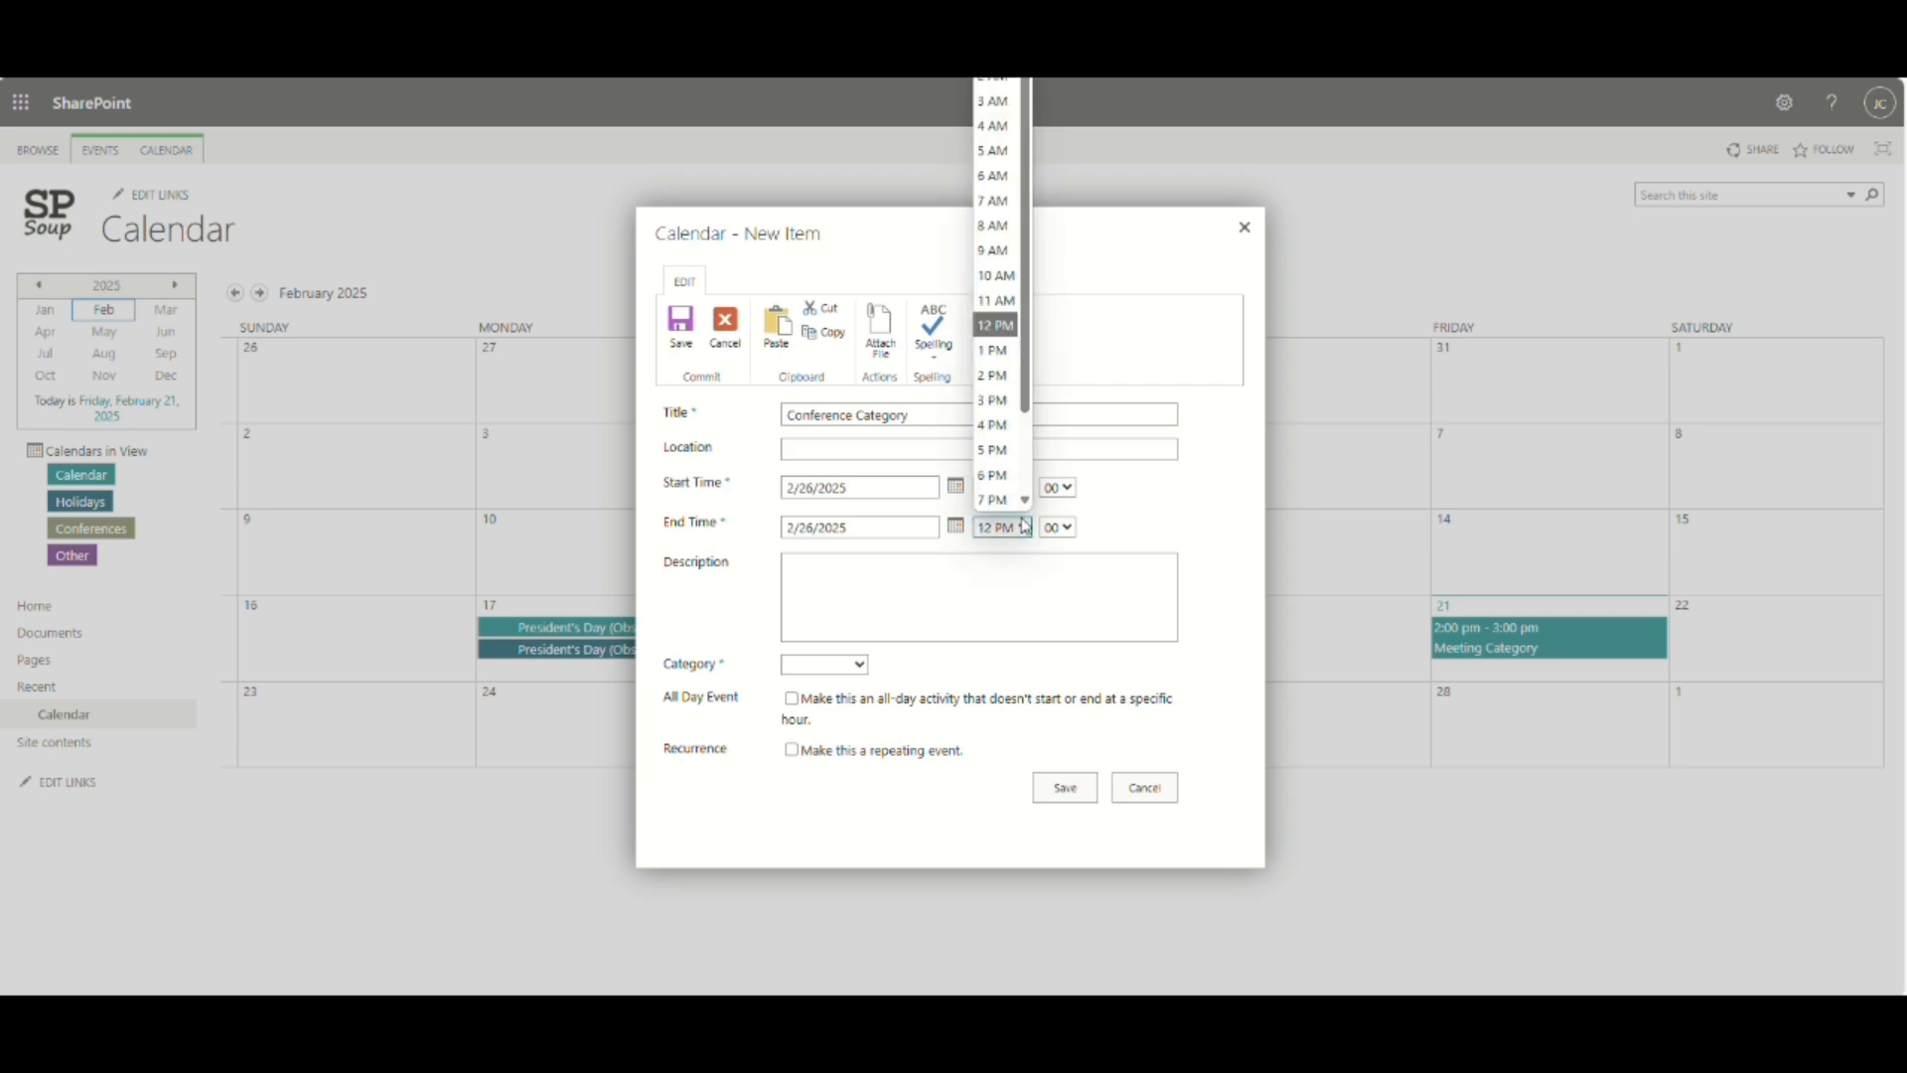
left_click(1000, 427)
left_click(979, 594)
Assign the Conference category to the event and save it.
left_click(852, 664)
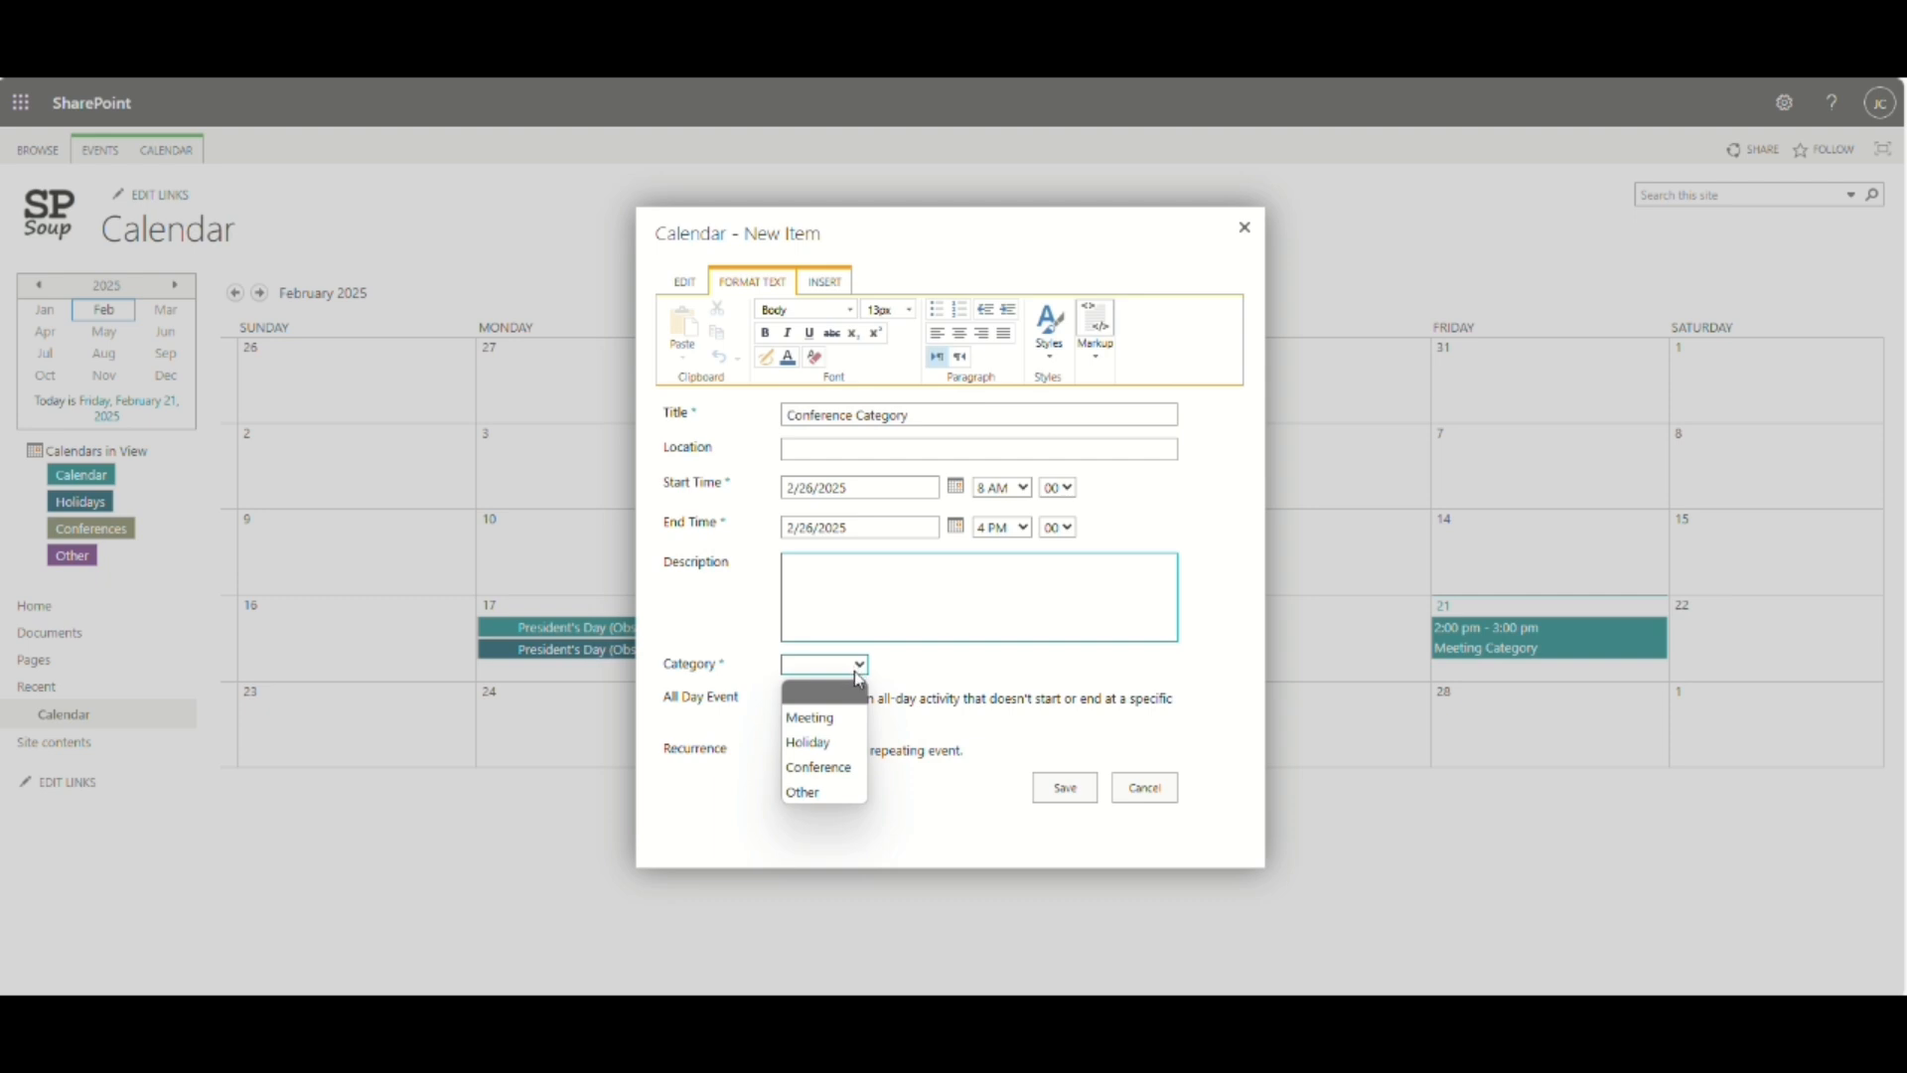
left_click(823, 768)
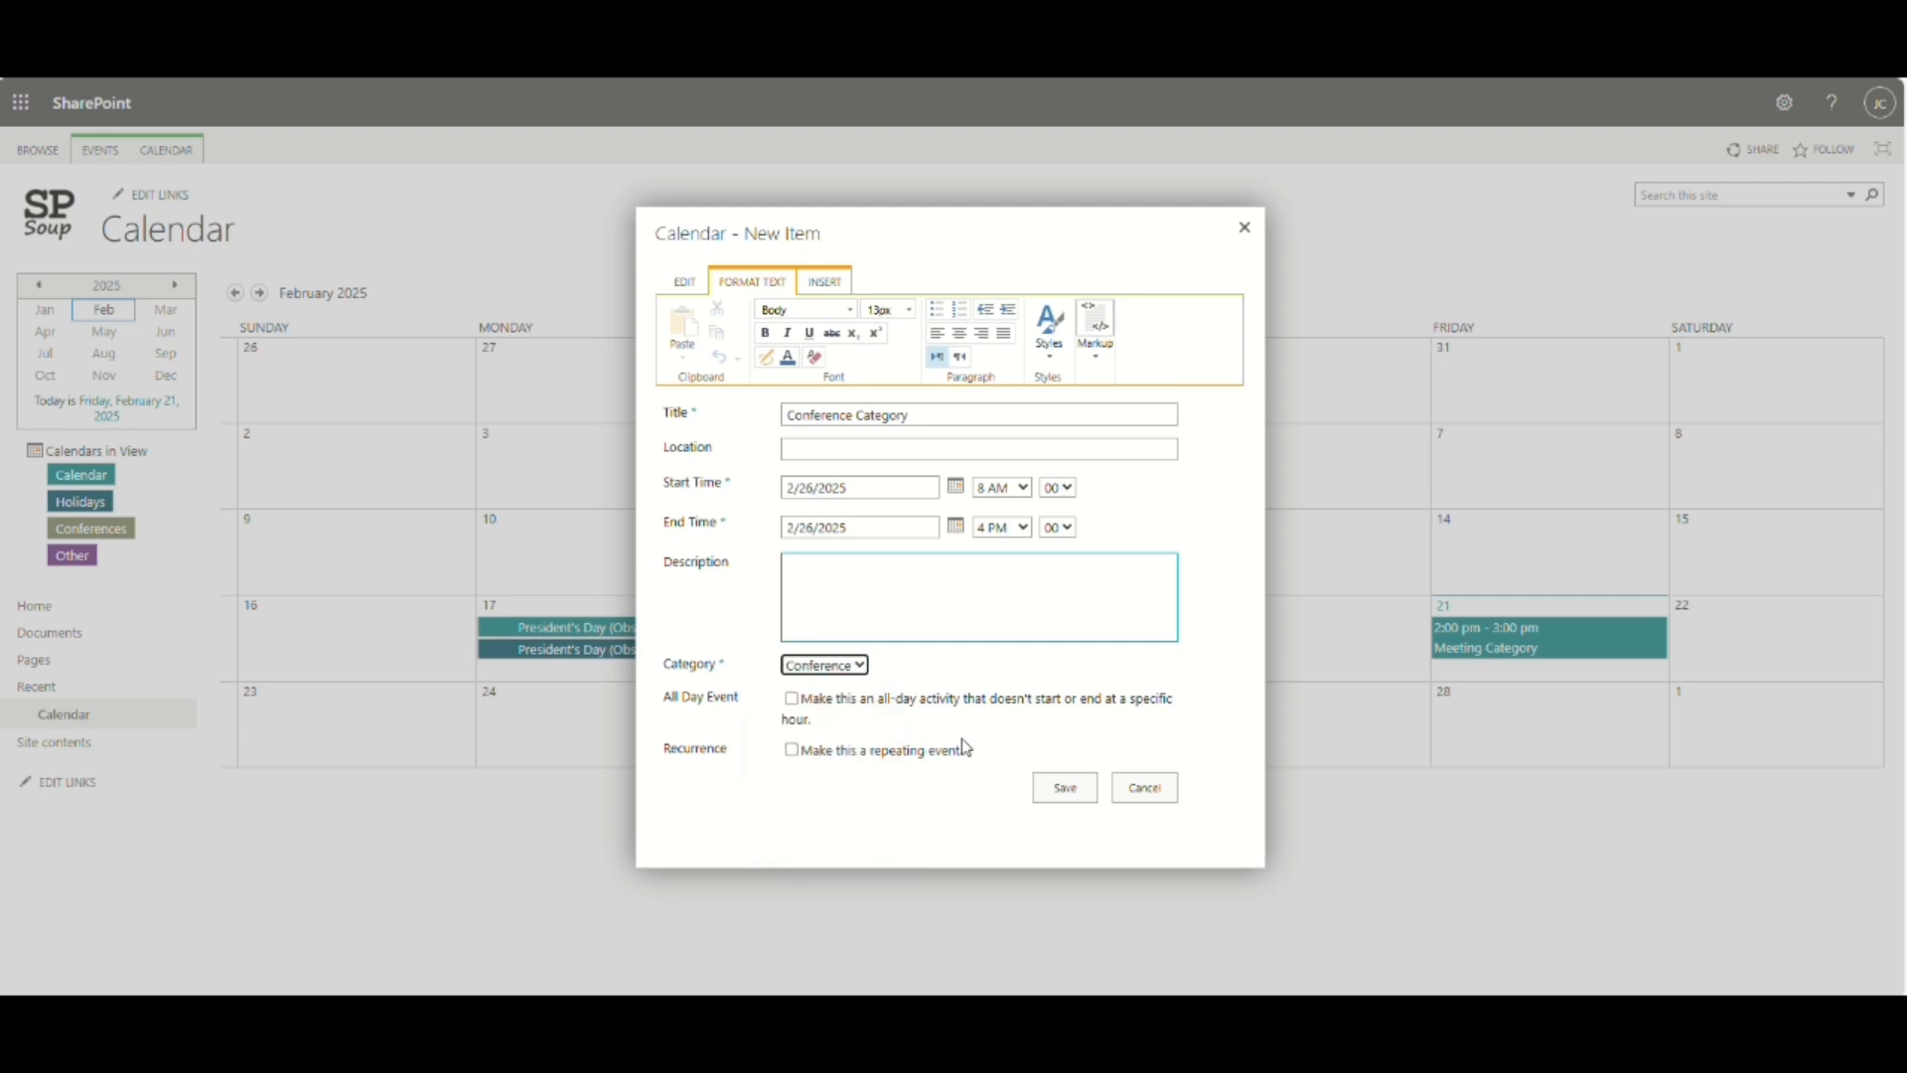
left_click(1072, 794)
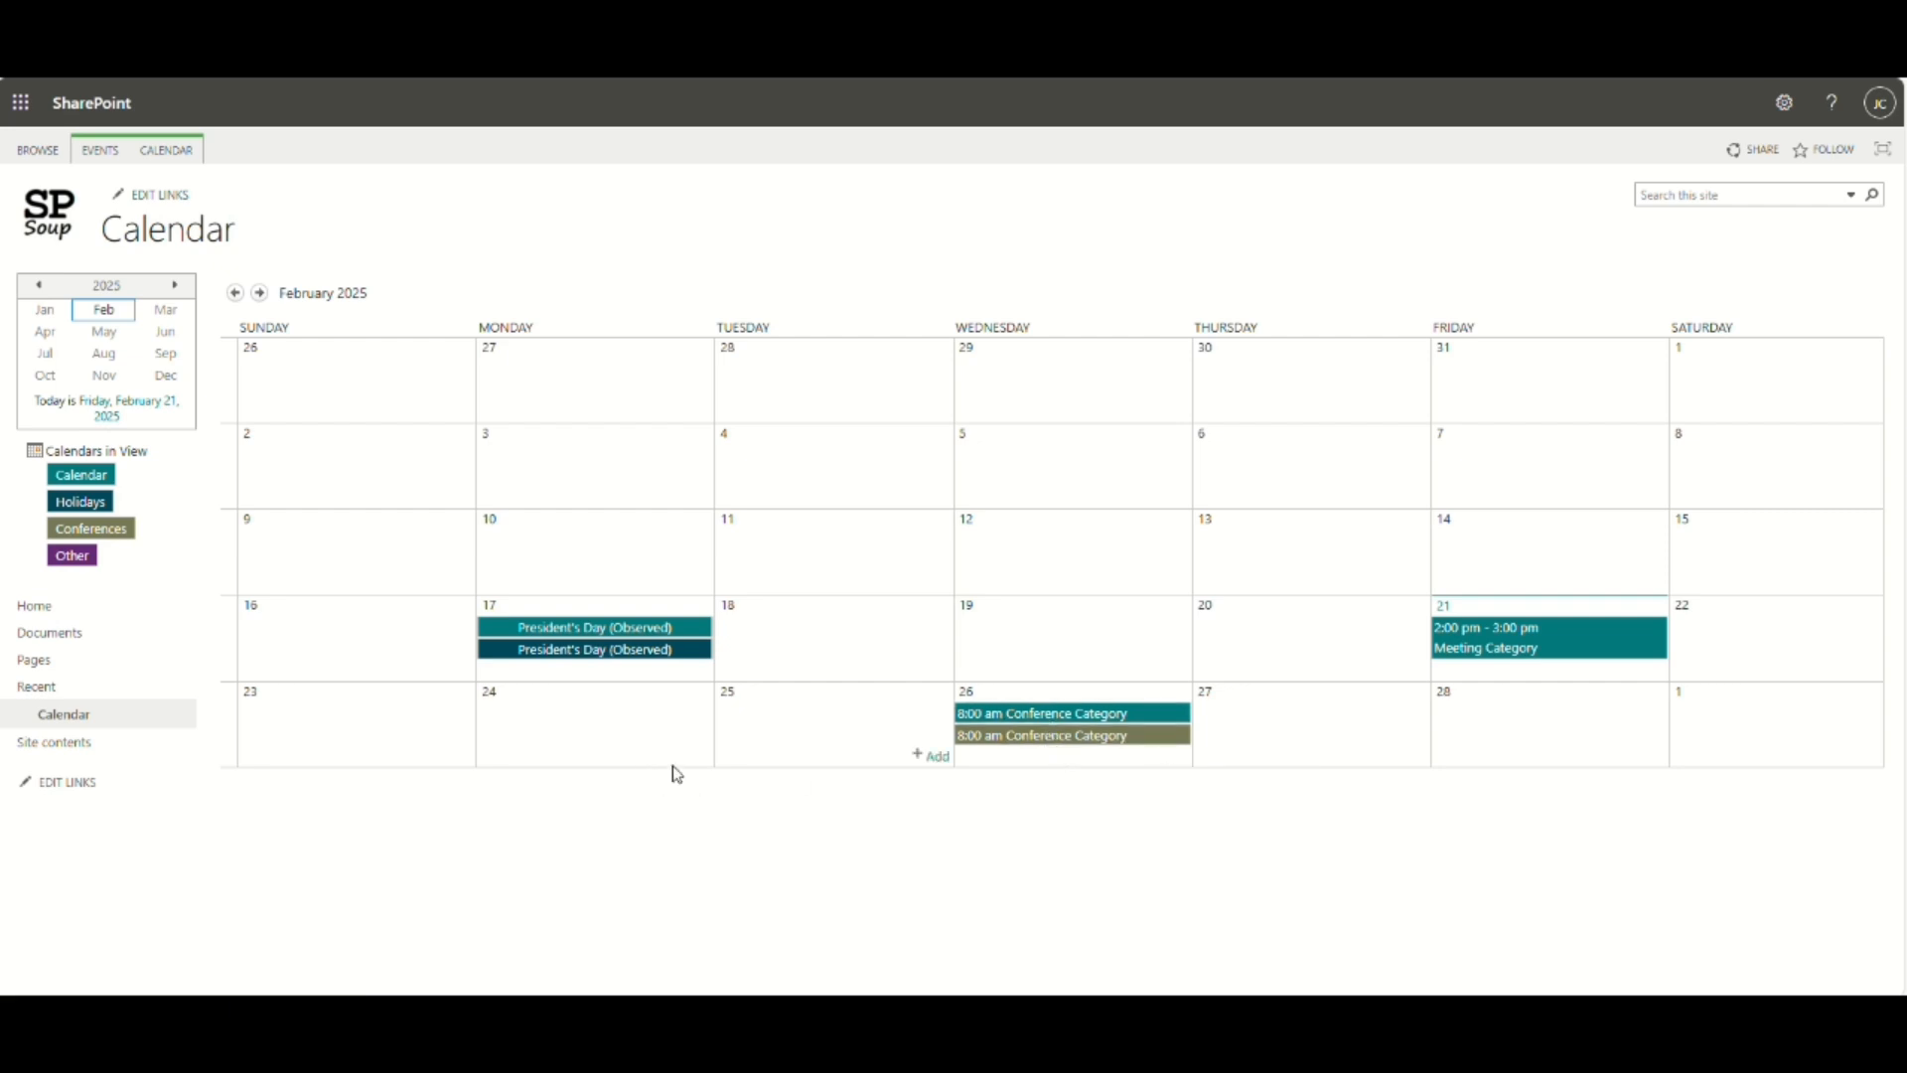
Add an all-day event titled "Other - PTO" on February 24, 2025, with the Other category, and save it.
left_click(699, 758)
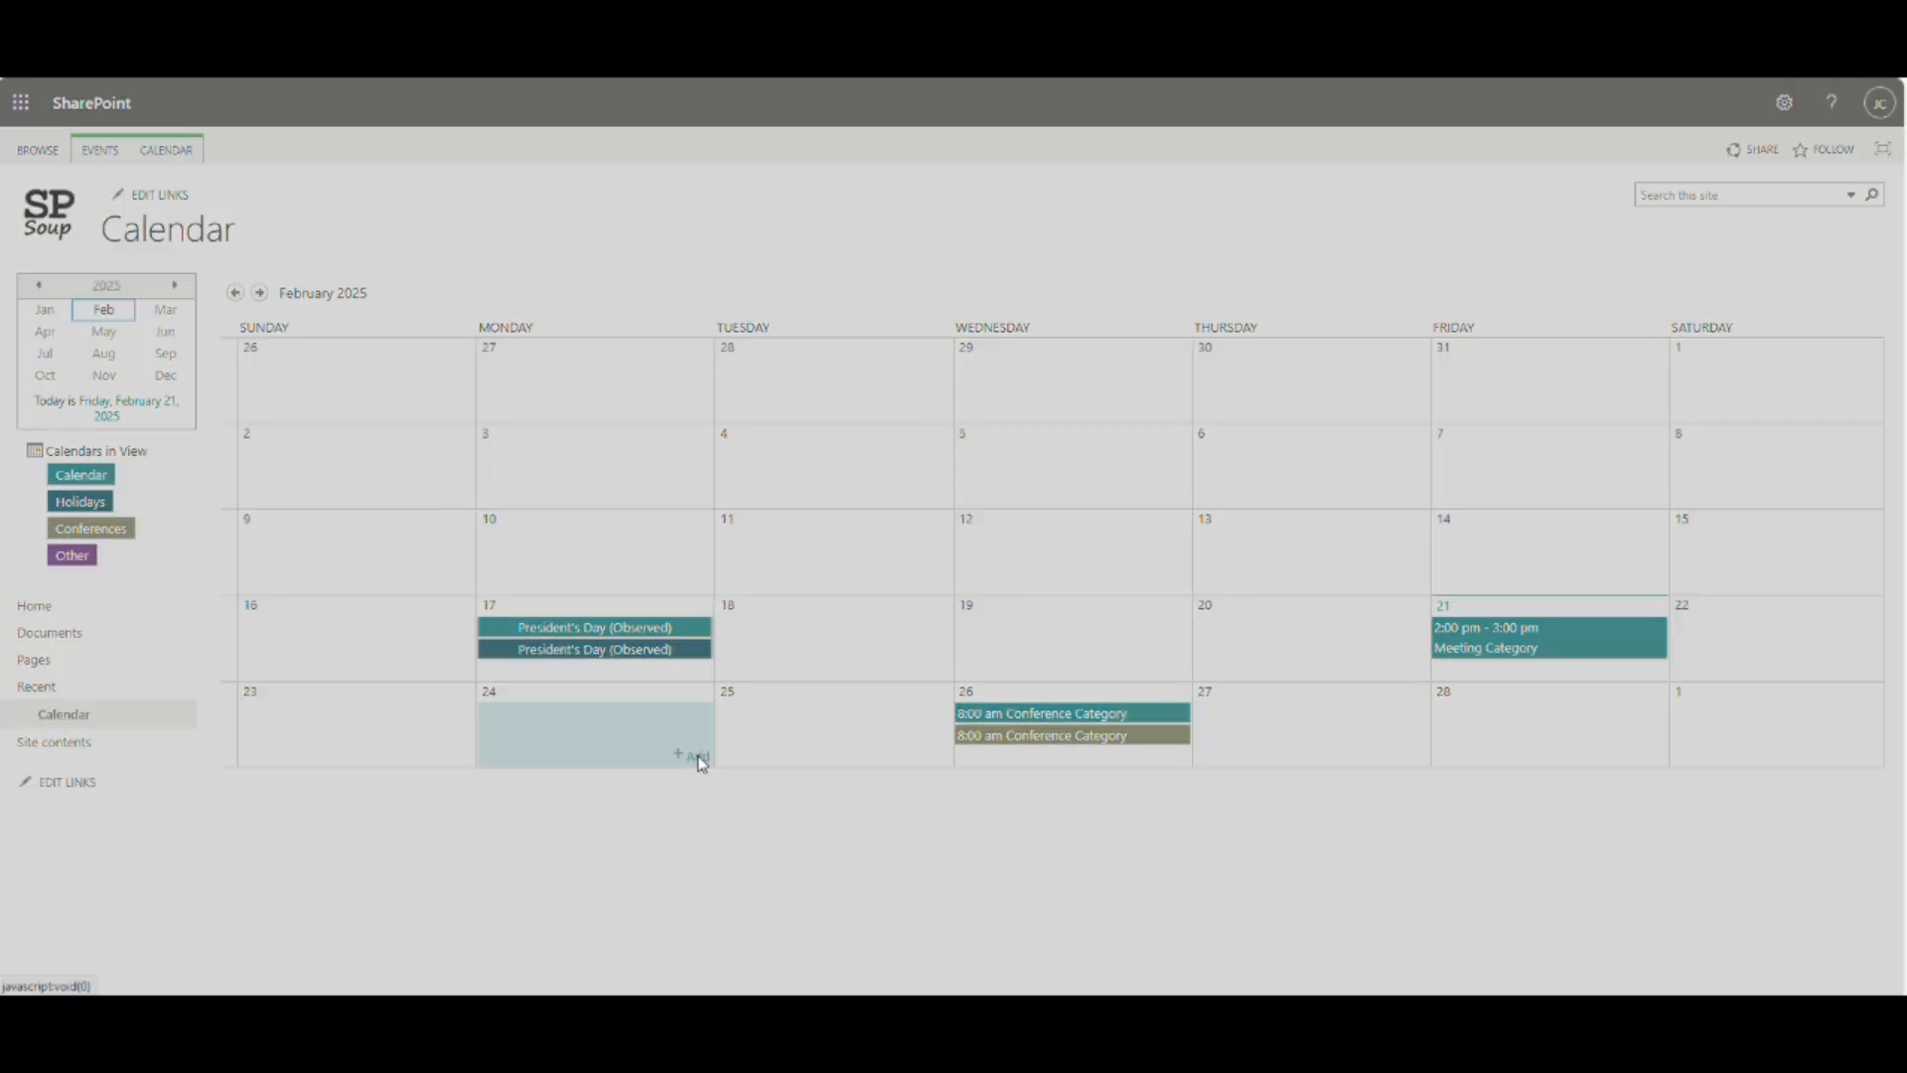
left_click(804, 415)
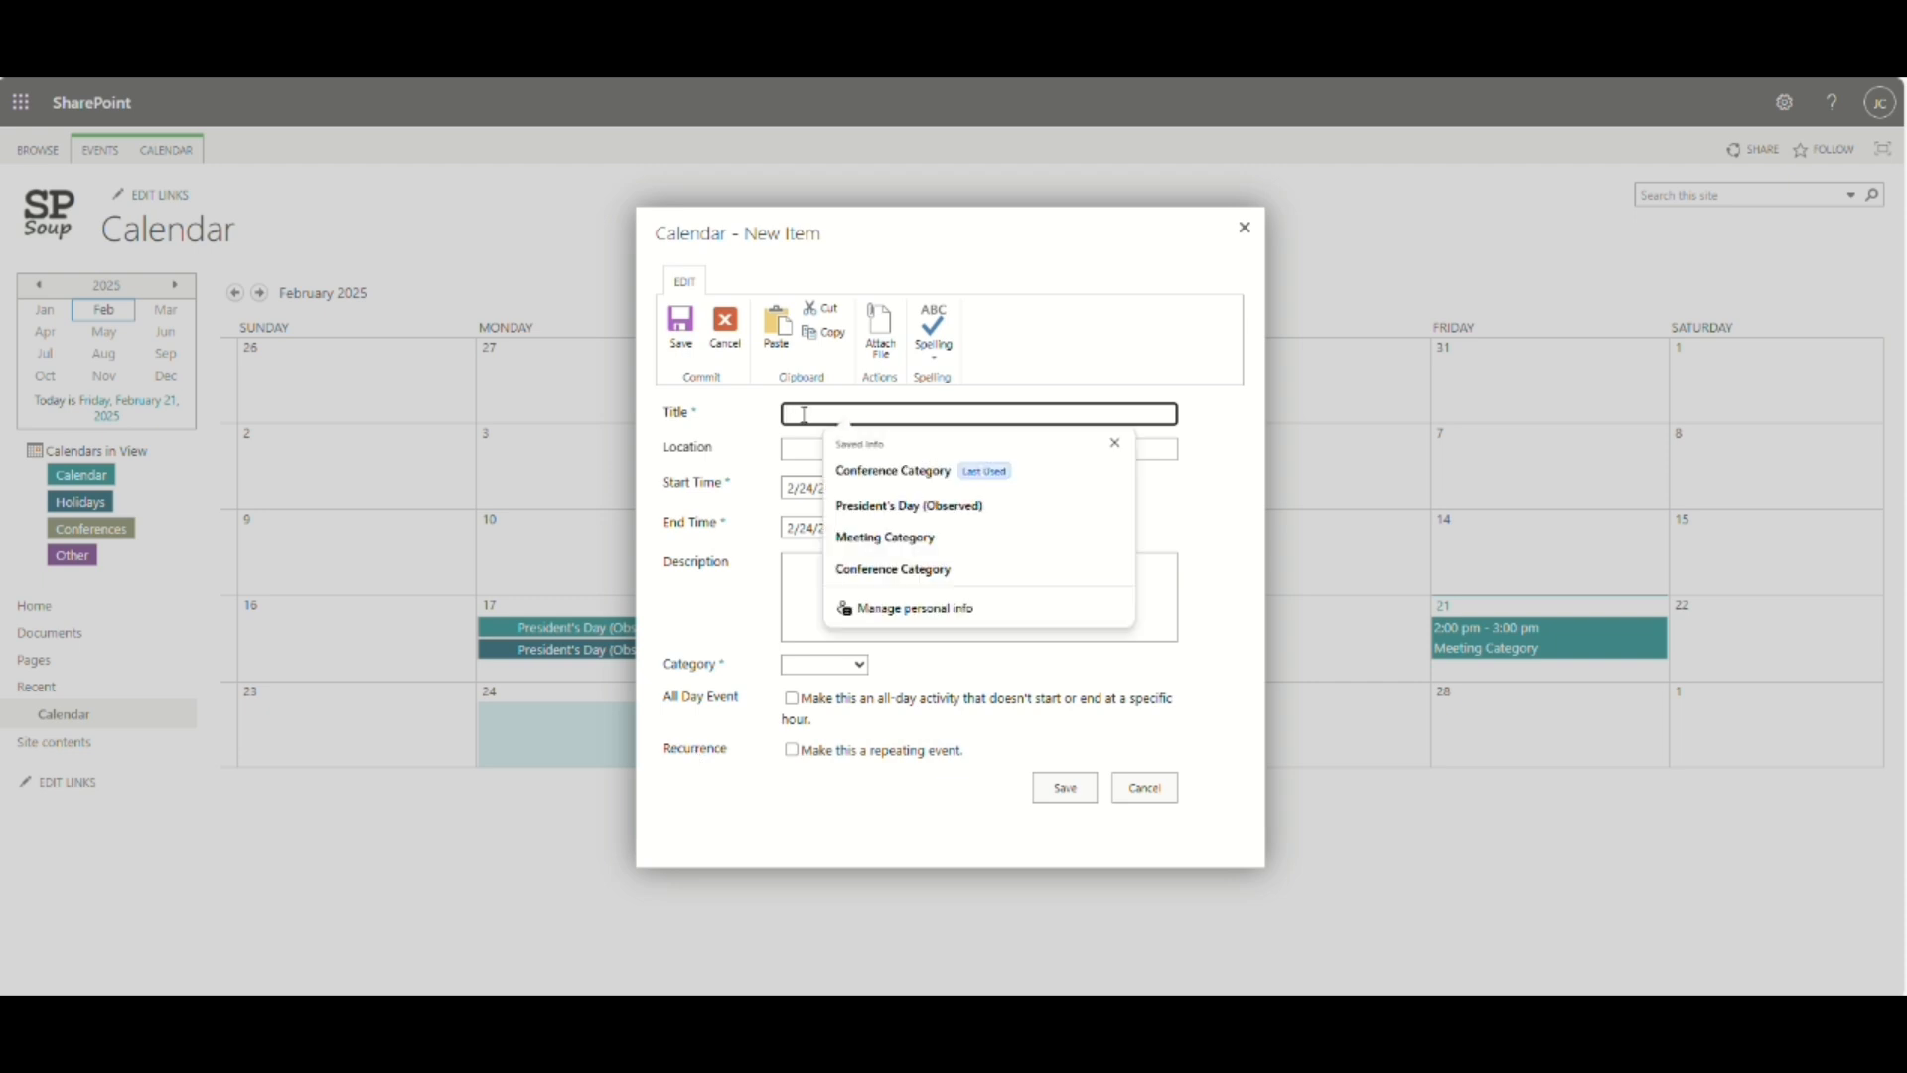
type("Other")
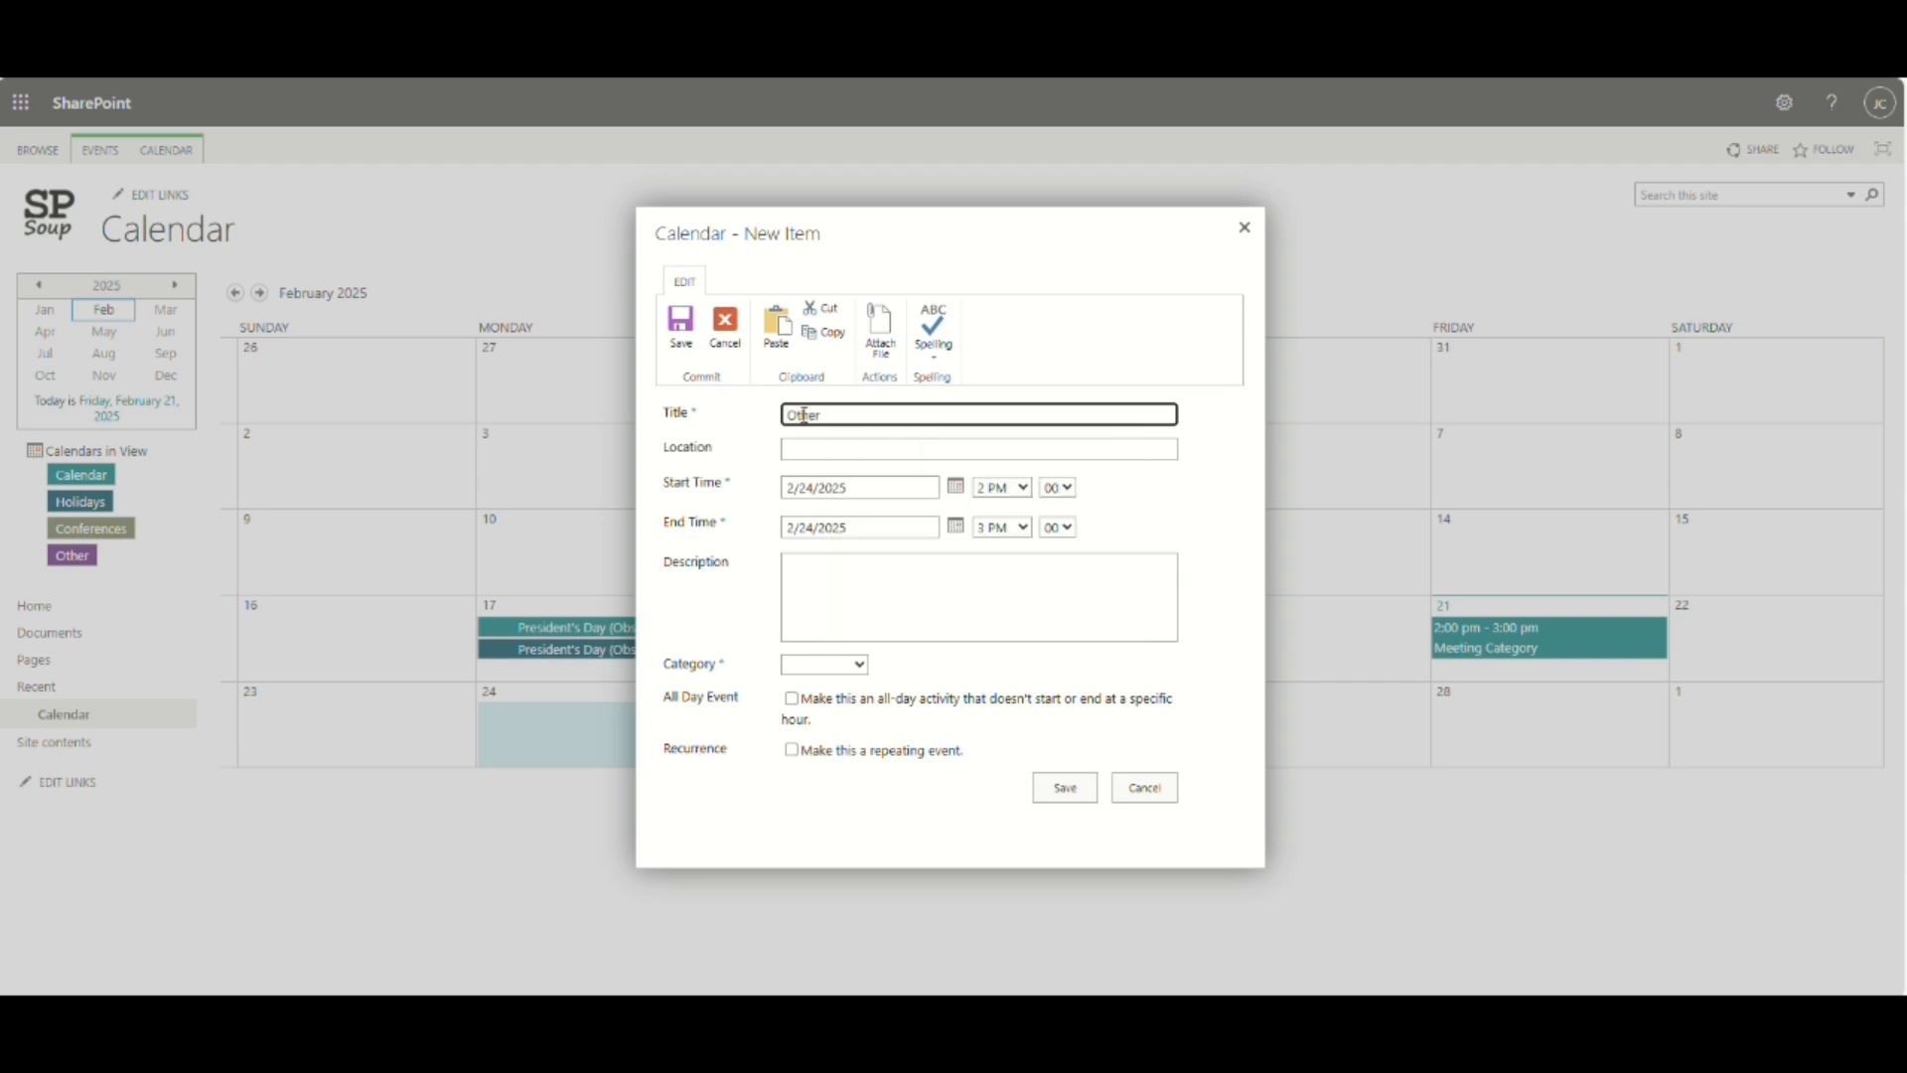
type(" - PTO")
left_click(857, 667)
left_click(838, 795)
left_click(827, 711)
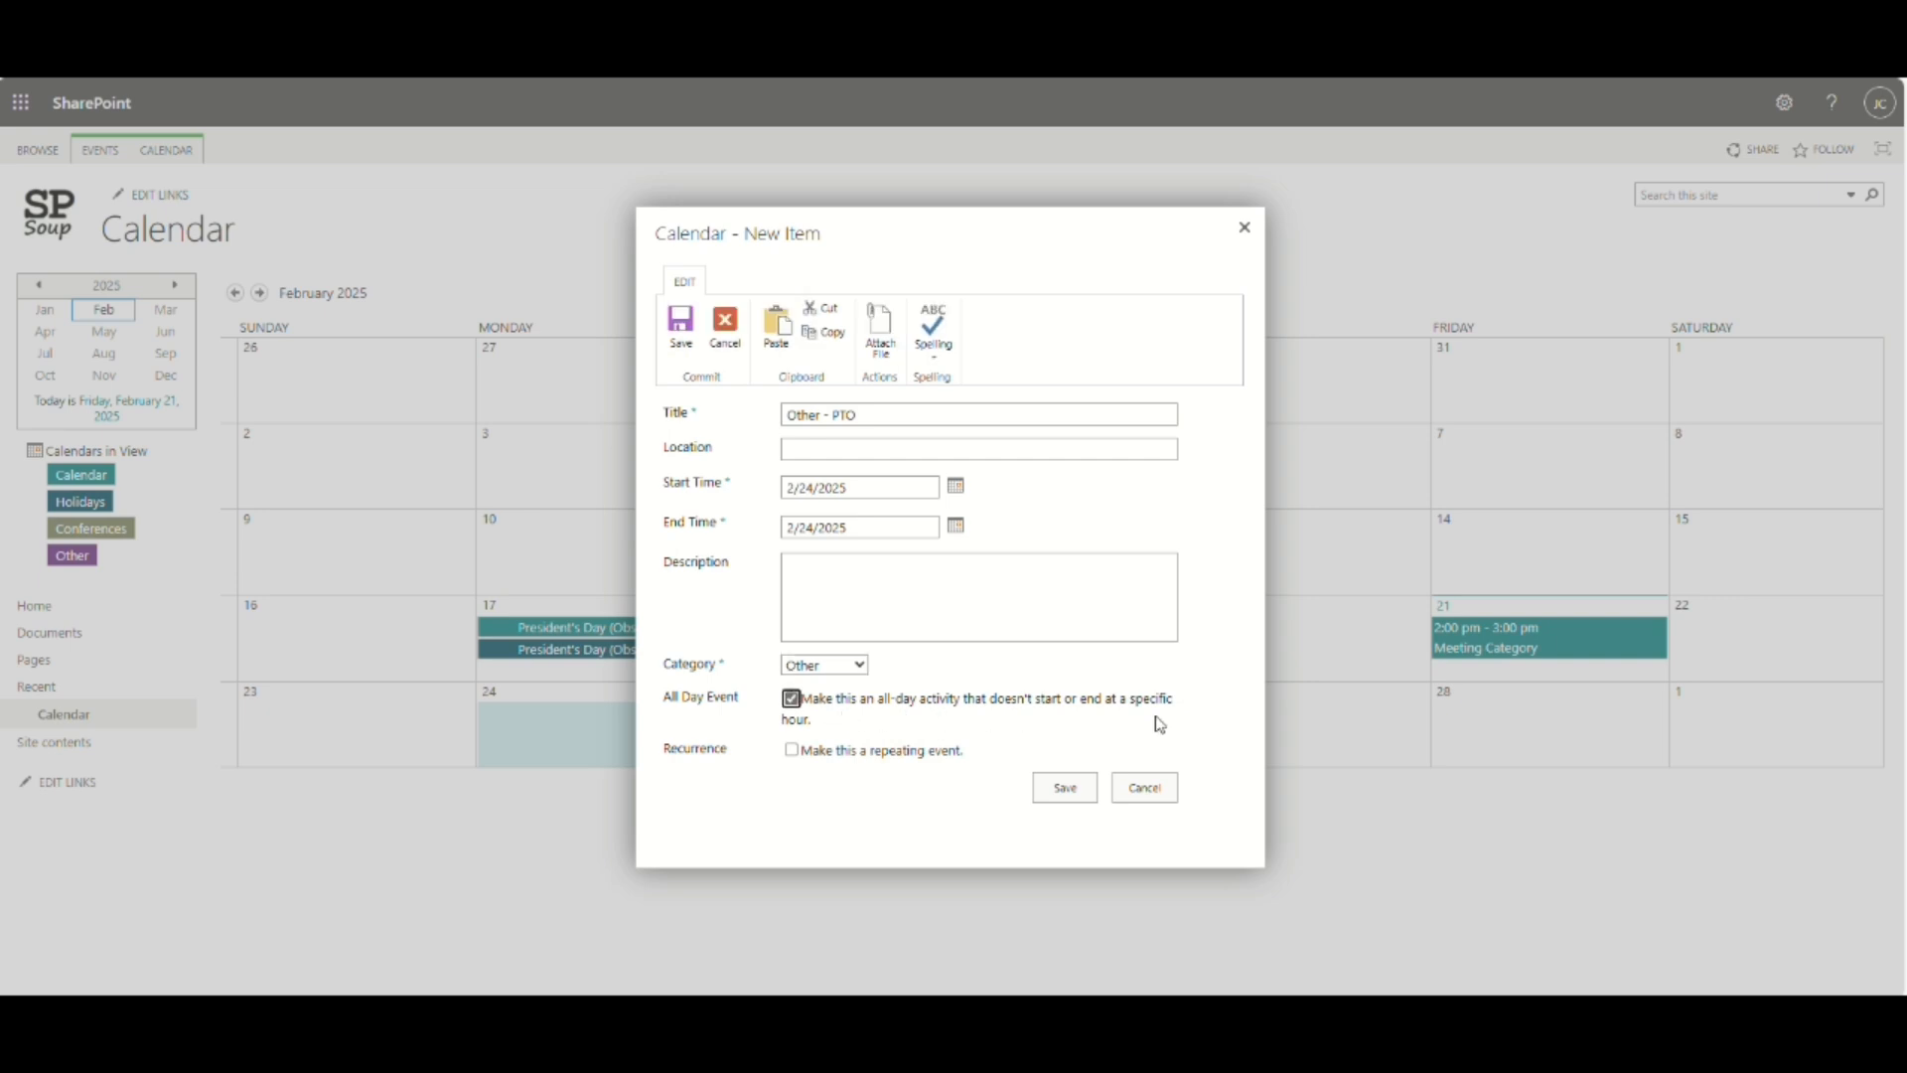
left_click(1064, 788)
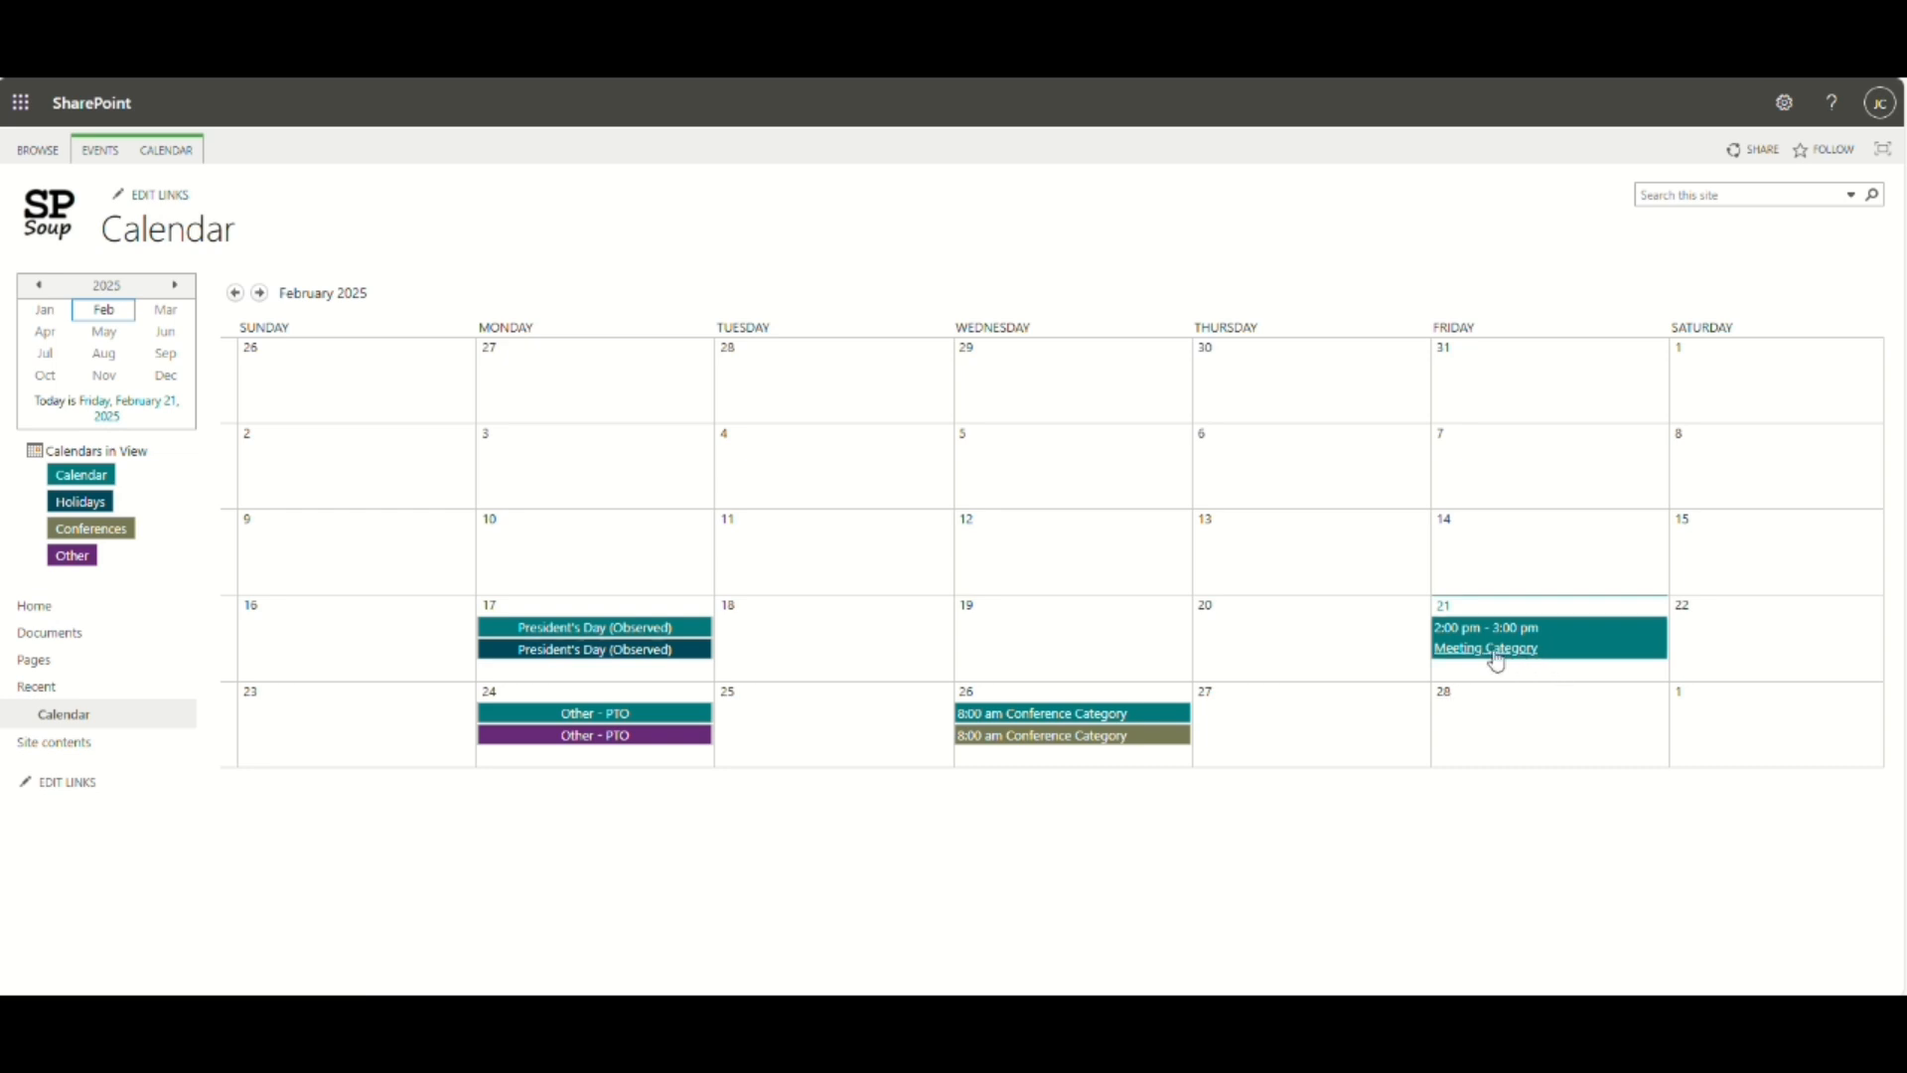
Look at the February 21 schedule in the day view, and return to the month calendar.
mouse_move(1647, 672)
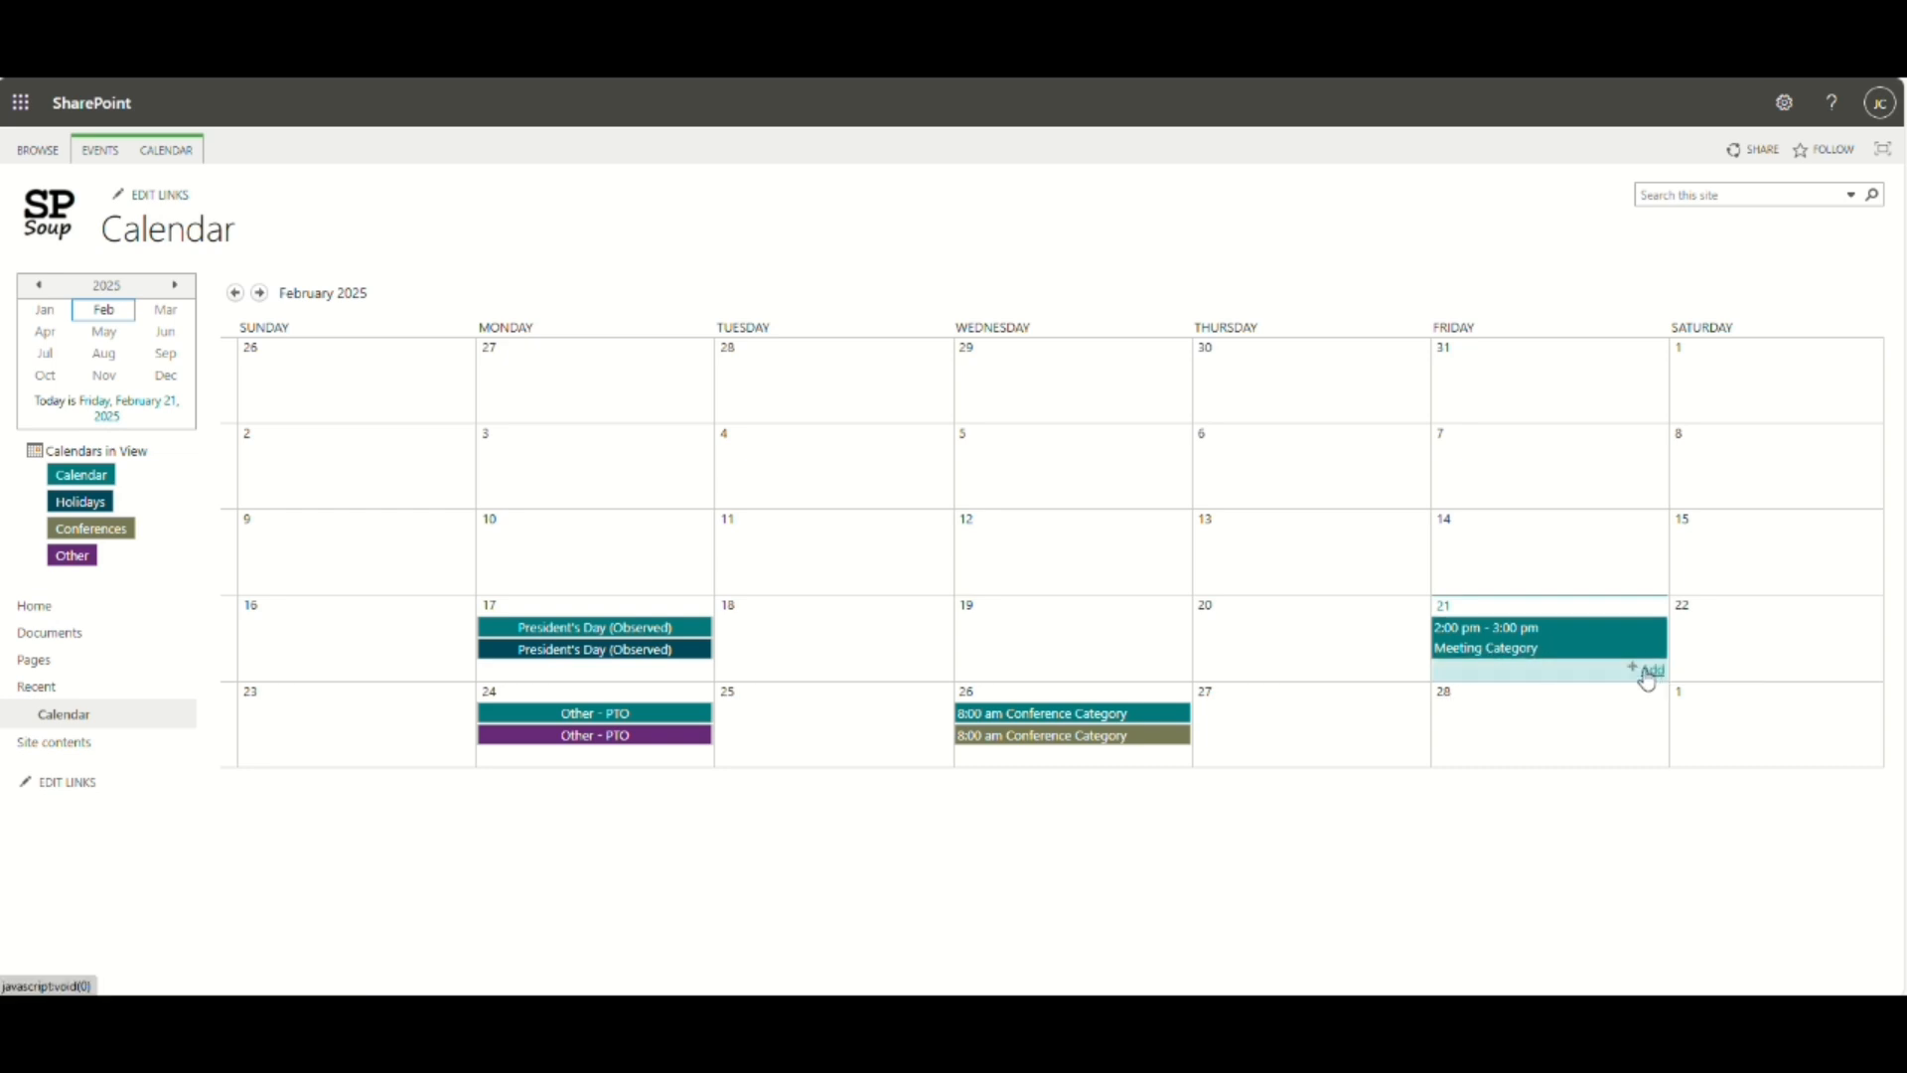
left_click(1546, 624)
scroll(779, 681, "down", 2)
scroll(785, 713, "up", 1)
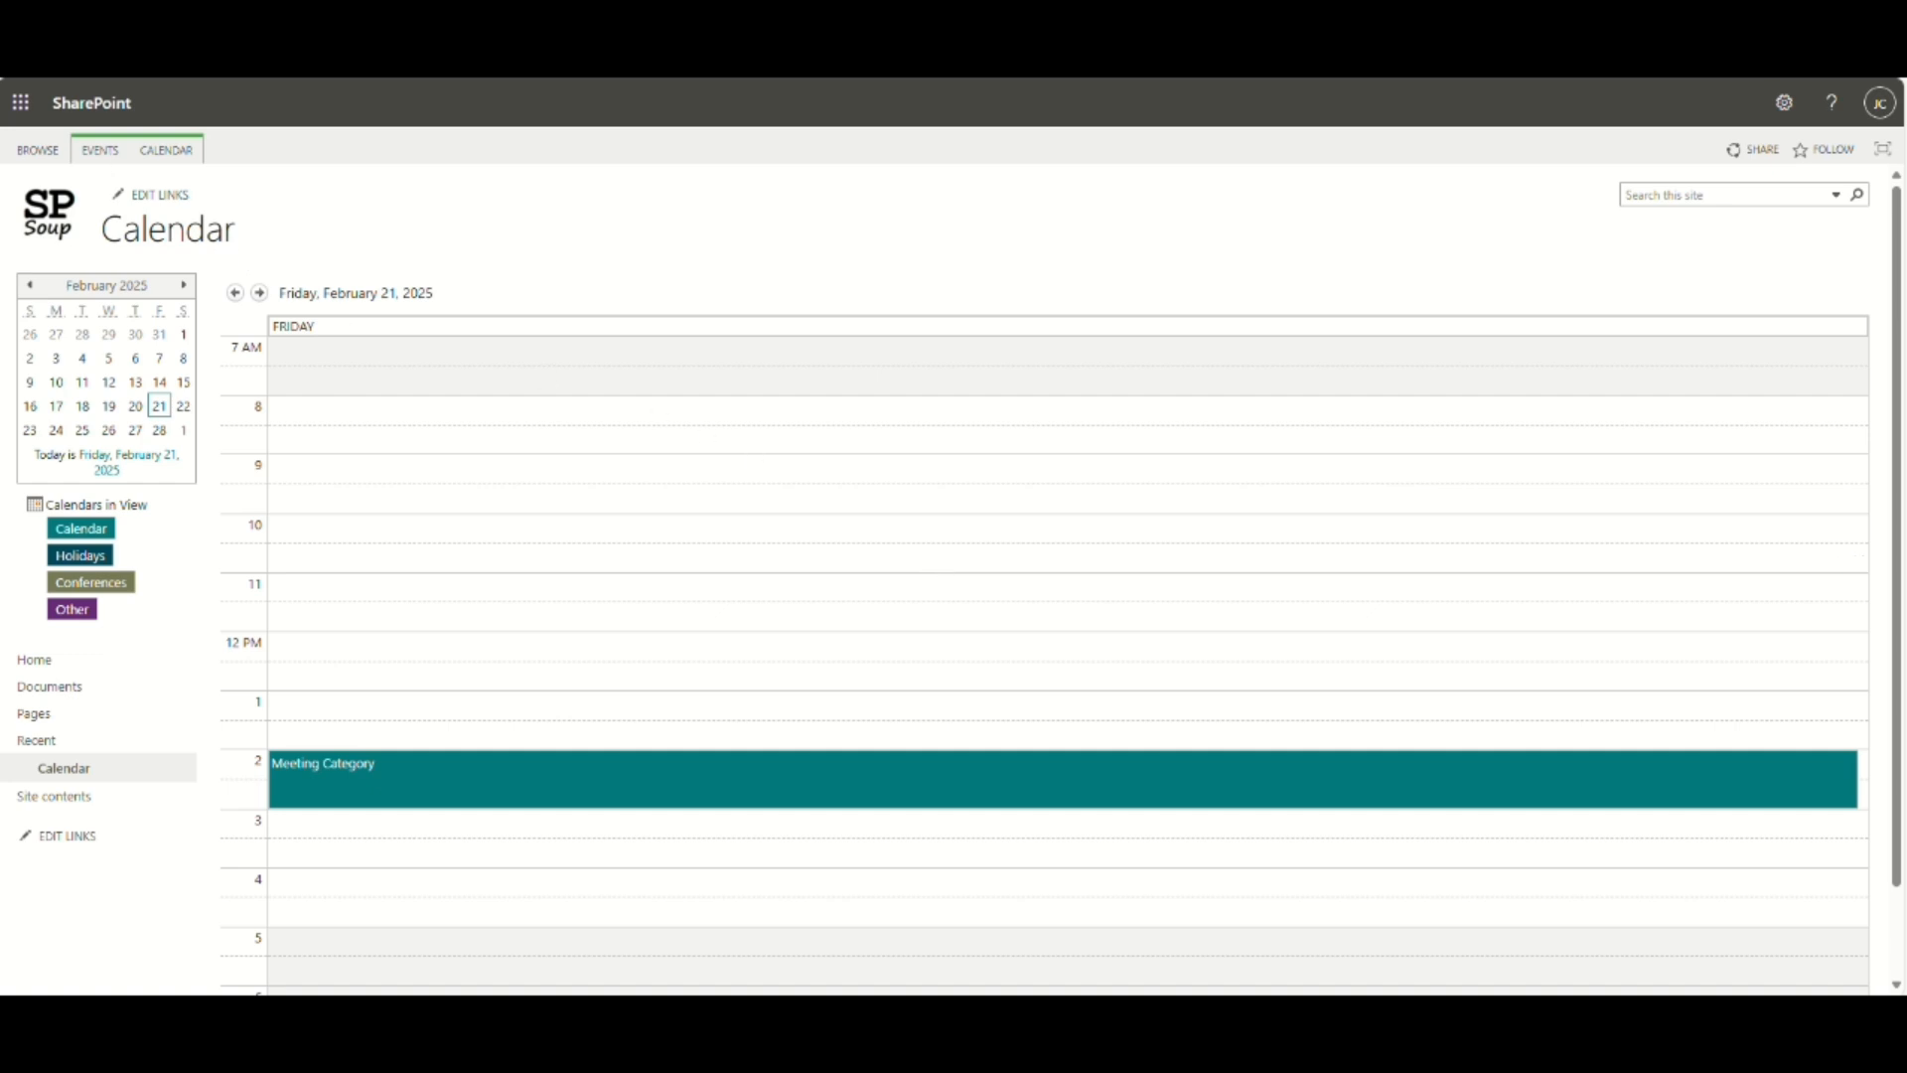
left_click(66, 771)
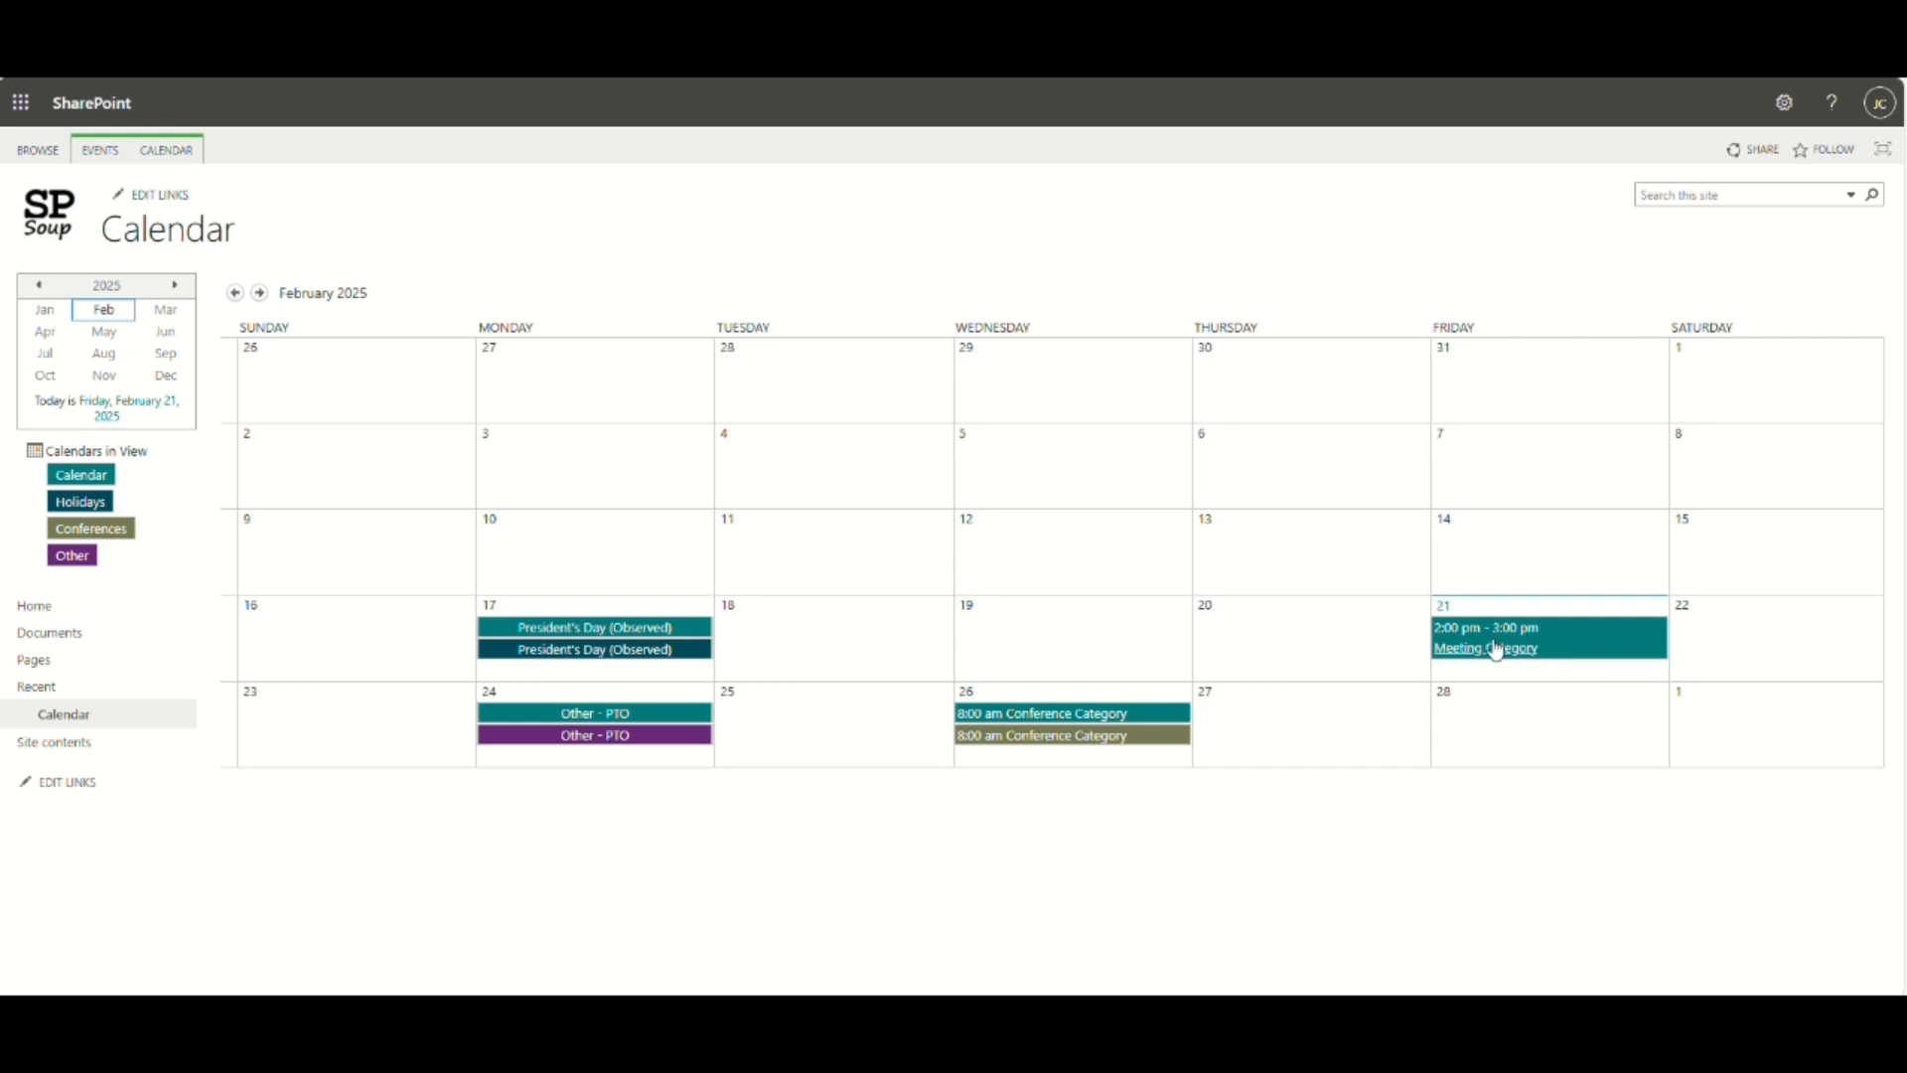
Modify the default Calendar view to show only items whose Category is equal to Meeting, and save it.
left_click(203, 155)
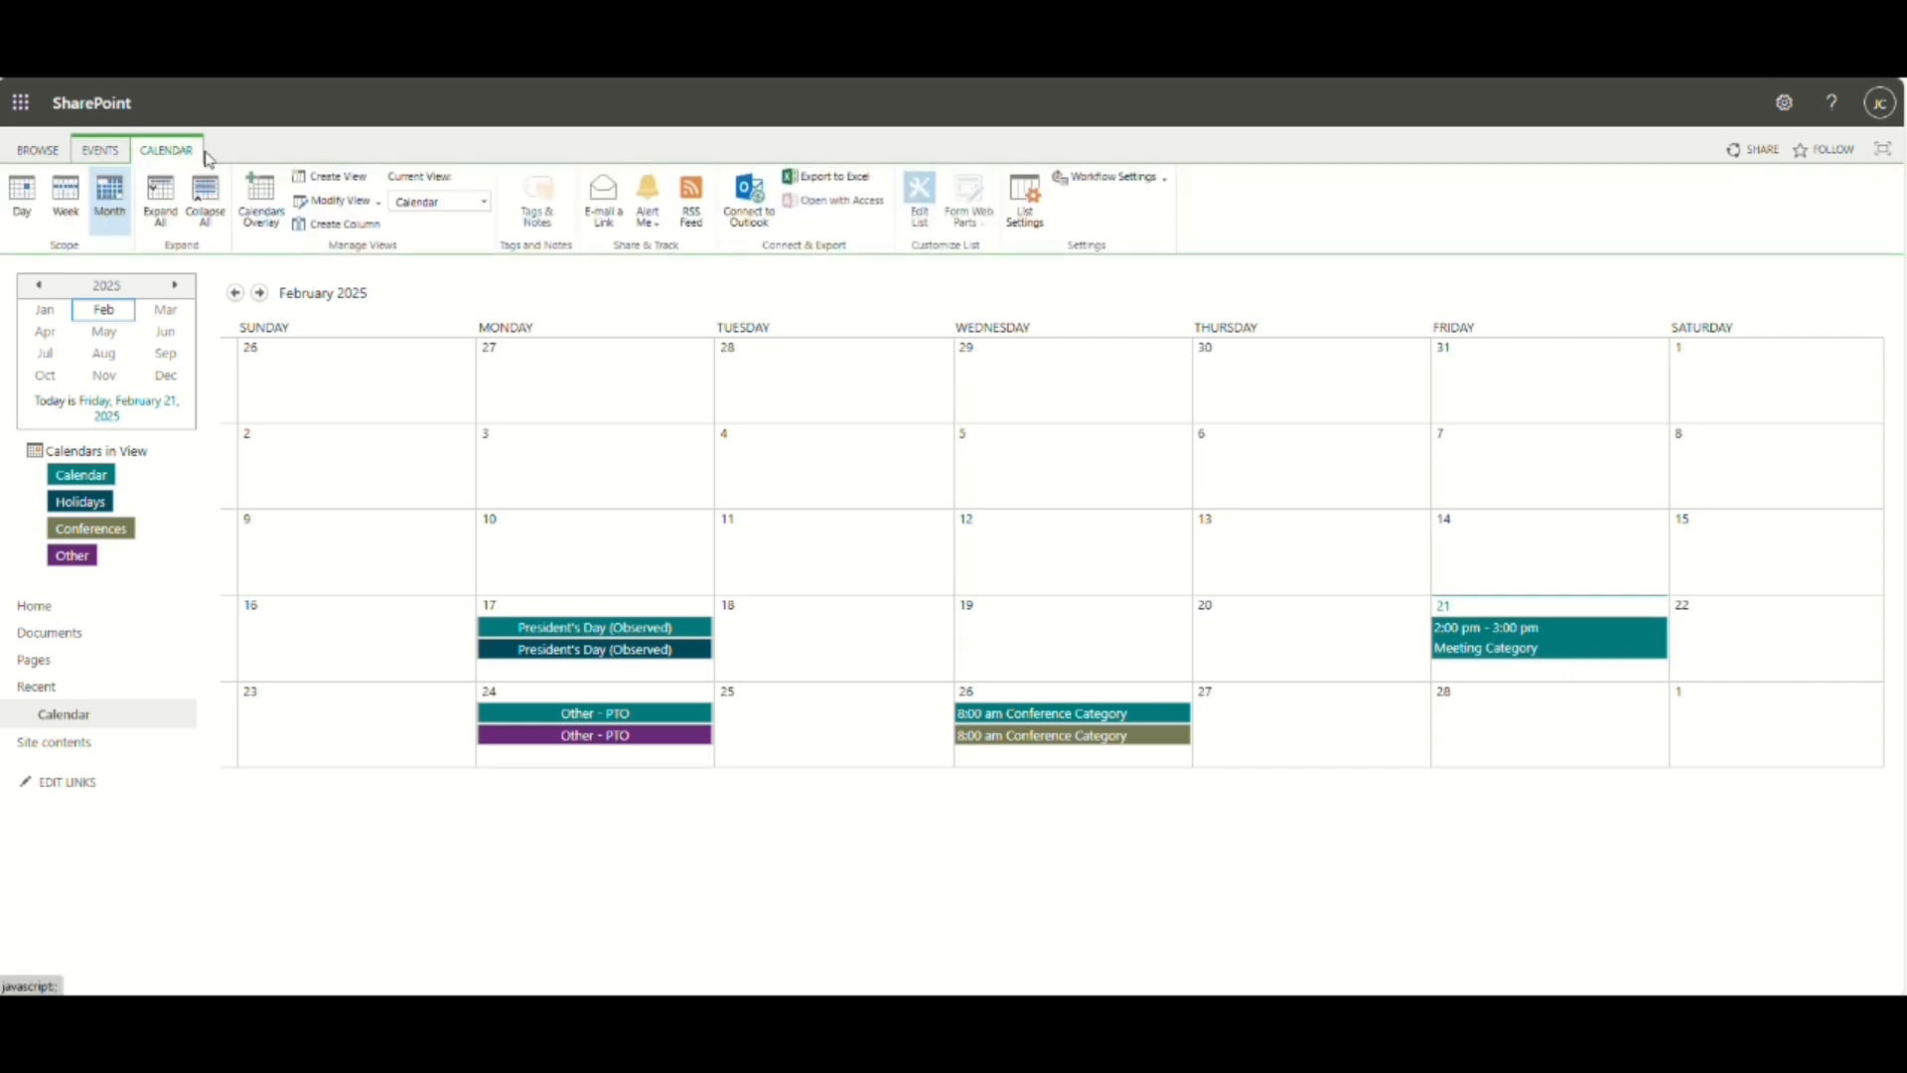
left_click(349, 206)
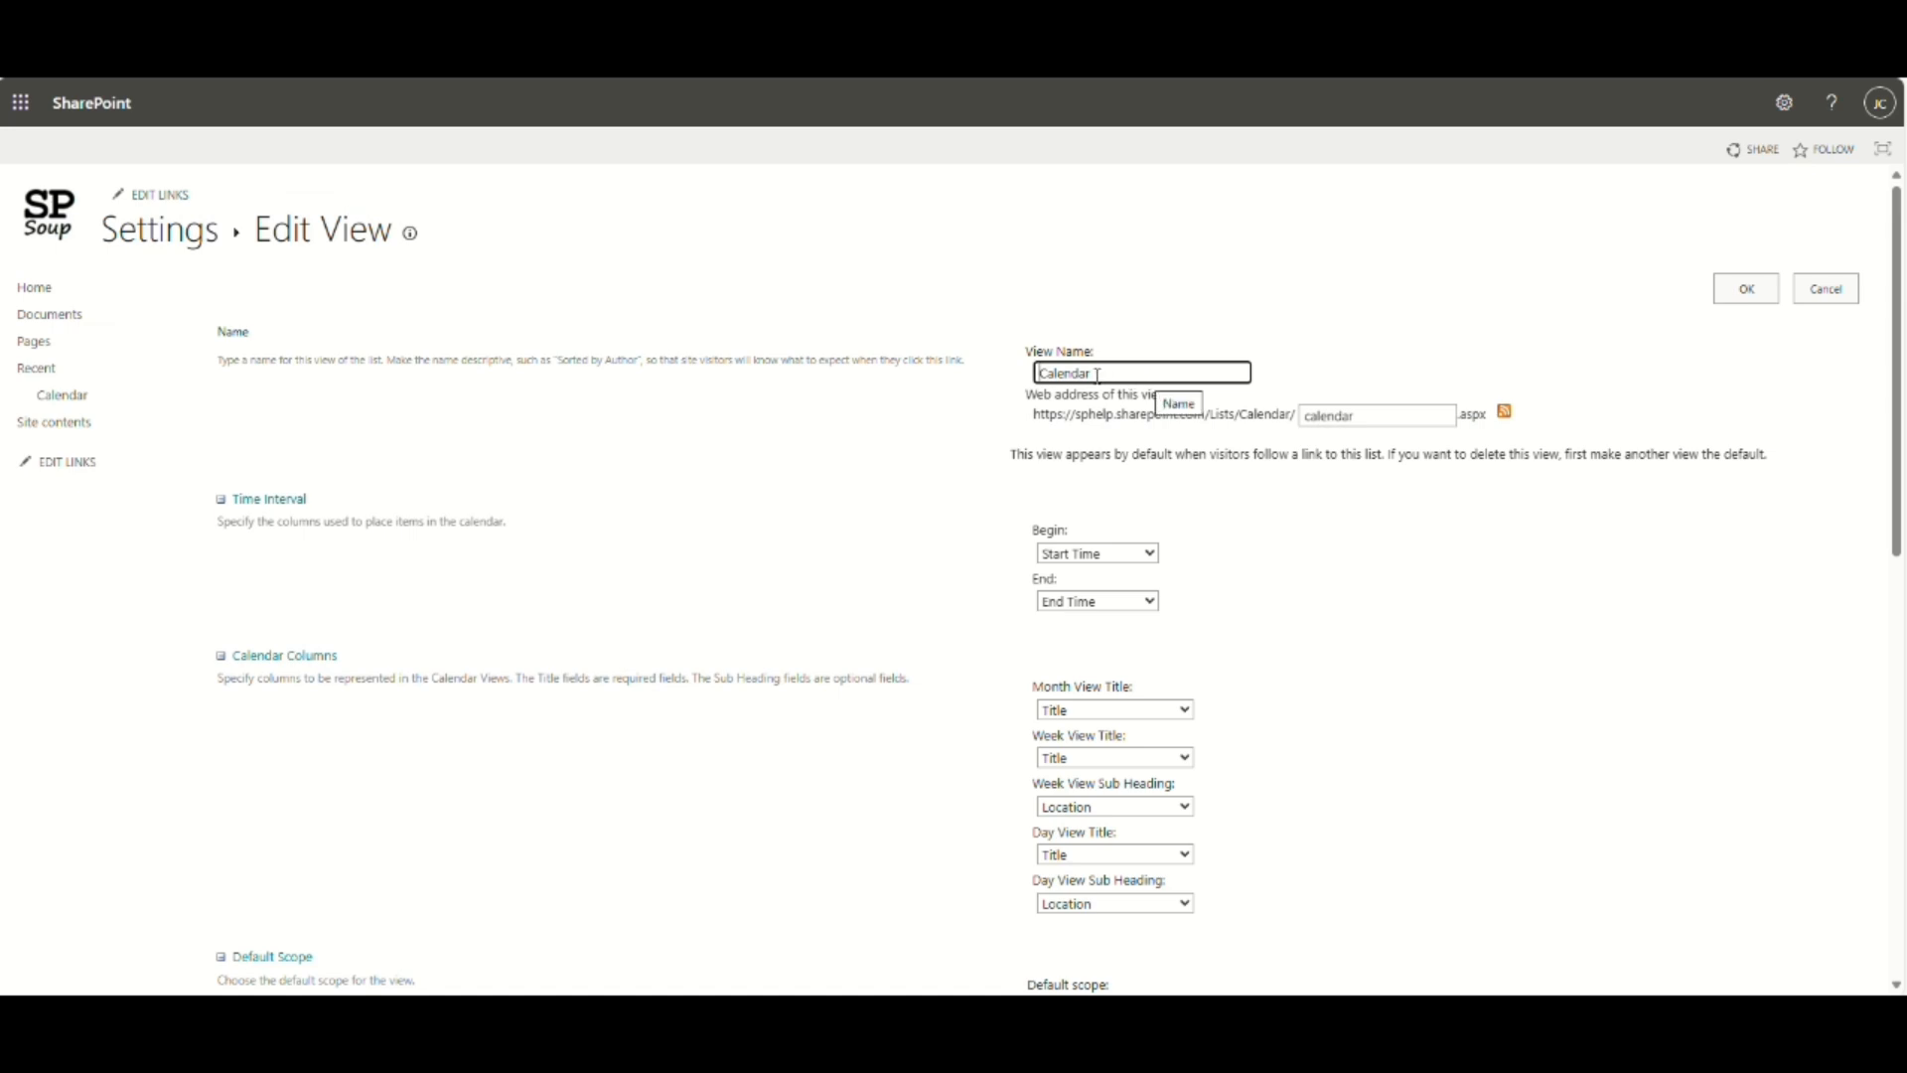
scroll(1443, 592, "down", 7)
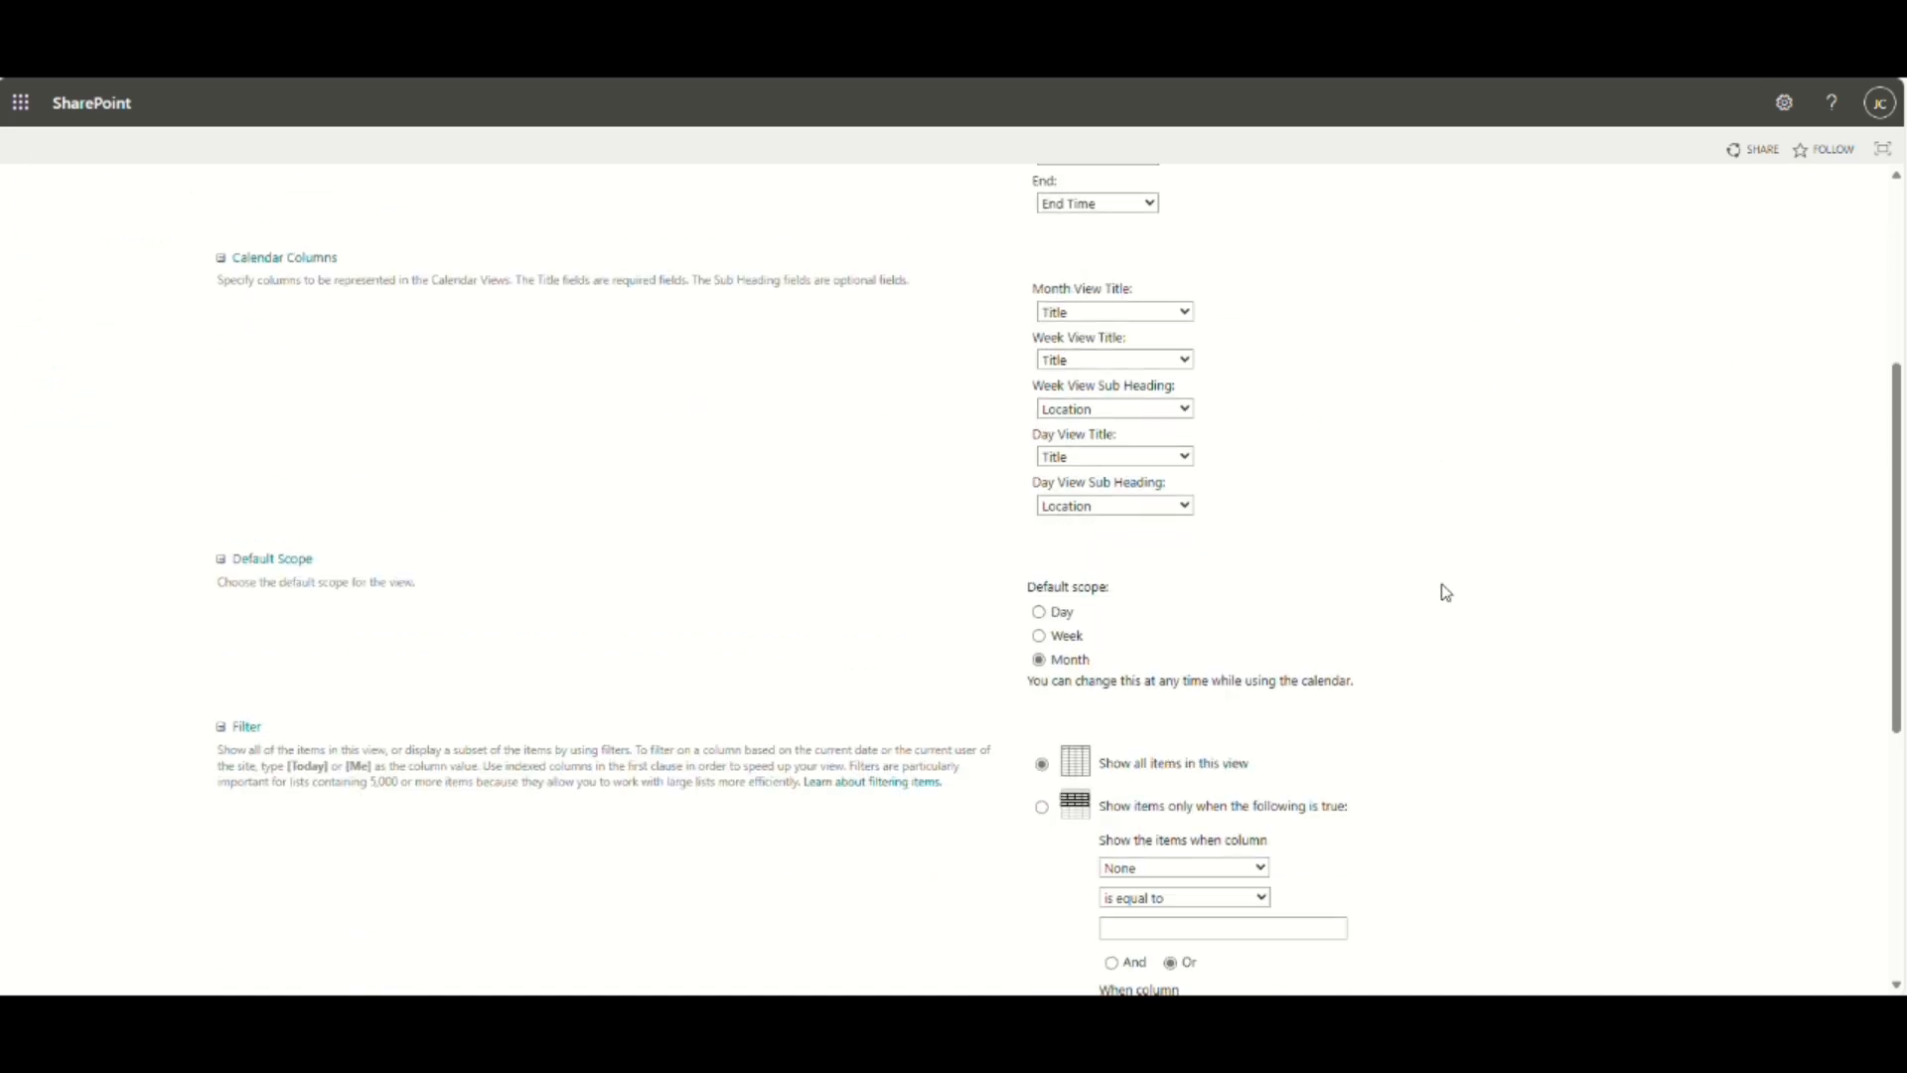
left_click(1043, 509)
left_click(1177, 564)
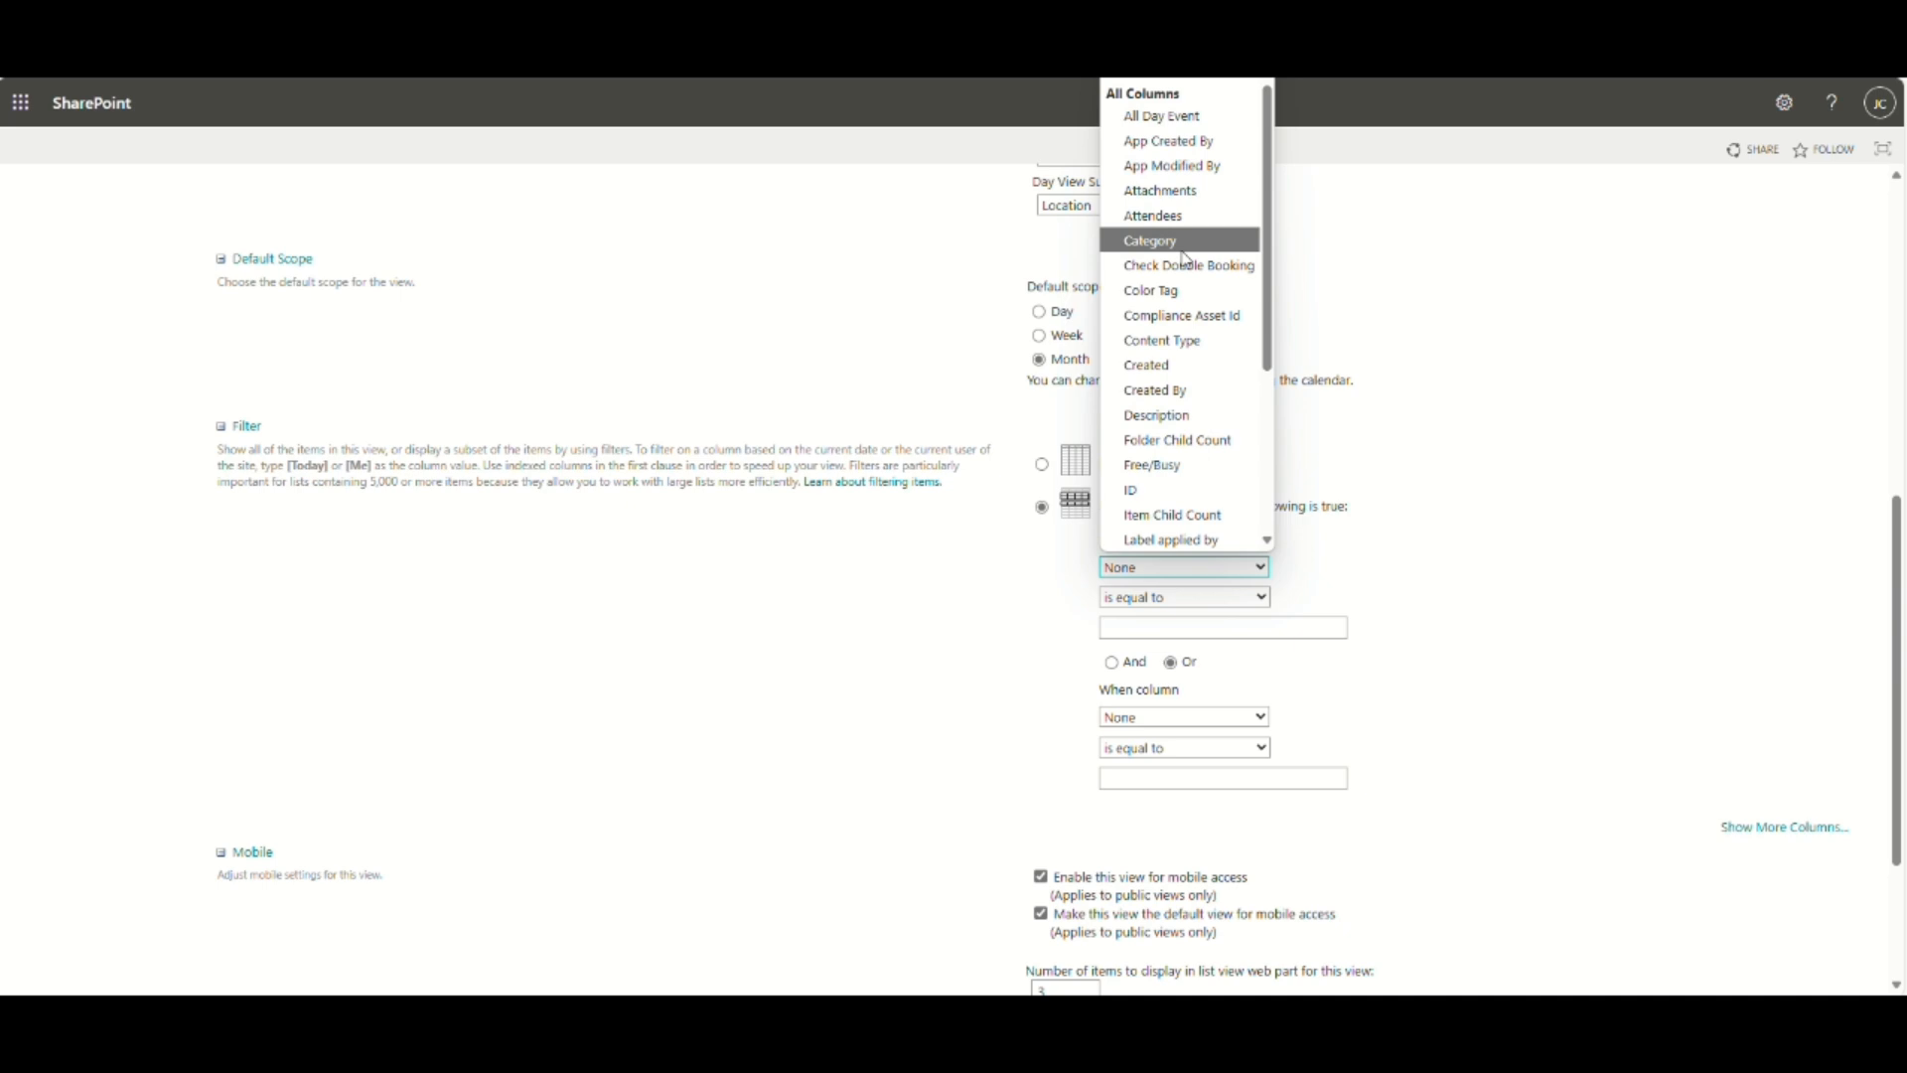
left_click(1152, 240)
left_click(1183, 627)
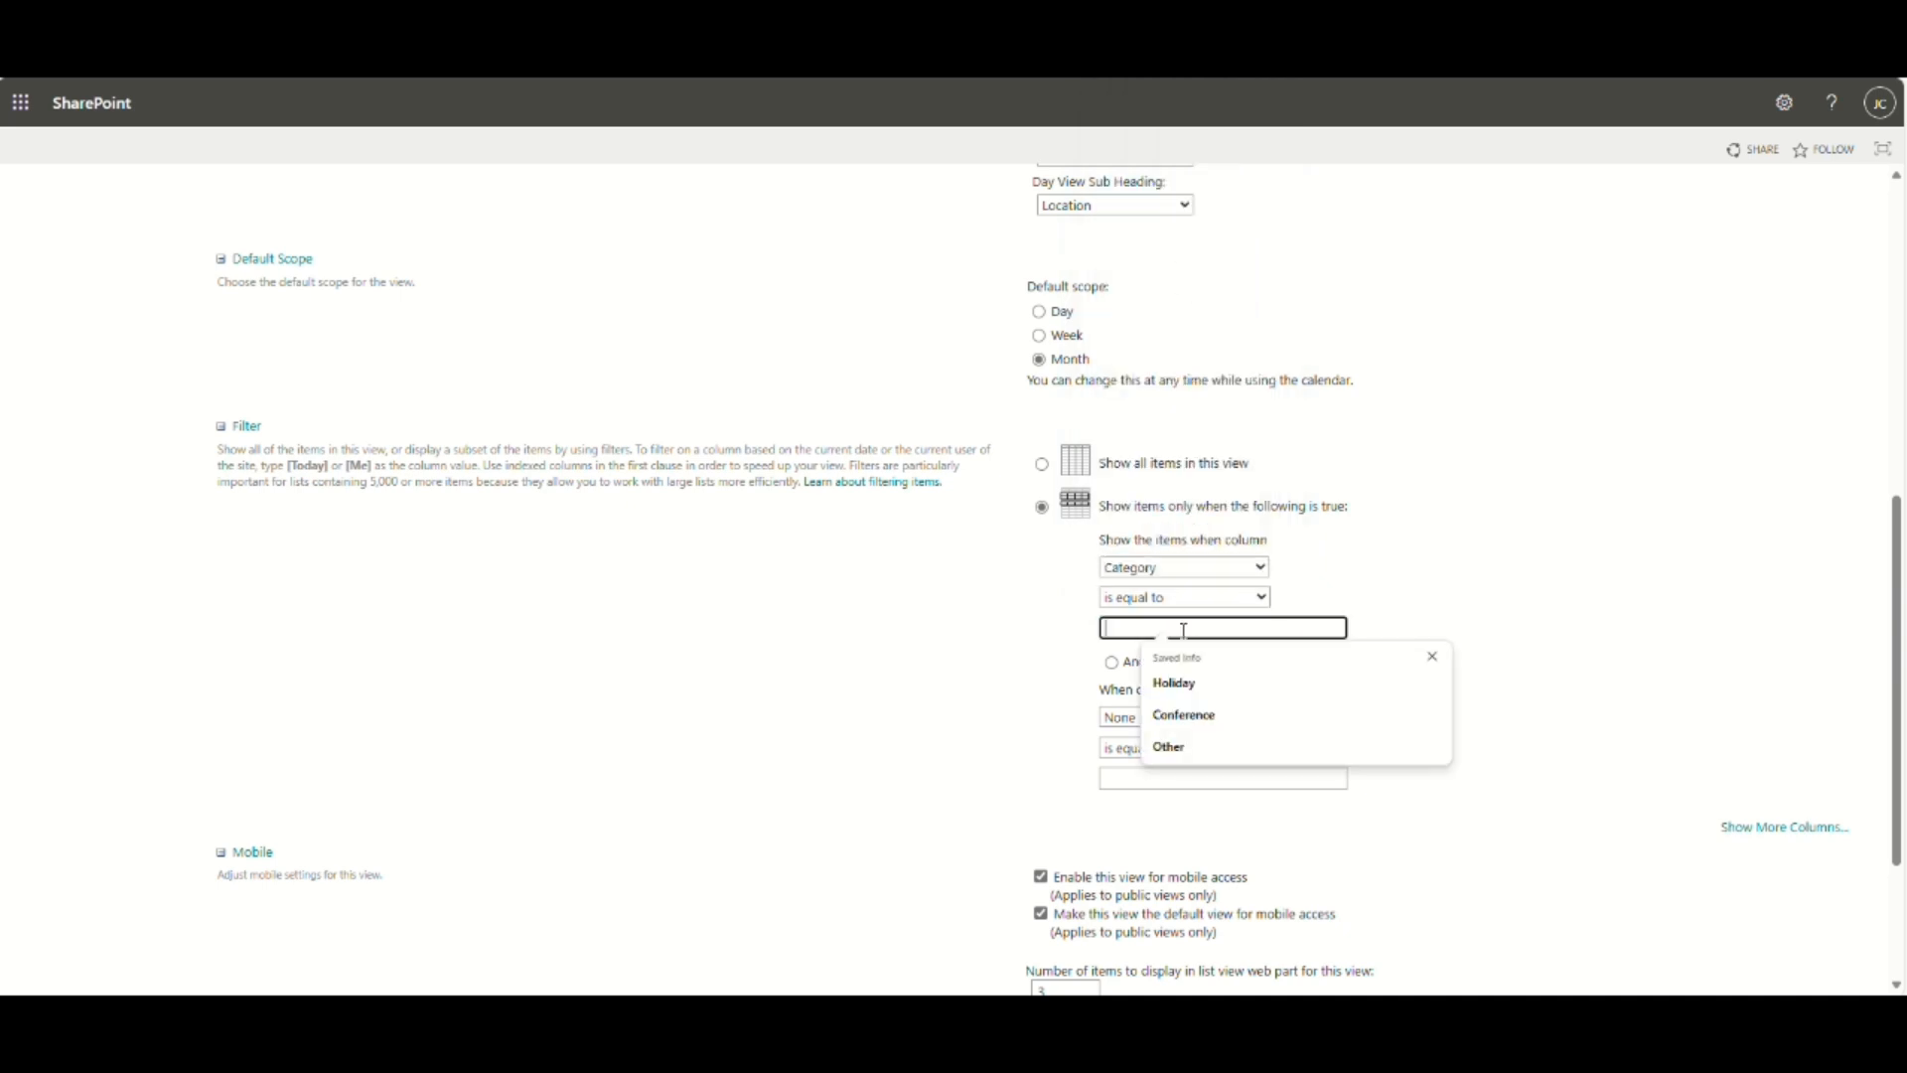
type("Meeting")
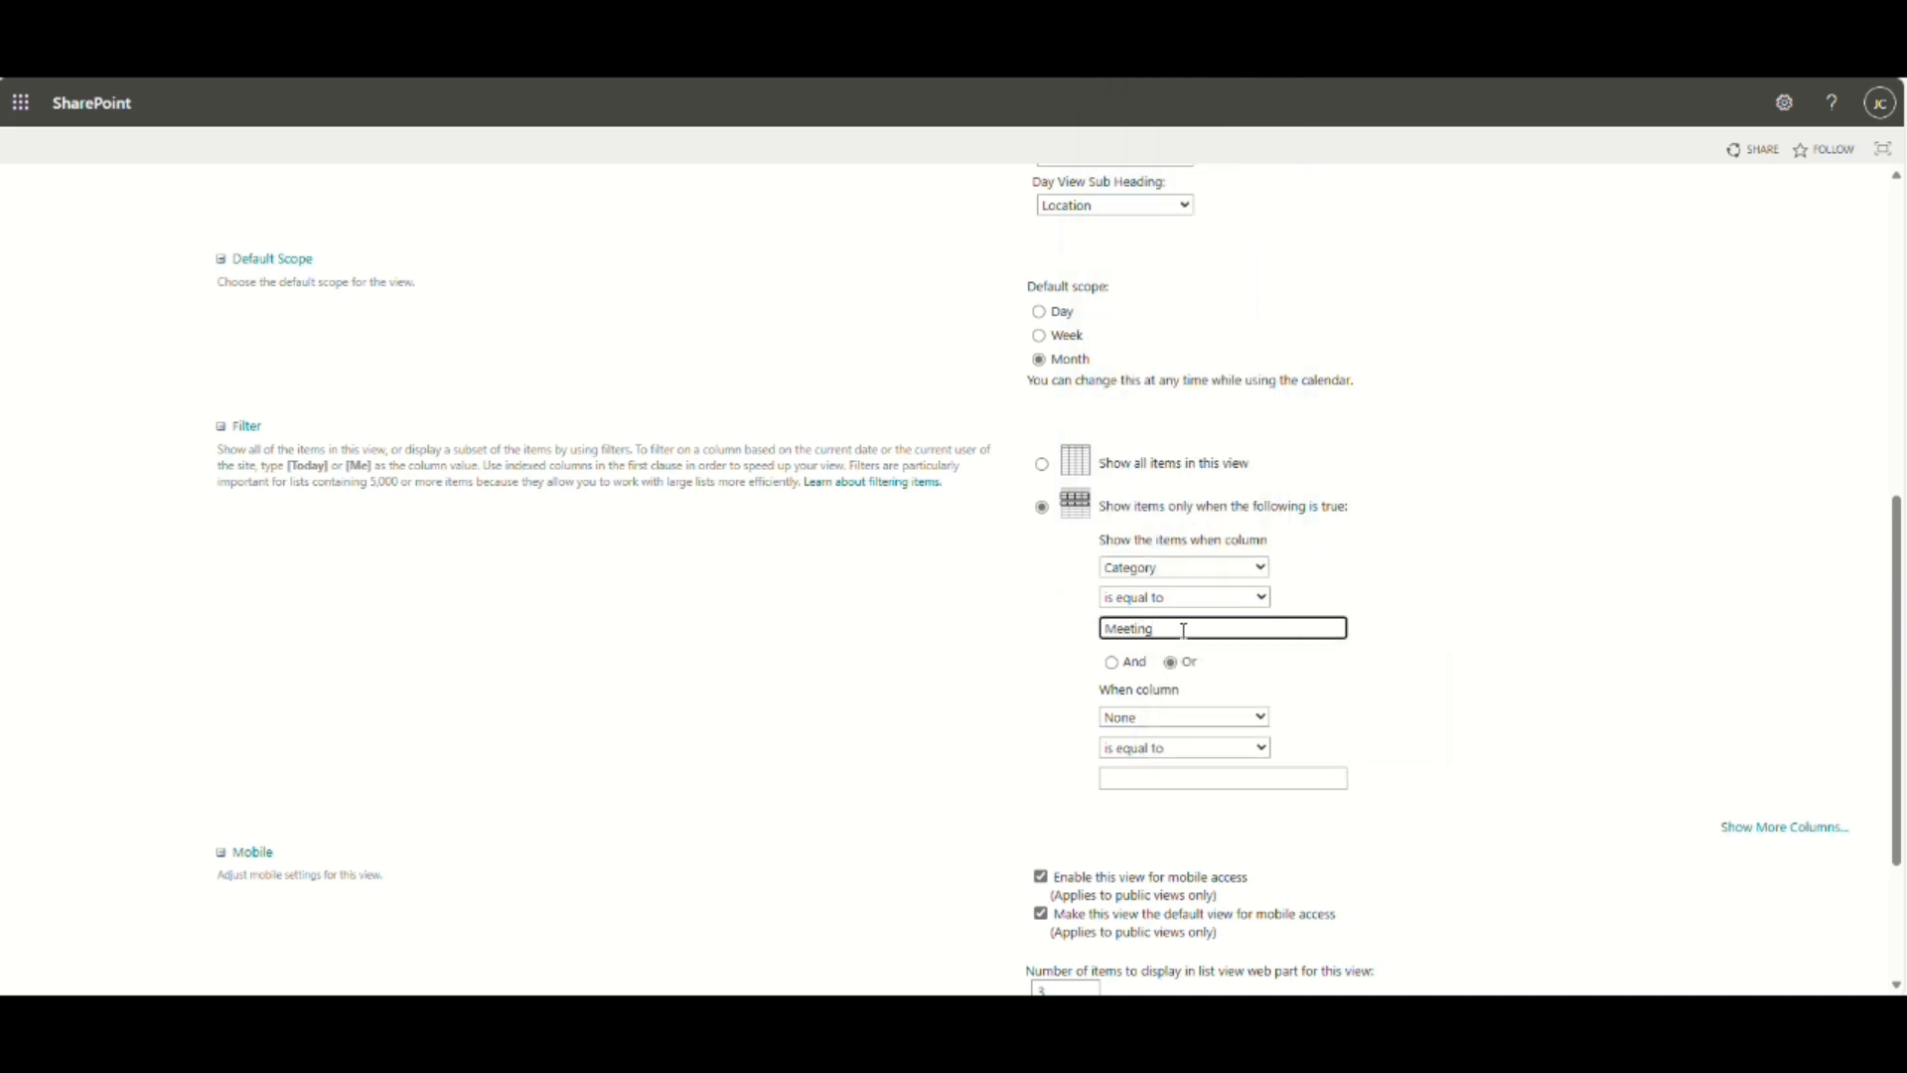
left_click(1474, 601)
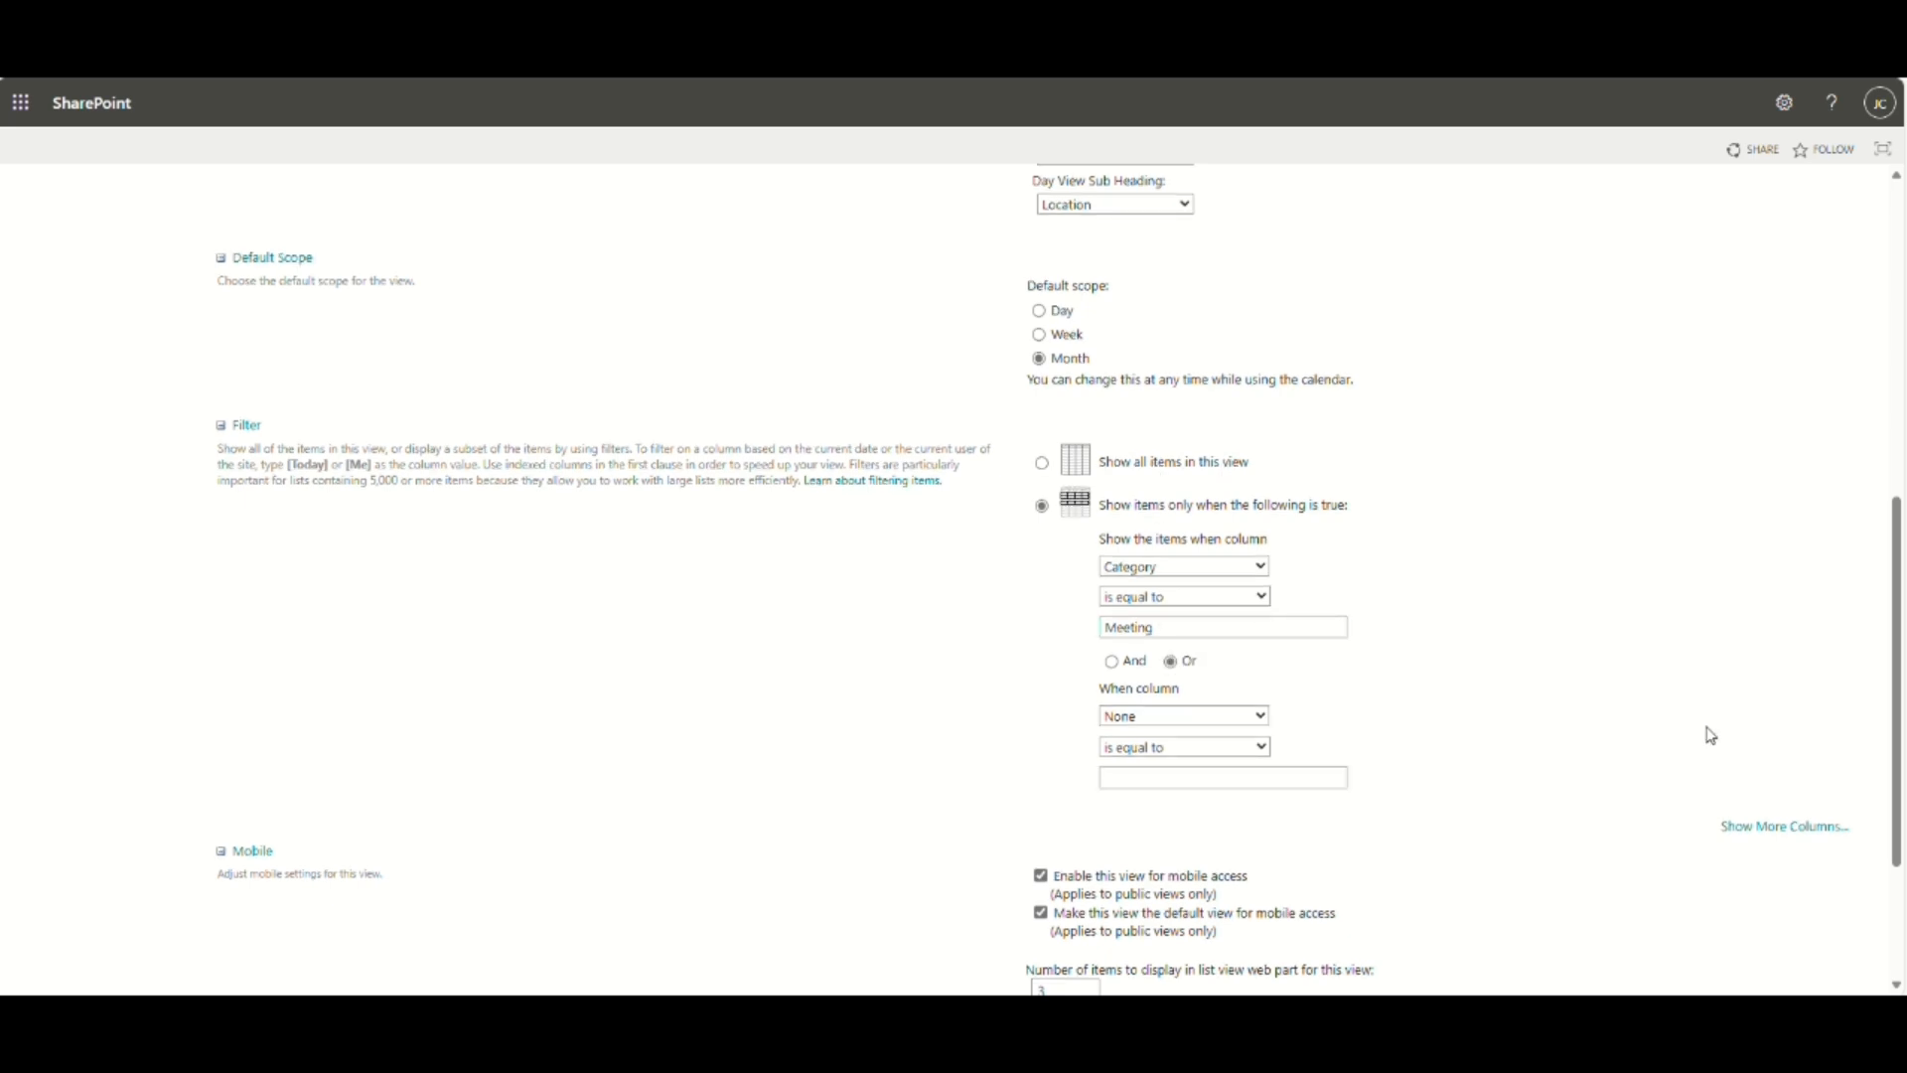
scroll(1710, 735, "down", 3)
left_click(1756, 887)
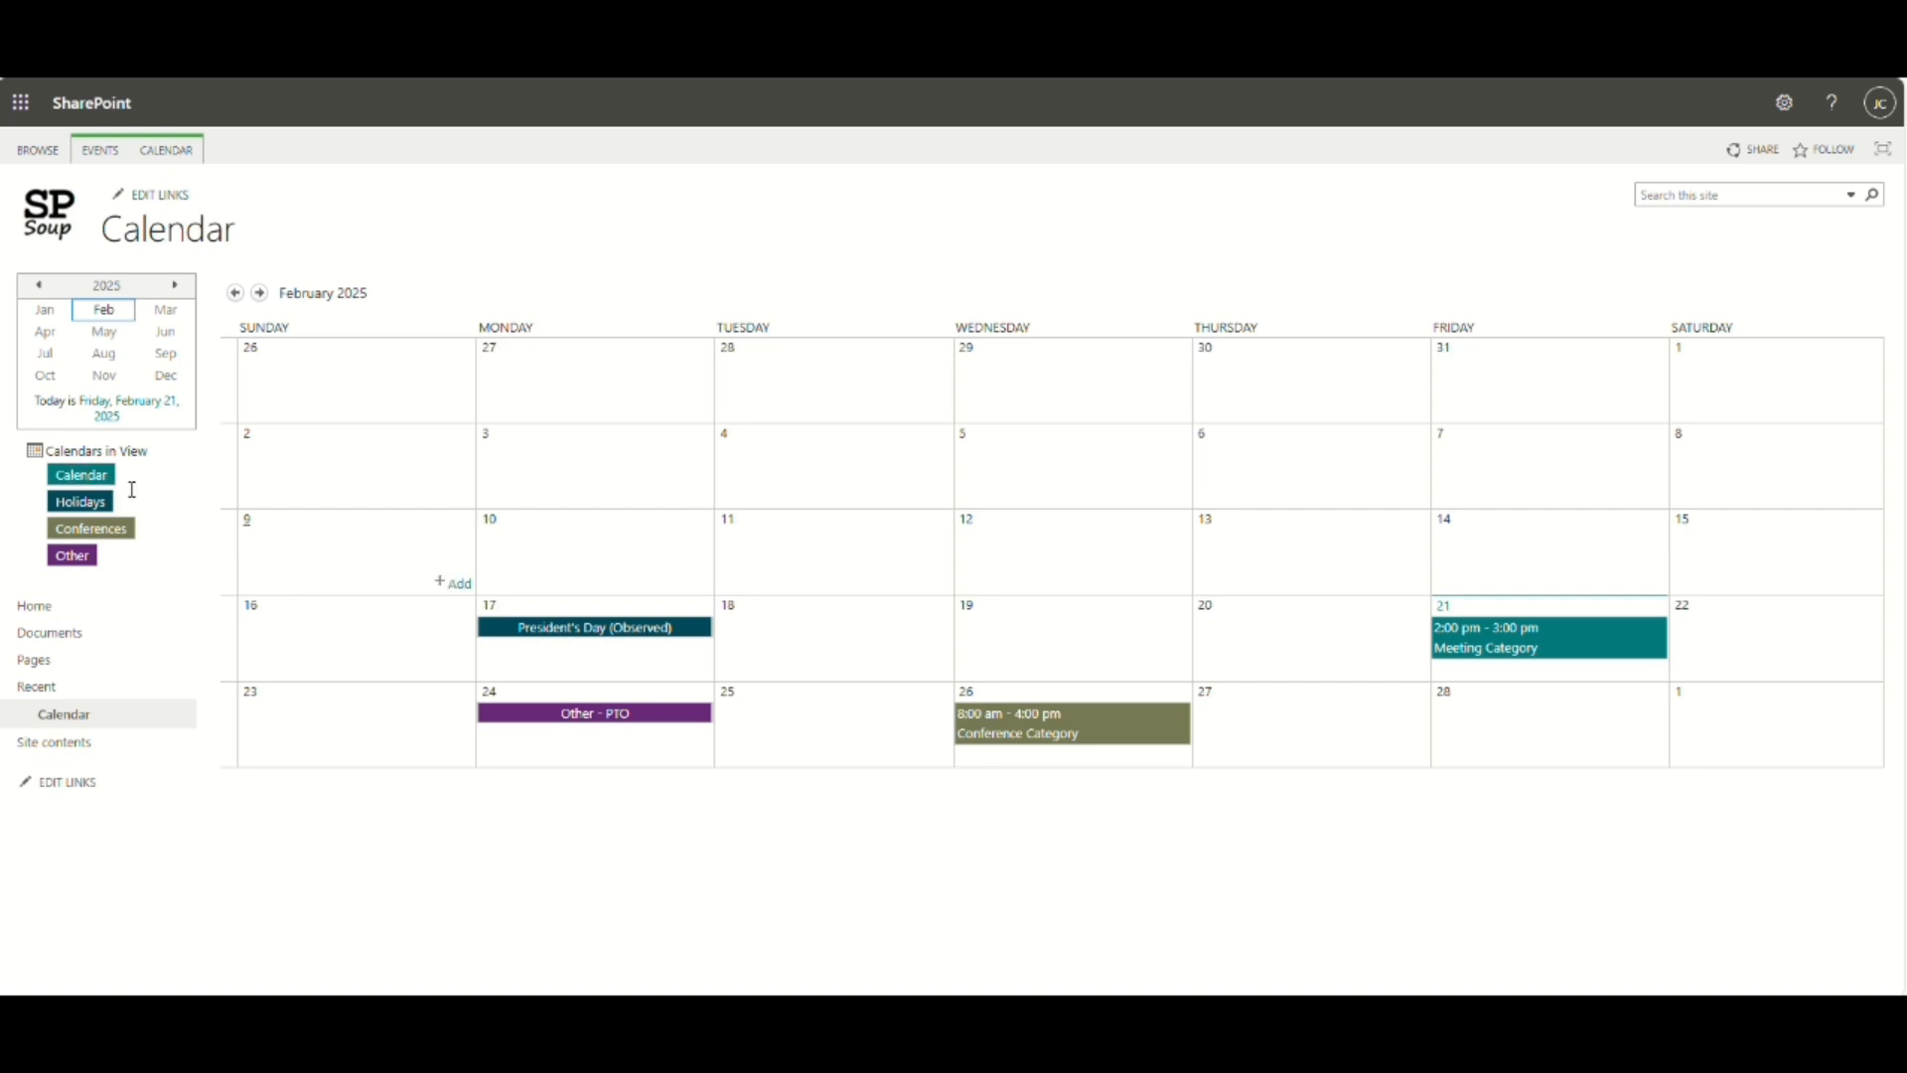
Start a new public calendar view and name it Meetings.
left_click(1495, 654)
left_click(169, 150)
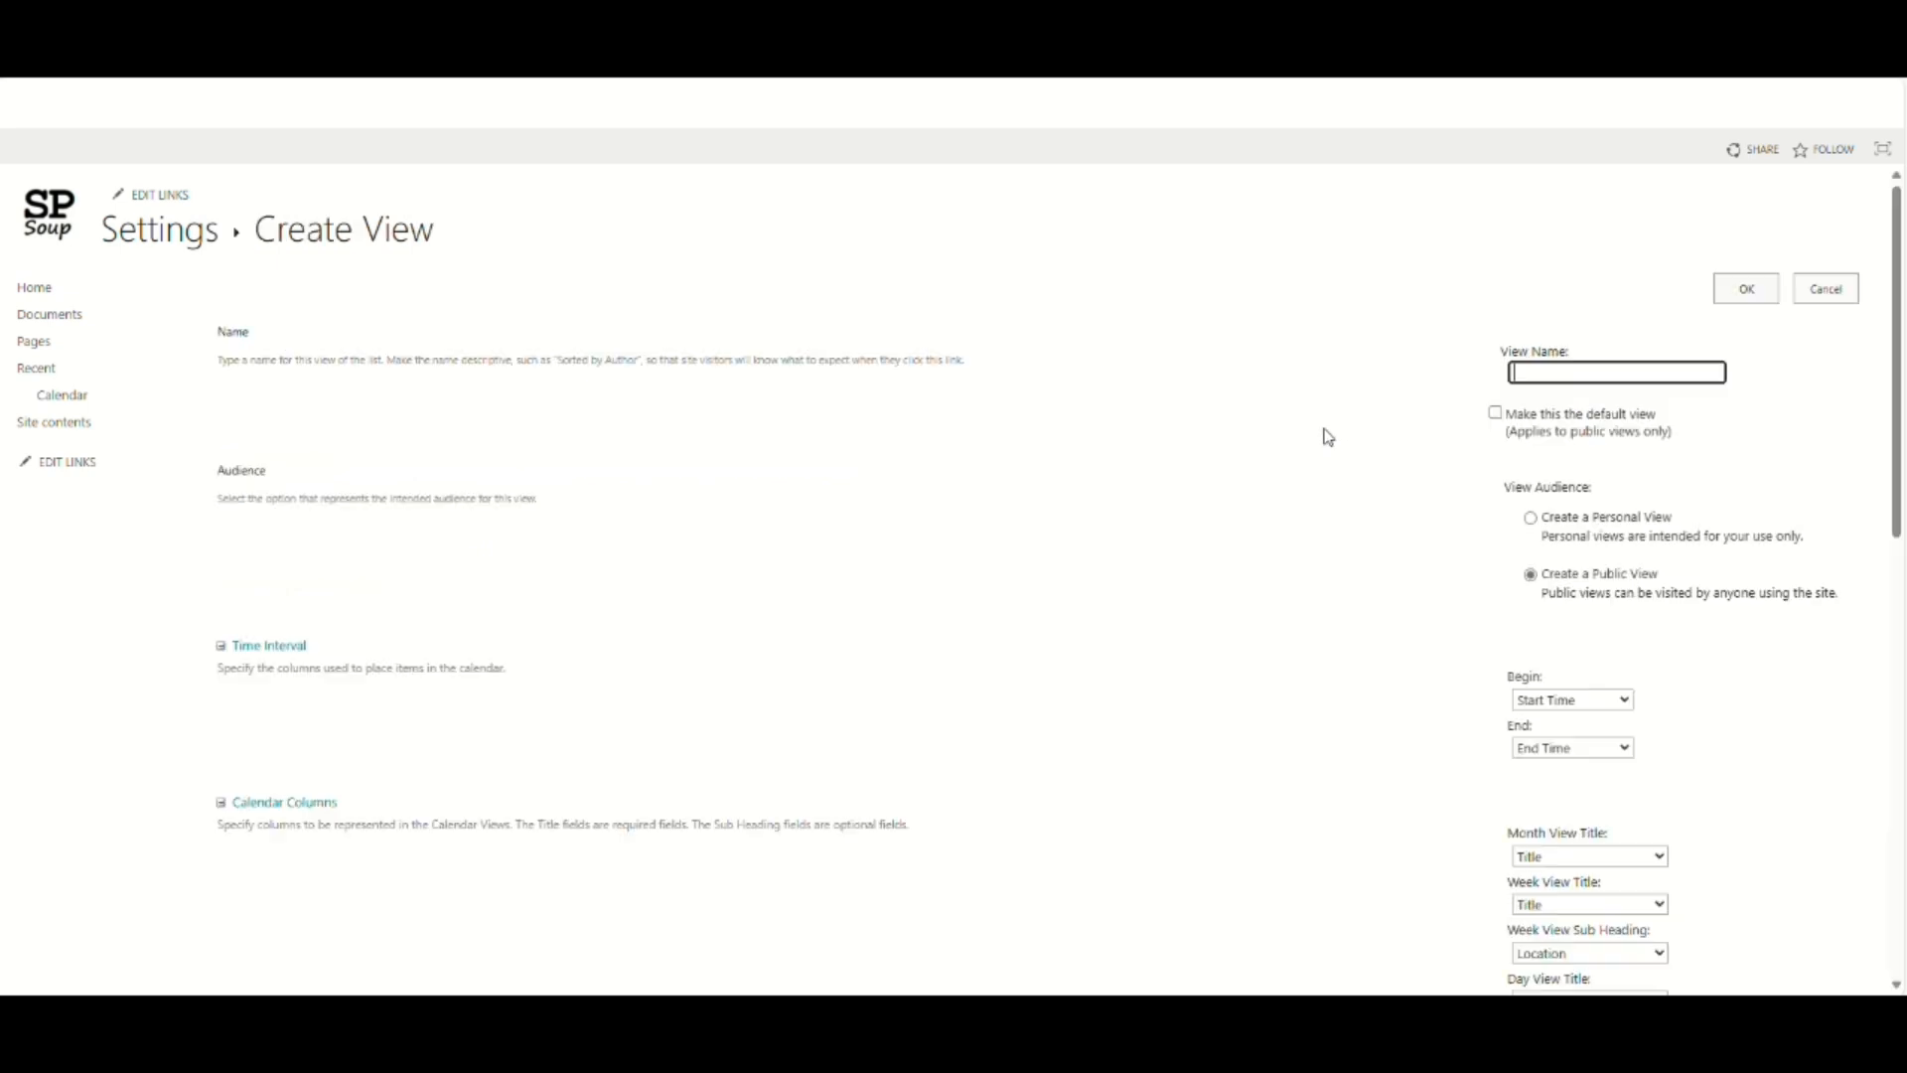
left_click(1541, 371)
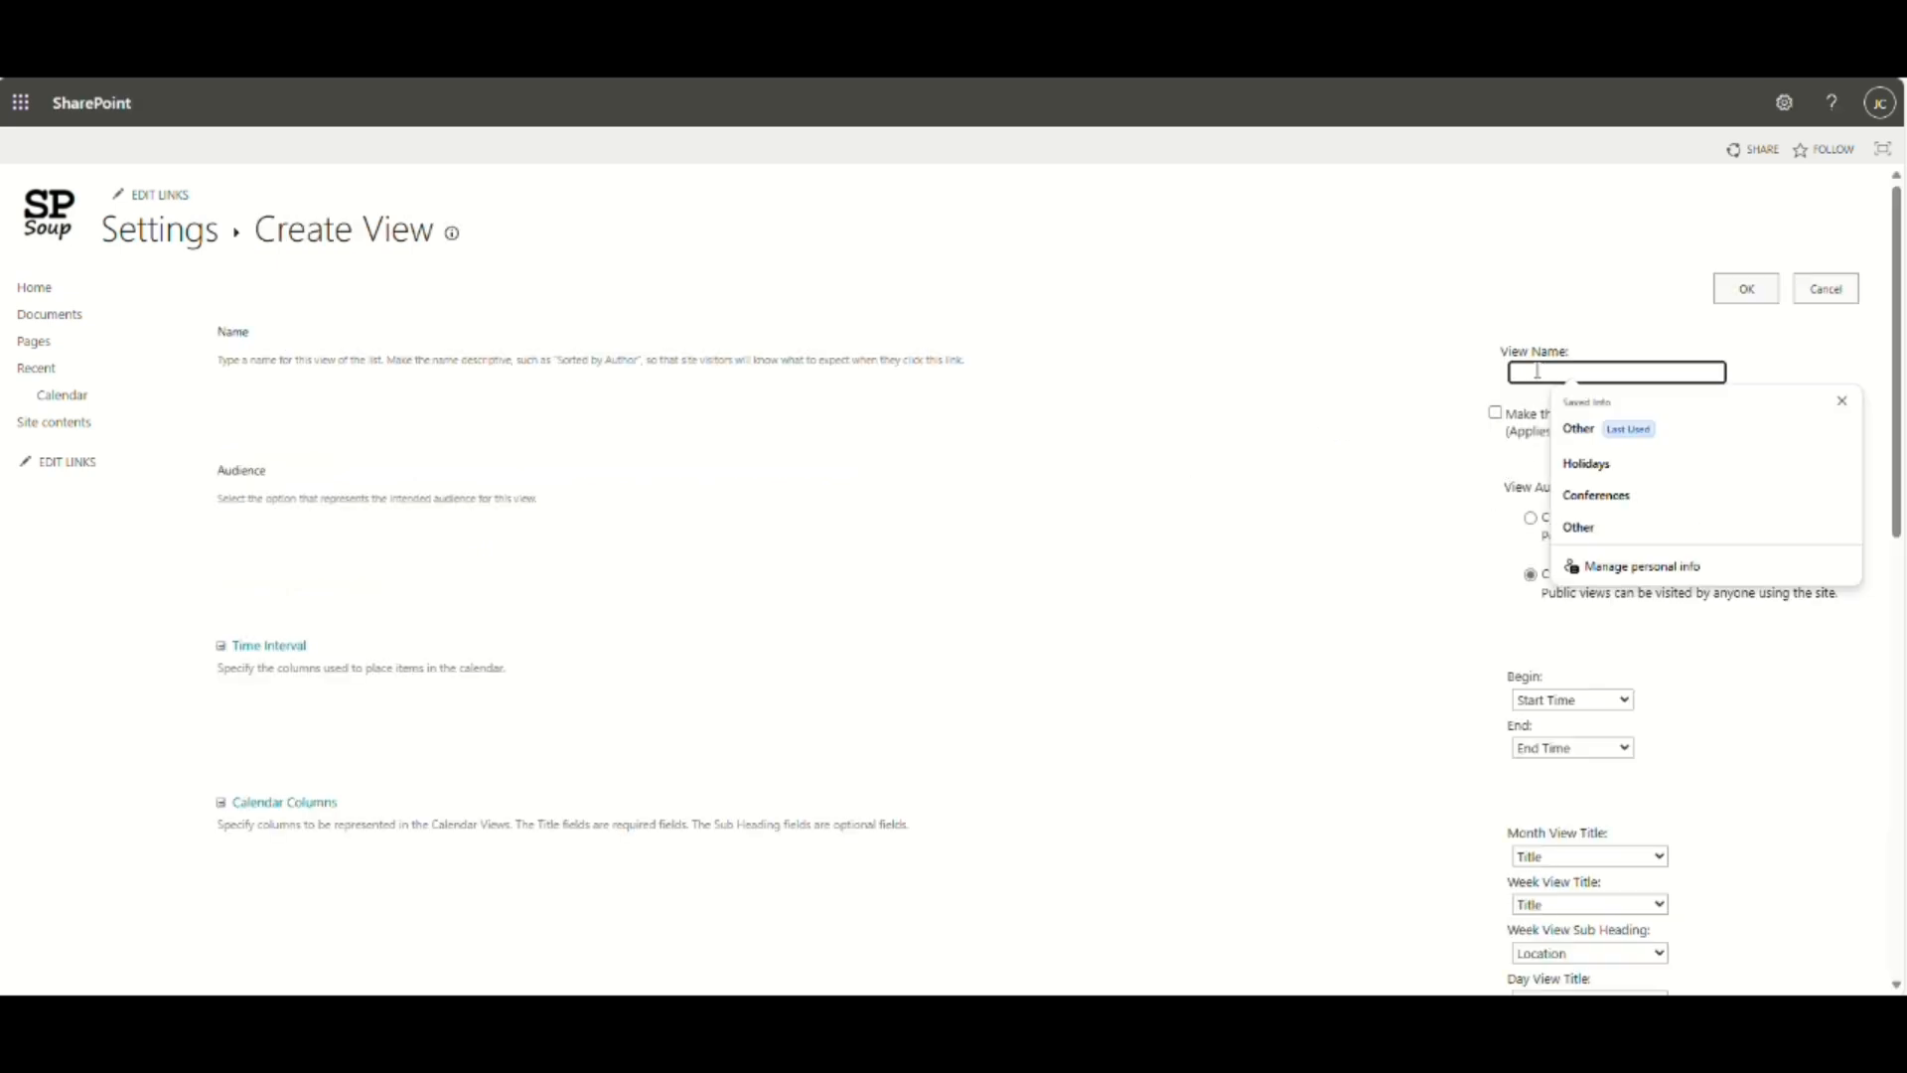
type("Meetings")
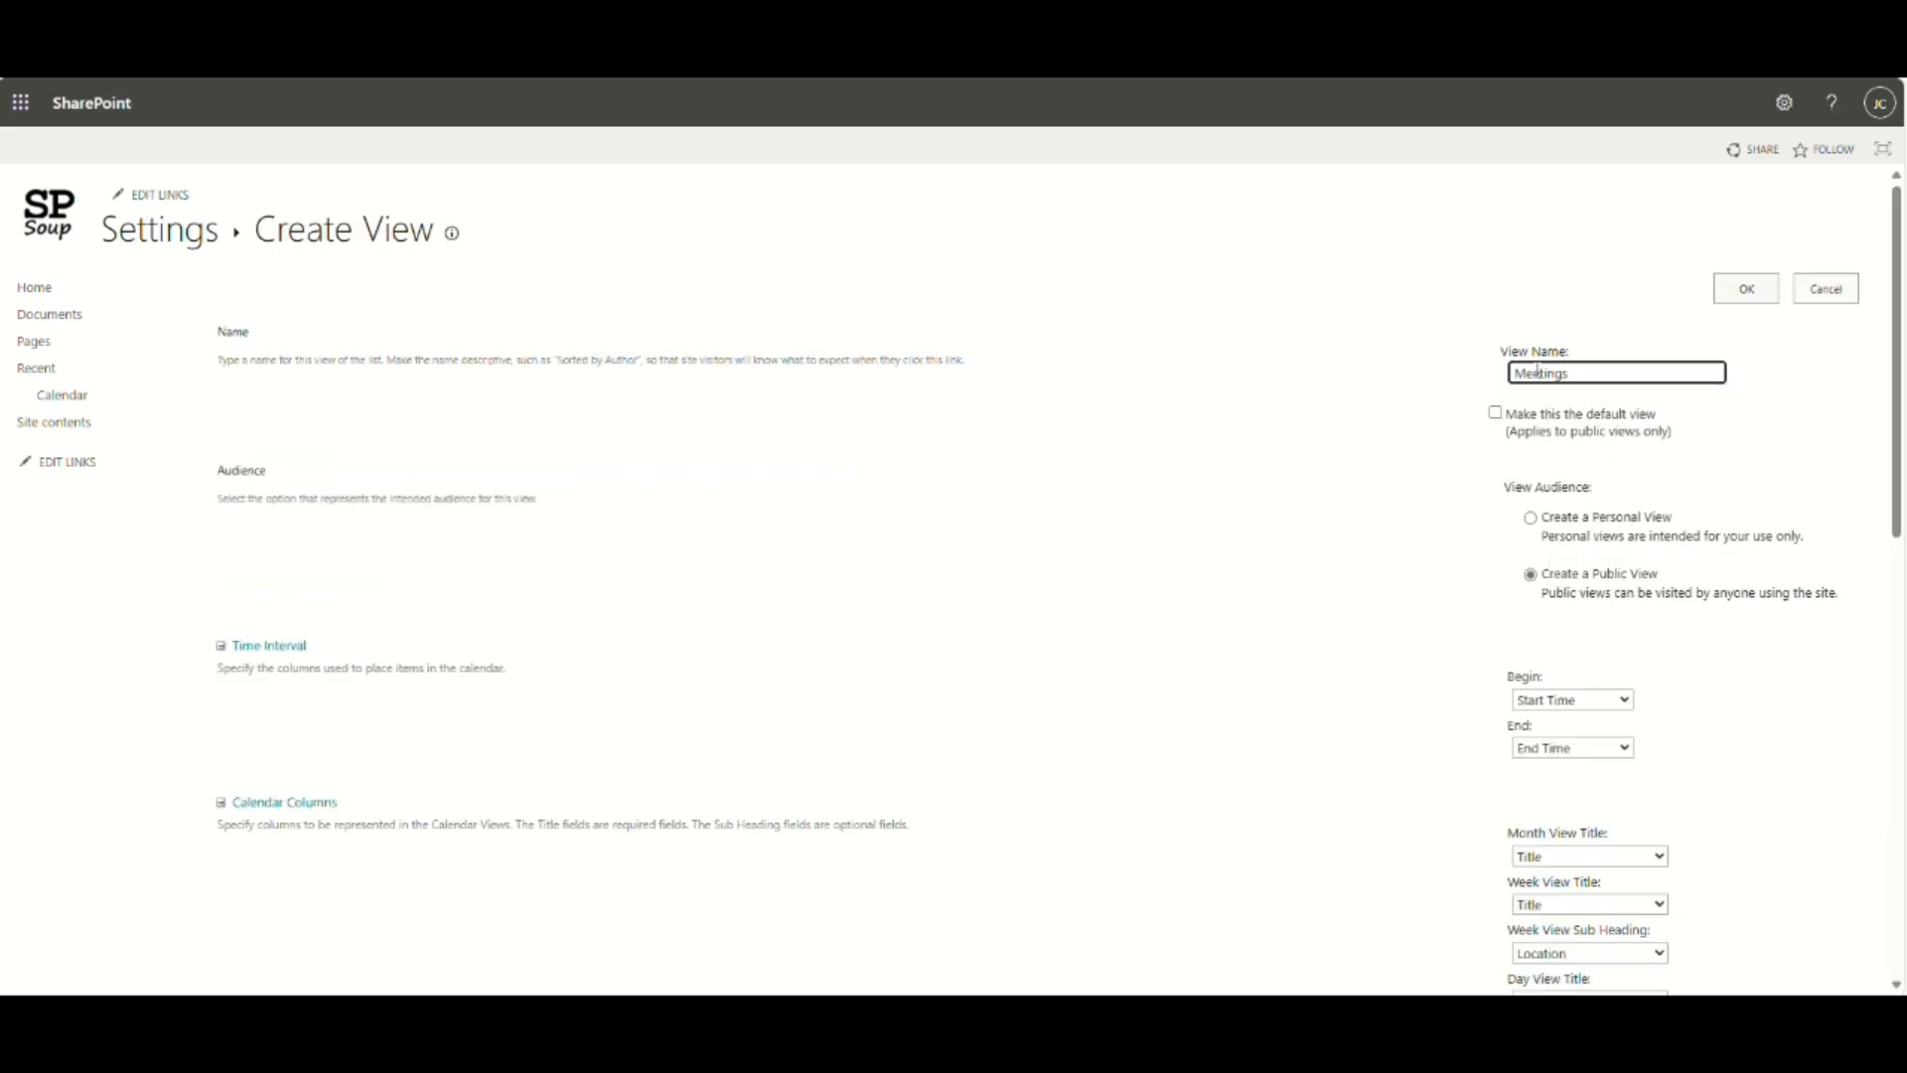
Filter the new view to items whose Category is equal to Meeting, and save it.
scroll(1715, 486, "down", 6)
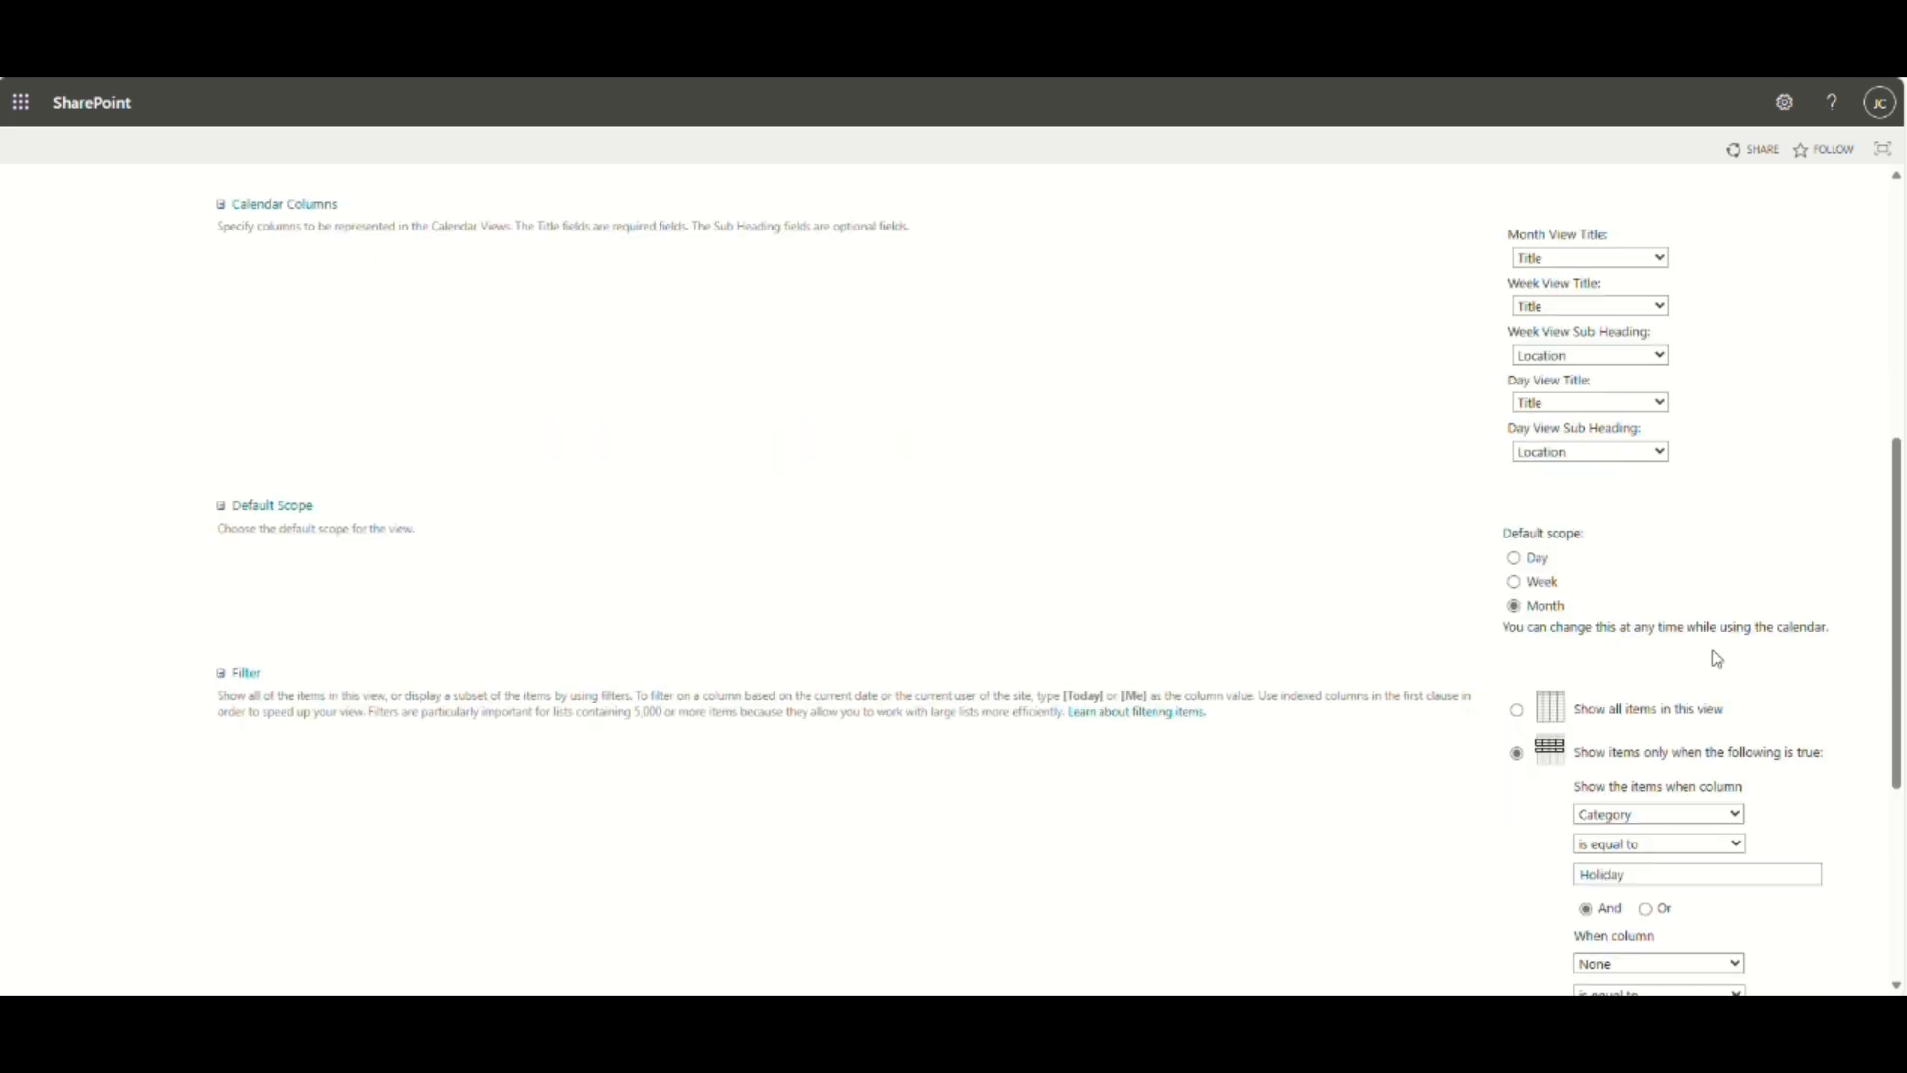
scroll(1681, 702, "down", 2)
double_click(1614, 675)
type("M")
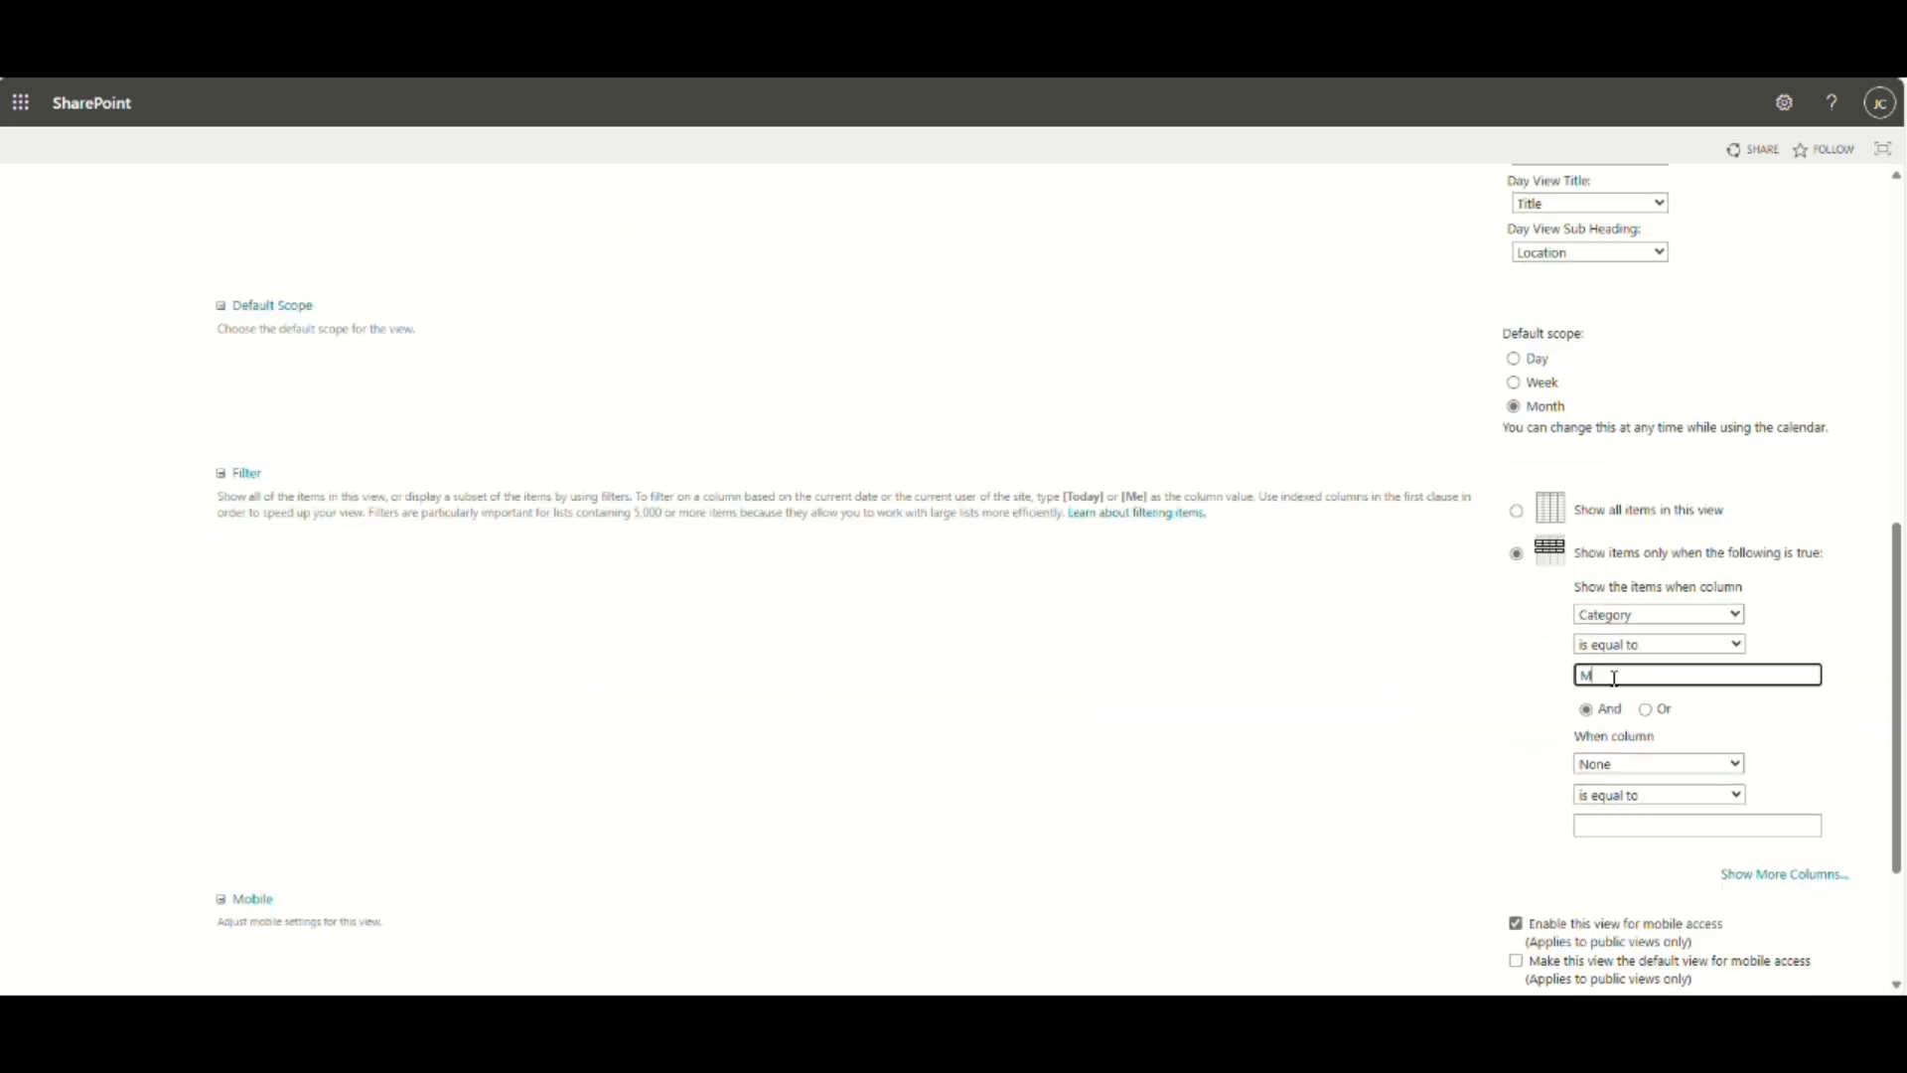
type("eeting")
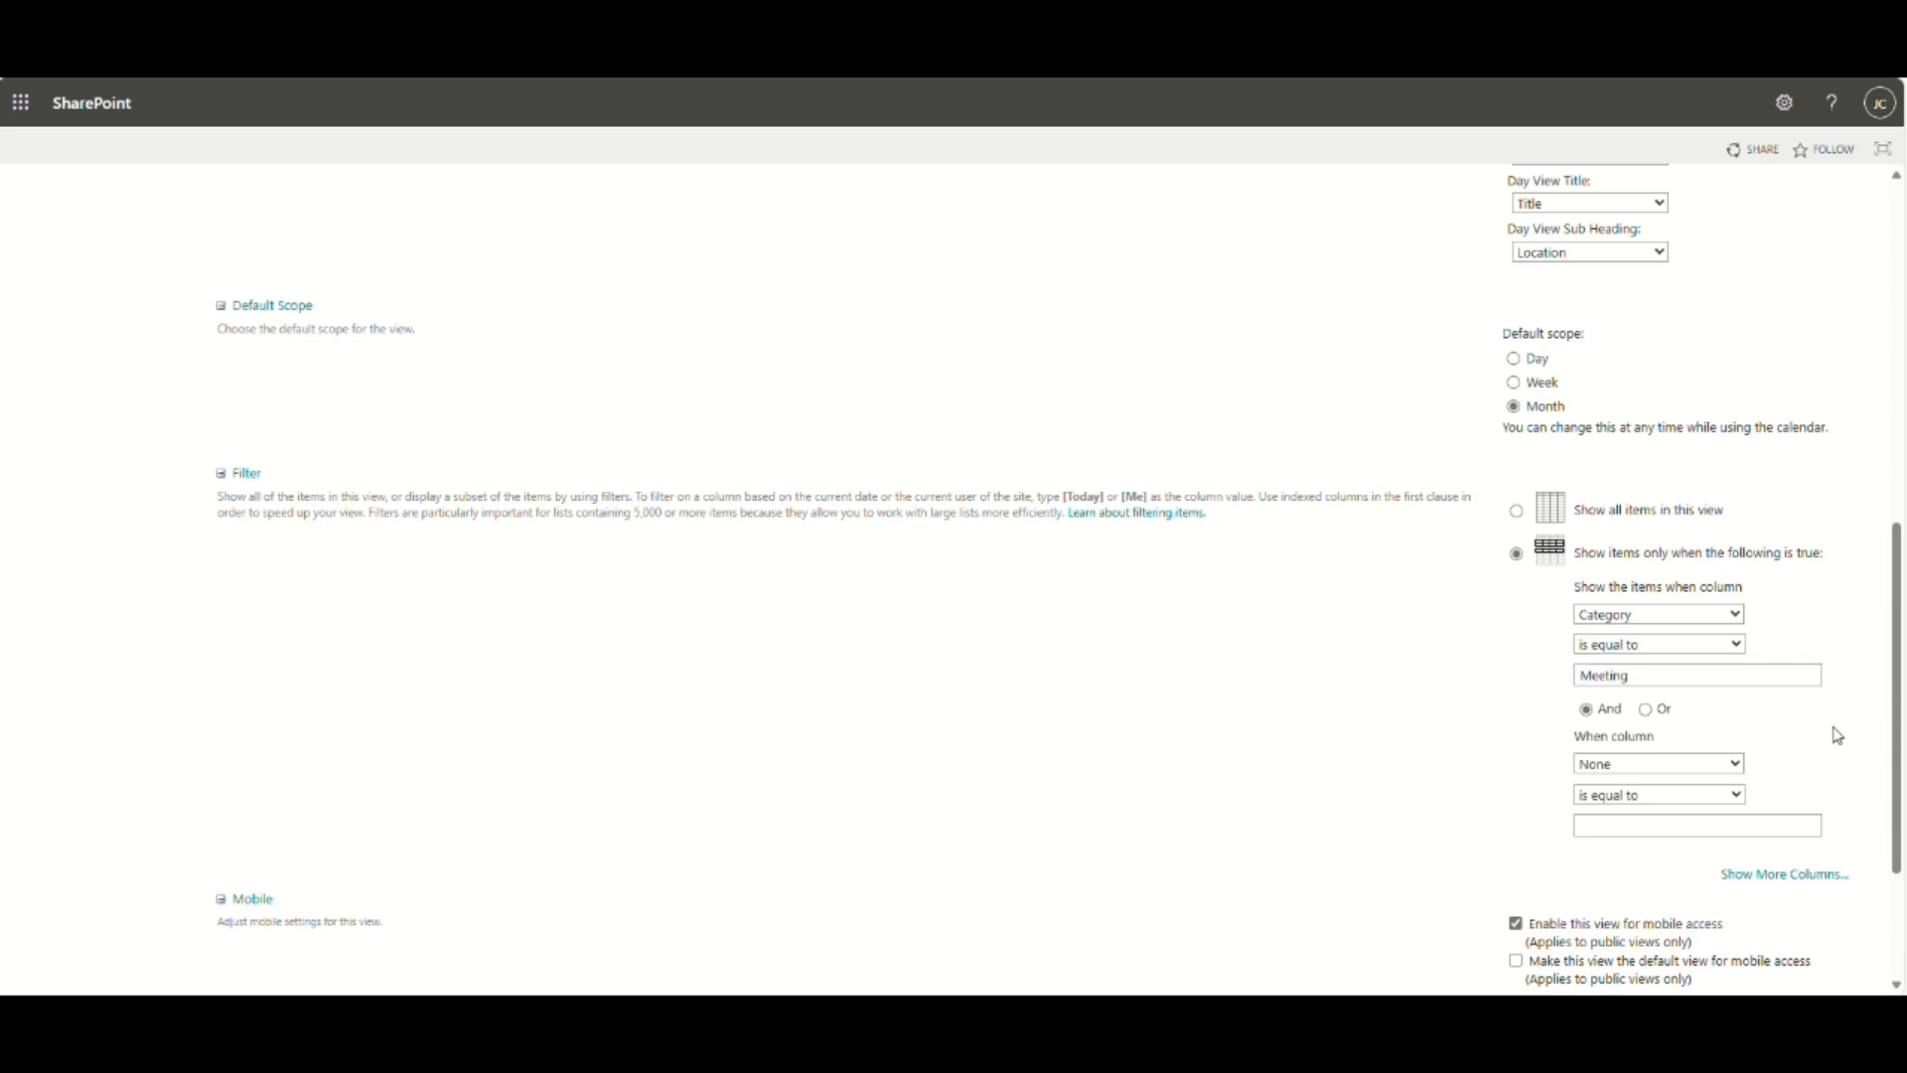
scroll(1838, 732, "down", 2)
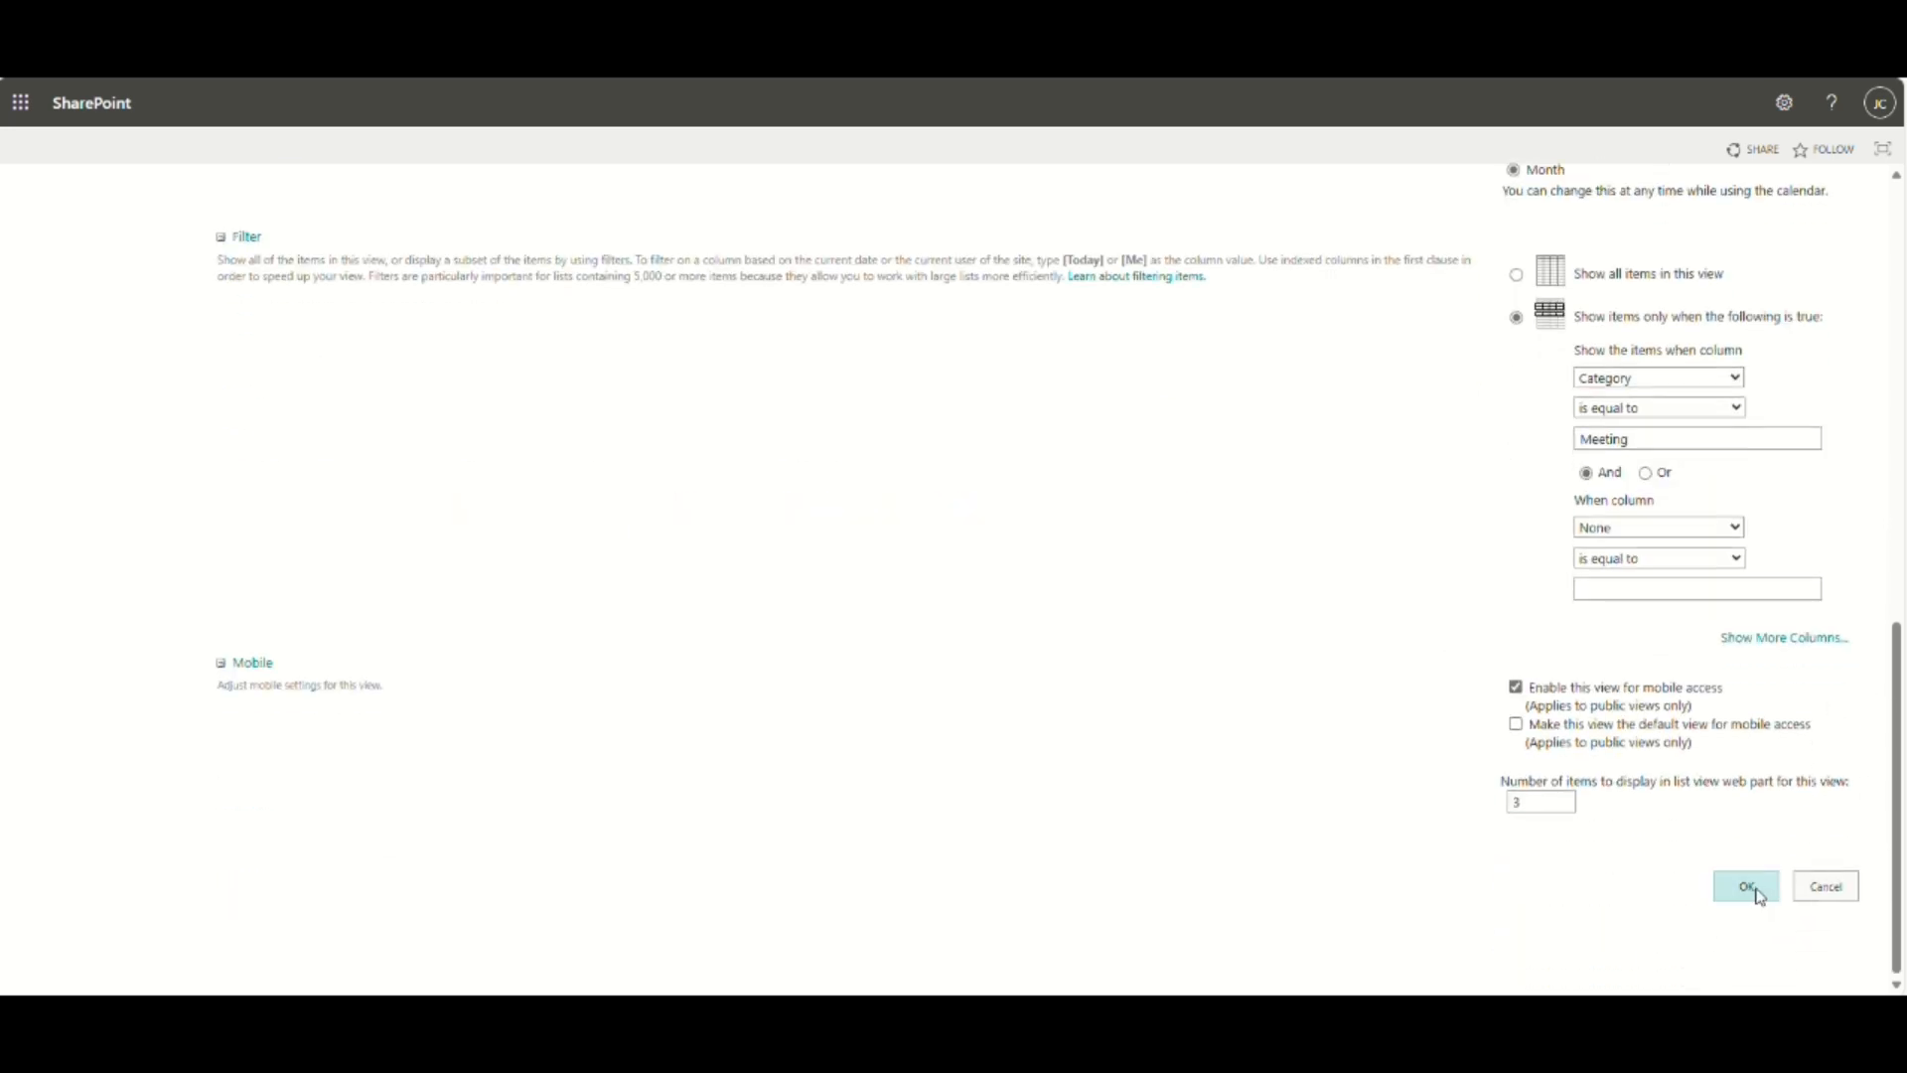
left_click(1758, 897)
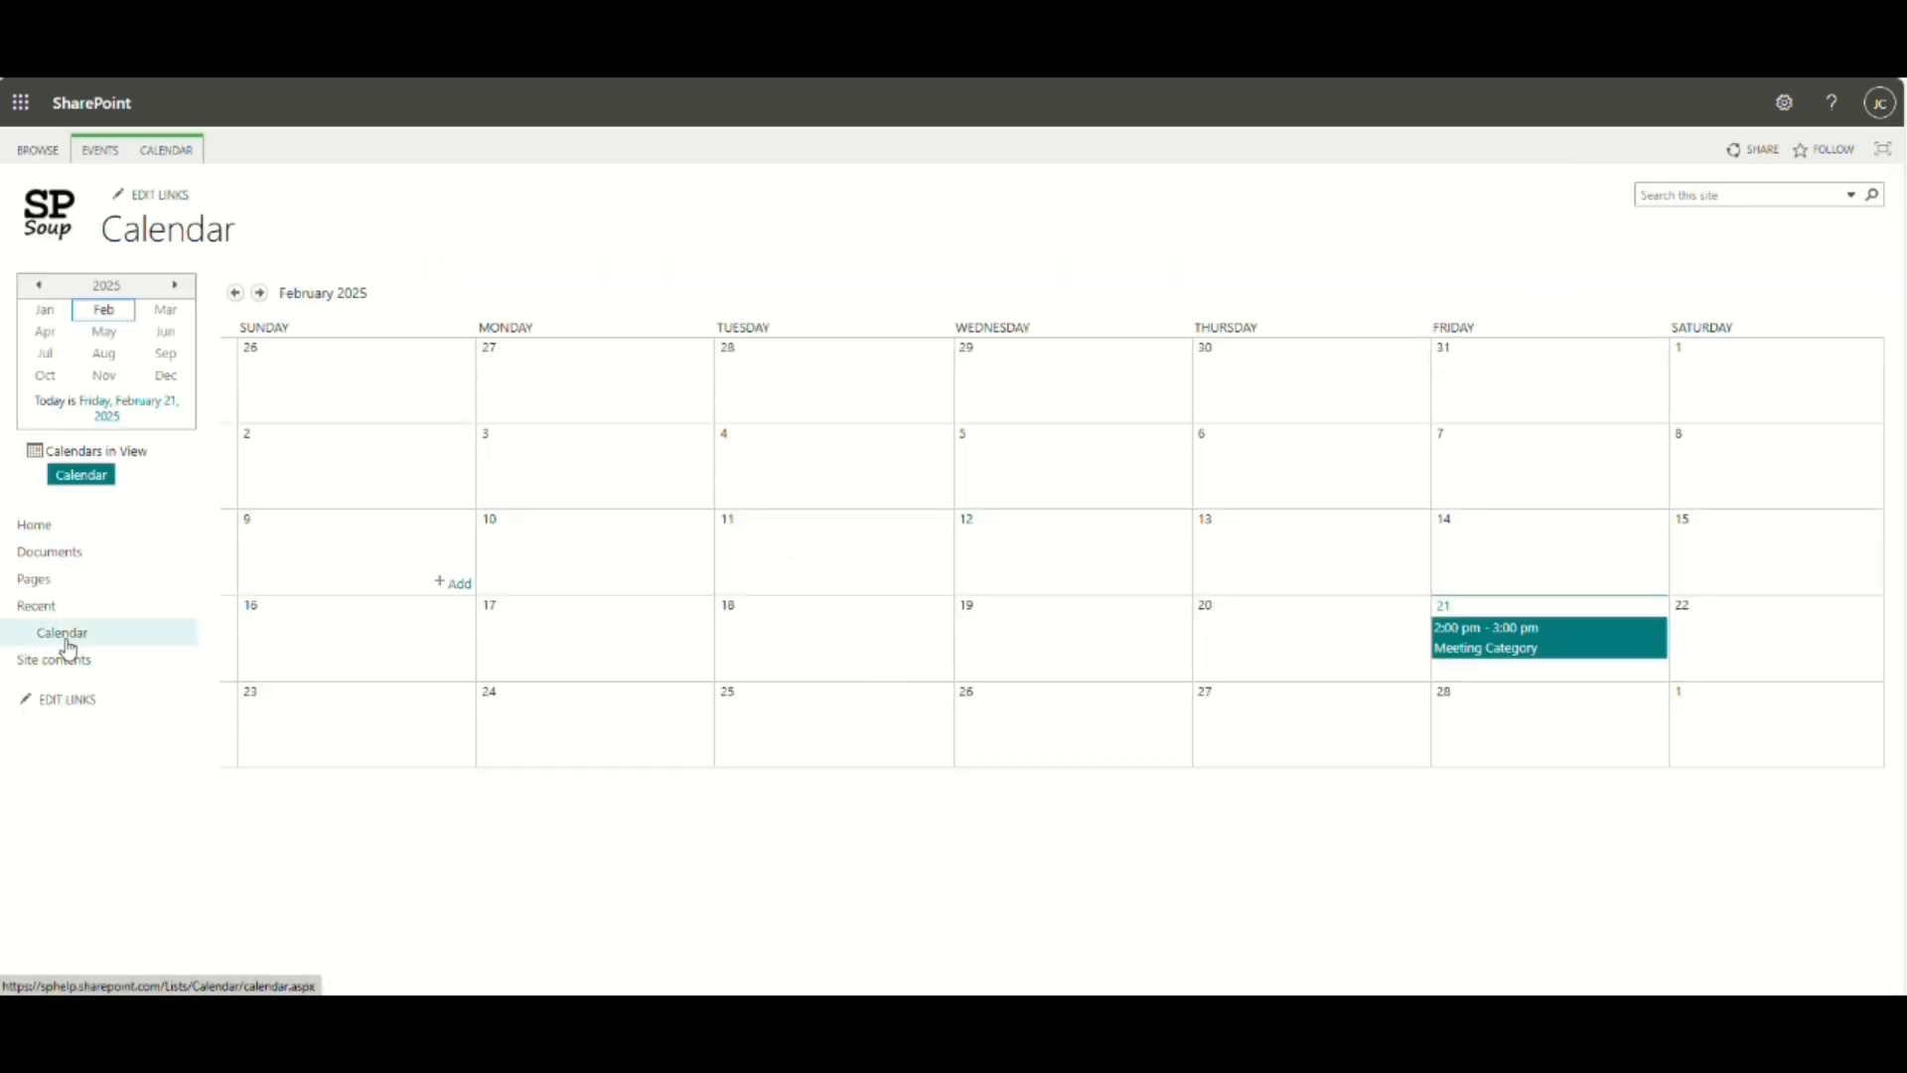
From the default Calendar view, start a new calendar overlay named Meetings and set its color to Red, #ed0033.
left_click(185, 151)
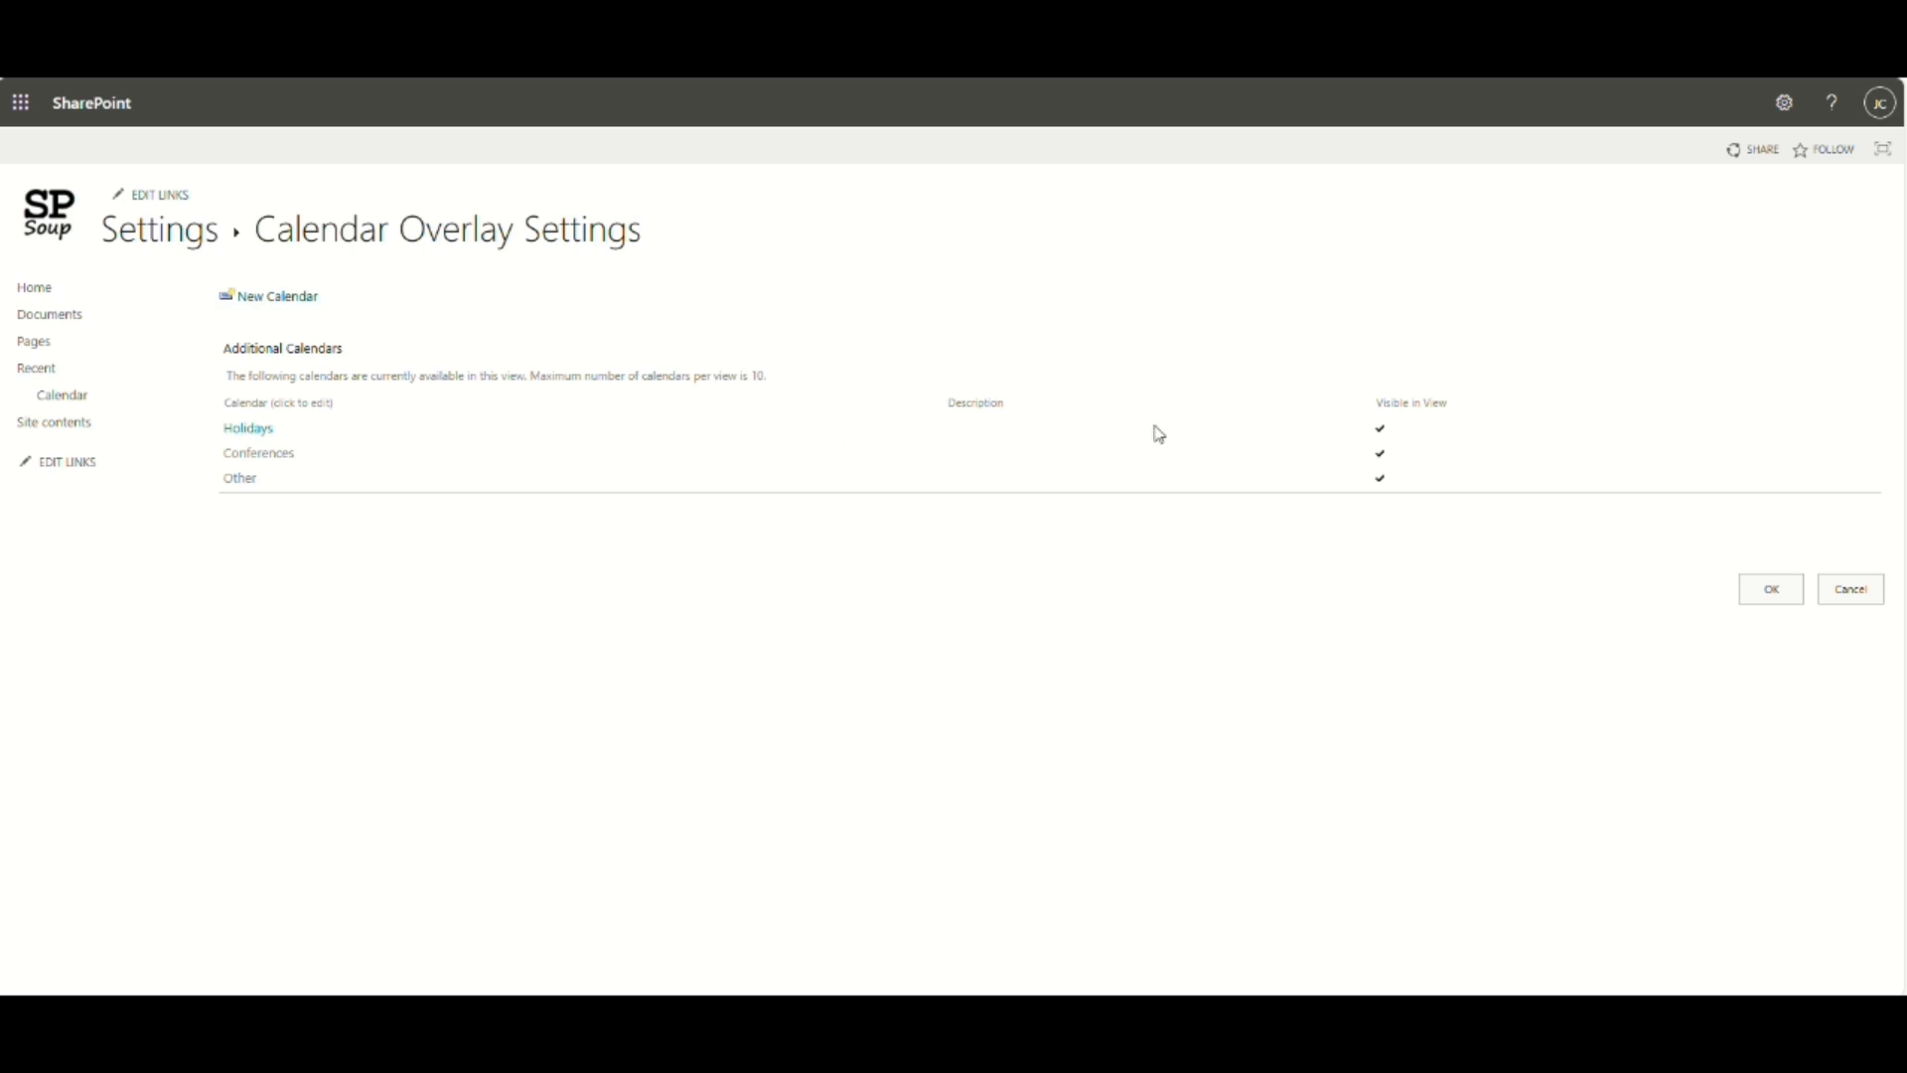
left_click(973, 321)
type("Meetings")
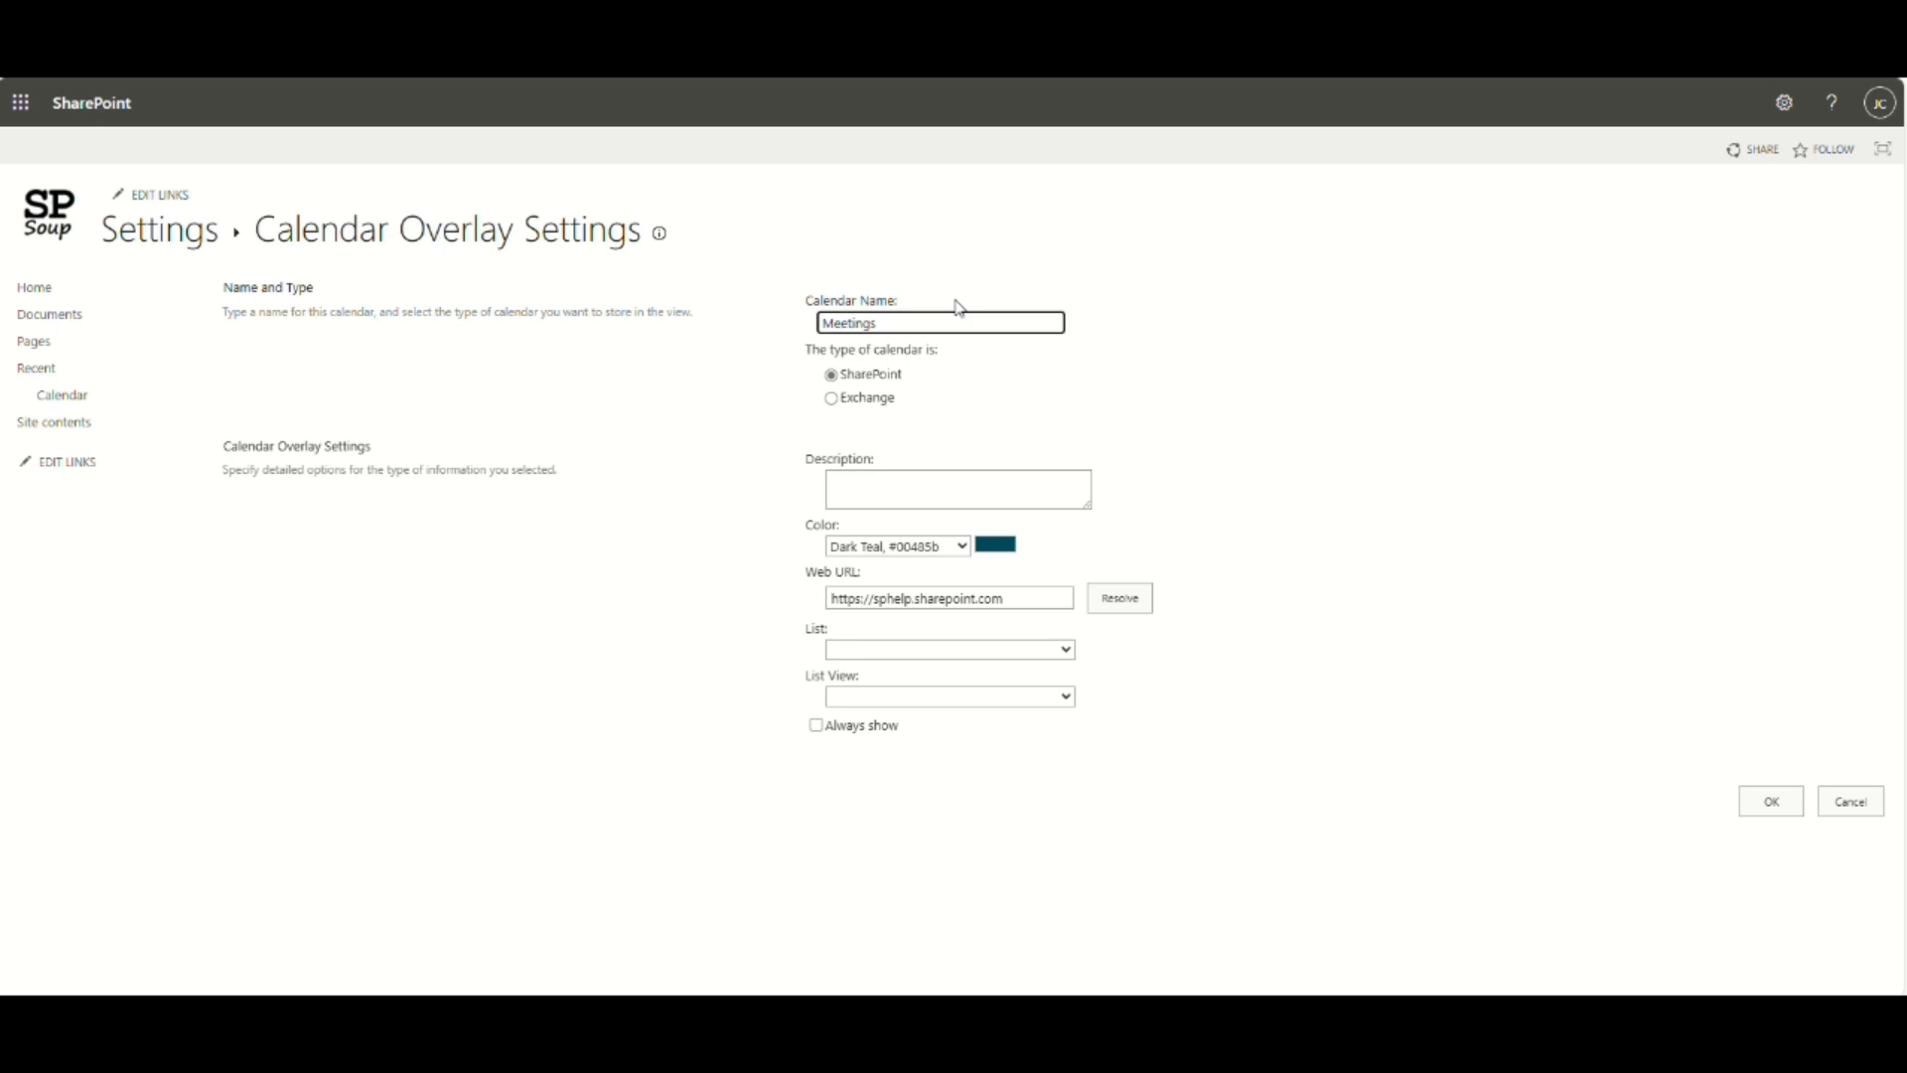
left_click(962, 547)
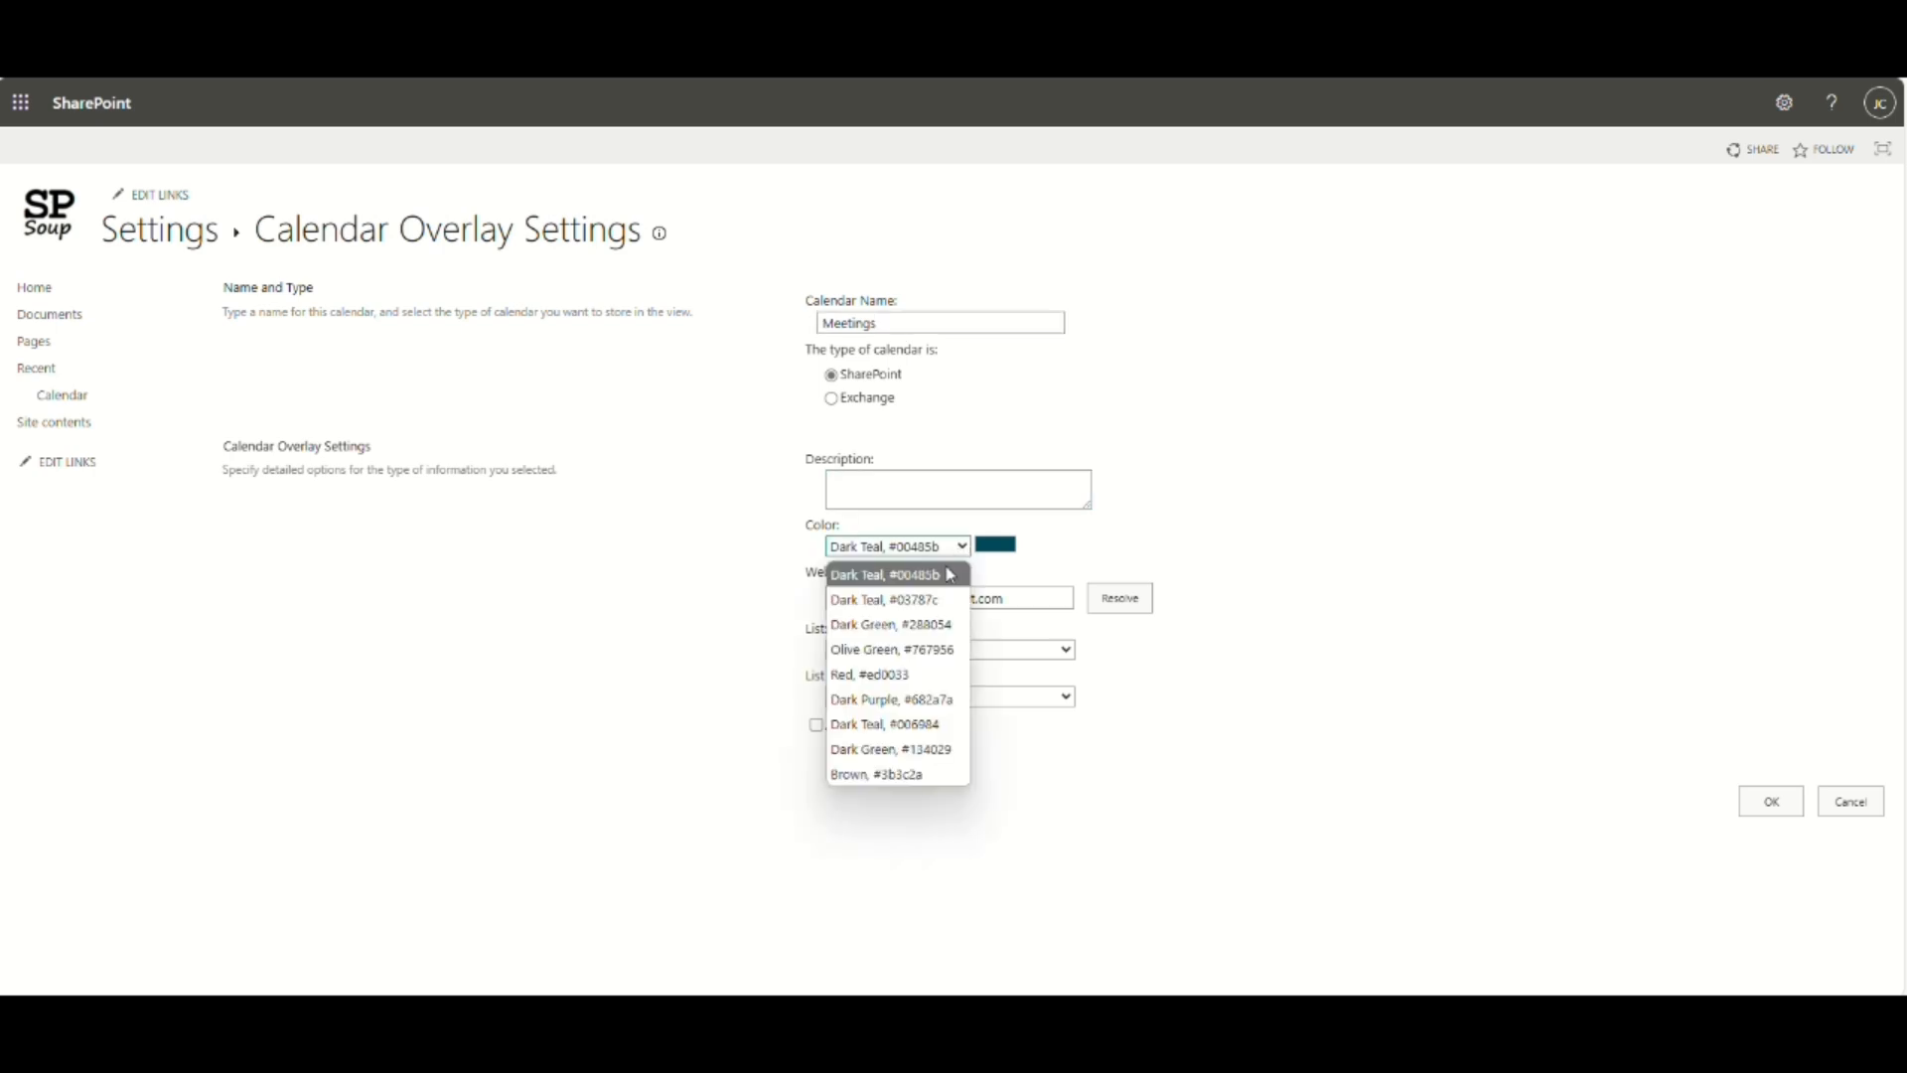
left_click(907, 725)
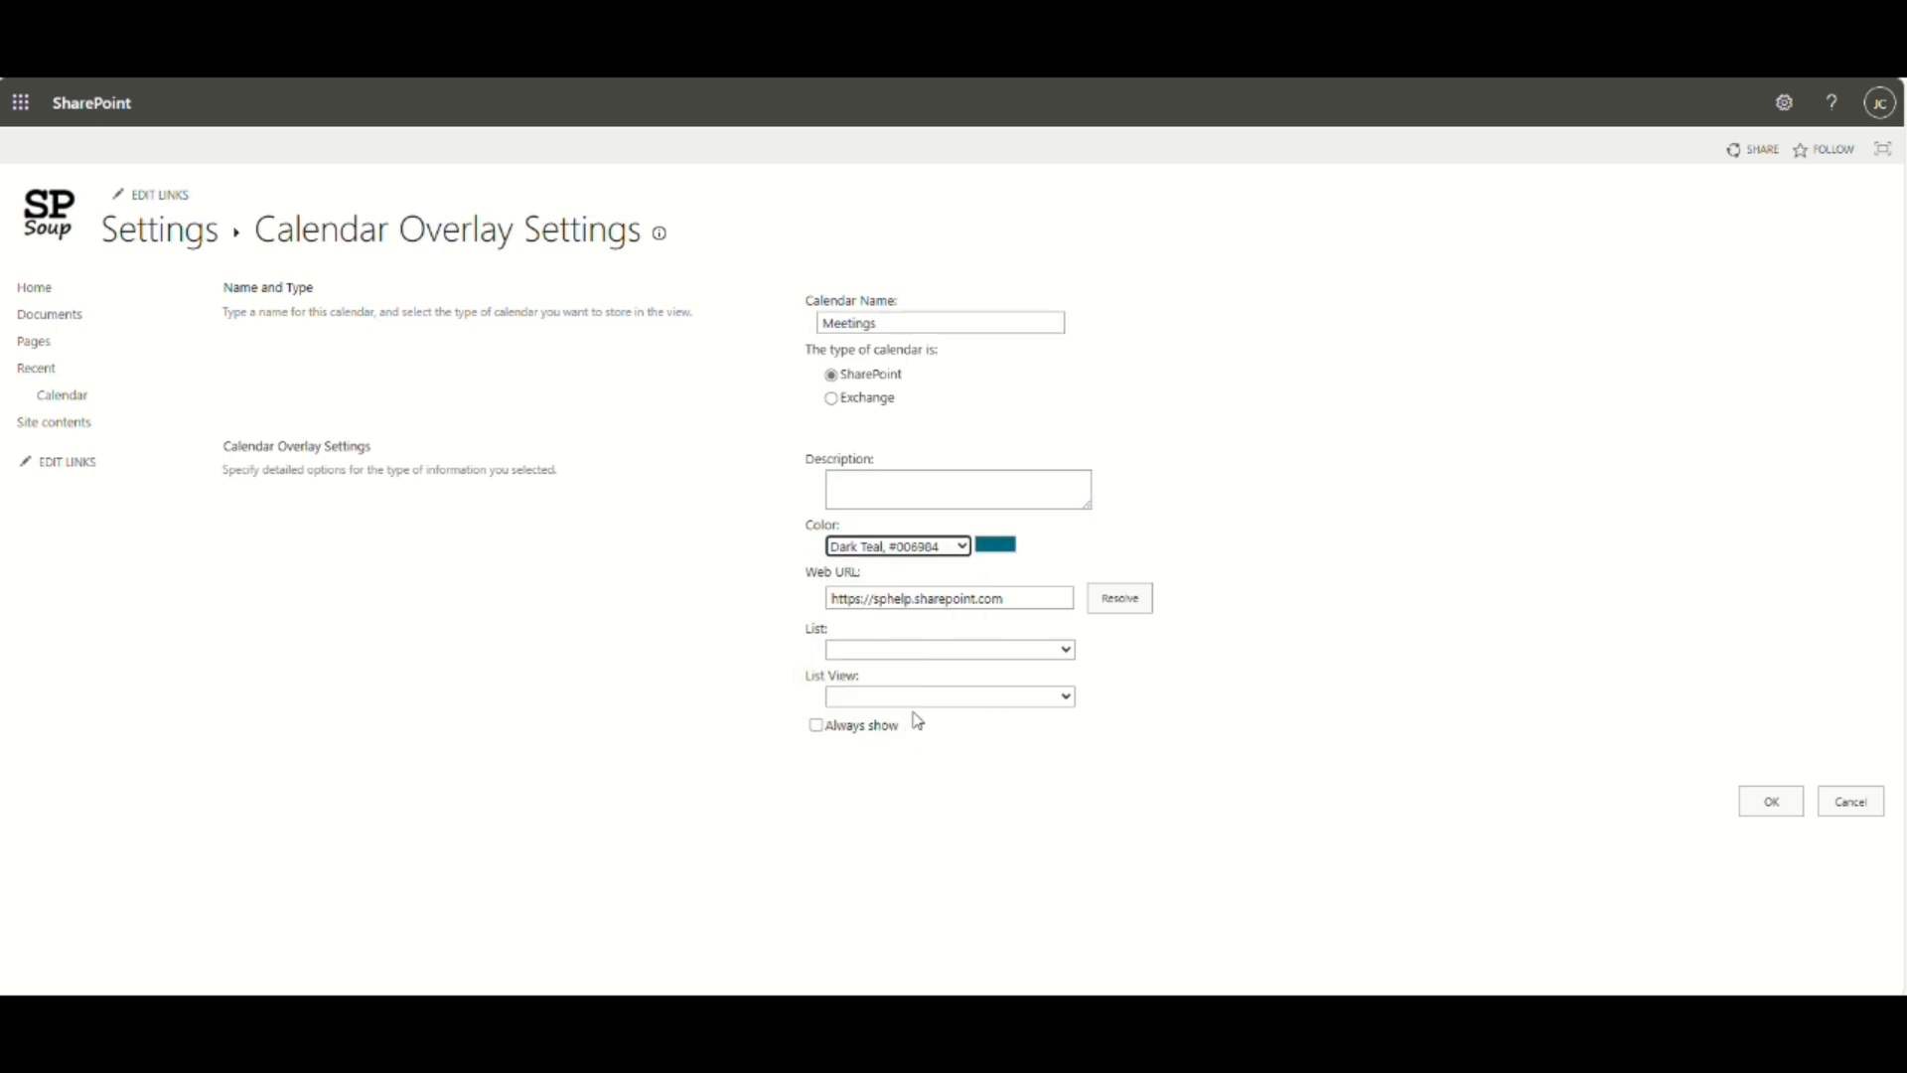
left_click(965, 549)
left_click(927, 777)
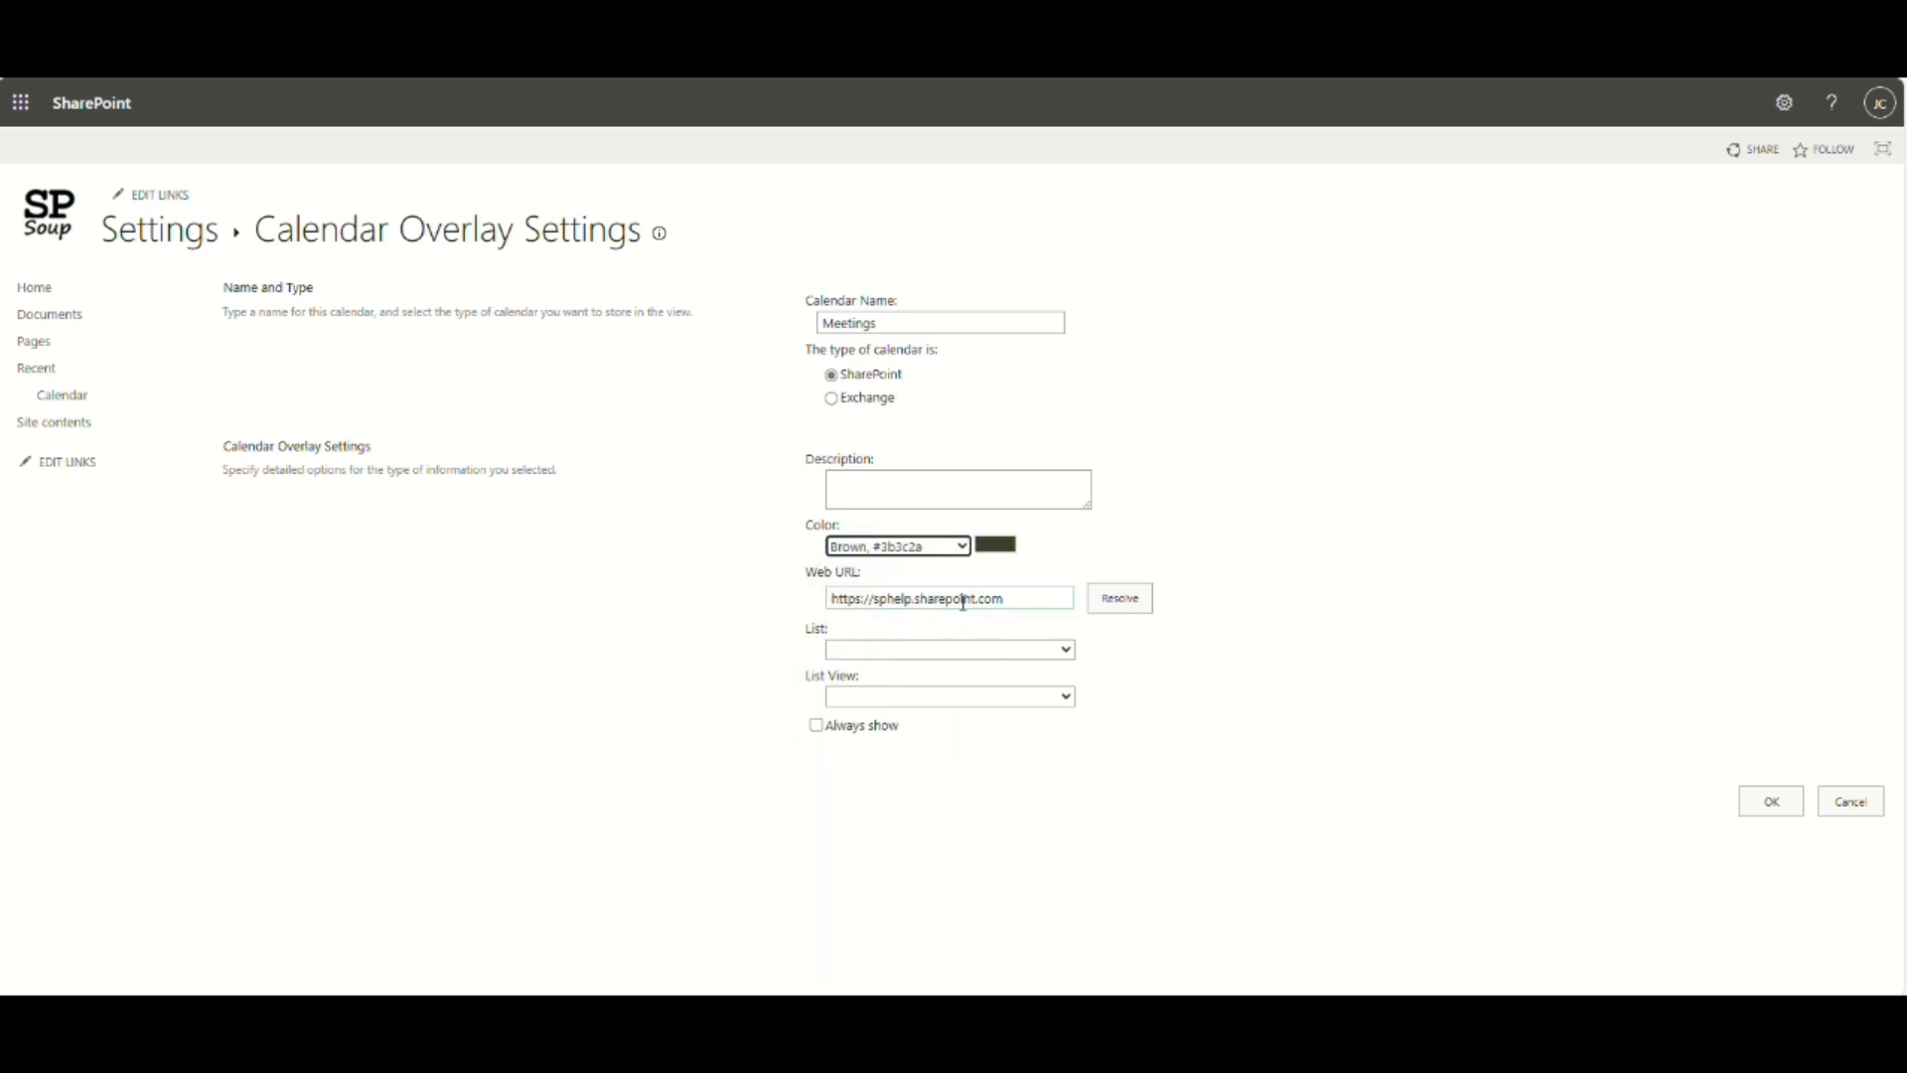
left_click(963, 547)
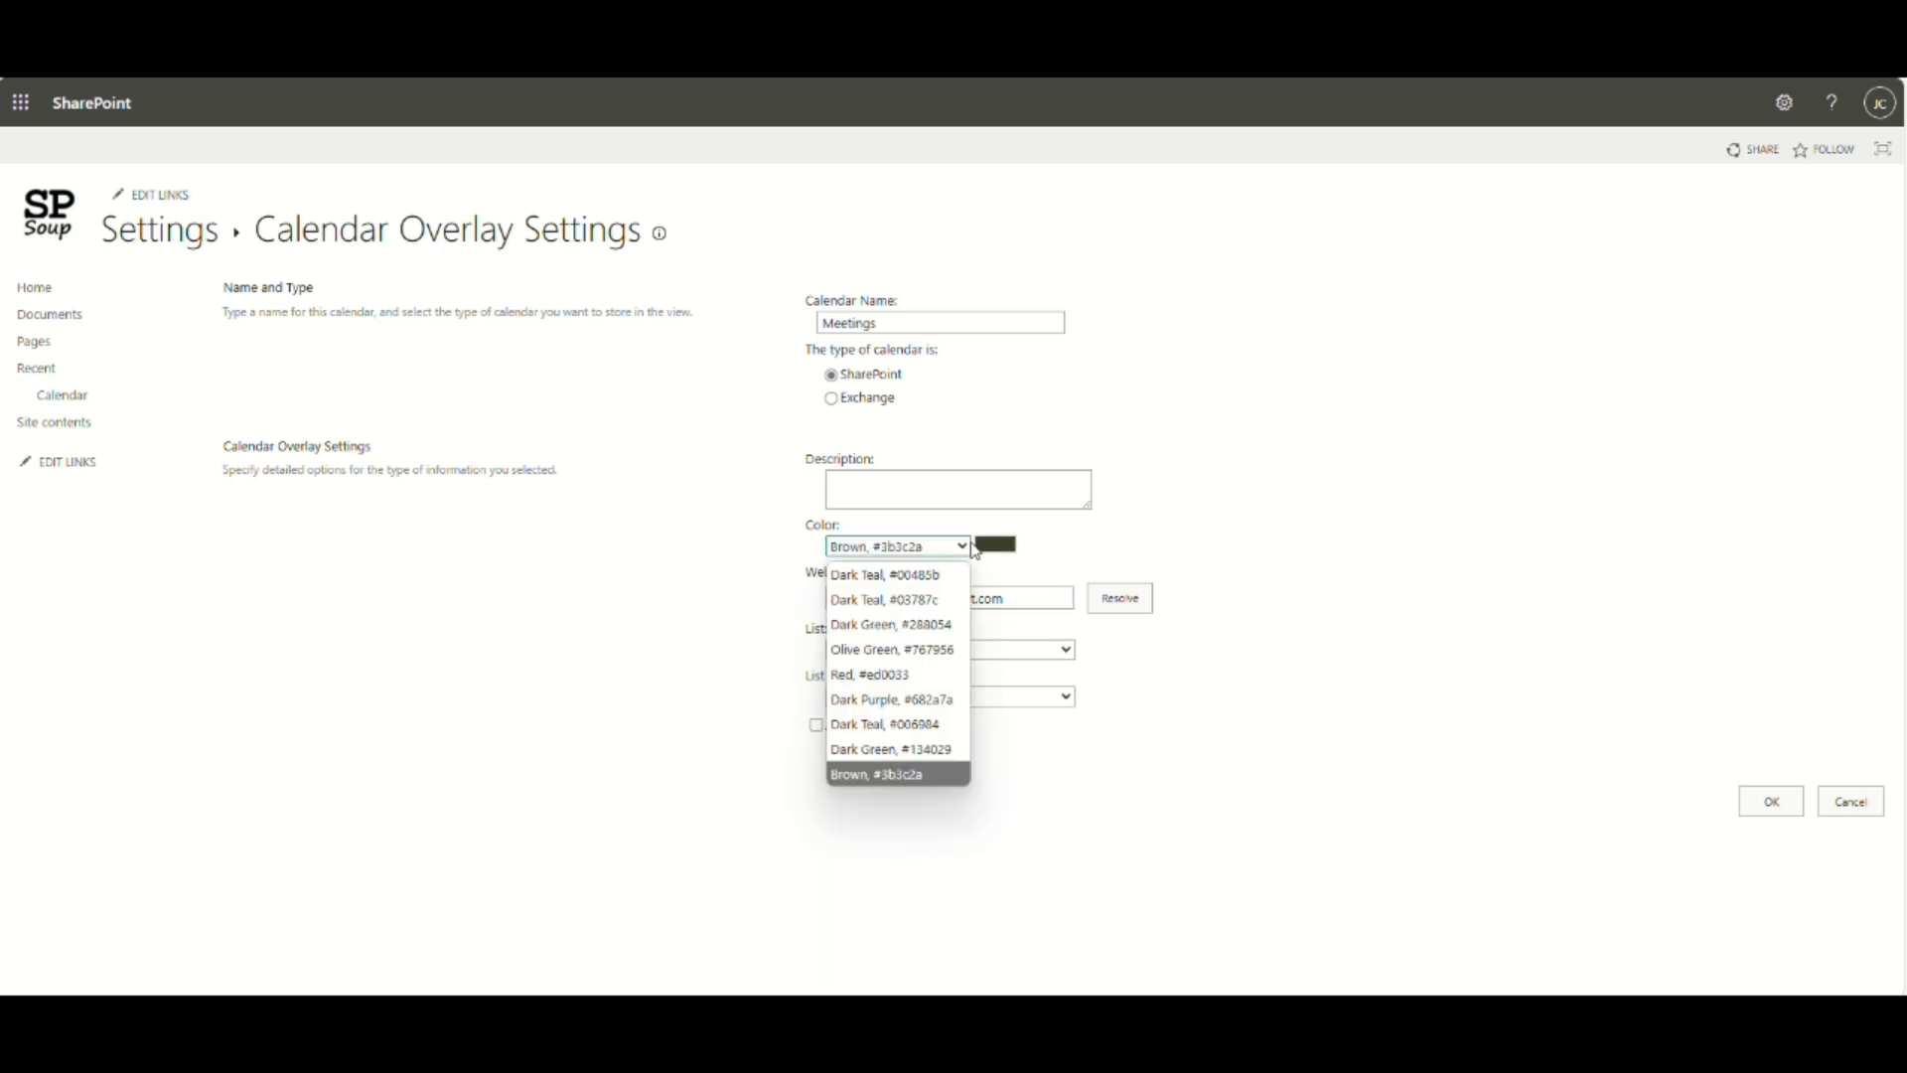
left_click(956, 679)
Resolve the overlay's site URL, link it to the Calendar list's Meetings view, set it to always show, and save the overlay settings.
left_click(1117, 610)
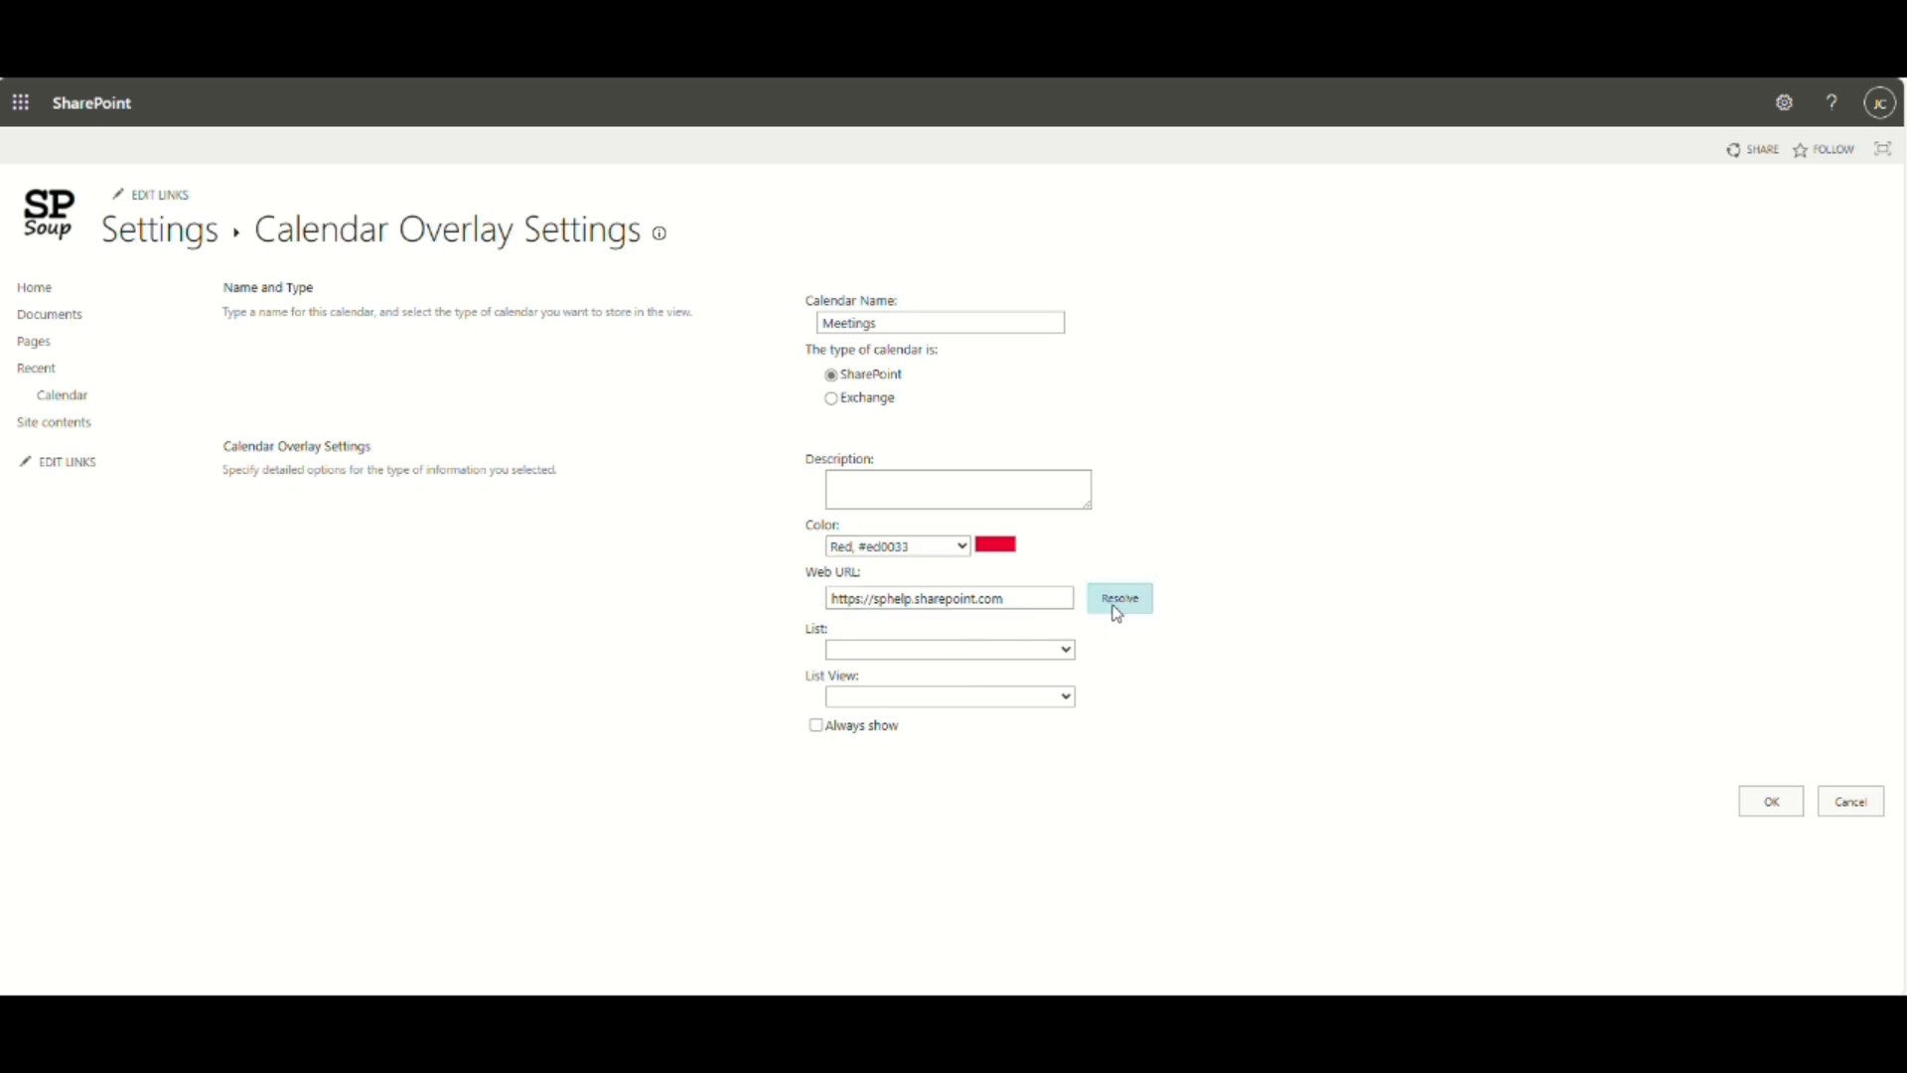
left_click(1037, 696)
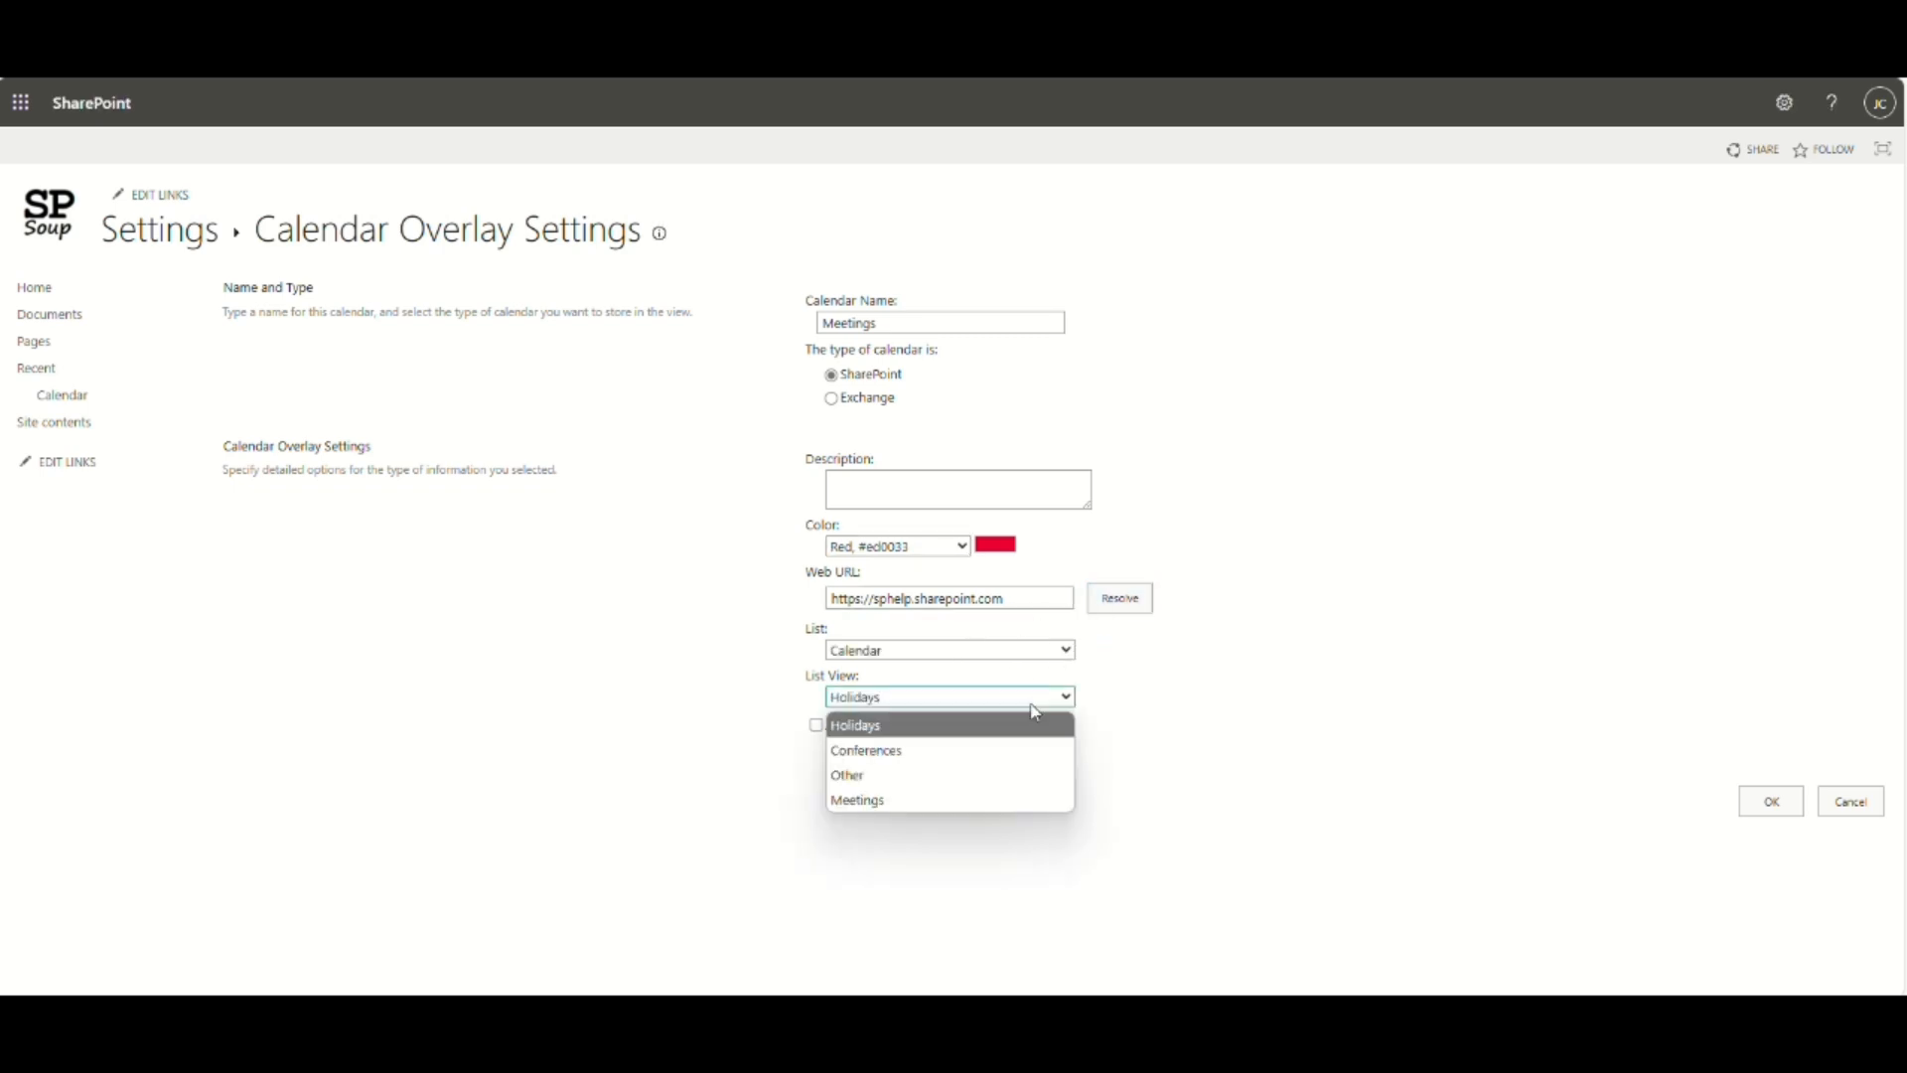
left_click(926, 797)
left_click(816, 726)
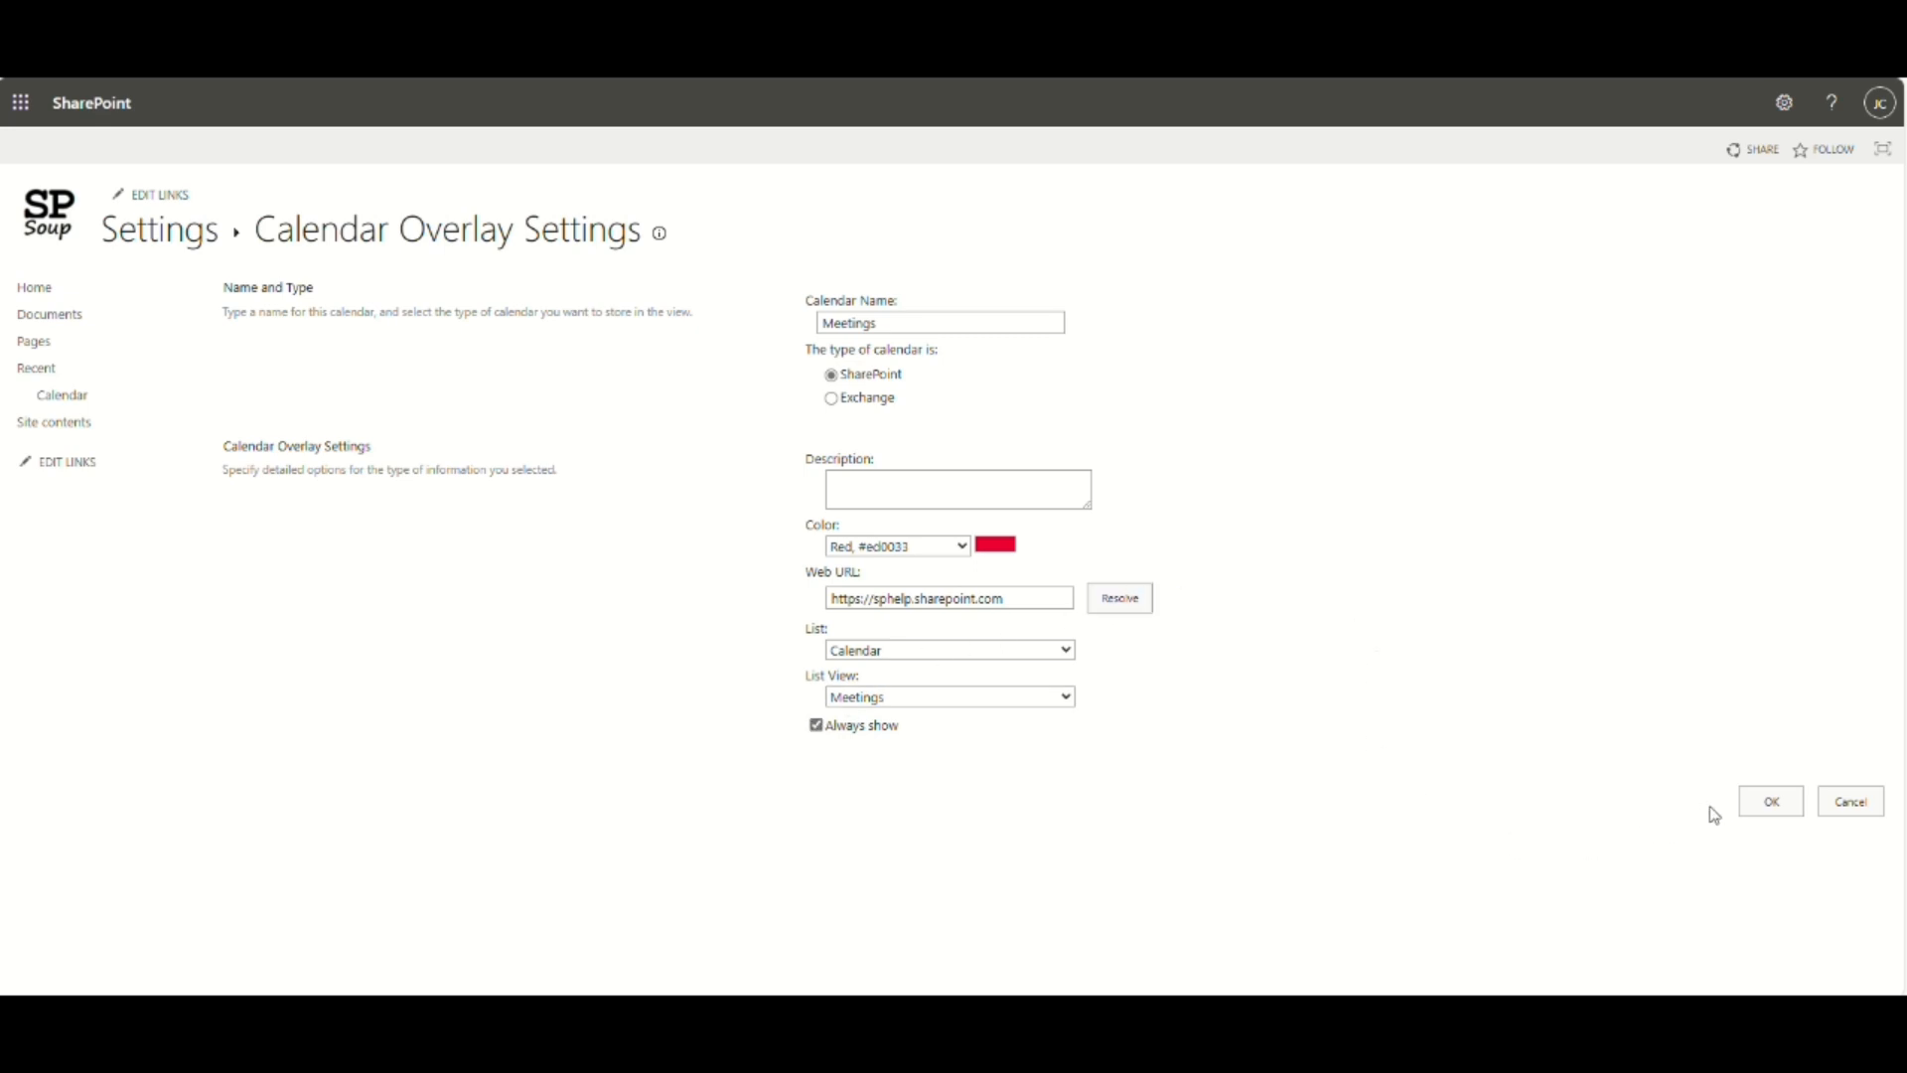
left_click(1769, 805)
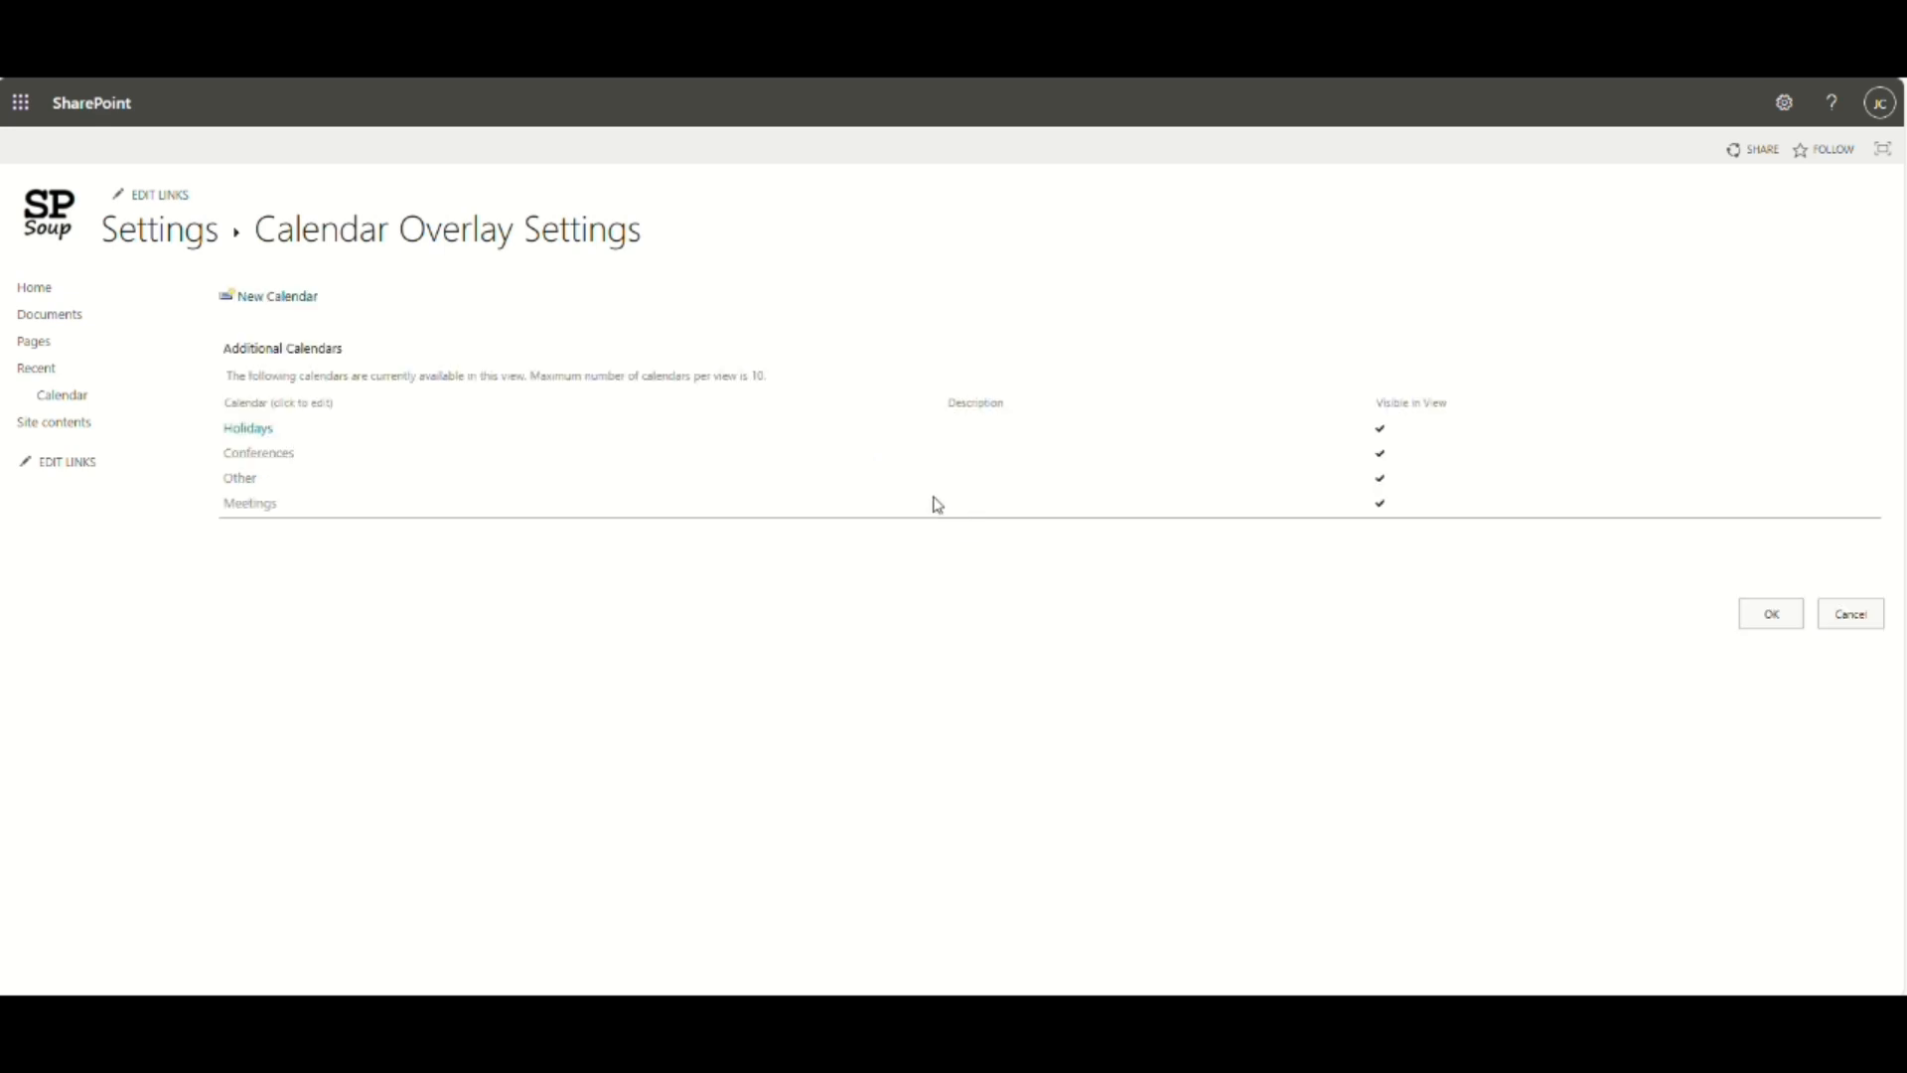
left_click(1777, 624)
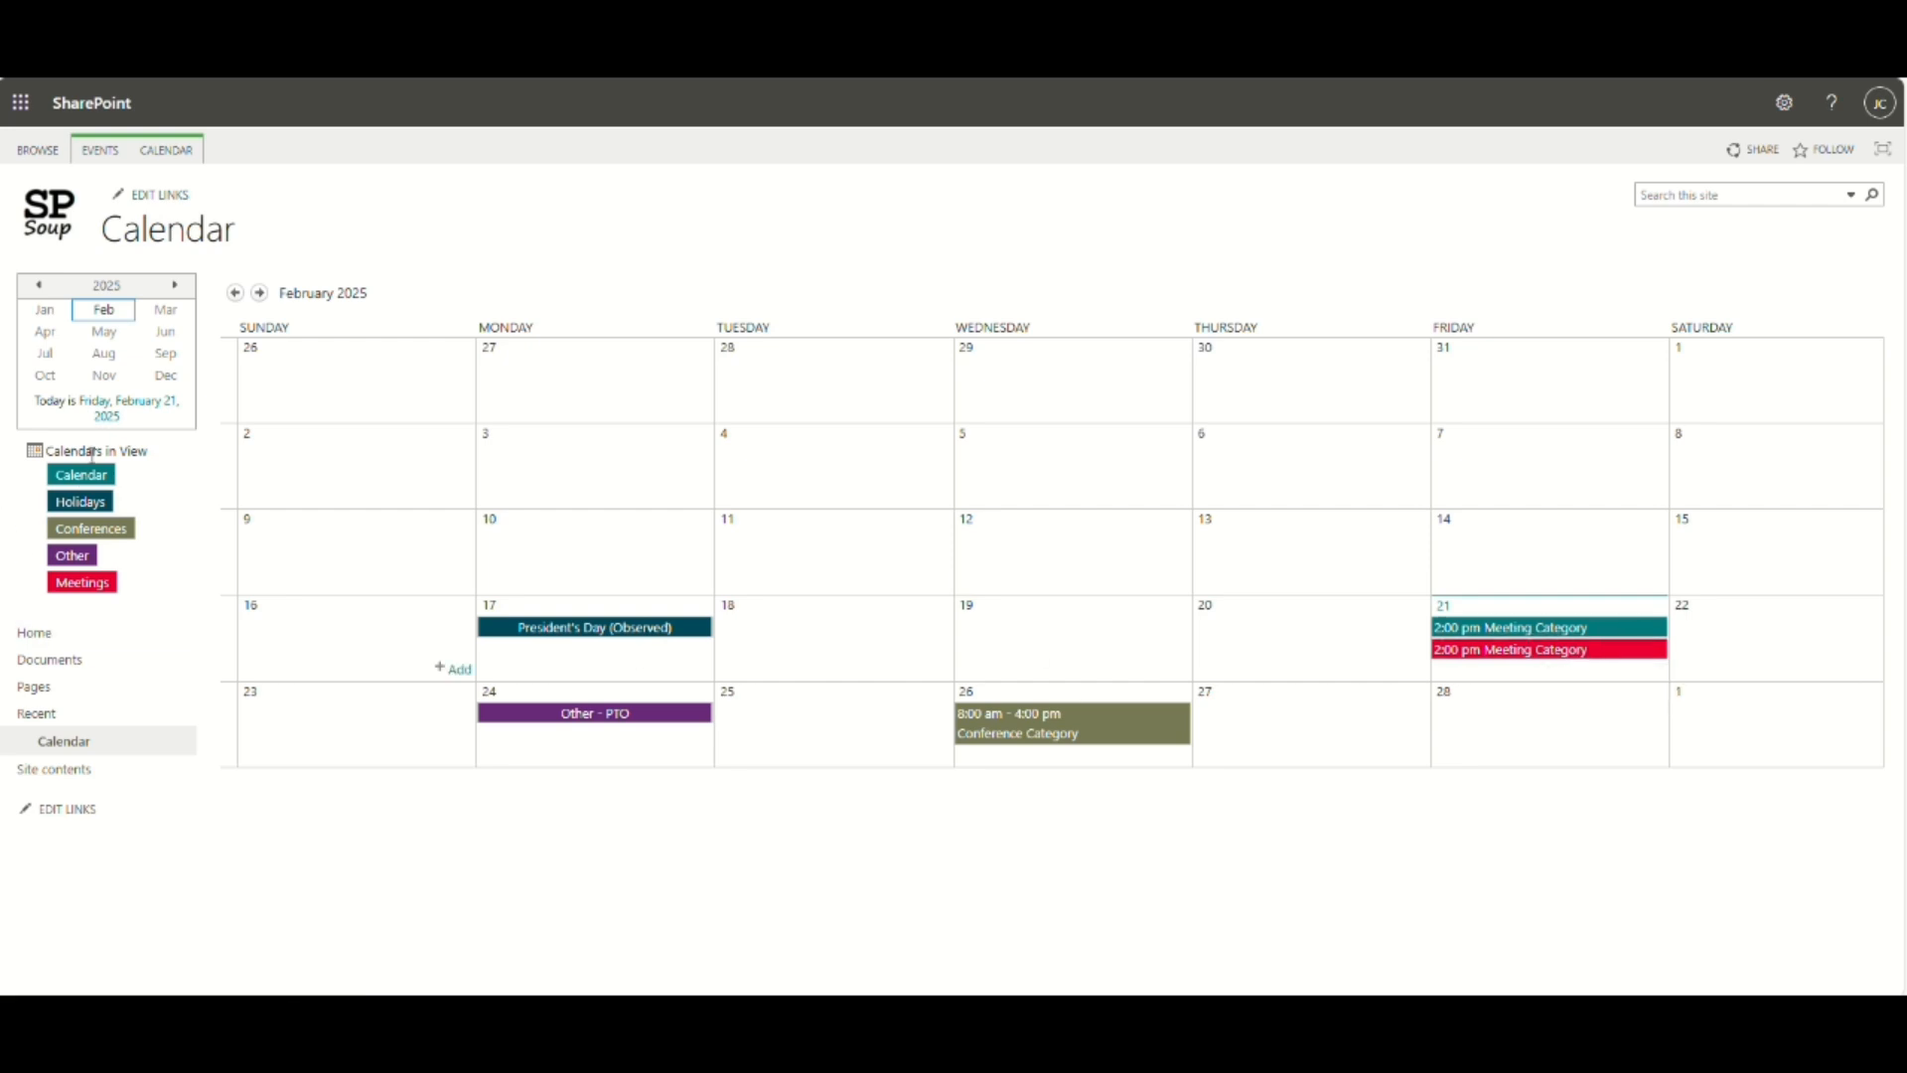
Change the default Calendar view's filter to Category is equal to Null, and save the view.
left_click(162, 151)
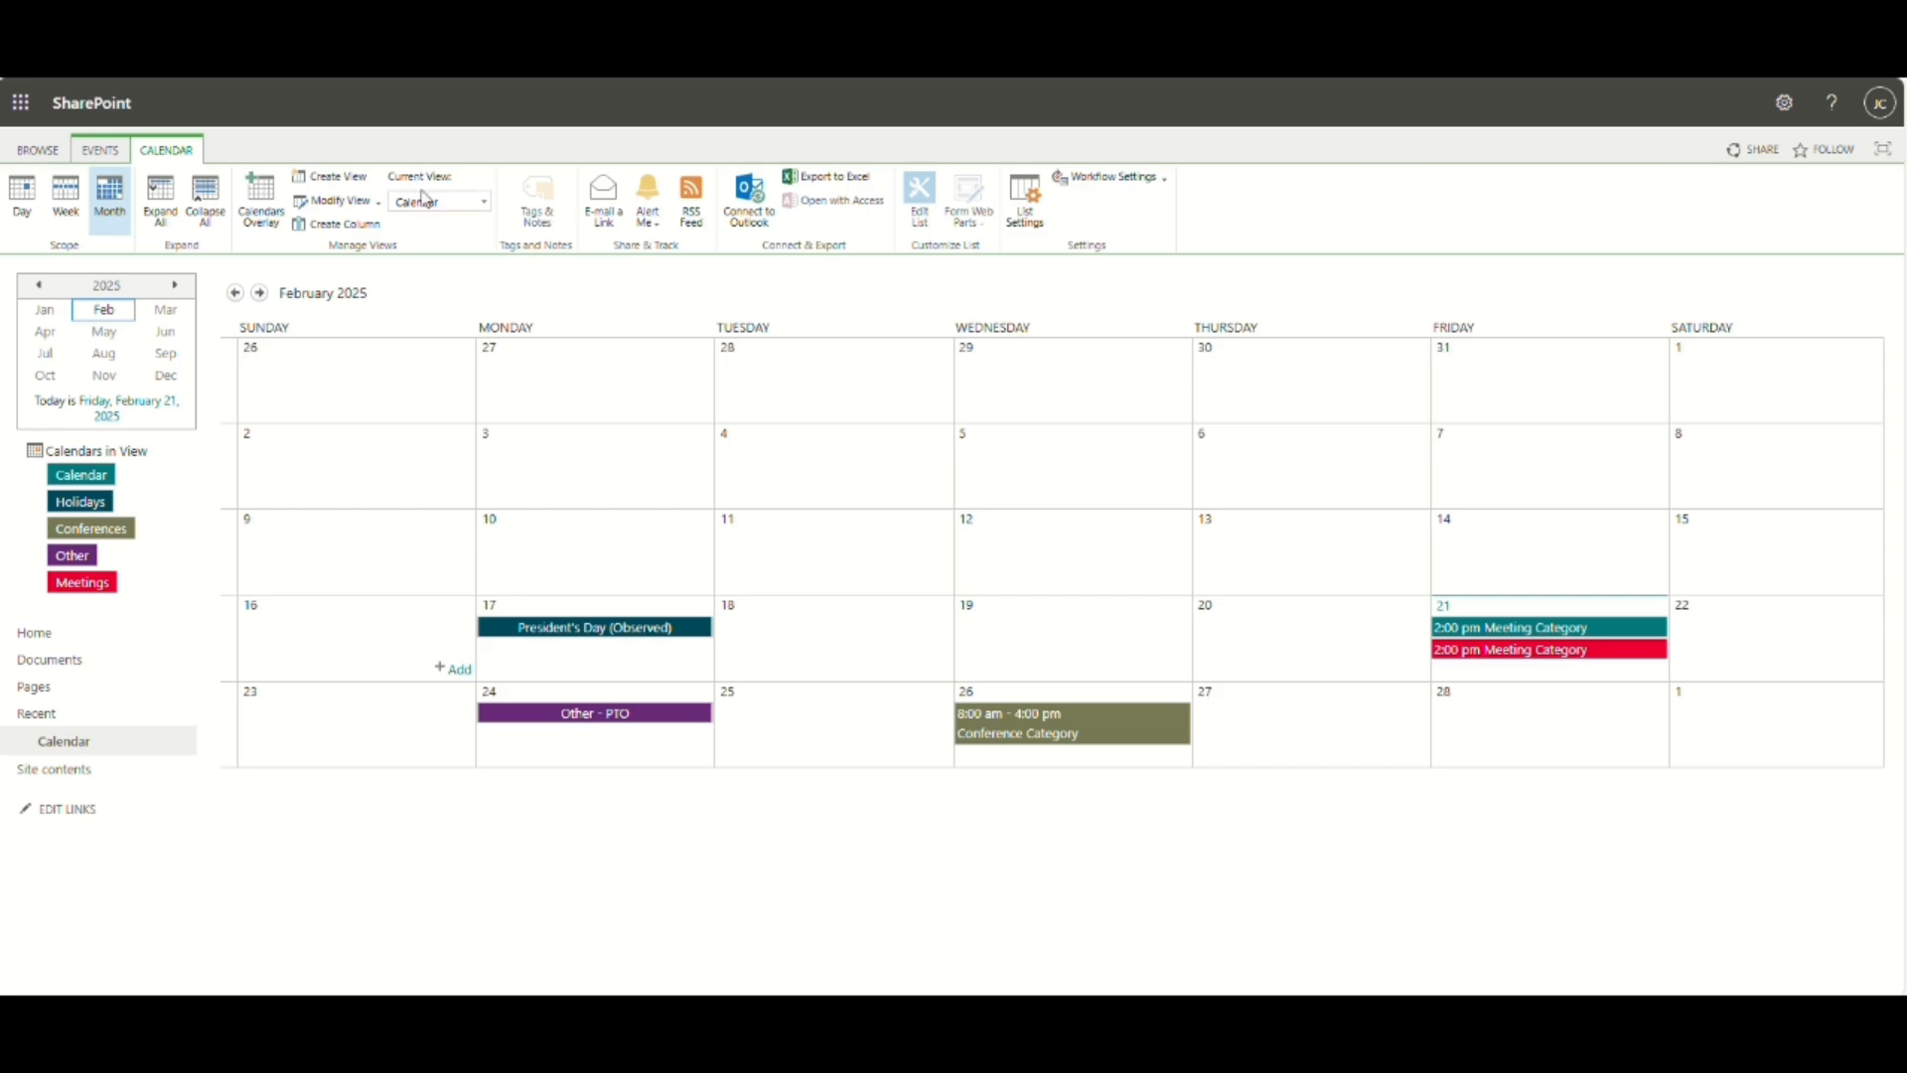
left_click(343, 201)
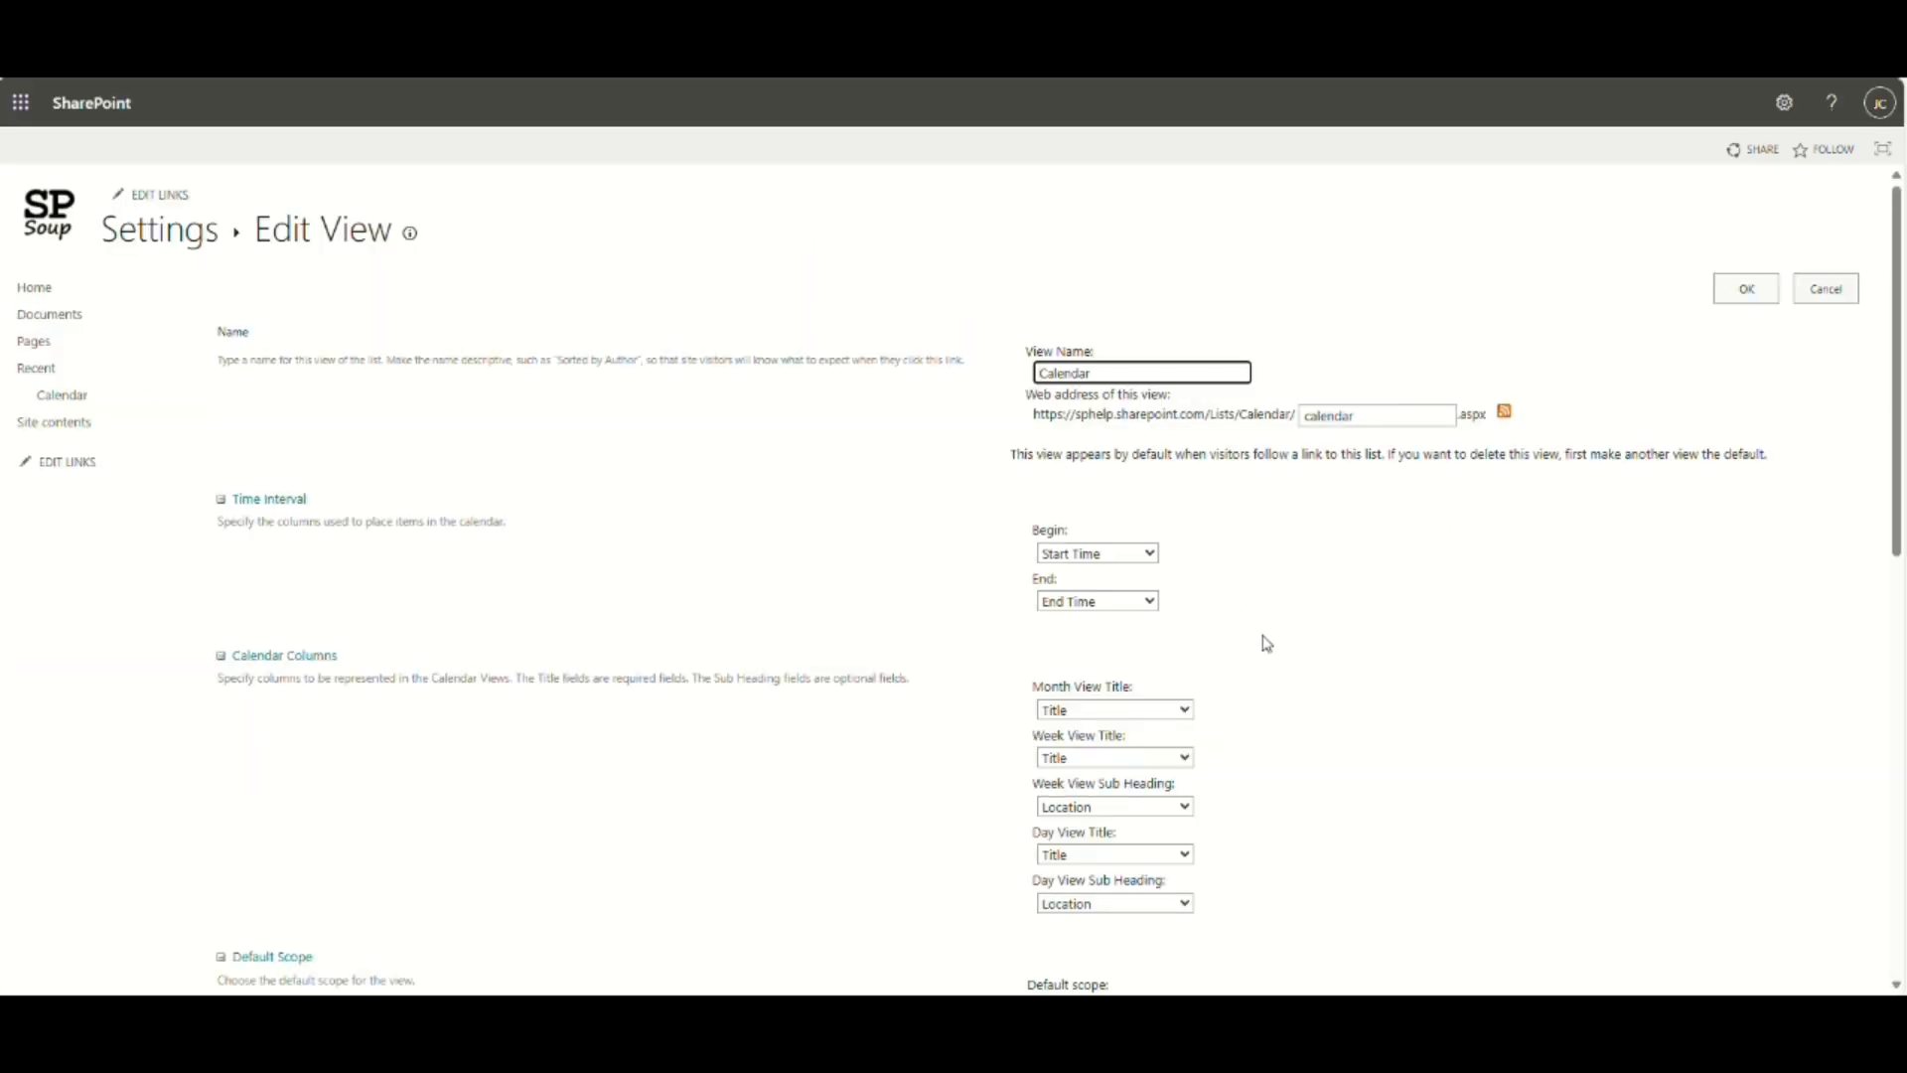
scroll(1261, 640, "down", 10)
scroll(1231, 627, "up", 3)
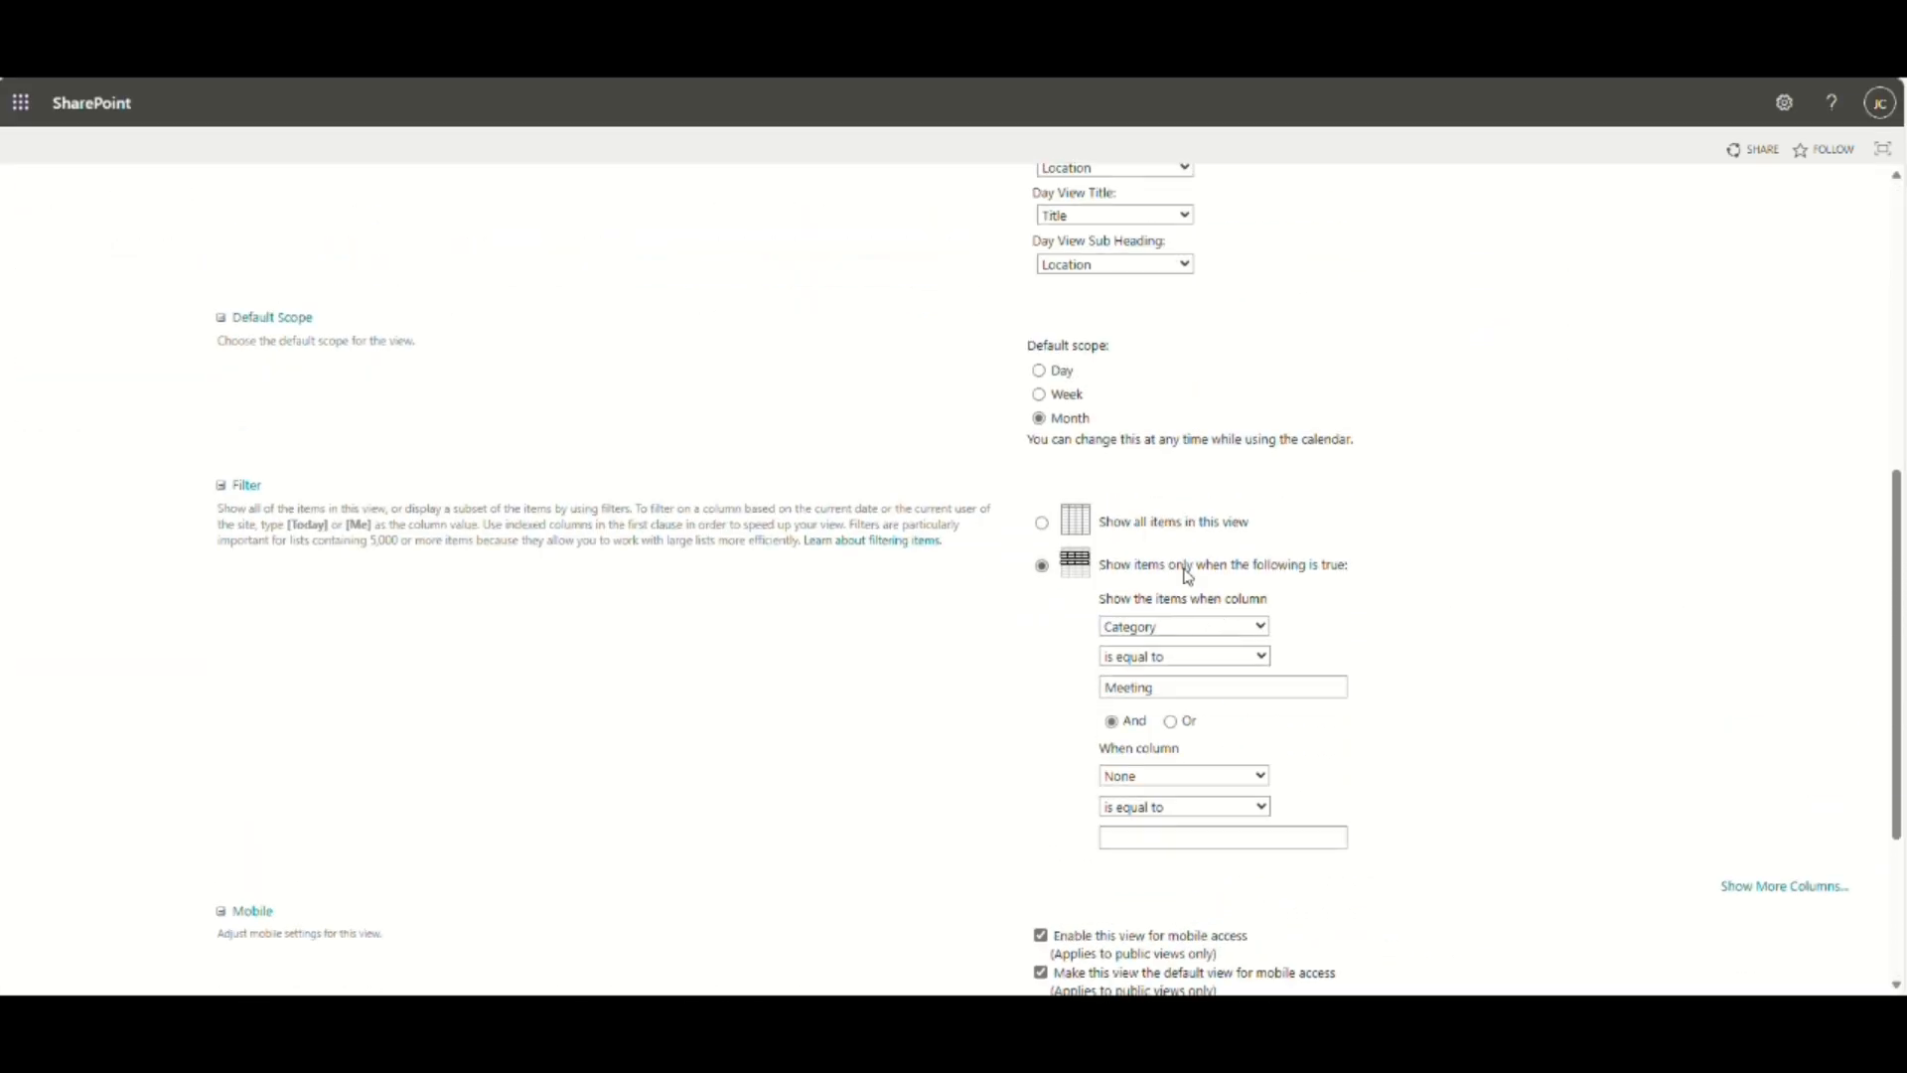
left_click(1188, 660)
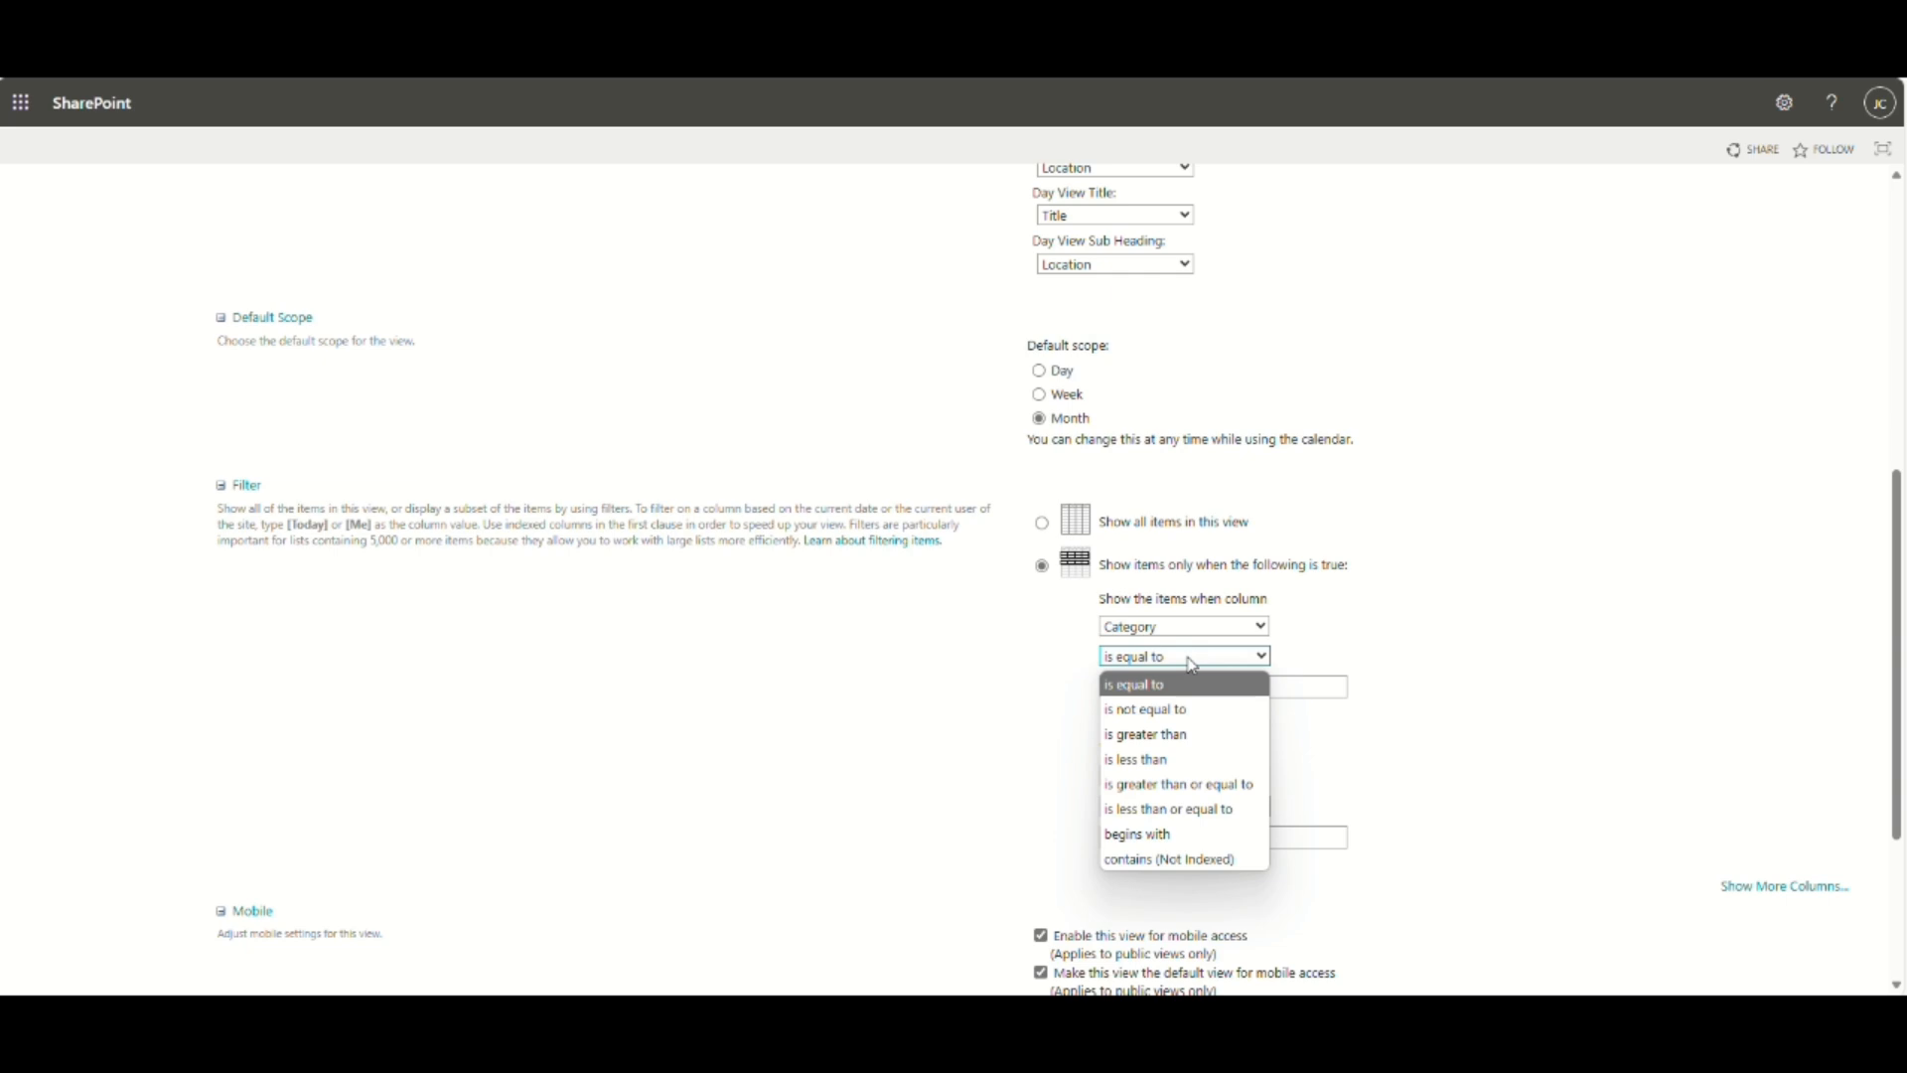
left_click(1192, 659)
double_click(1173, 688)
type("Null")
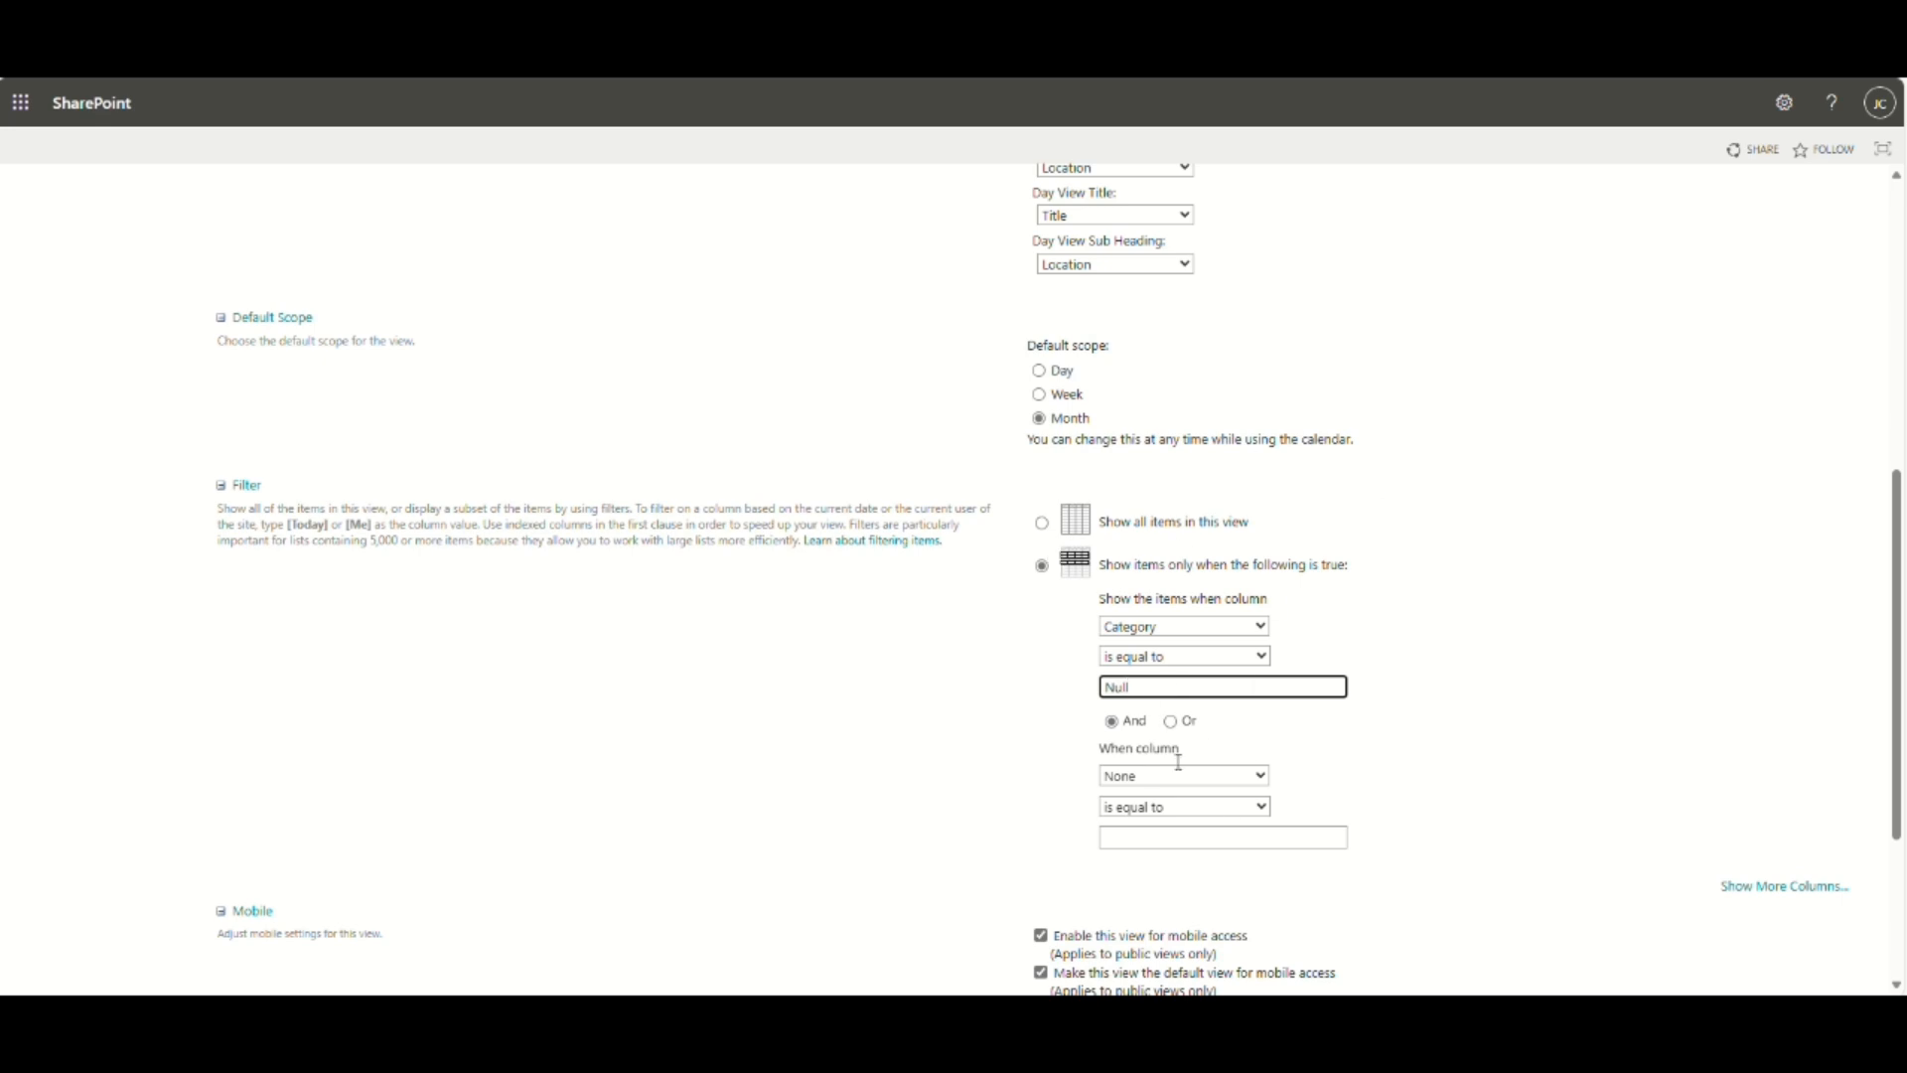
left_click(1490, 775)
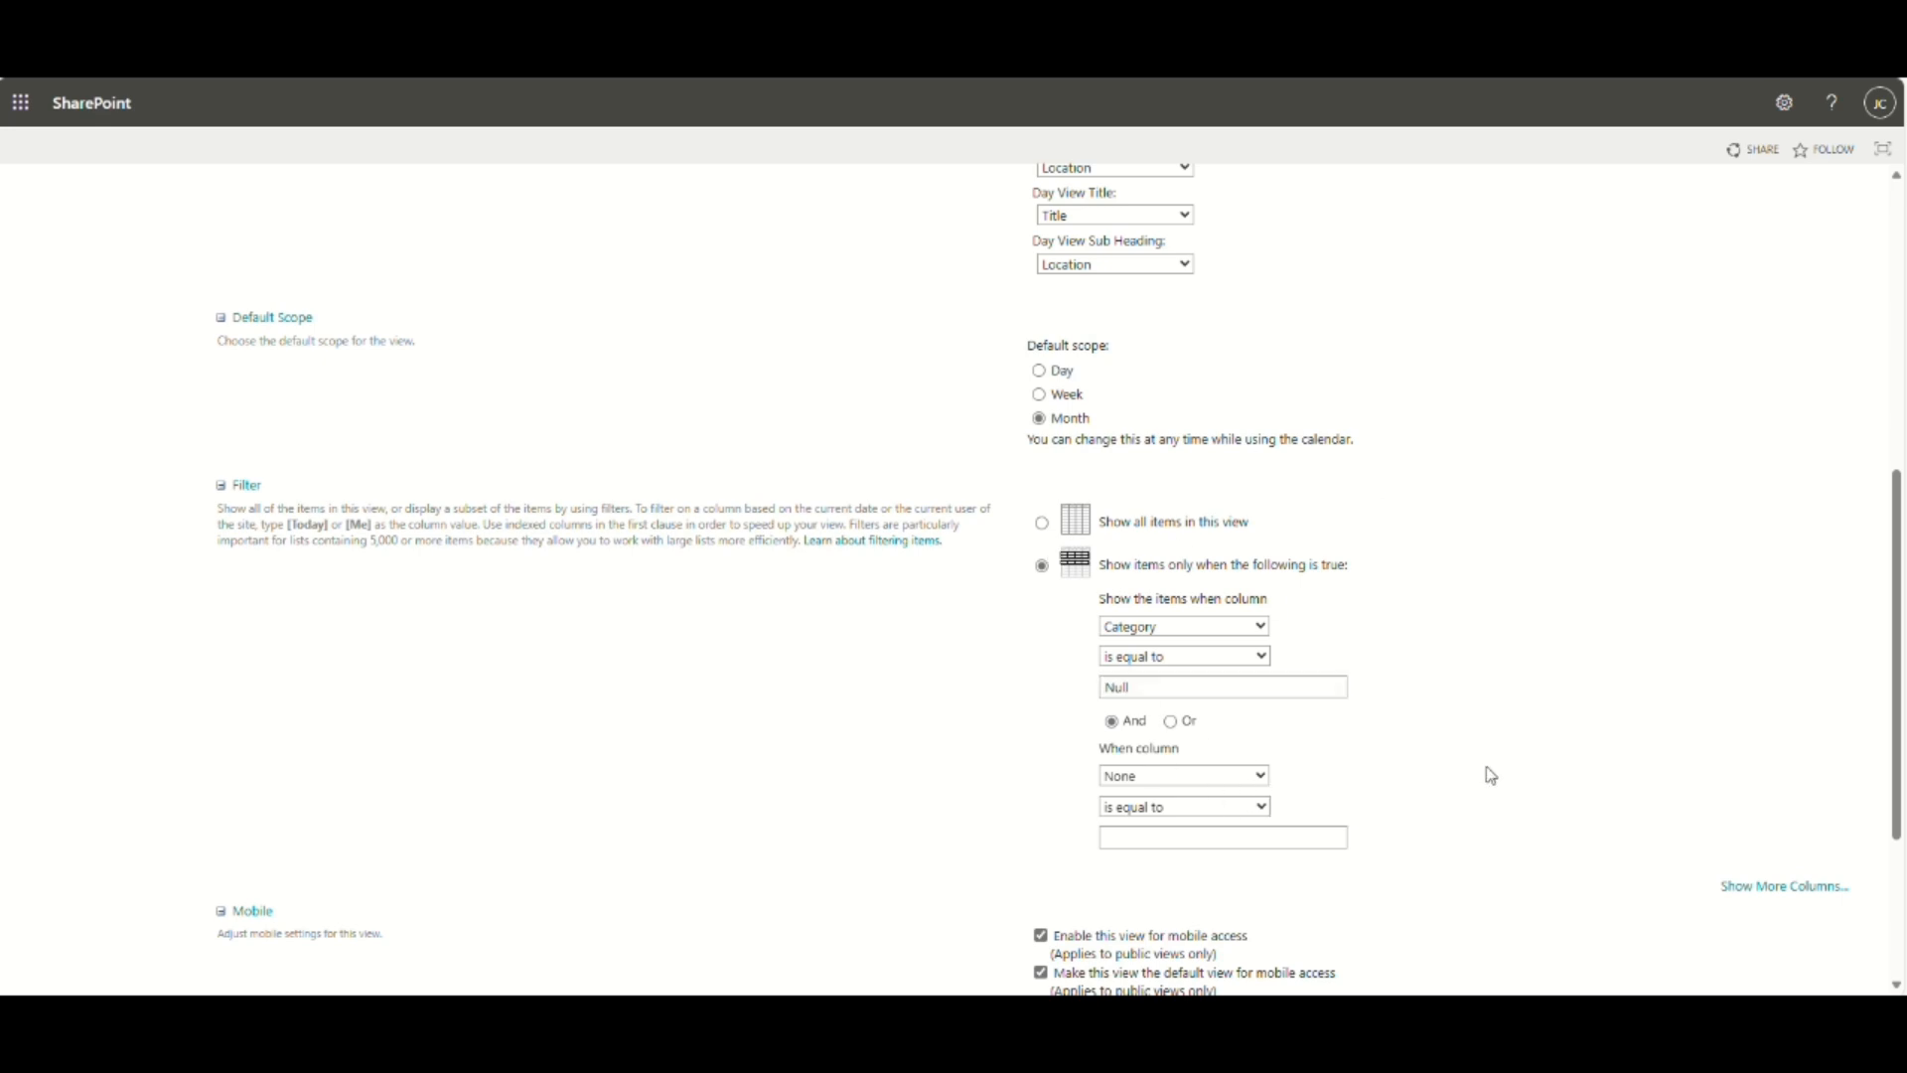
scroll(1589, 755, "down", 3)
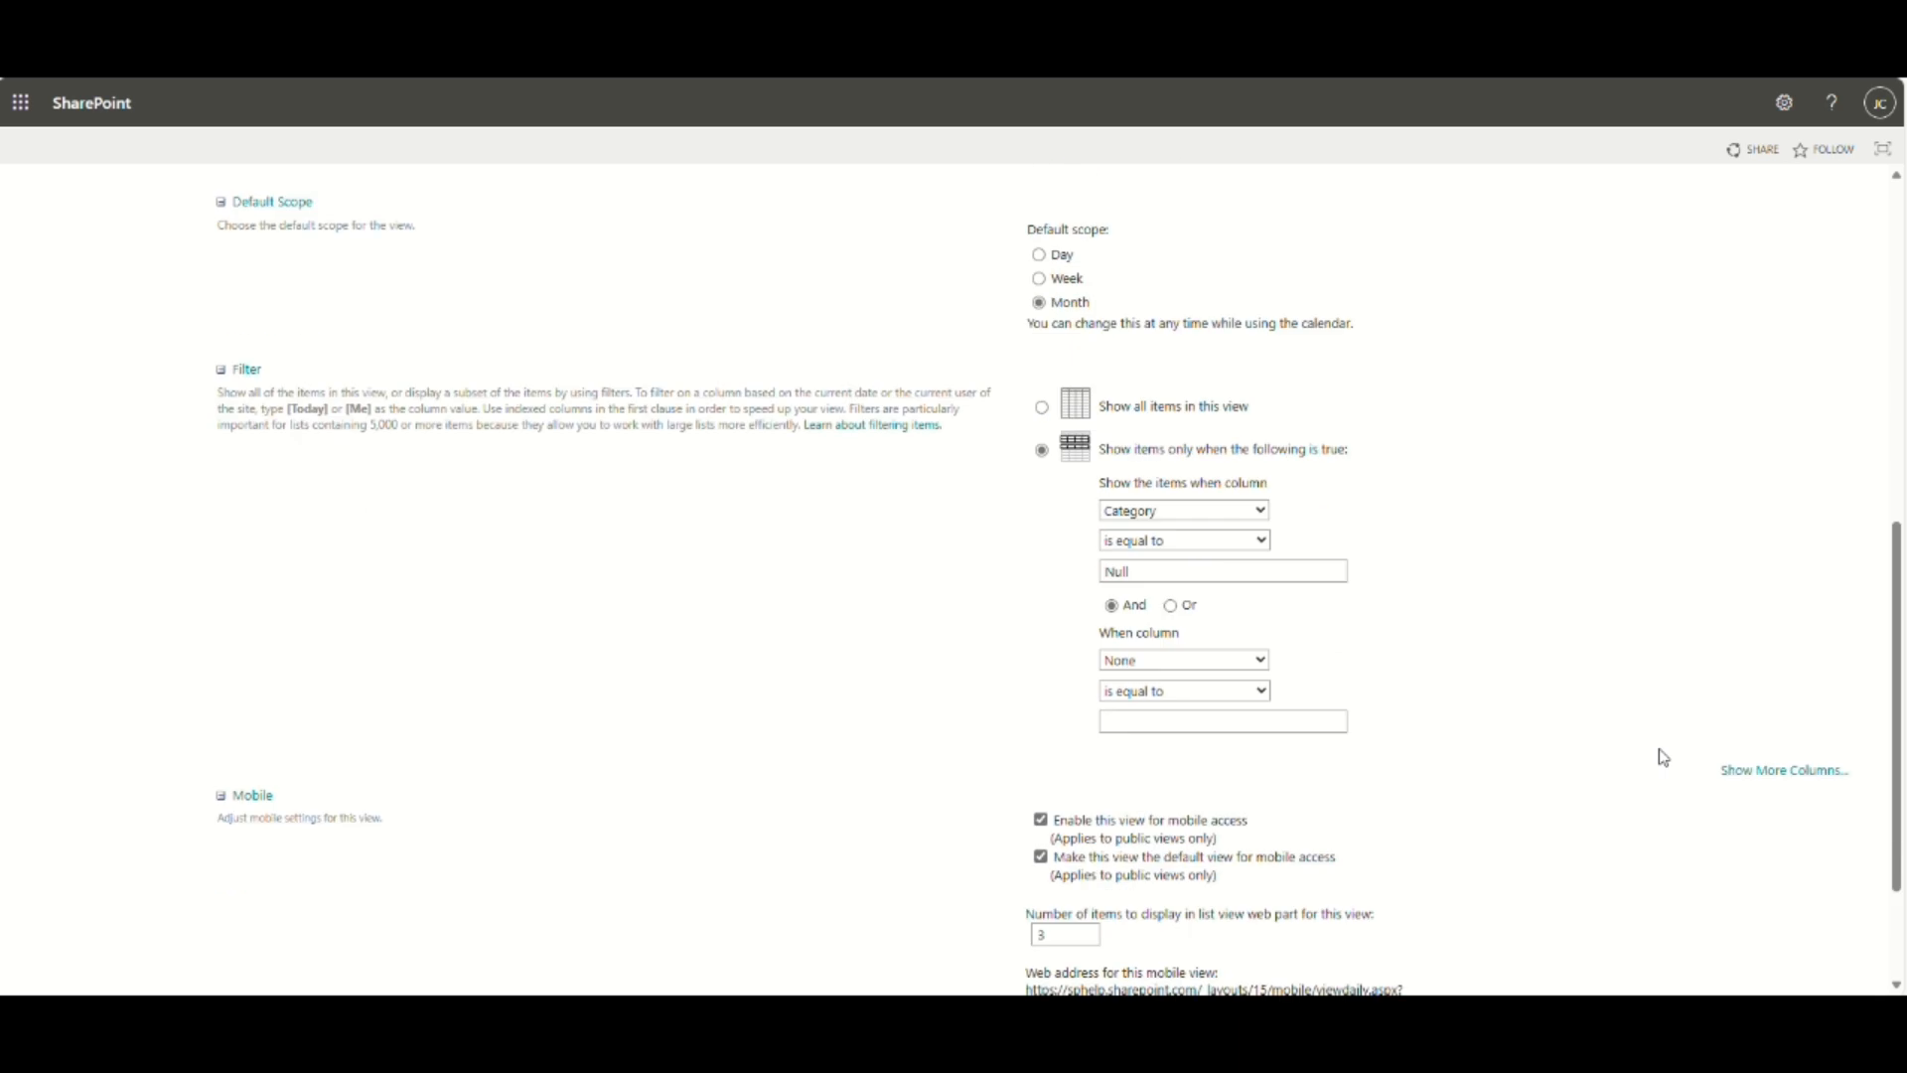
left_click(1770, 876)
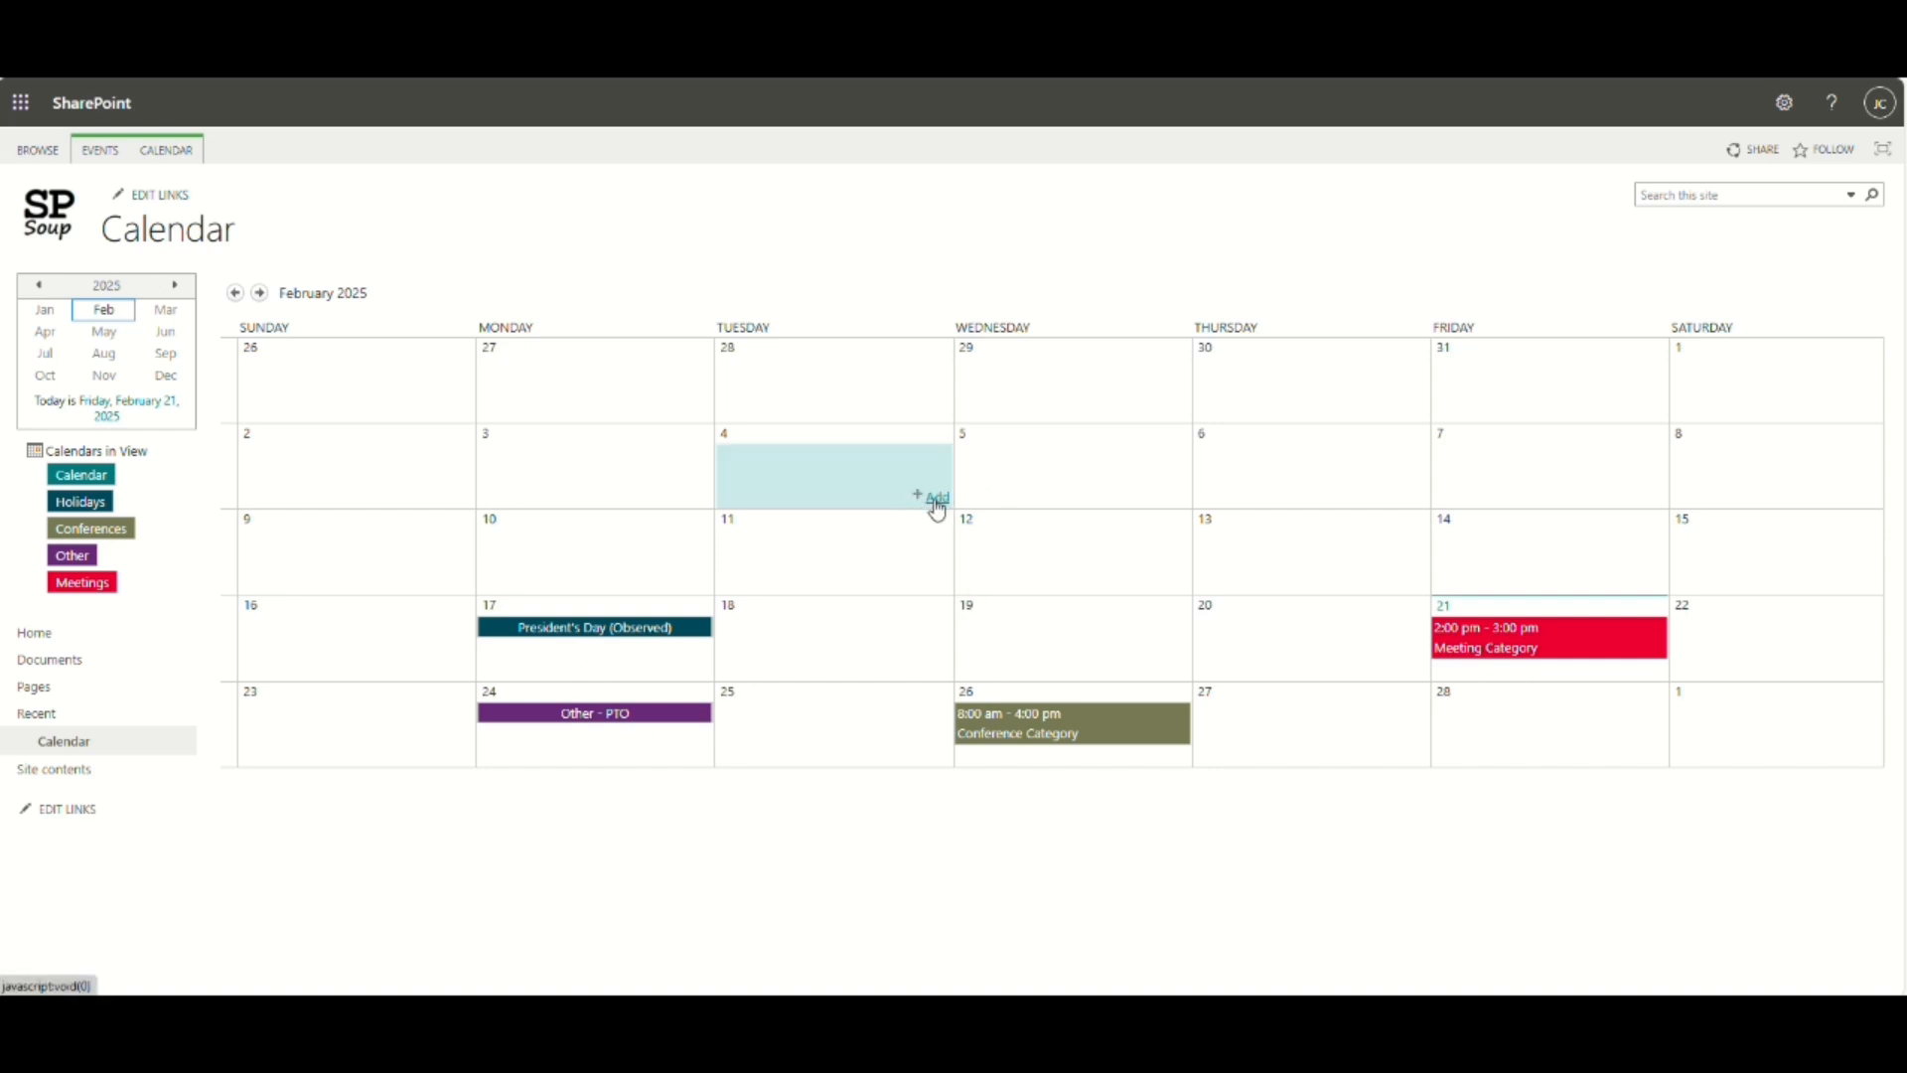
Add a calendar event titled Week long conference that starts on 2/3/2025 and ends on 2/7/2025.
left_click(933, 497)
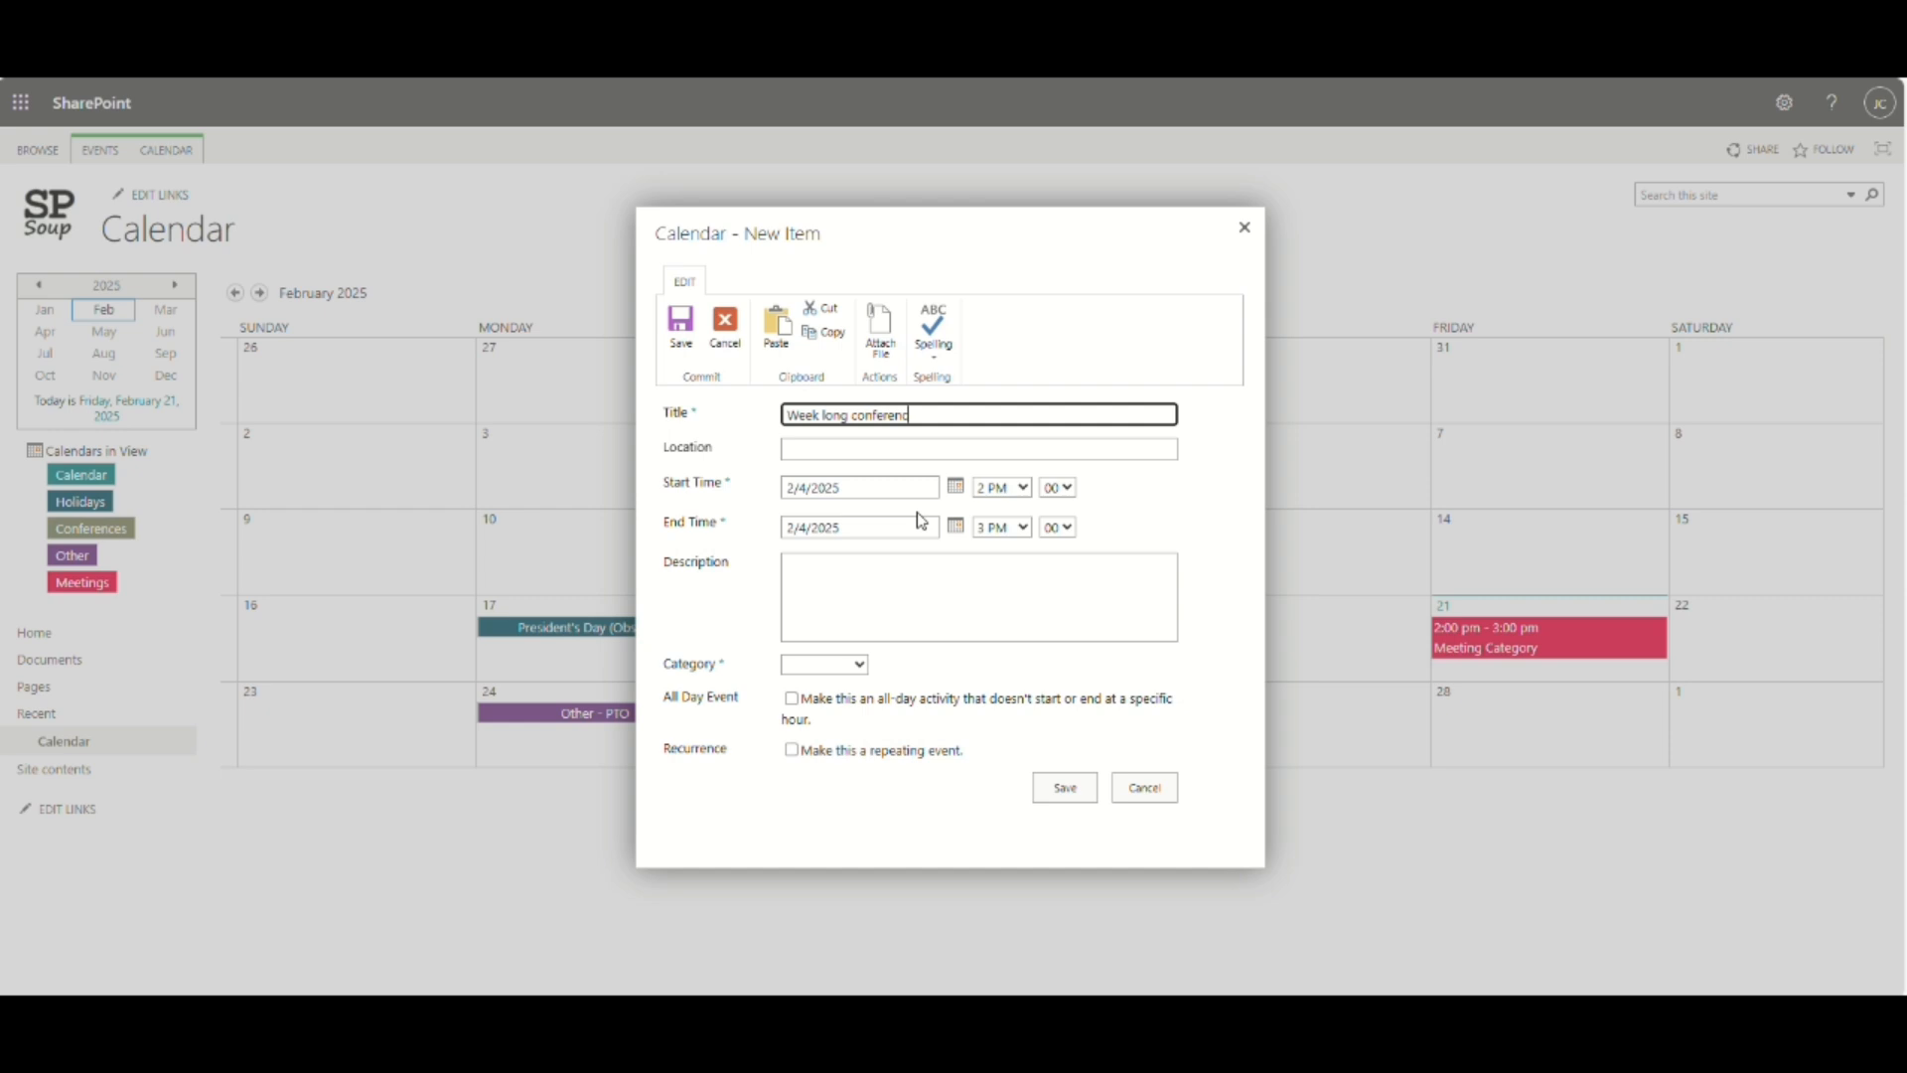
left_click(956, 527)
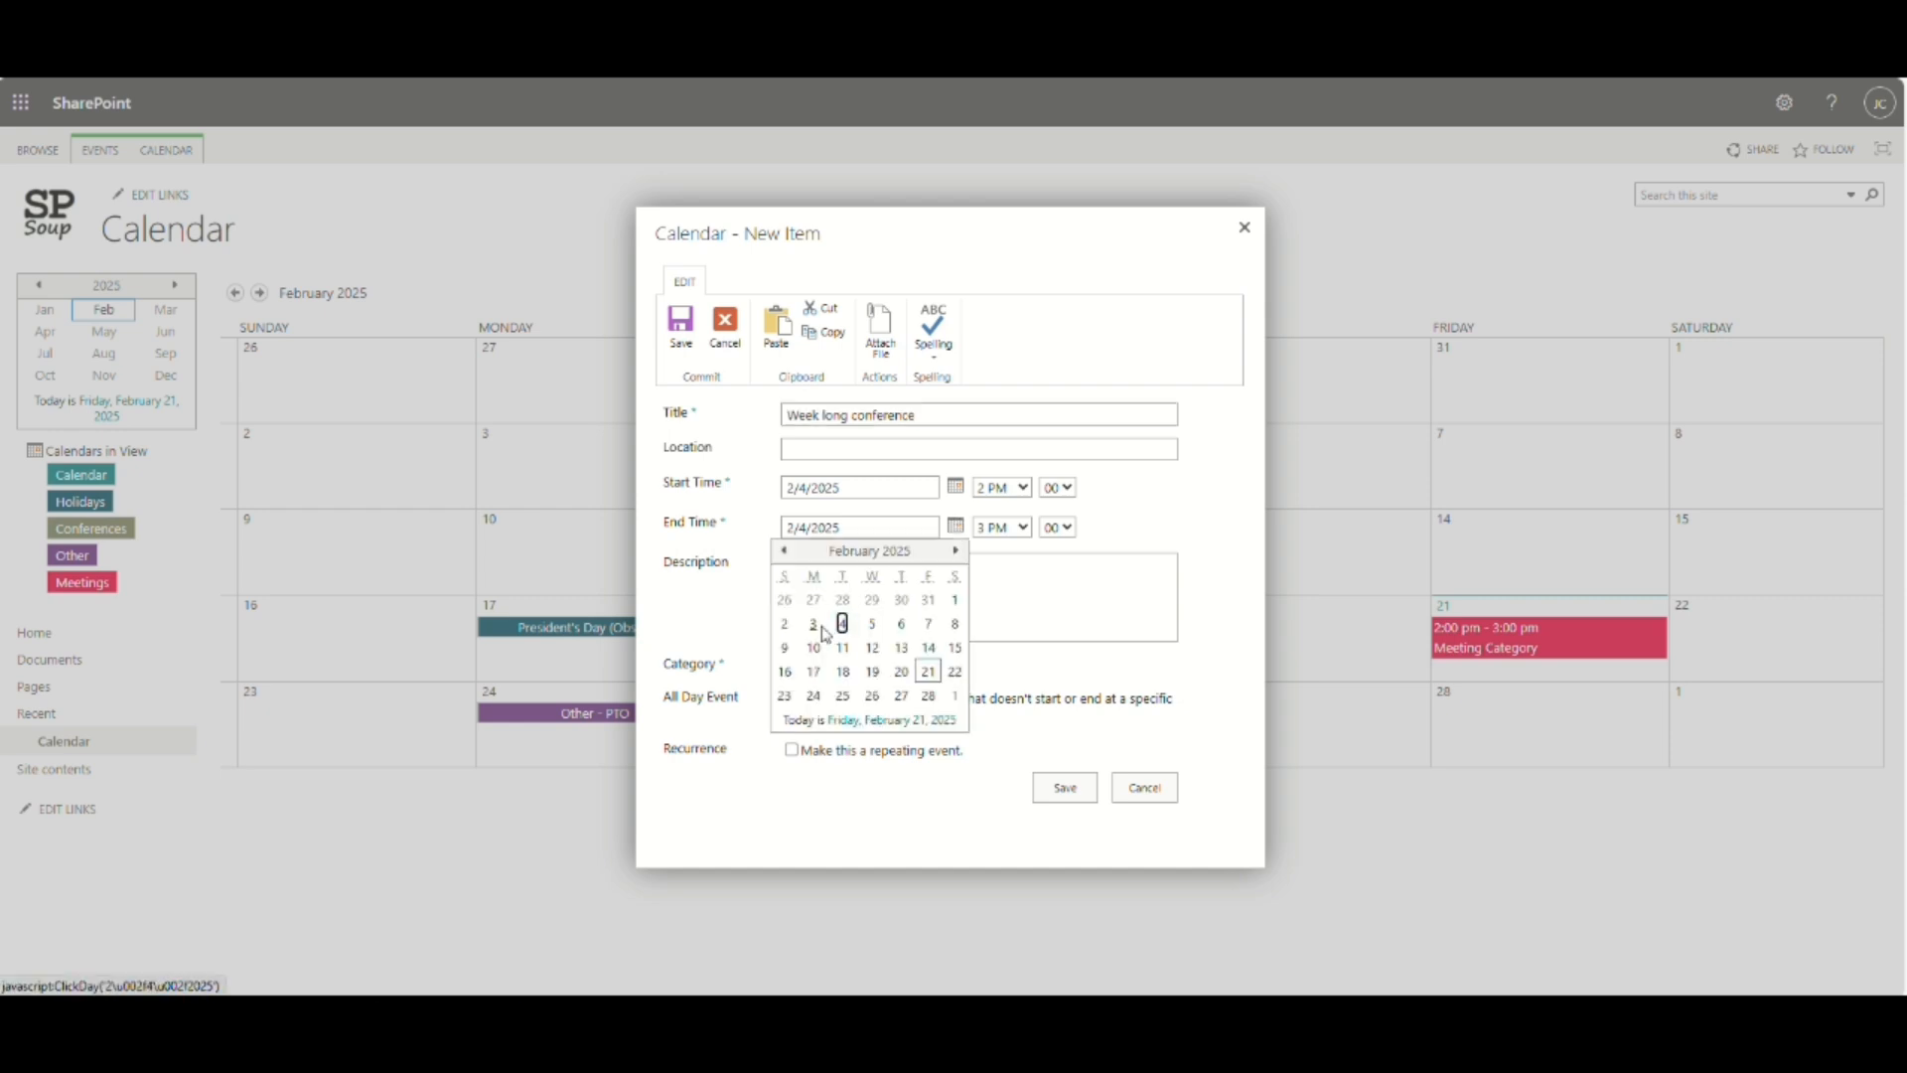
left_click(928, 625)
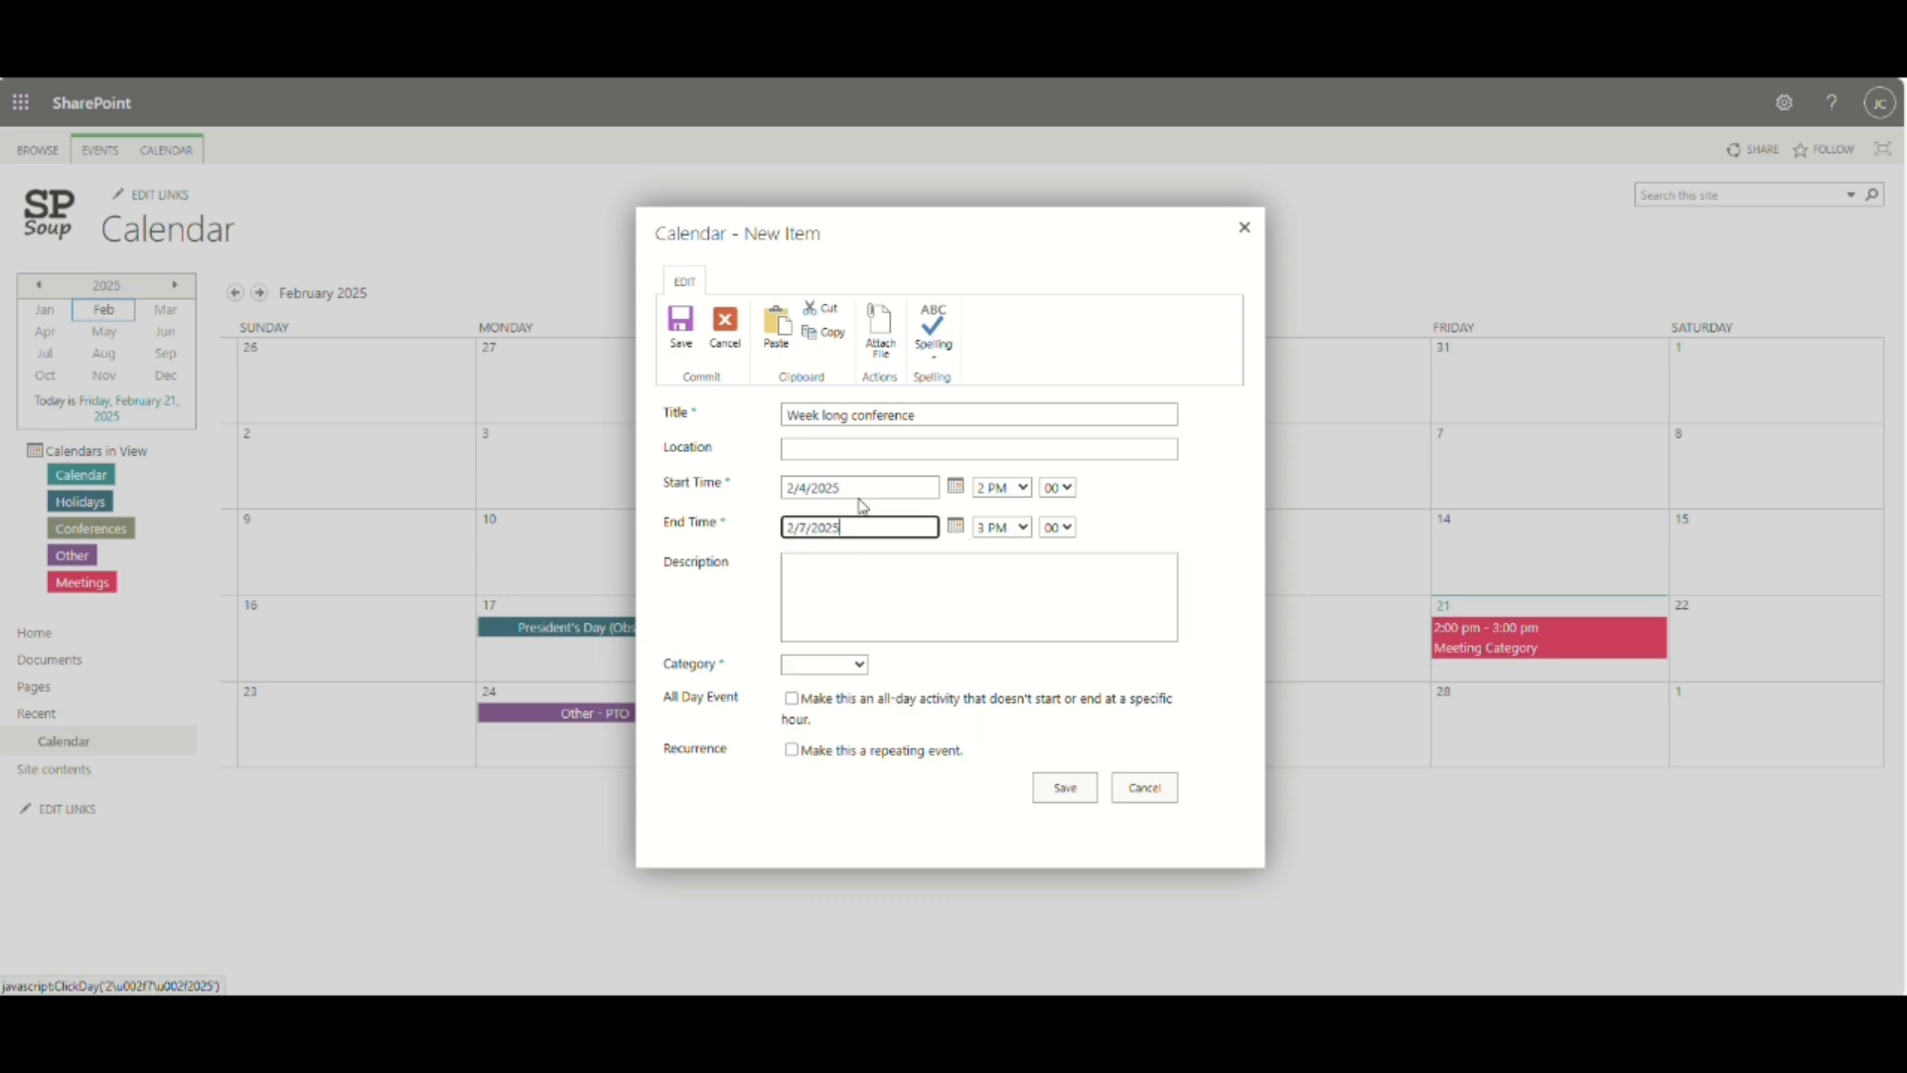
left_click(944, 491)
left_click(819, 586)
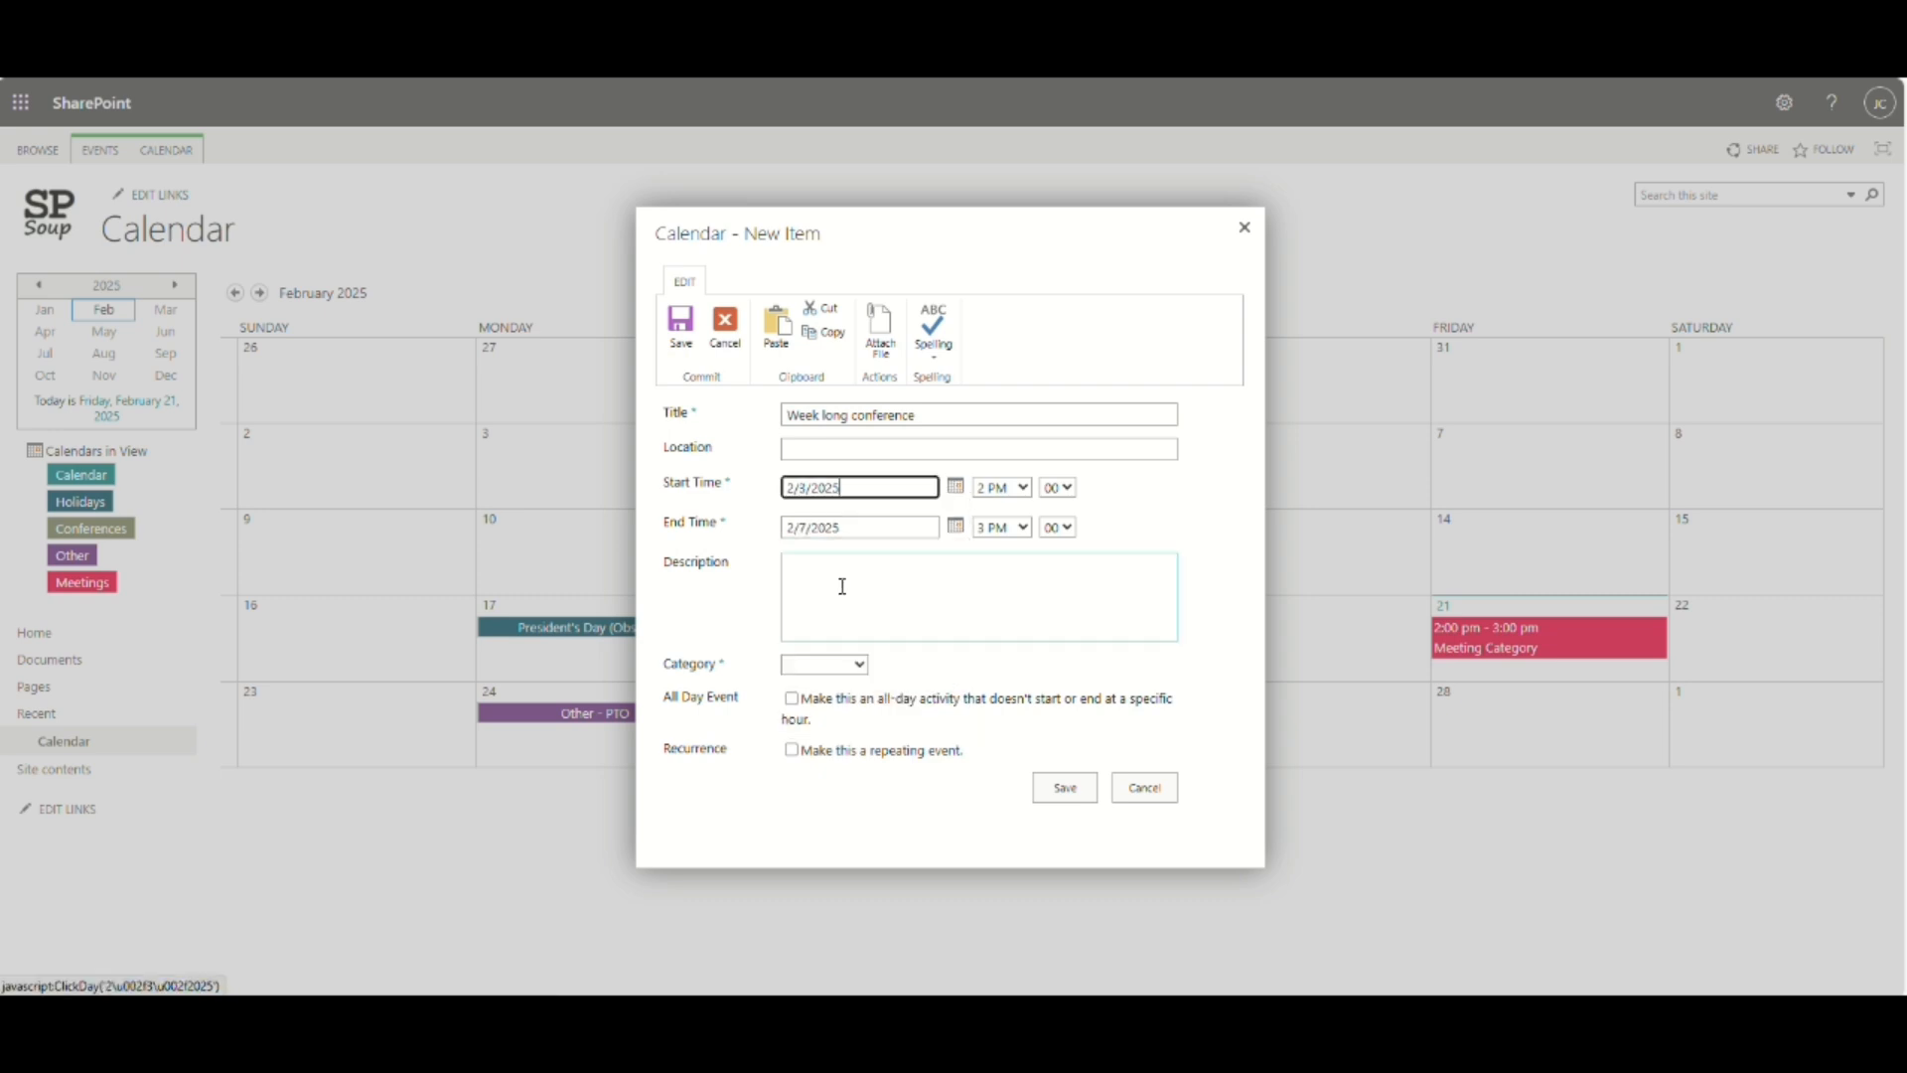
Make the conference an all-day event, set its Category to Conference, and save it.
left_click(839, 705)
left_click(859, 667)
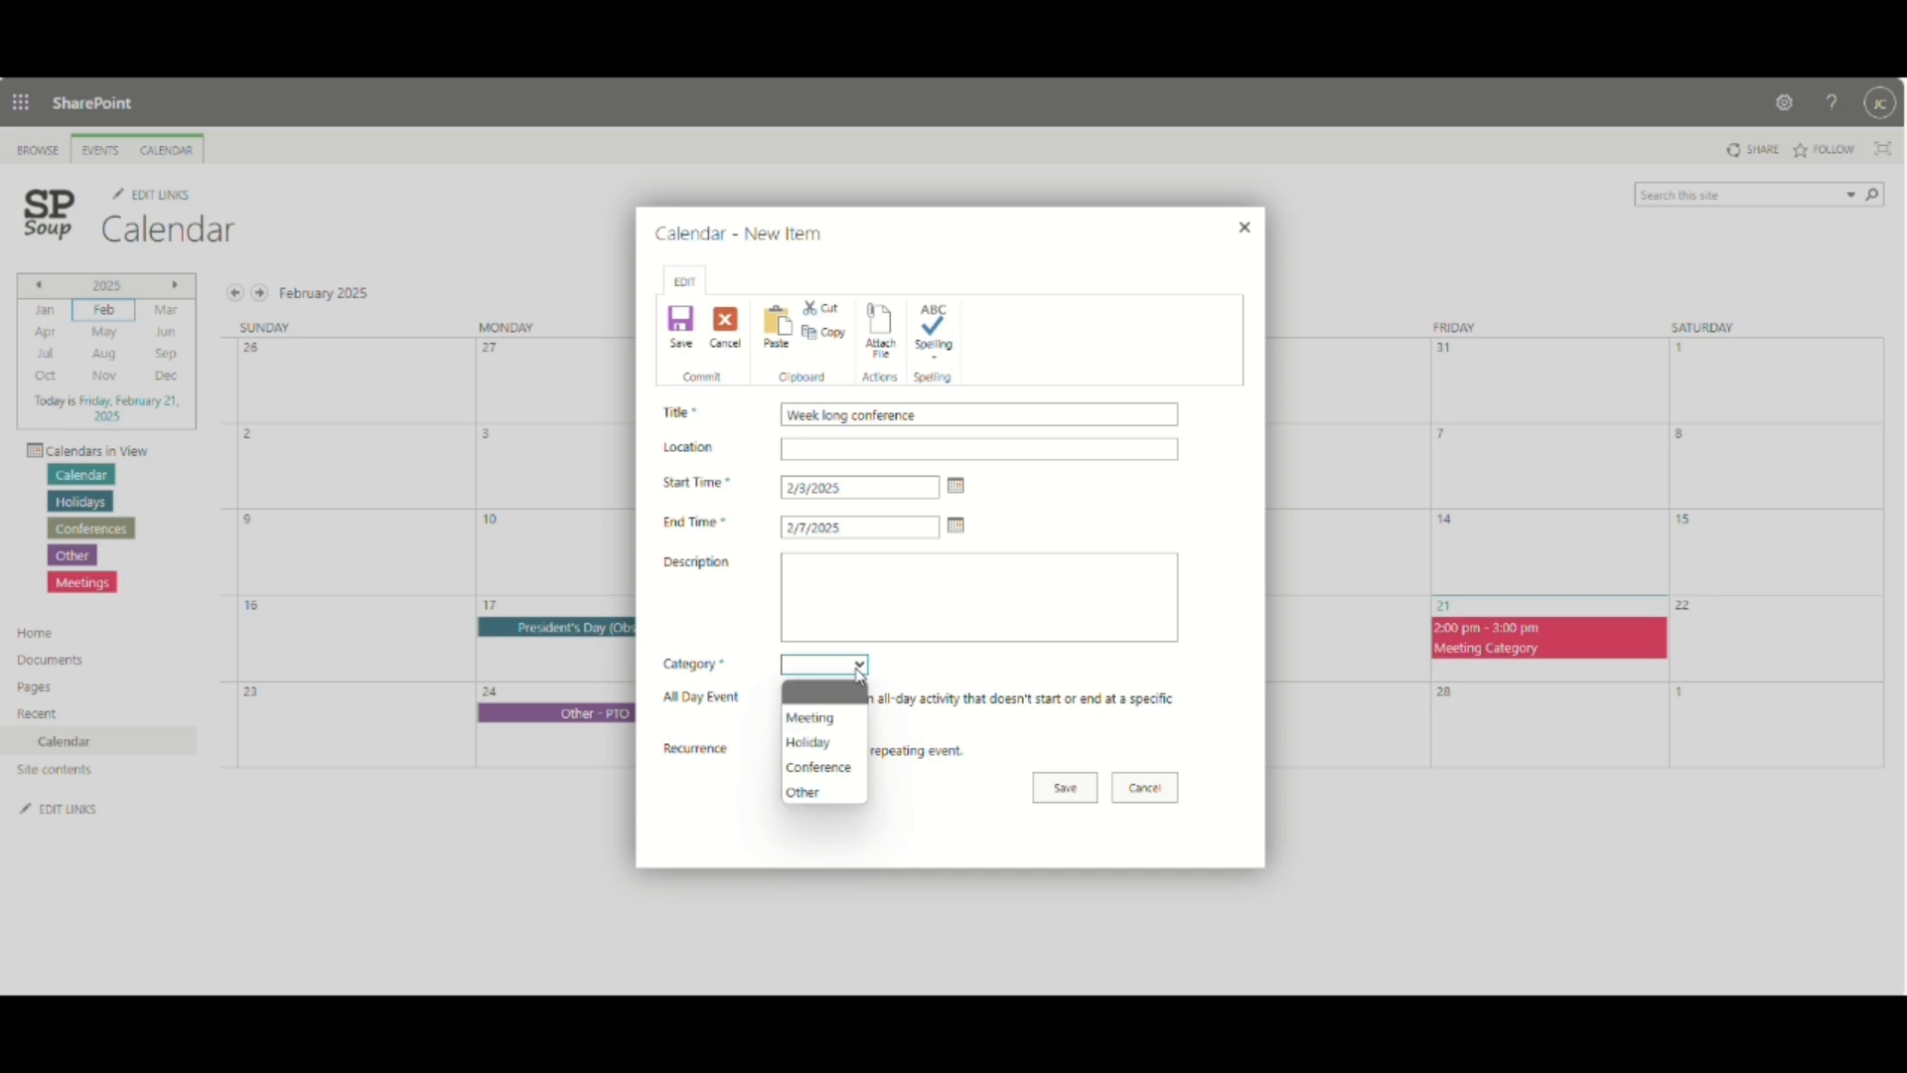
left_click(819, 767)
left_click(1065, 788)
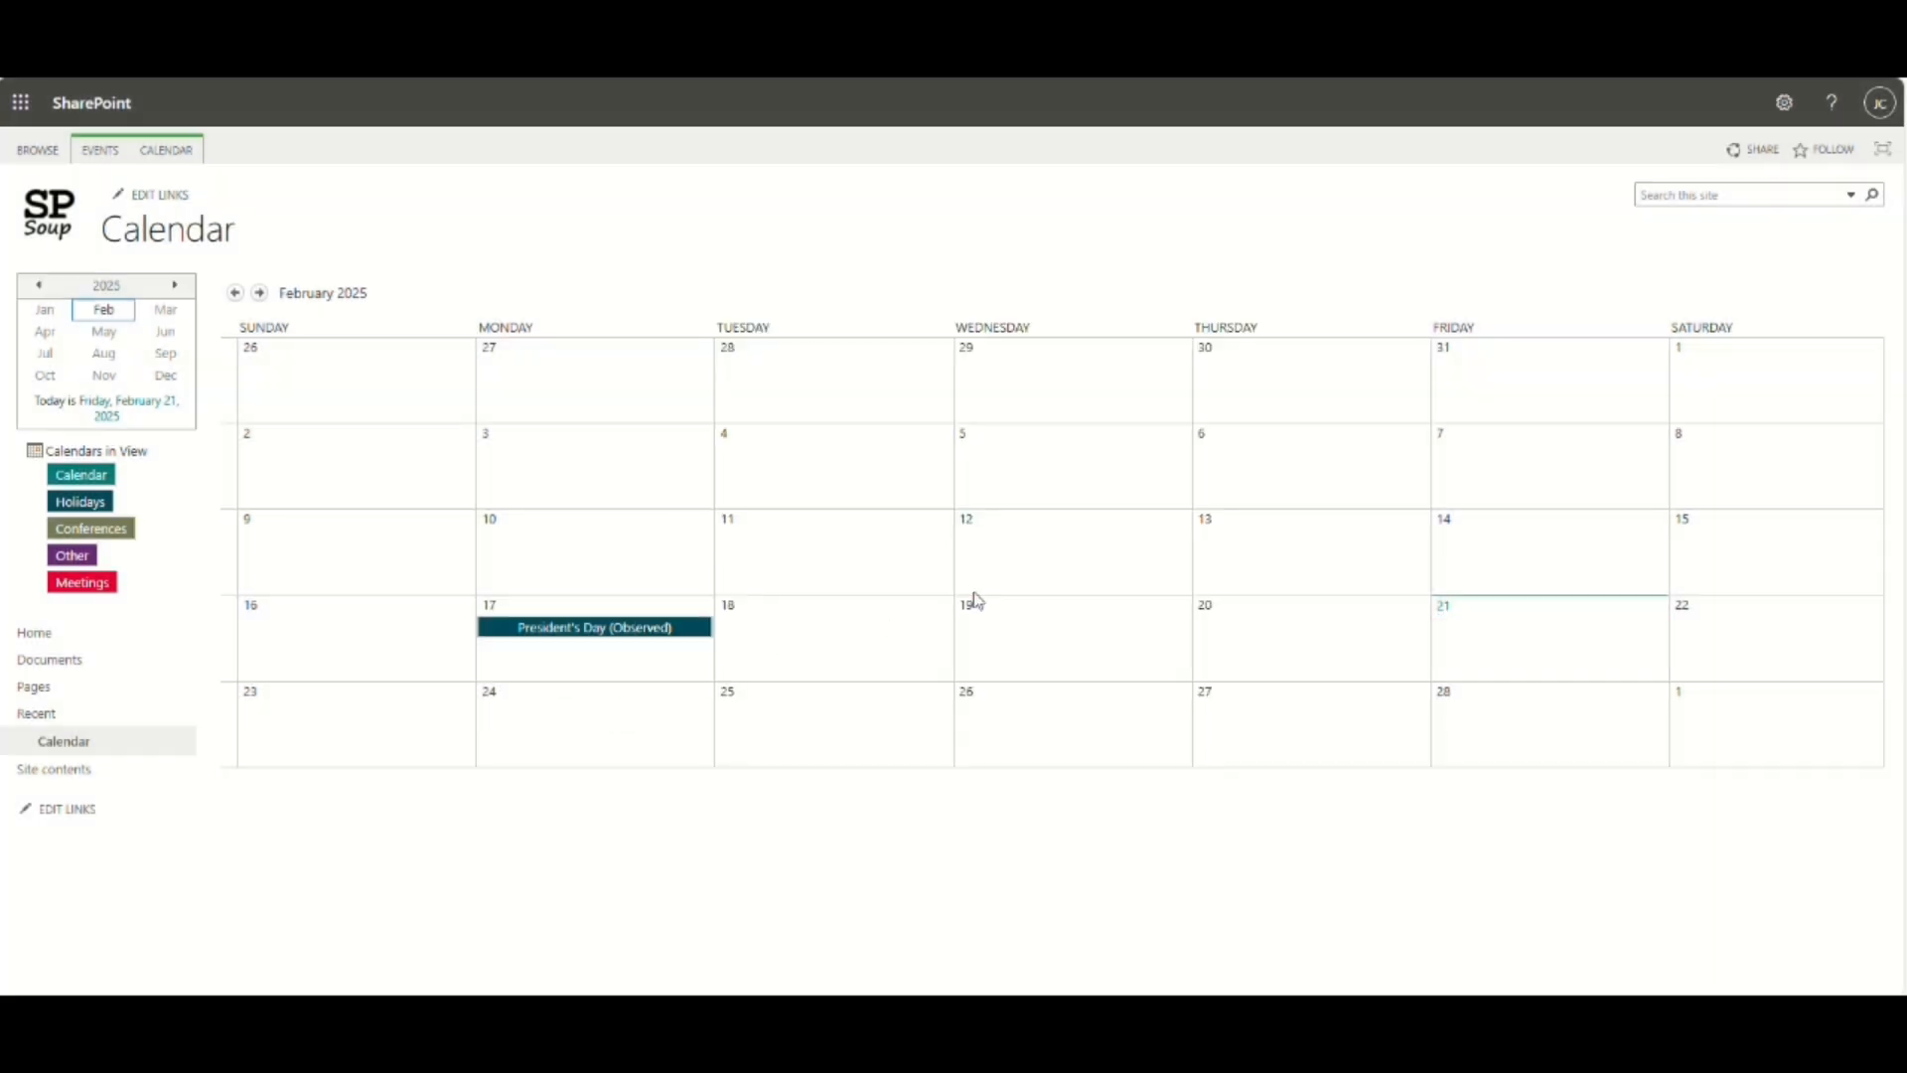
Add an event on February 12 titled with the employee's first name and "2 days PTO (out of town)", ending on 2/13/2025.
left_click(1118, 537)
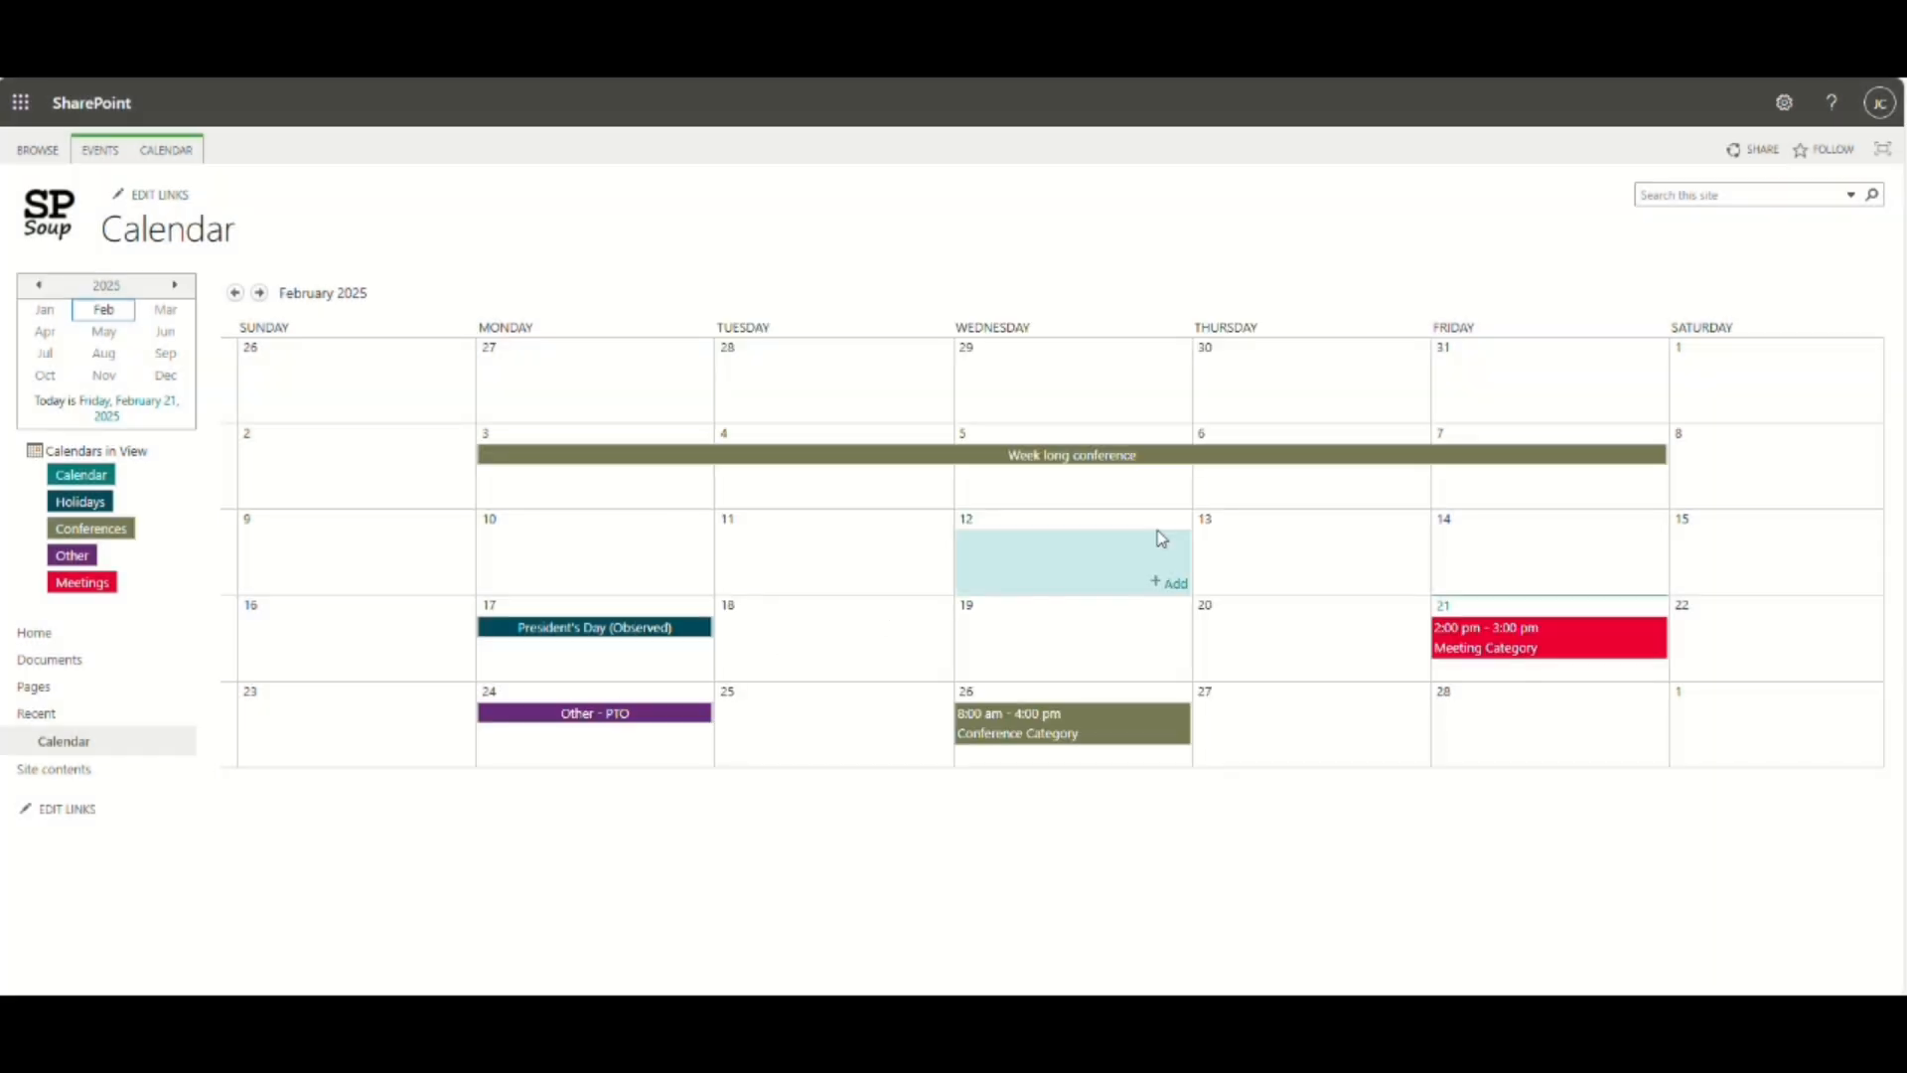
left_click(1172, 584)
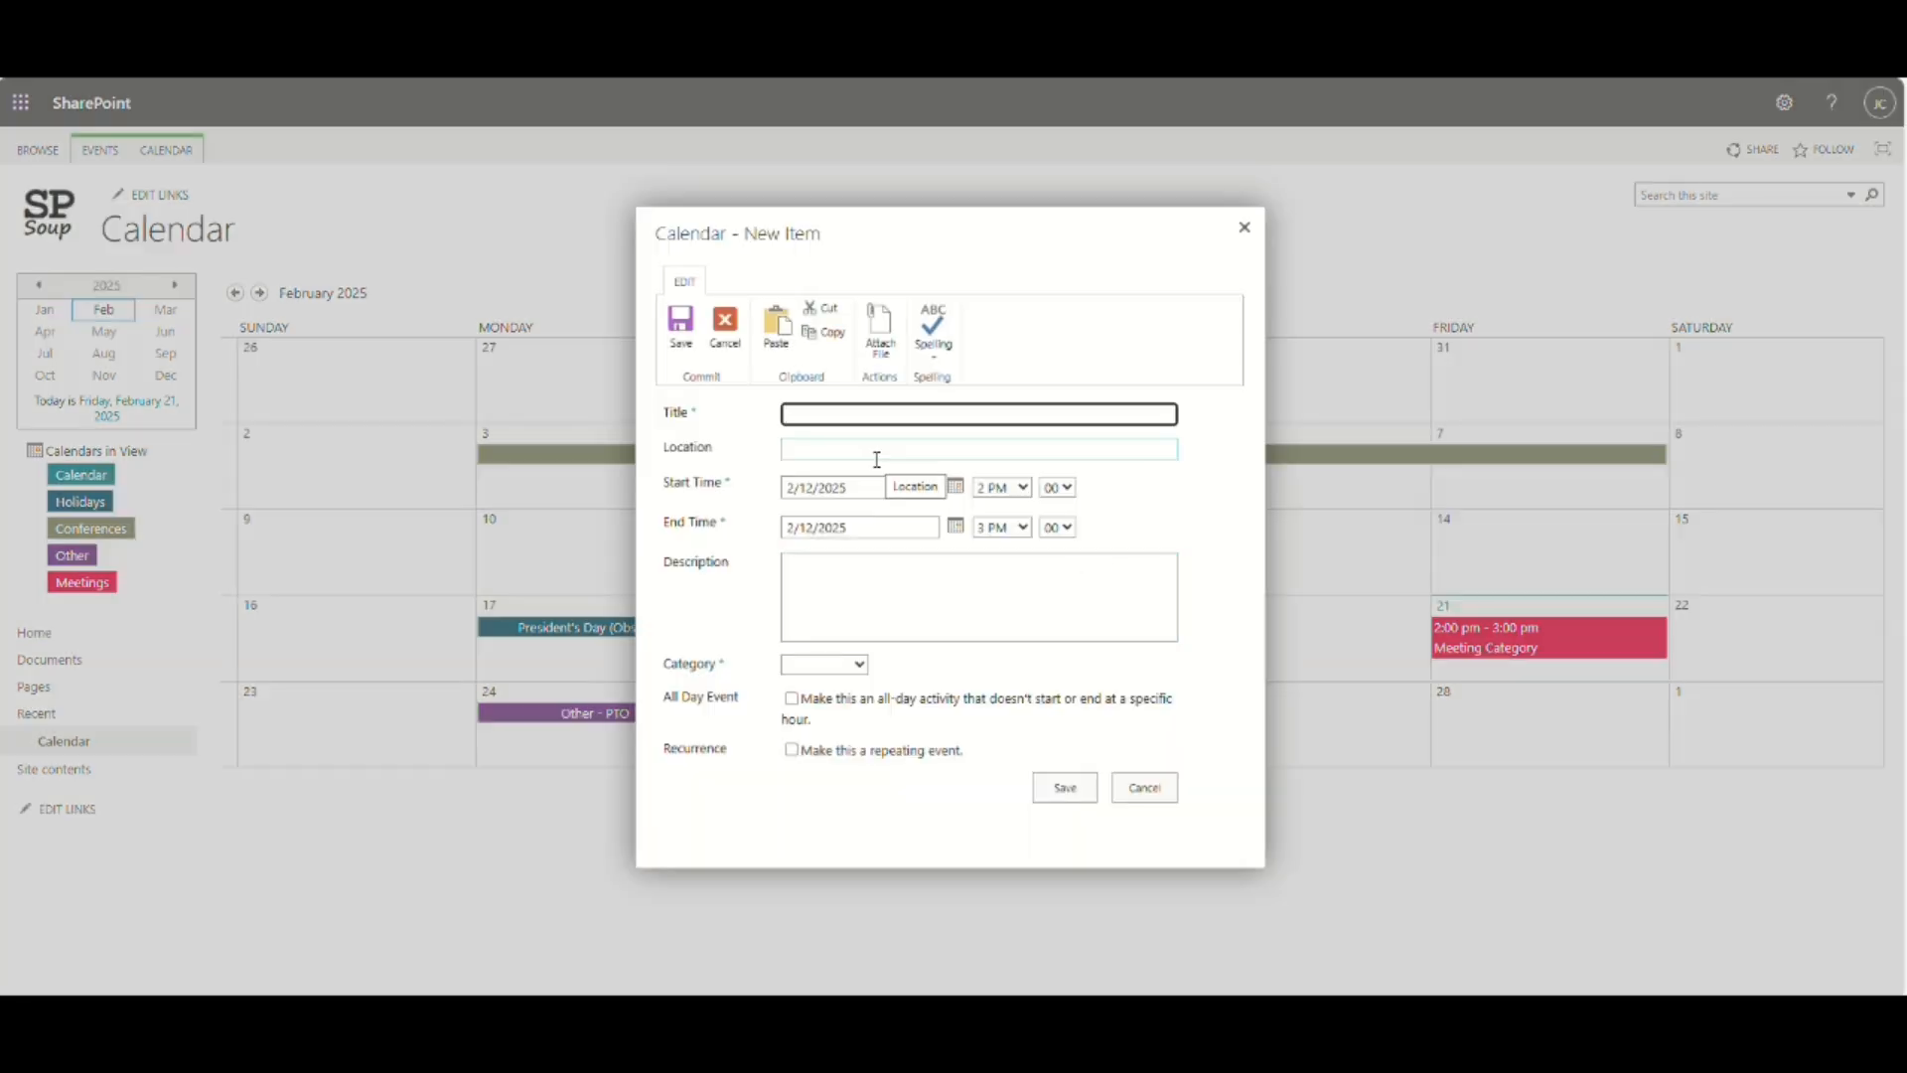
type("2 d")
key("BackSpace")
key("BackSpace")
key("BackSpace")
key("BackSpace")
type("2 dayJane 2 days PTO (out of")
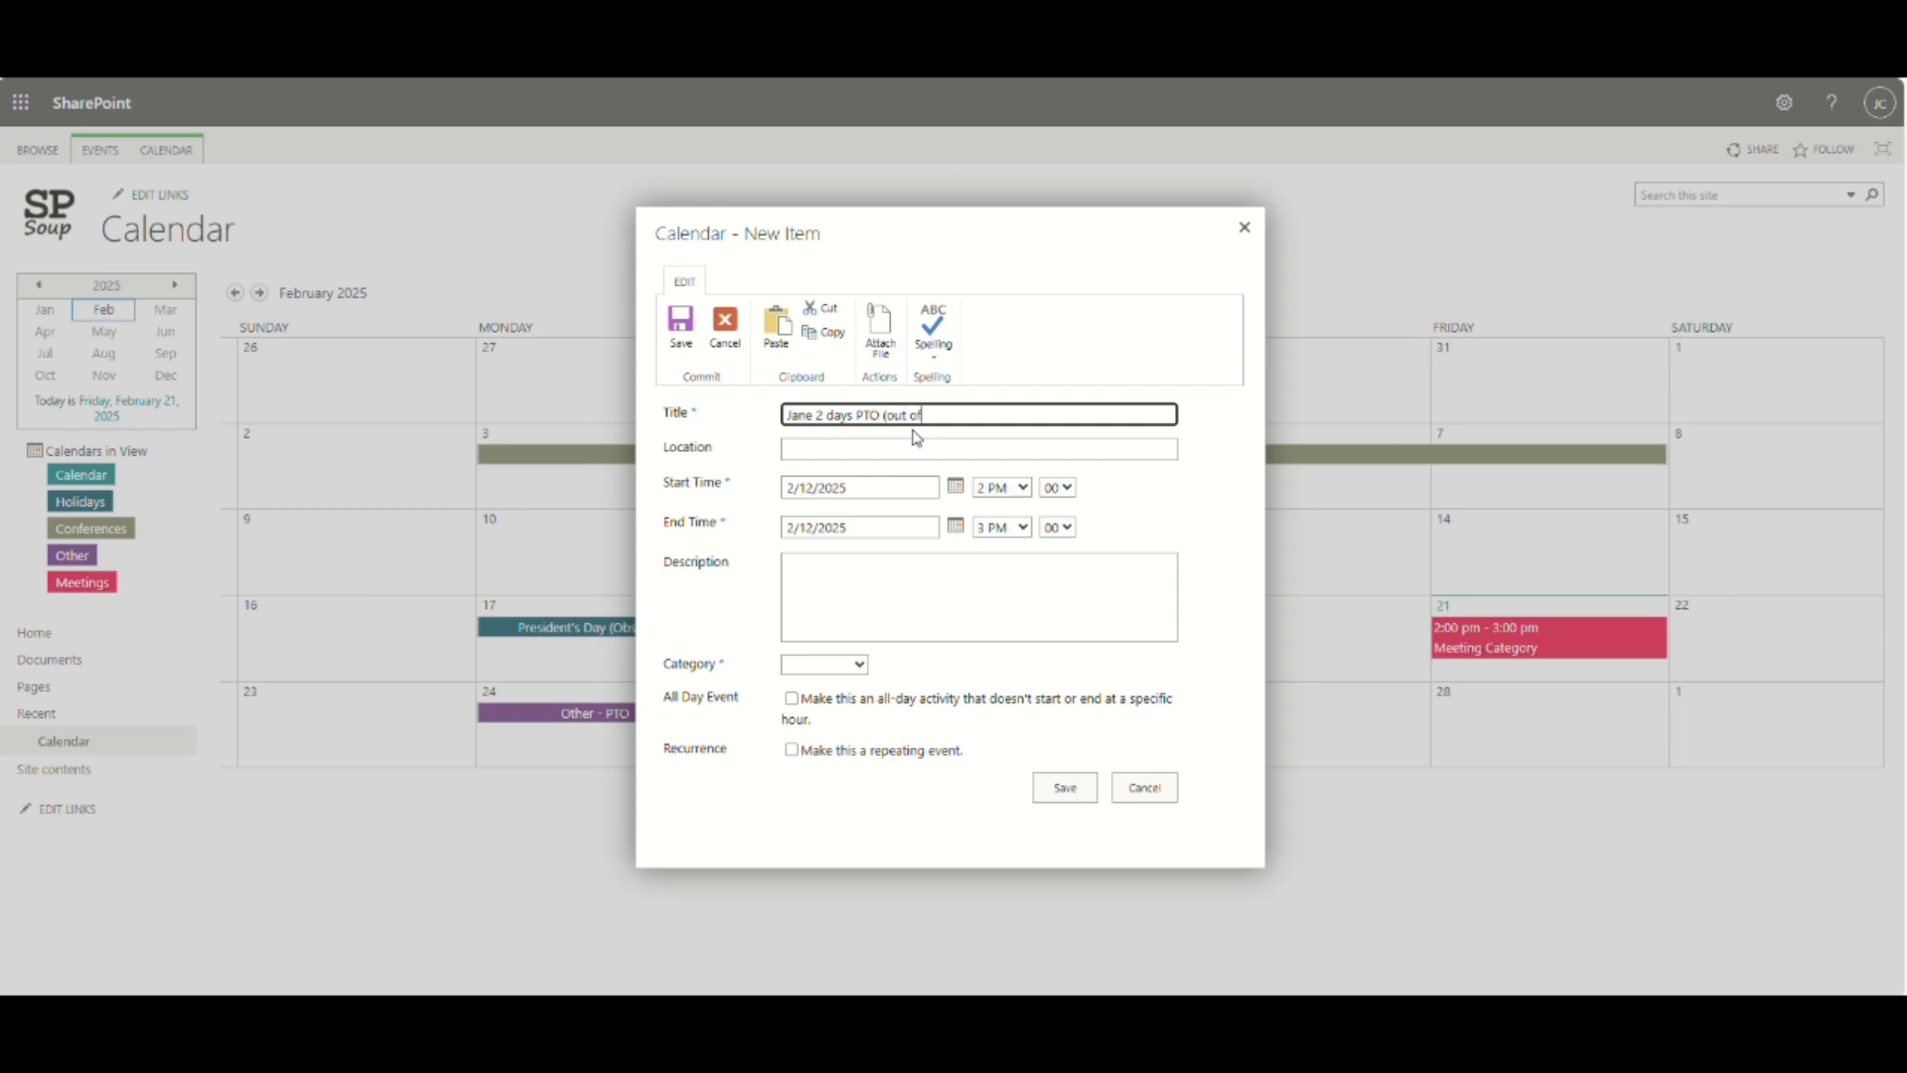
type("twon")
left_click(956, 526)
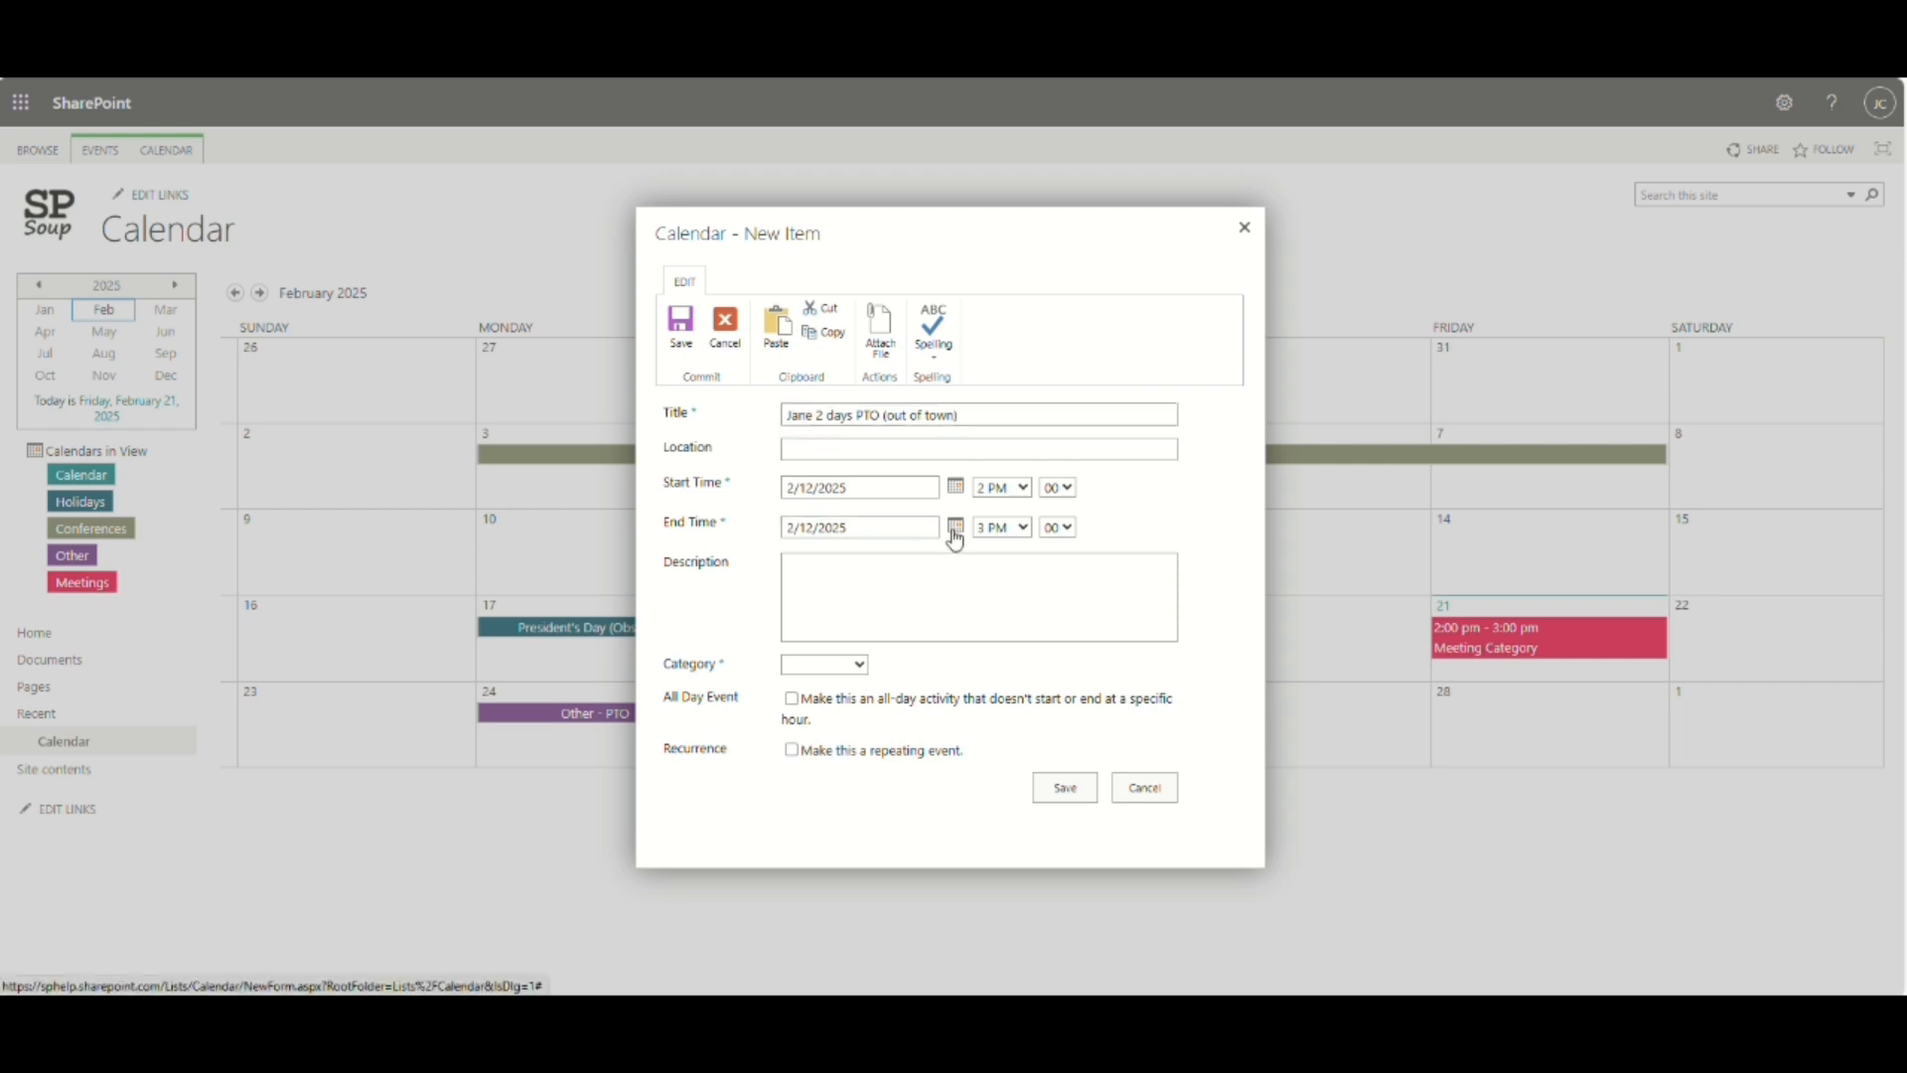
left_click(901, 648)
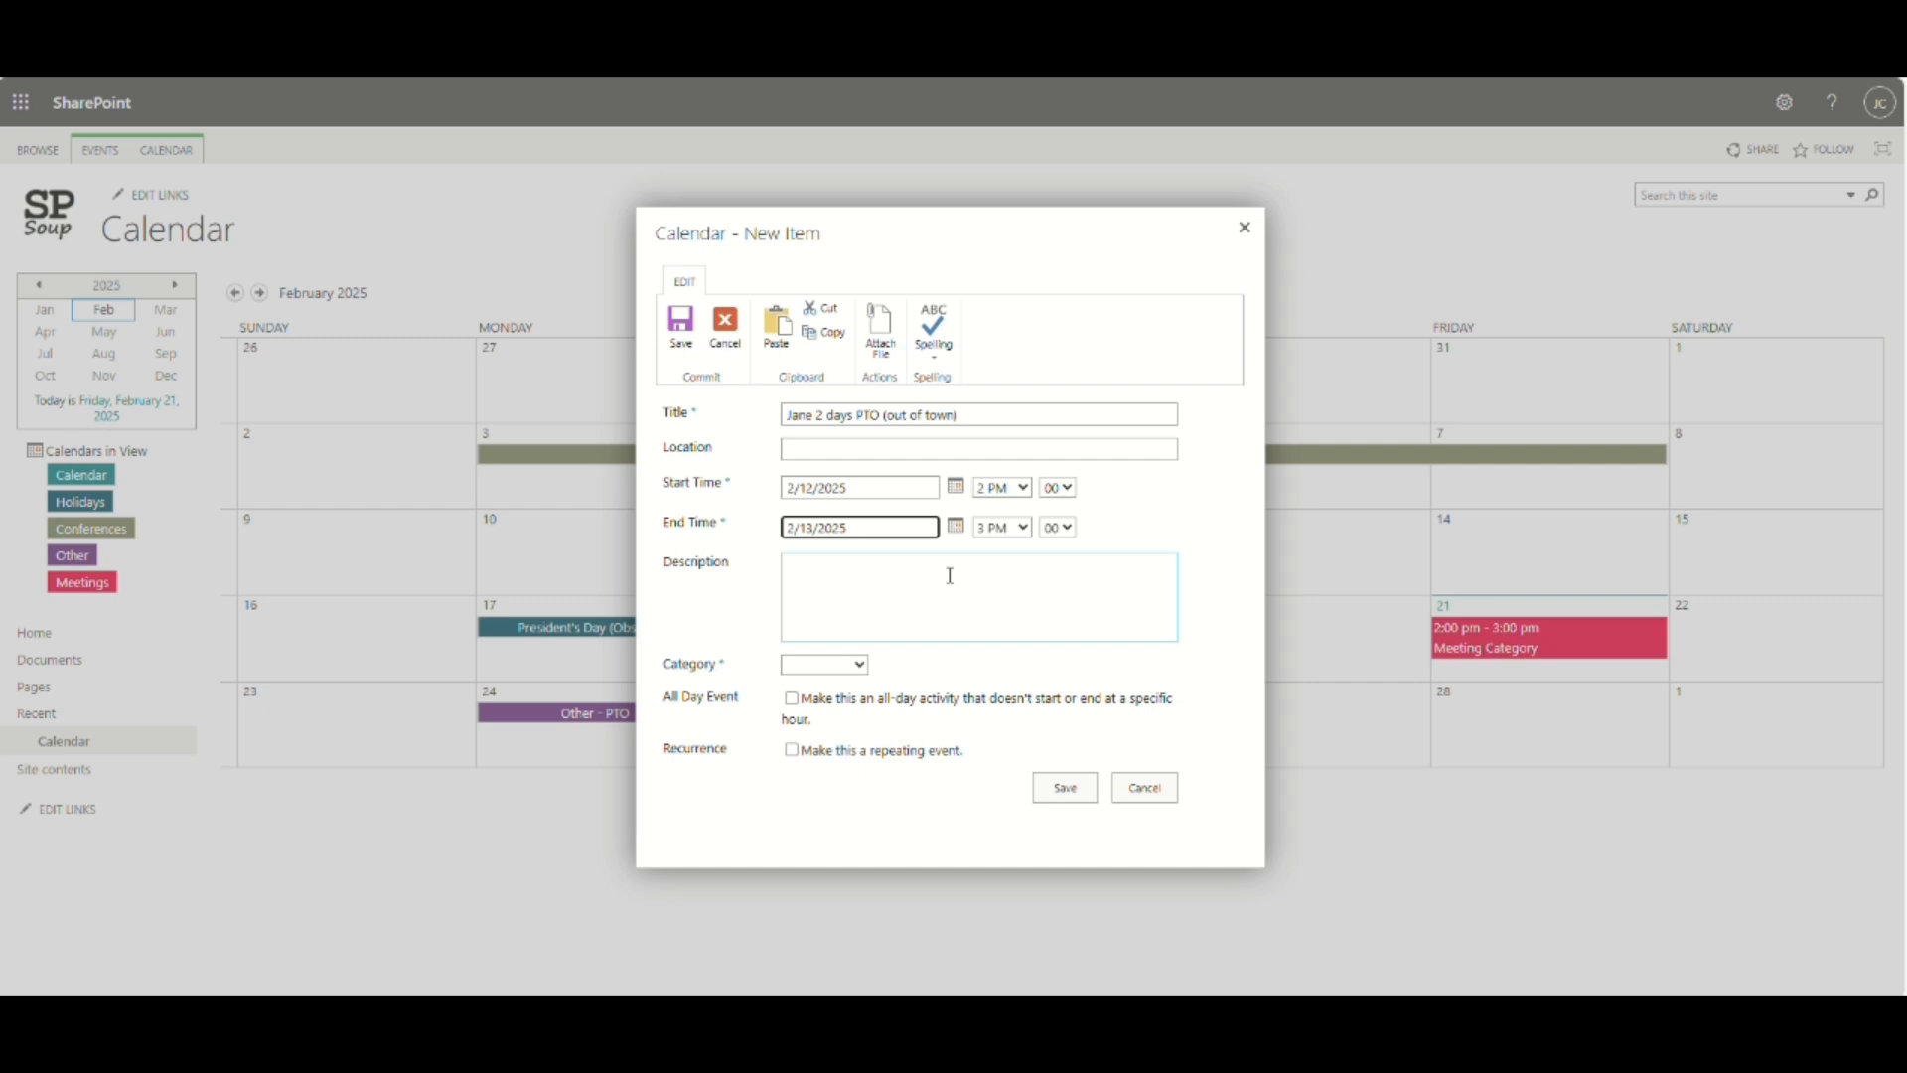
Set the PTO event's Category to Other, make it an all-day event, and save it.
left_click(860, 664)
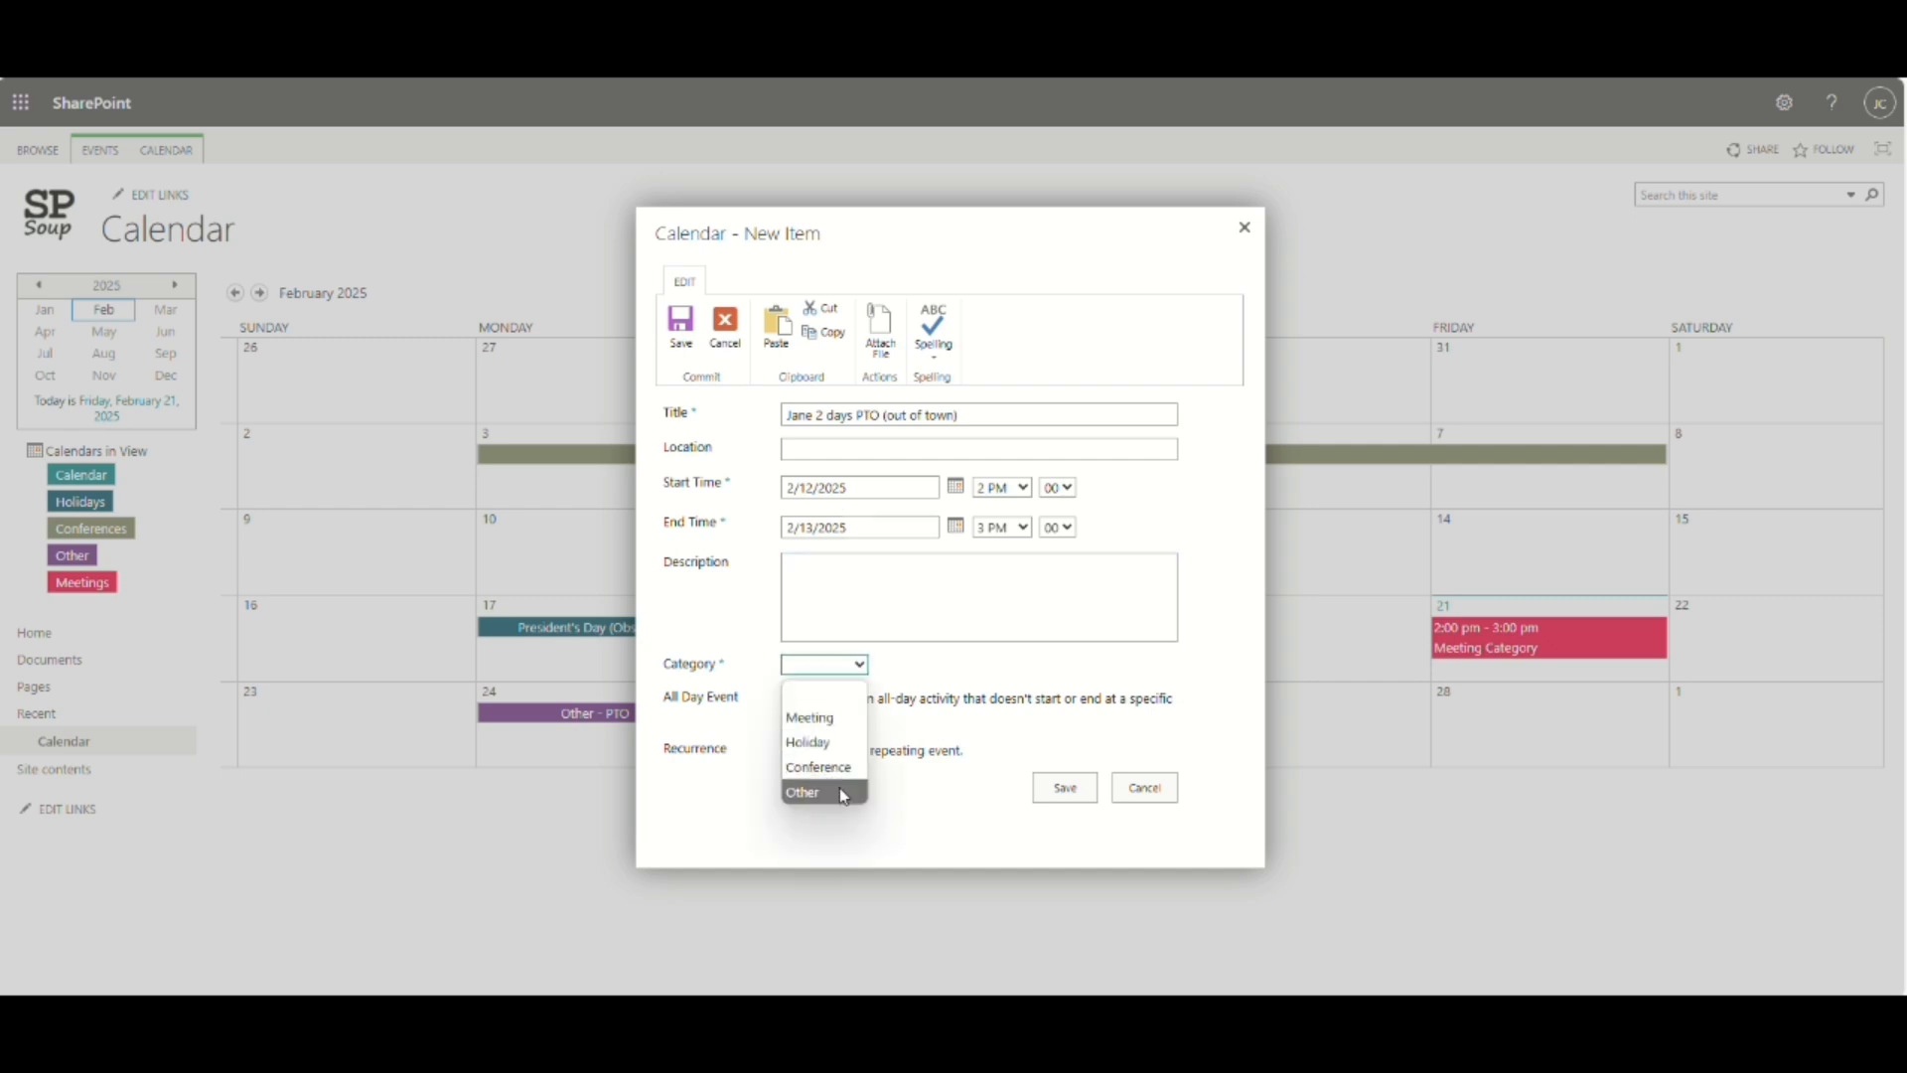
left_click(839, 786)
left_click(793, 700)
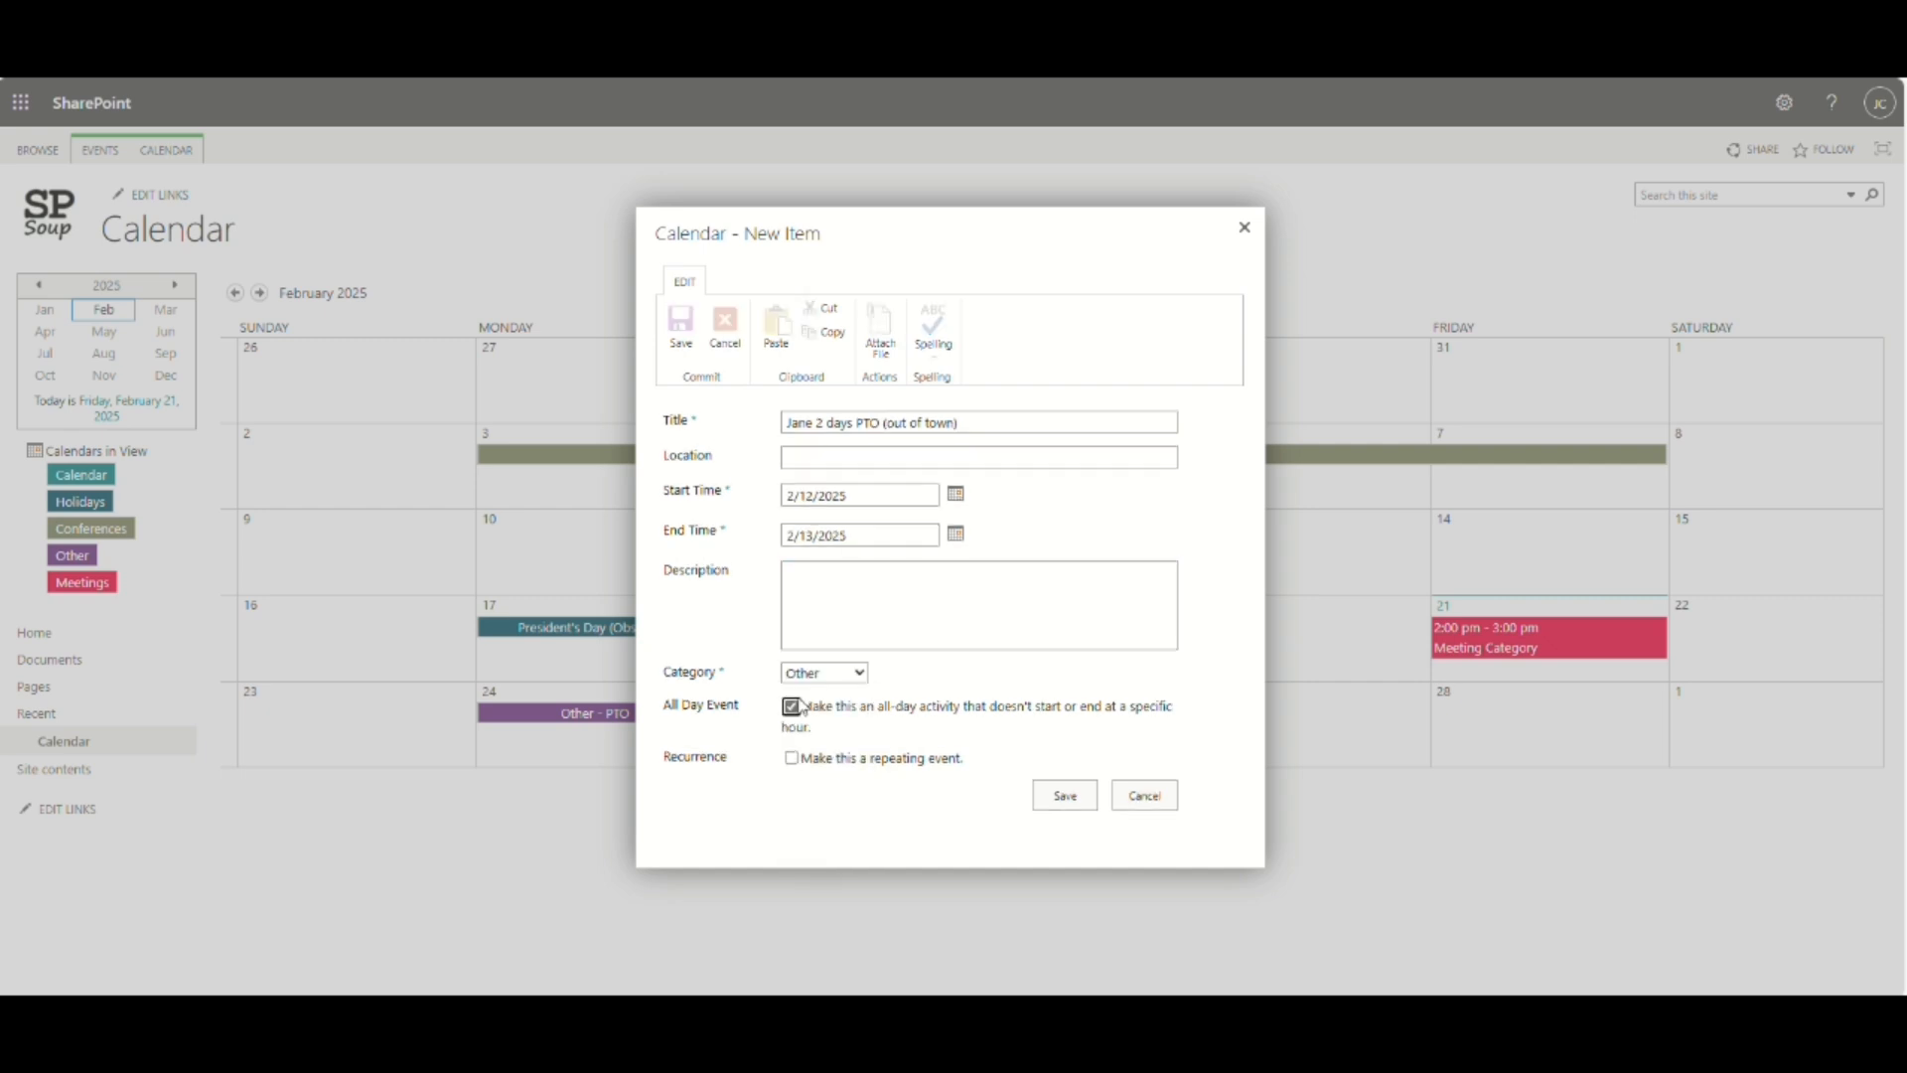
left_click(1073, 792)
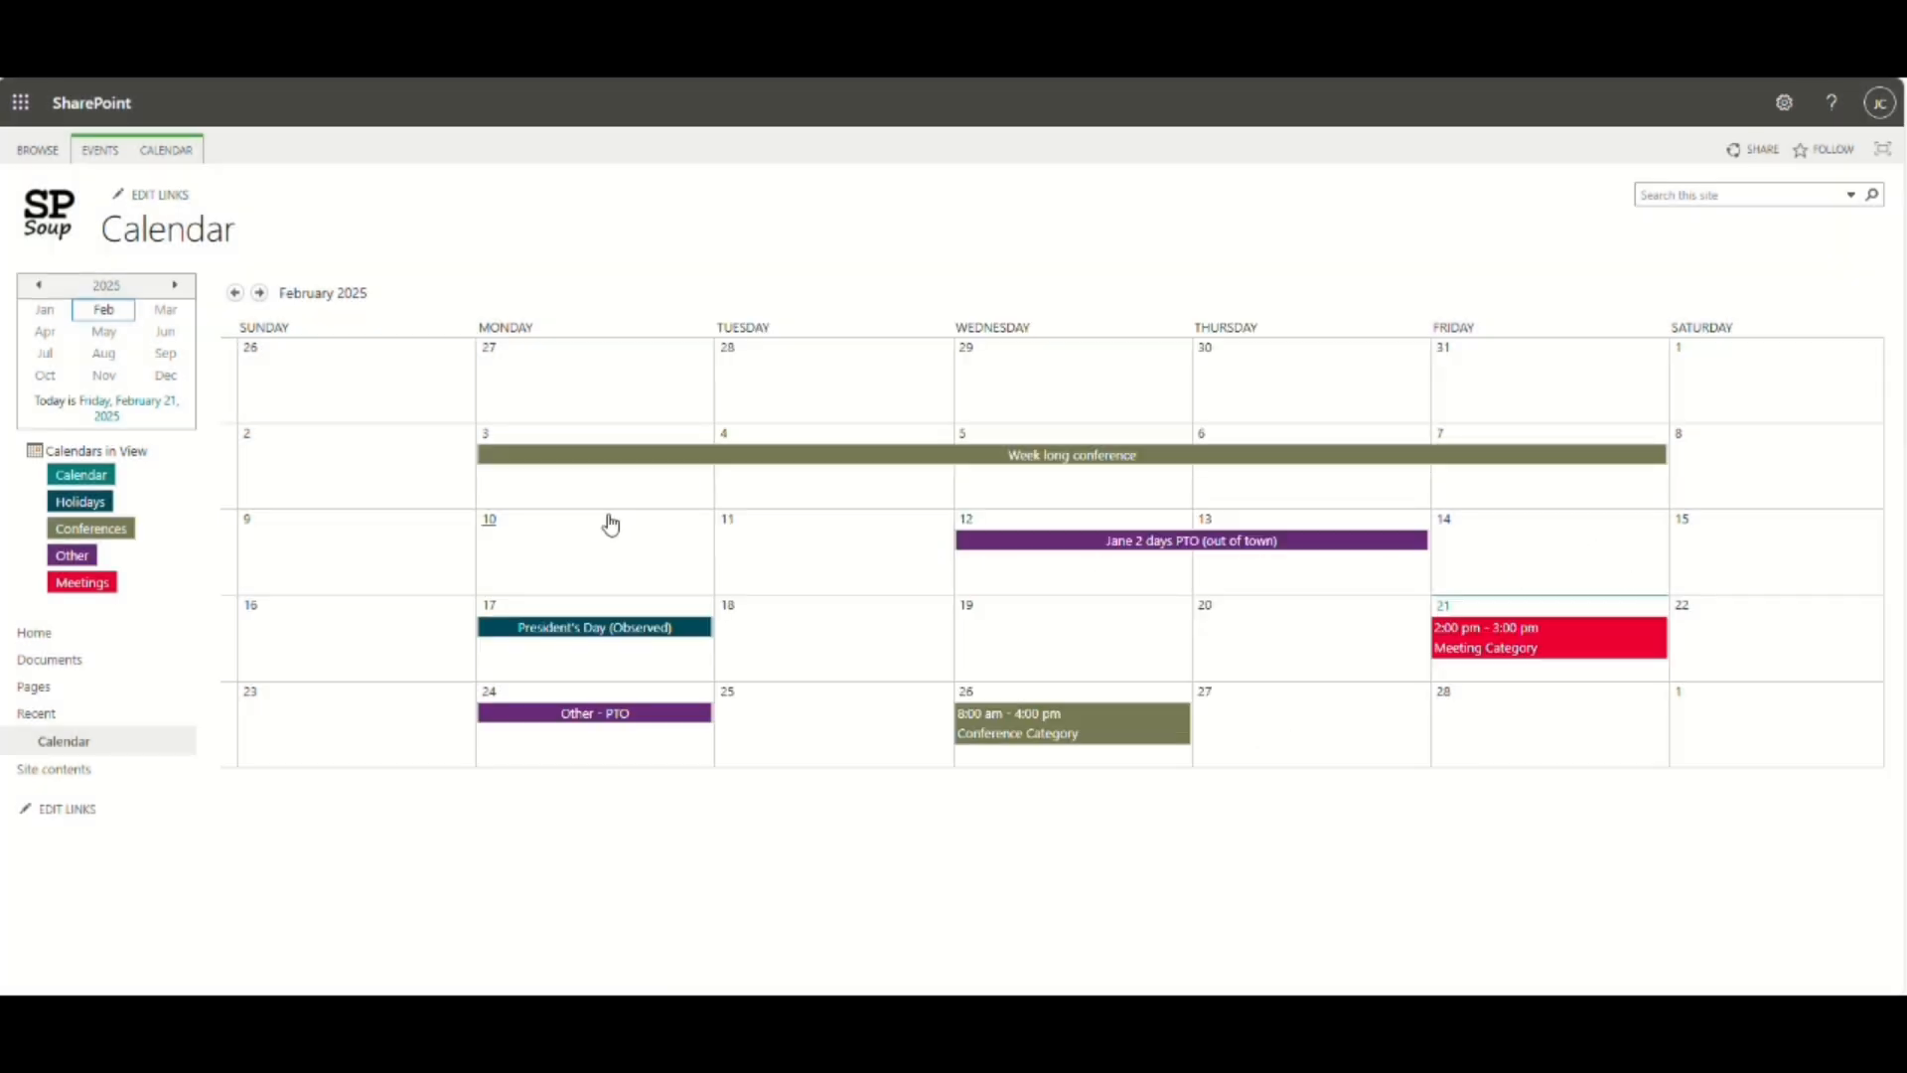
Add an event on February 10 titled Monday Recurring Meeting, starting at 10 AM, with Category set to Meeting.
left_click(681, 537)
left_click(698, 585)
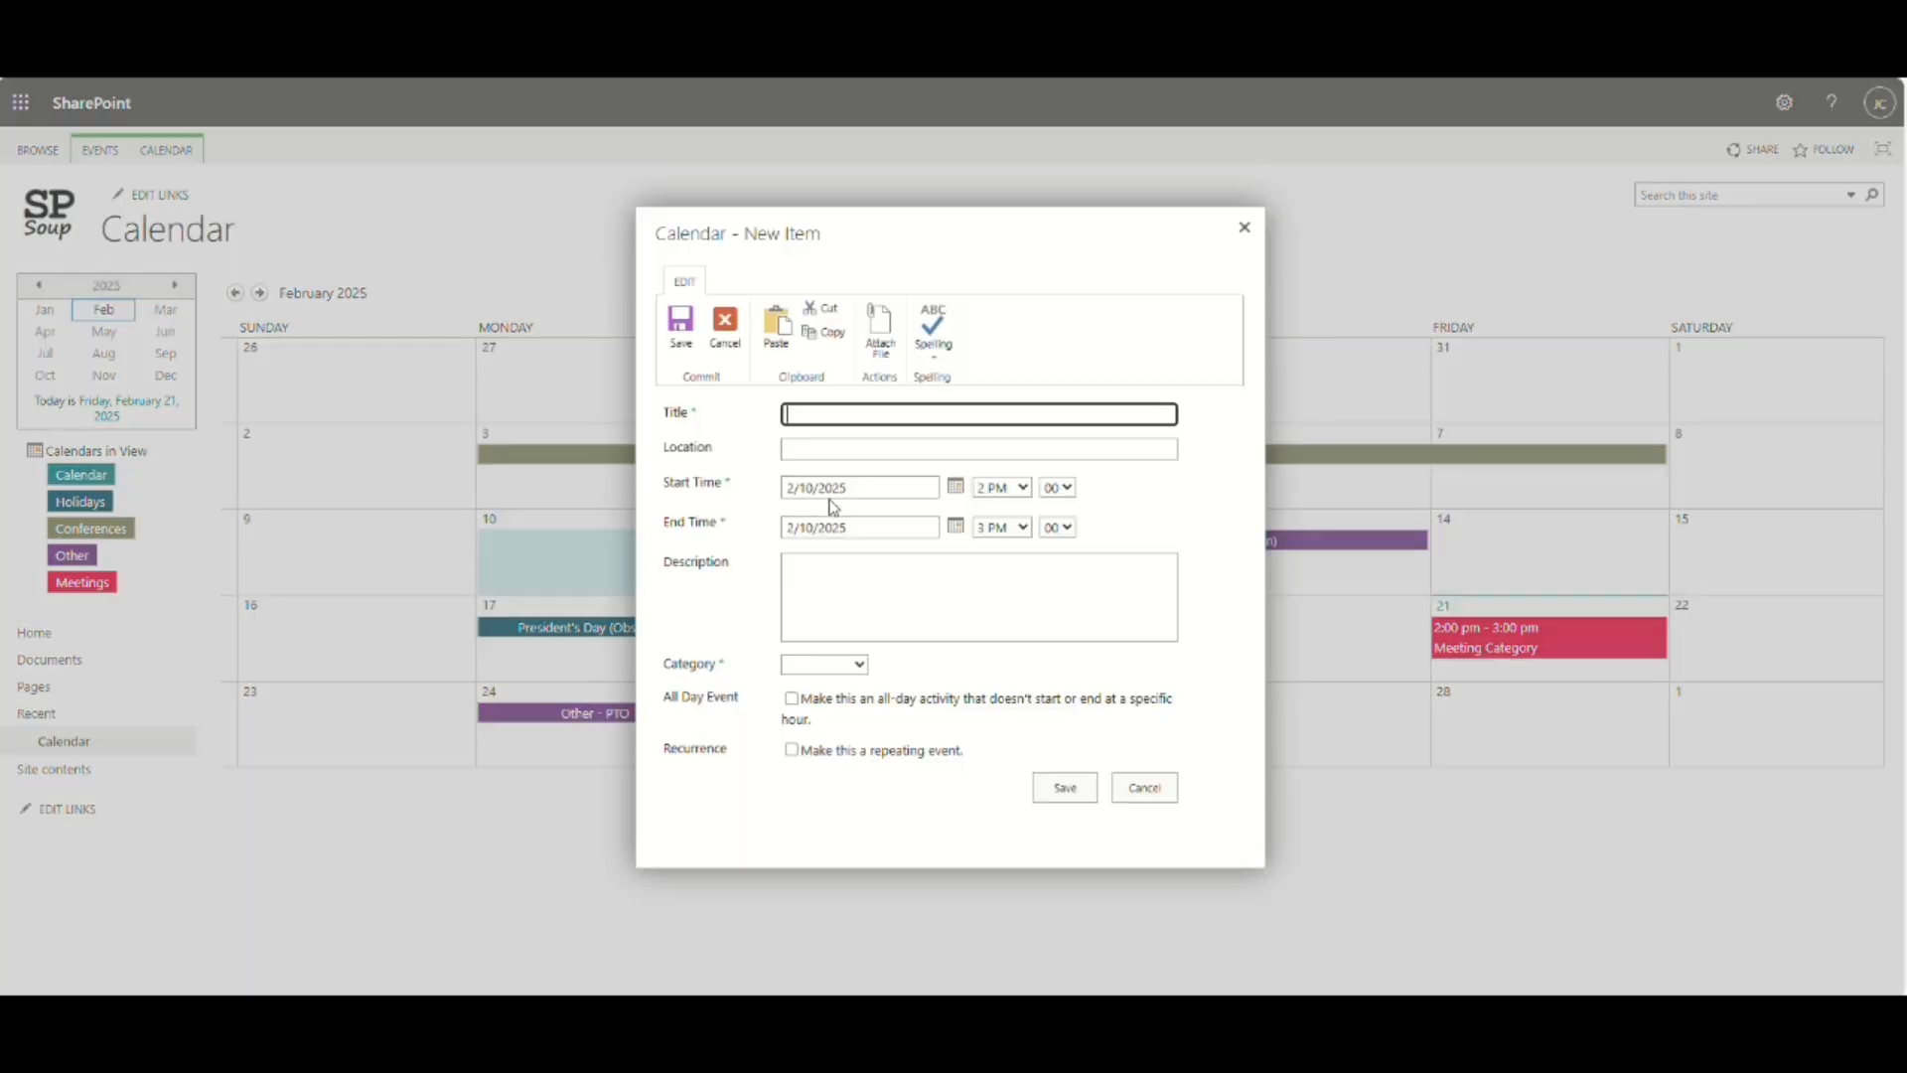
type("Monday Recurring Meeting")
left_click(1021, 488)
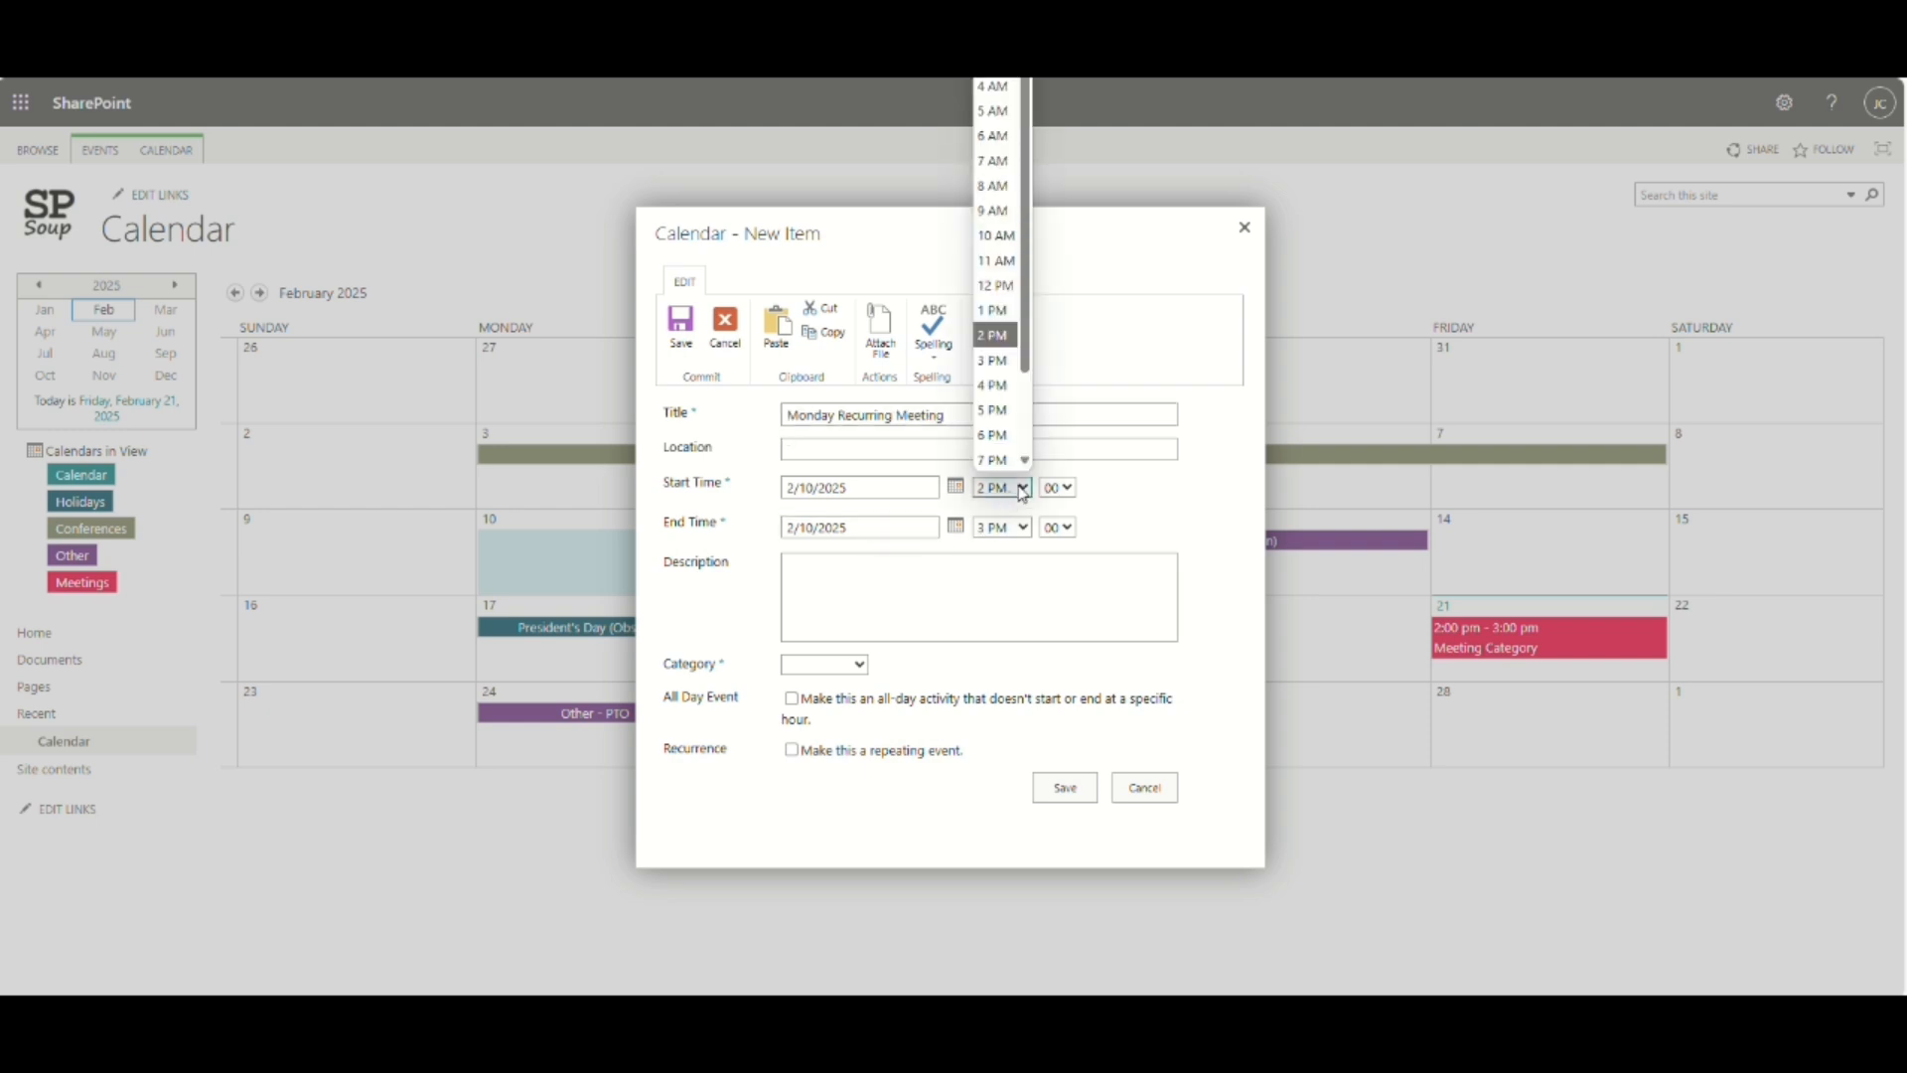
left_click(1014, 236)
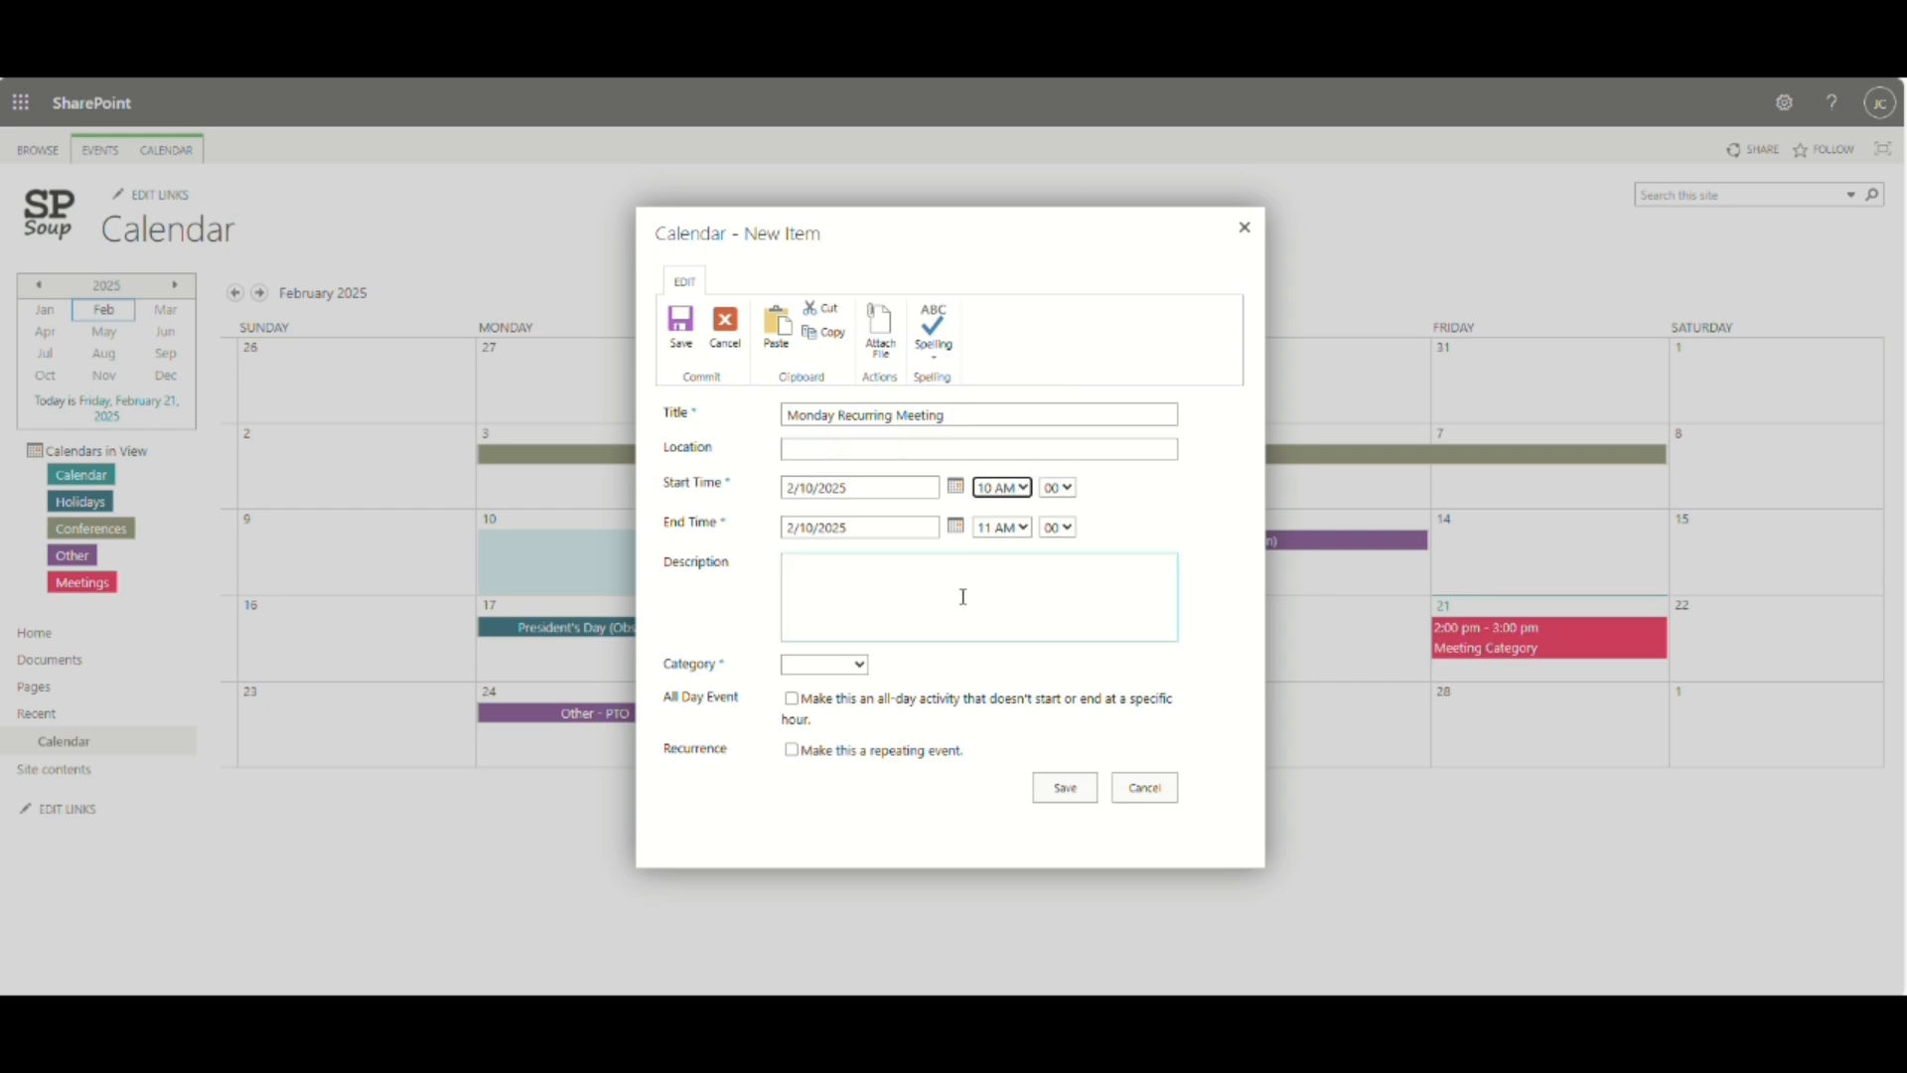
left_click(857, 664)
left_click(846, 719)
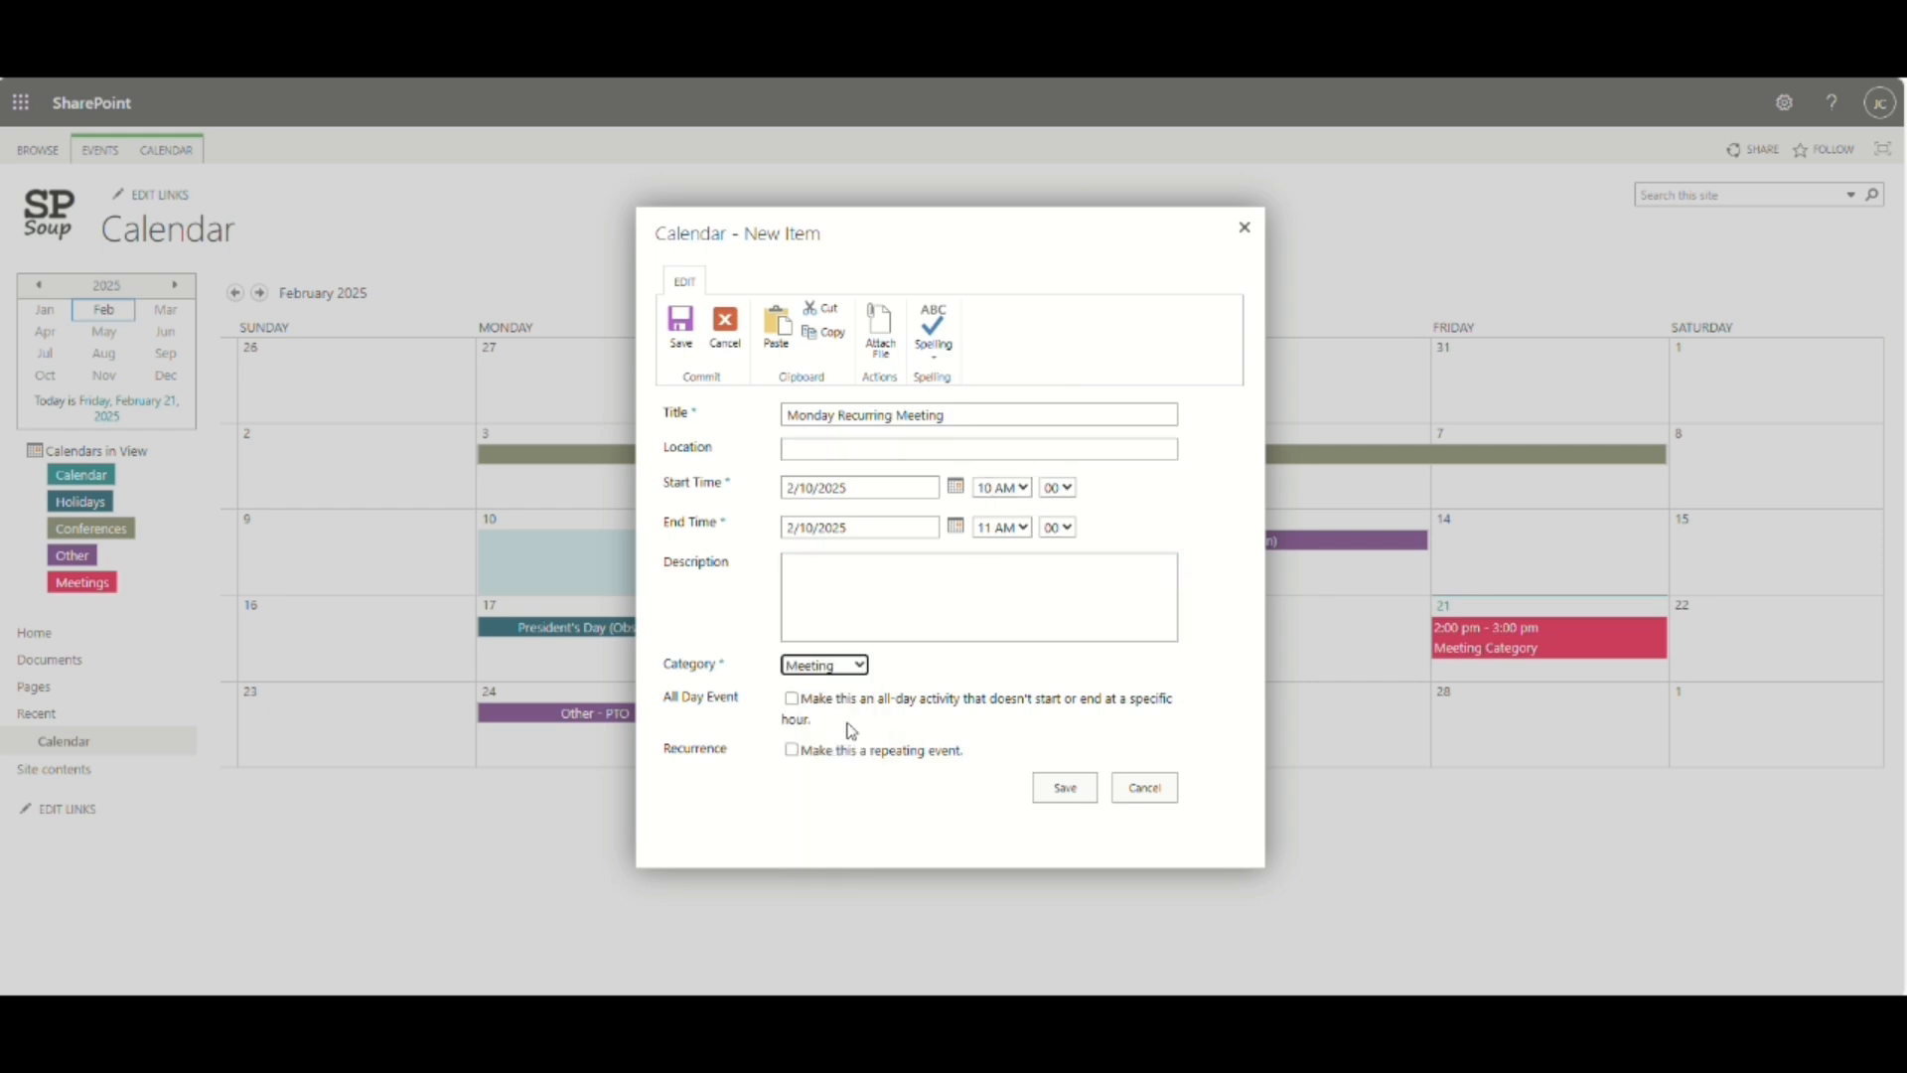
Make the meeting a repeating event that recurs weekly on Monday, and save it.
left_click(804, 752)
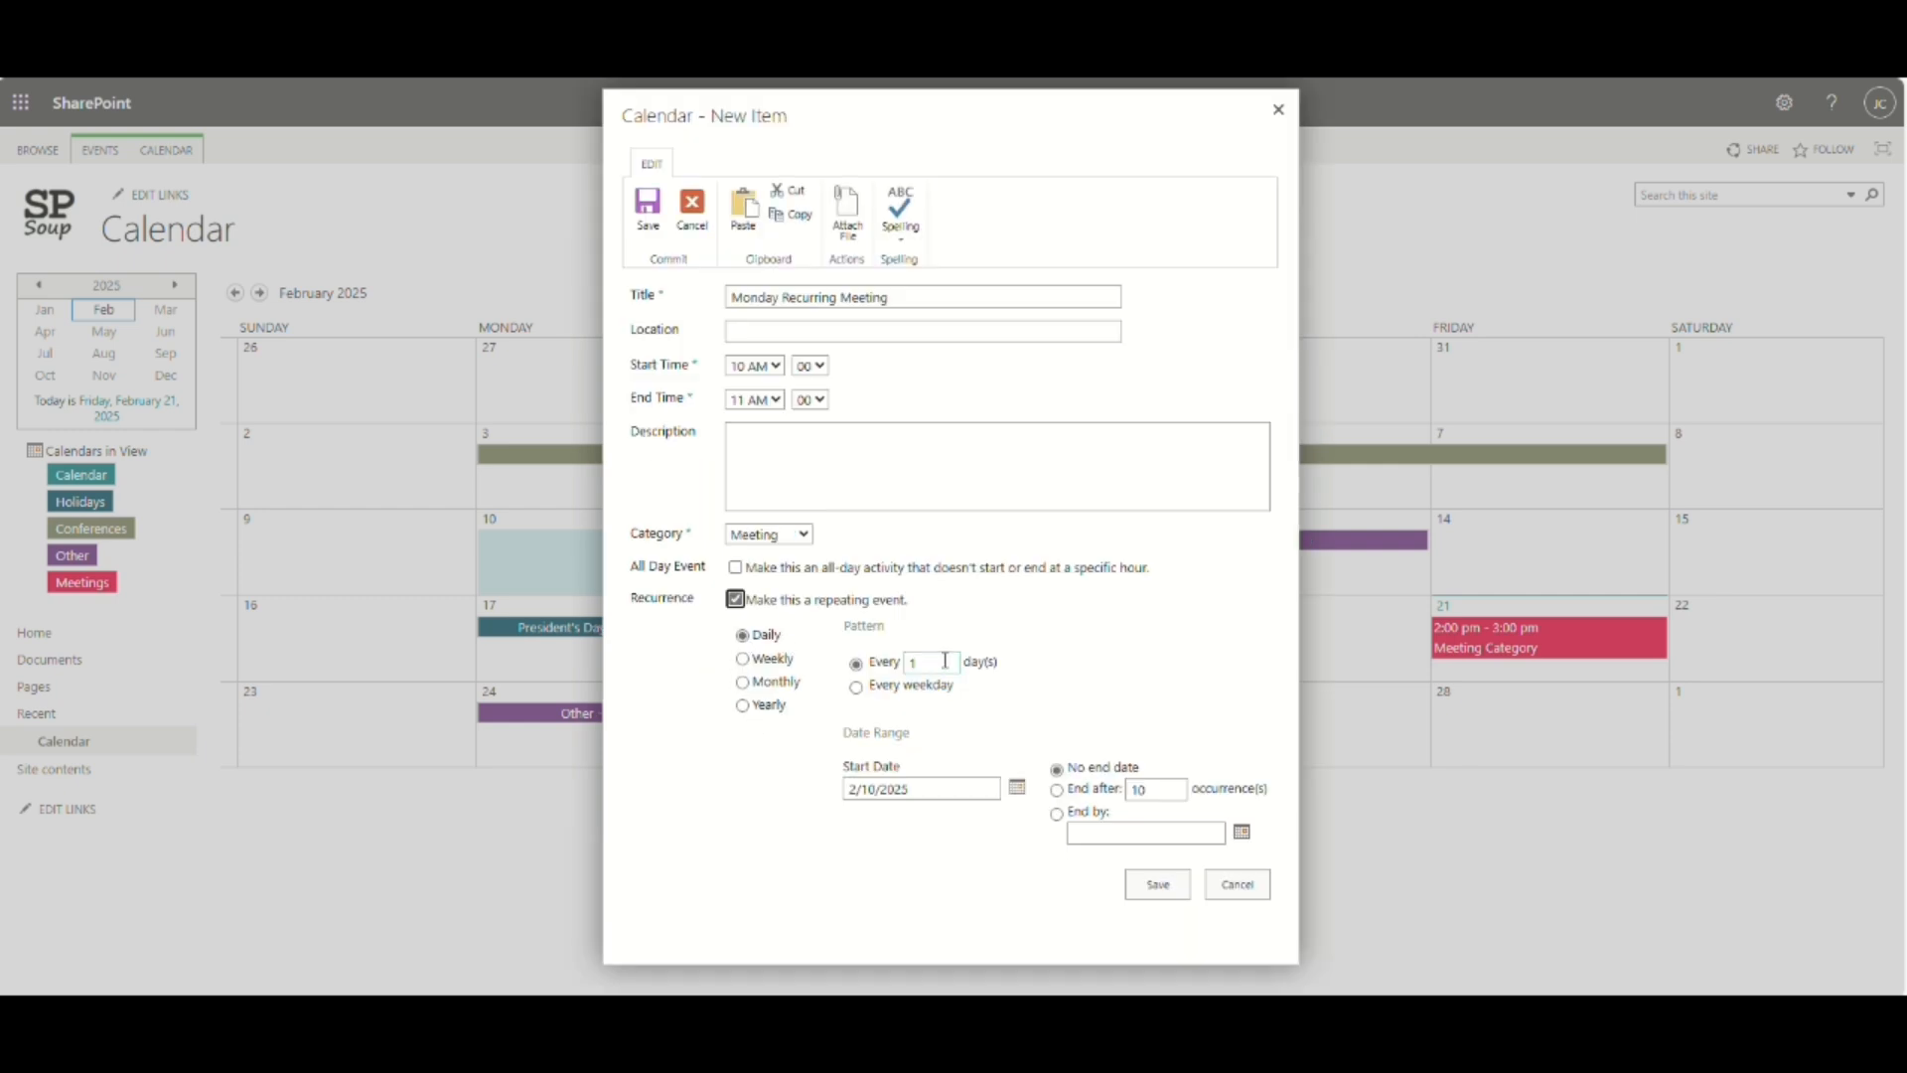
left_click(857, 686)
left_click(904, 664)
left_click(765, 659)
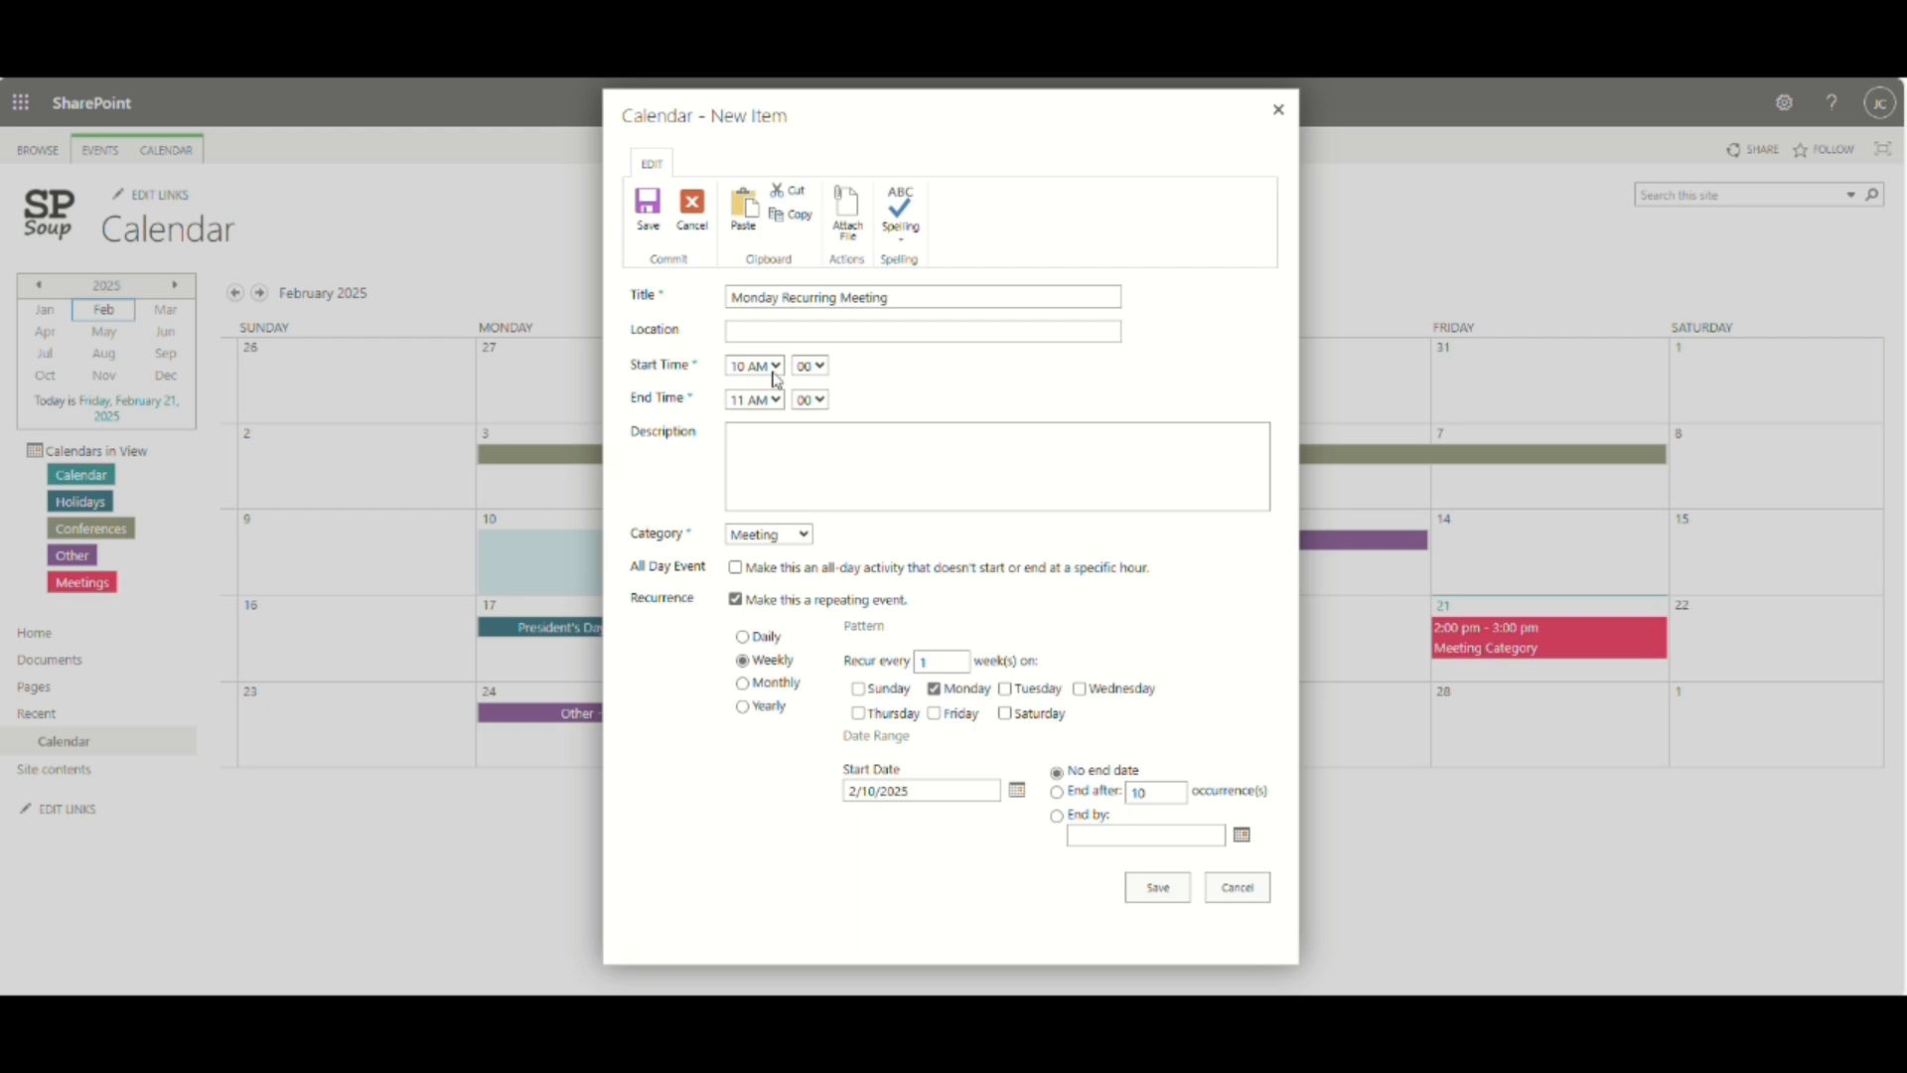
left_click(1157, 887)
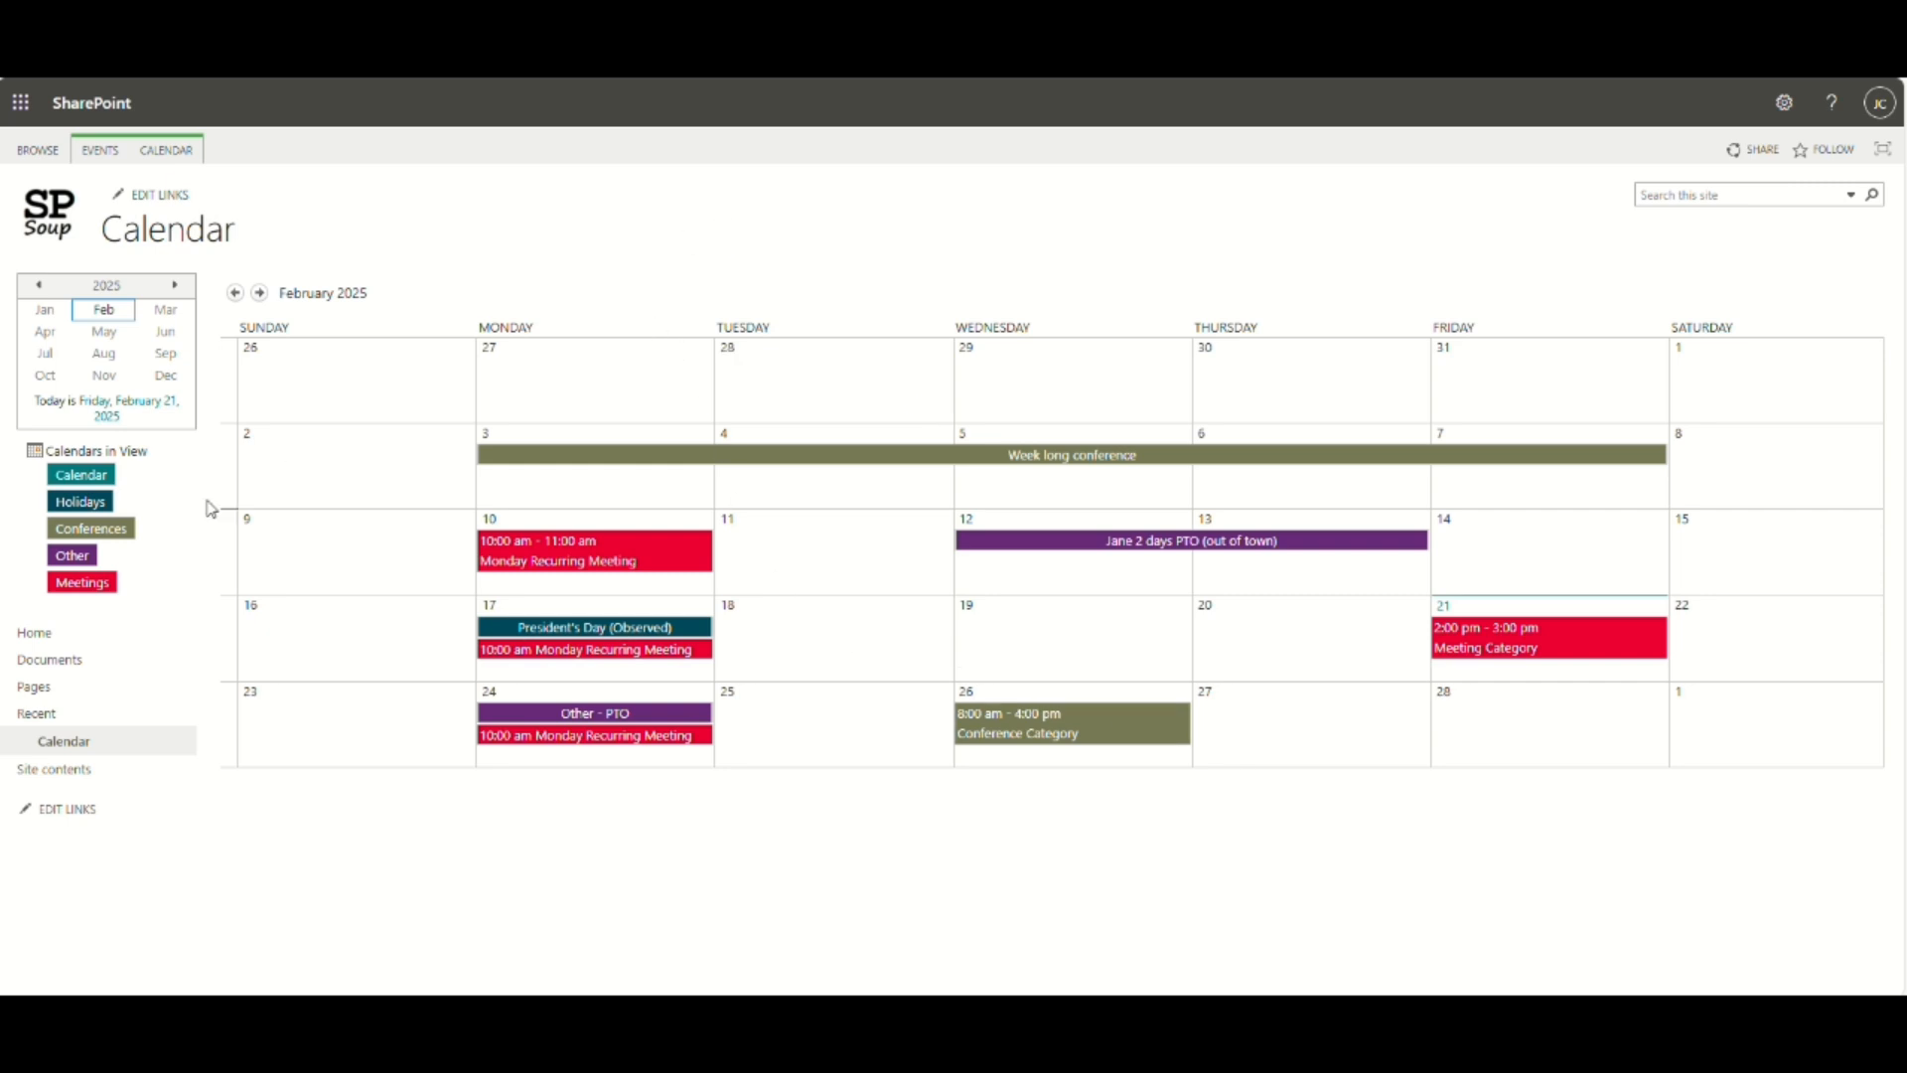
Go to the site's home page and open it for editing.
left_click(40, 633)
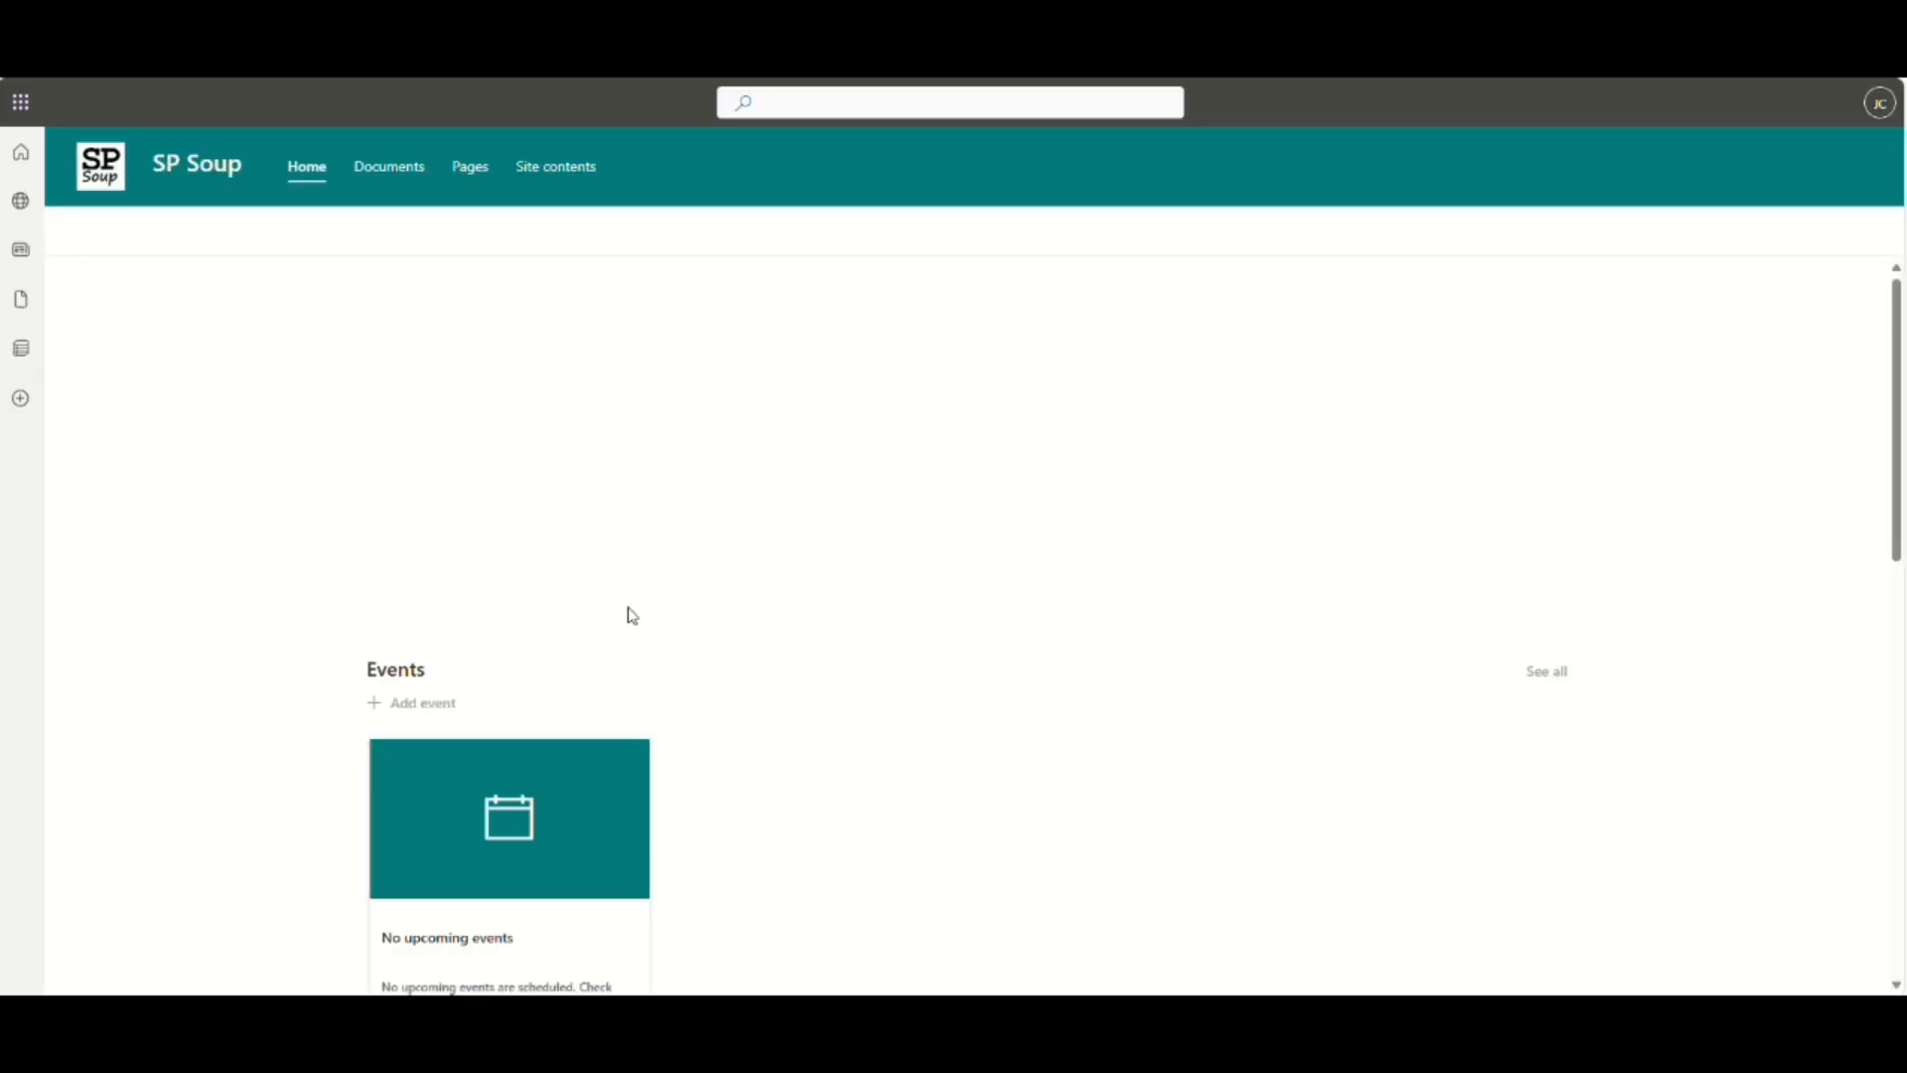
left_click(1817, 233)
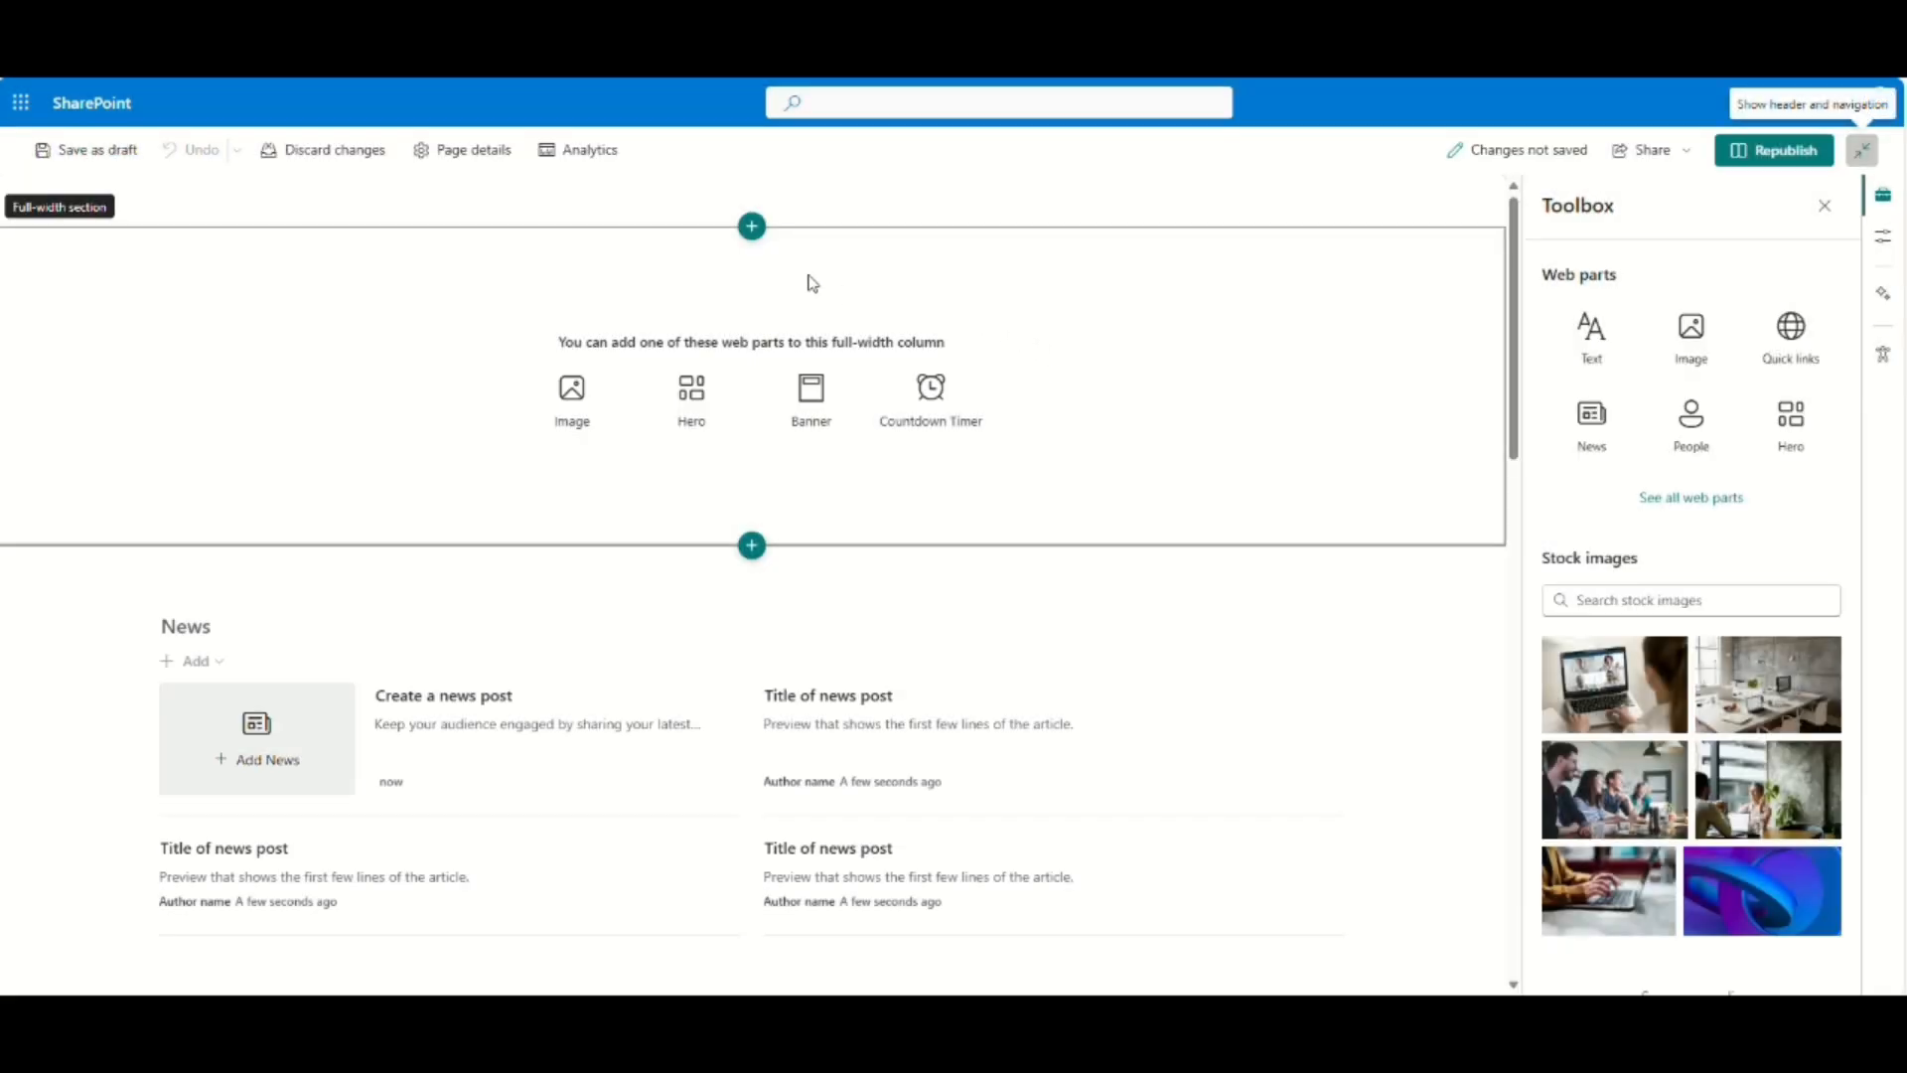
left_click(752, 577)
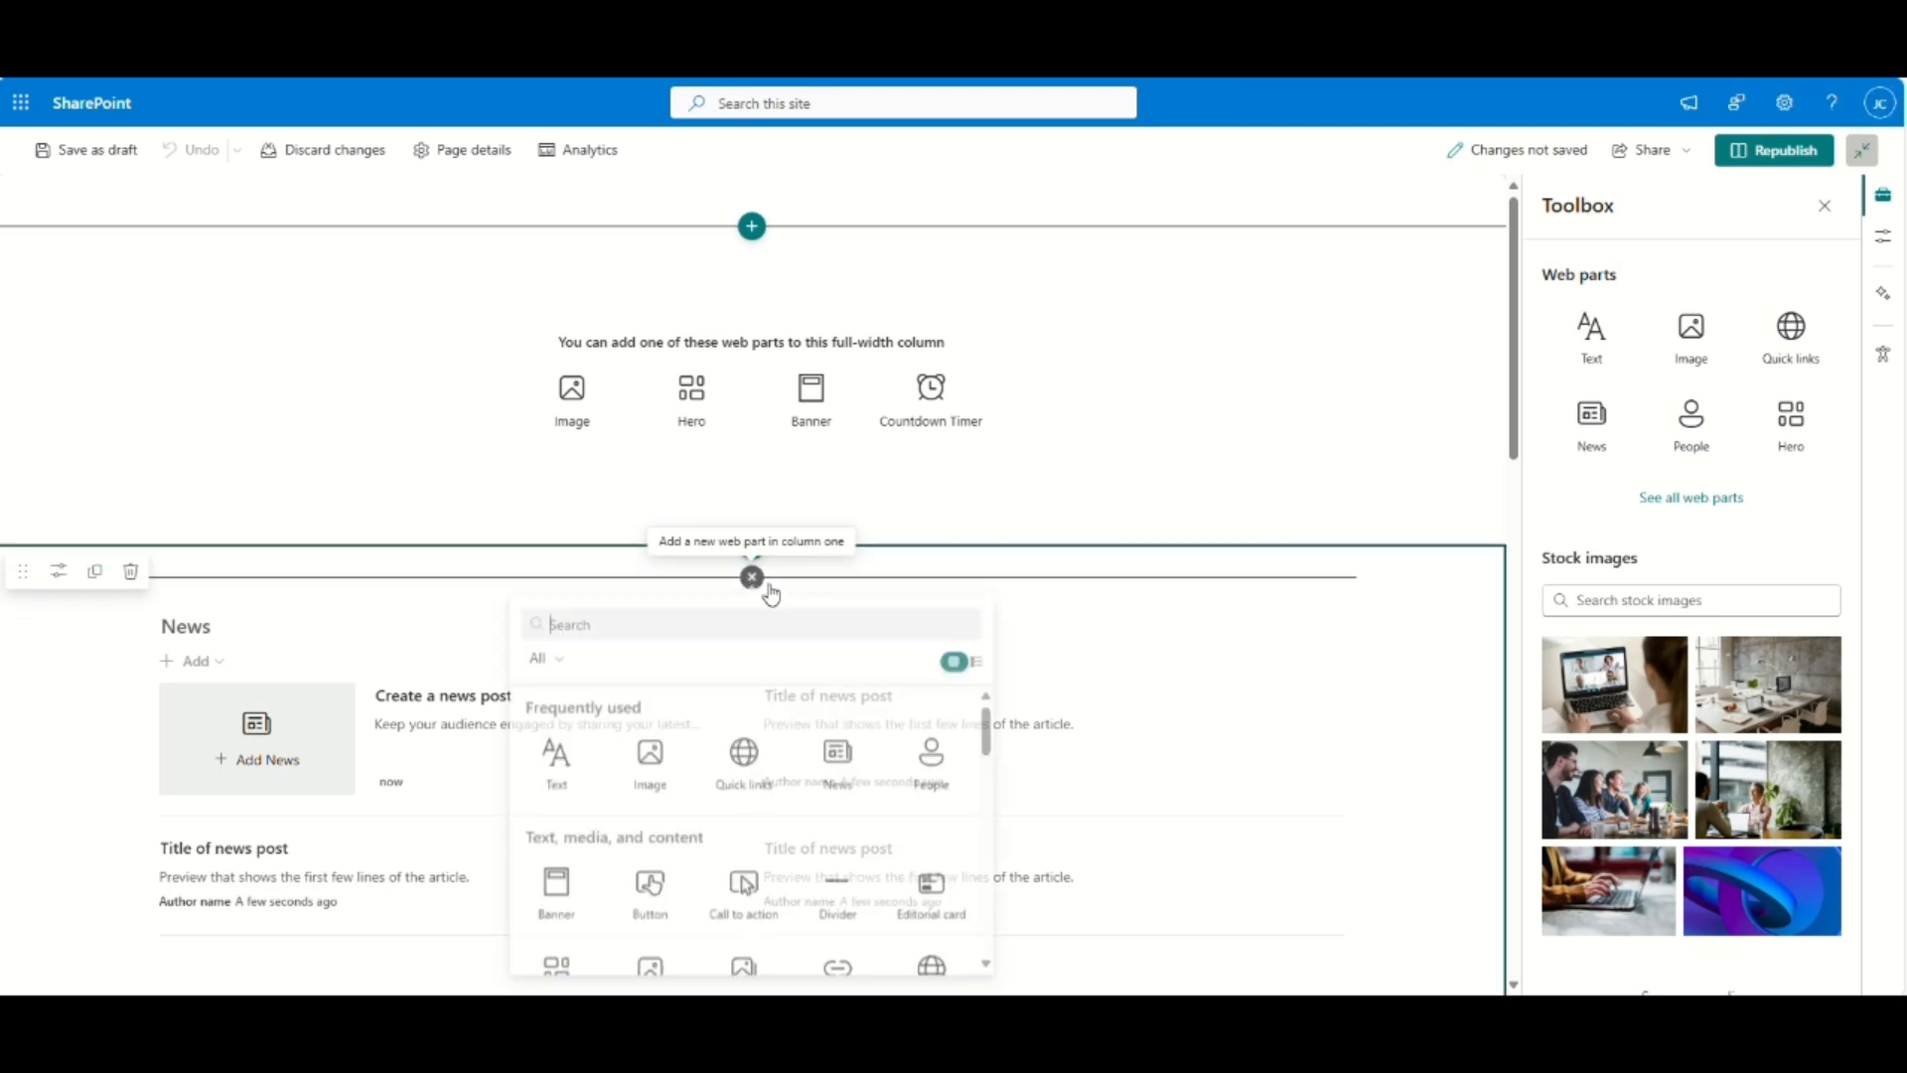
scroll(738, 816, "down", 5)
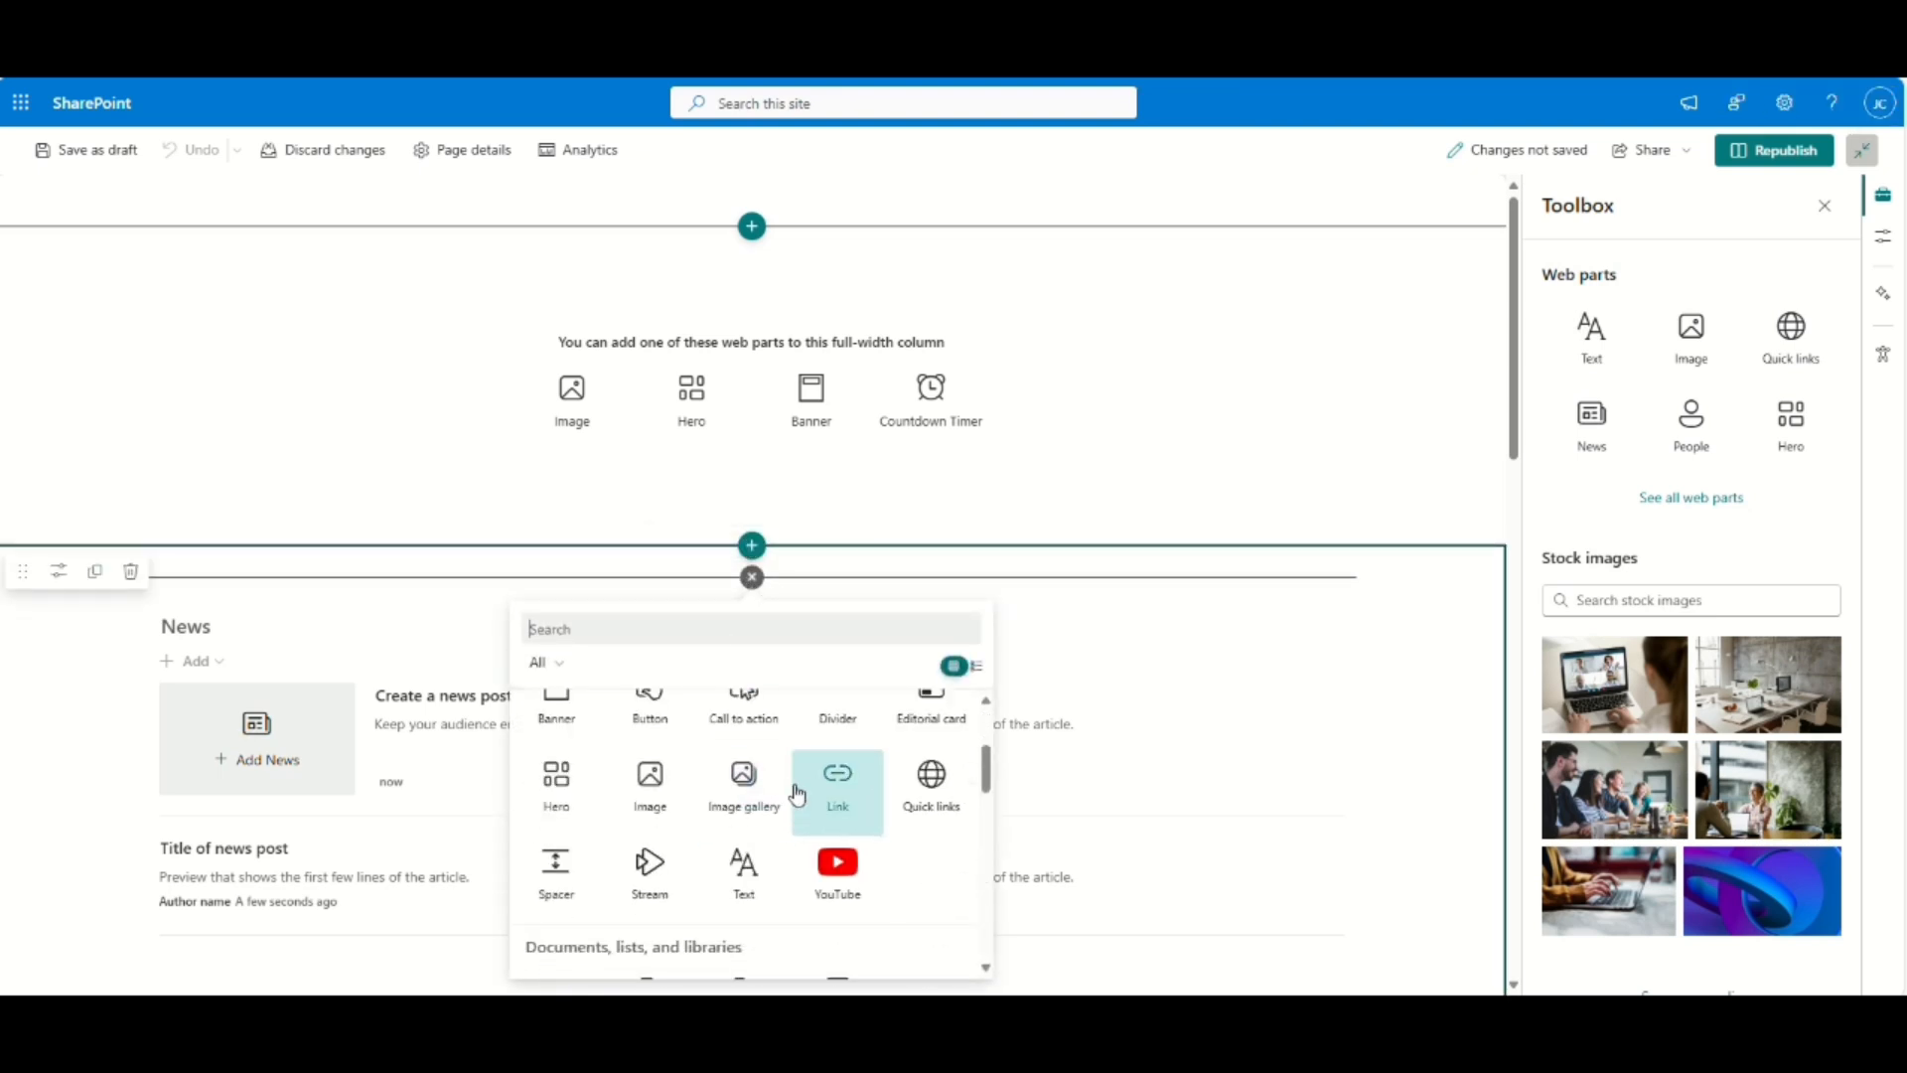
scroll(805, 788, "up", 2)
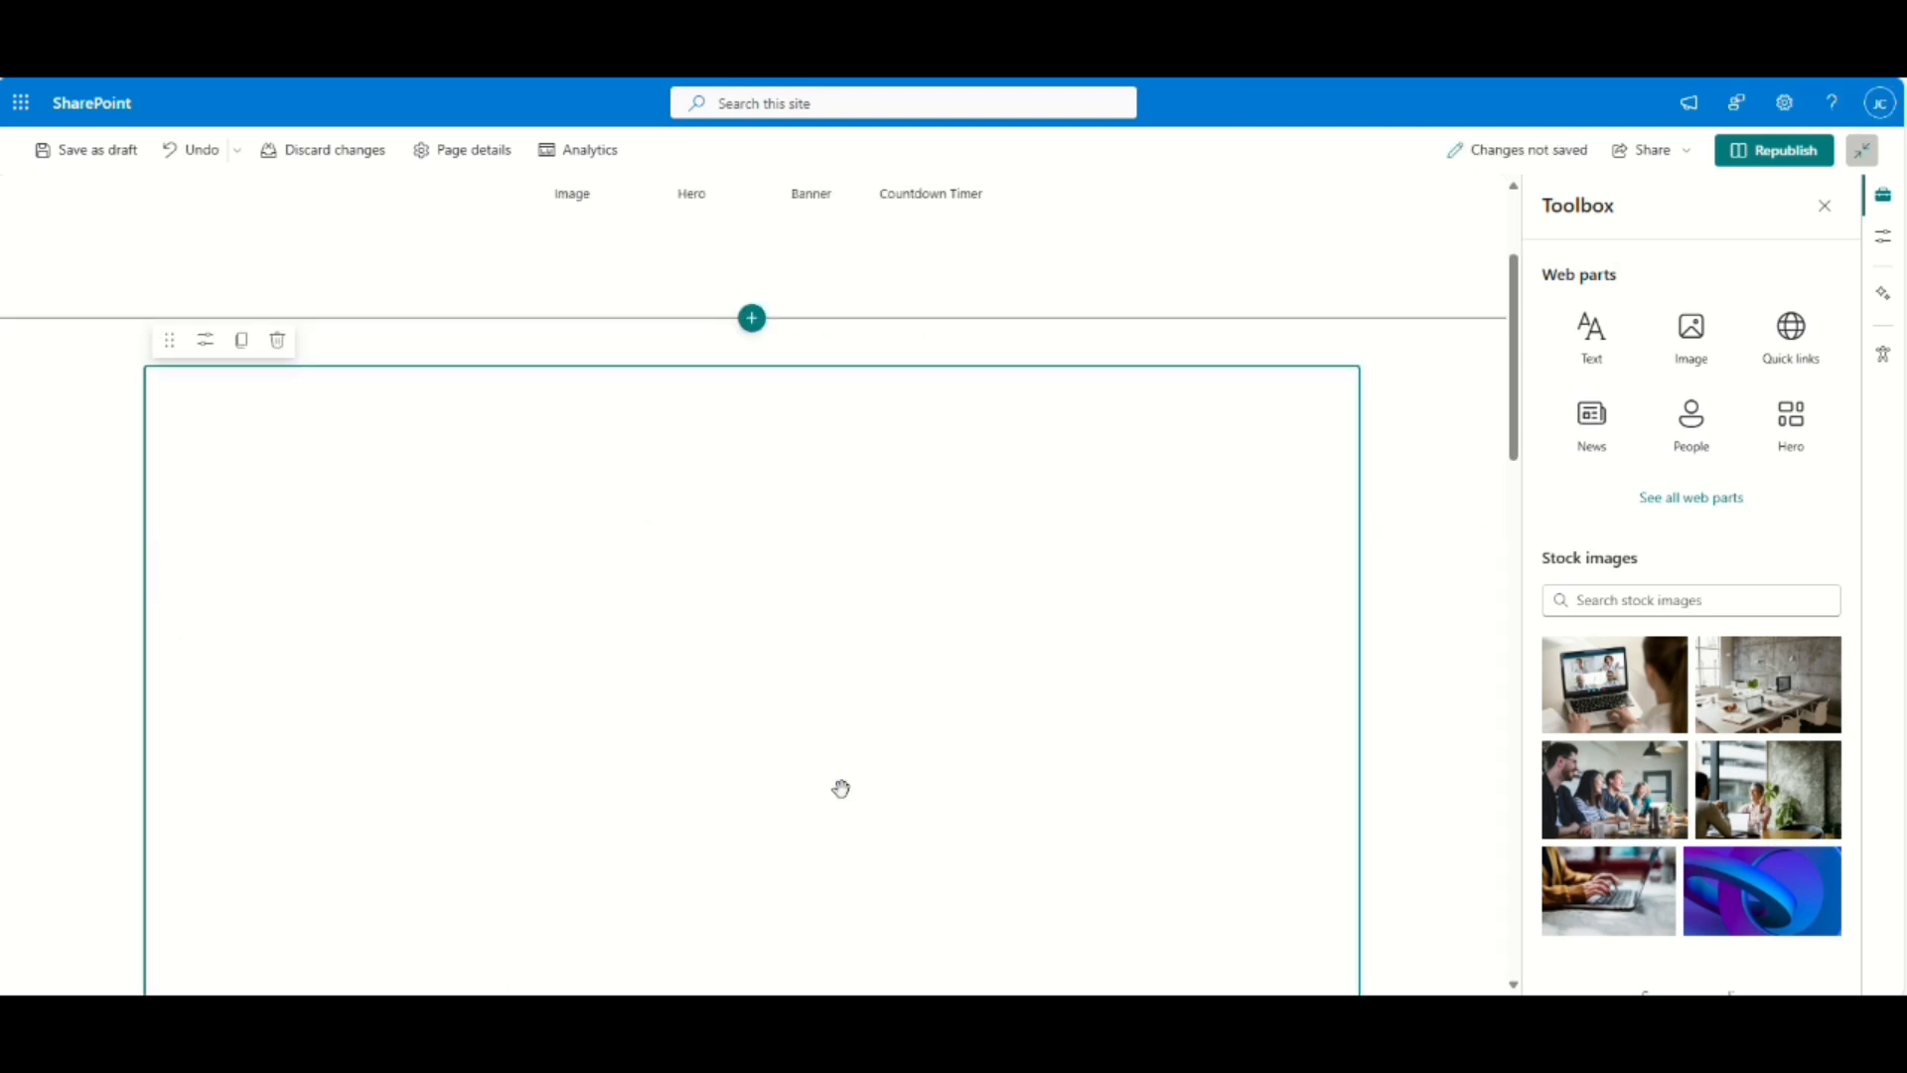
left_click(806, 790)
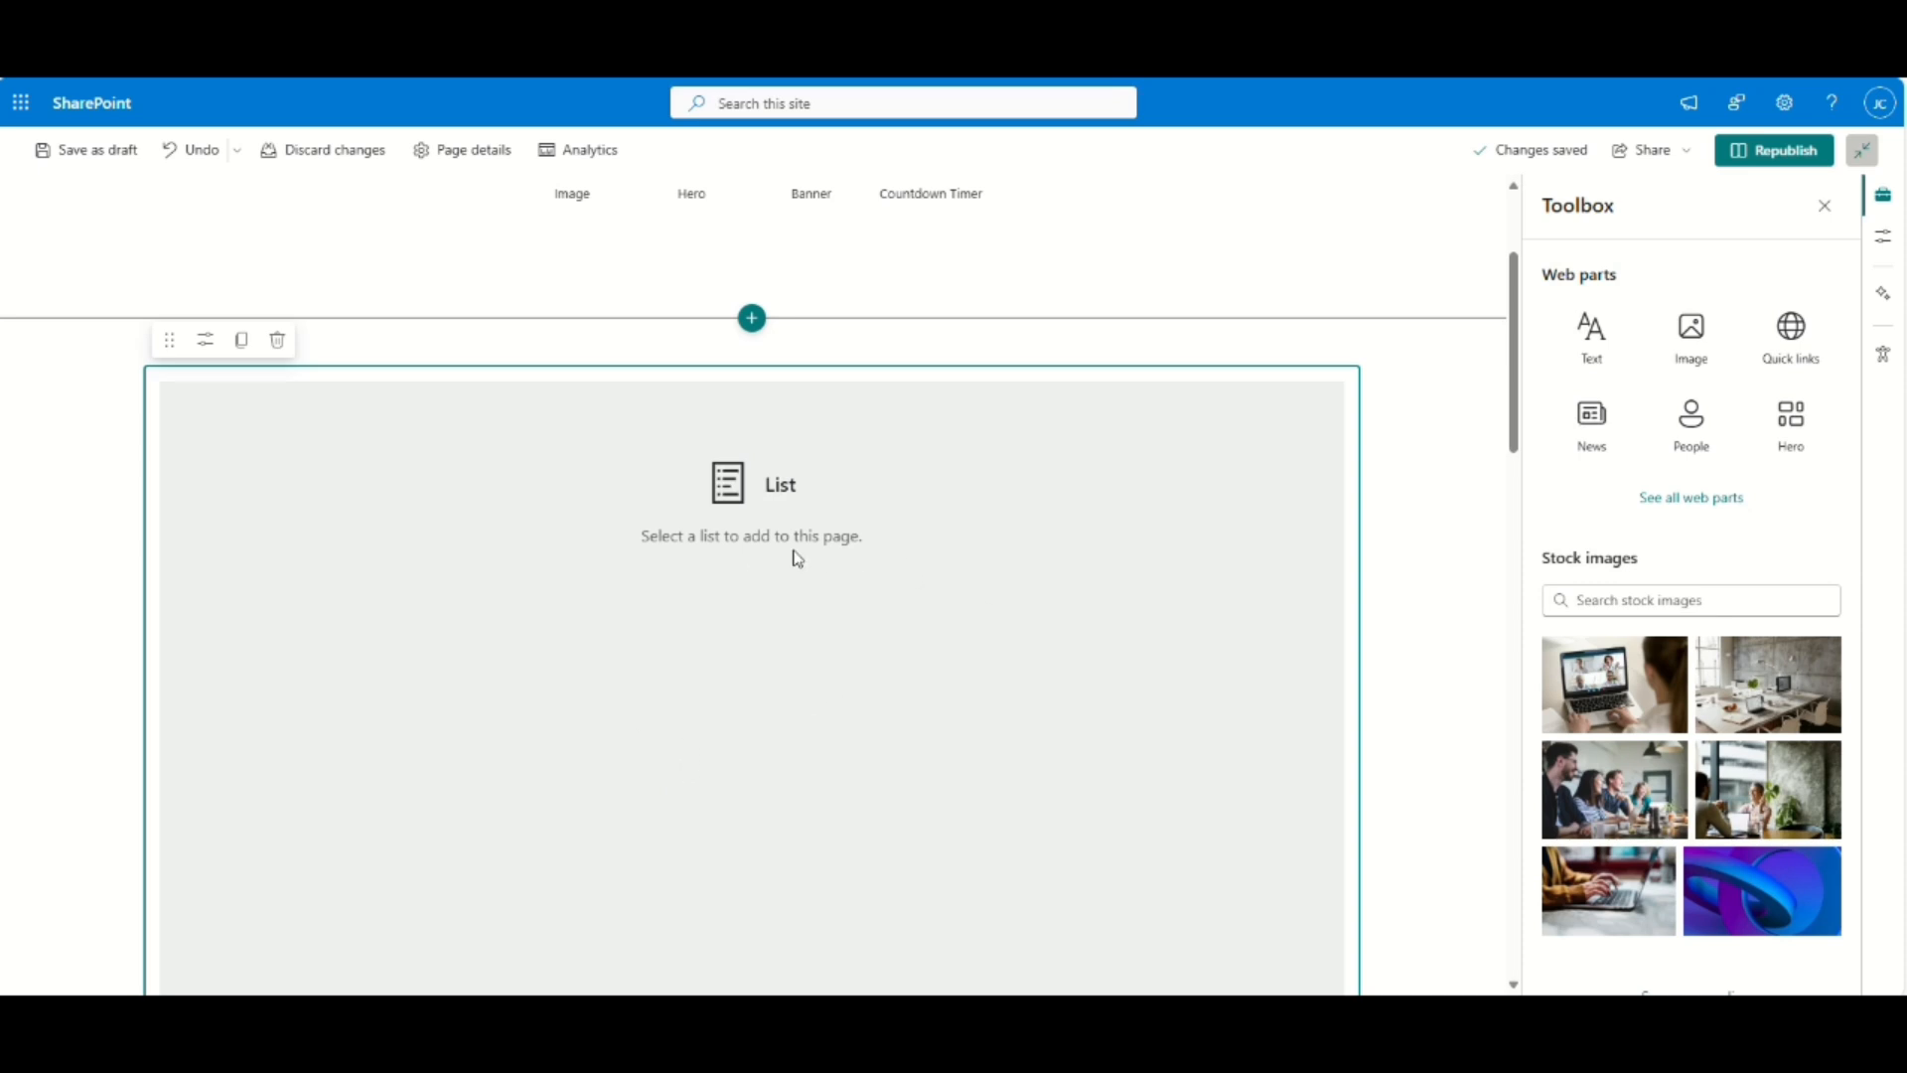
left_click(278, 341)
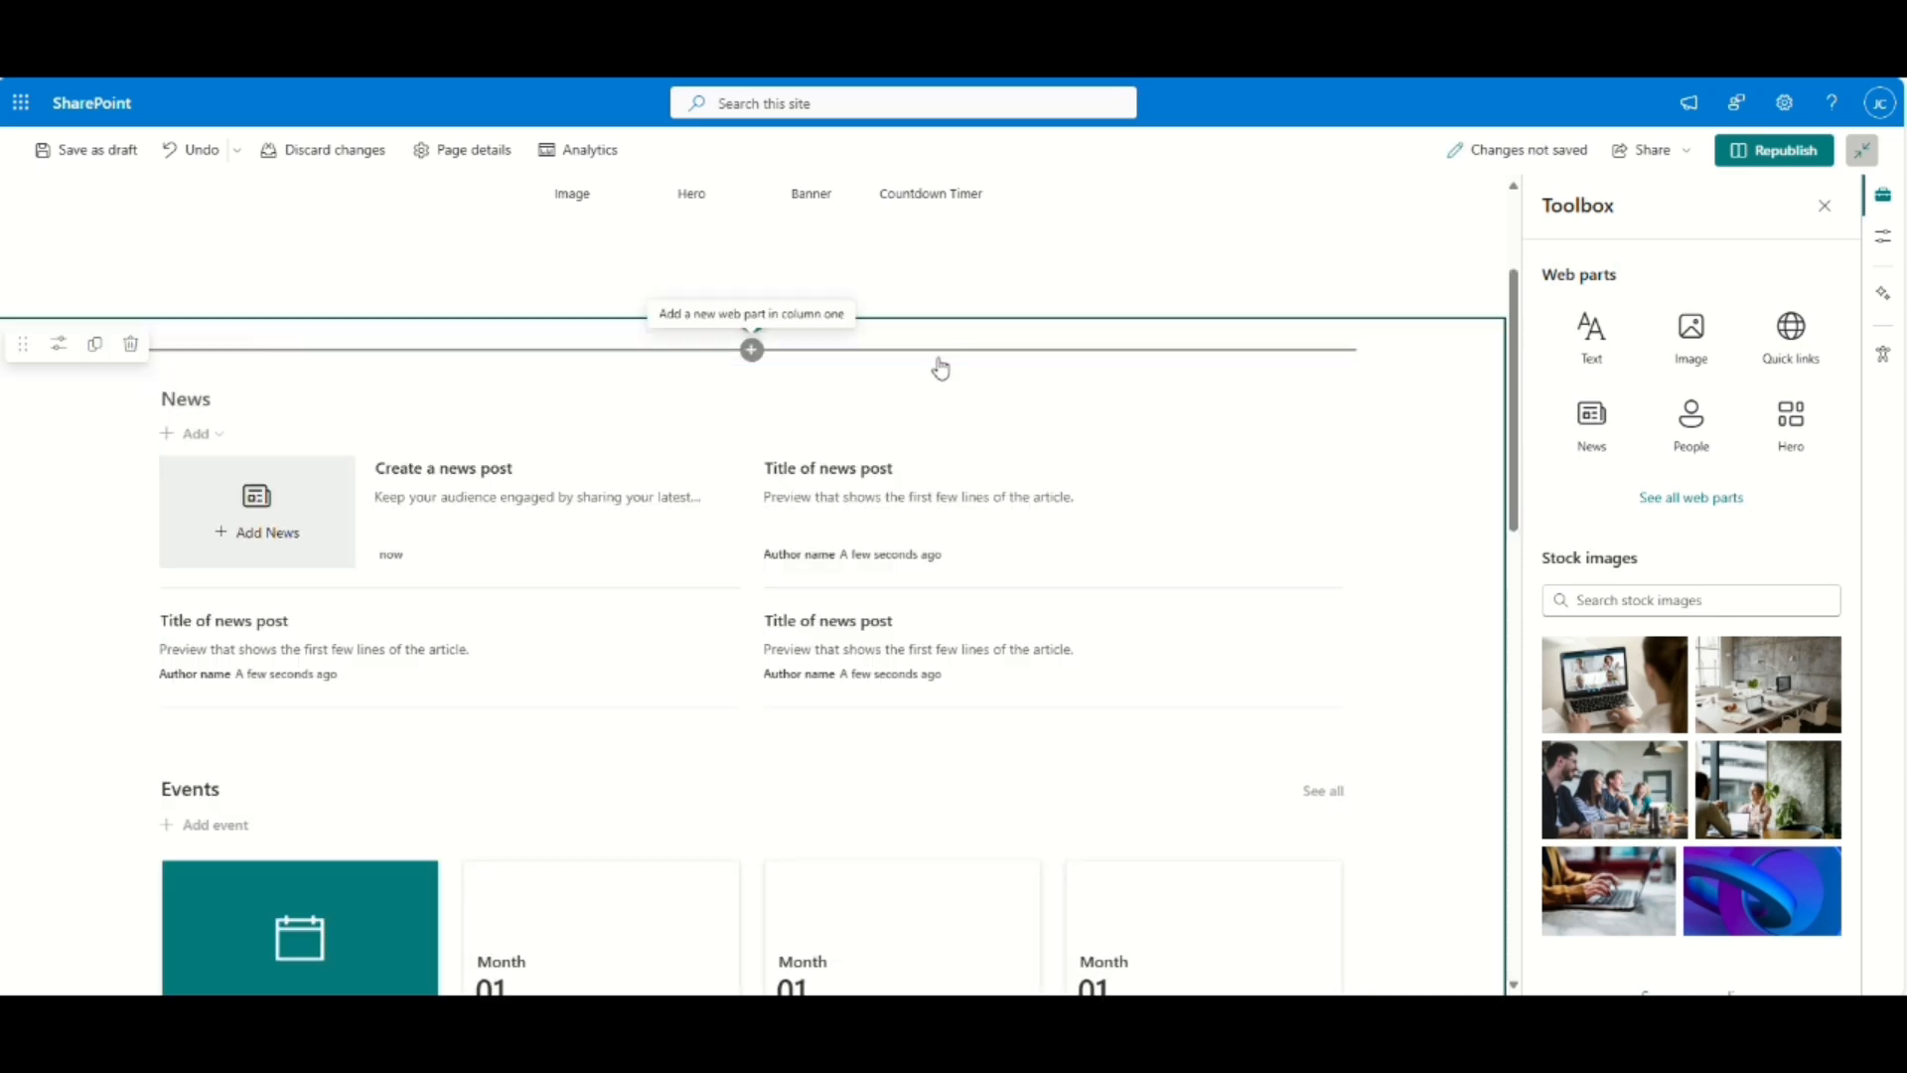
Add an Embed web part above the News section and activate its website address or embed code entry.
left_click(752, 351)
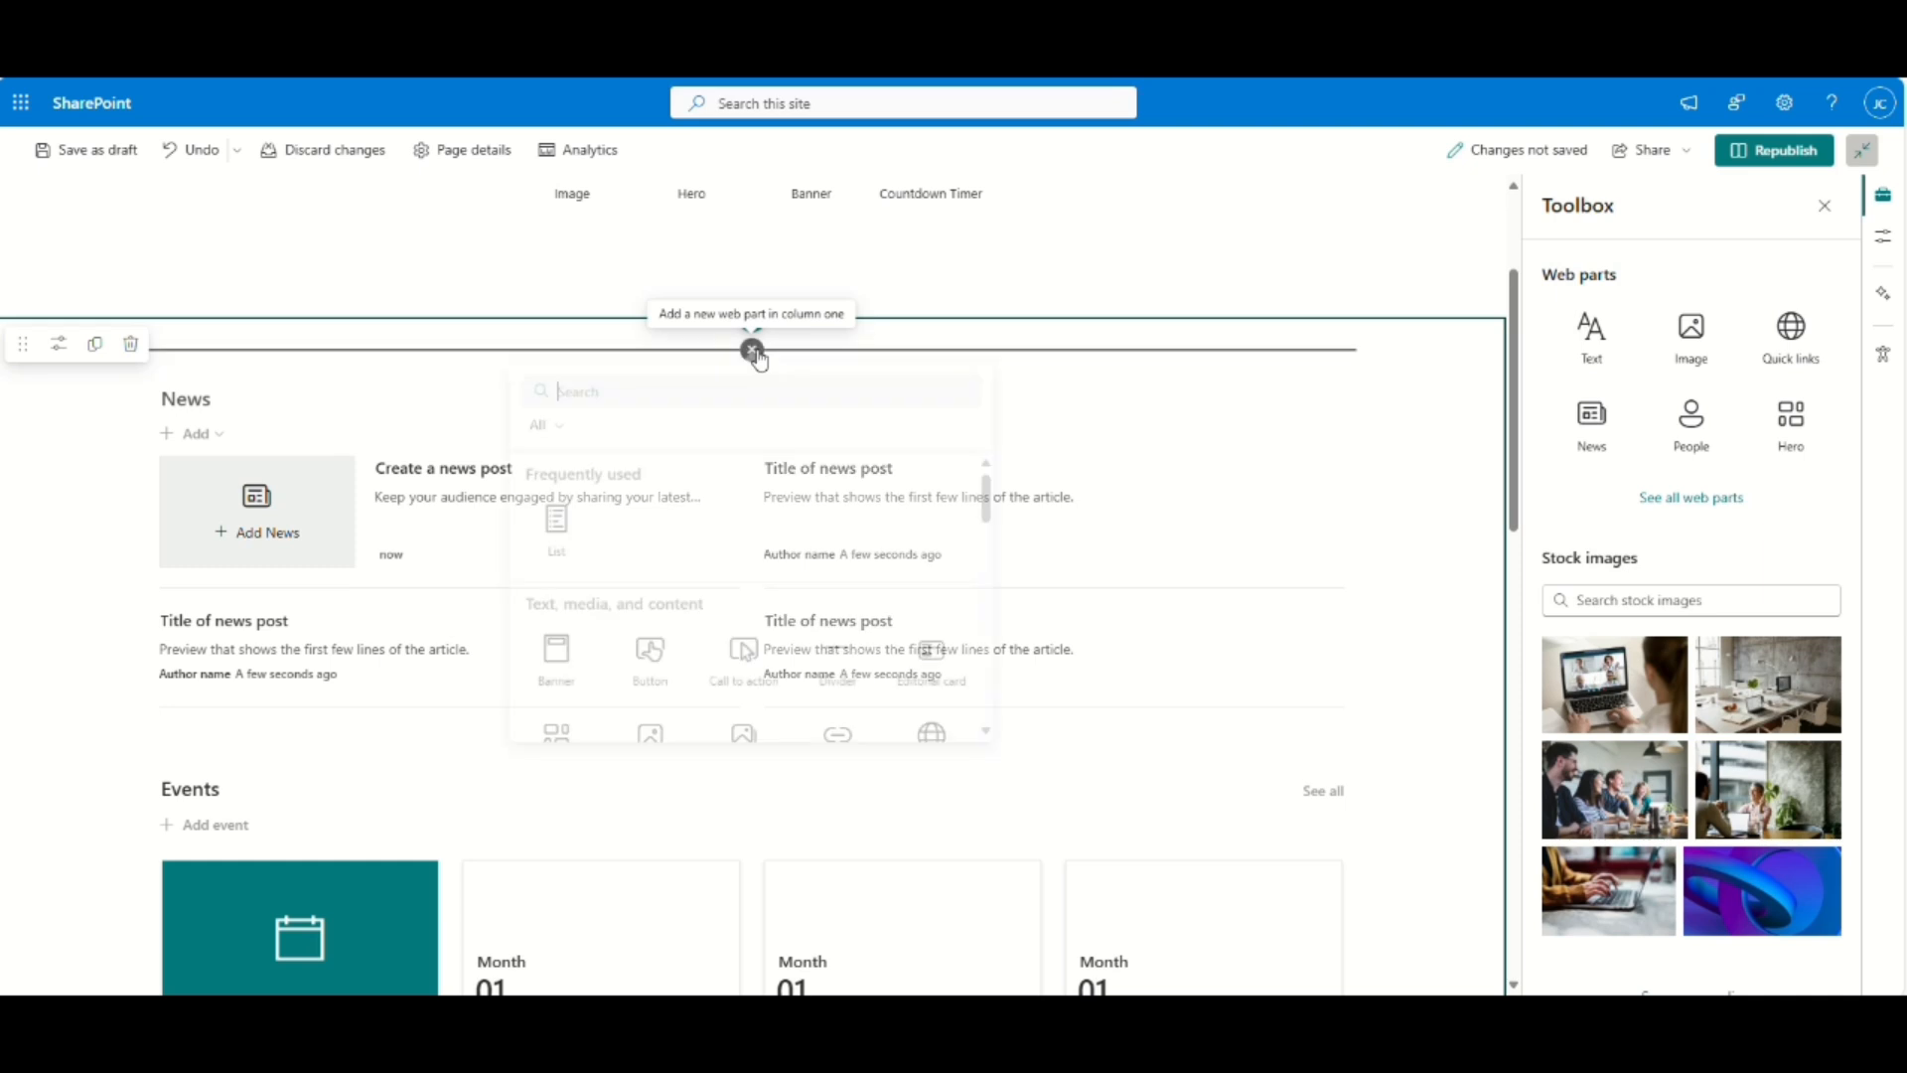
scroll(804, 553, "down", 2)
scroll(807, 561, "down", 5)
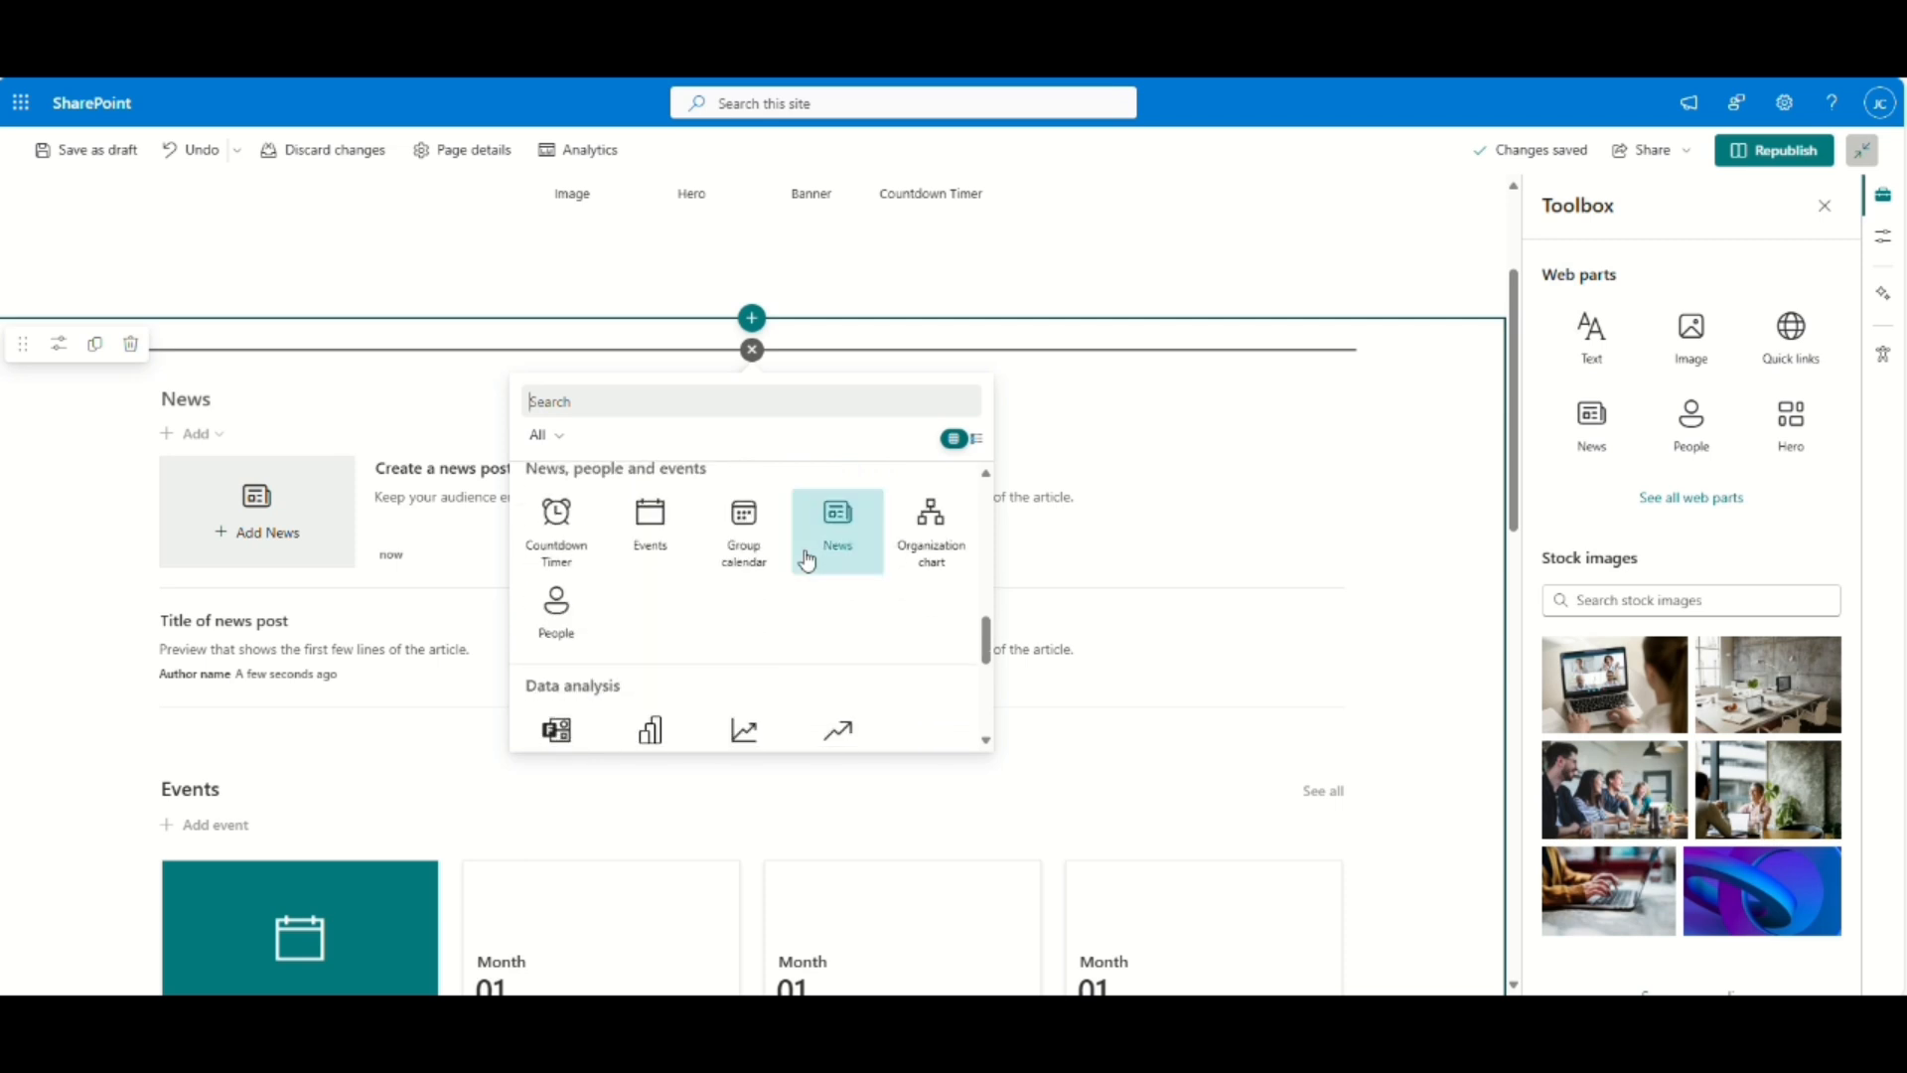
scroll(808, 561, "down", 5)
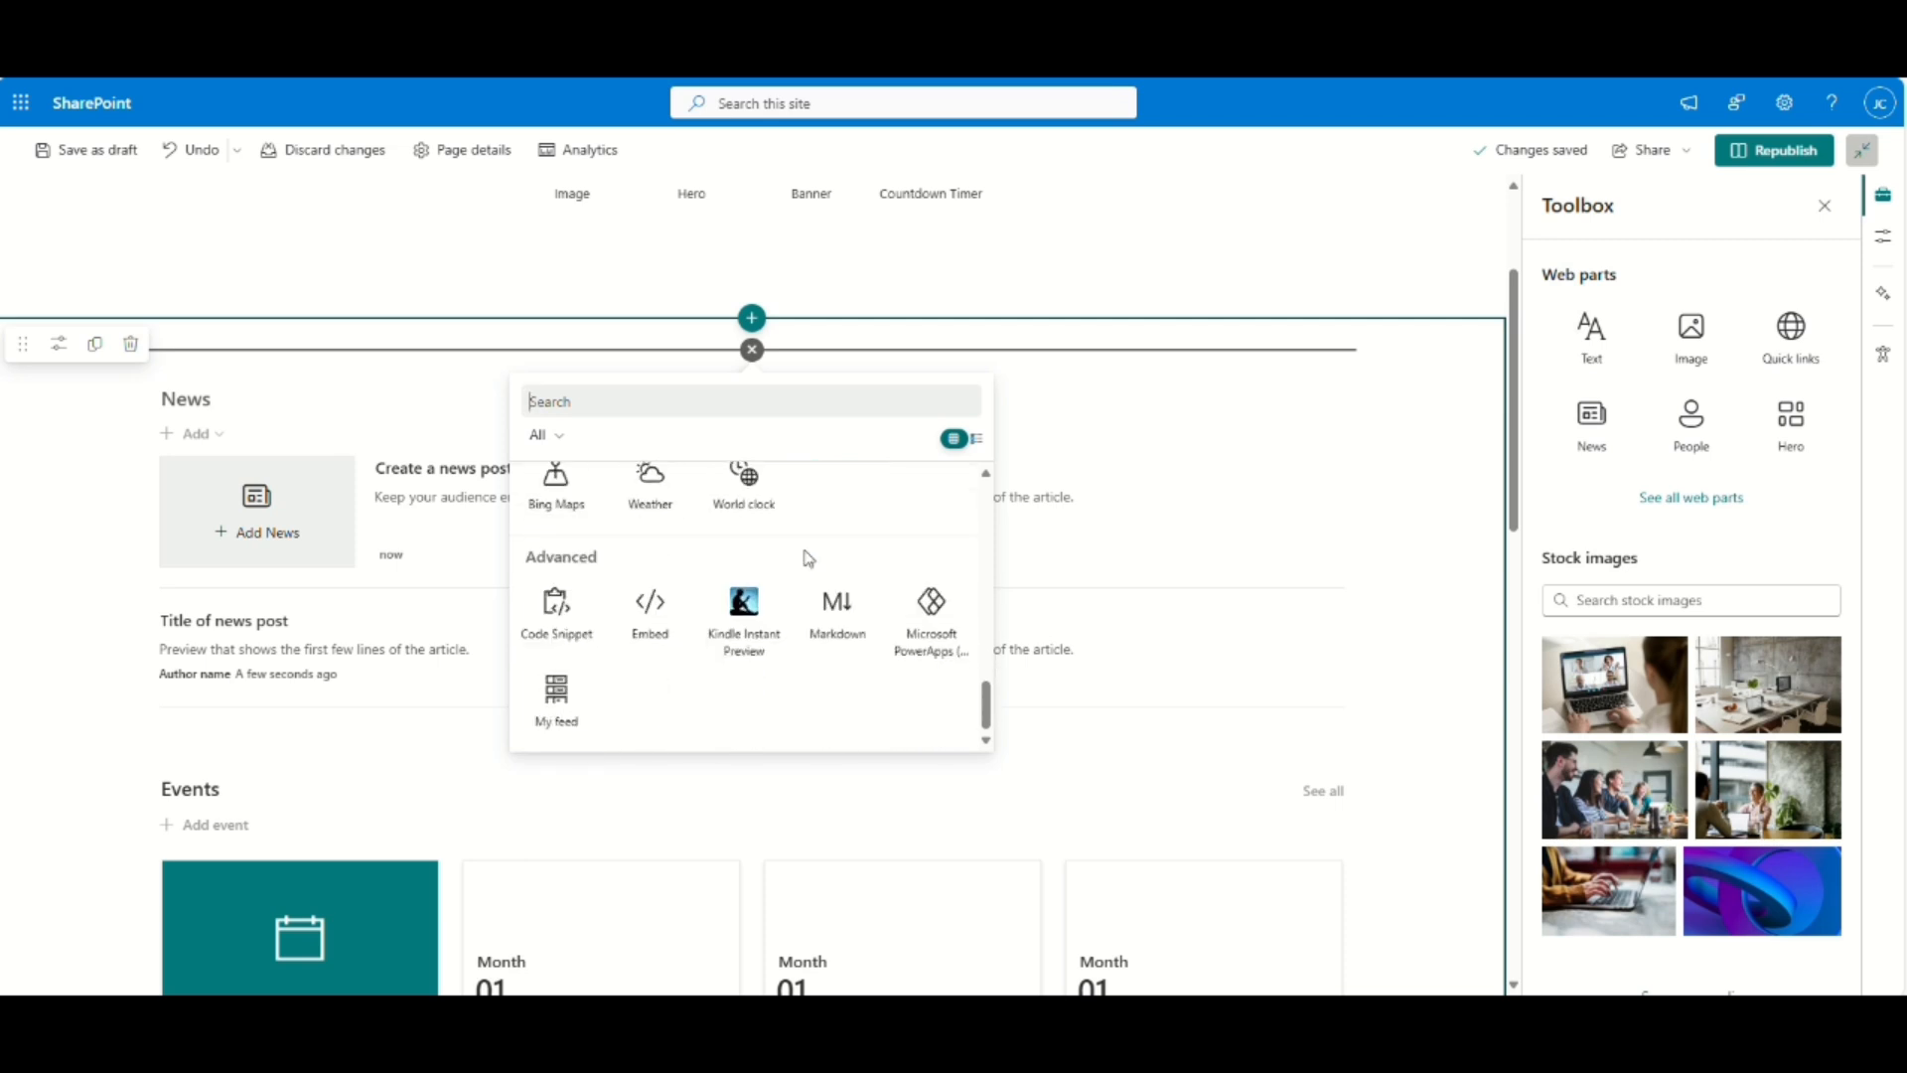
left_click(648, 607)
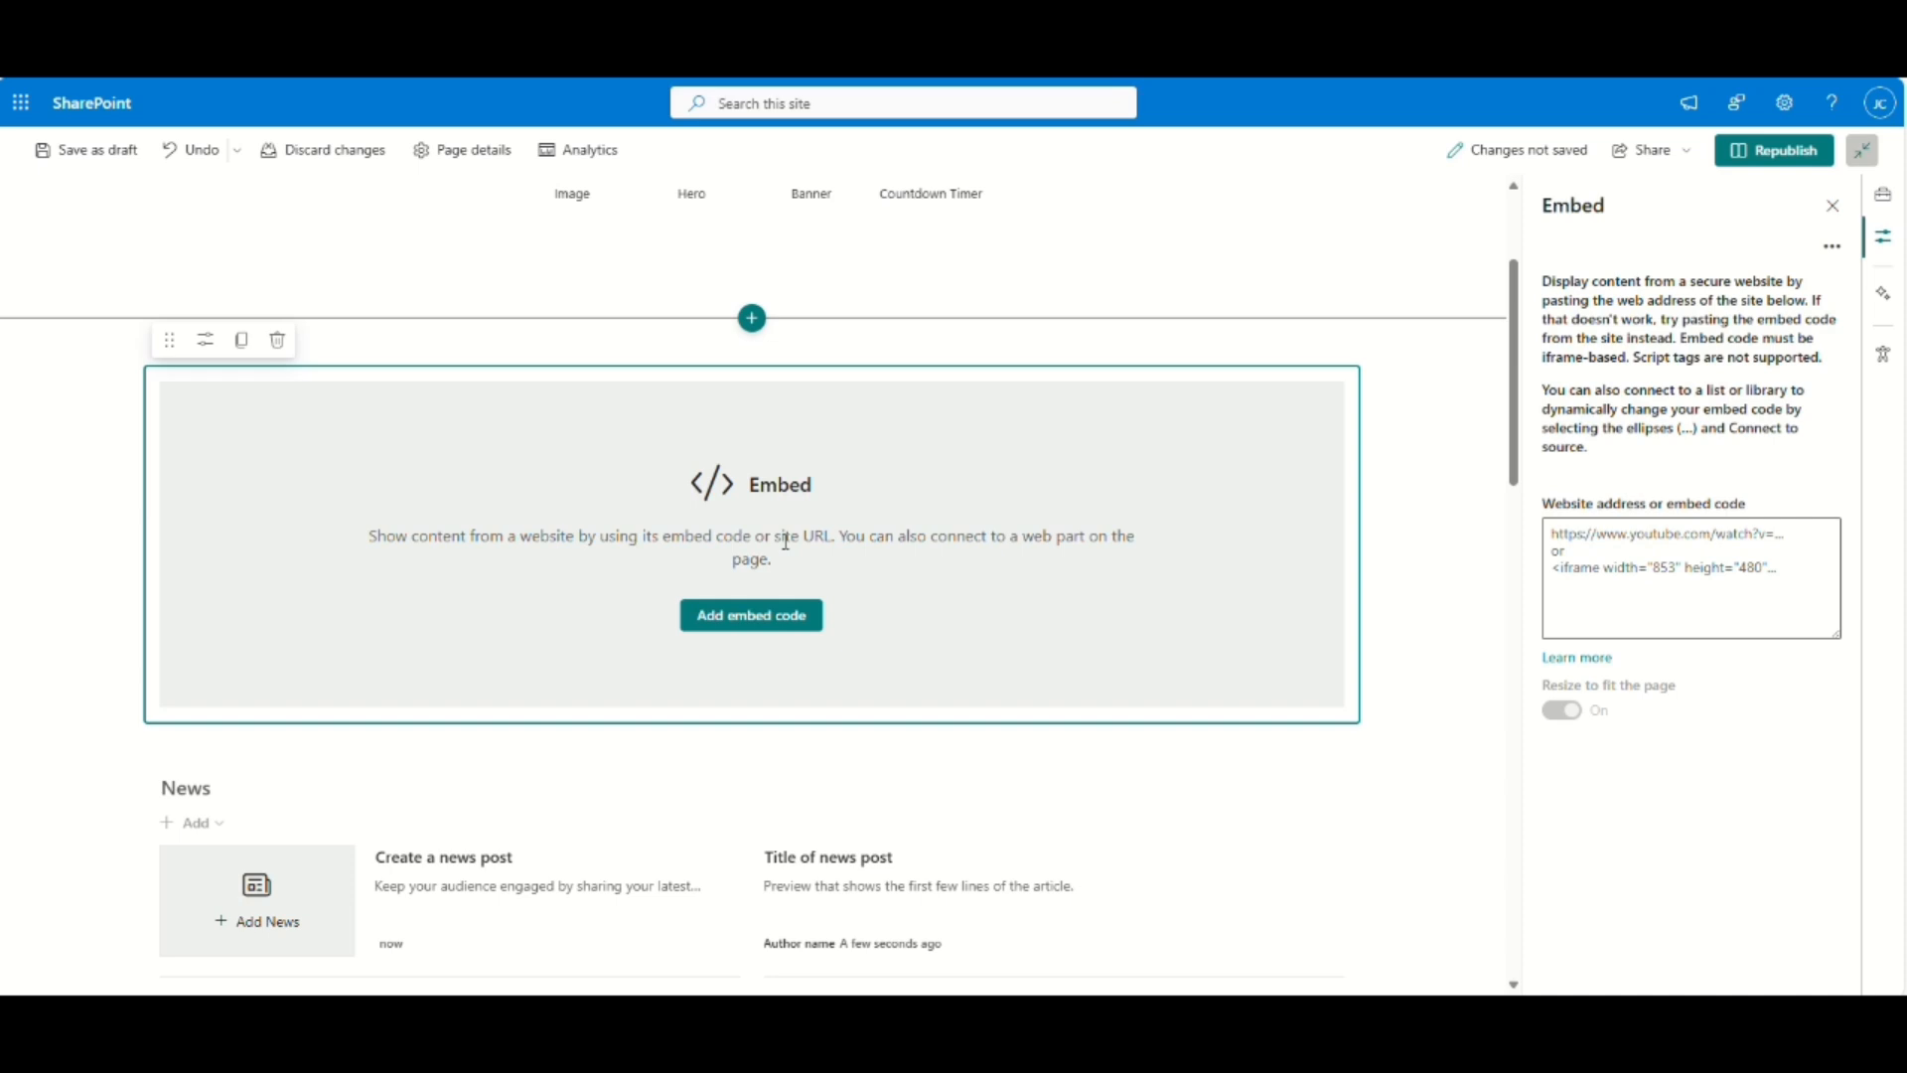
left_click(1707, 564)
Switch to Notepad and examine the iframe template, highlighting the "URL to Calendar.aspx" placeholder in its src attribute.
mouse_move(1172, 1015)
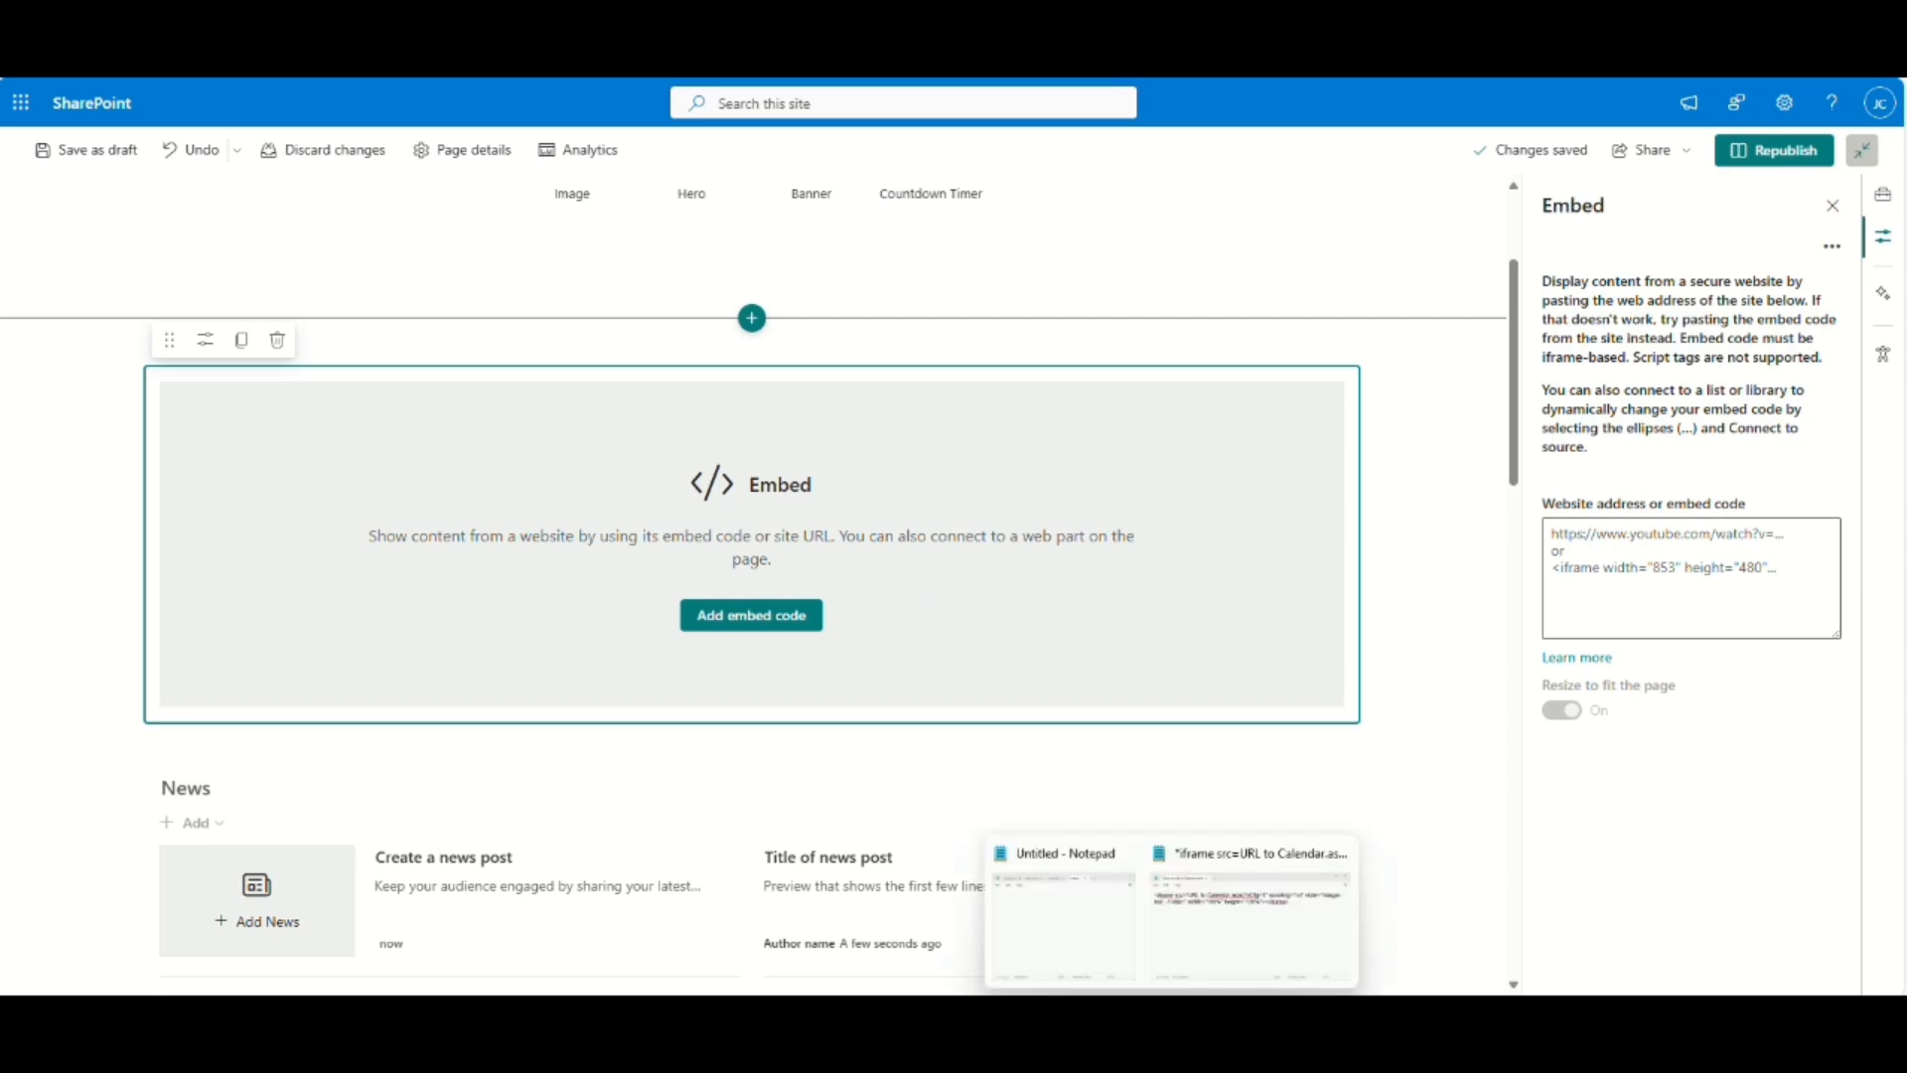
left_click(1234, 938)
left_click_drag(1430, 426, 1149, 355)
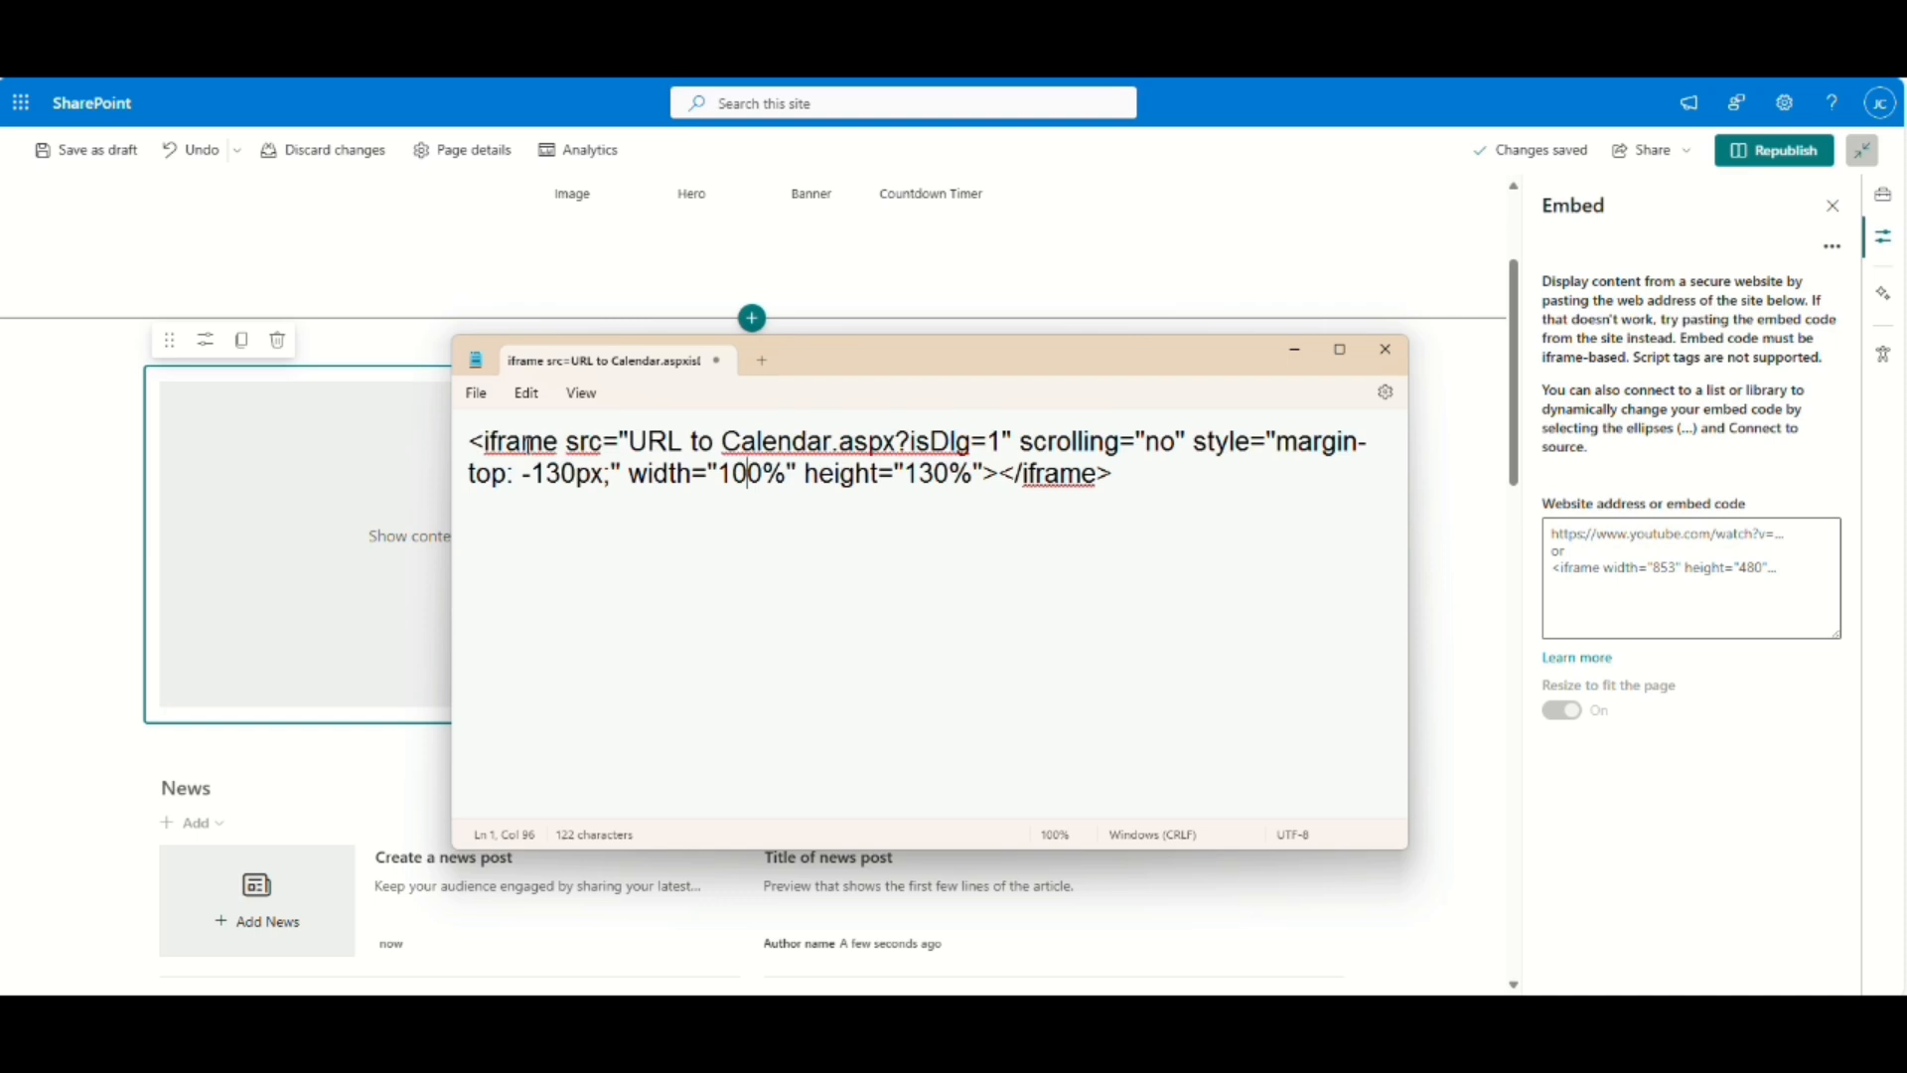
left_click_drag(629, 445, 901, 455)
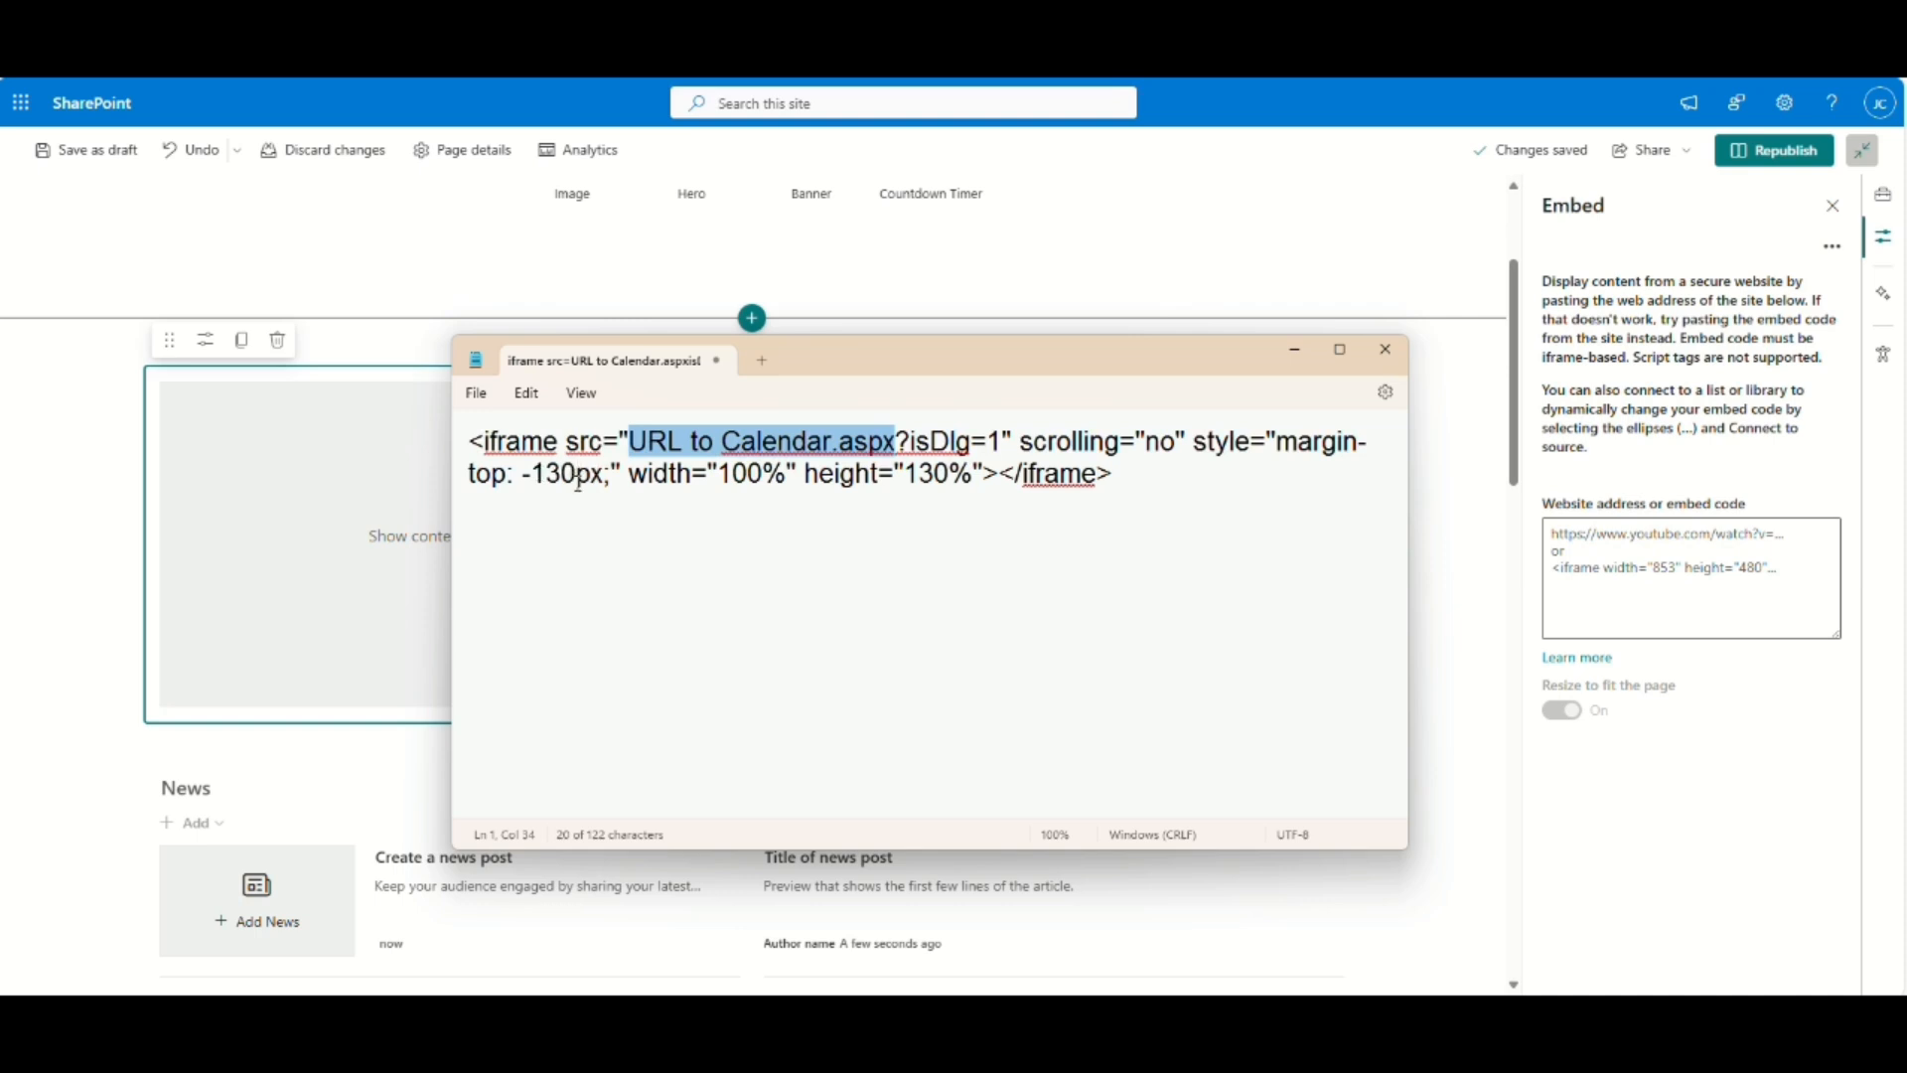
left_click(1621, 255)
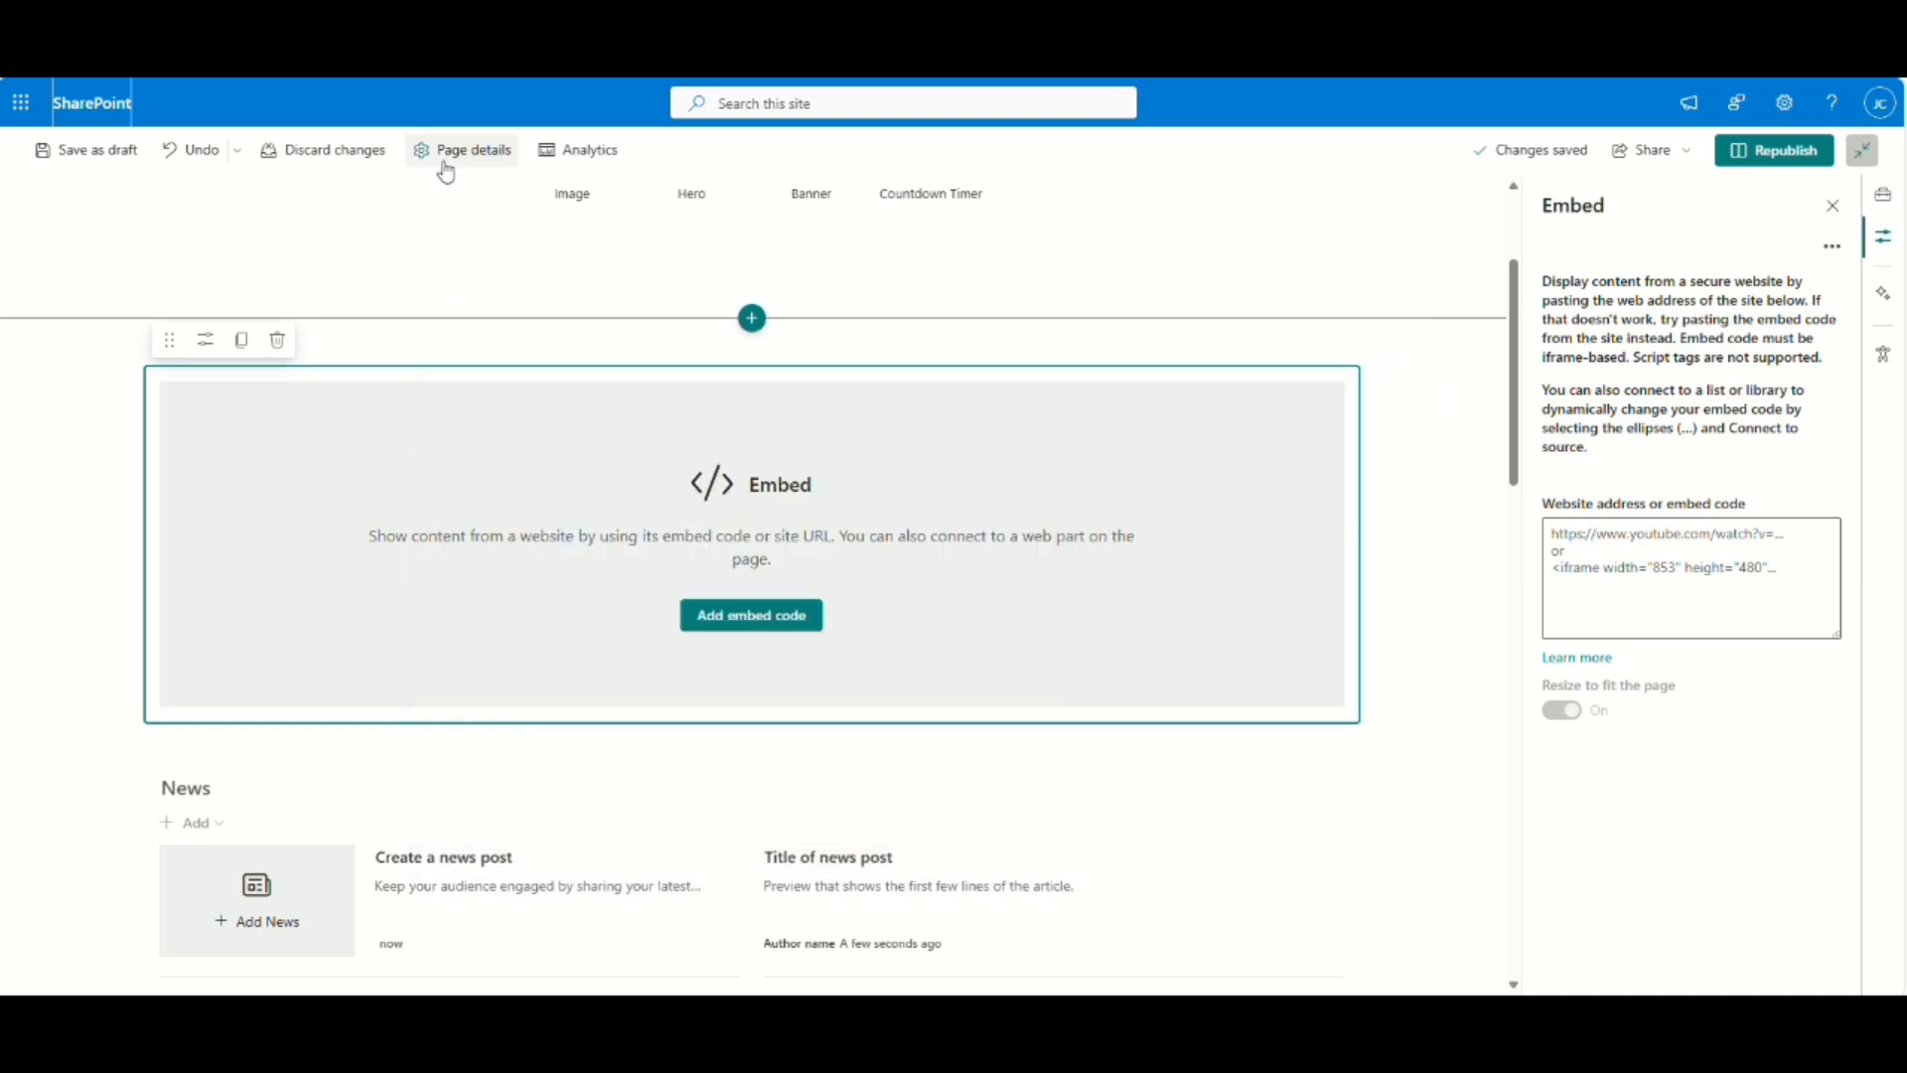
Open the site contents separately from the page being edited and open the Calendar list to copy its web address.
left_click(1785, 104)
right_click(1666, 307)
left_click(1726, 314)
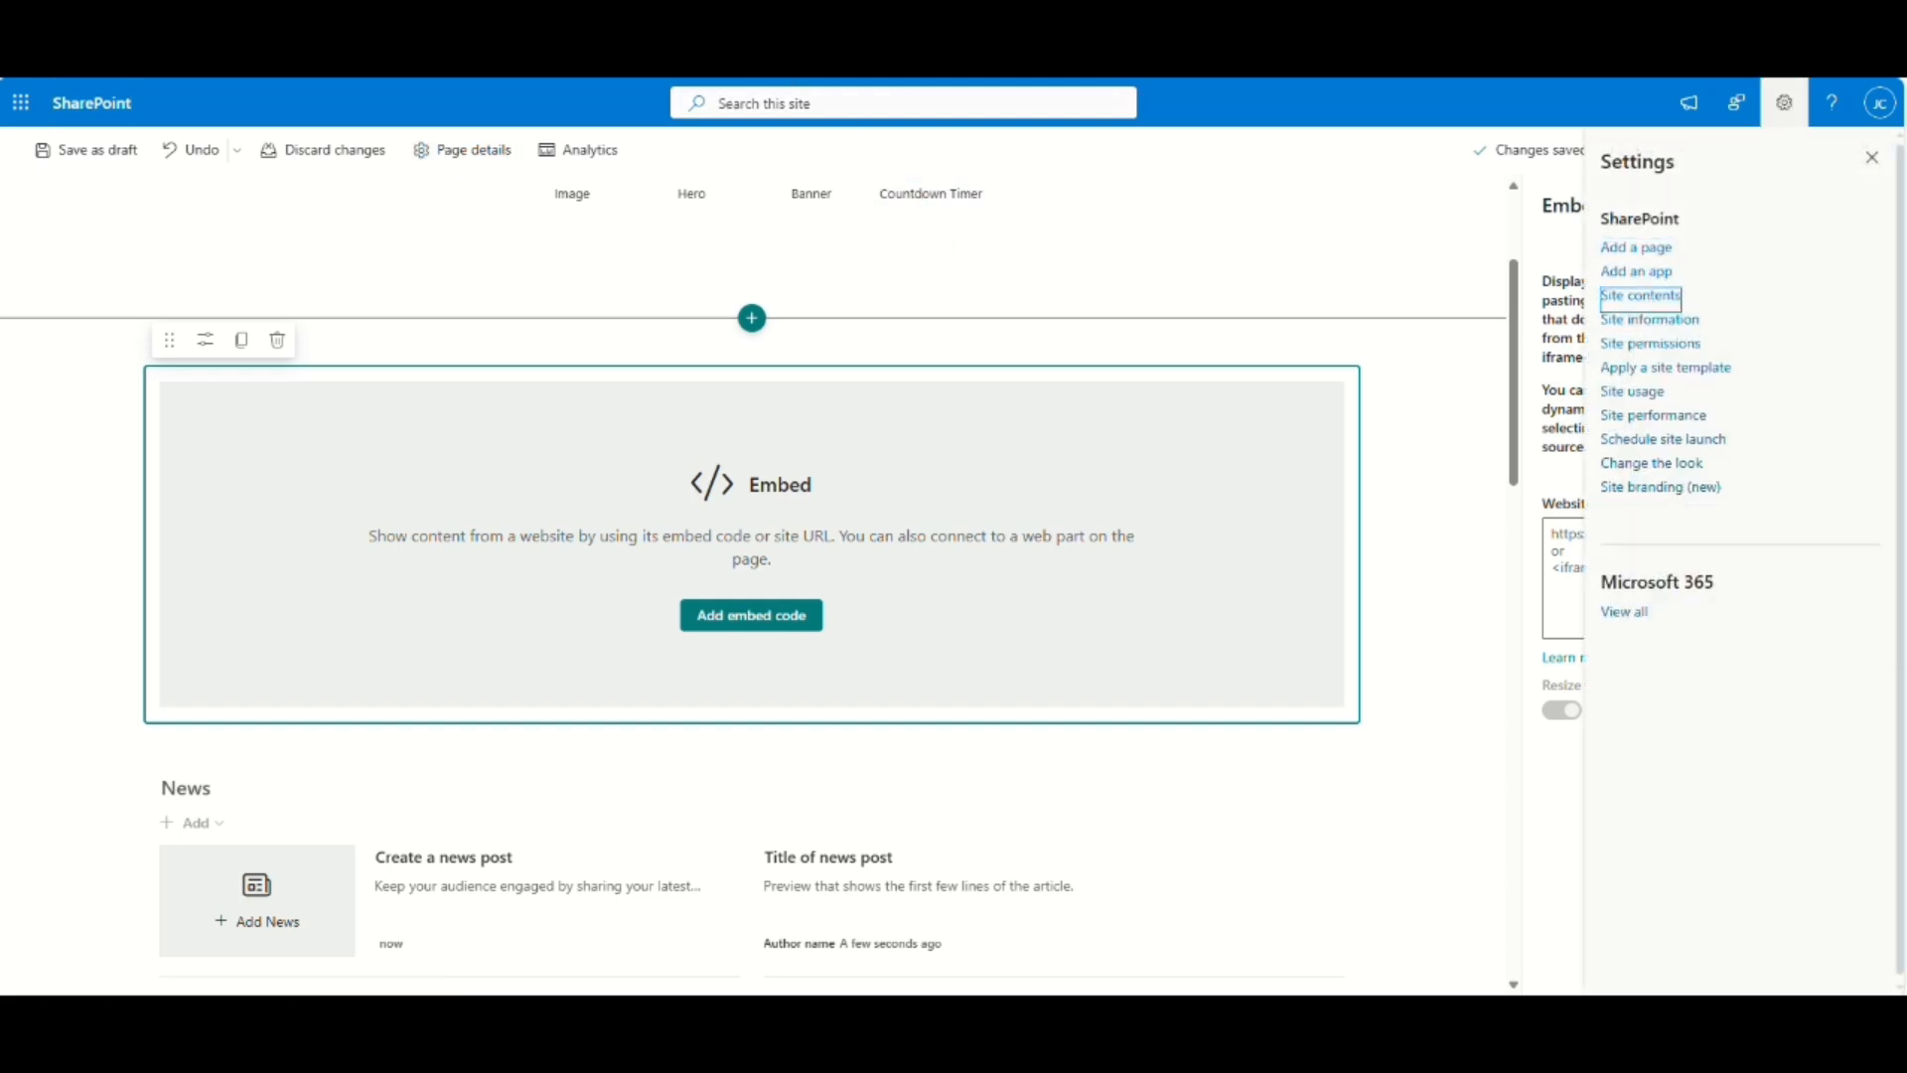
left_click(1641, 296)
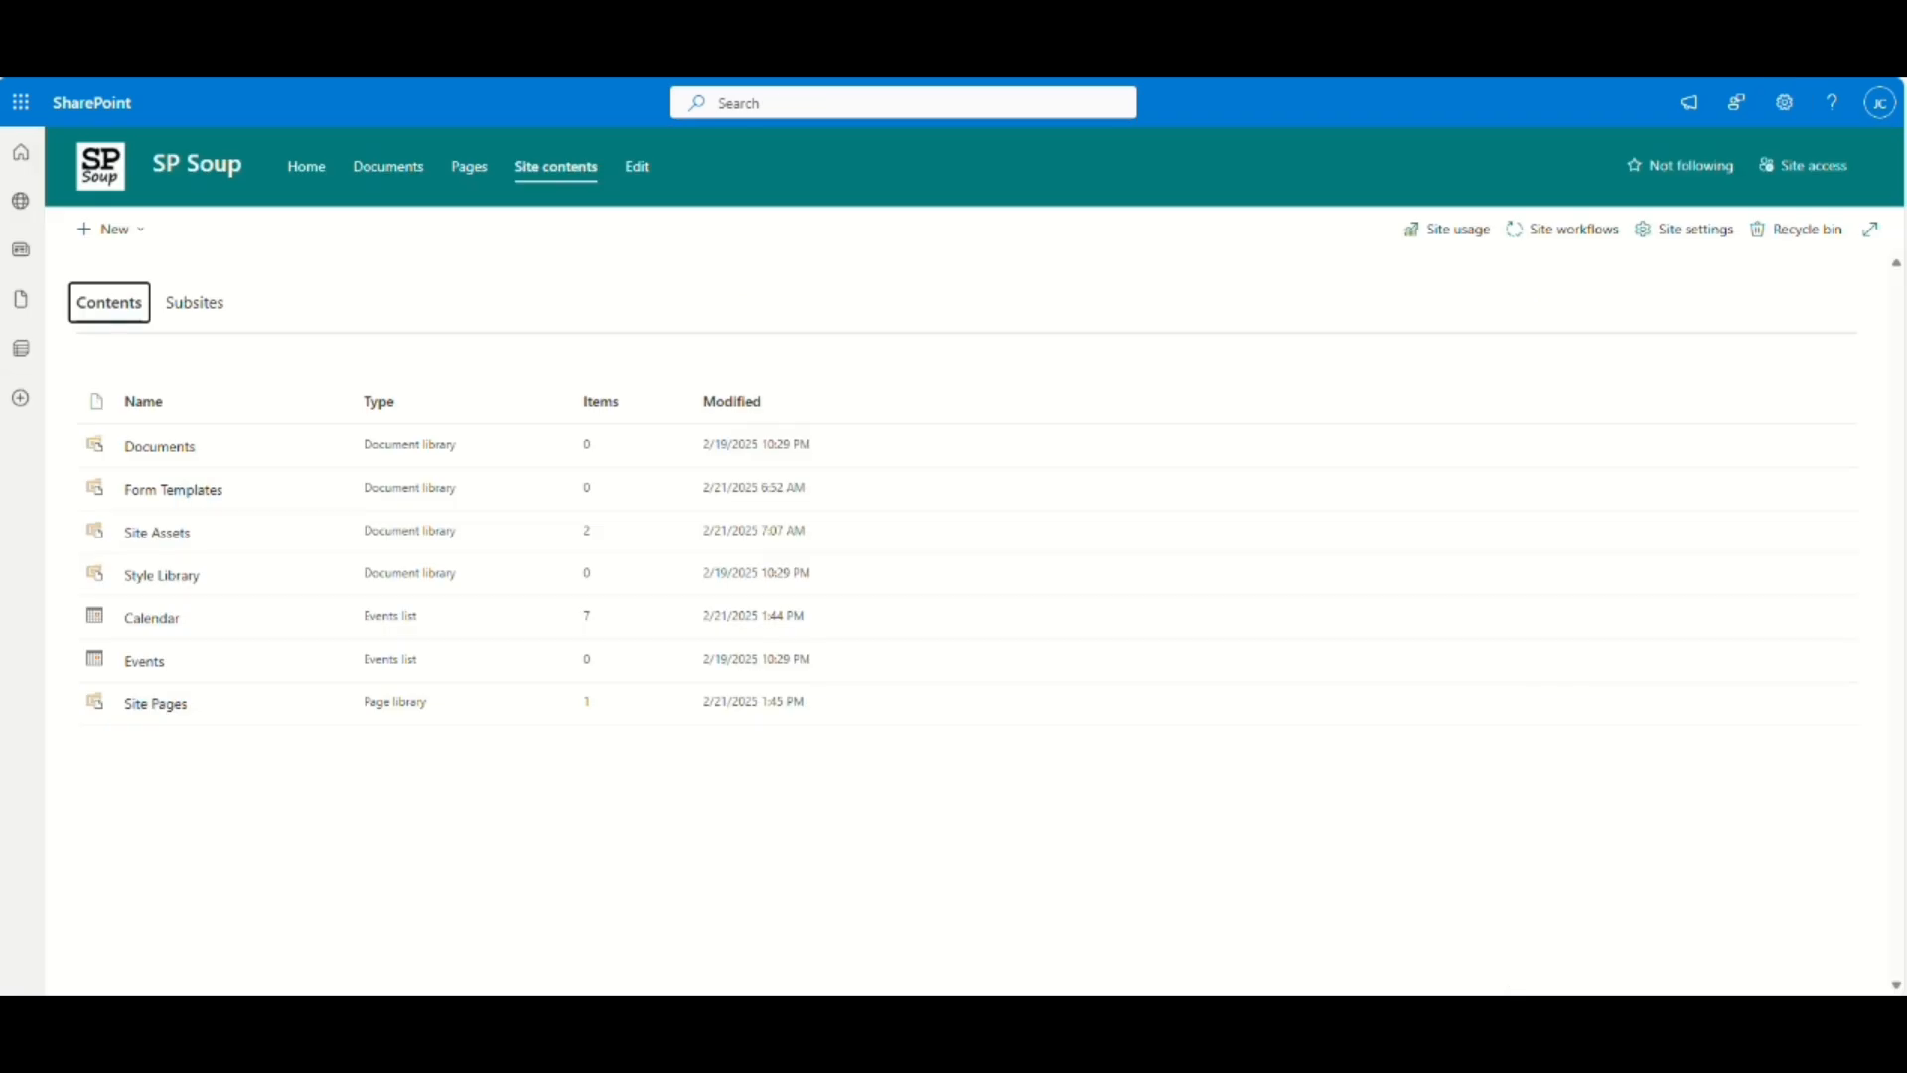
left_click(320, 620)
left_click(147, 621)
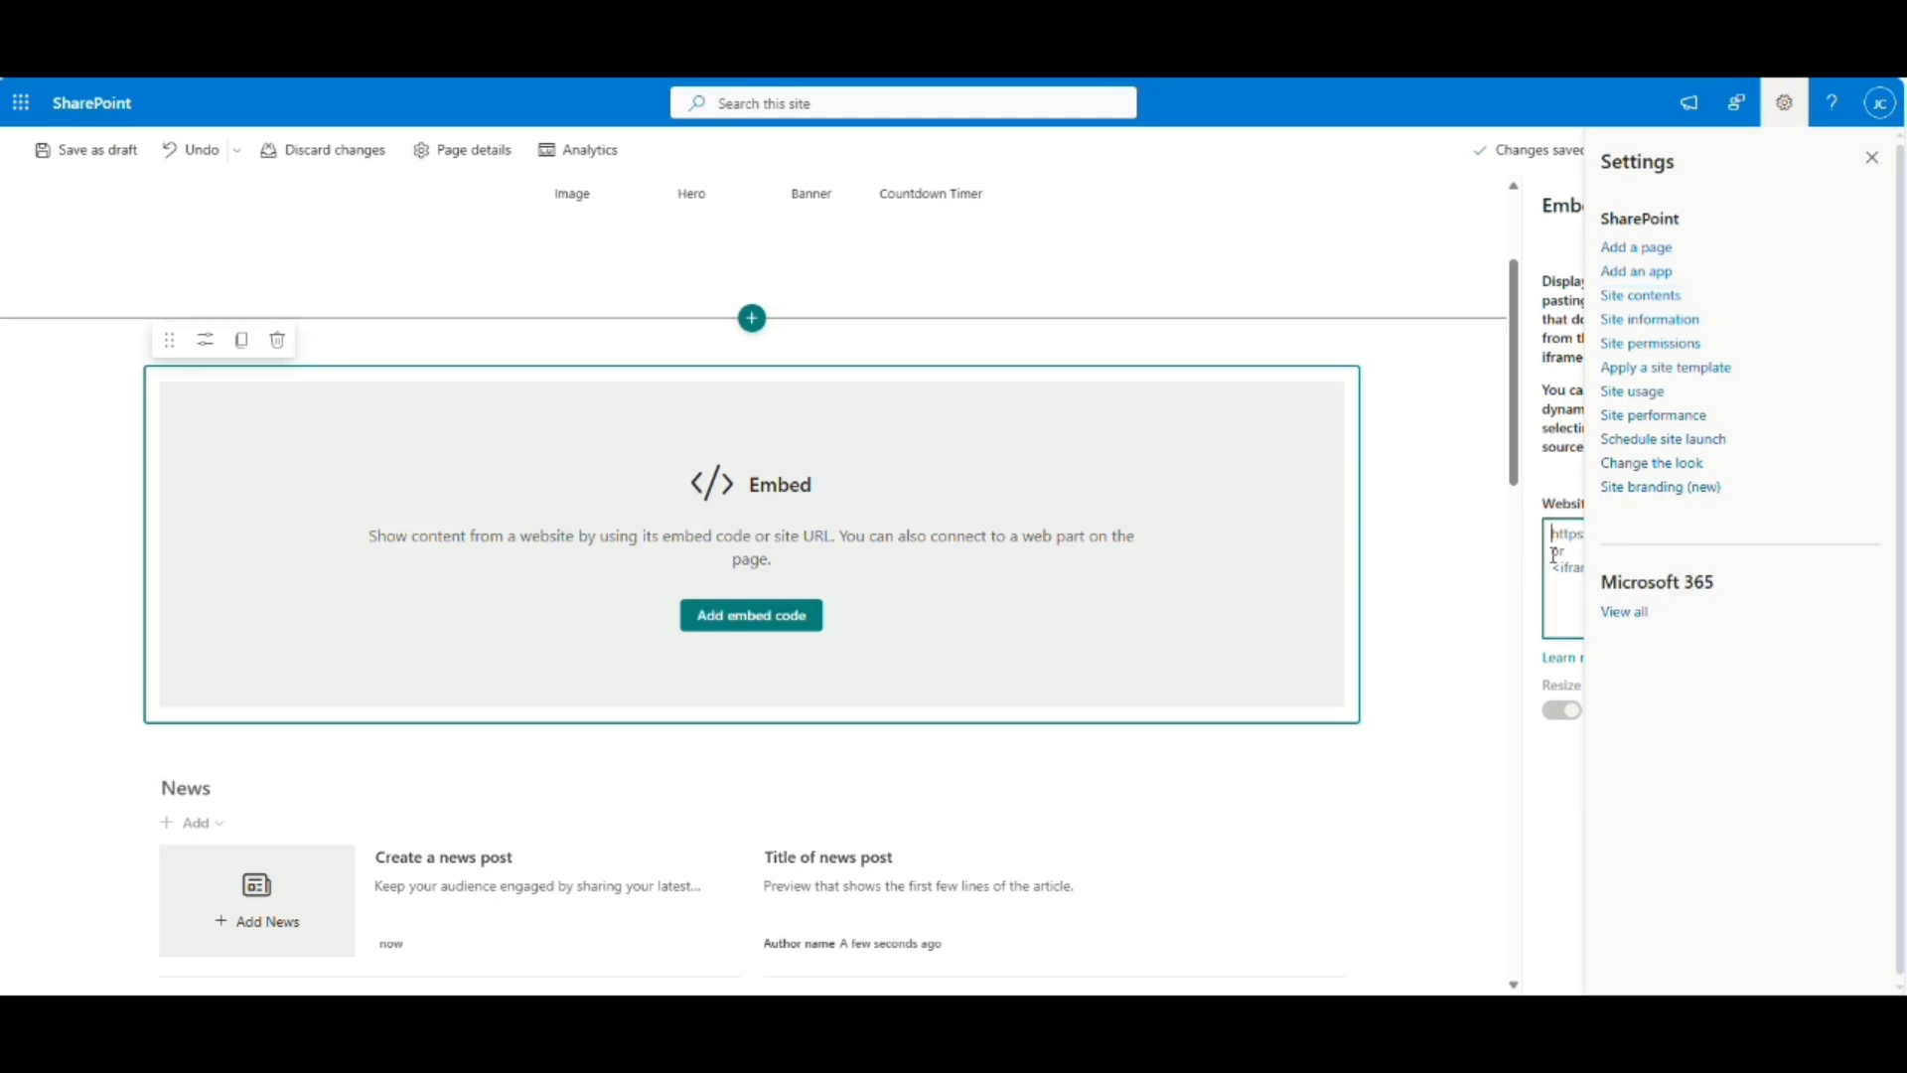
mouse_move(1191, 958)
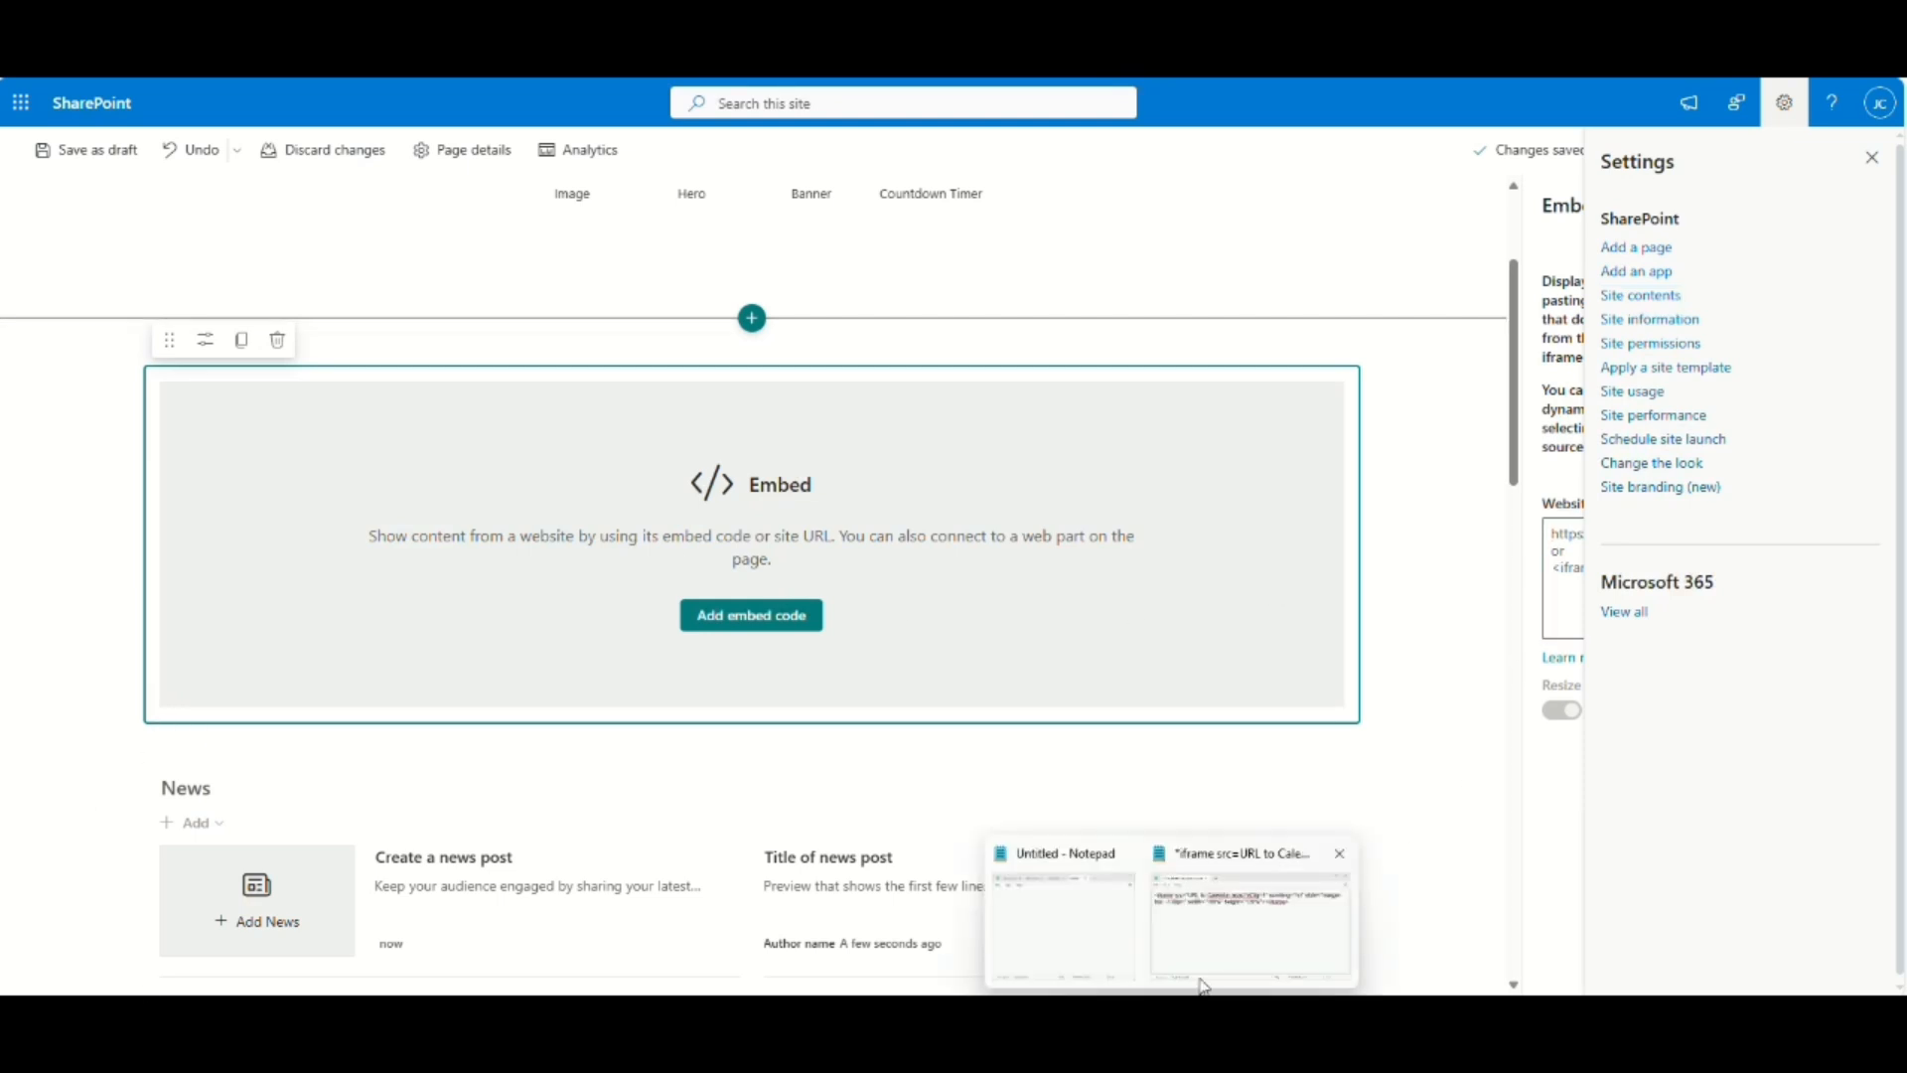
left_click(1163, 930)
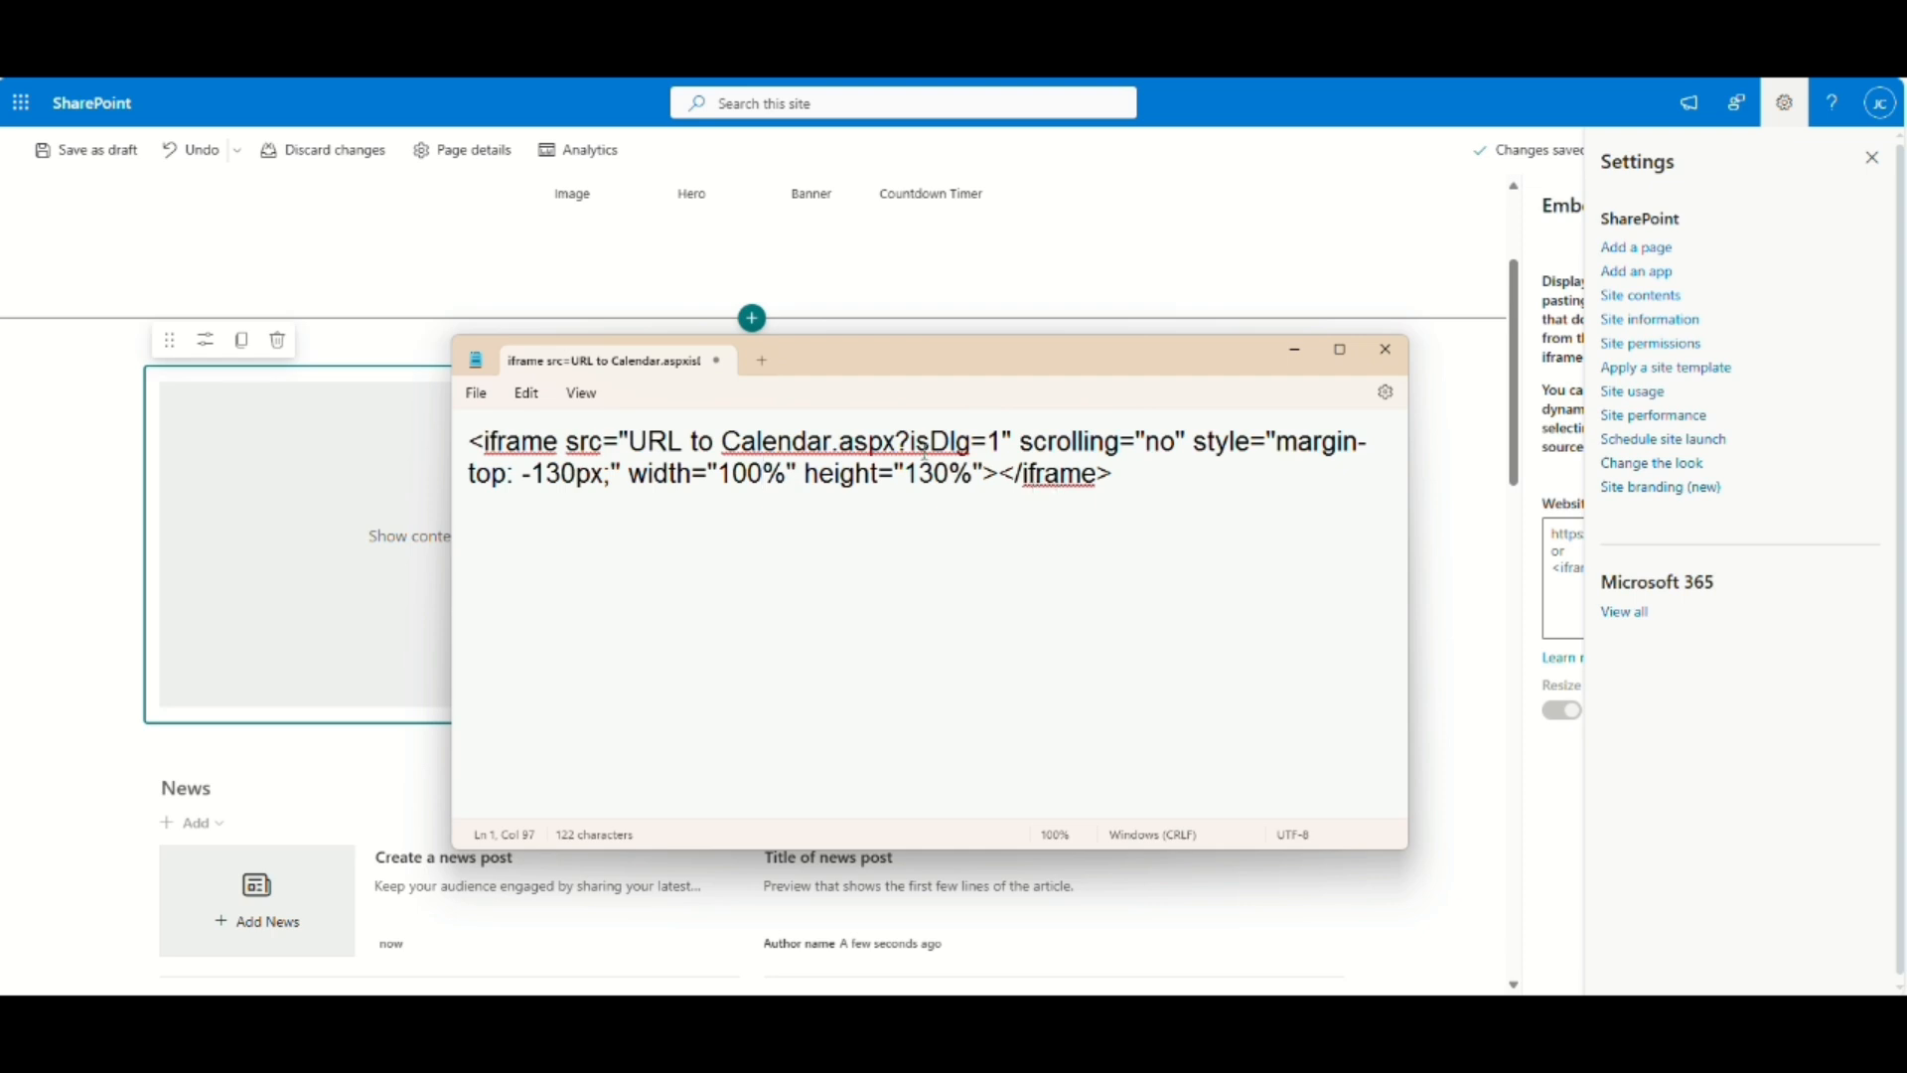
left_click_drag(897, 442, 639, 455)
type("https://sphelp.sharepoint.com/Lists/Calendar/calendar.aspx")
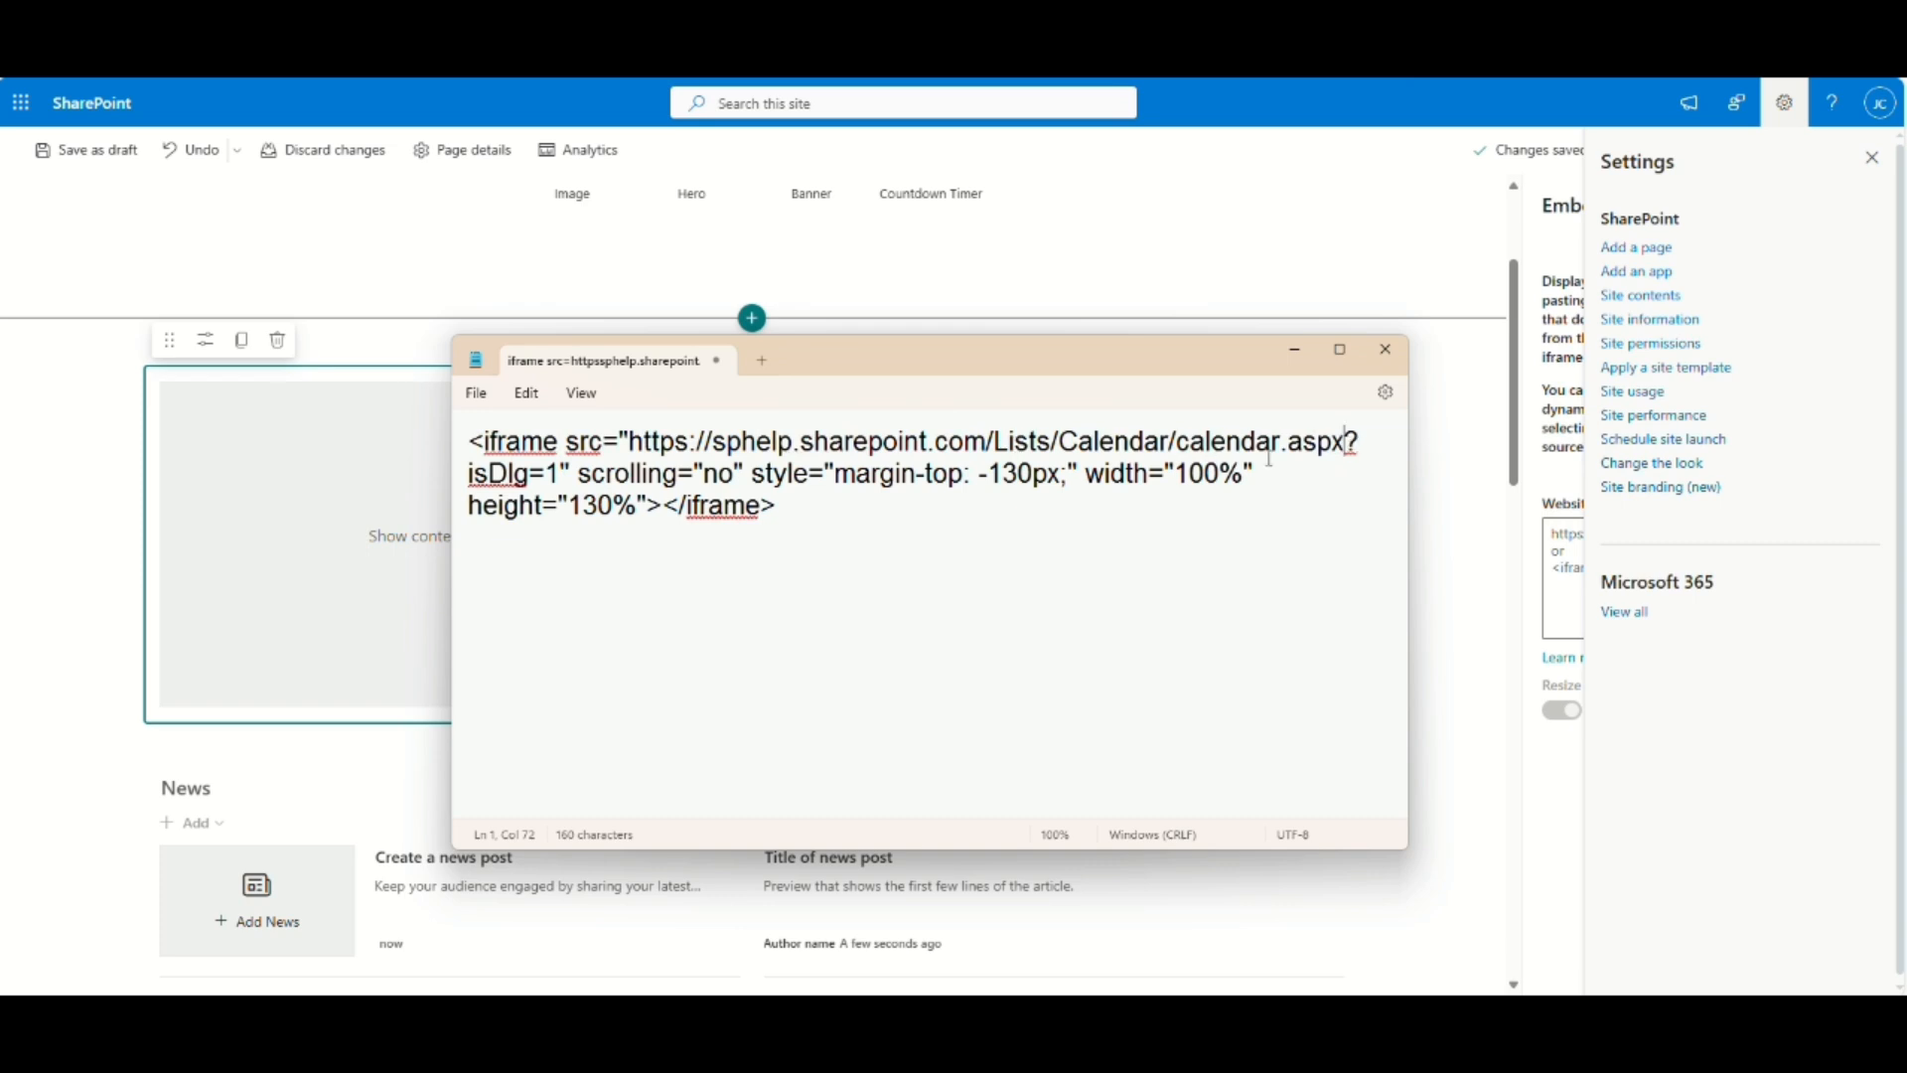
Copy the complete iframe code from Notepad into the Embed web part's website address or embed code field, closing the Settings pane.
left_click_drag(830, 510, 441, 486)
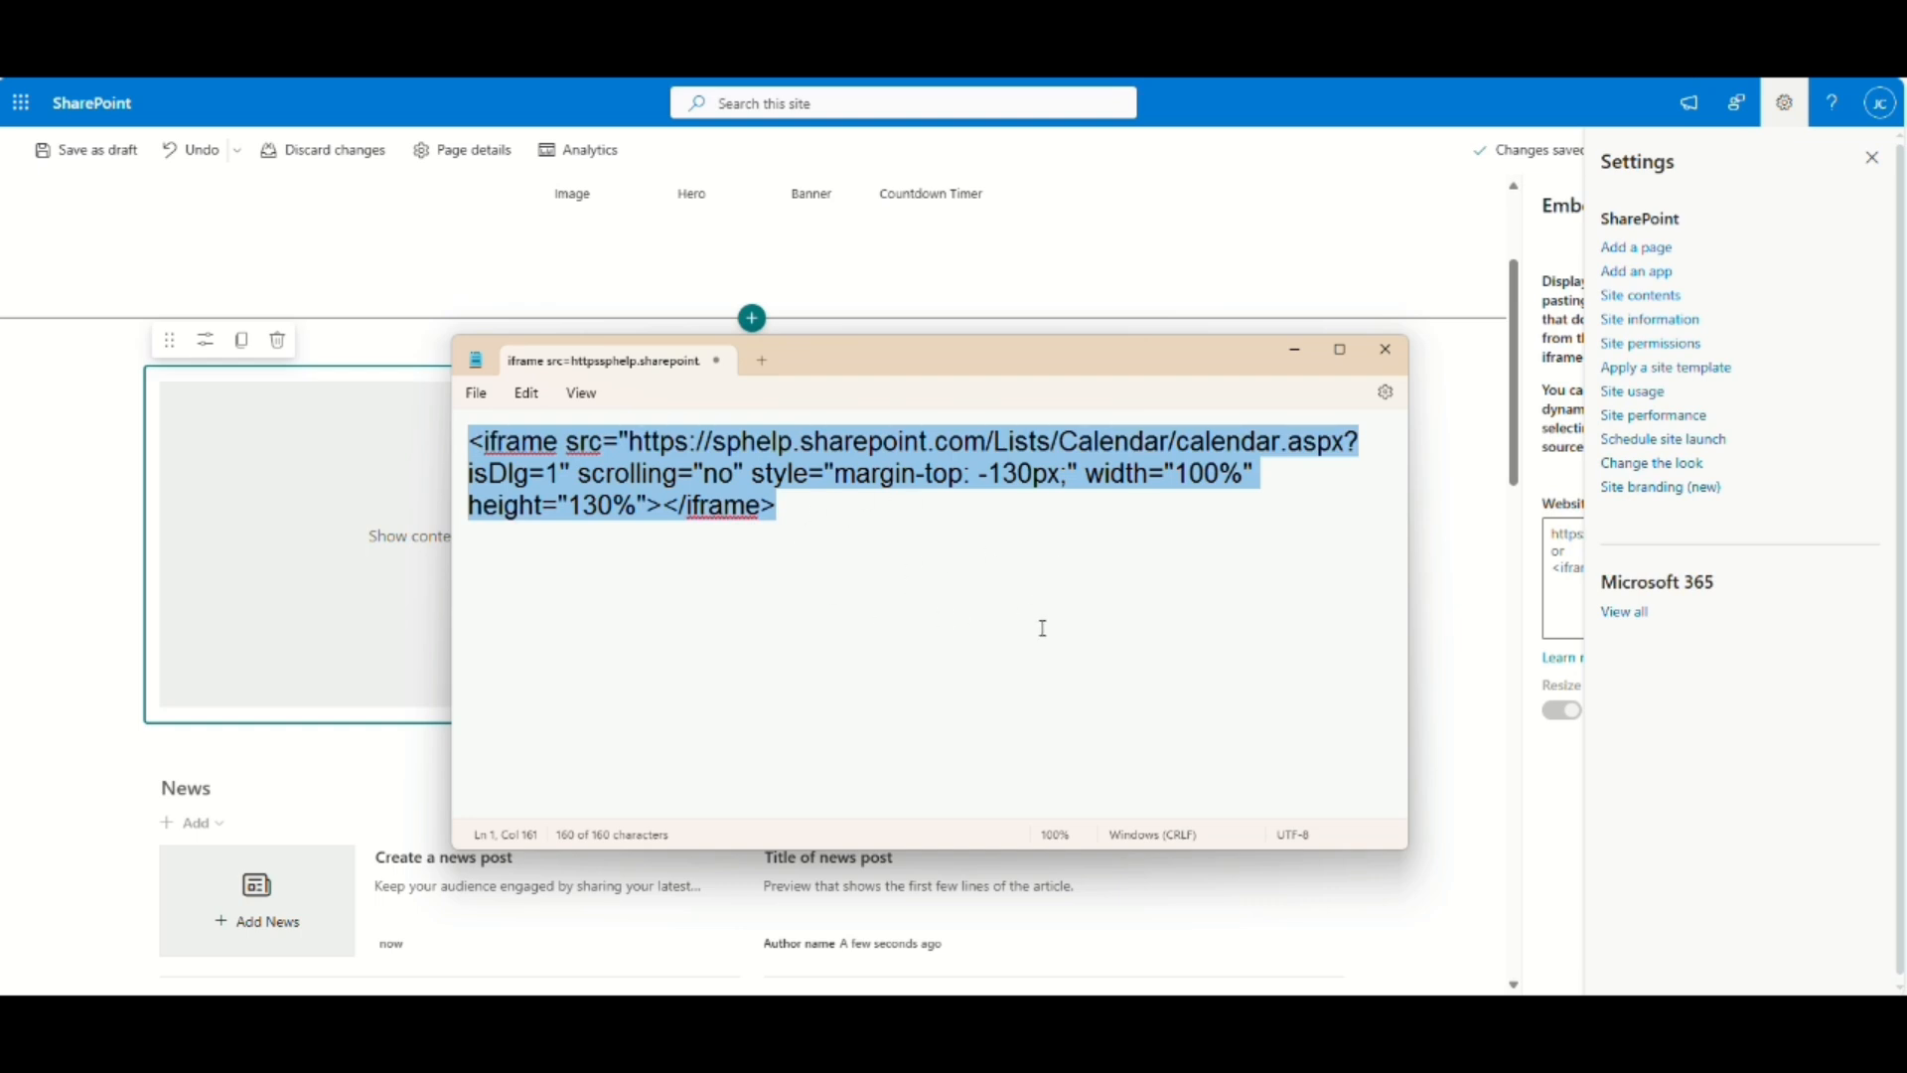
key("alt+Tab")
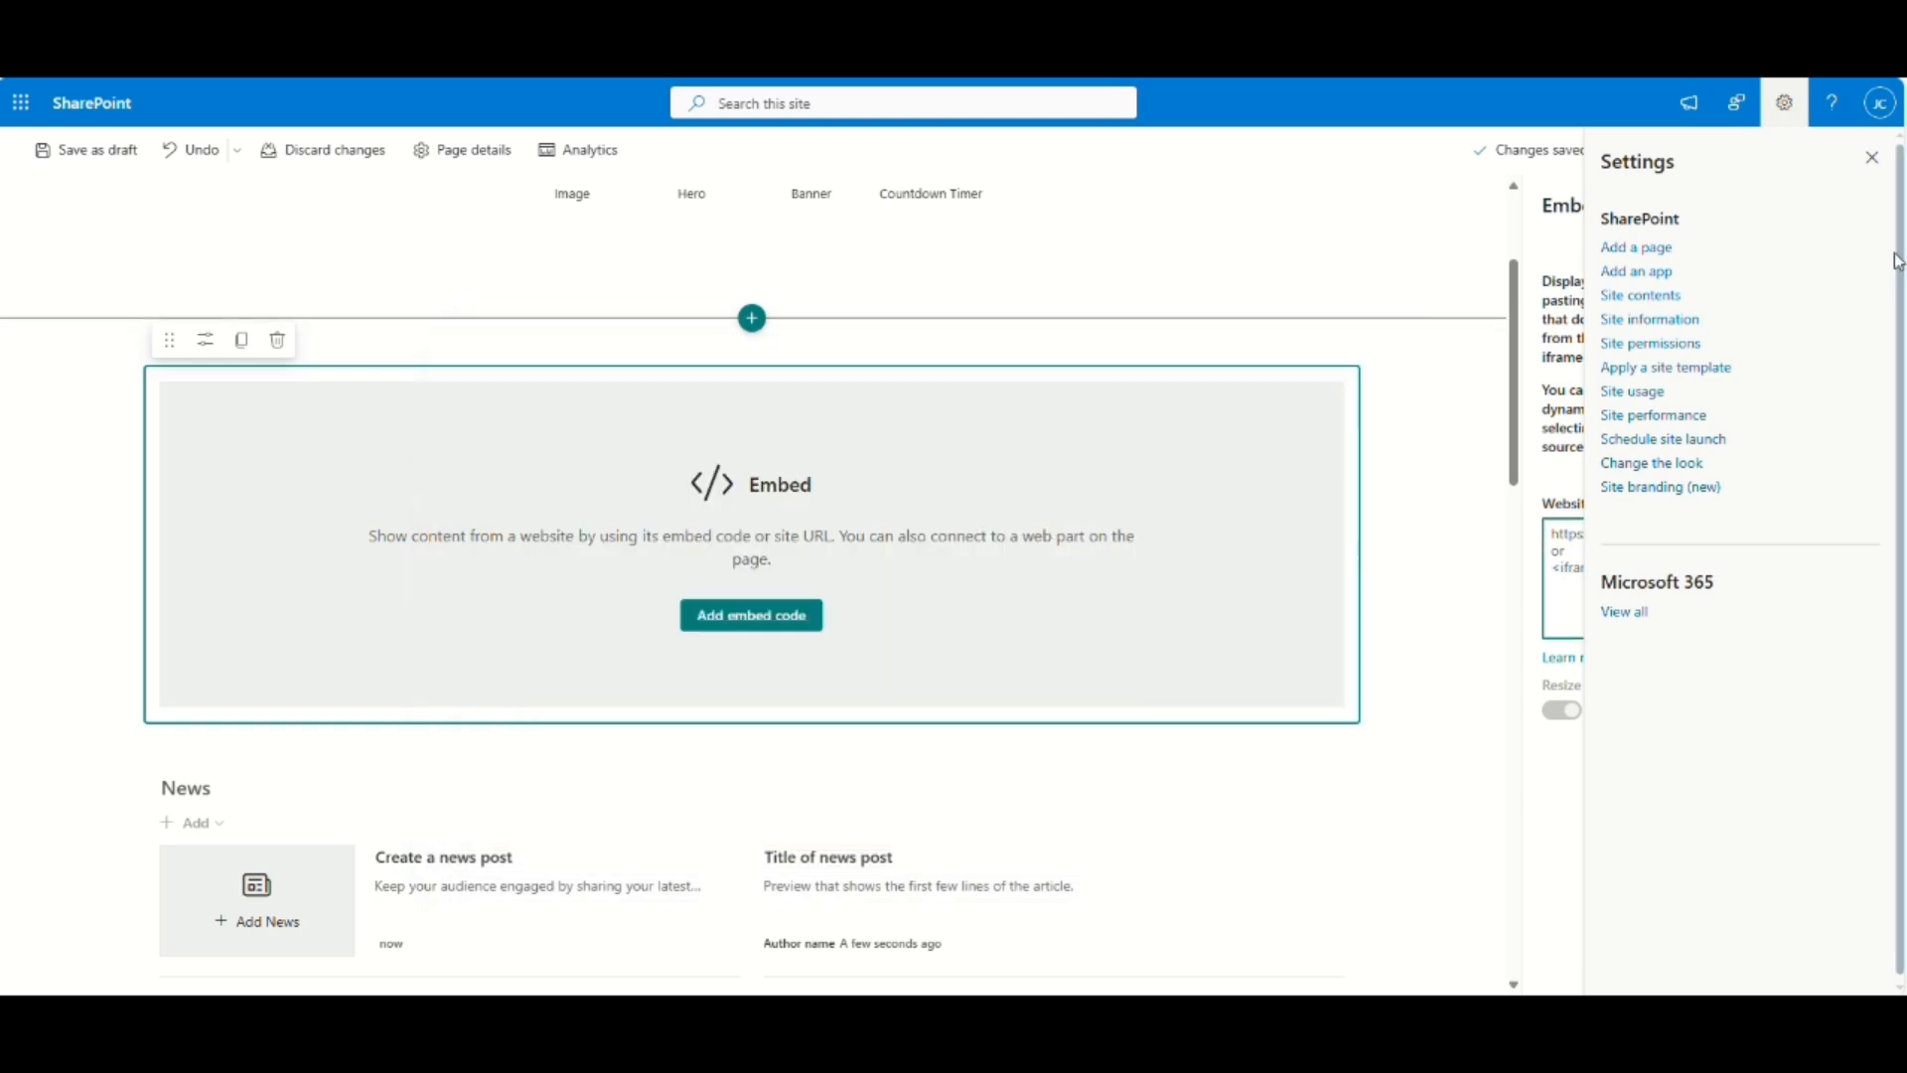
left_click(1867, 162)
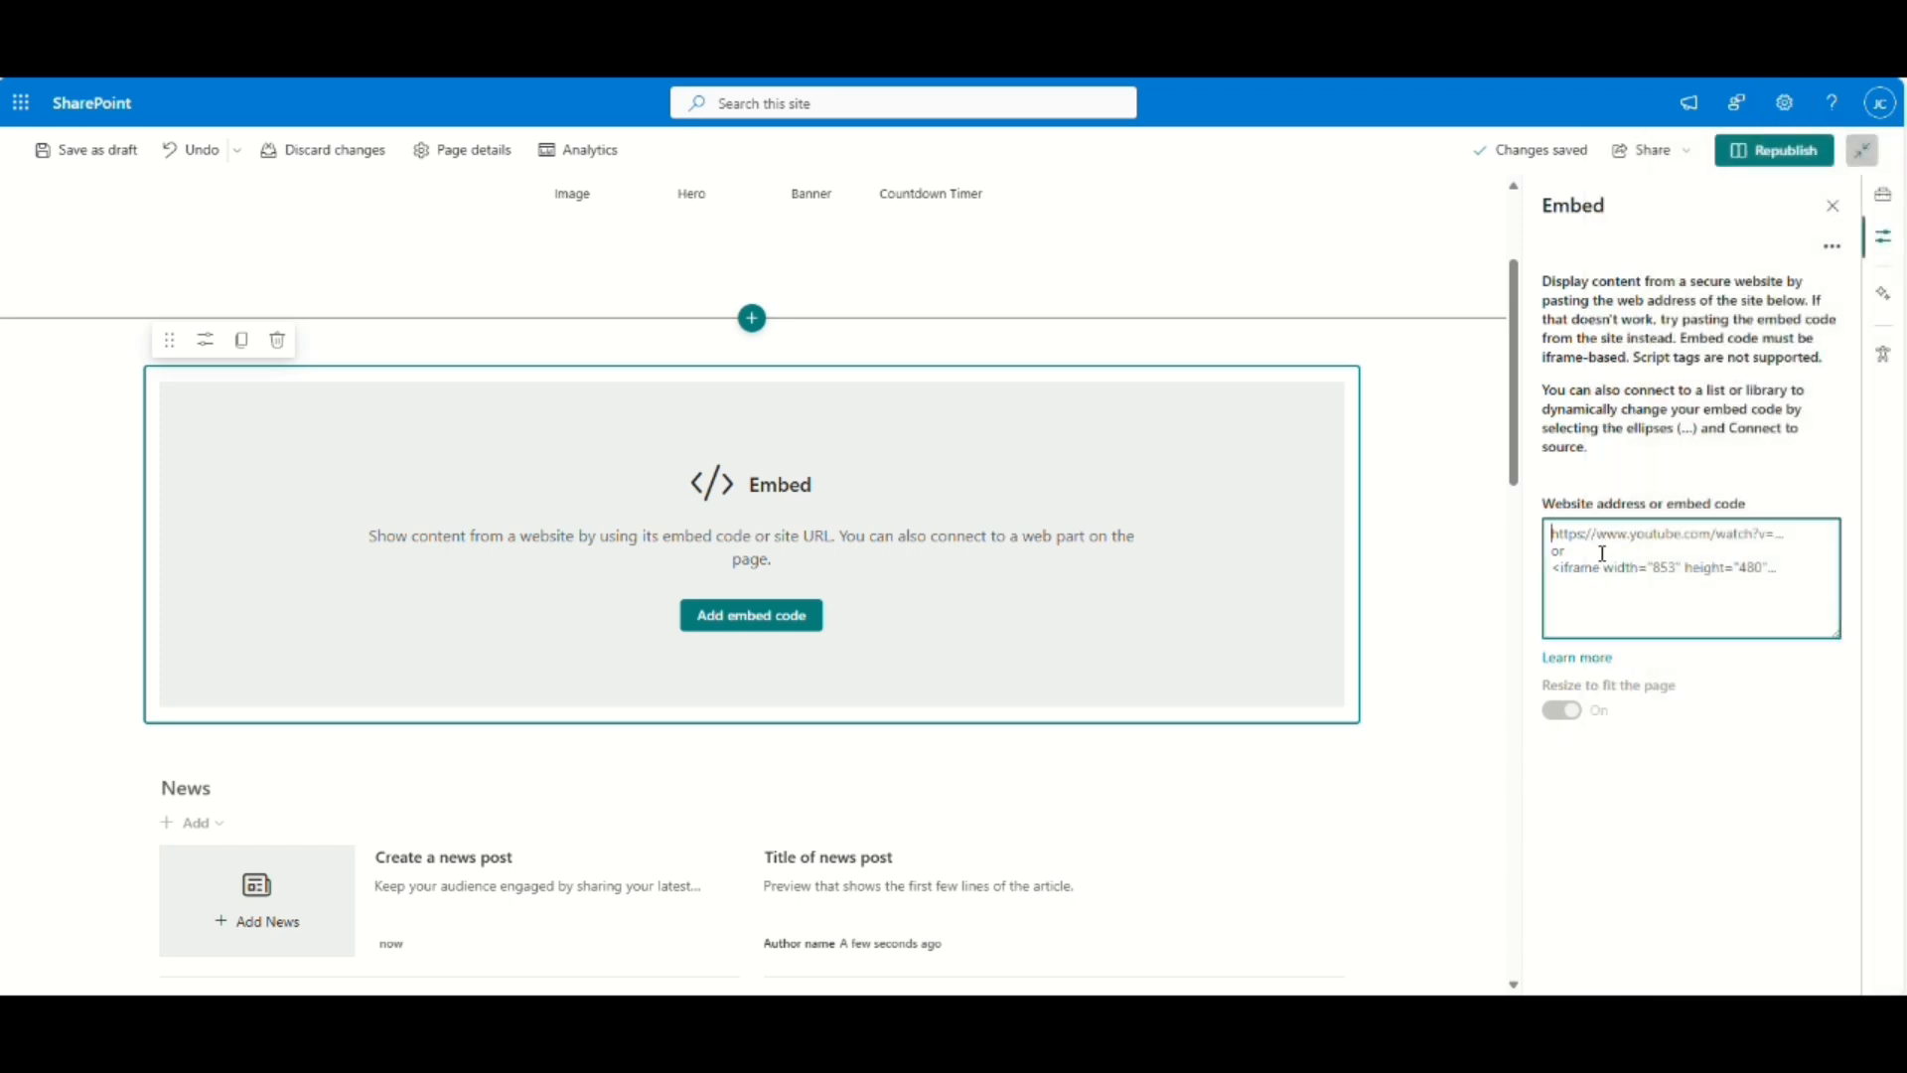
type("<iframe src=\"https://sphelp.sharepoint.com/Lists/Calendar/calendar.aspx?isDlg=1\" scrolling=\"no\" style=\"margin-top: -130px;\" width=\"100%\" height=\"130%\"></iframe>")
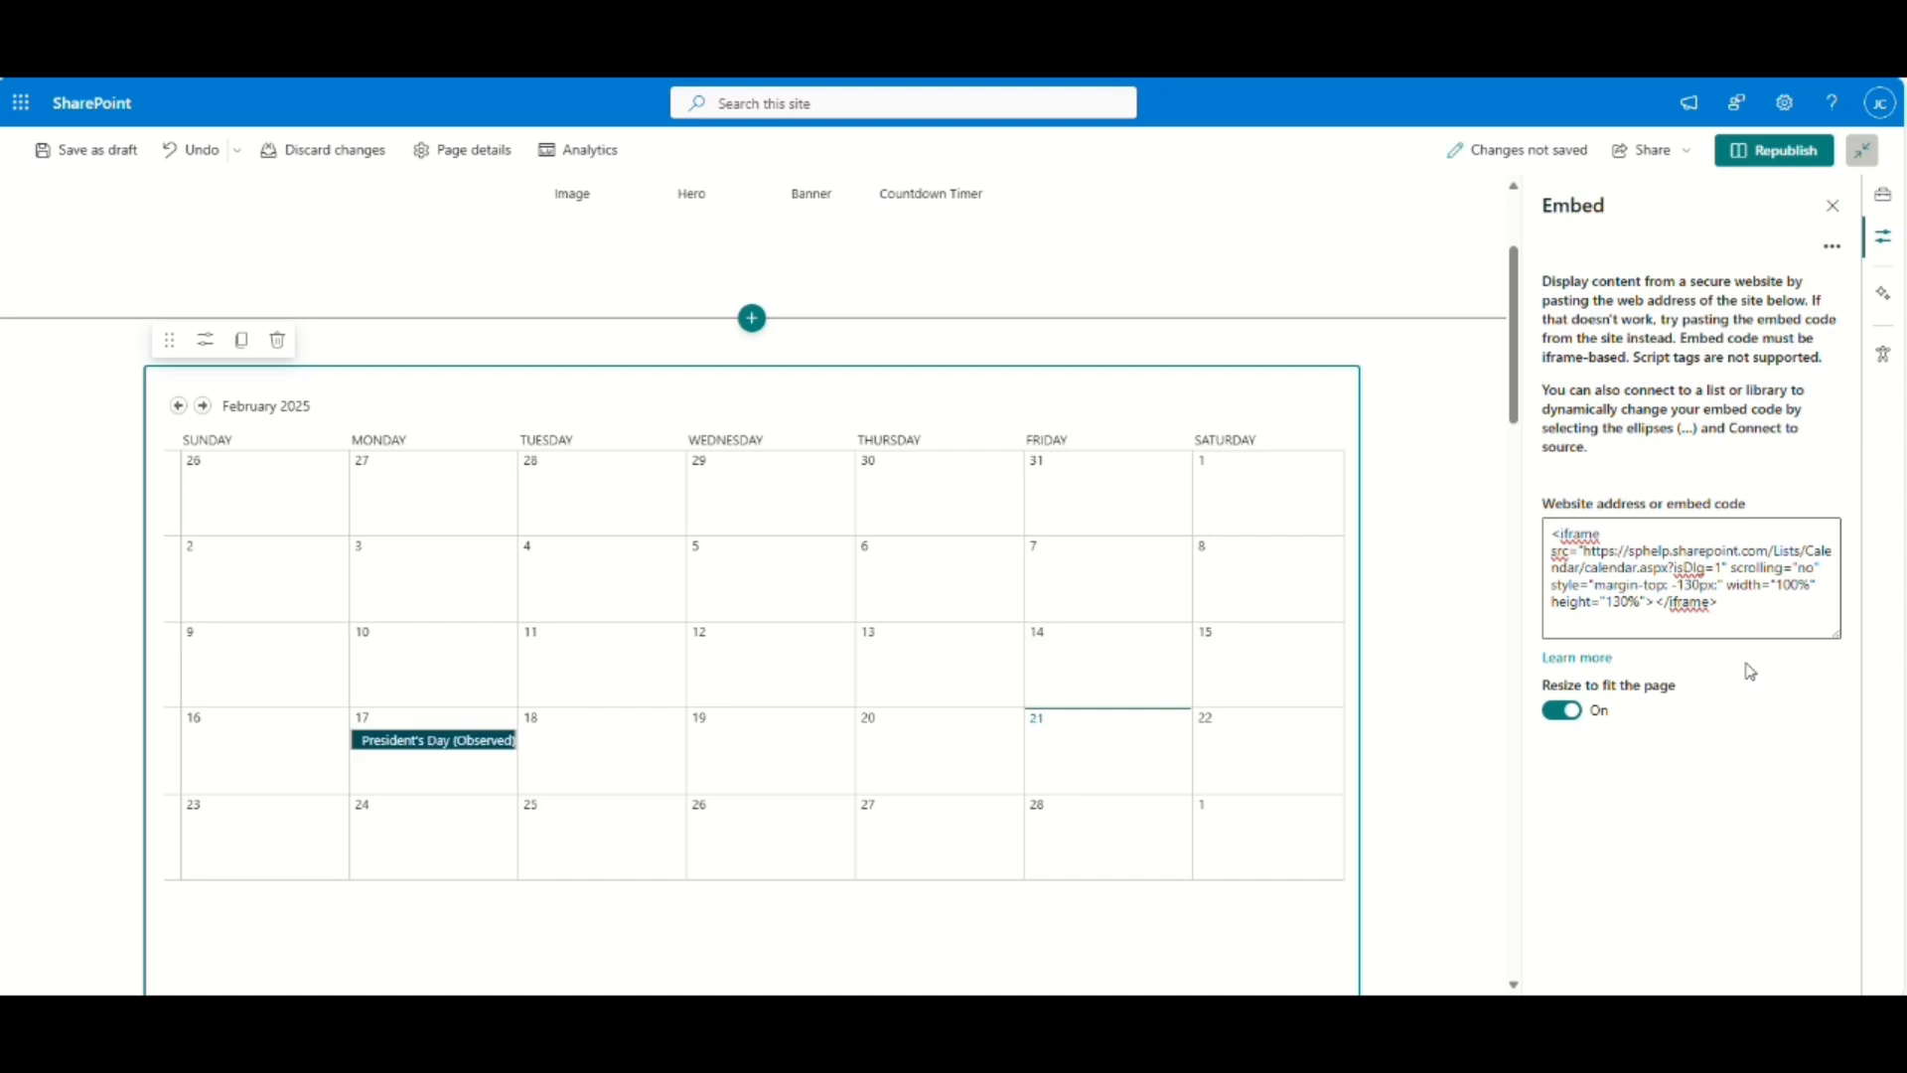
Set the iframe height to 100% in the embed code and check the space below the calendar.
scroll(851, 682, "down", 4)
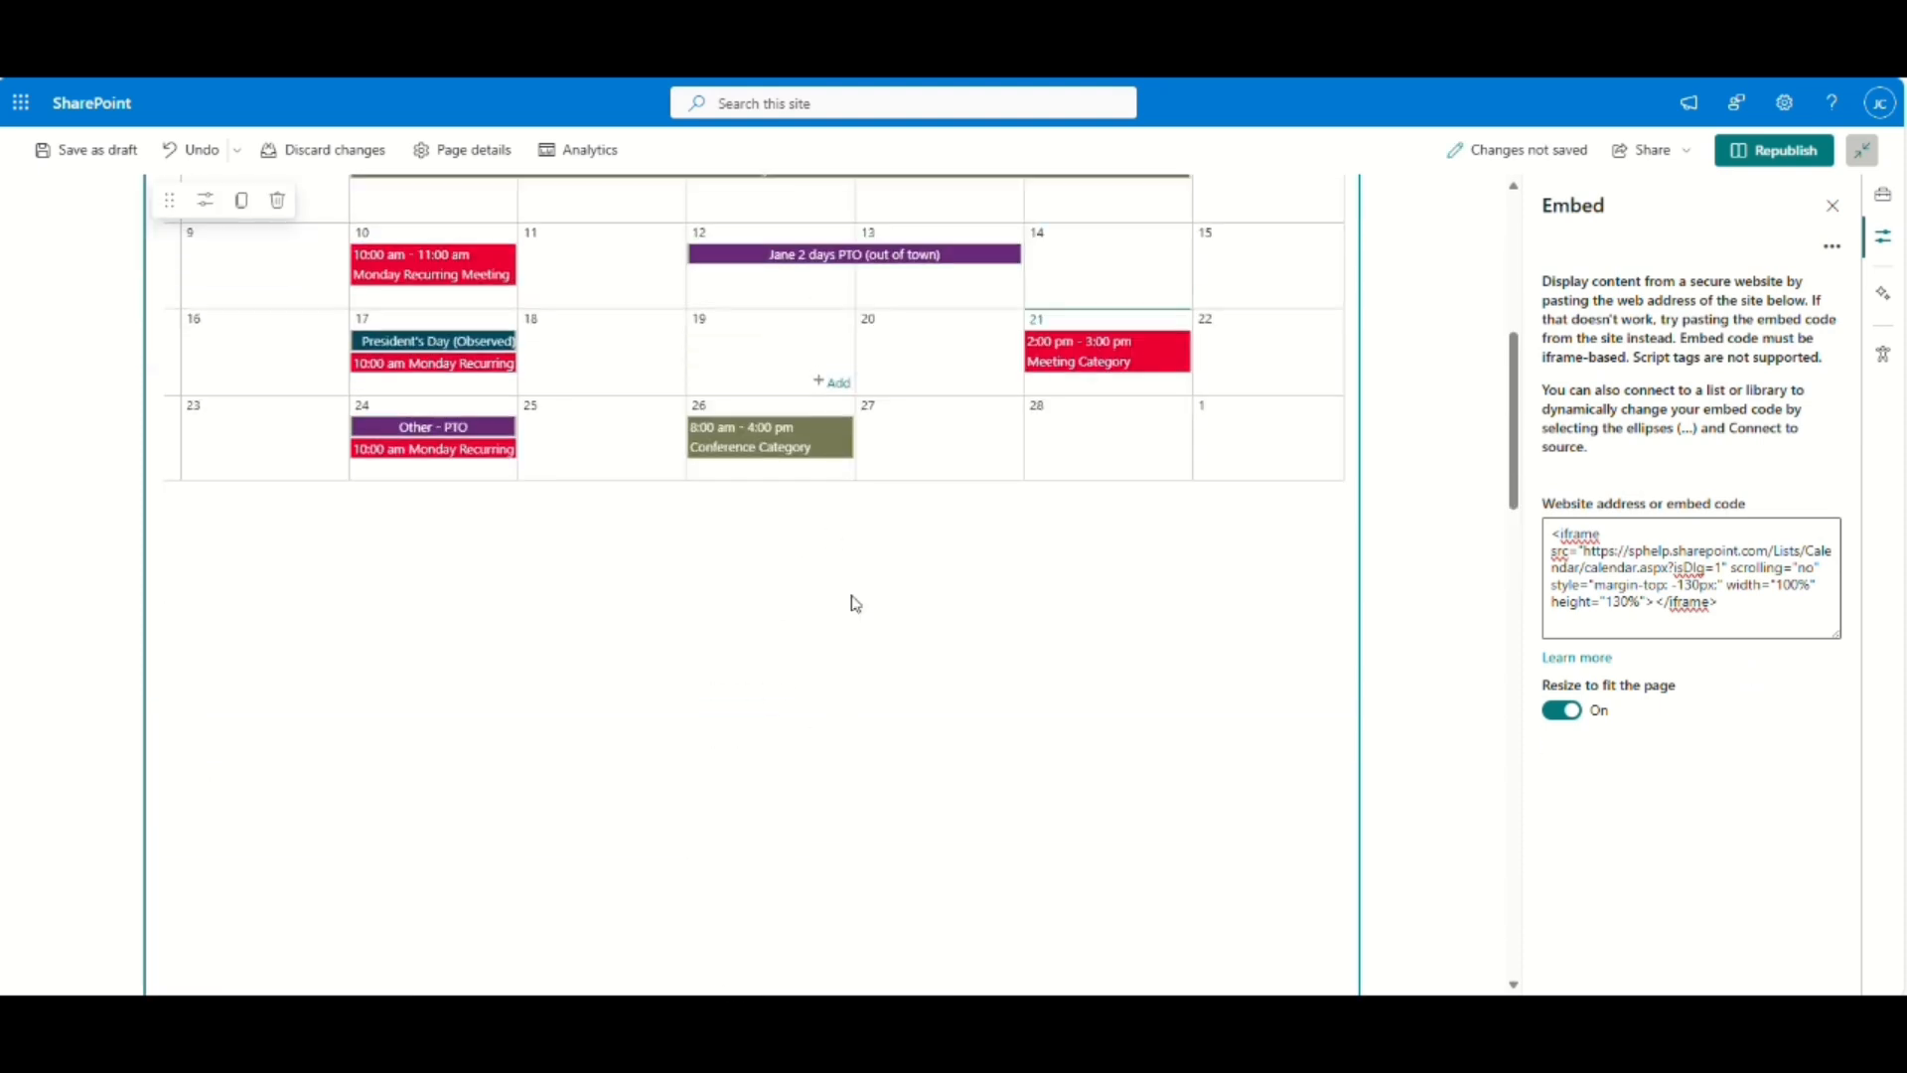
scroll(1087, 902, "up", 1)
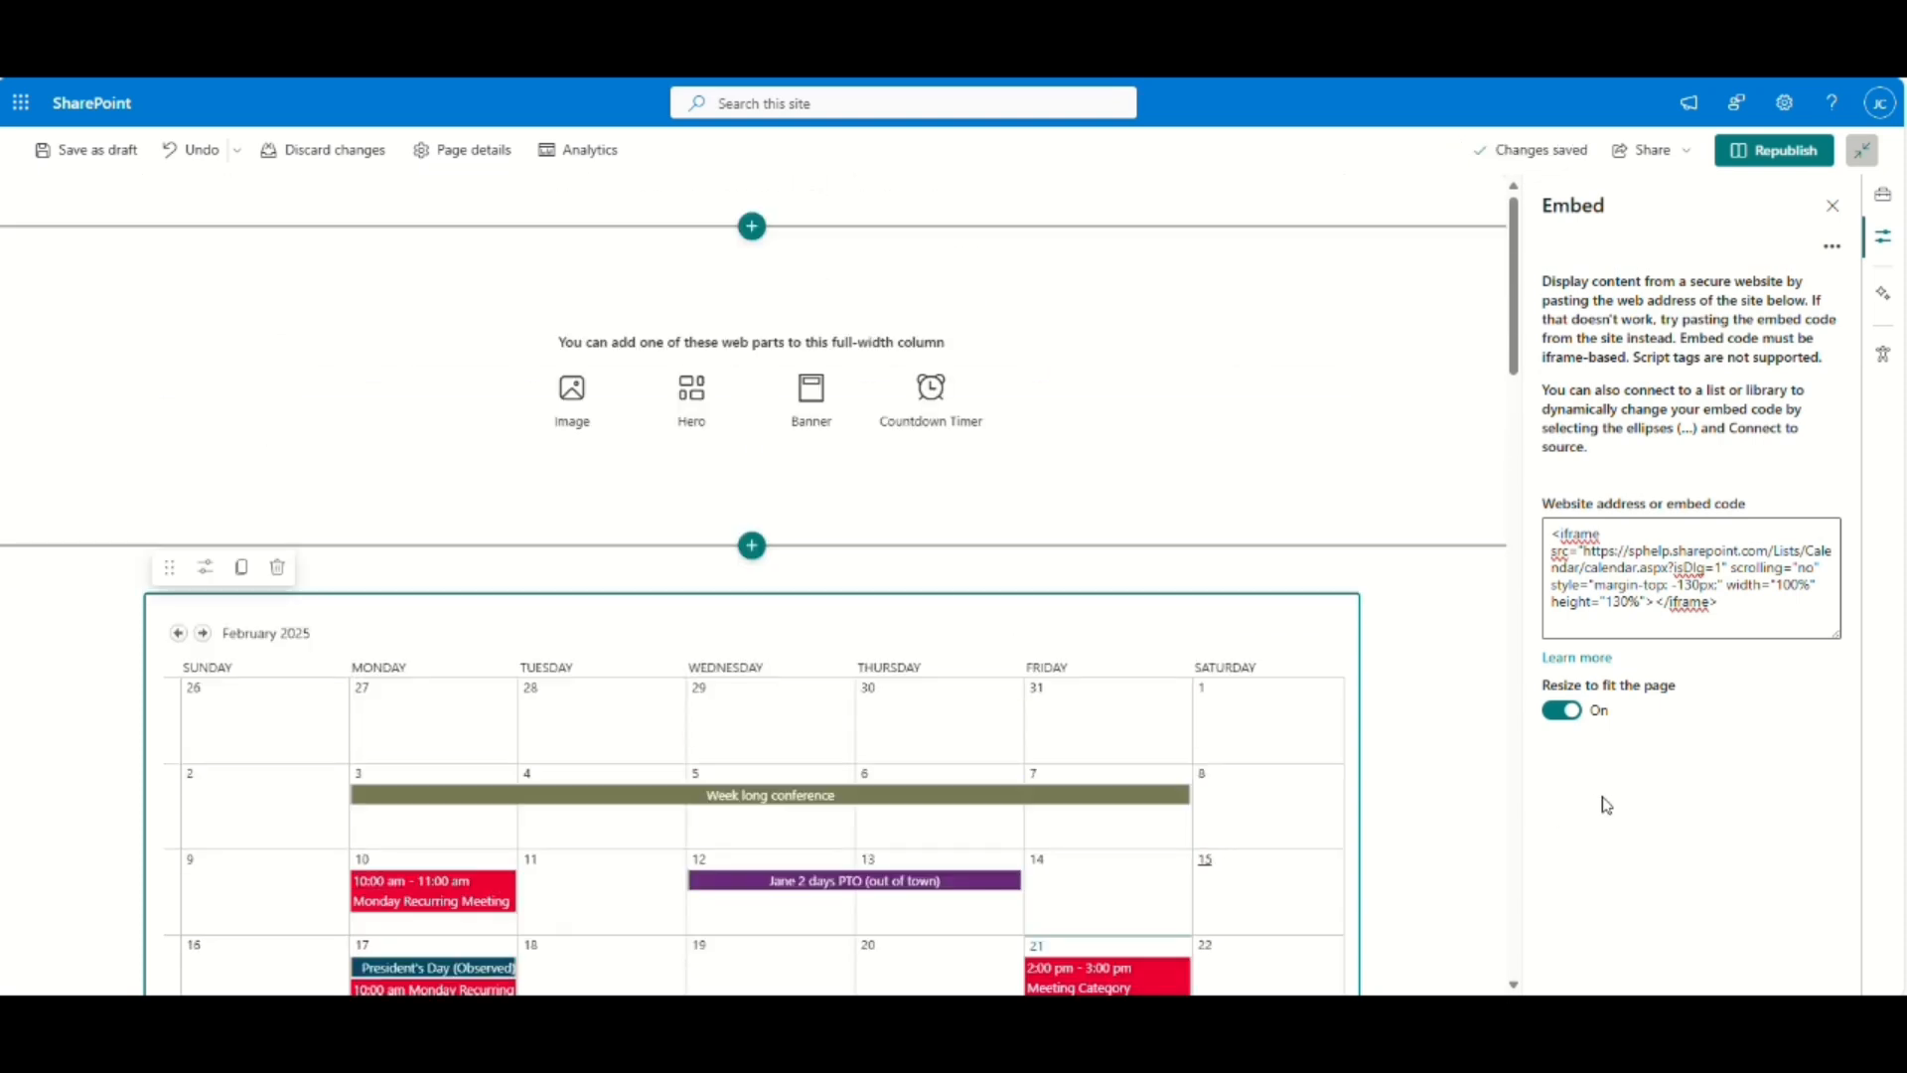
left_click(1629, 595)
type("00")
left_click(1745, 692)
scroll(1327, 644, "down", 5)
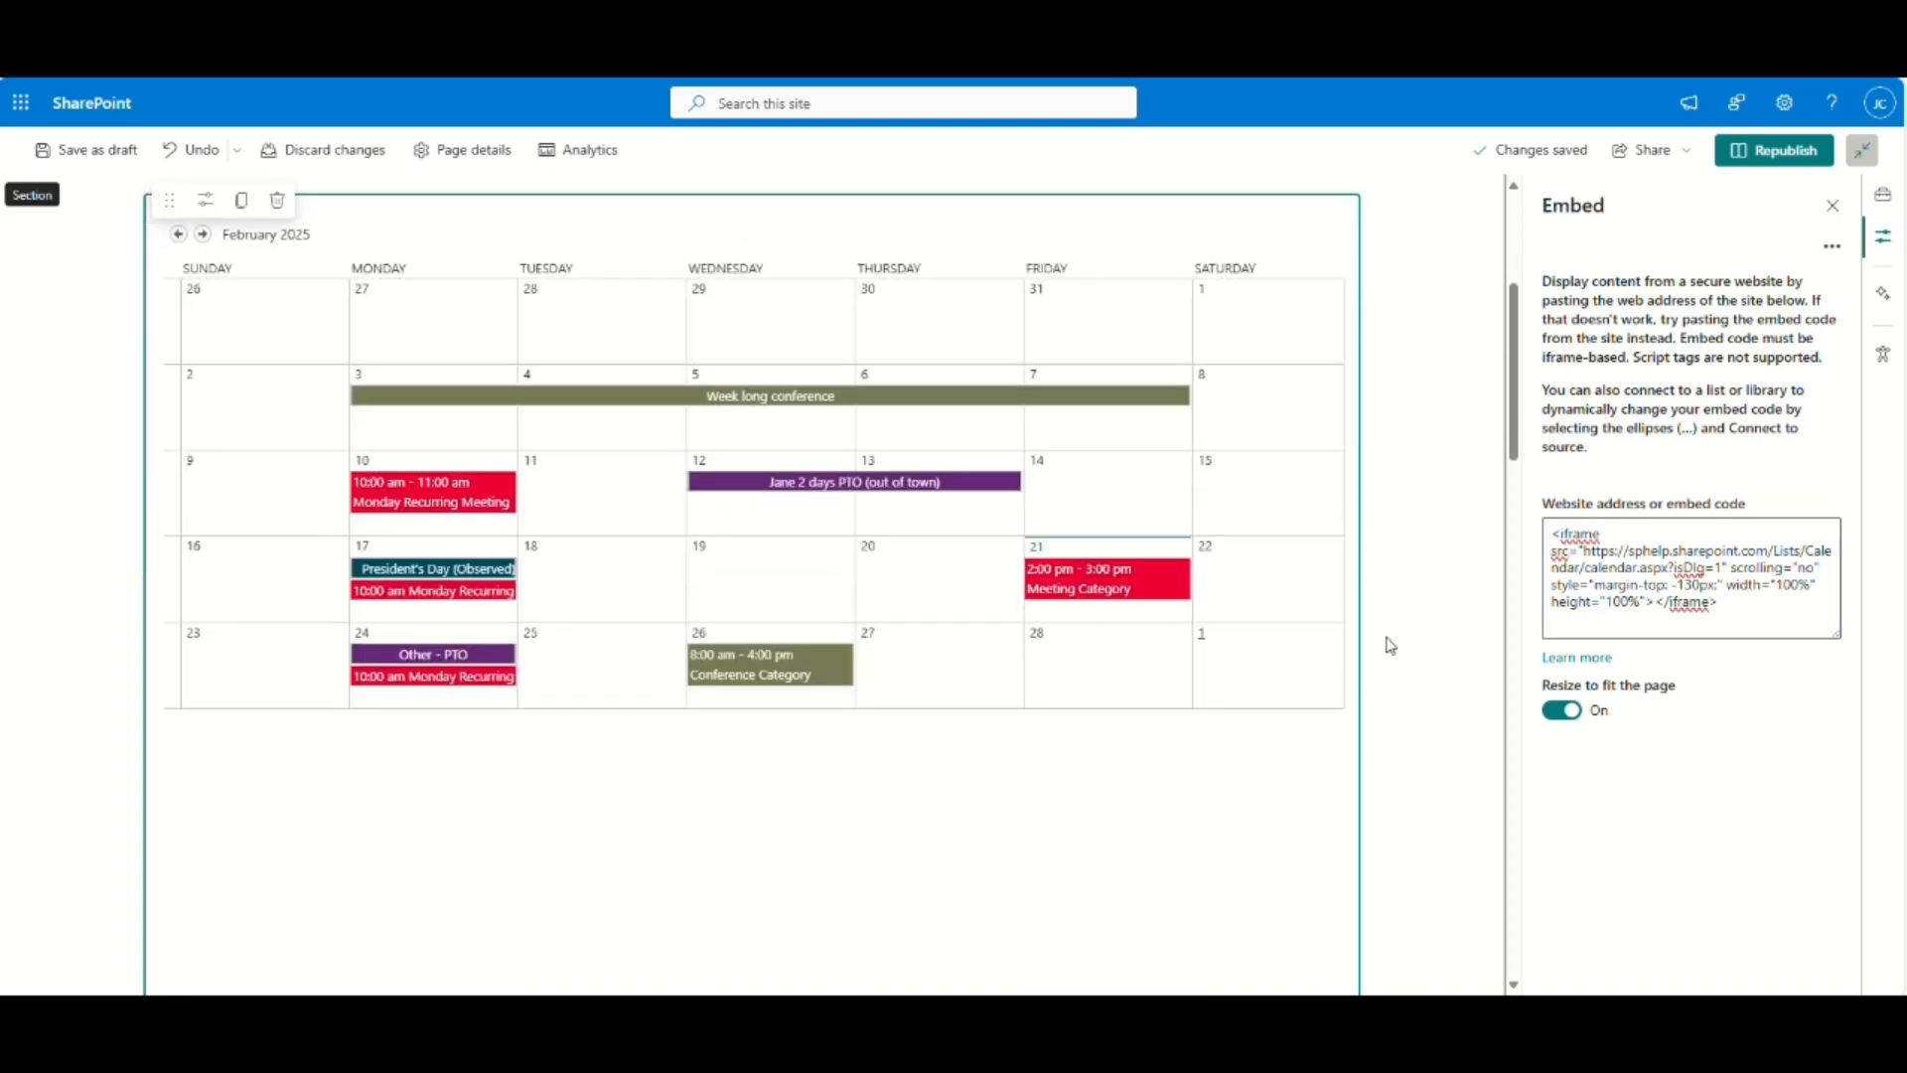
scroll(1383, 664, "up", 1)
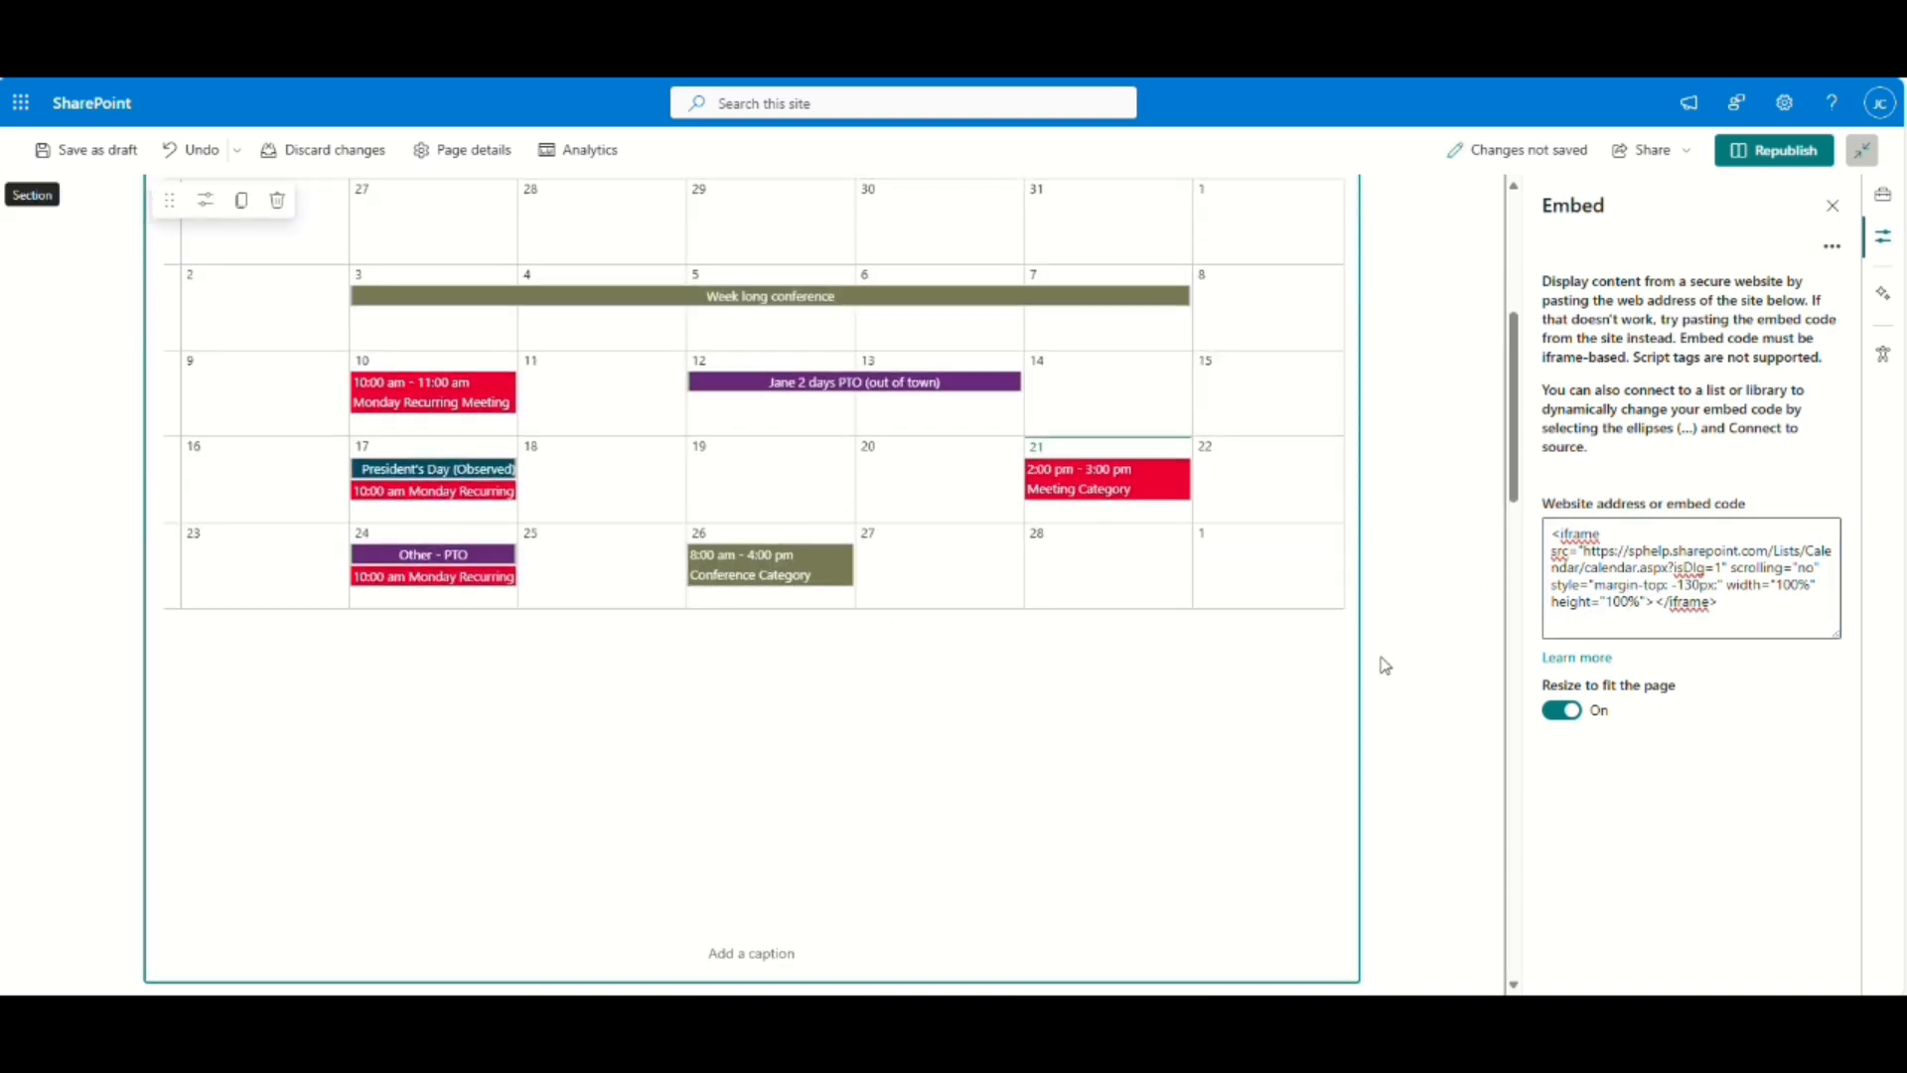
scroll(1208, 734, "up", 1)
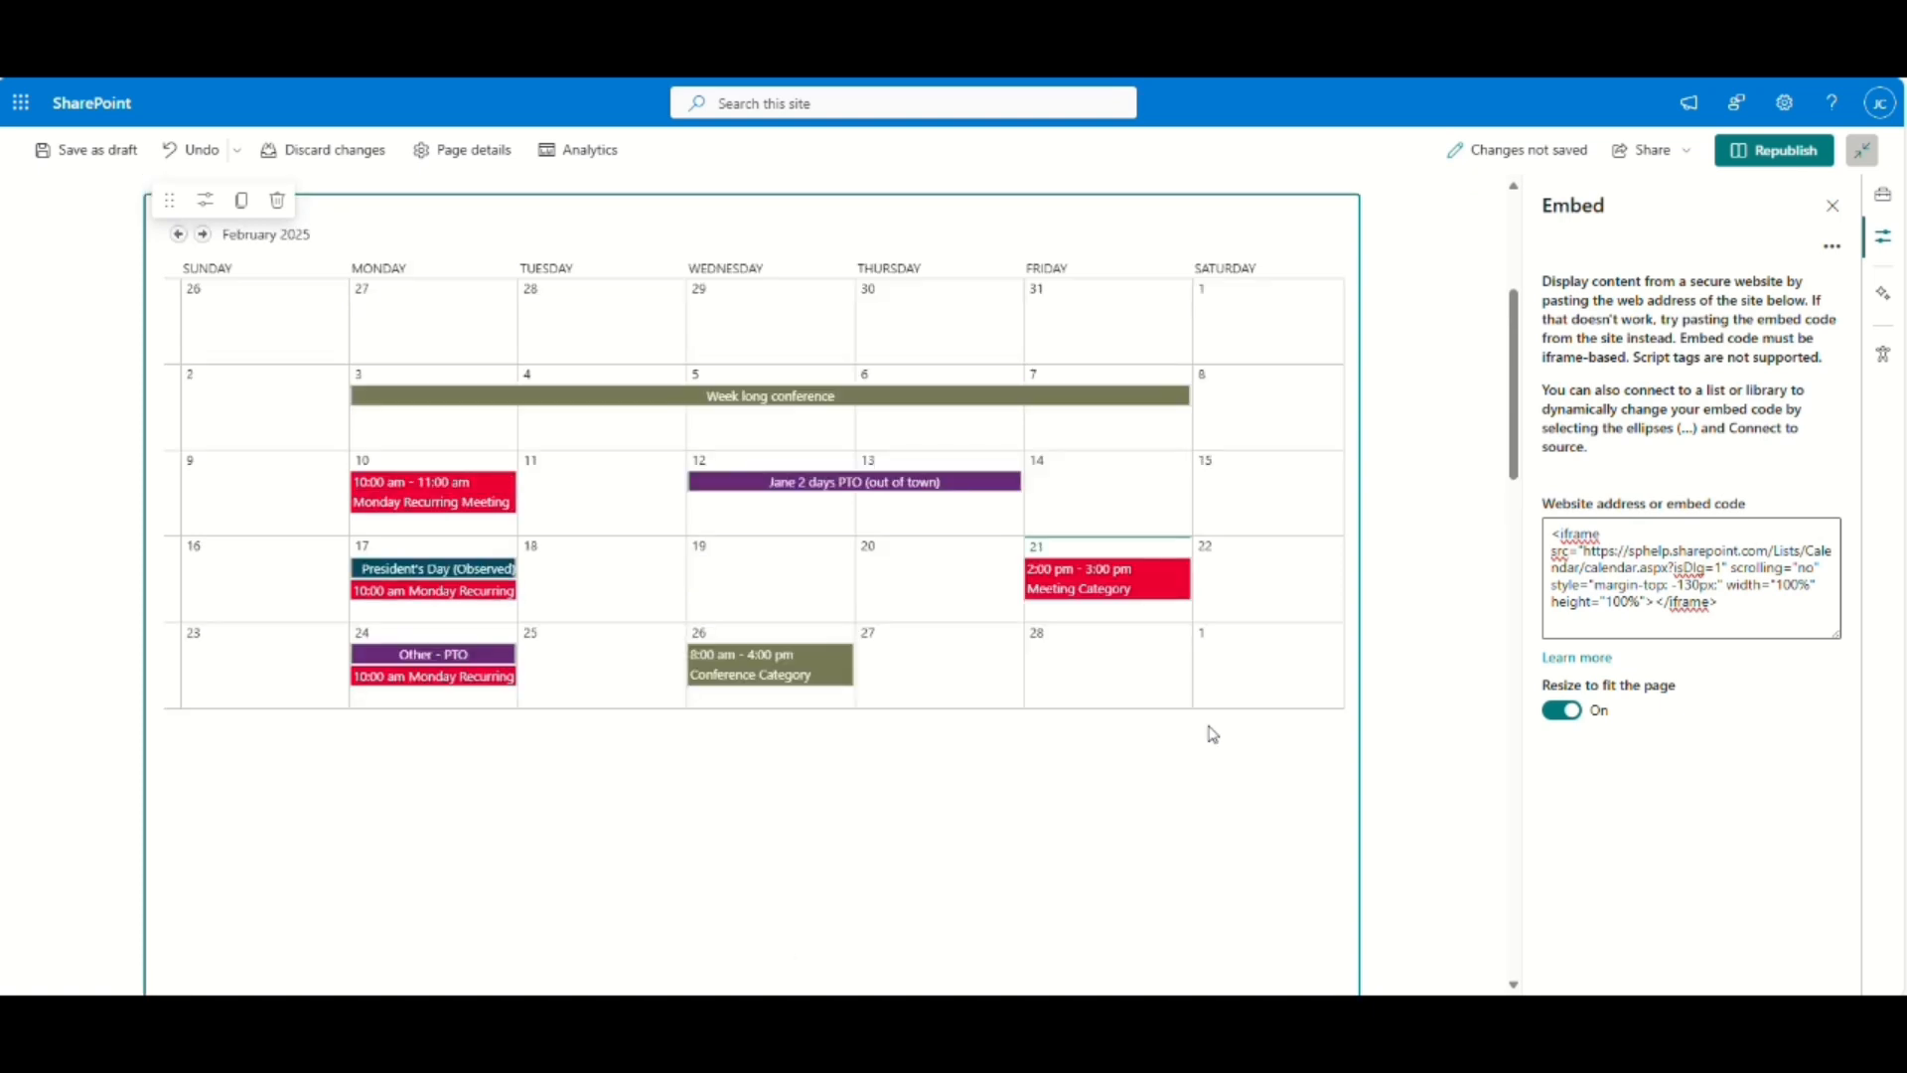
Set the iframe height to 80% in the embed code.
left_click(1618, 602)
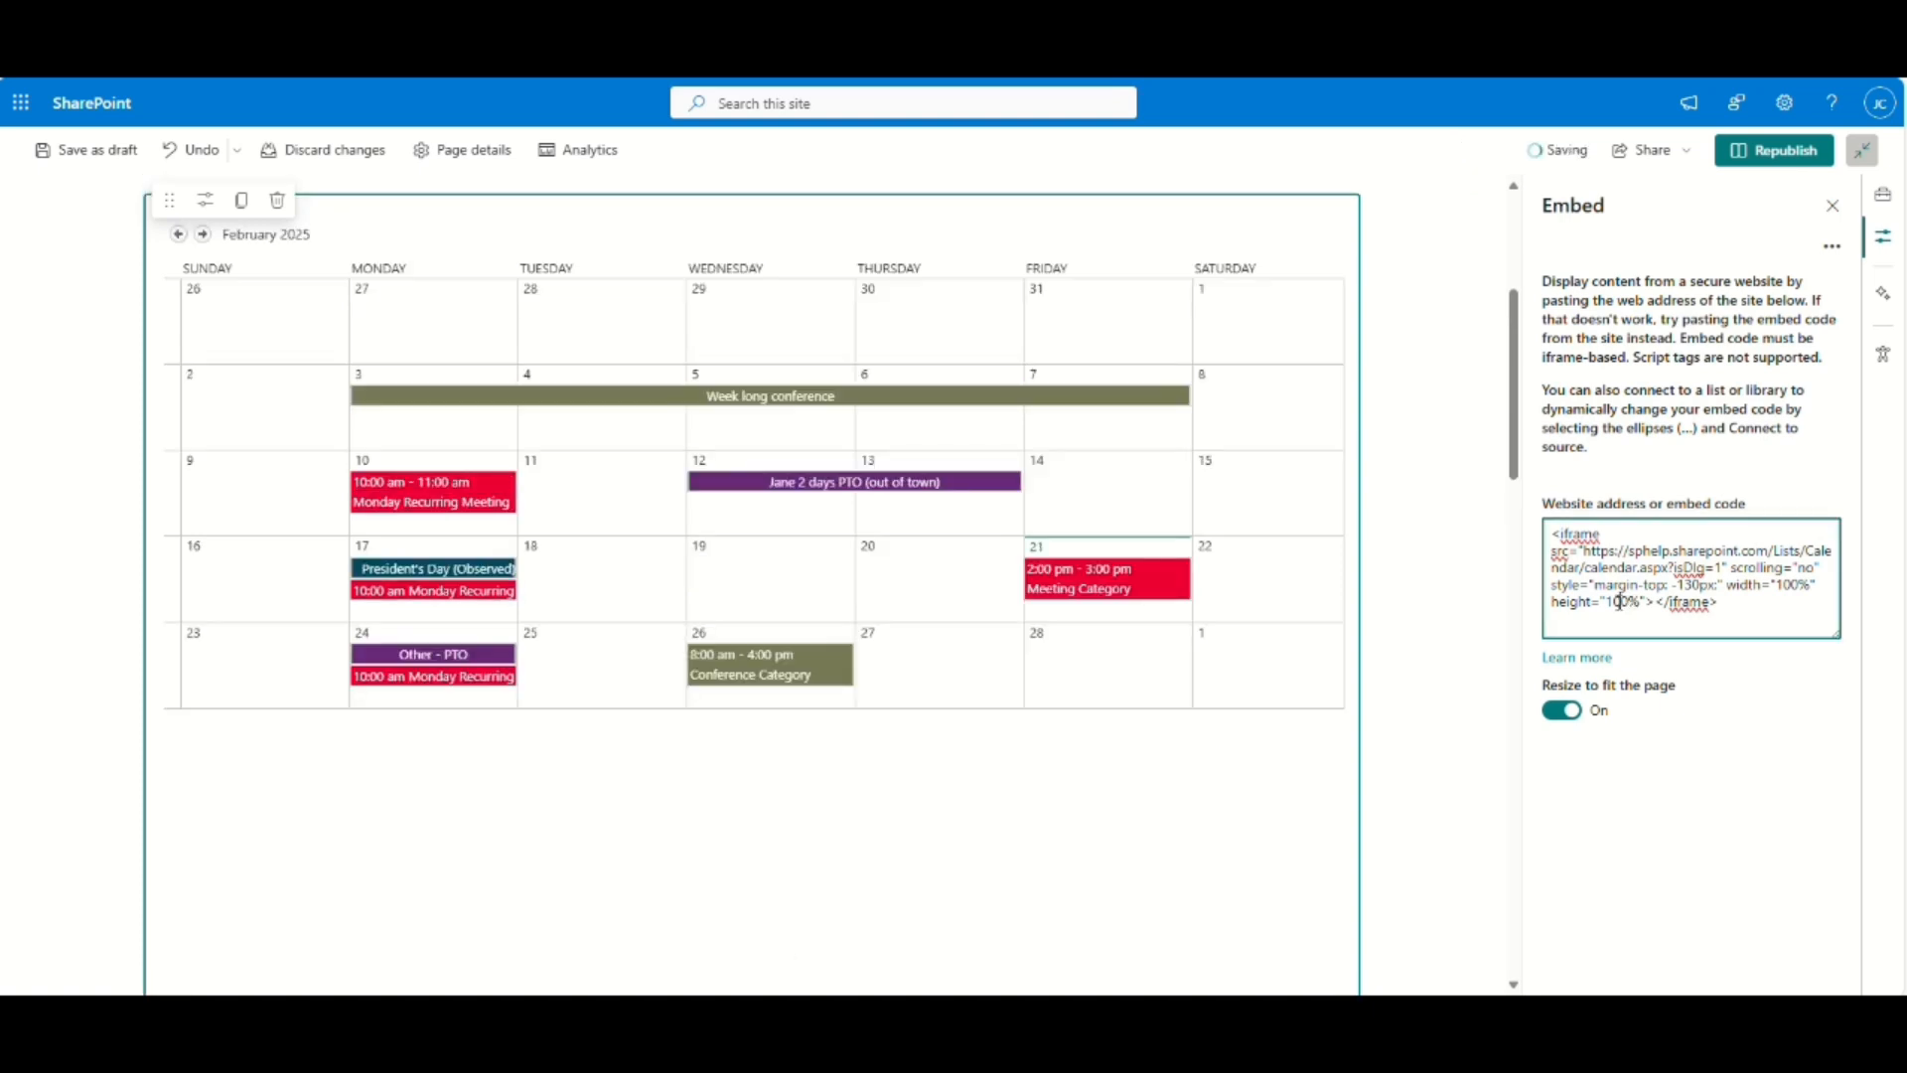
type("3")
left_click(1735, 664)
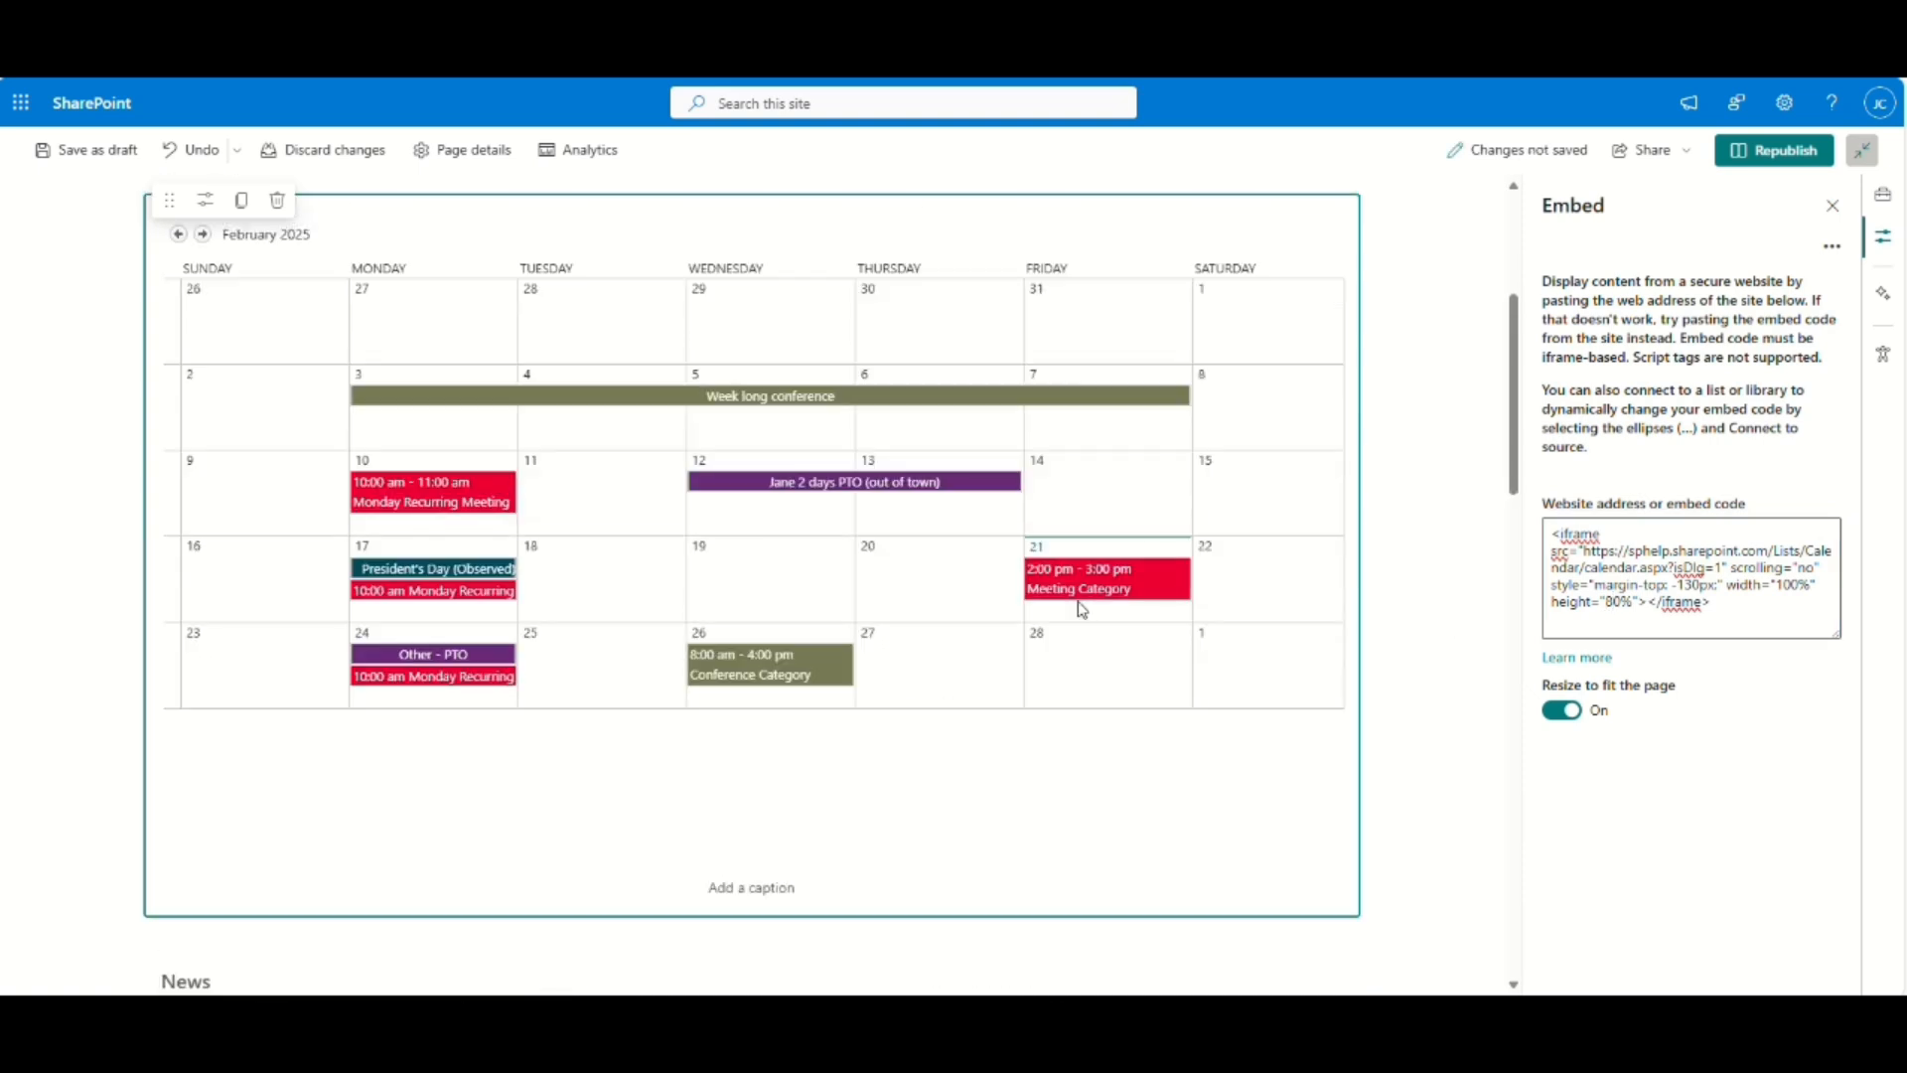
Try iframe heights of 70% and 78% in the embed code, and return the height to 80%.
left_click(1612, 599)
left_click(1725, 668)
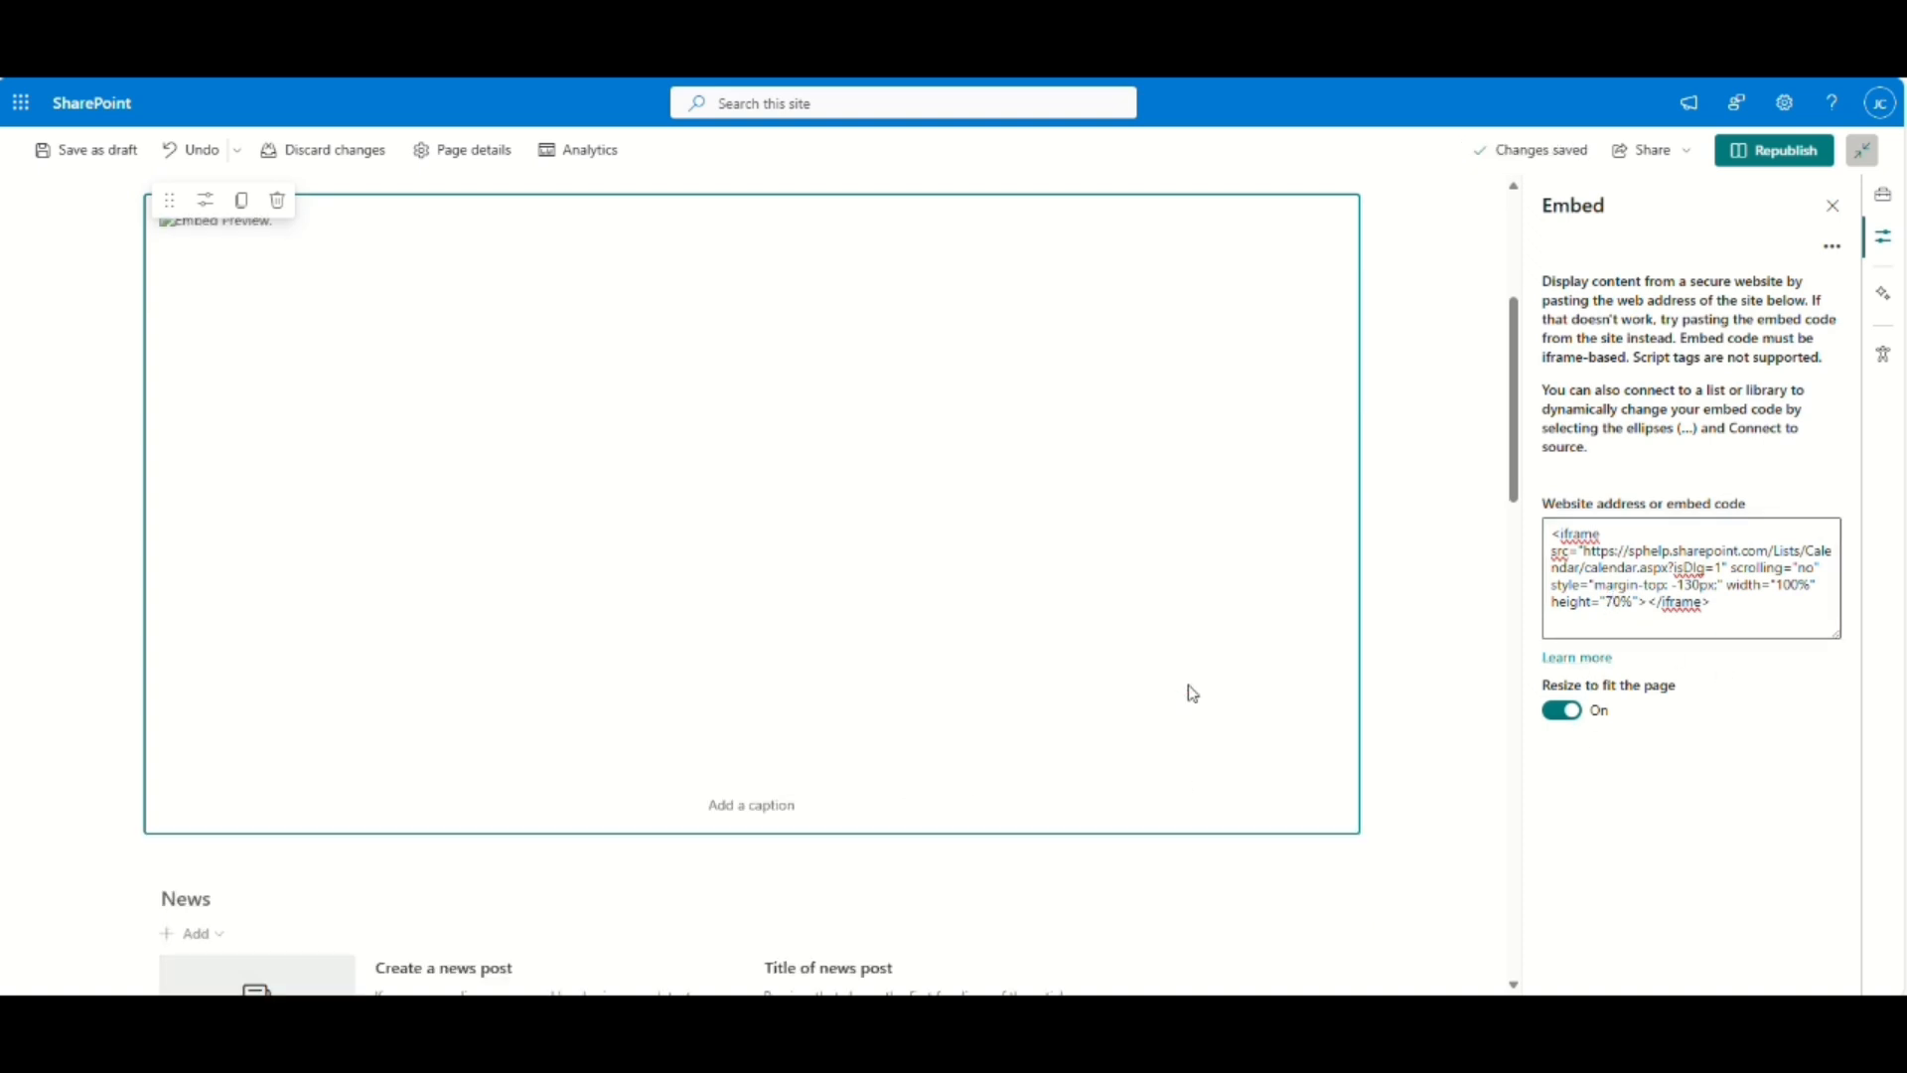
scroll(1291, 544, "down", 1)
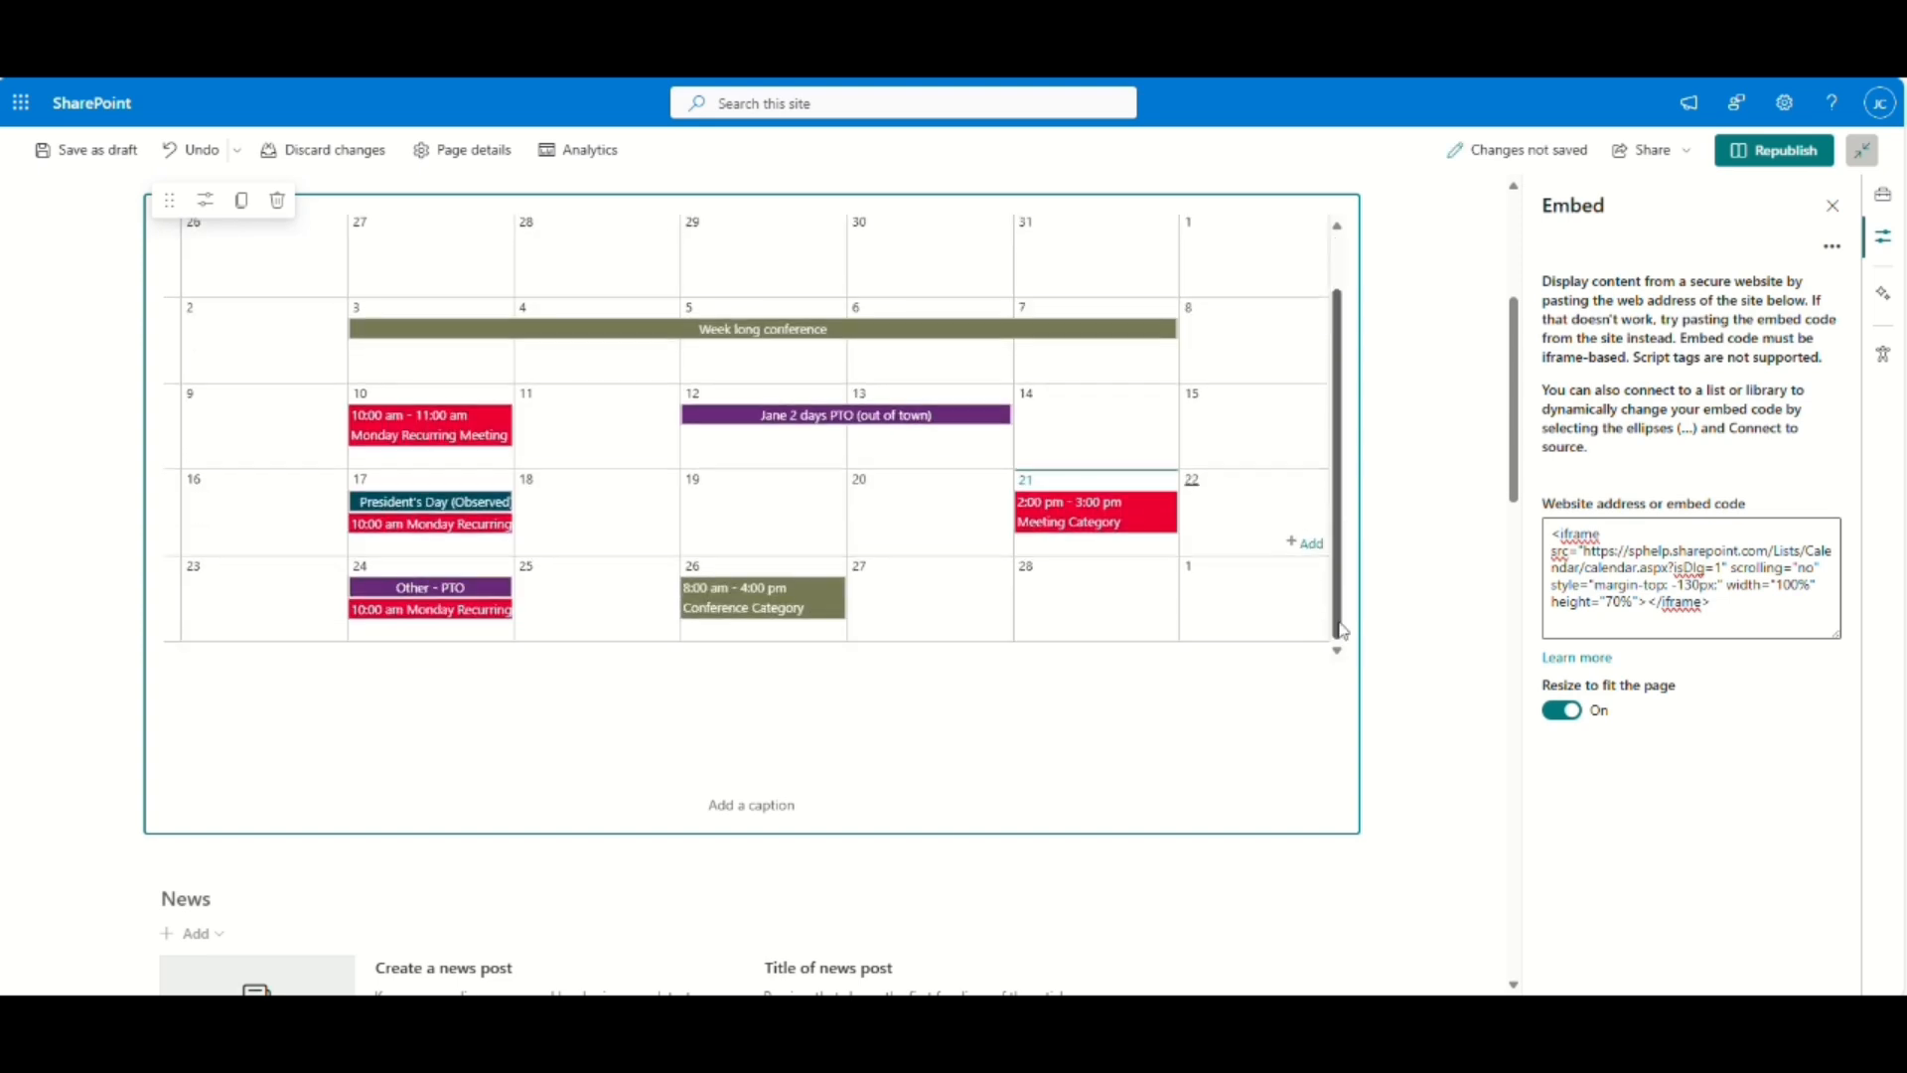
mouse_move(1334, 657)
left_mouse_down()
mouse_move(1332, 437)
mouse_move(1339, 641)
left_mouse_up()
left_click(1613, 603)
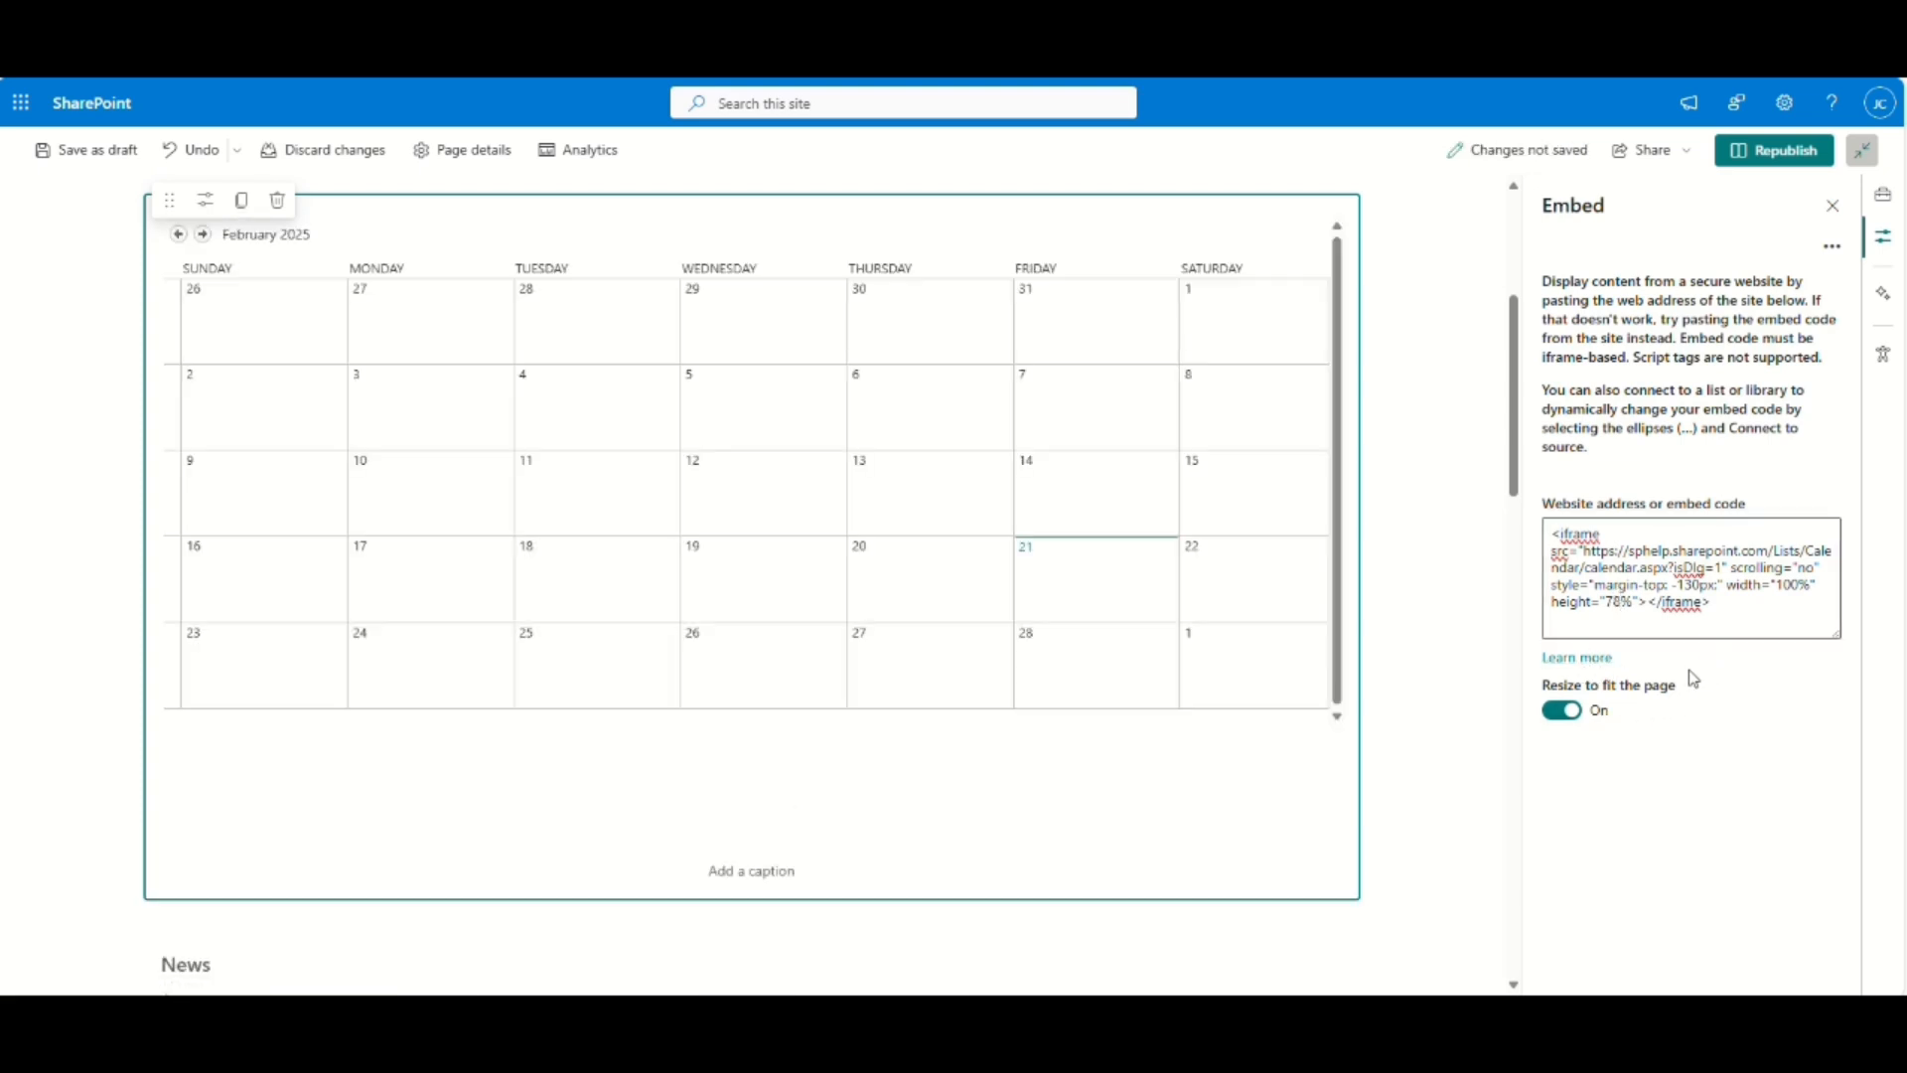
double_click(1617, 602)
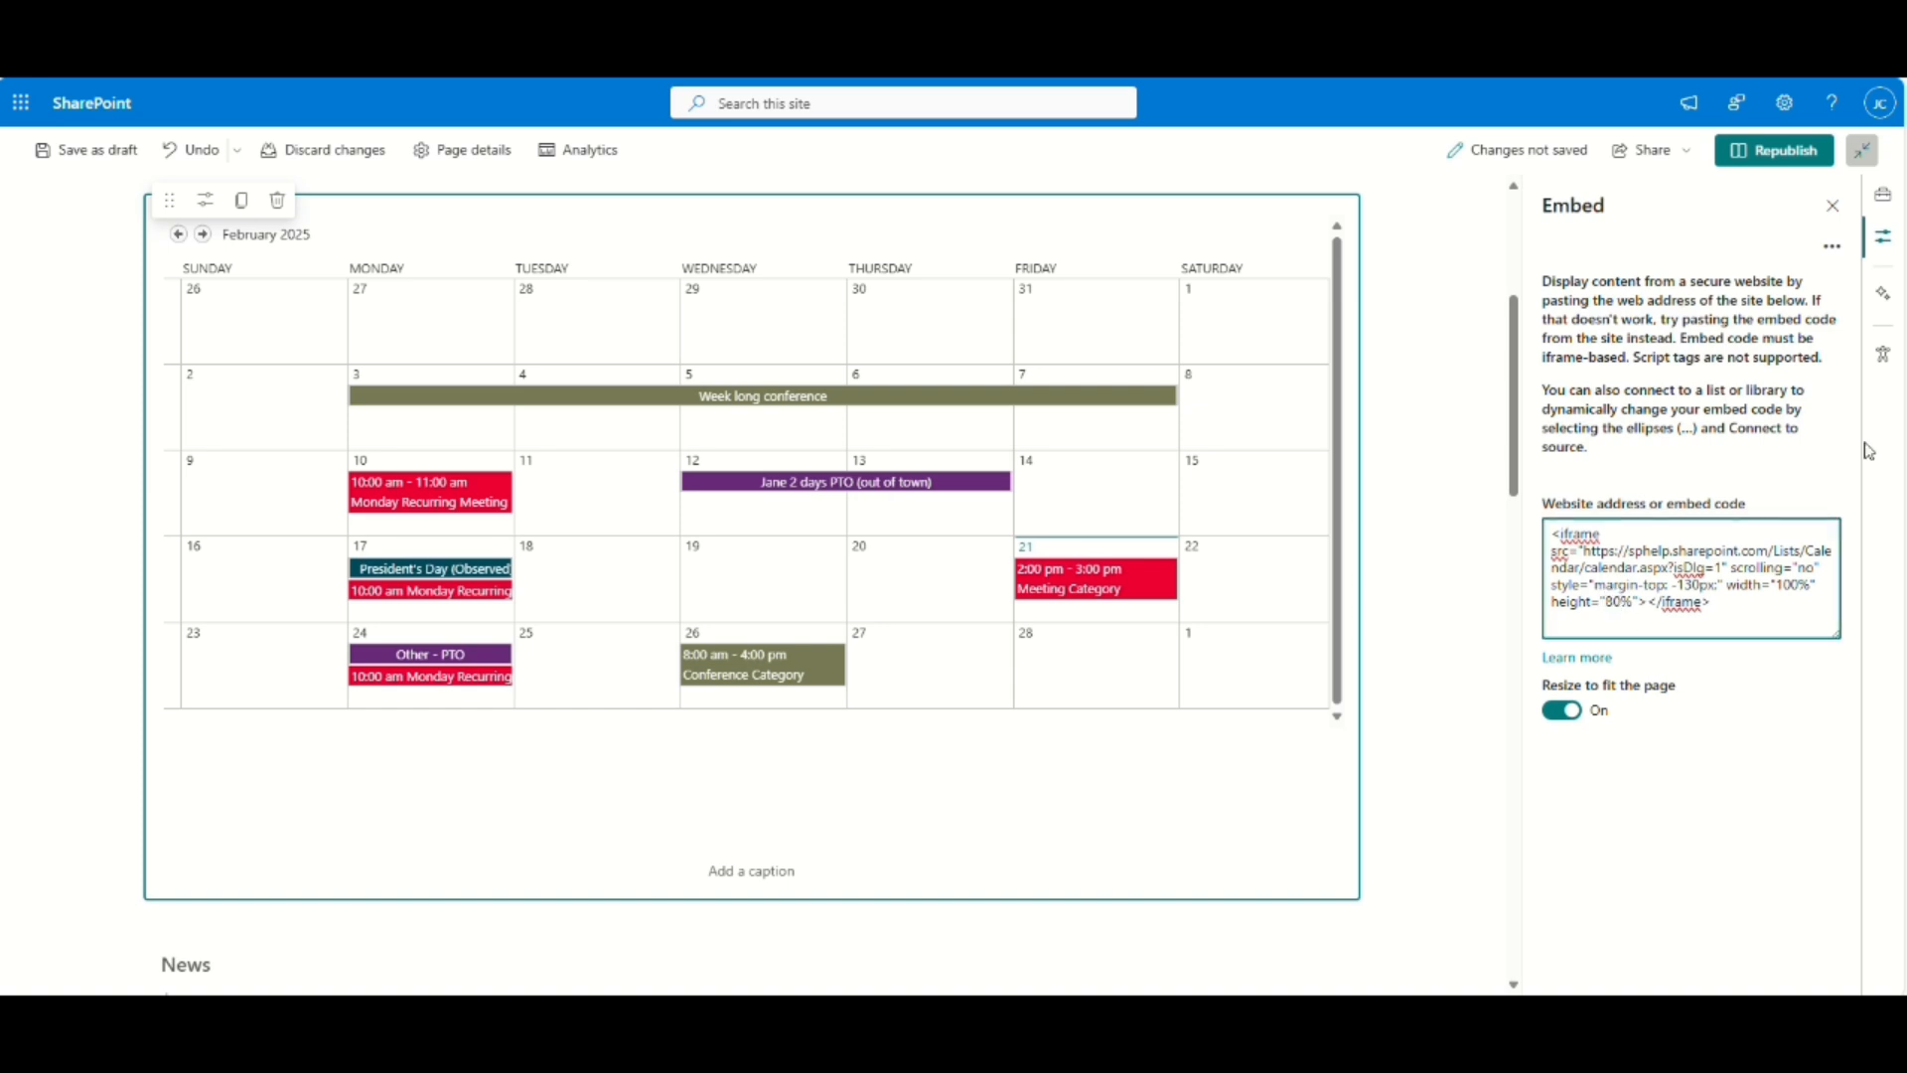
left_click(1792, 673)
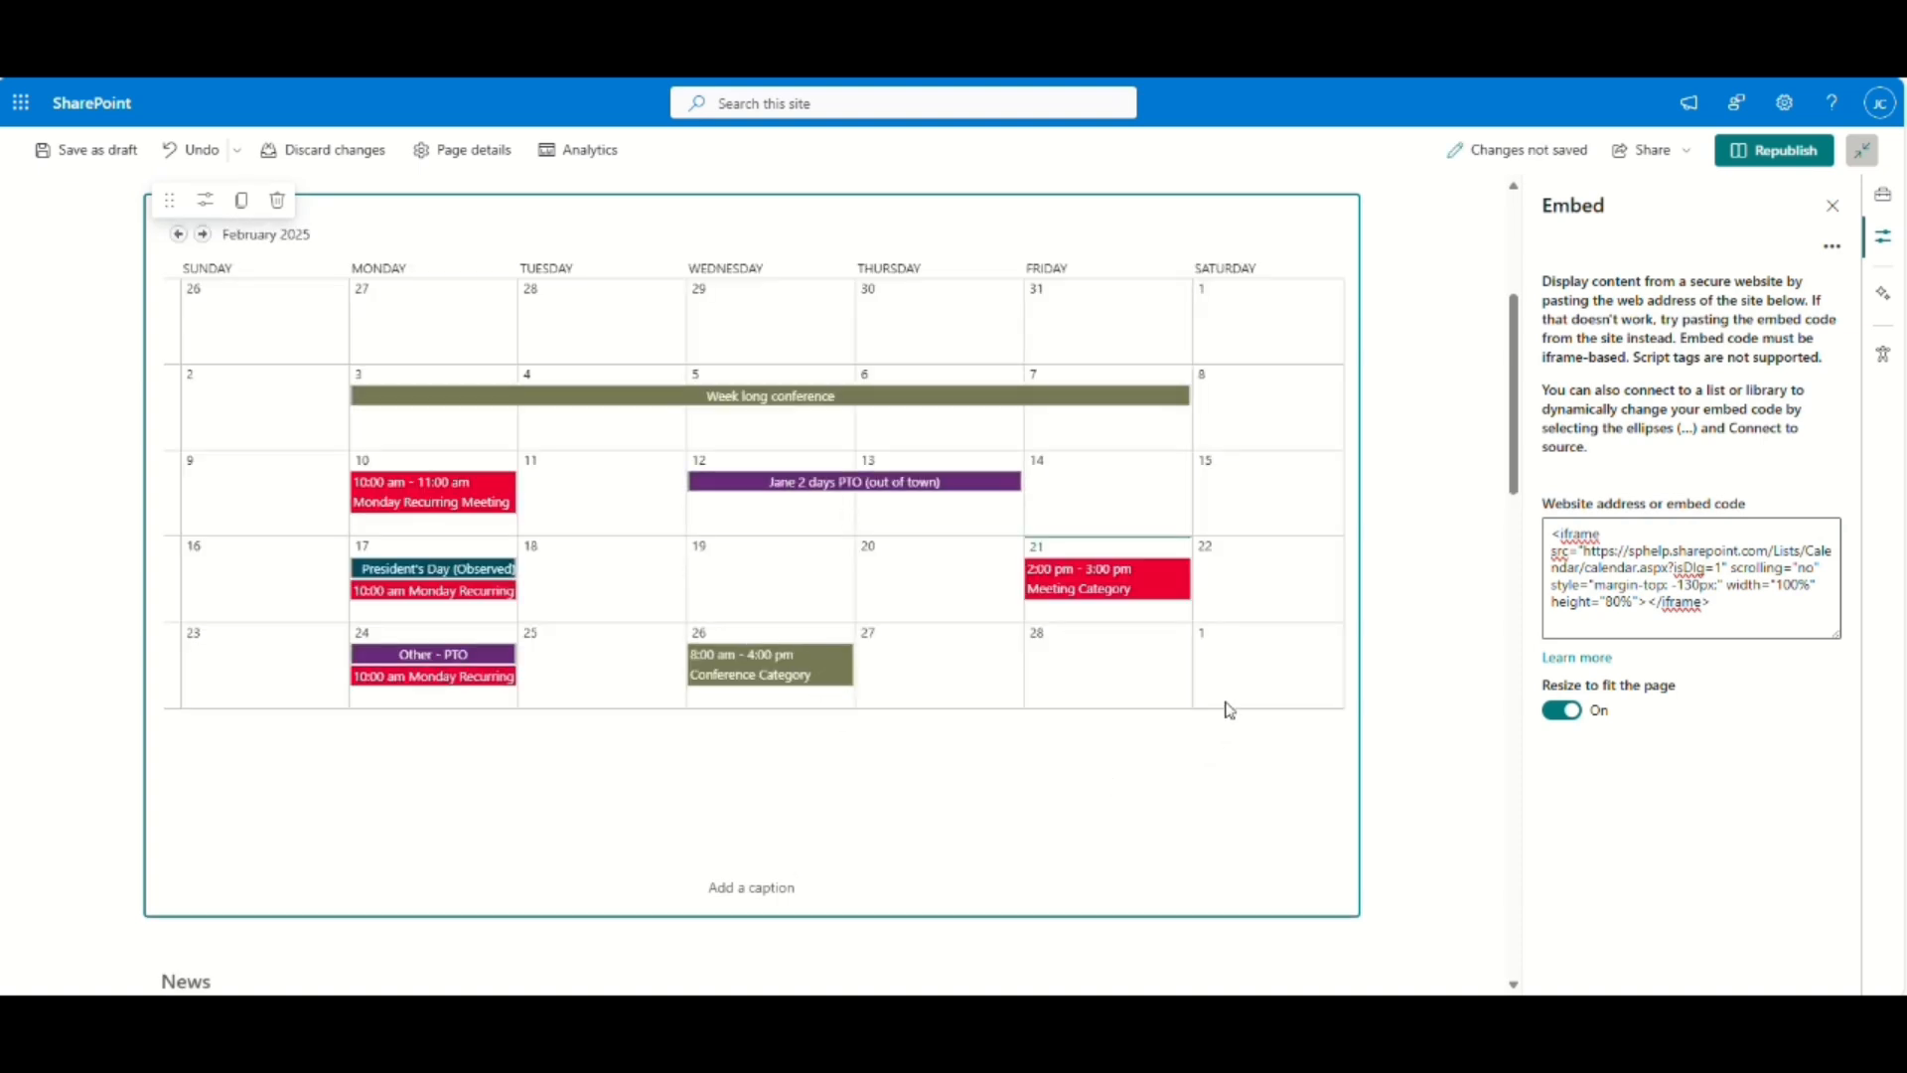
Republish the home page with the embedded calendar and Resize to fit the page turned on.
scroll(1221, 735, "up", 3)
scroll(1228, 707, "down", 3)
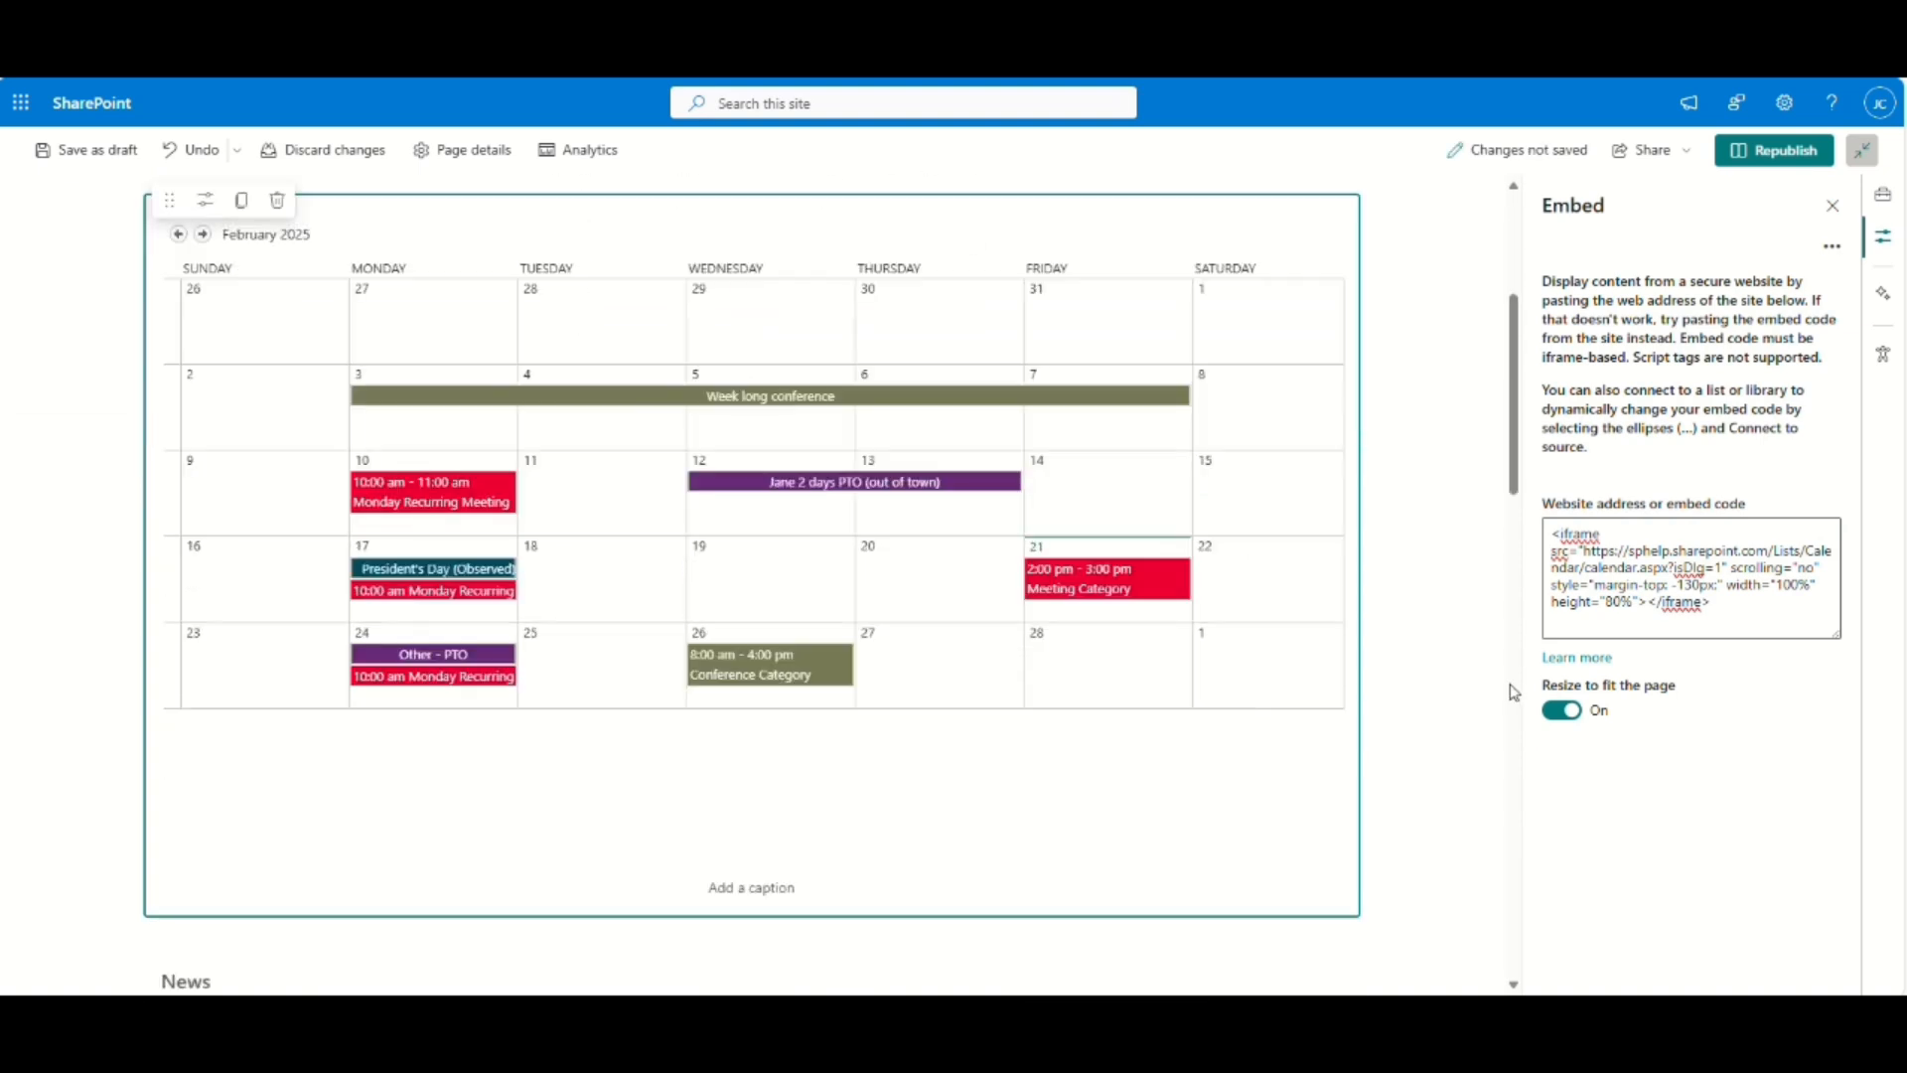
left_click(1574, 711)
left_click(1571, 711)
left_click(1773, 154)
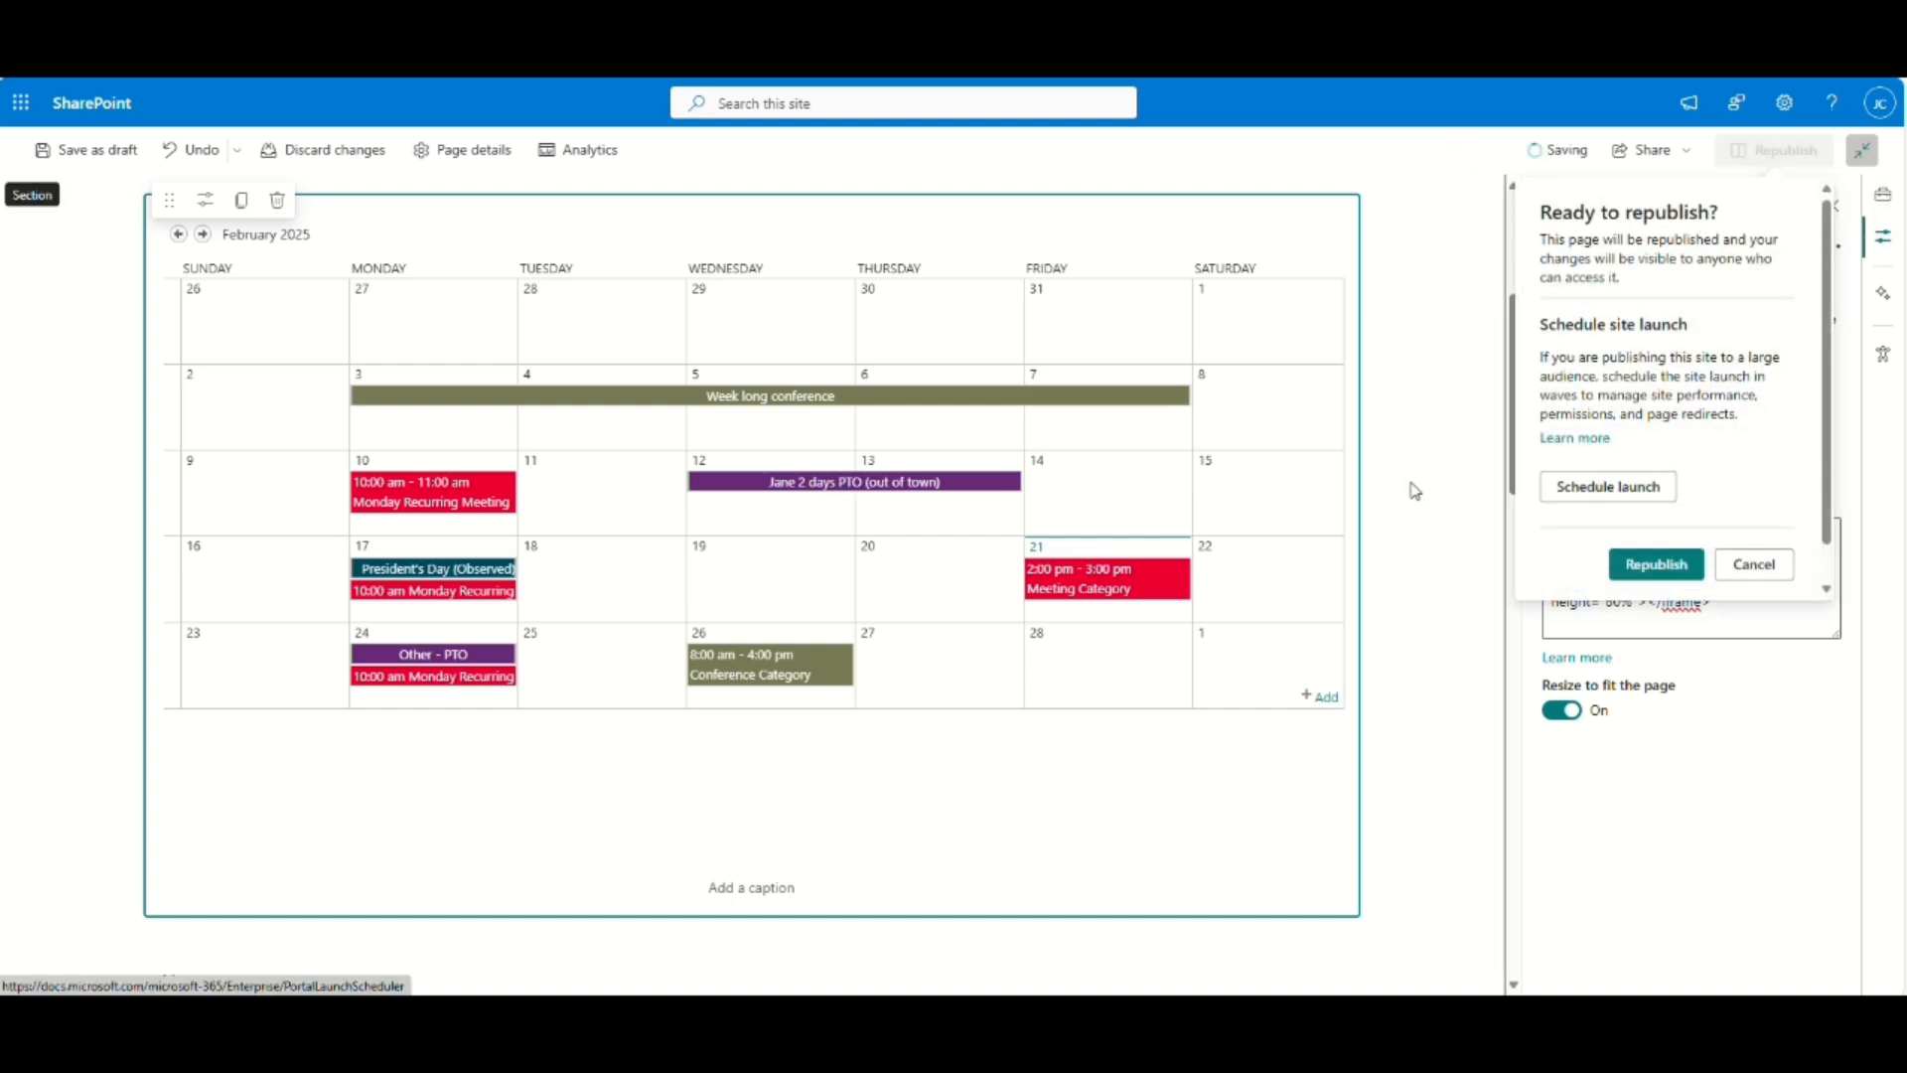
left_click(1655, 564)
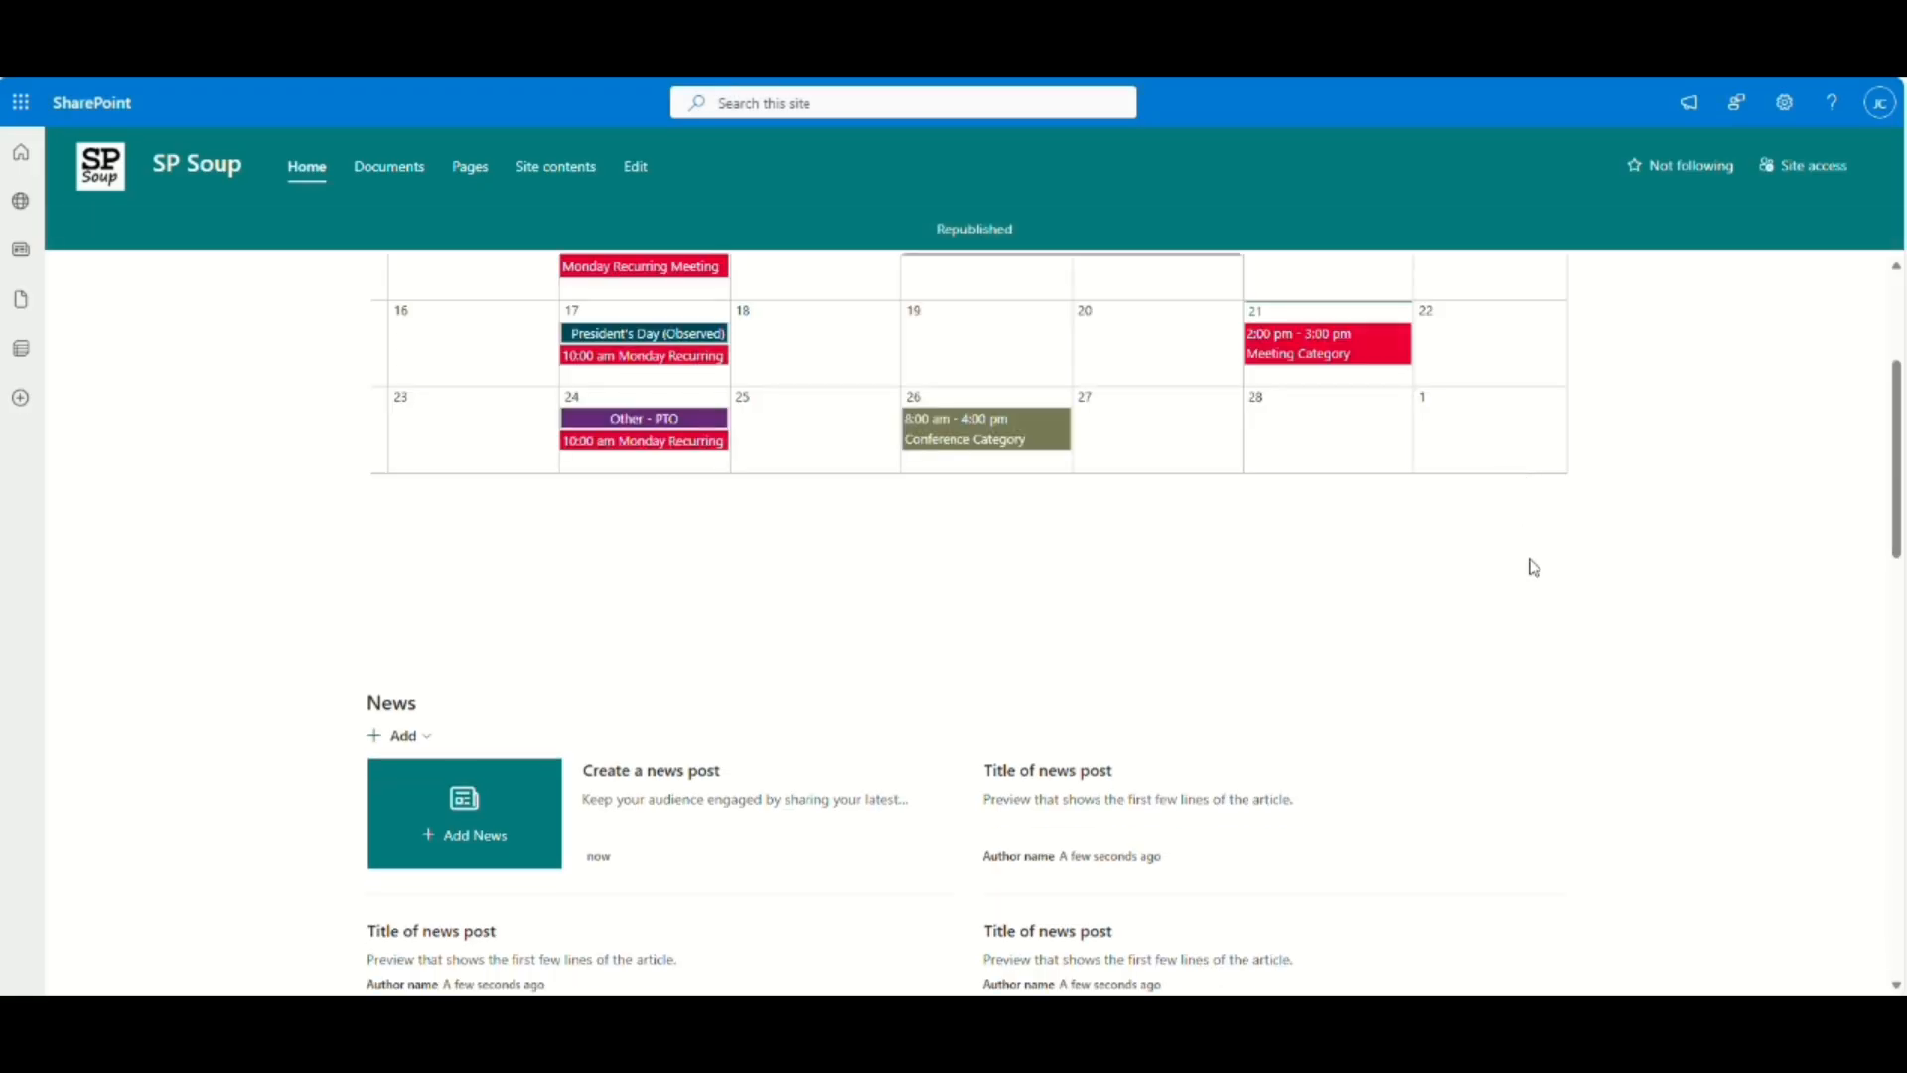
Check the published calendar by opening a new event form for February 11, and cancel the form.
scroll(1530, 553, "up", 3)
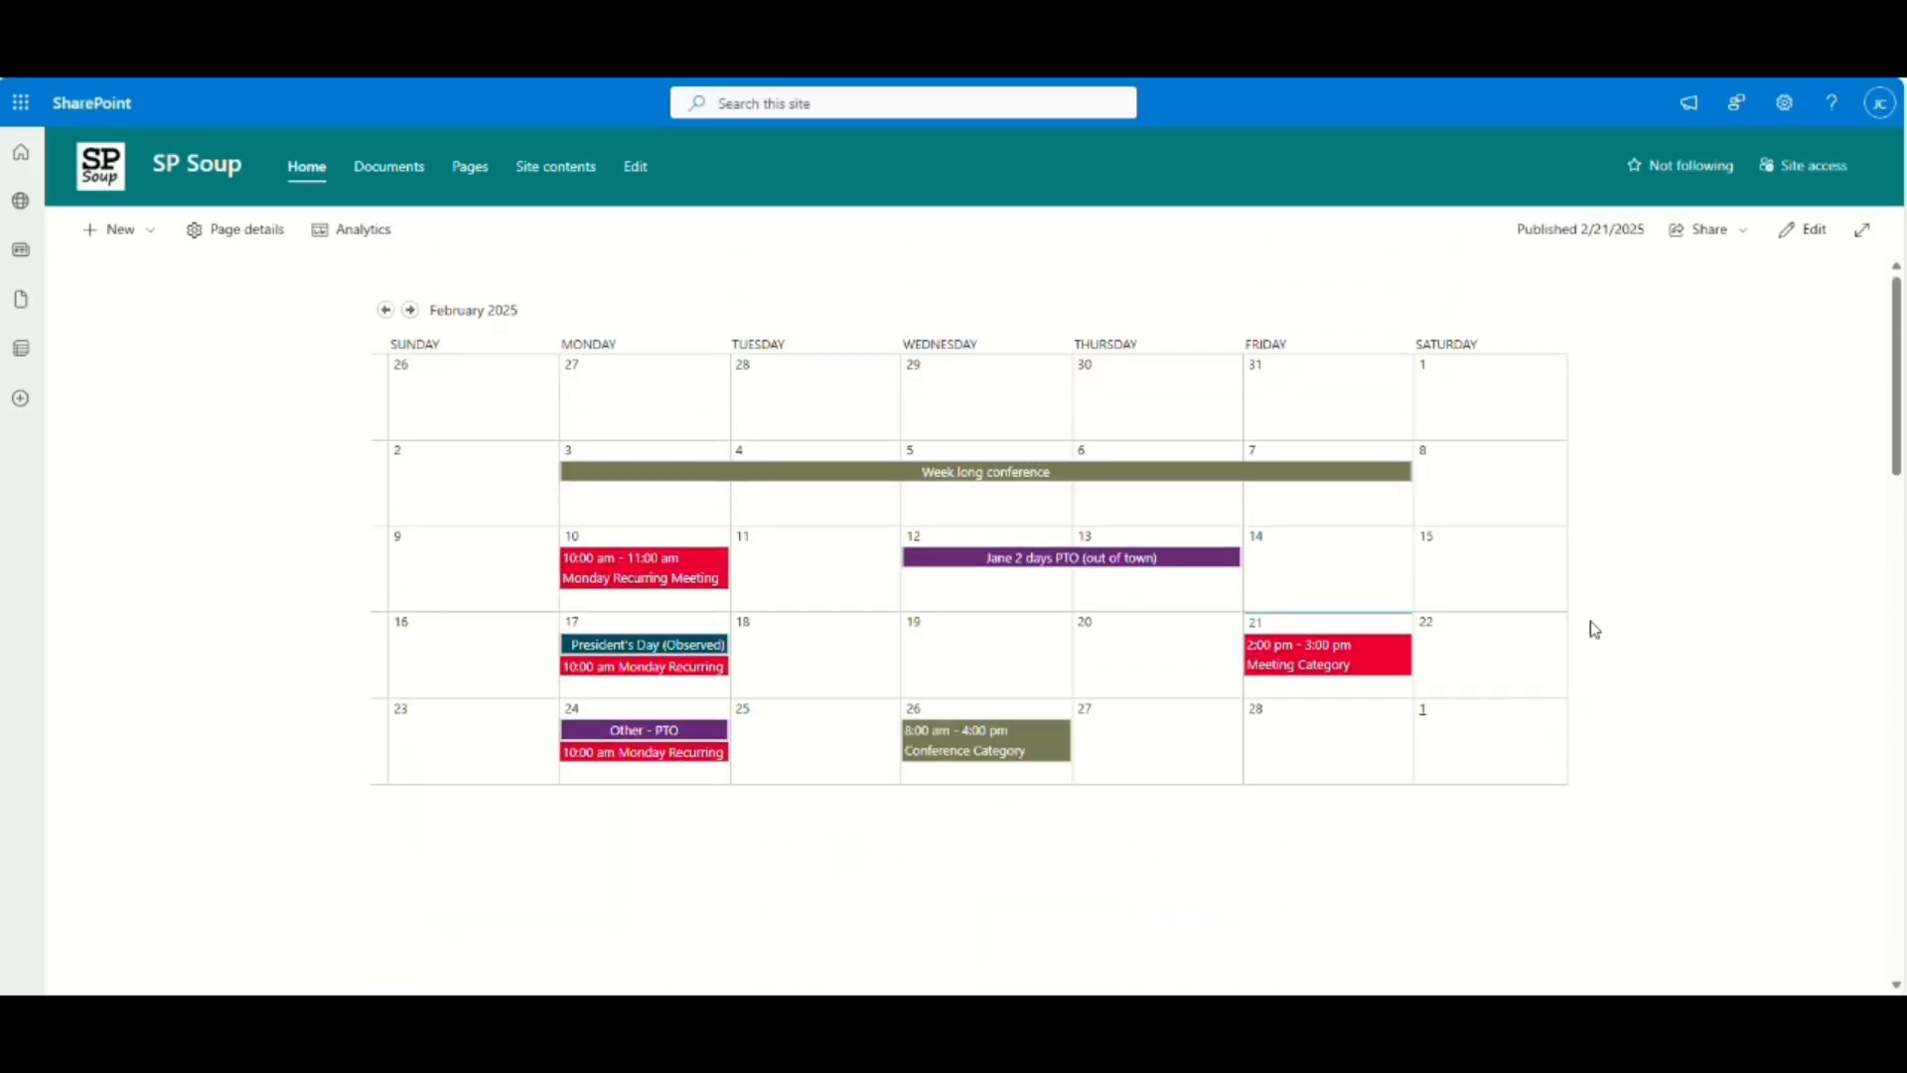
mouse_move(1533, 386)
left_click(886, 594)
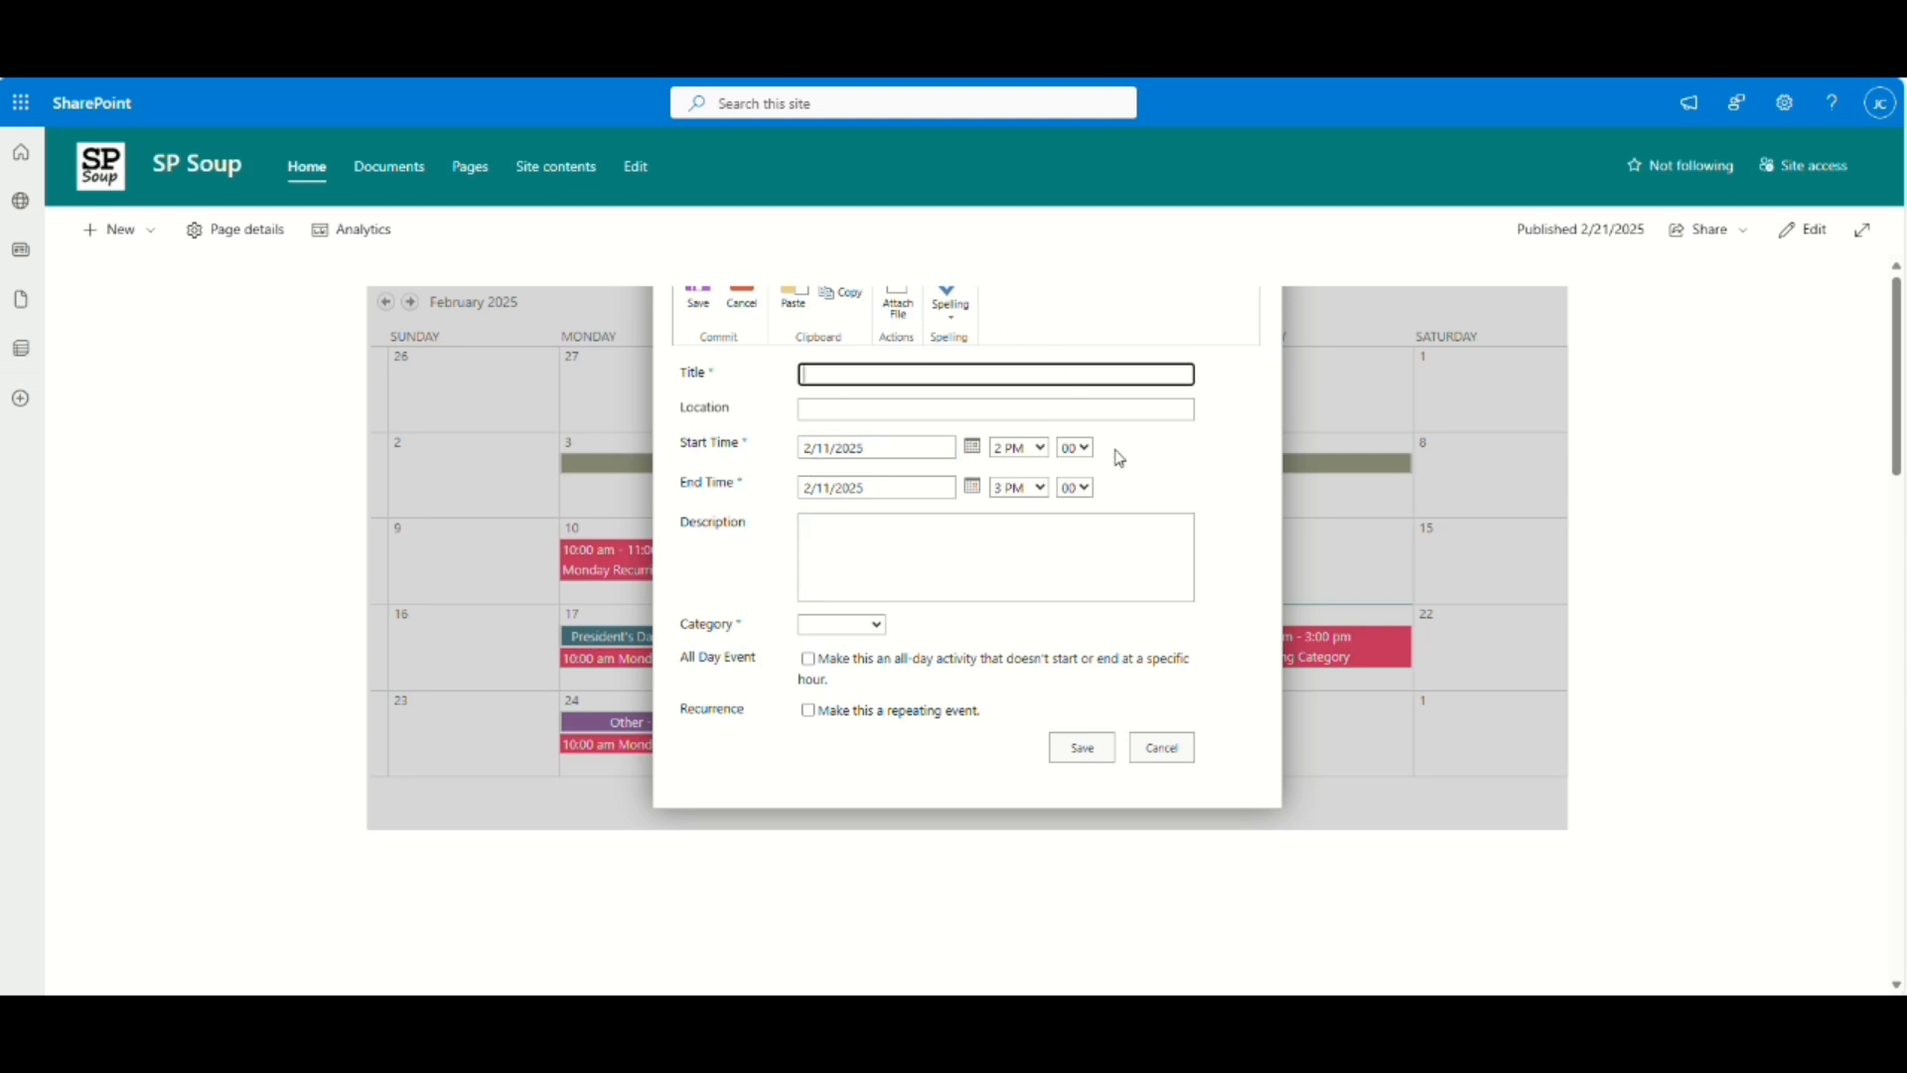
left_click(1162, 748)
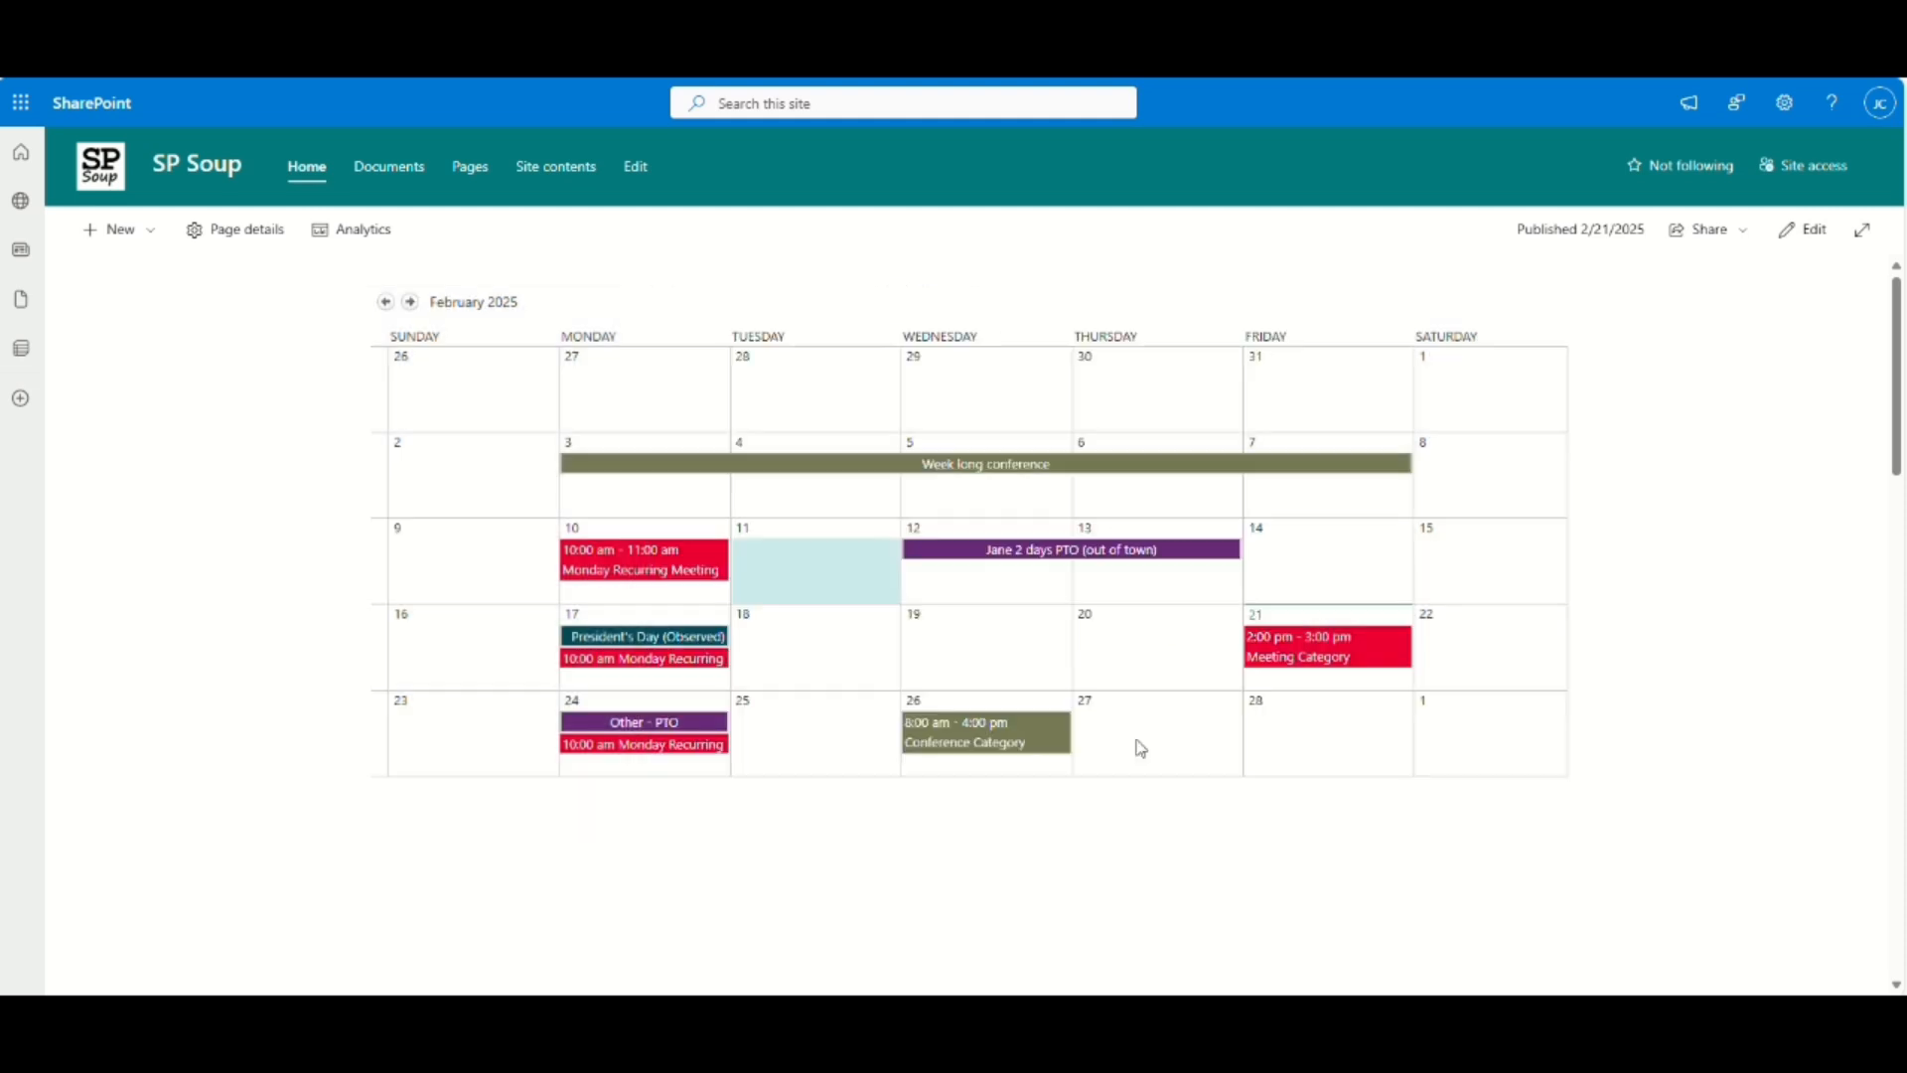
Set the iframe height to 100% in the home page's calendar embed code and republish the page.
left_click(1813, 233)
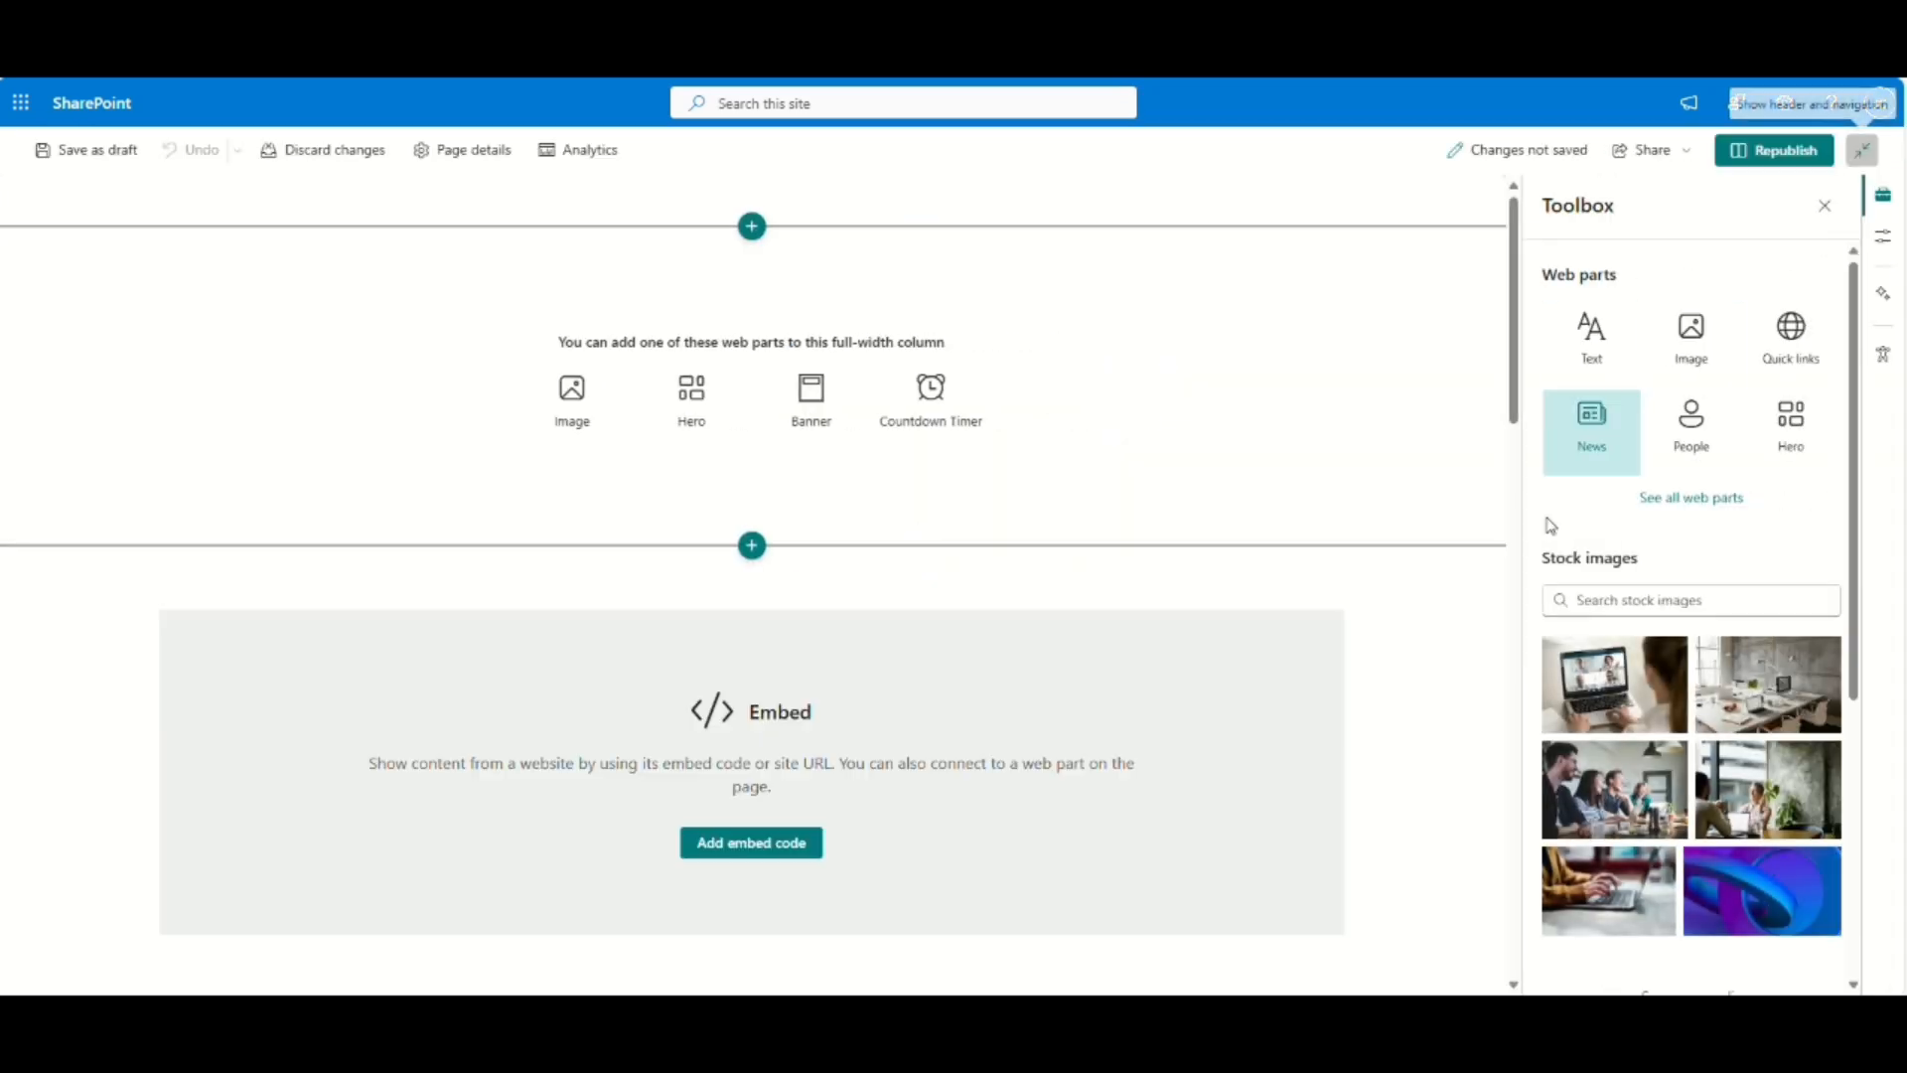
left_click(849, 647)
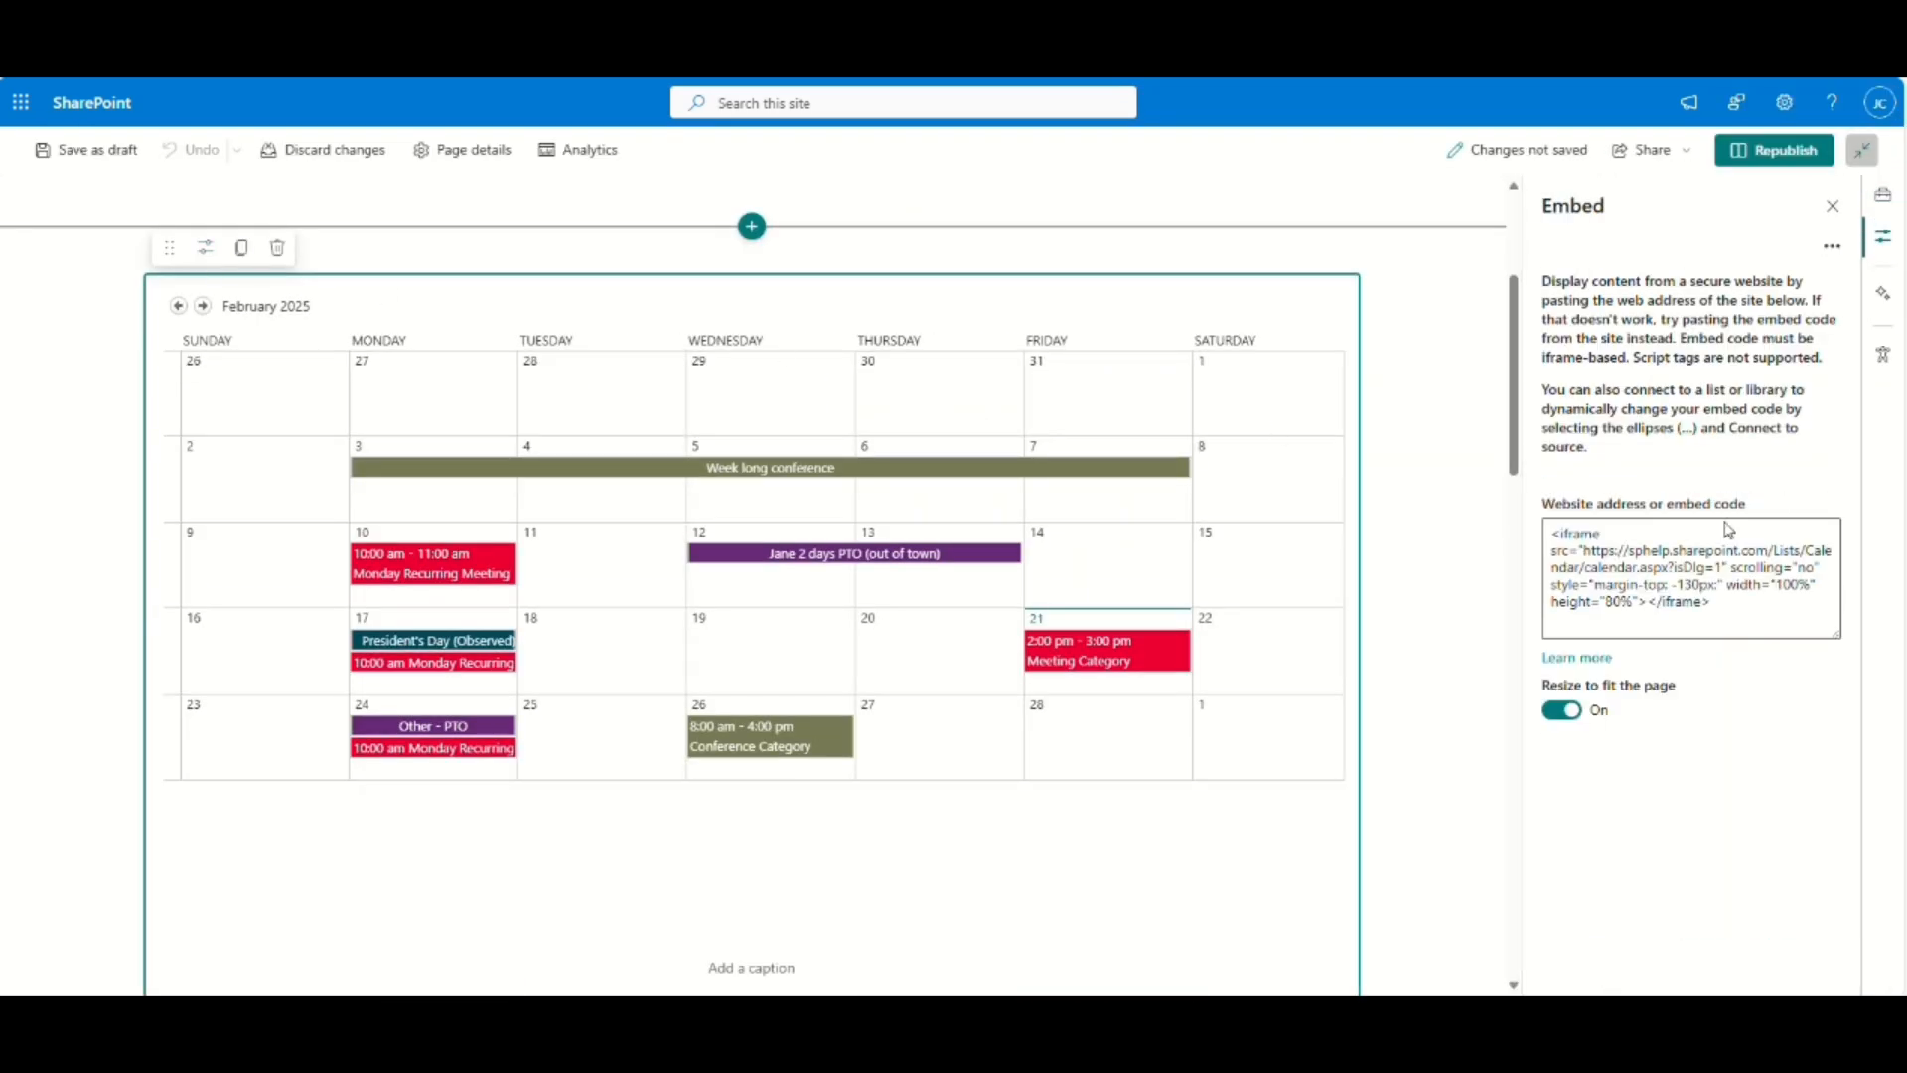
left_click_drag(1605, 601, 1615, 602)
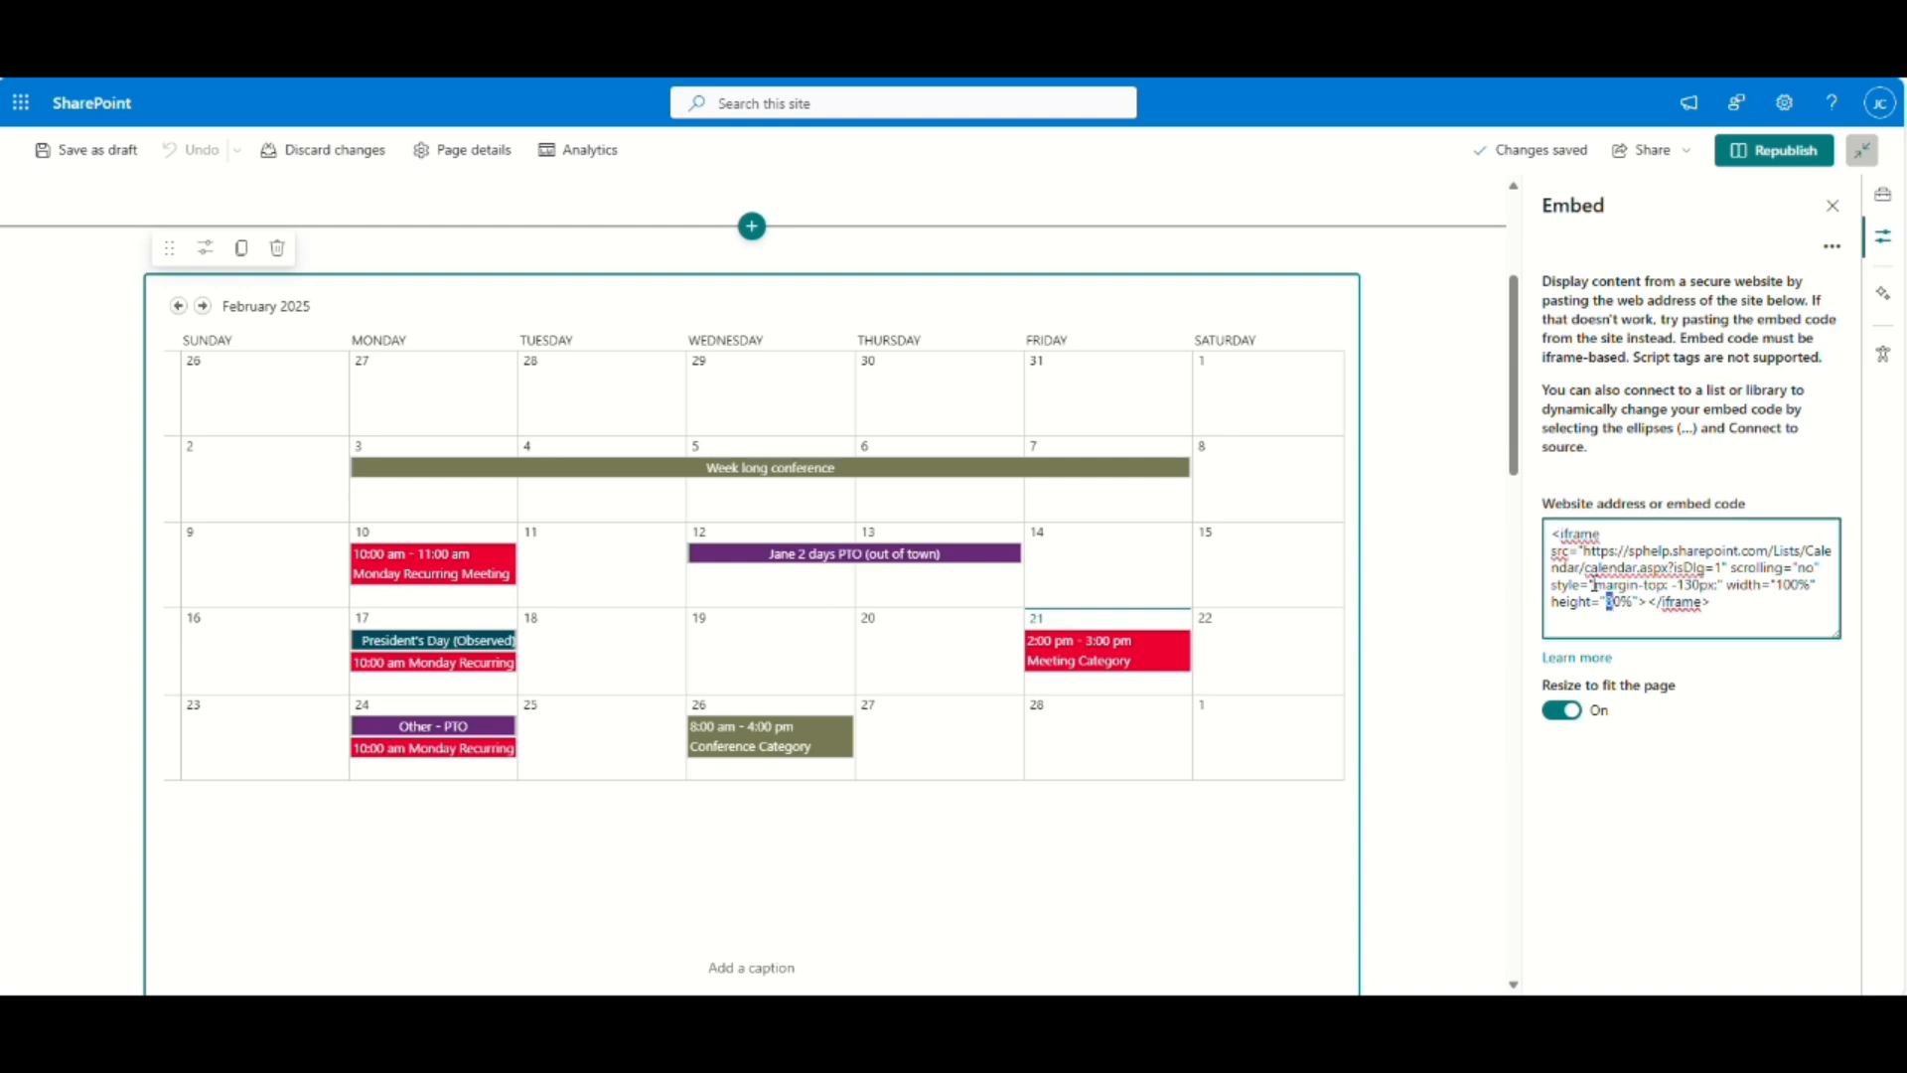
type("10")
left_click(1793, 489)
left_click(1797, 151)
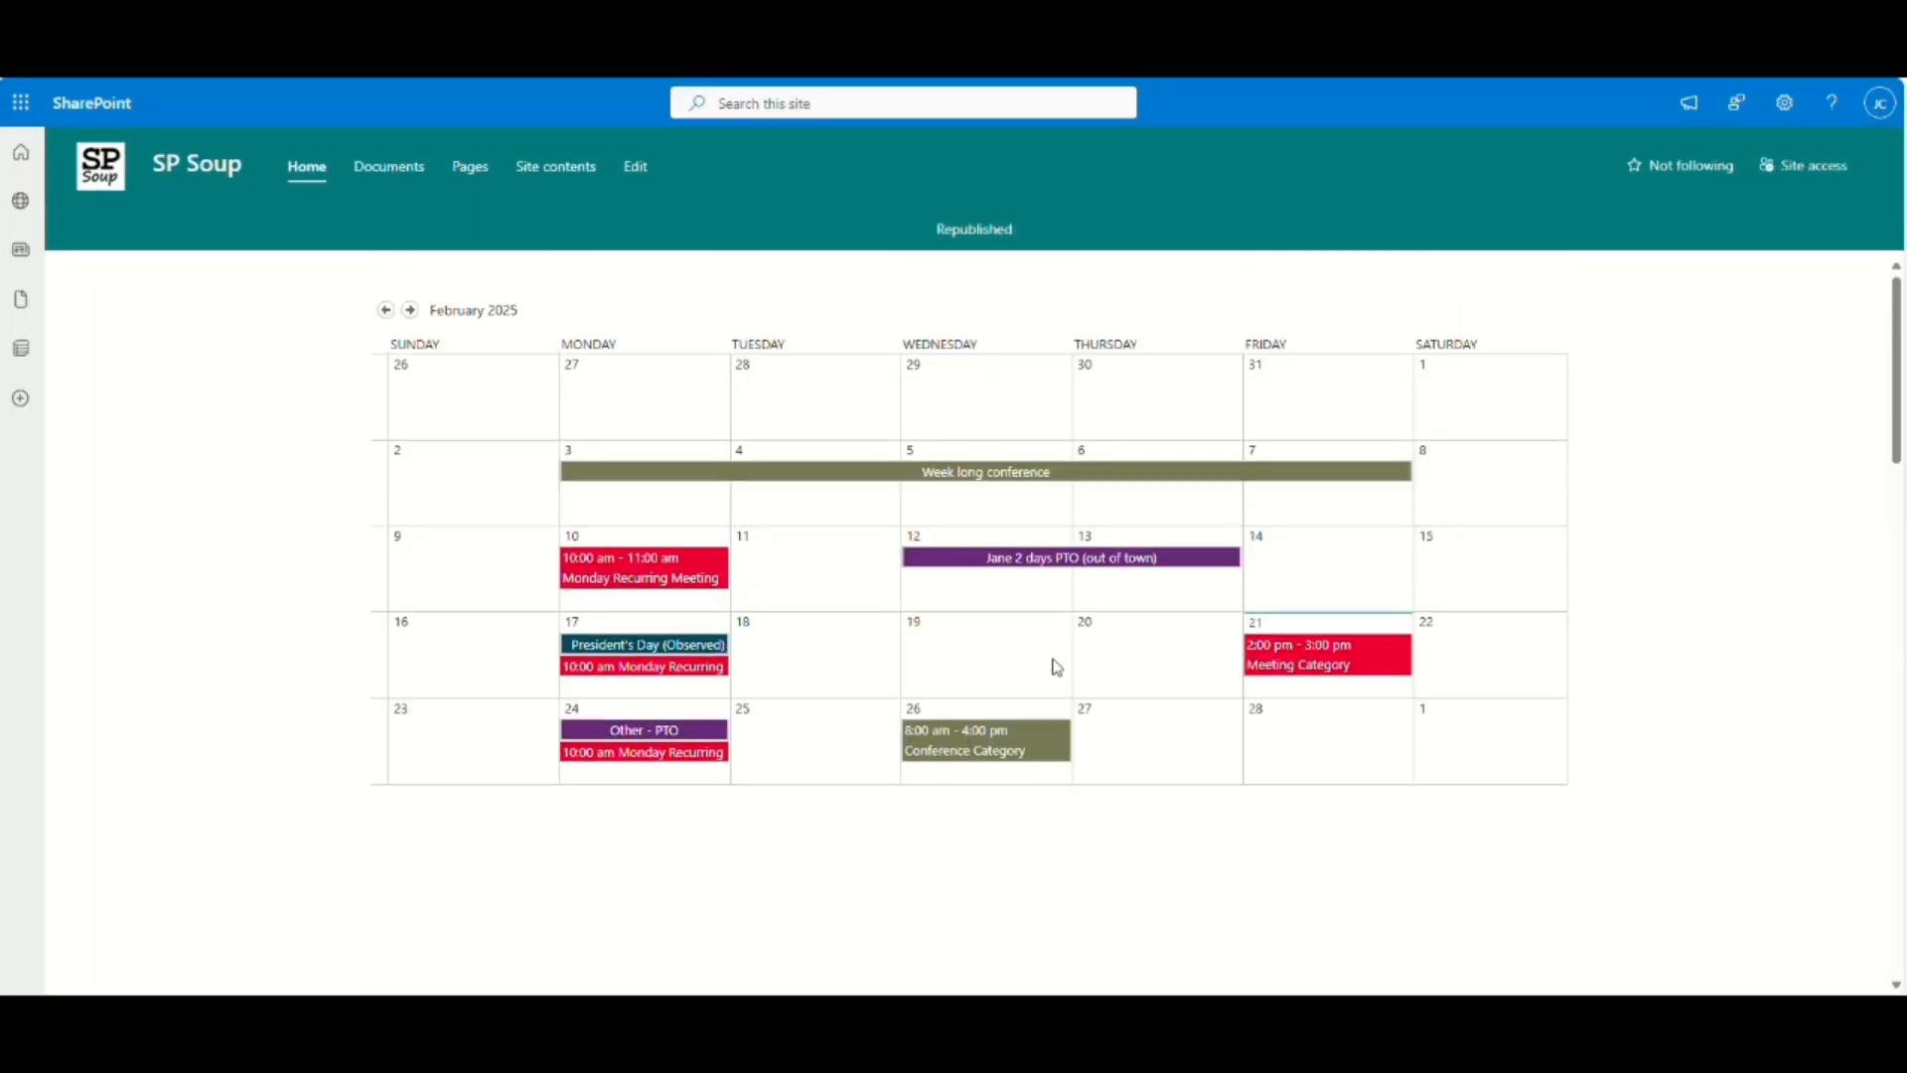
Open a new event form for February 11 on the republished calendar, examine how the whole form fits, and cancel it.
left_click(880, 603)
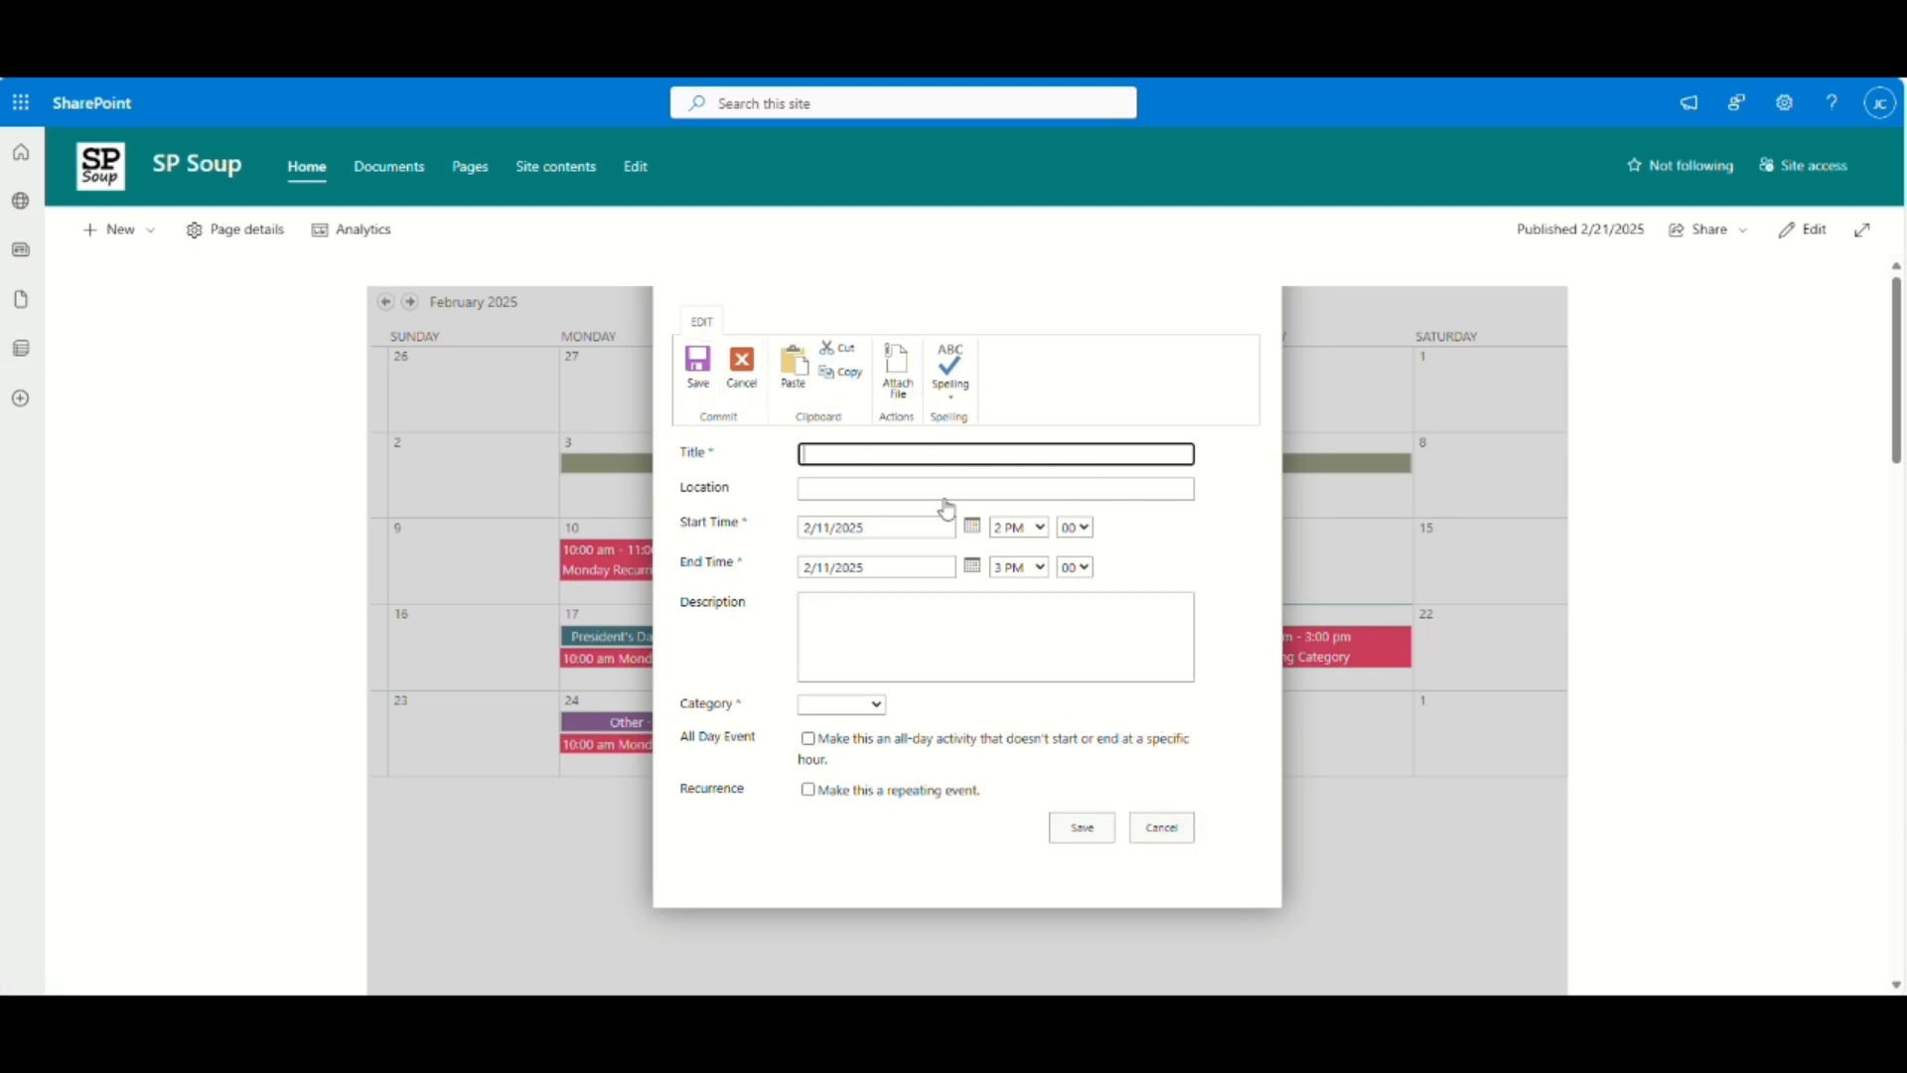
scroll(916, 629, "down", 2)
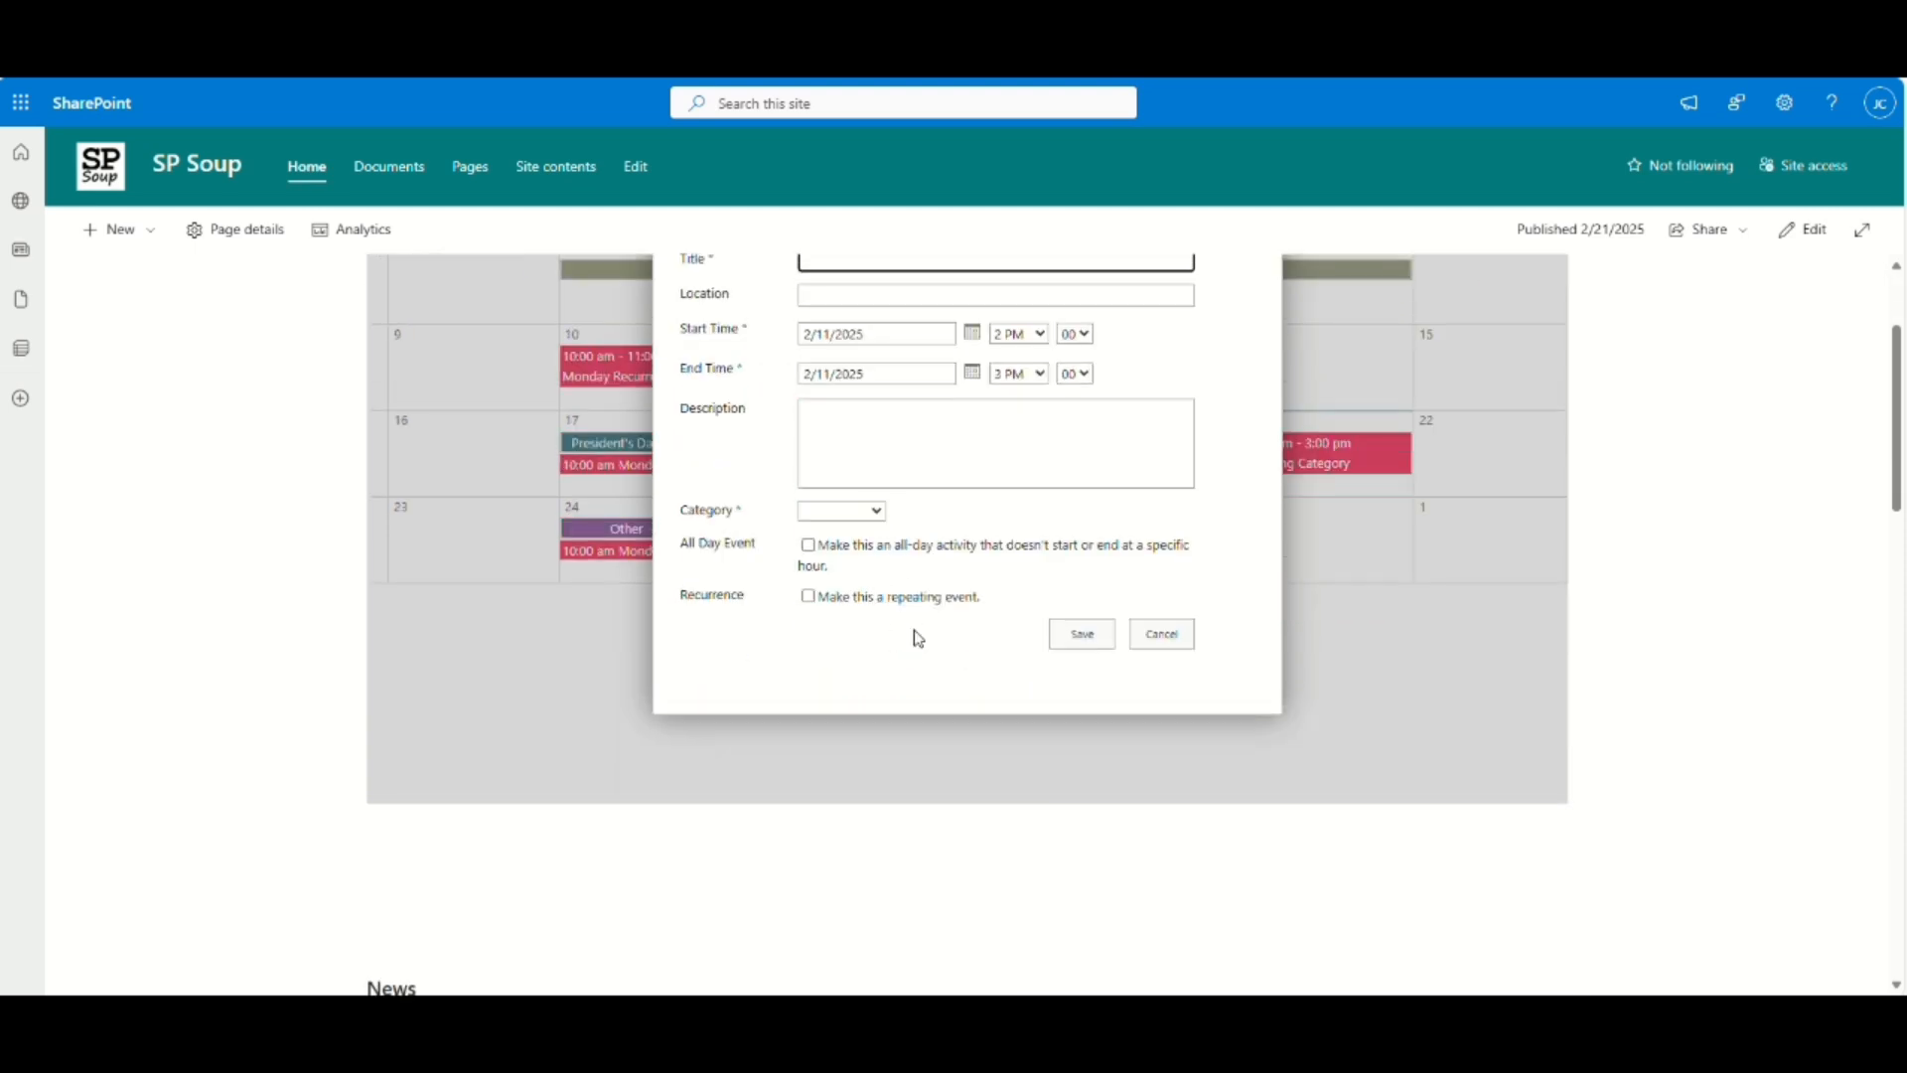
scroll(916, 632, "up", 2)
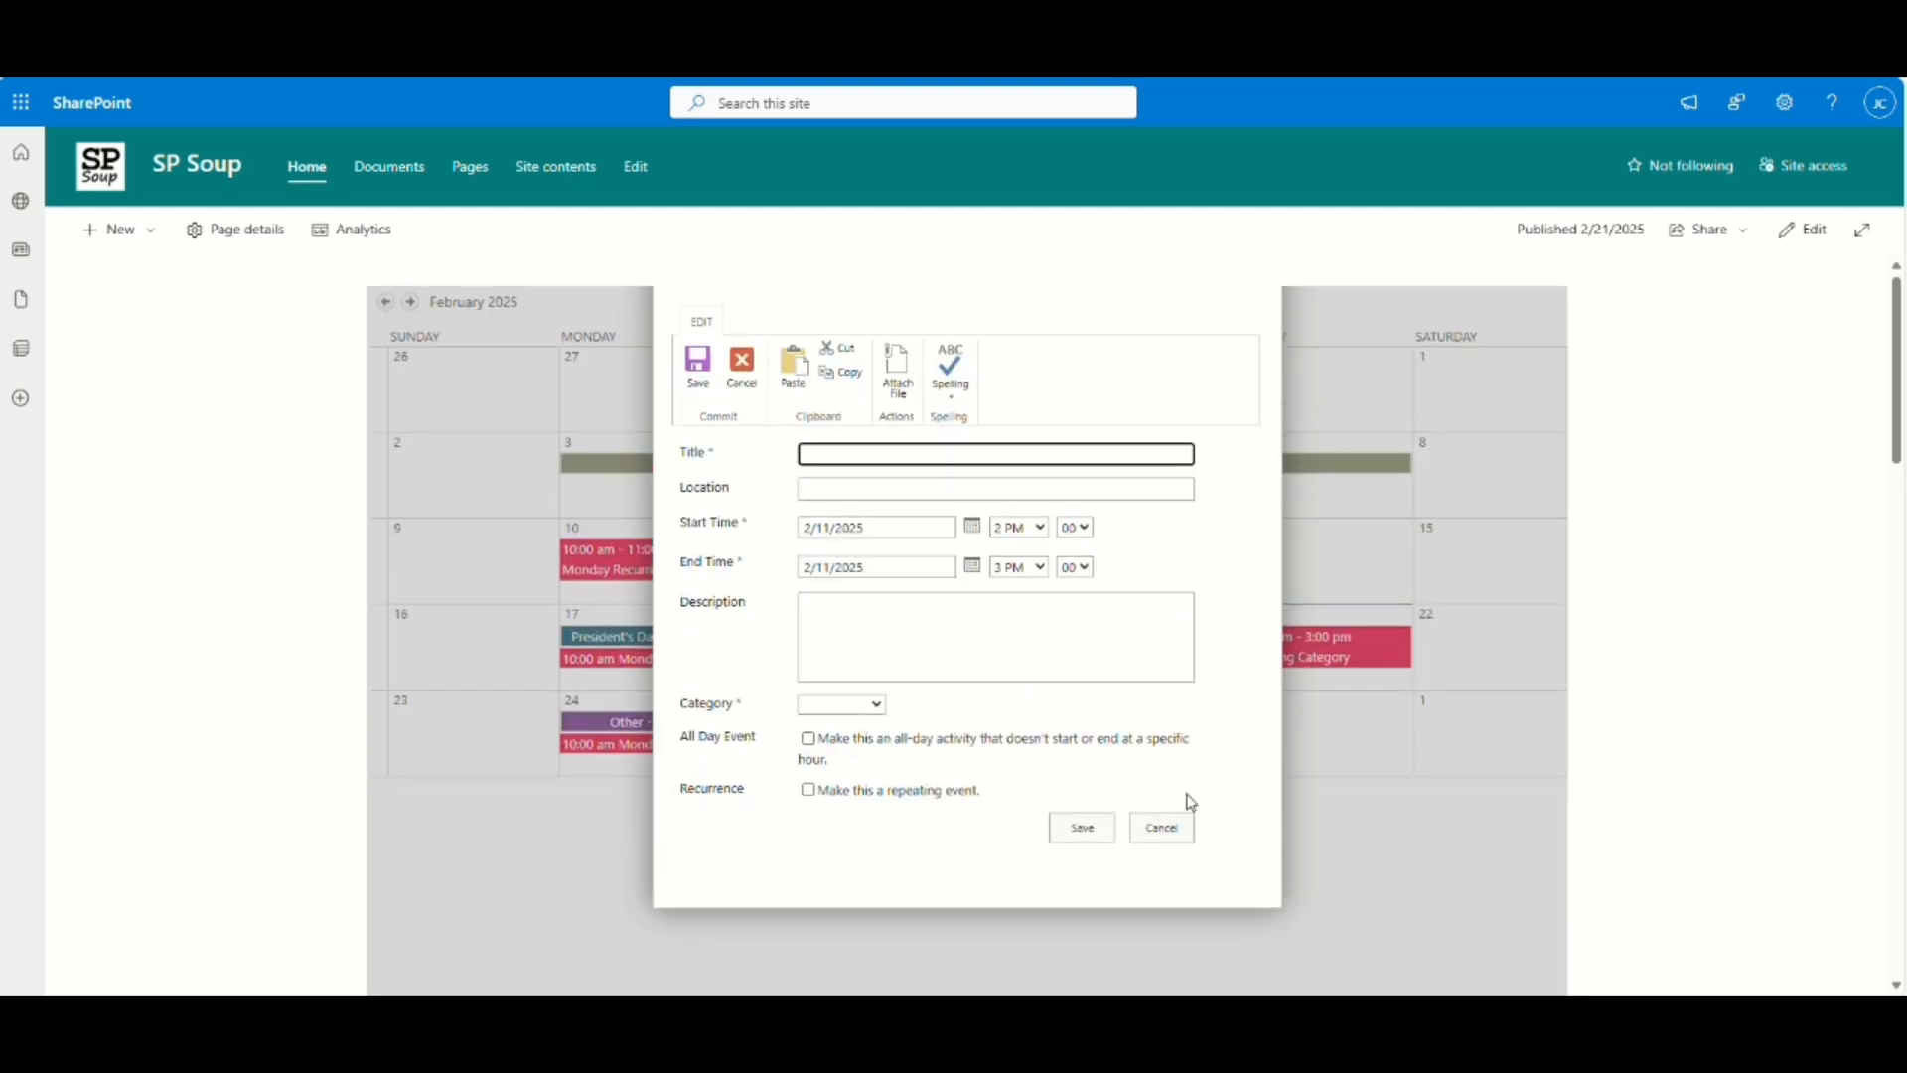
left_click(1161, 828)
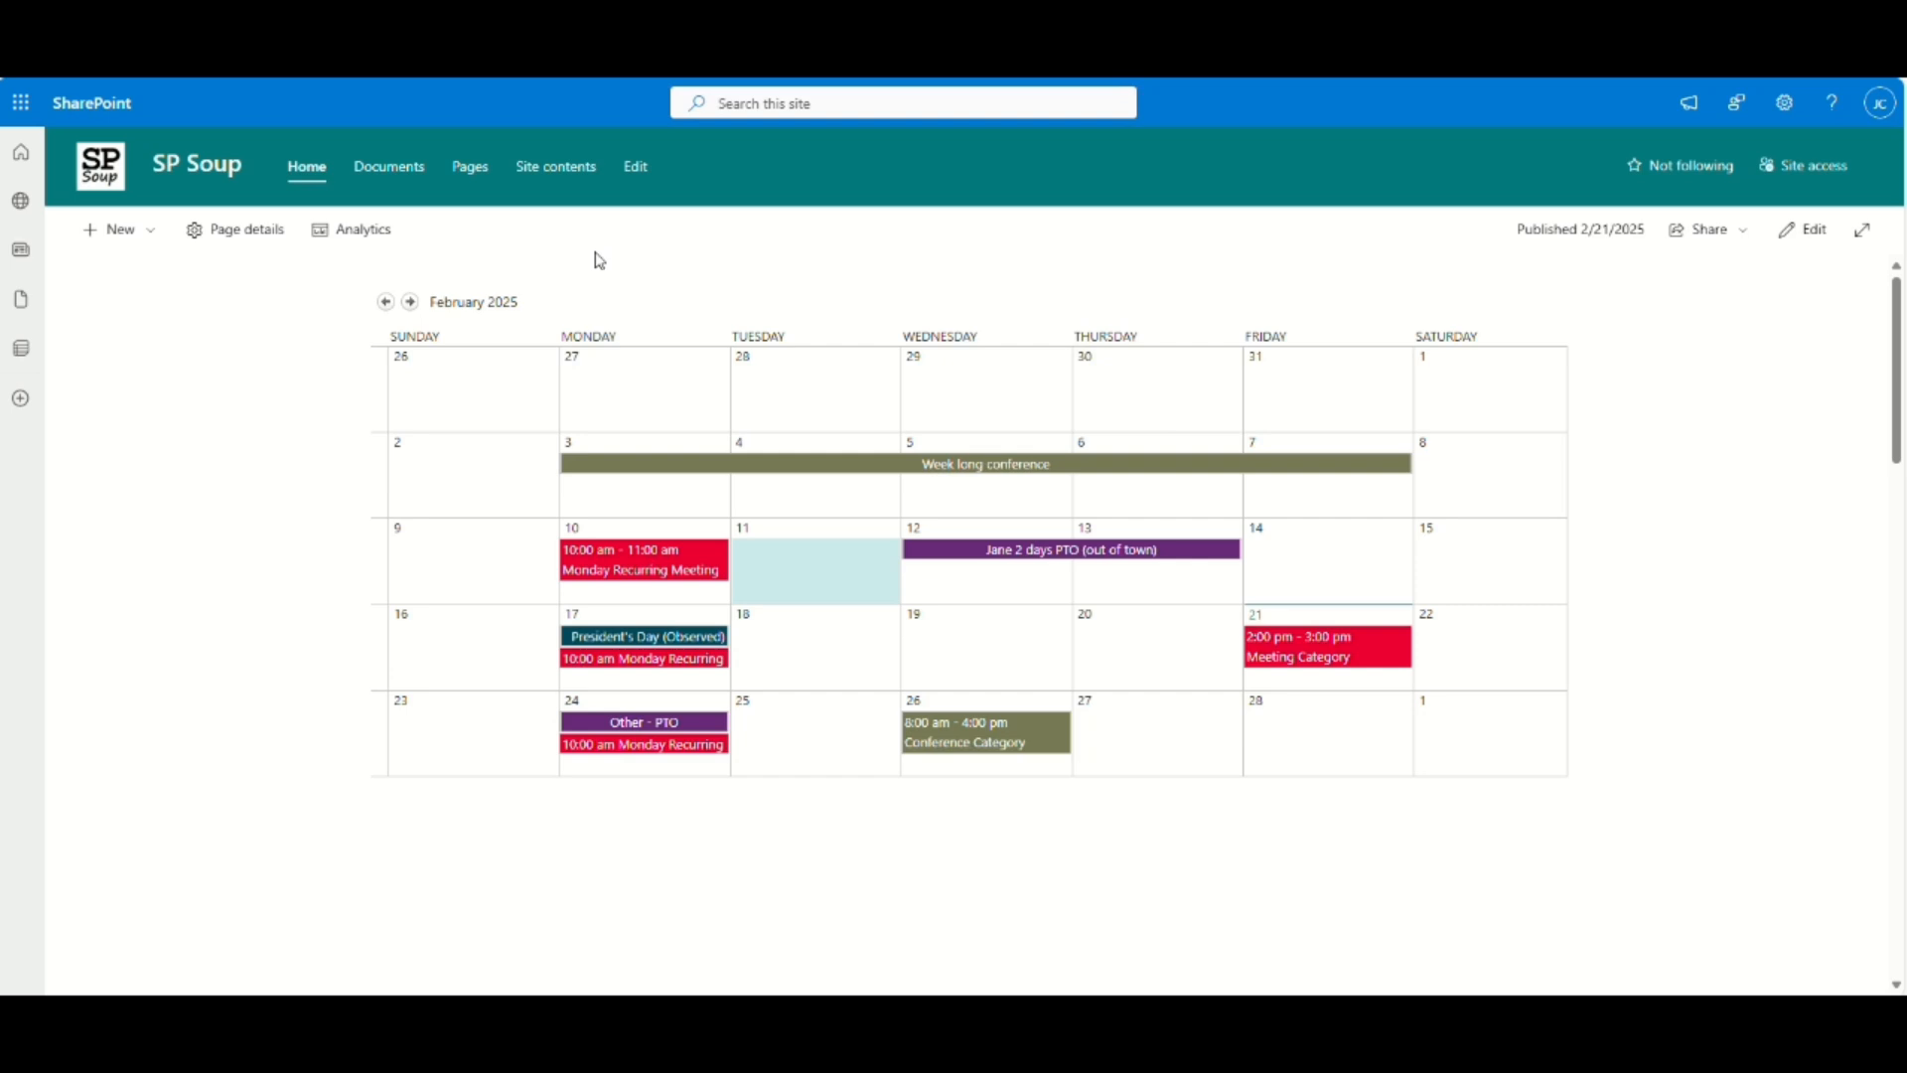
Add a Text web part above the embedded calendar on the home page containing "Calendar Key:" followed by a new line.
left_click(1802, 229)
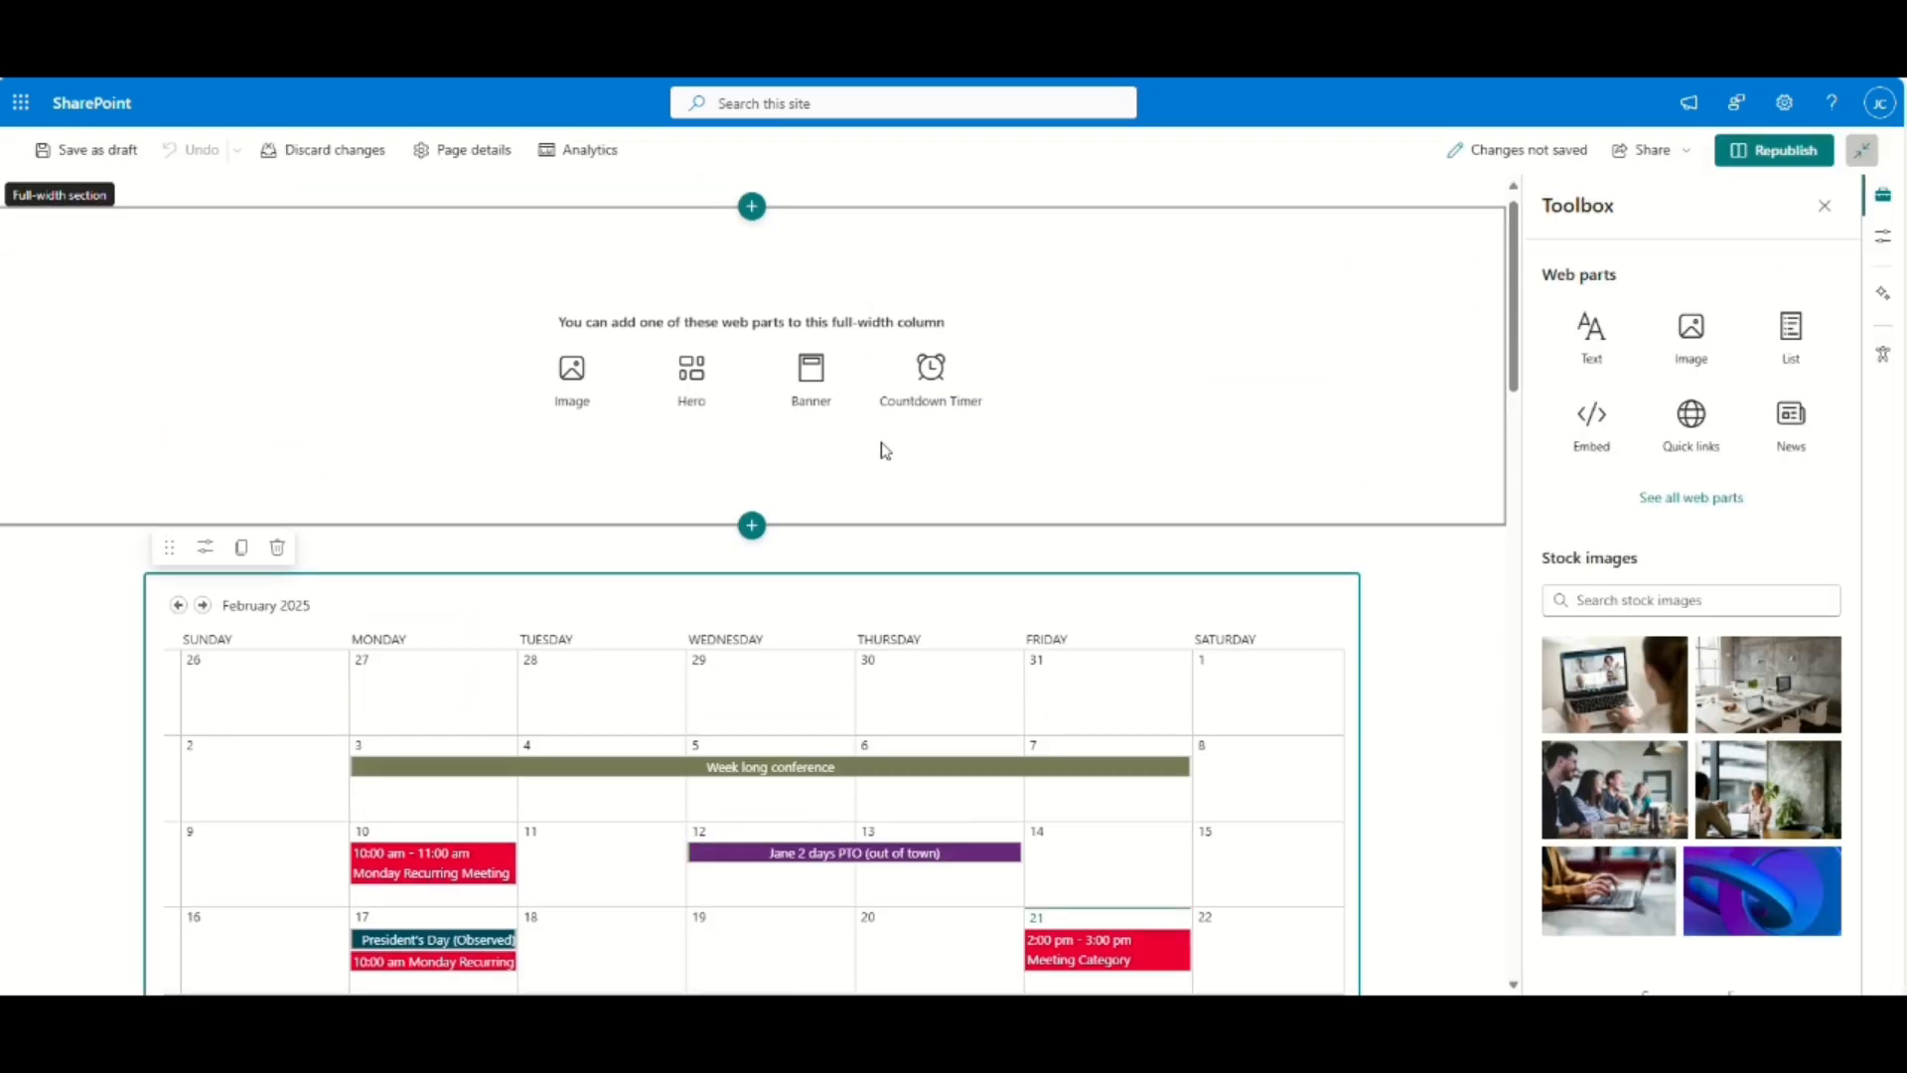
left_click(752, 557)
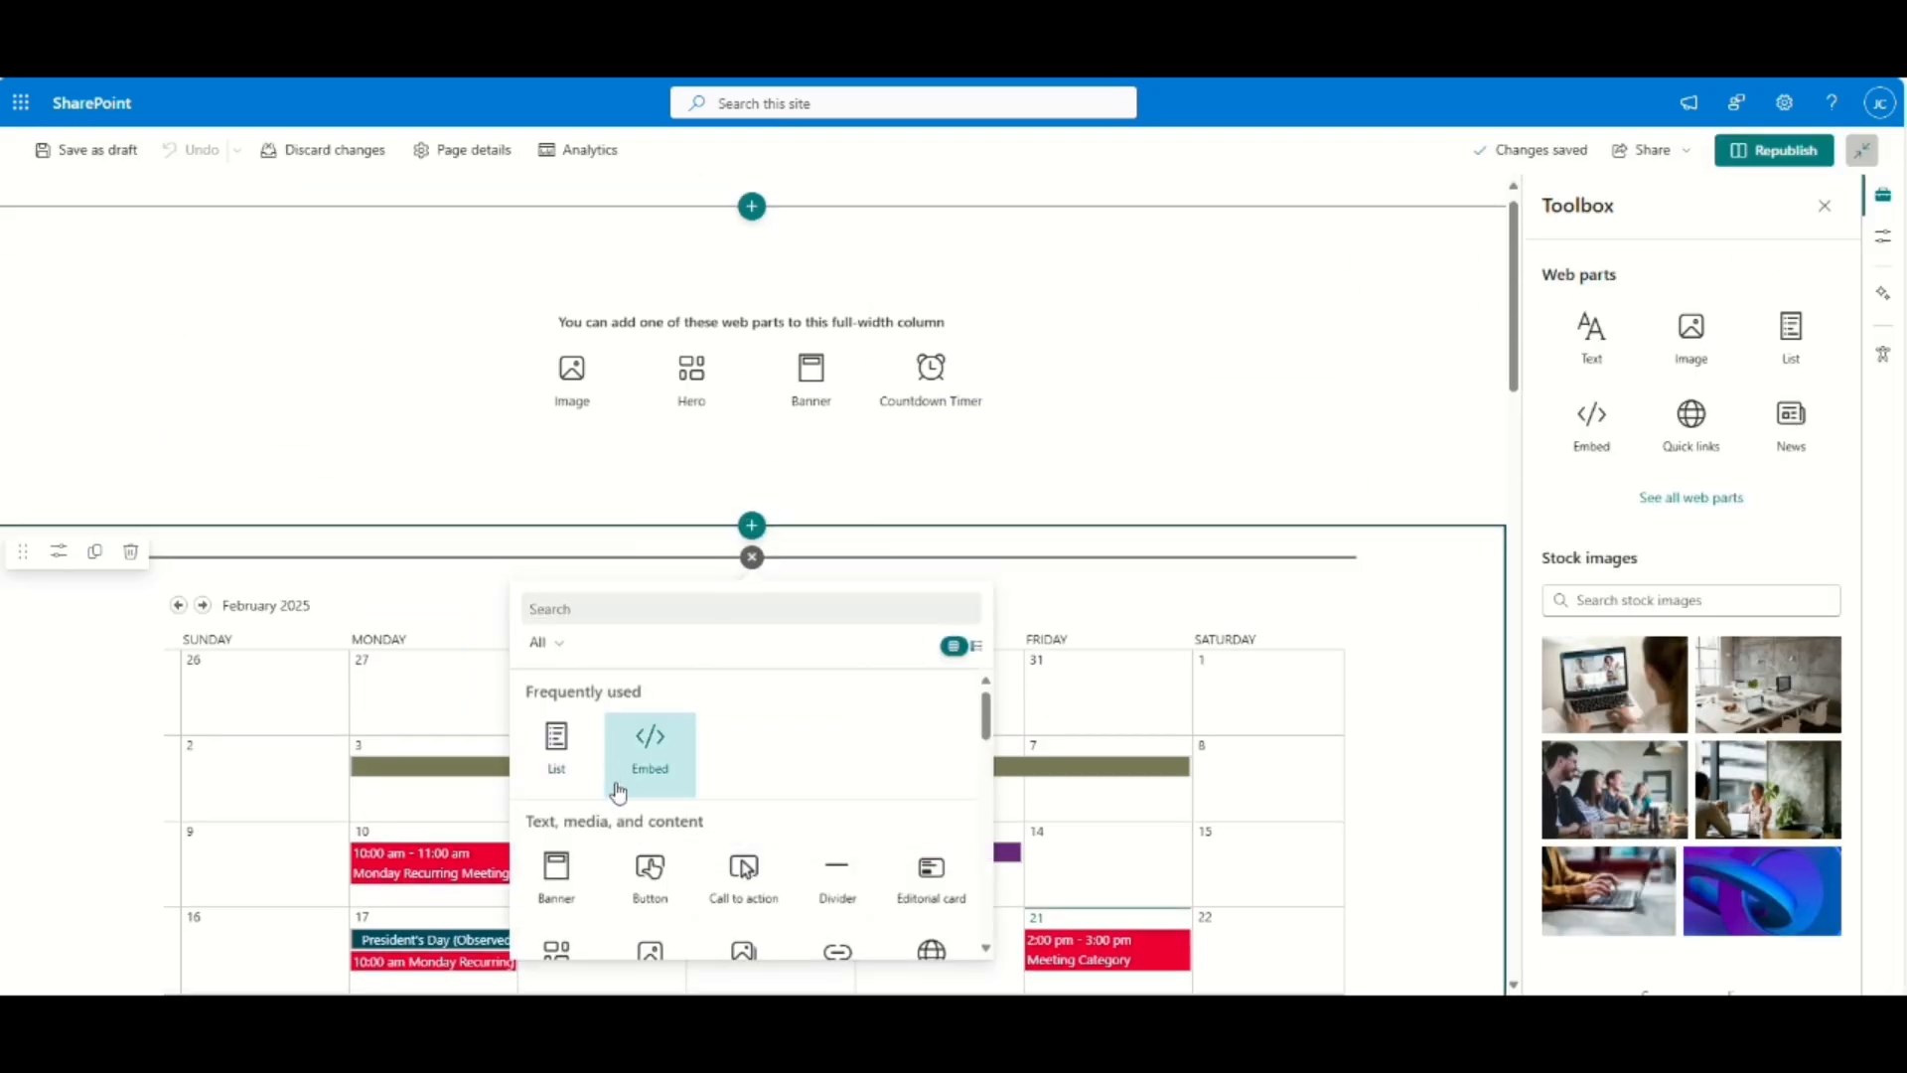
scroll(611, 774, "down", 2)
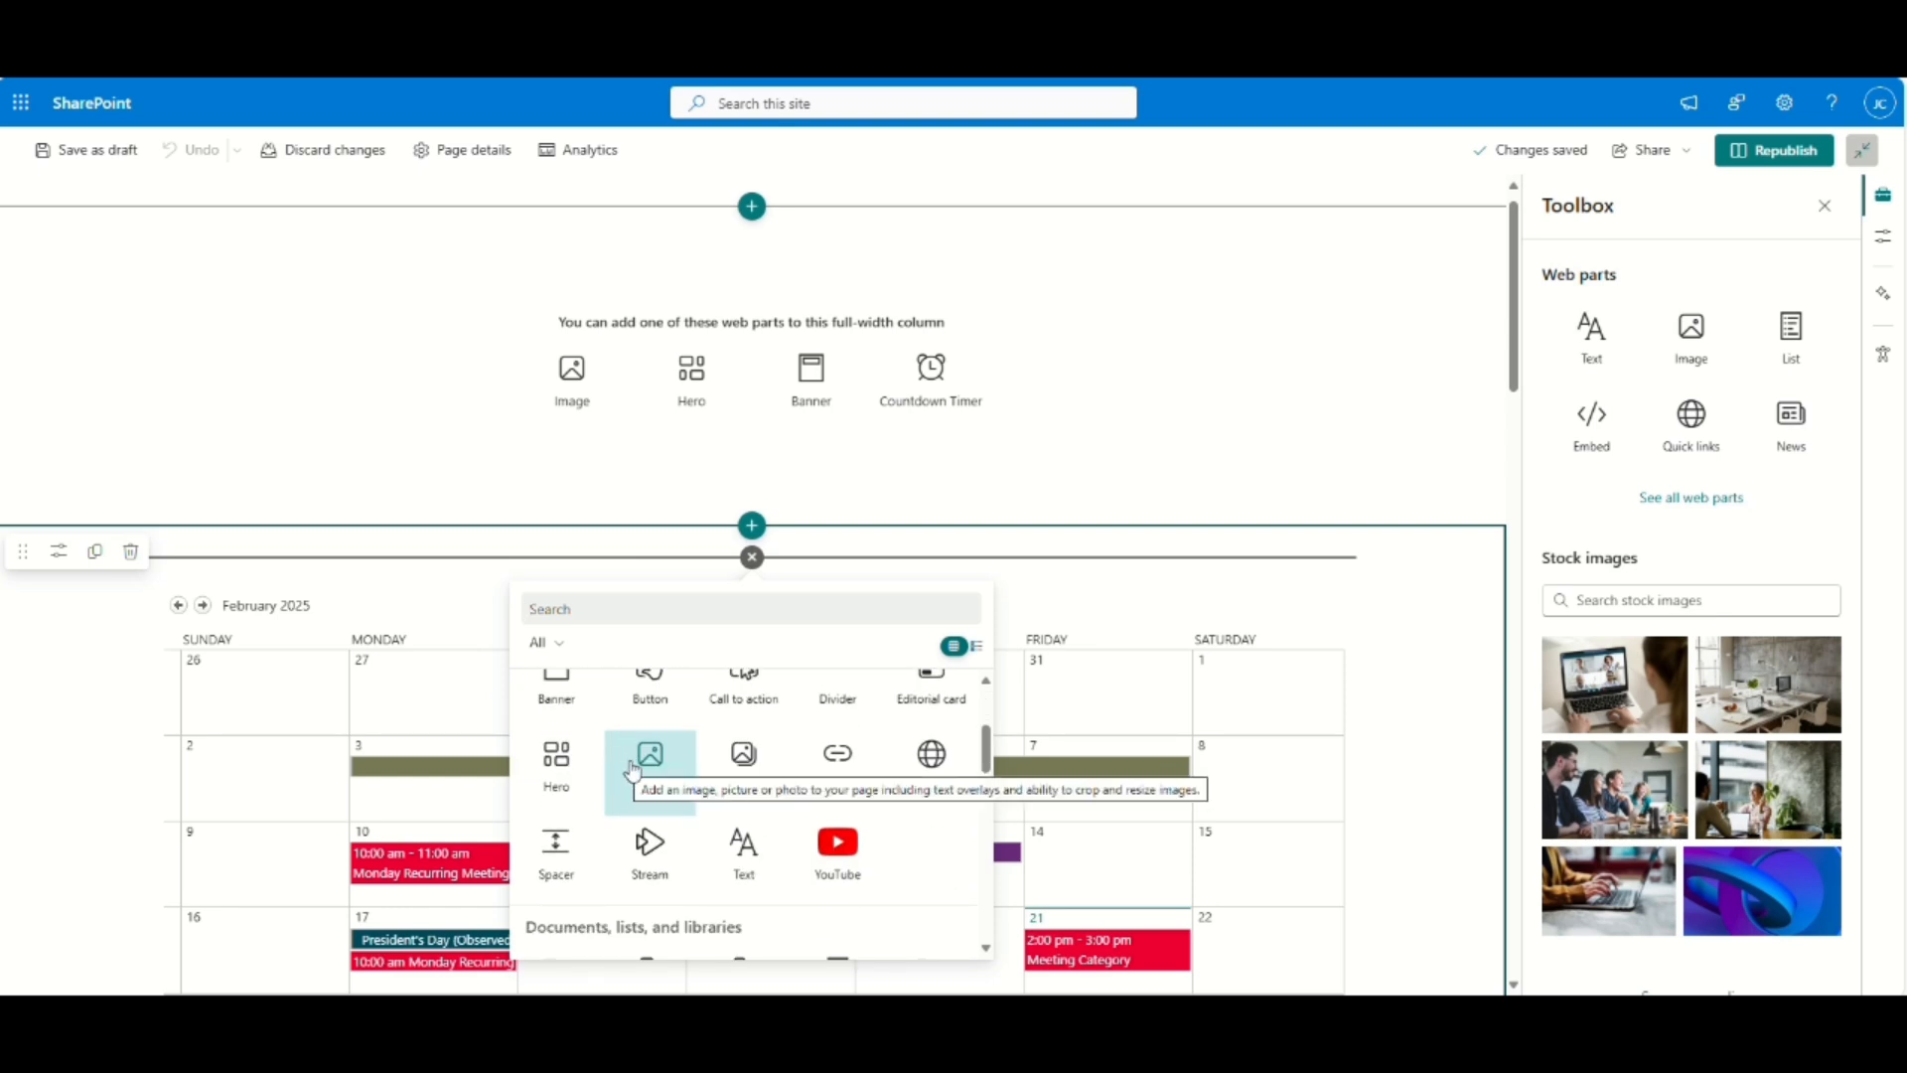
left_click(744, 846)
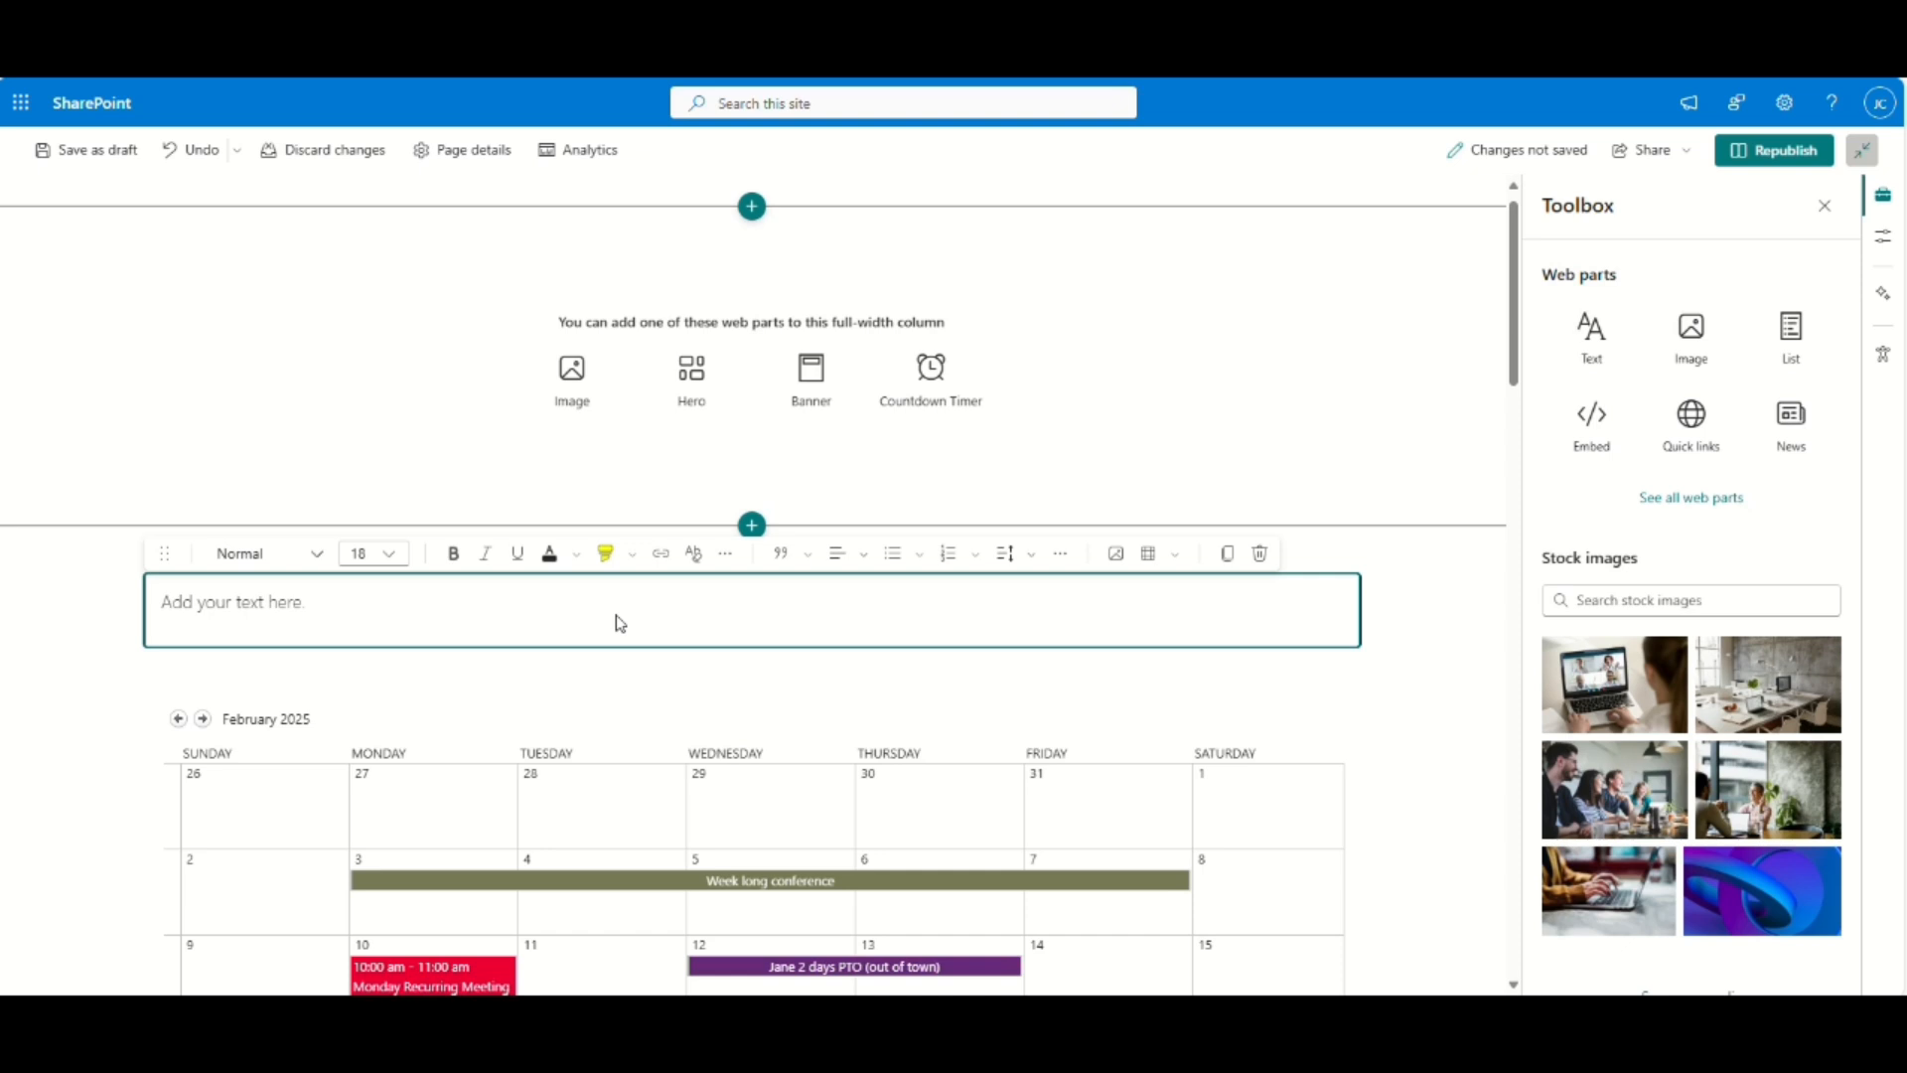
type("Calendar Key:")
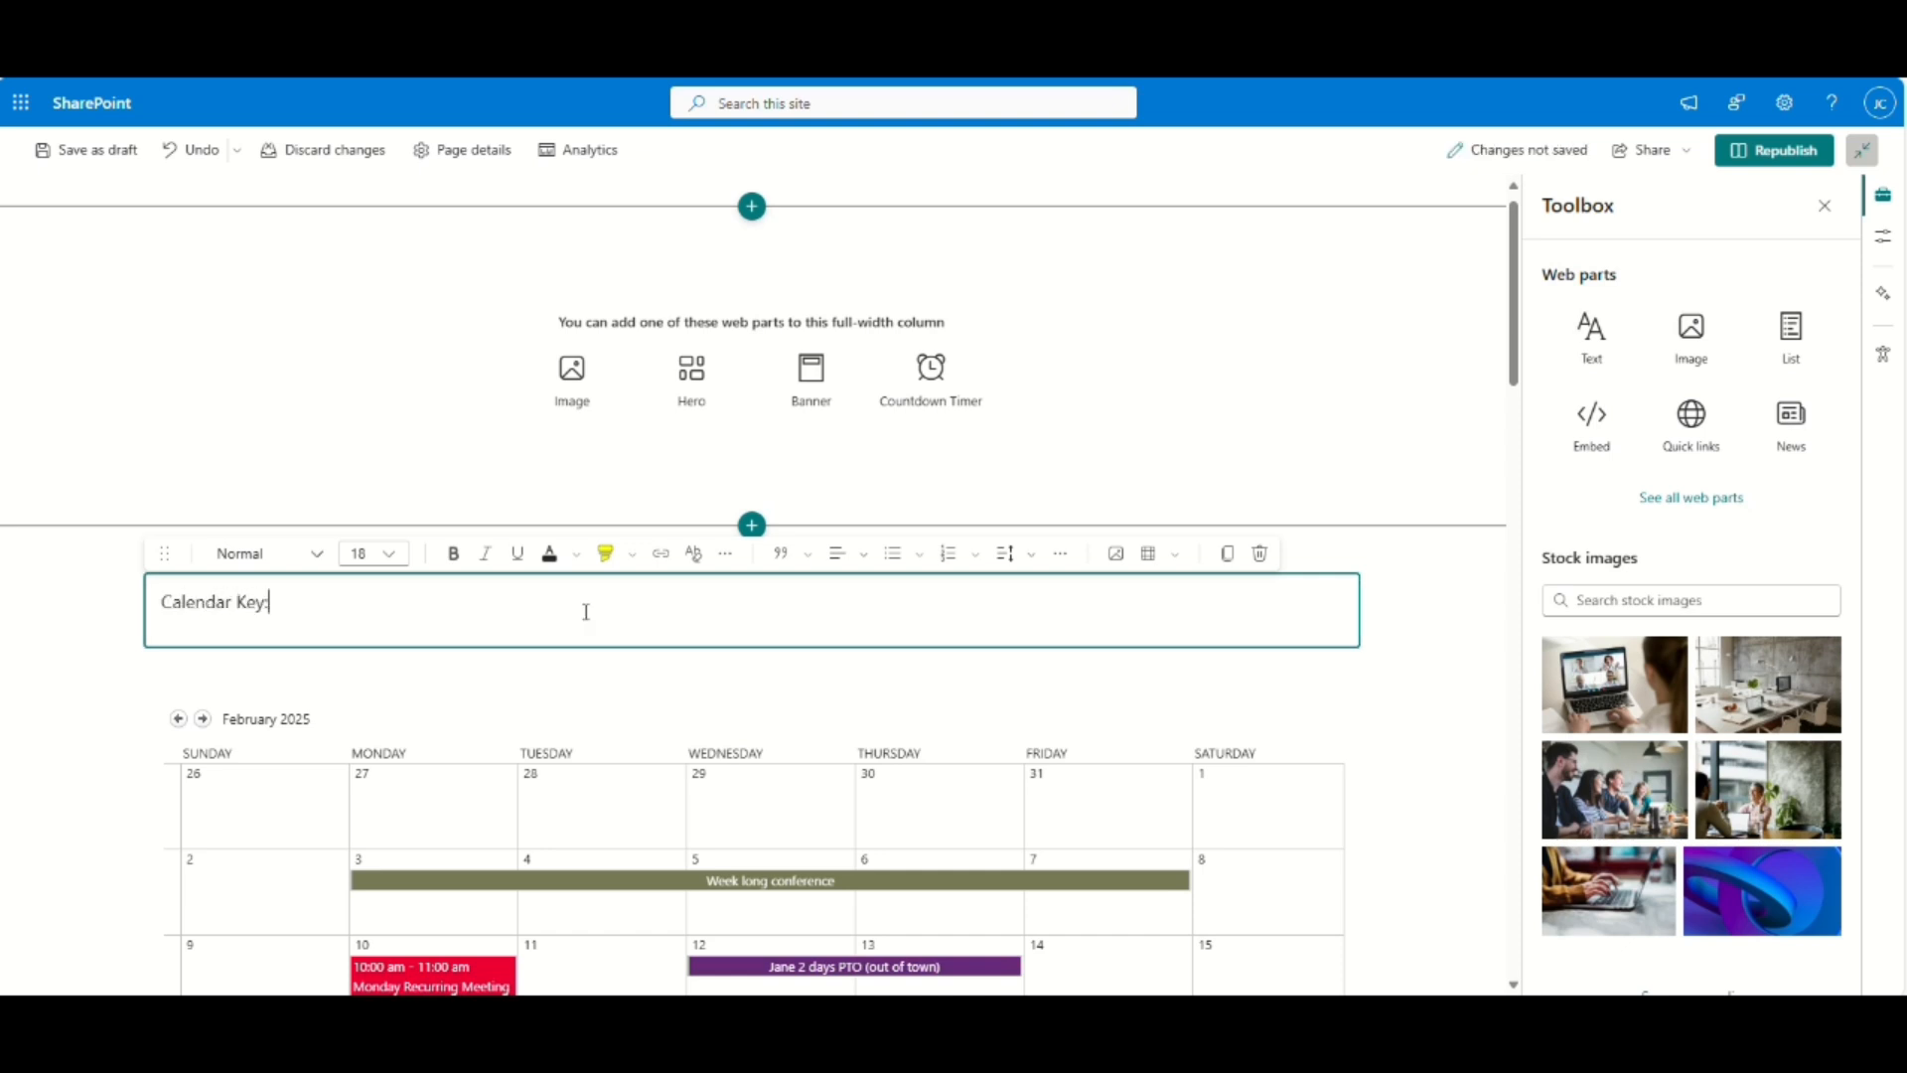
key("Return")
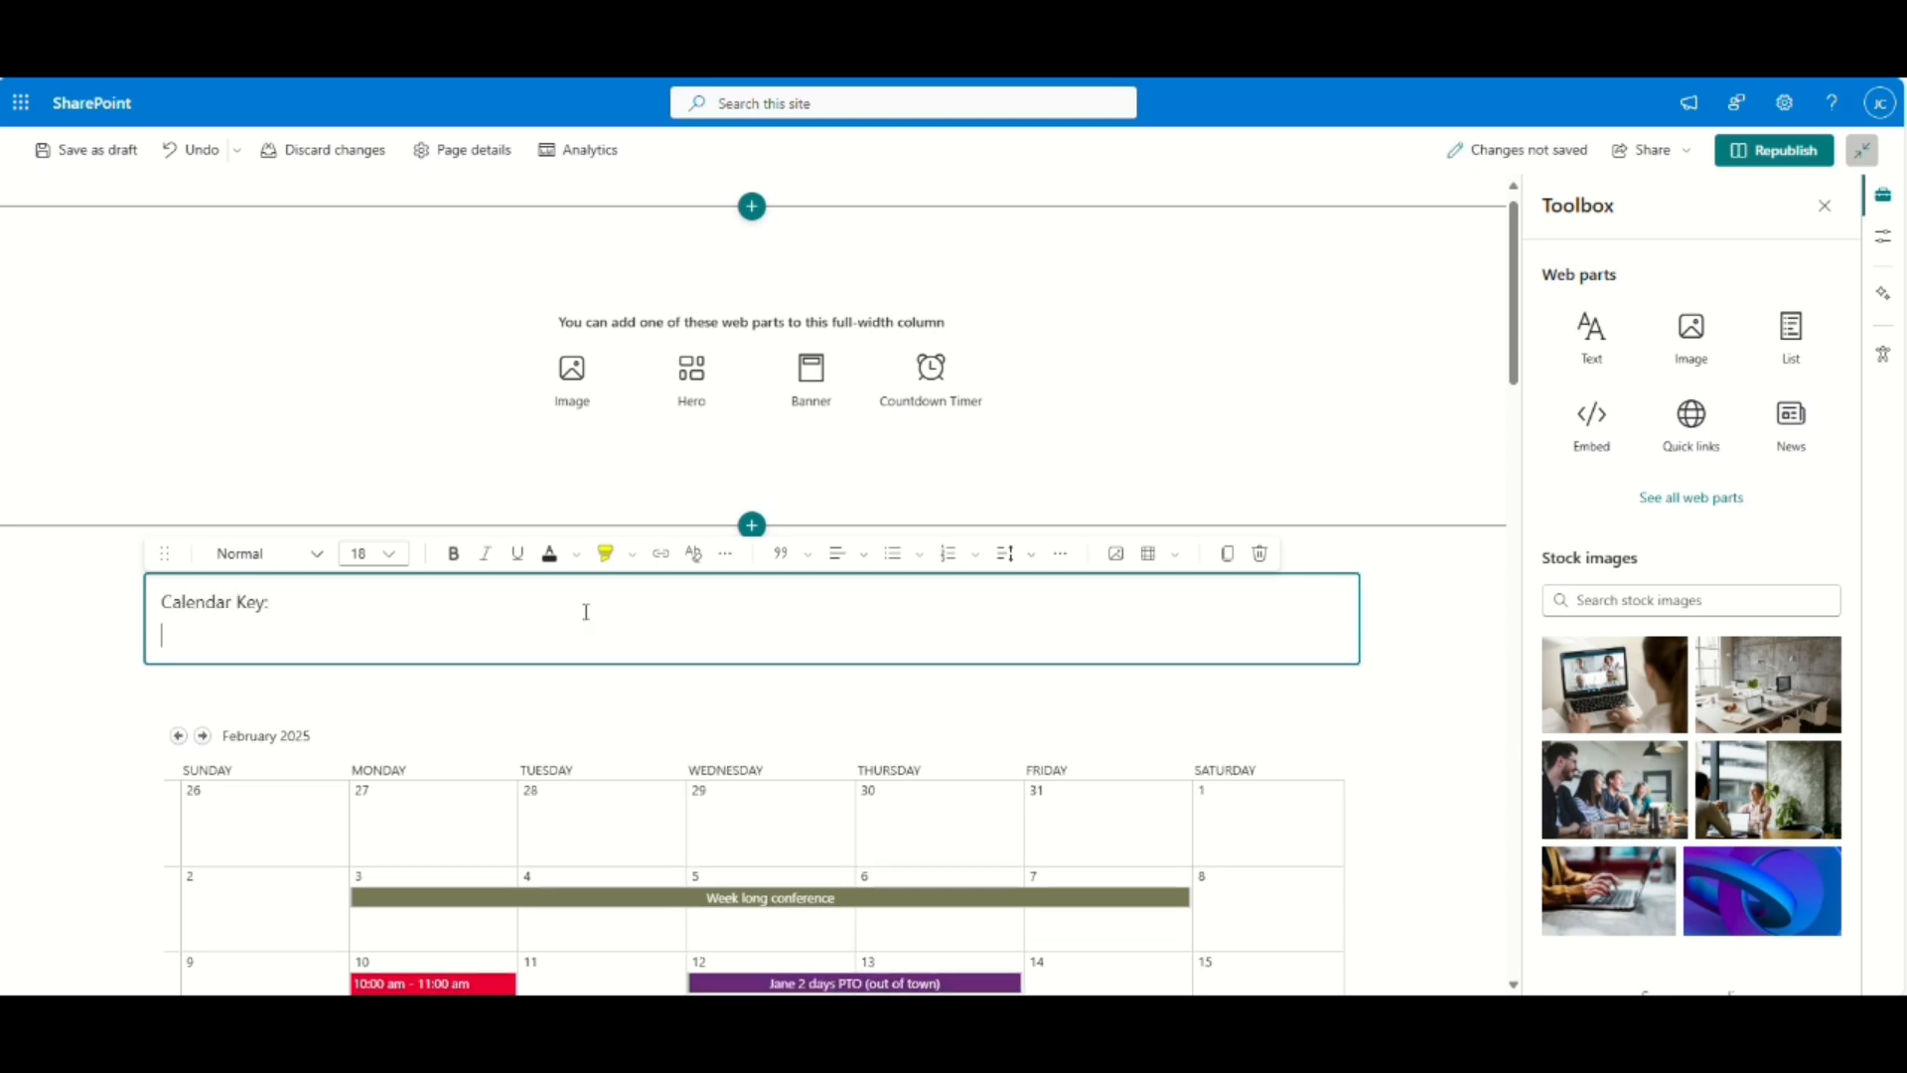
scroll(541, 678, "down", 2)
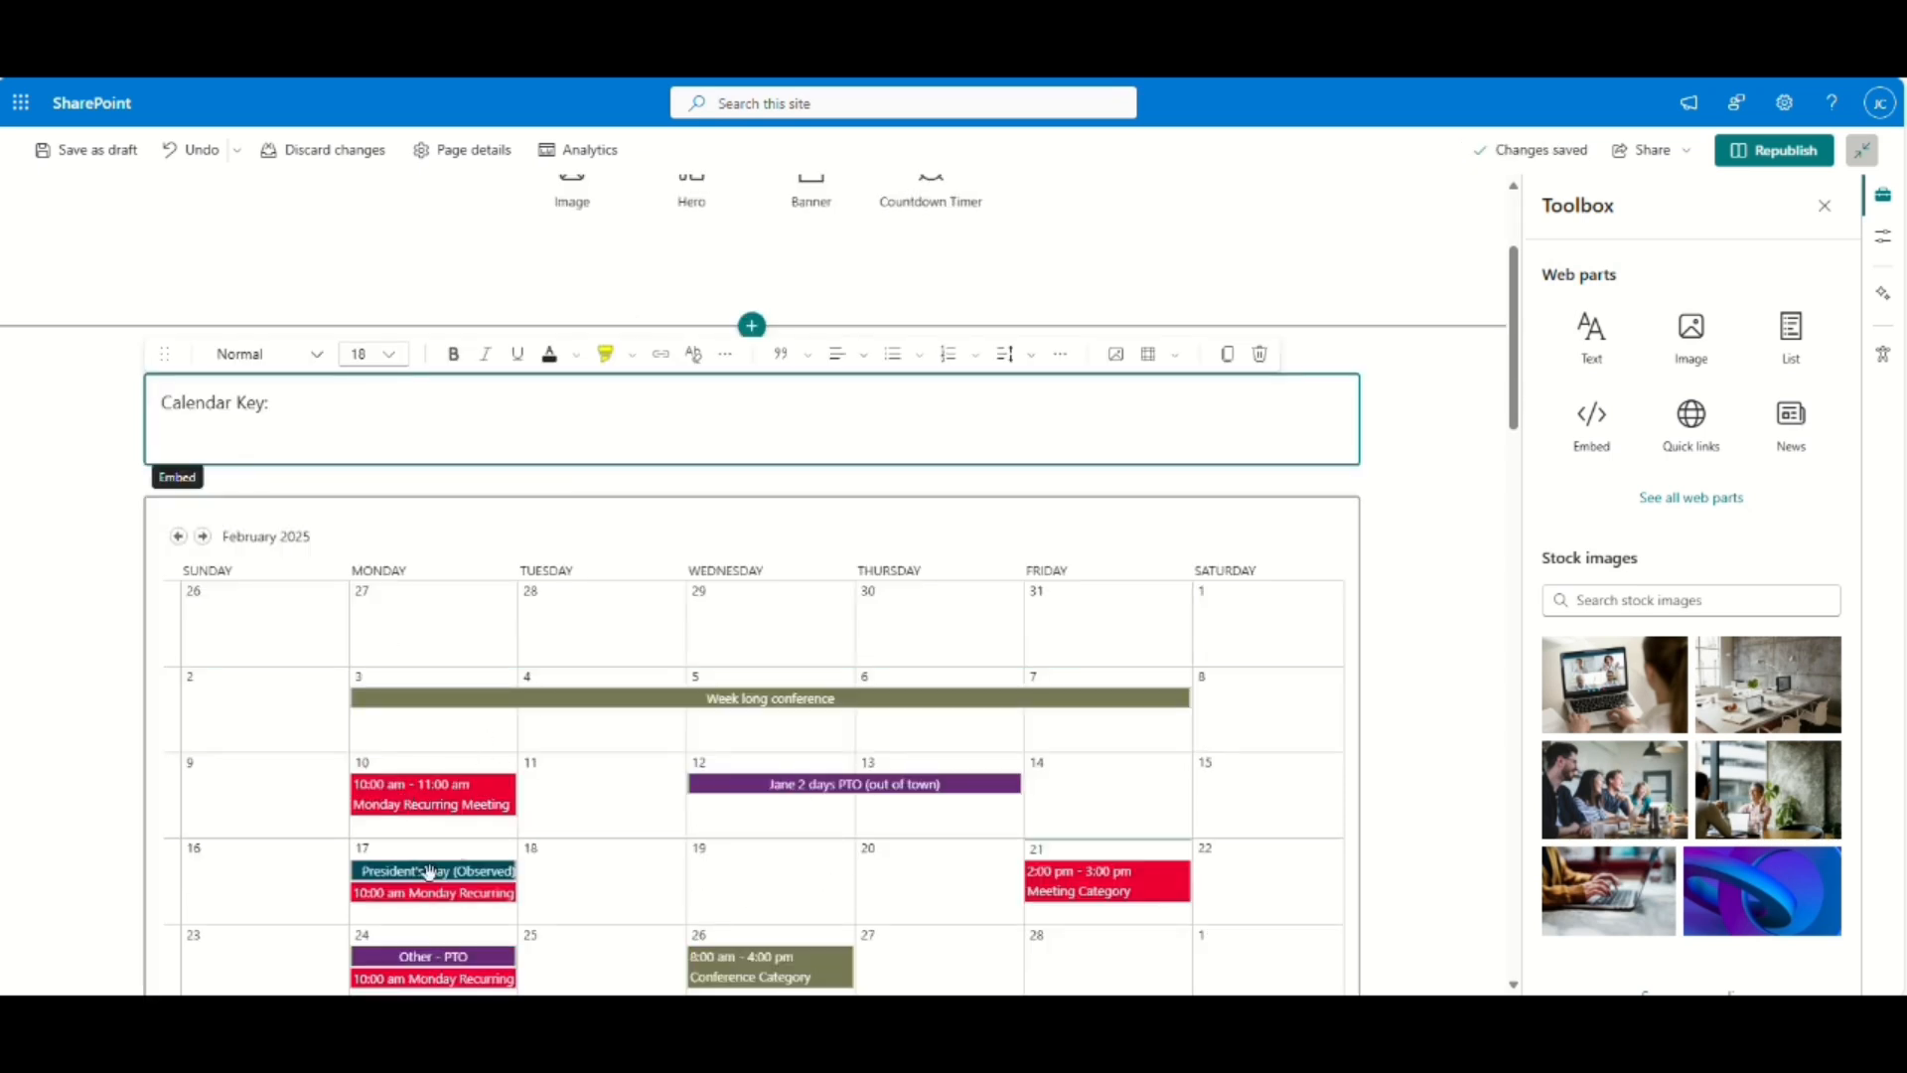
scroll(695, 958, "down", 2)
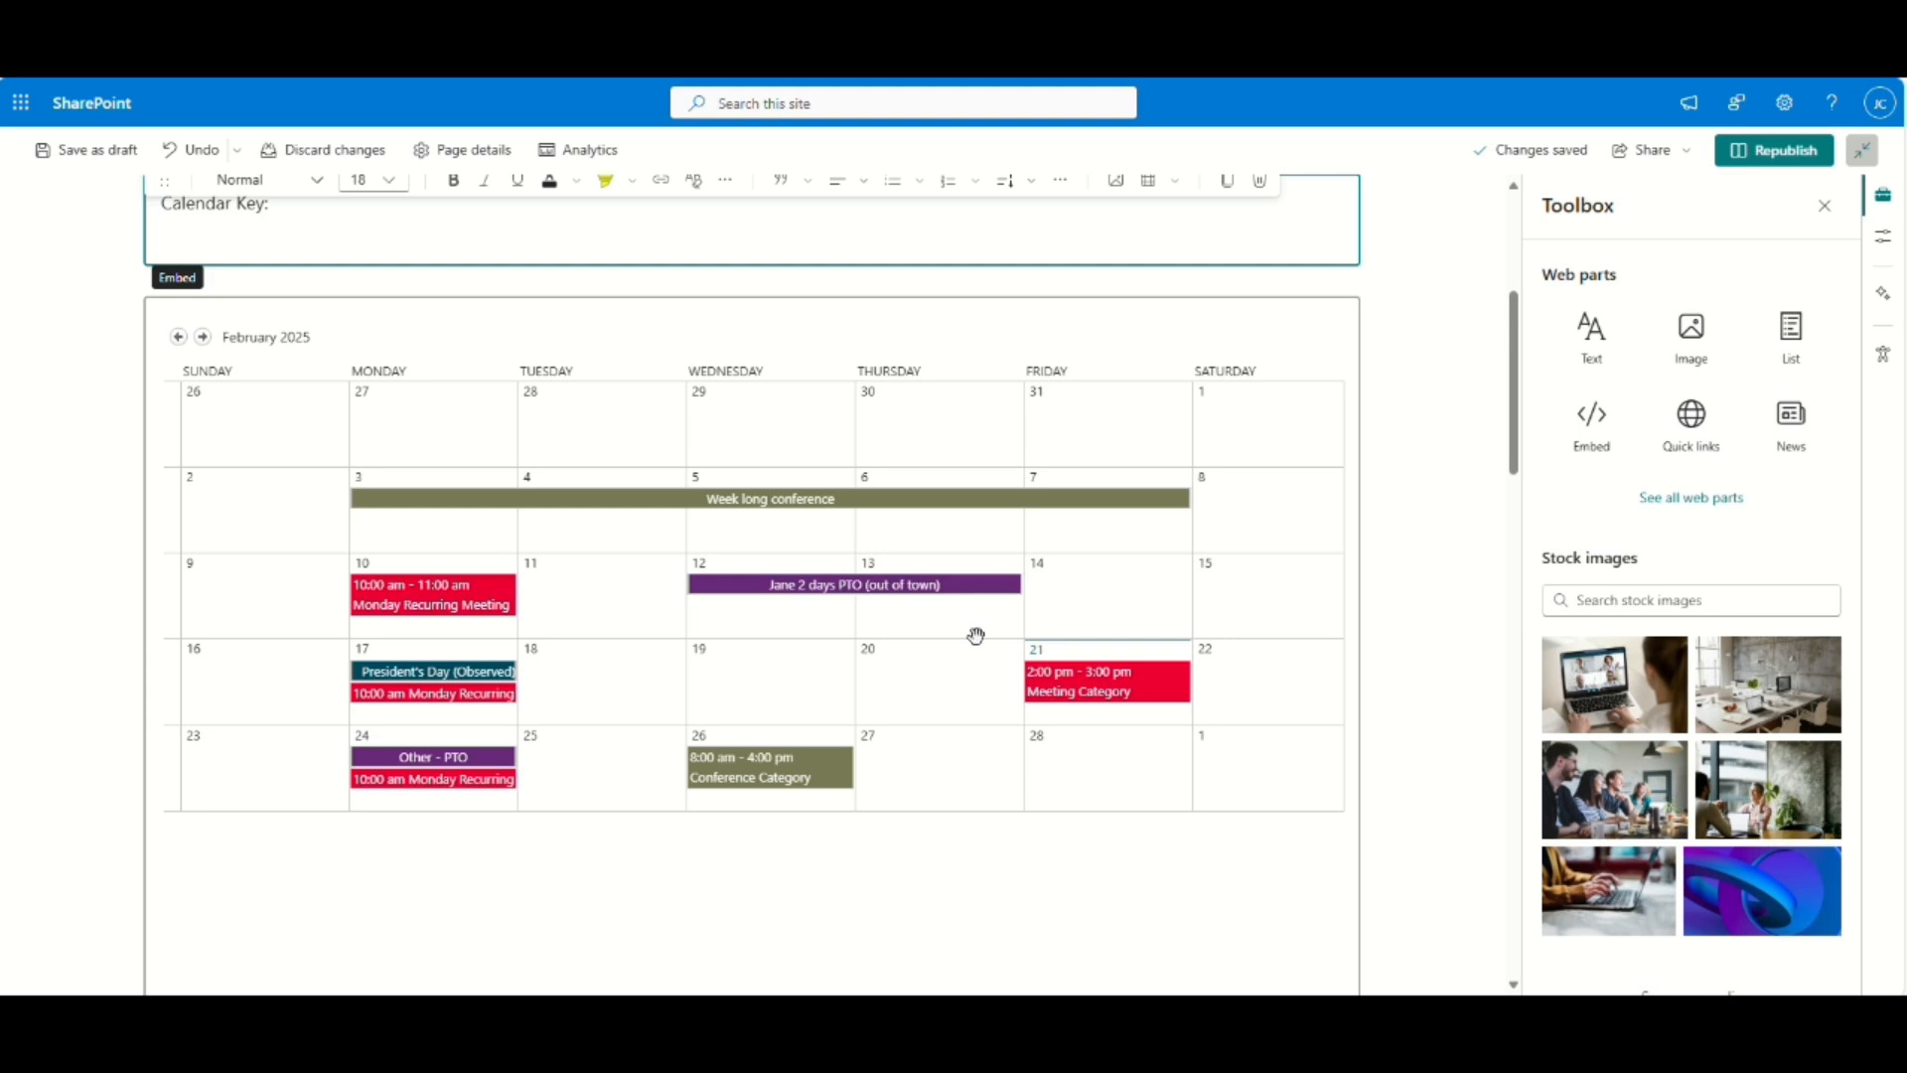
scroll(1004, 808, "up", 2)
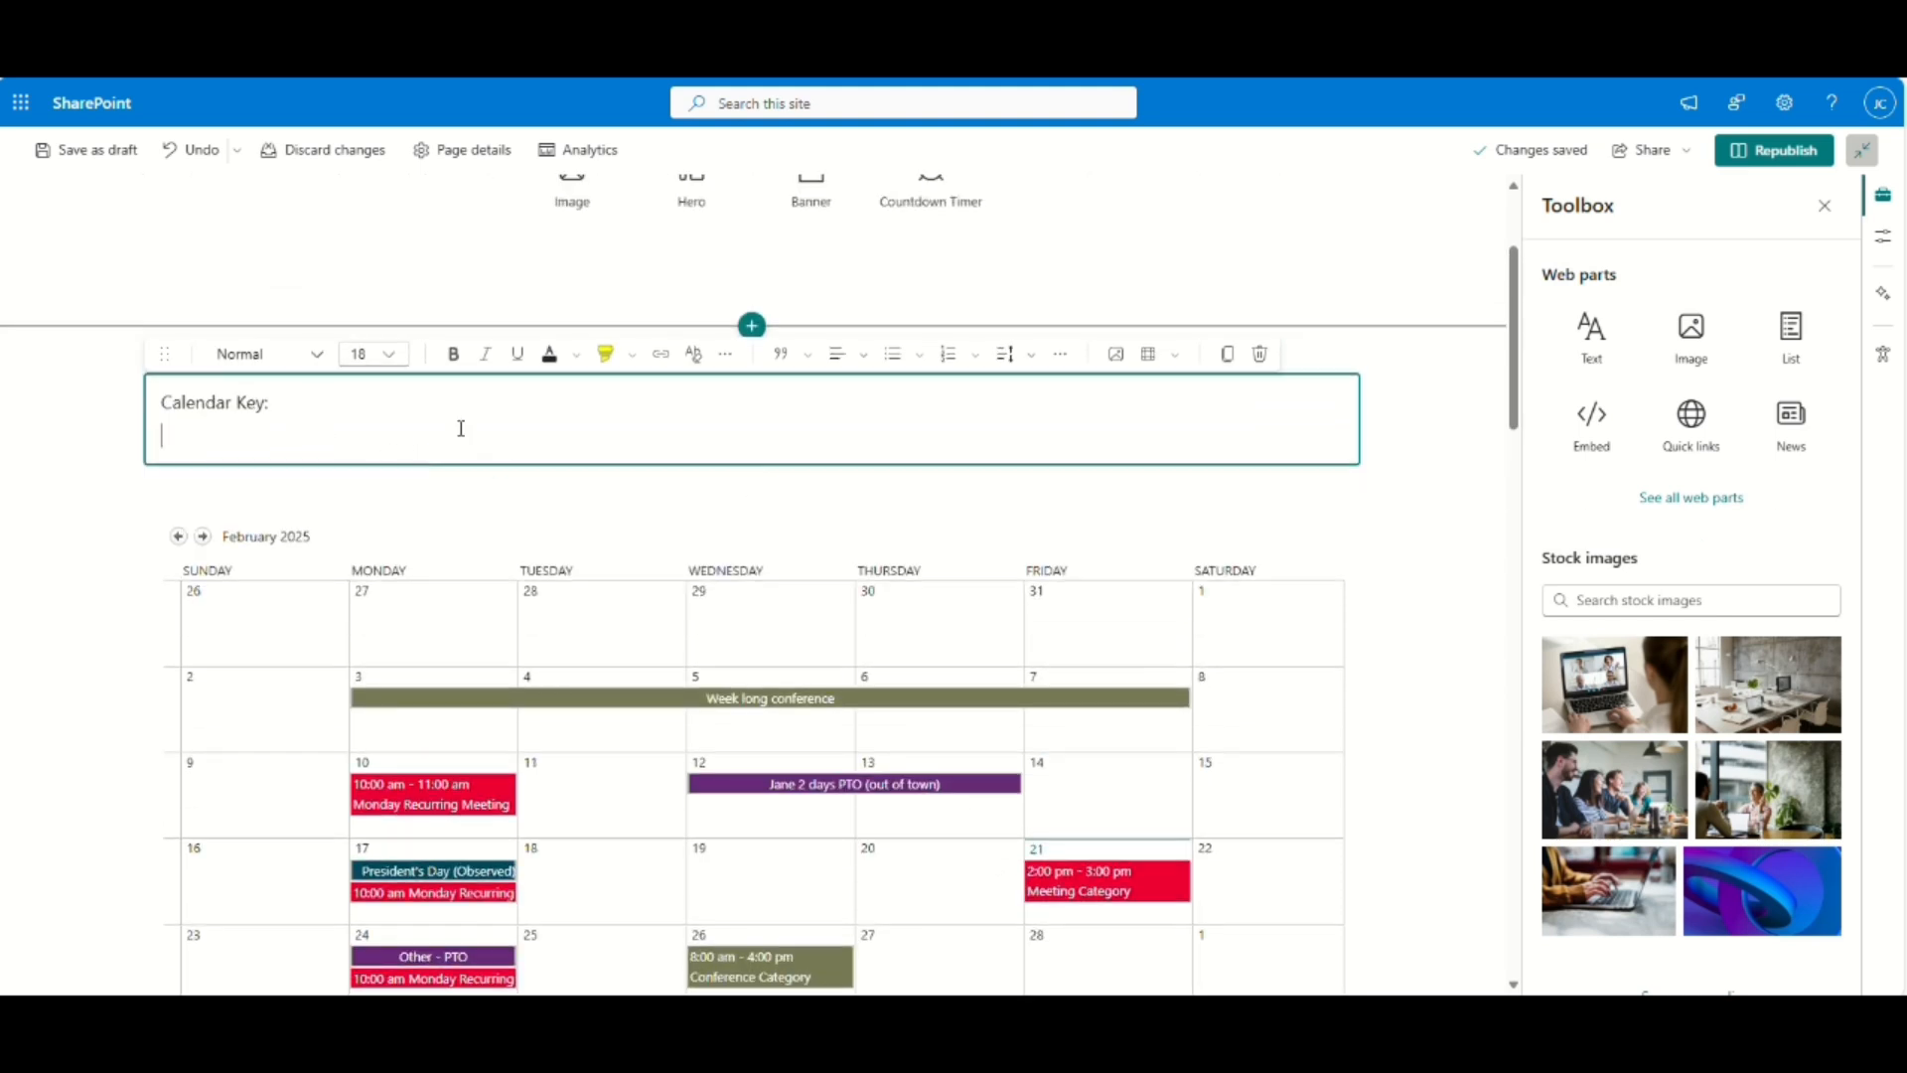
Delete the Calendar Key text web part and republish the home page.
left_click(1259, 355)
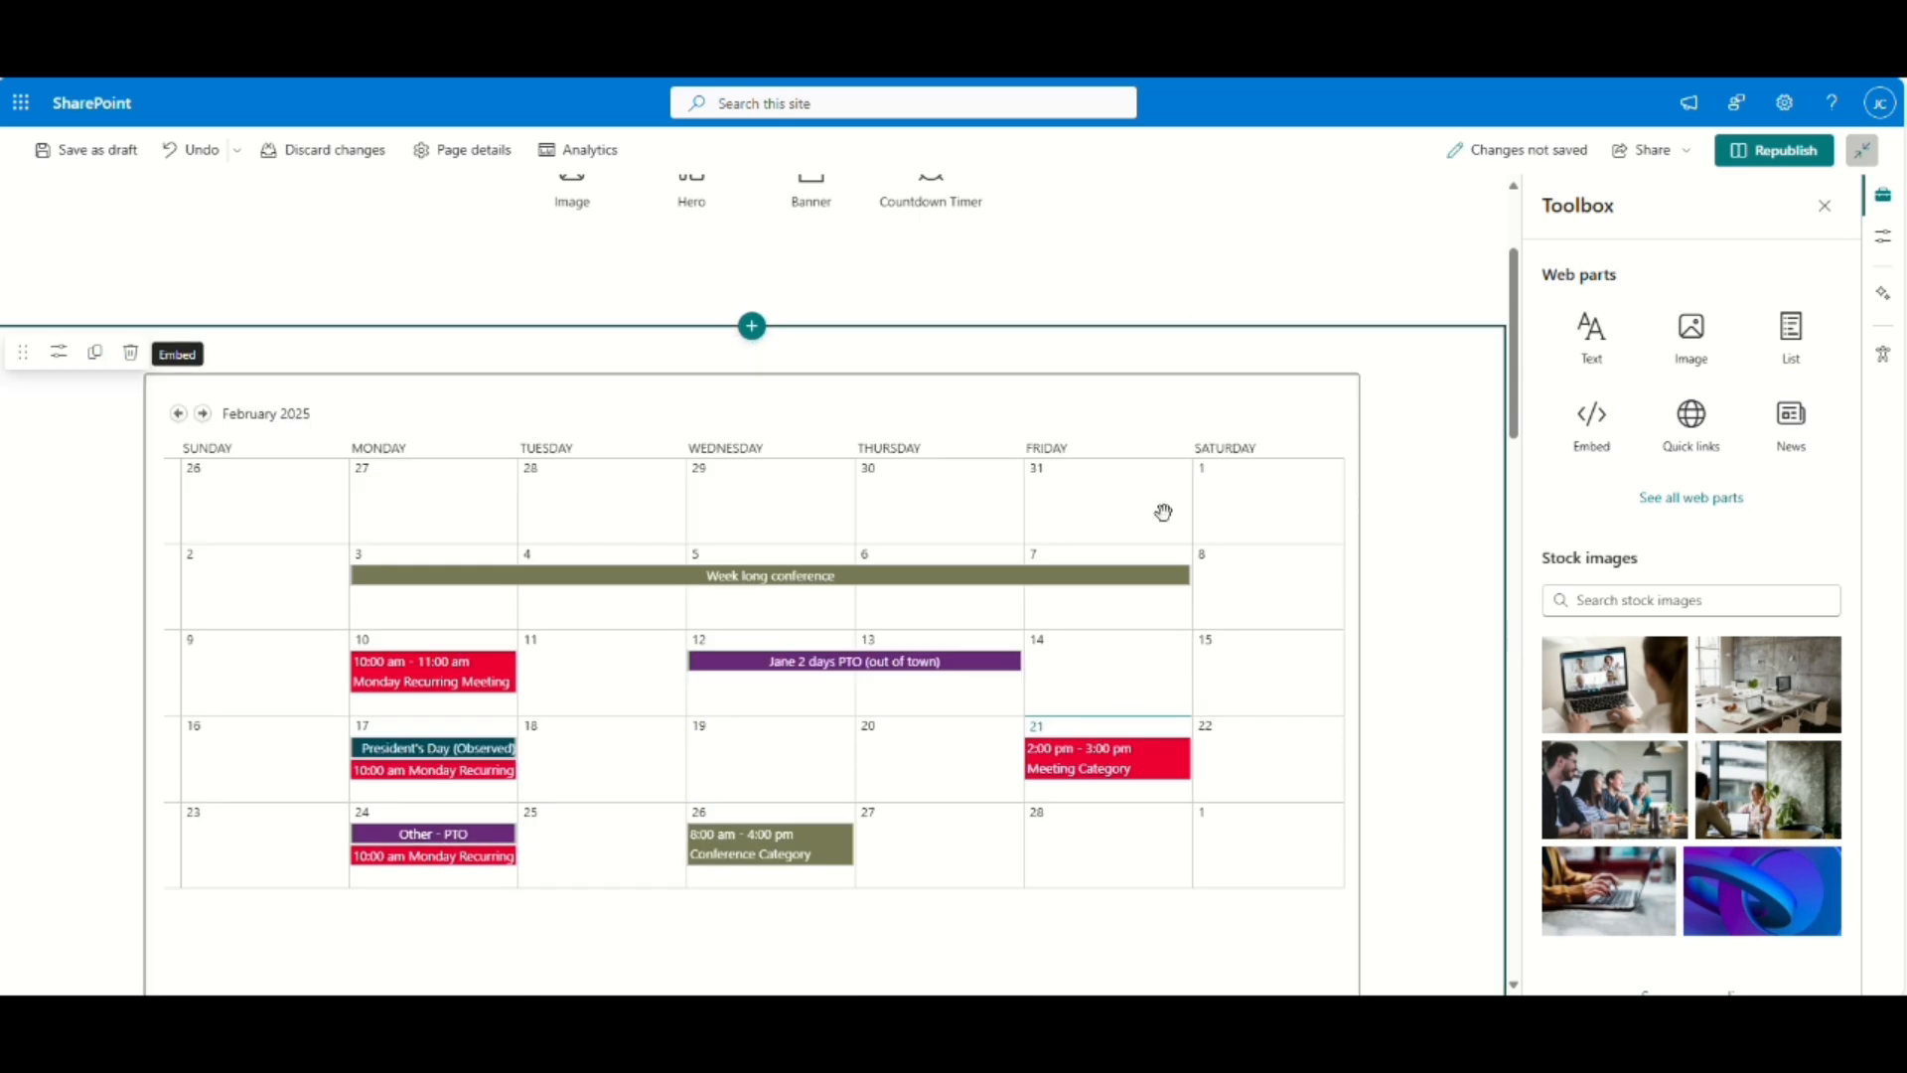
left_click(1774, 150)
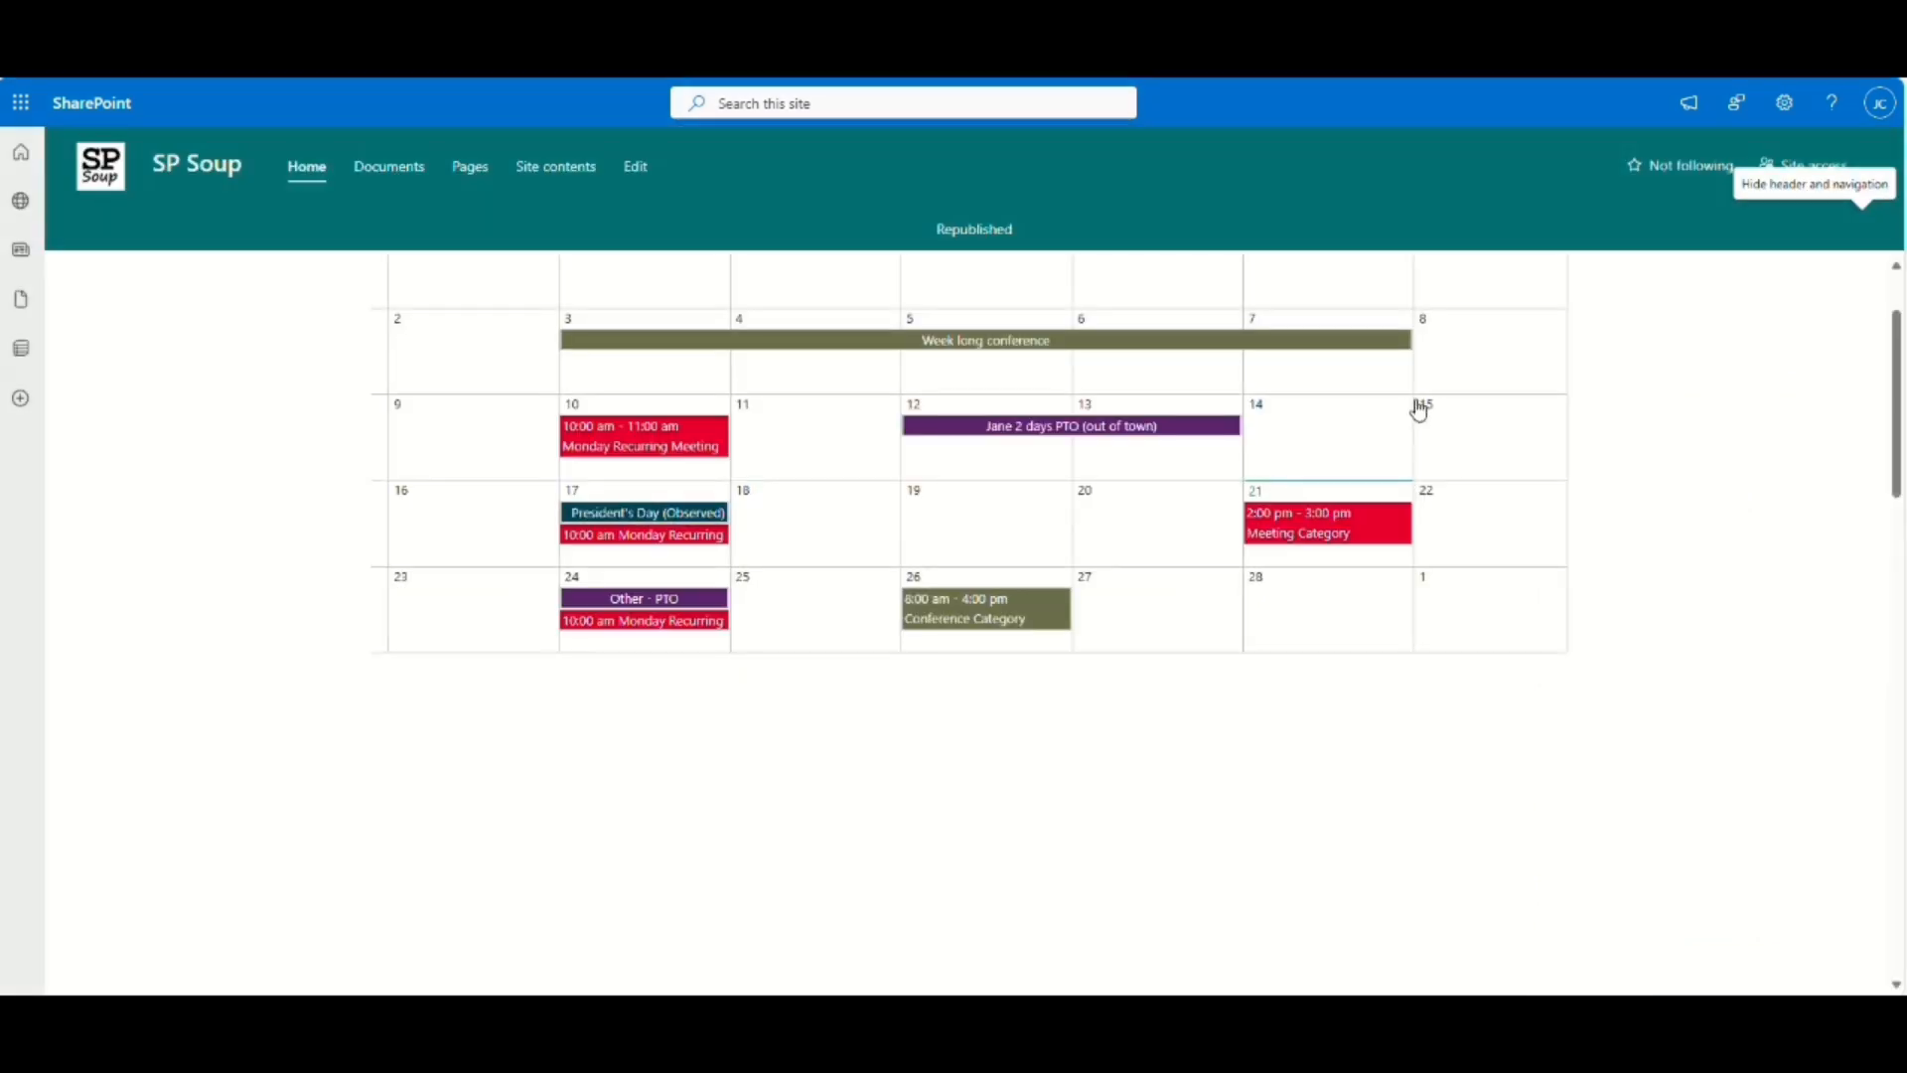
scroll(1581, 762, "up", 2)
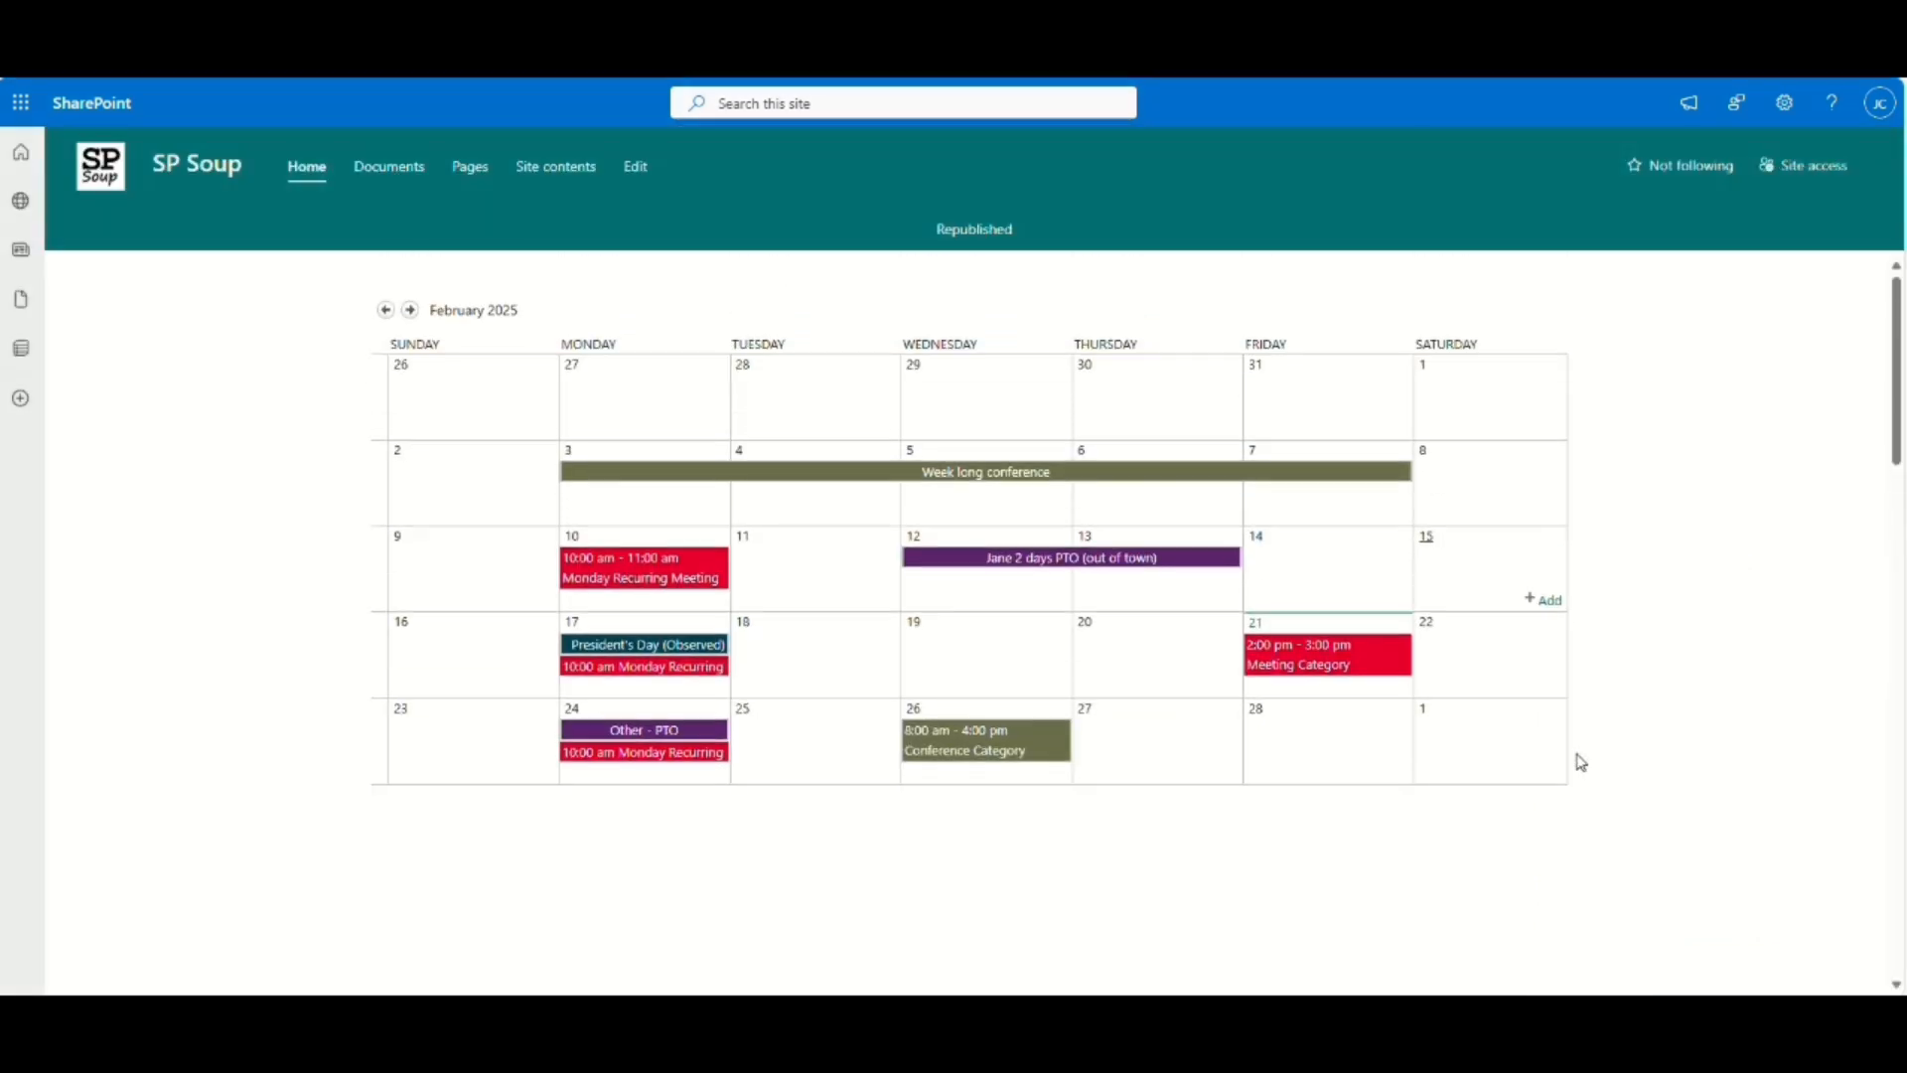